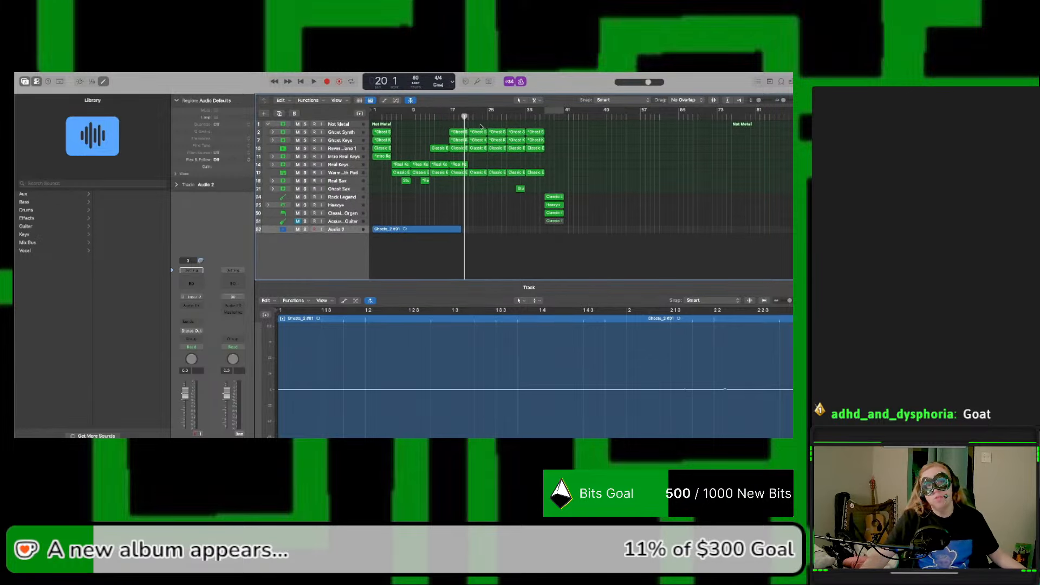
# Step: Play the song from the very beginning
pyautogui.click(300, 81)
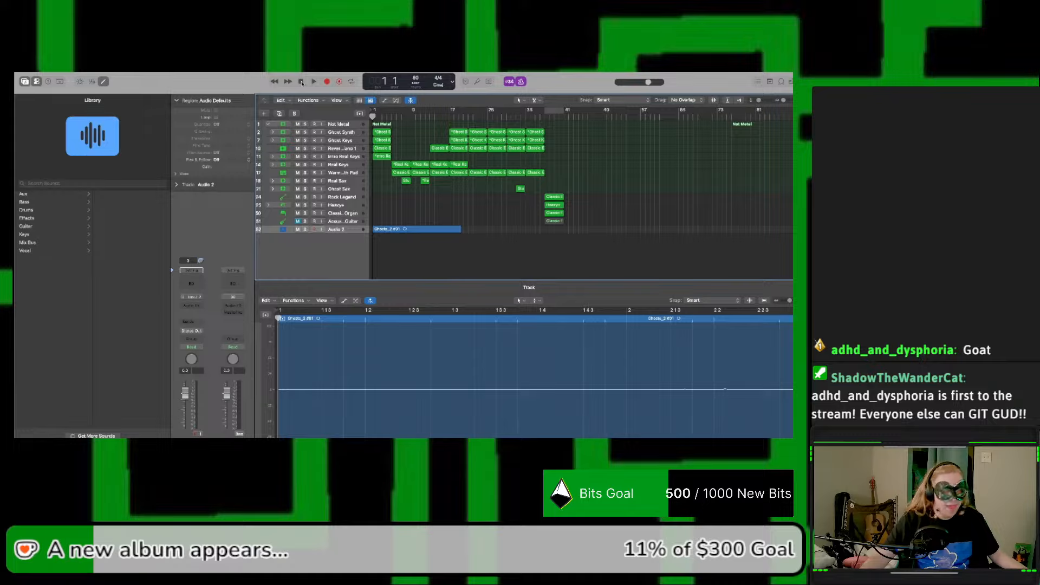
pyautogui.press('space')
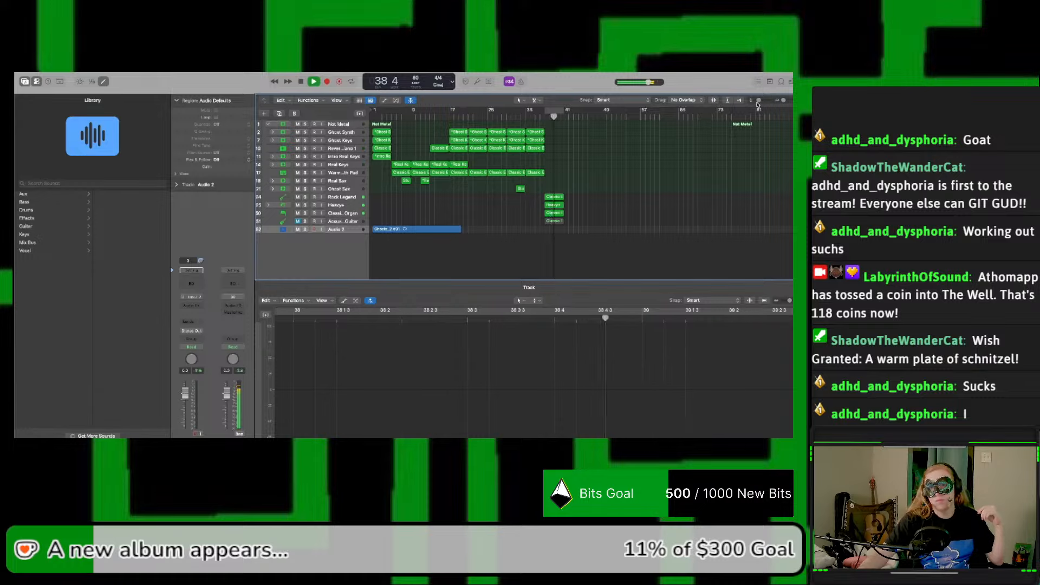
# Step: Make the track rows taller and collapse the Not Metal track stack
pyautogui.moveTo(759, 101); pyautogui.dragTo(761, 103)
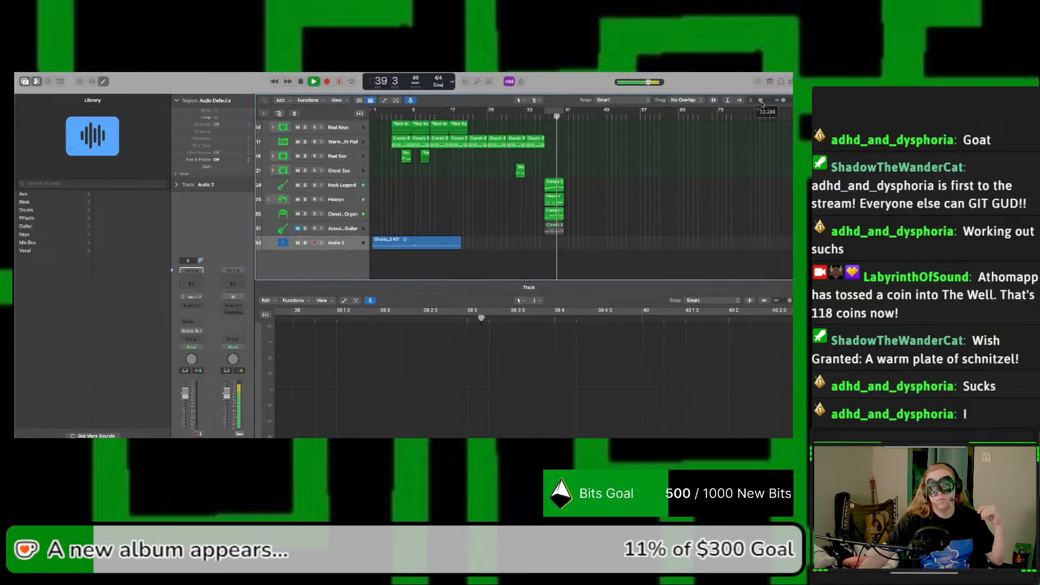
pyautogui.scroll(5, 297, 140)
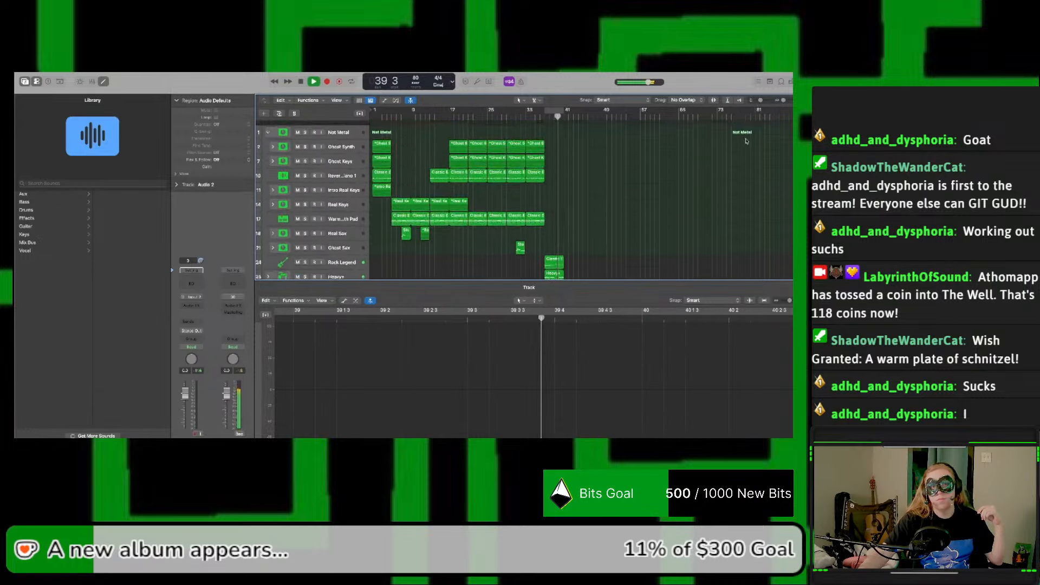
pyautogui.click(268, 128)
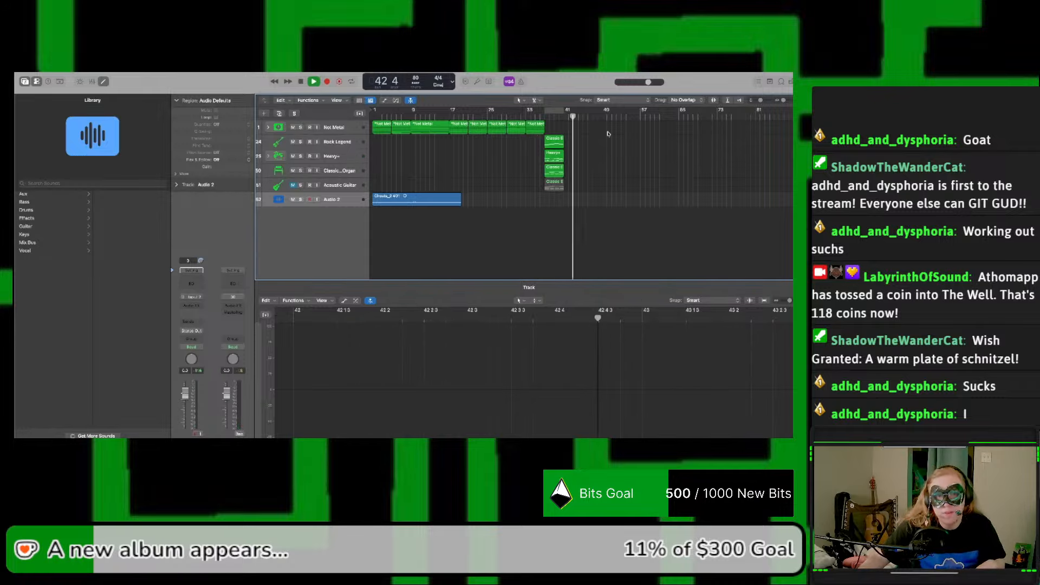
# Step: Copy the Rock Legend, Heavy+ and Classic Rock Organ regions at bar 37 so the copies start at bar 41
pyautogui.click(560, 139)
pyautogui.keyDown('shift'); pyautogui.click(555, 156); pyautogui.keyUp('shift')
pyautogui.keyDown('shift'); pyautogui.click(552, 170); pyautogui.keyUp('shift')
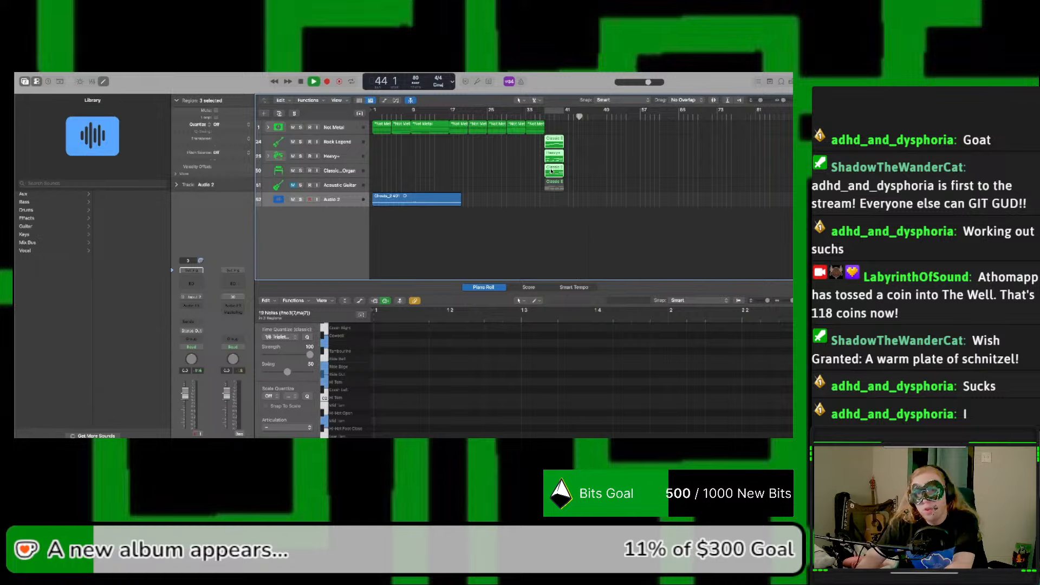
pyautogui.moveTo(555, 176); pyautogui.dragTo(571, 173)
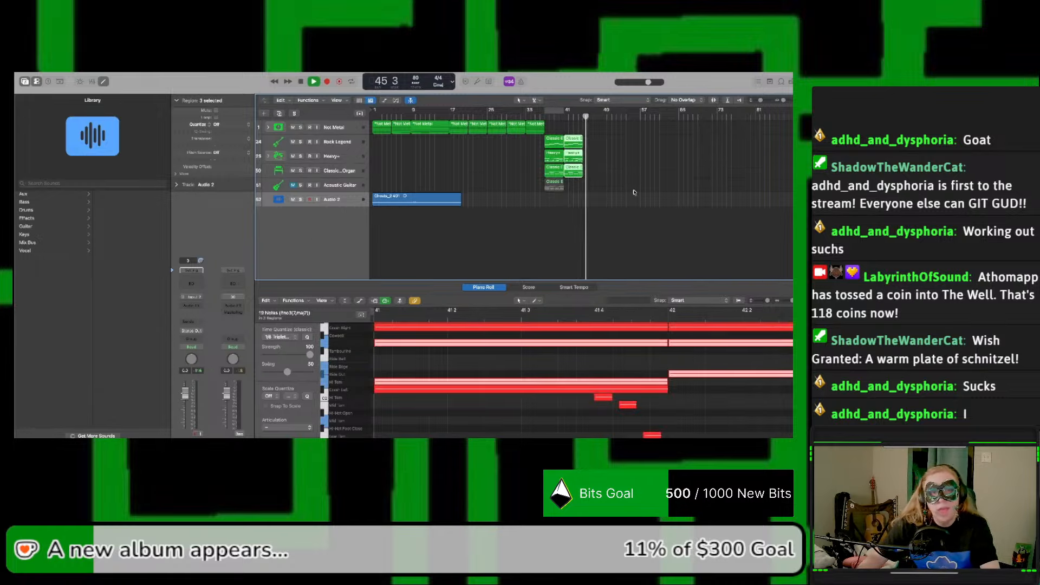
pyautogui.click(673, 142)
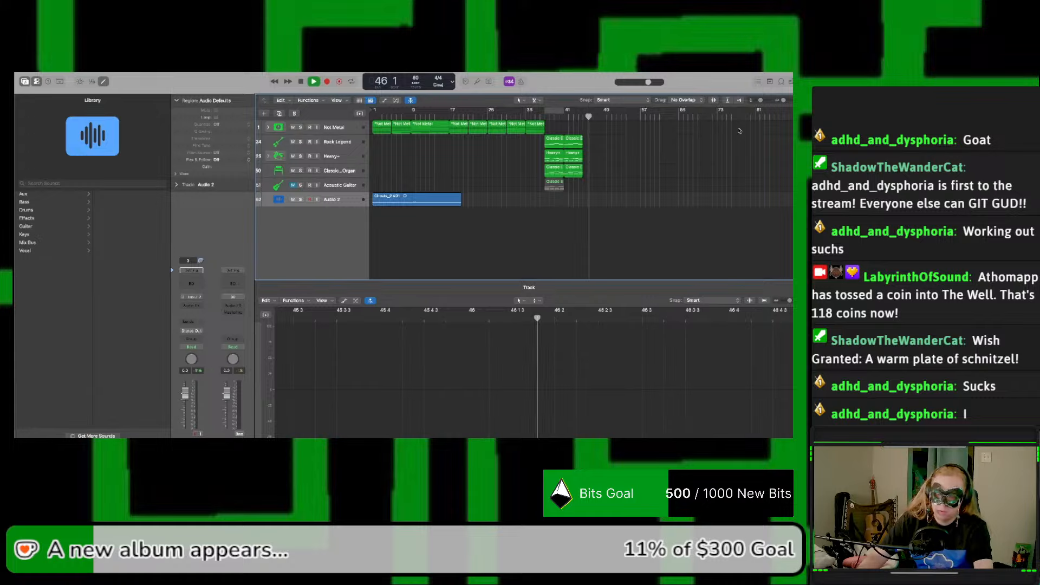
# Step: Stop playback and listen to the original and copied regions from bar 37 to bar 45
pyautogui.press('space')
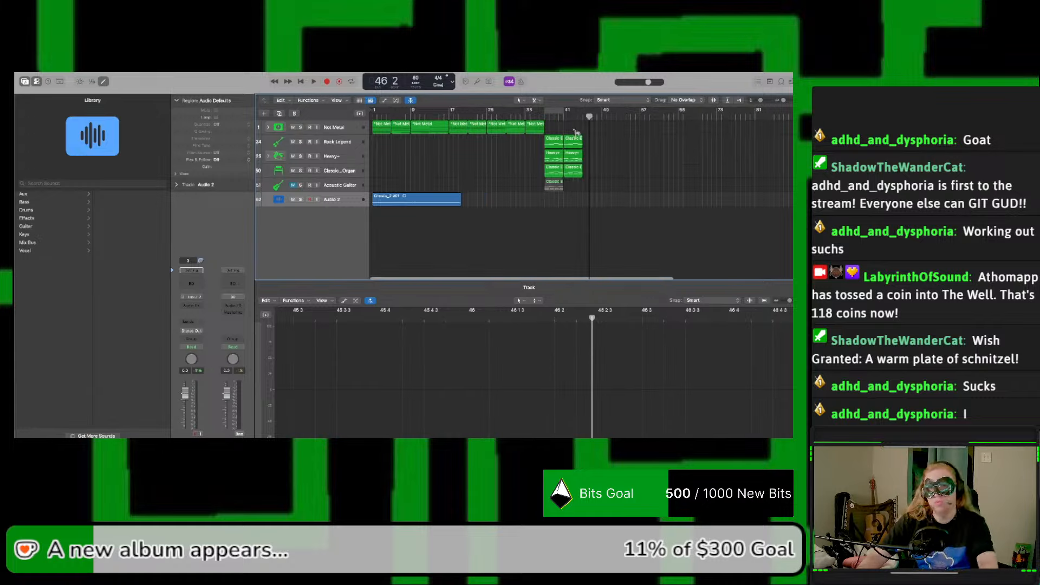
pyautogui.click(544, 116)
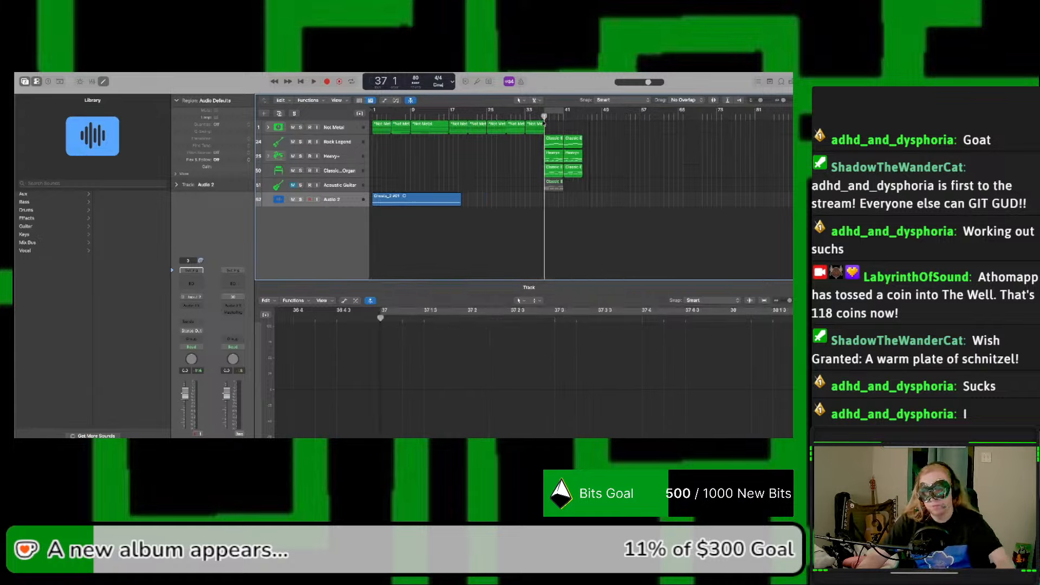
pyautogui.press('space')
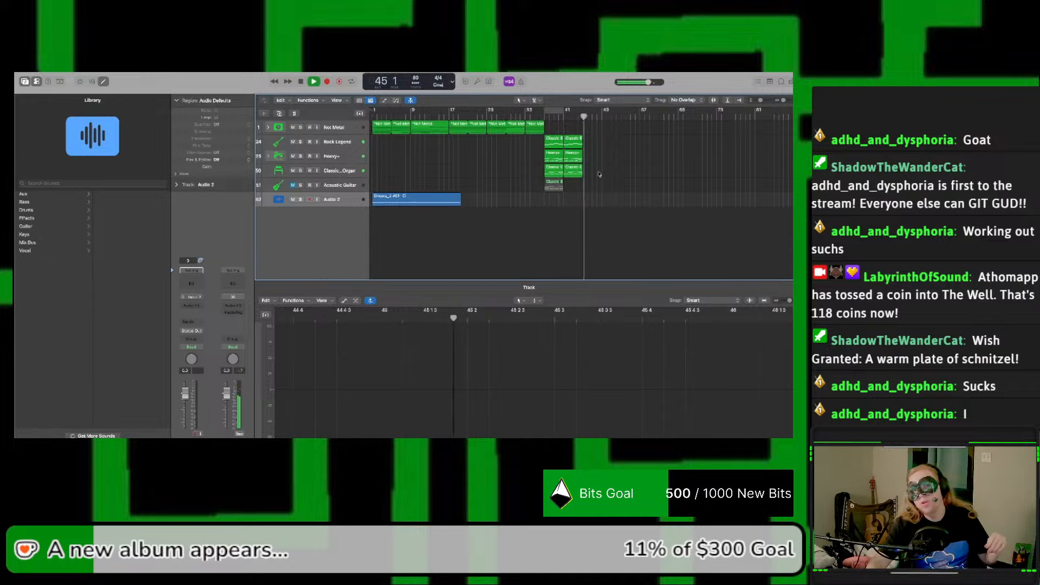
pyautogui.press('space')
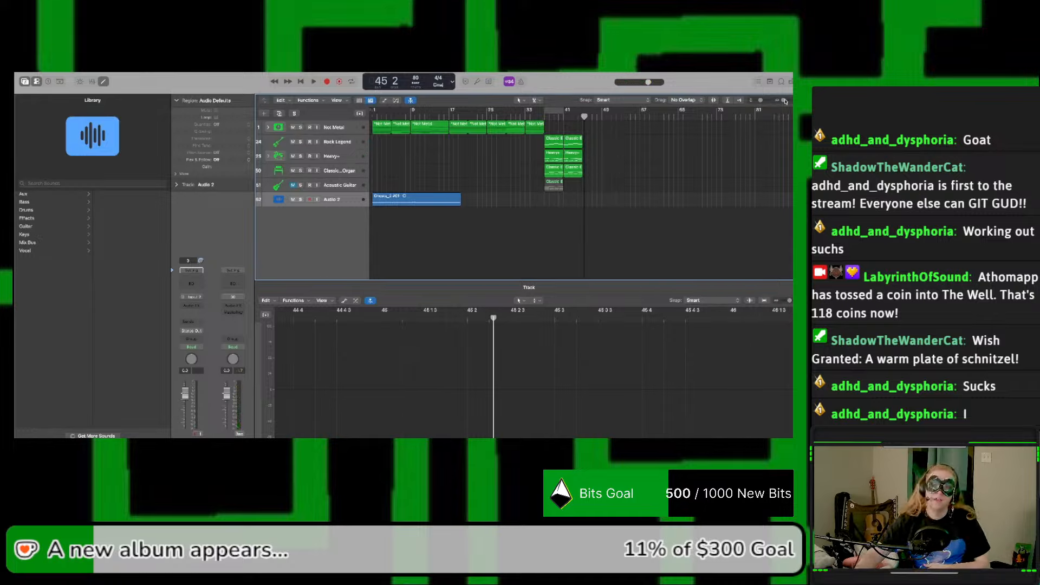
# Step: Replay the section from bar 37 into the start of the copied regions at bar 41
pyautogui.moveTo(784, 100); pyautogui.dragTo(787, 101)
pyautogui.hscroll(-5, 682, 126)
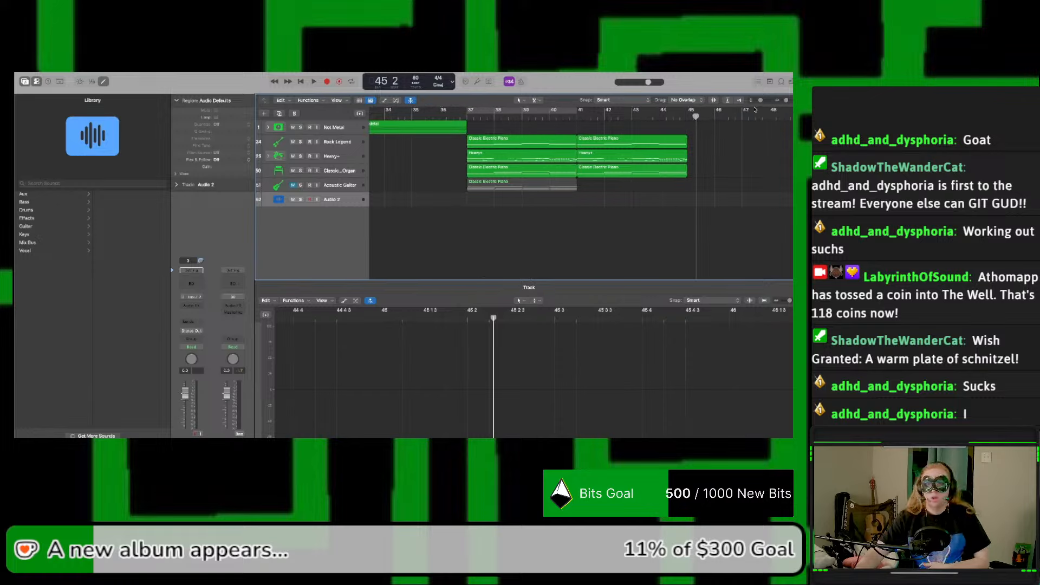
pyautogui.moveTo(760, 101); pyautogui.dragTo(763, 103)
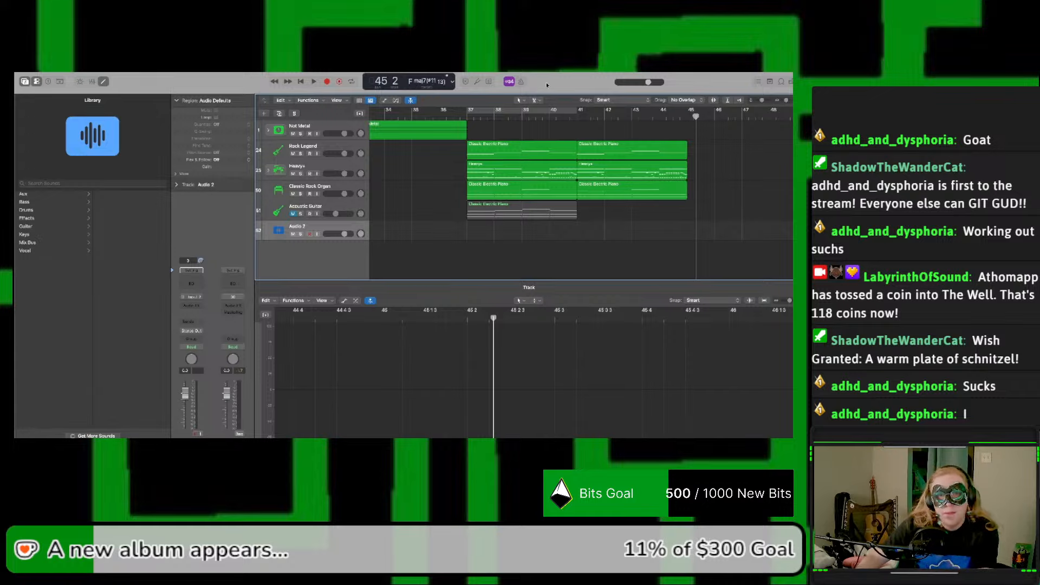
pyautogui.click(466, 118)
pyautogui.press('space')
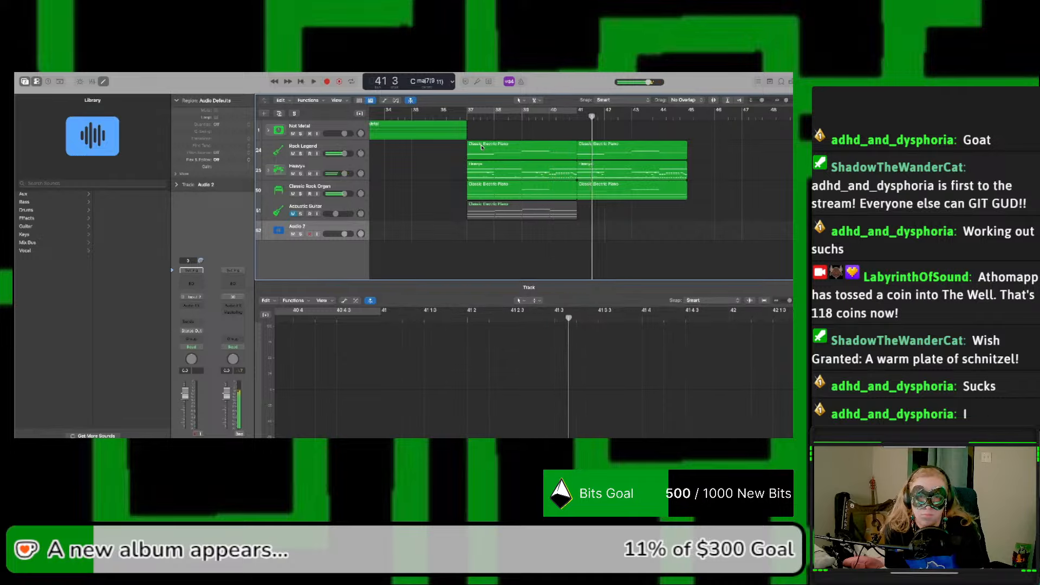
pyautogui.press('space')
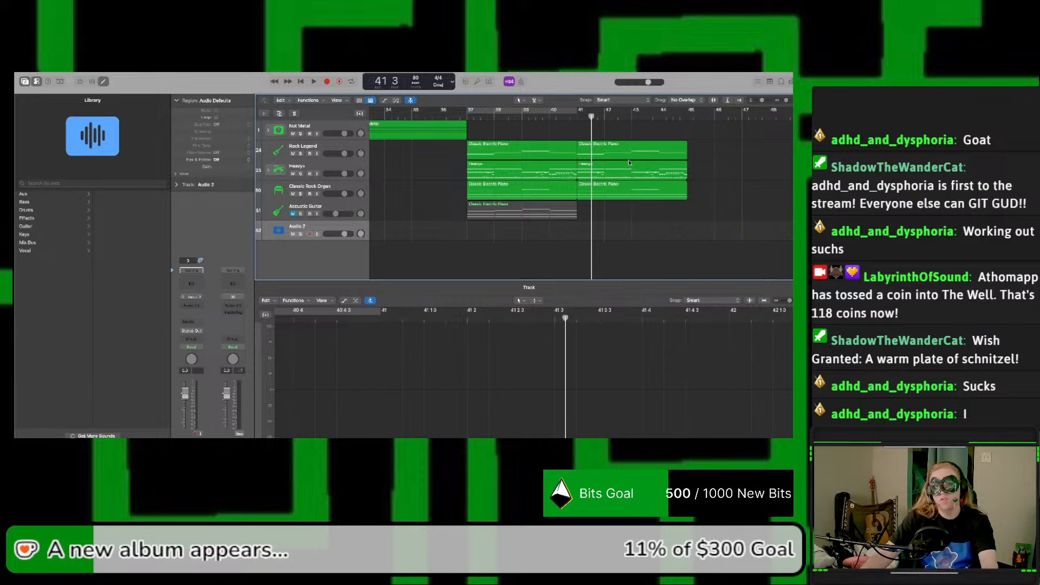
# Step: Open the copied Heavy+ region in the Piano Roll and place the playhead at its start, bar 41
pyautogui.click(617, 172)
pyautogui.scroll(4, 534, 376)
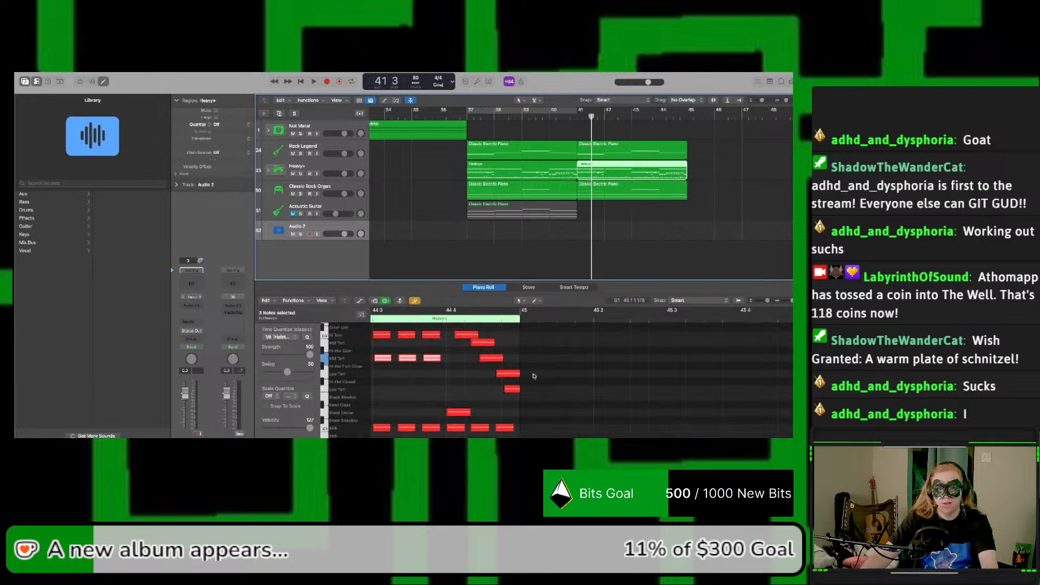
pyautogui.hscroll(-15, 534, 376)
pyautogui.hscroll(-15, 534, 376)
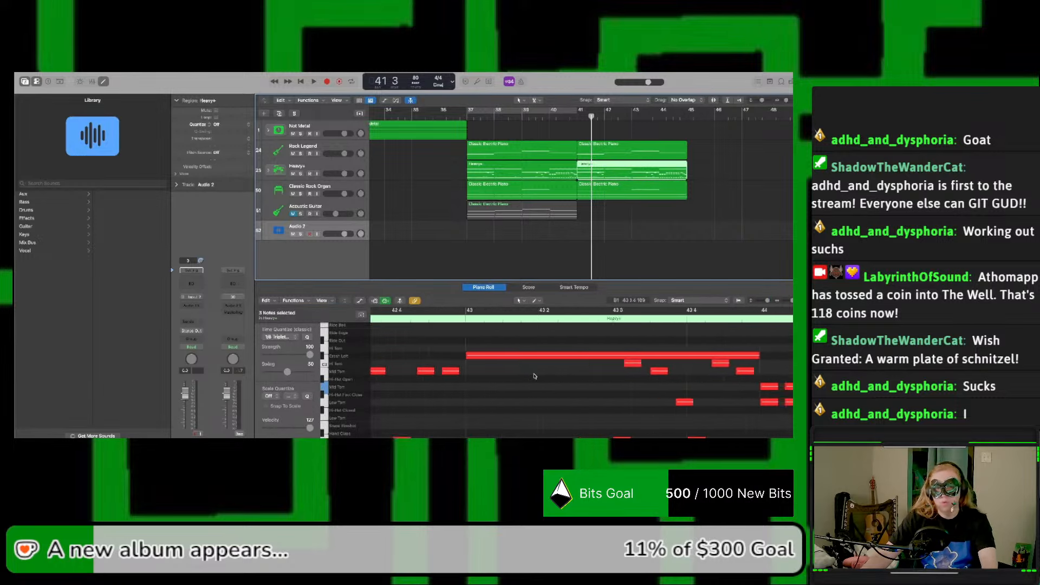
pyautogui.hscroll(-3, 534, 376)
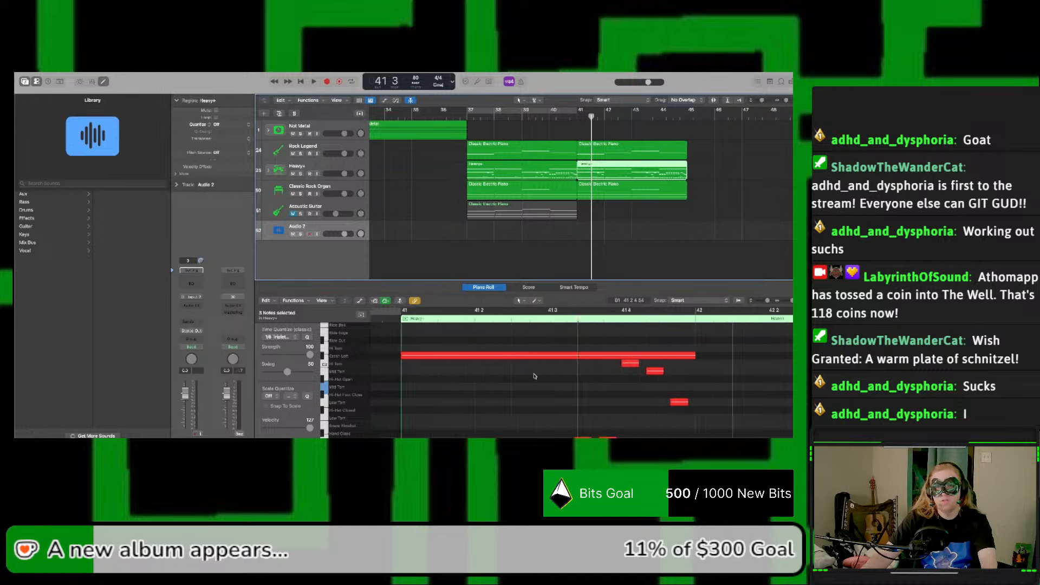
pyautogui.hscroll(-6, 603, 347)
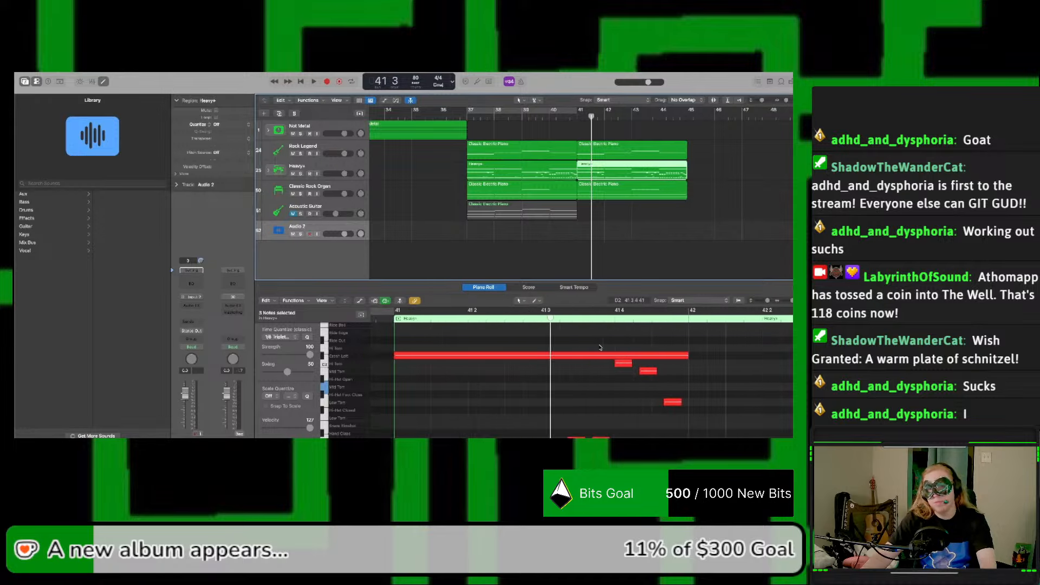
pyautogui.click(459, 320)
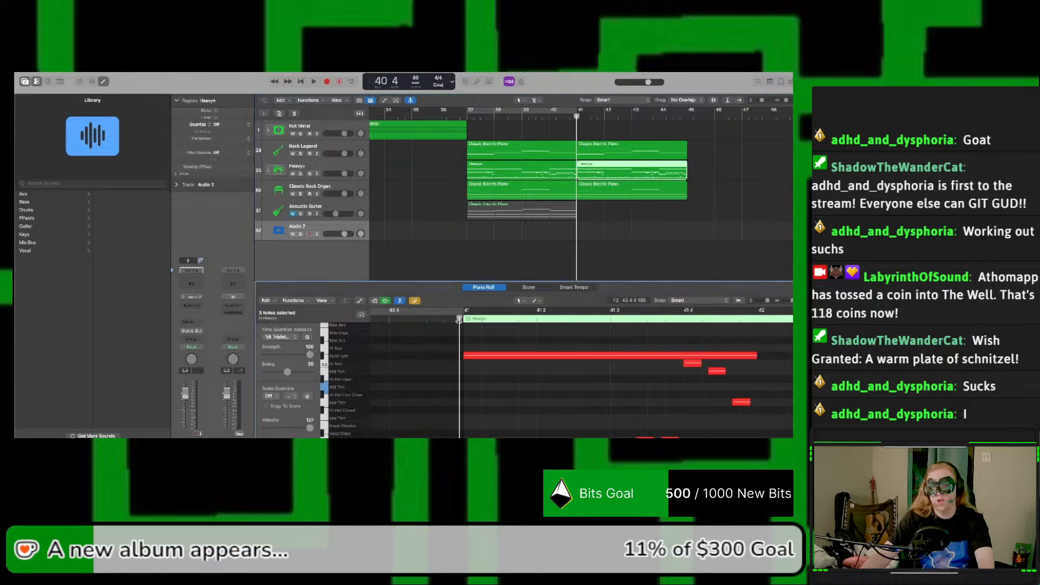
pyautogui.click(461, 320)
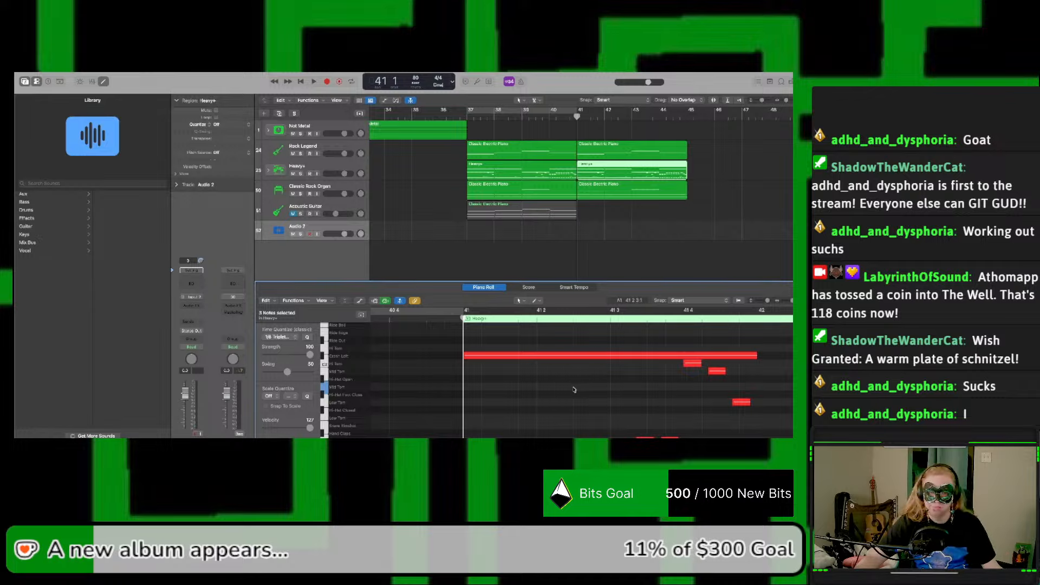
# Step: Examine the drum notes of the copied Heavy+ region from bar 41 onward and enlarge the Piano Roll area
pyautogui.hscroll(5, 574, 389)
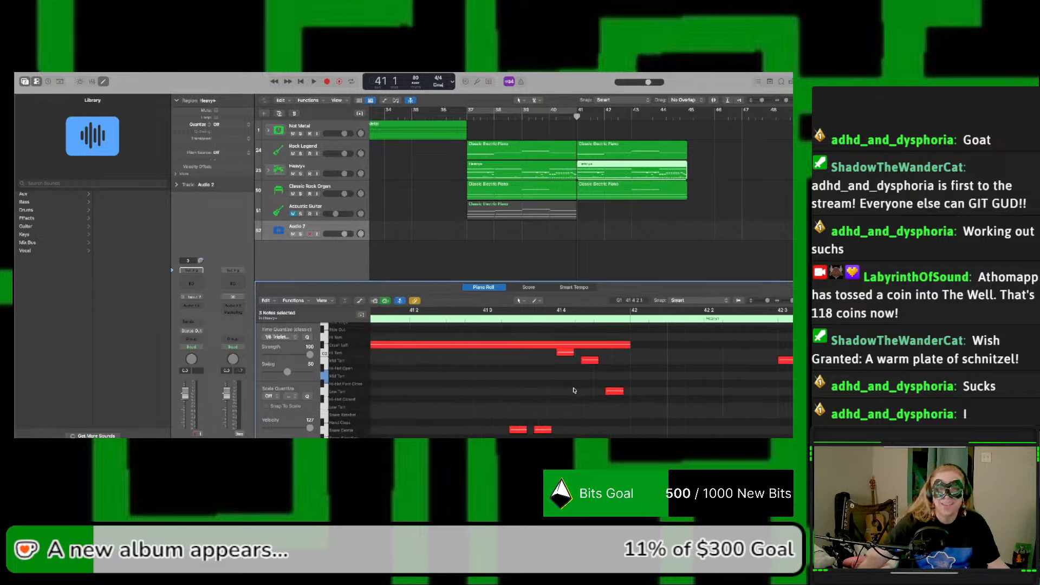
pyautogui.hscroll(1, 575, 390)
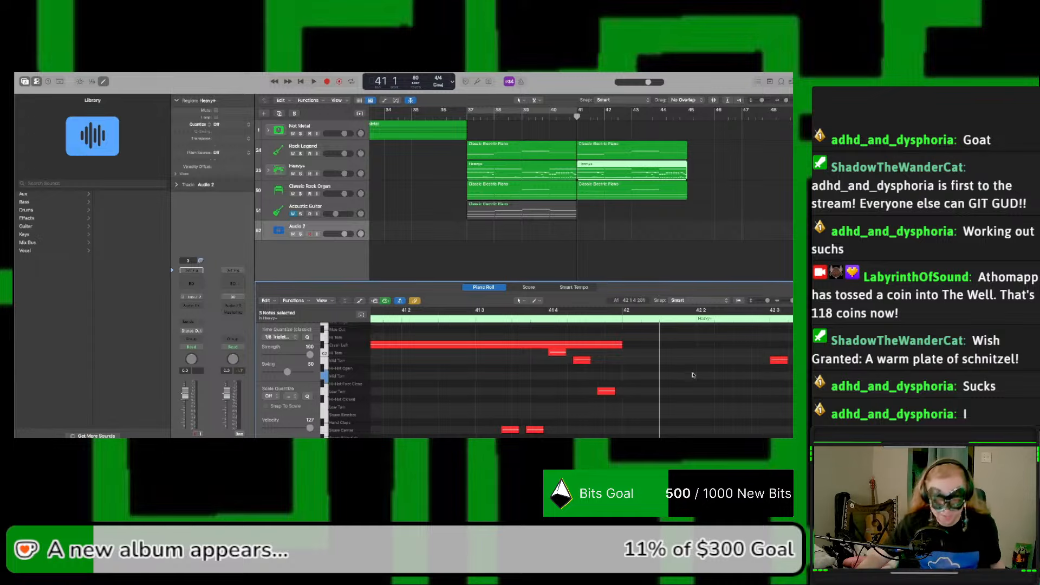
pyautogui.scroll(-1, 688, 380)
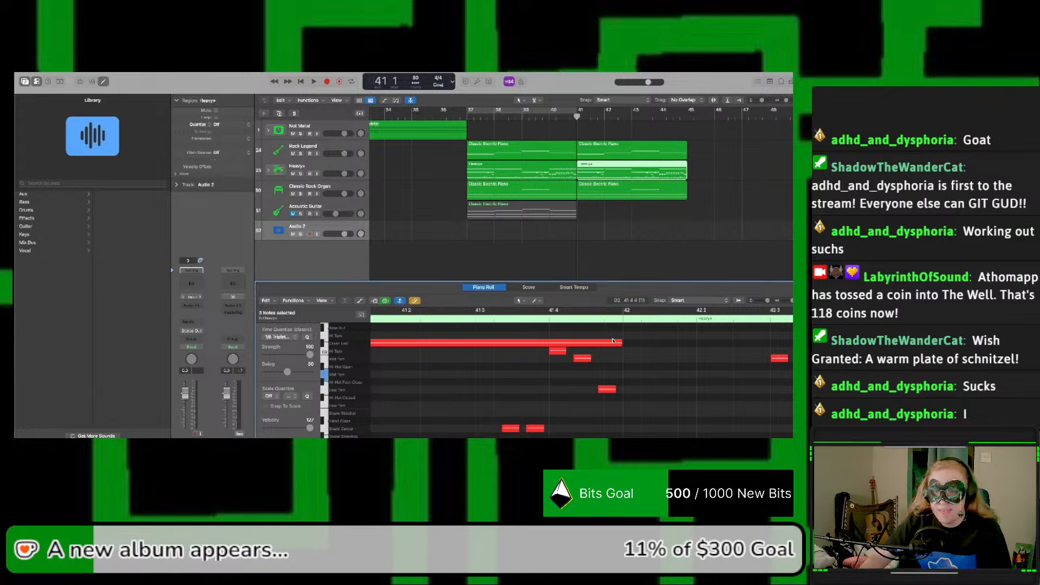
pyautogui.moveTo(792, 302); pyautogui.dragTo(789, 302)
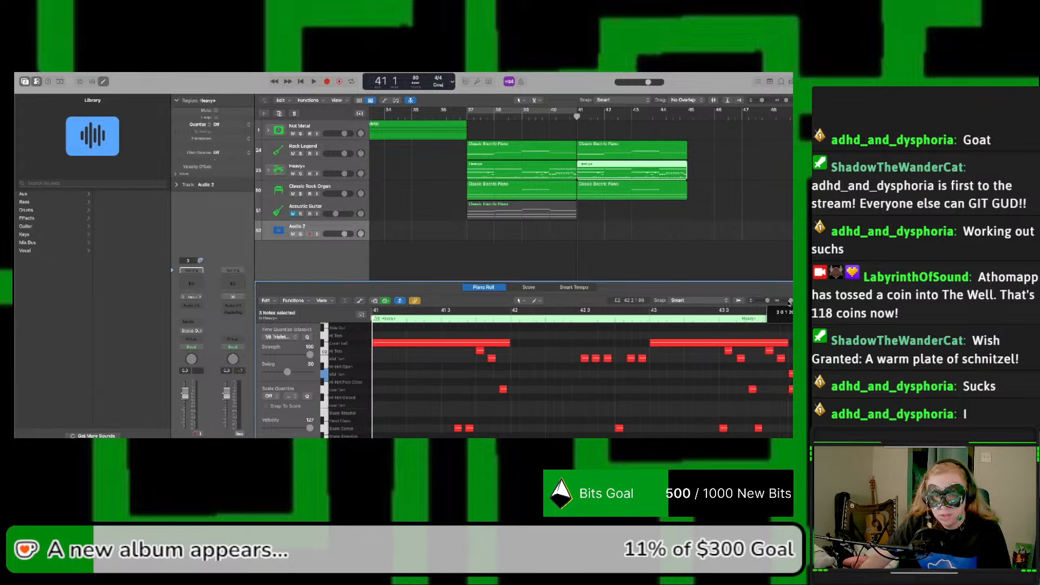
pyautogui.scroll(-5, 726, 349)
pyautogui.scroll(1, 725, 349)
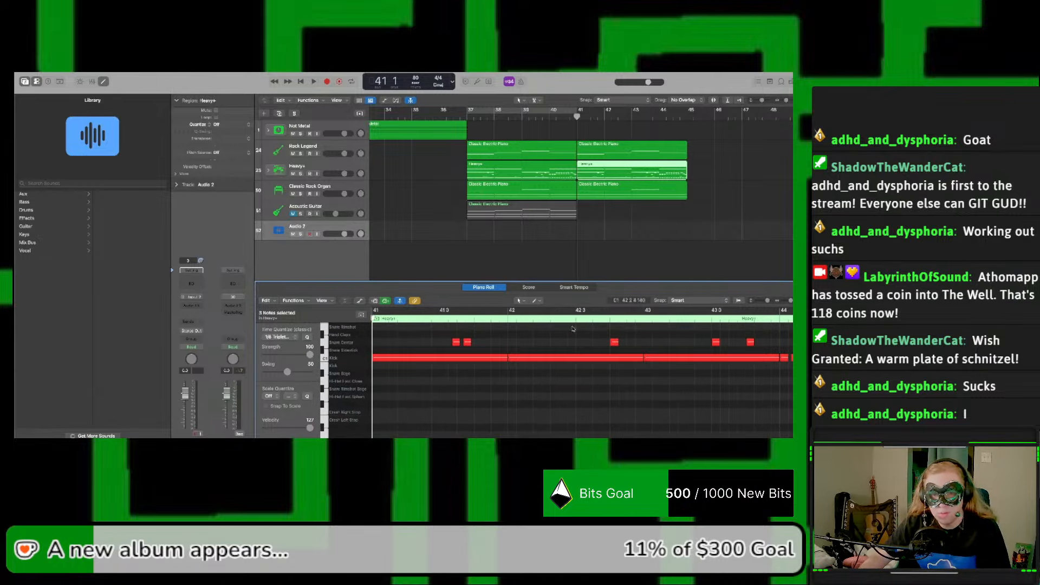
pyautogui.scroll(-1, 606, 286)
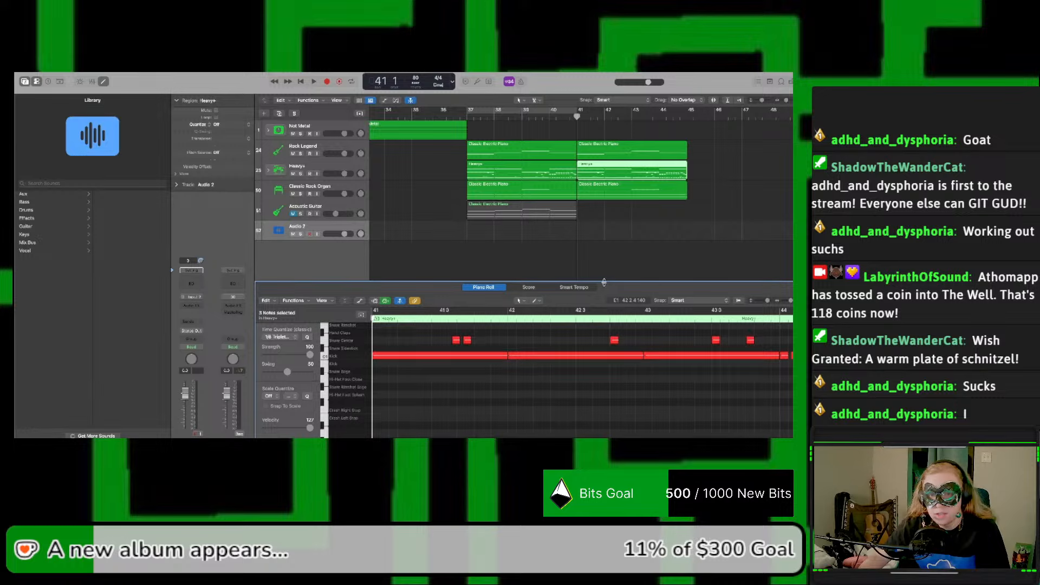
pyautogui.hscroll(-1, 605, 275)
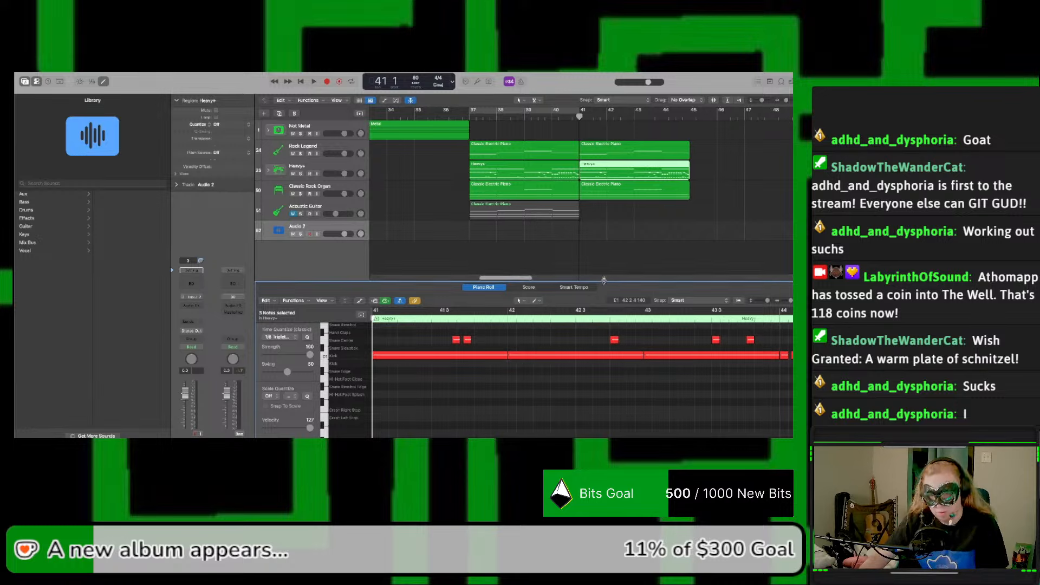
pyautogui.moveTo(607, 281); pyautogui.dragTo(608, 230)
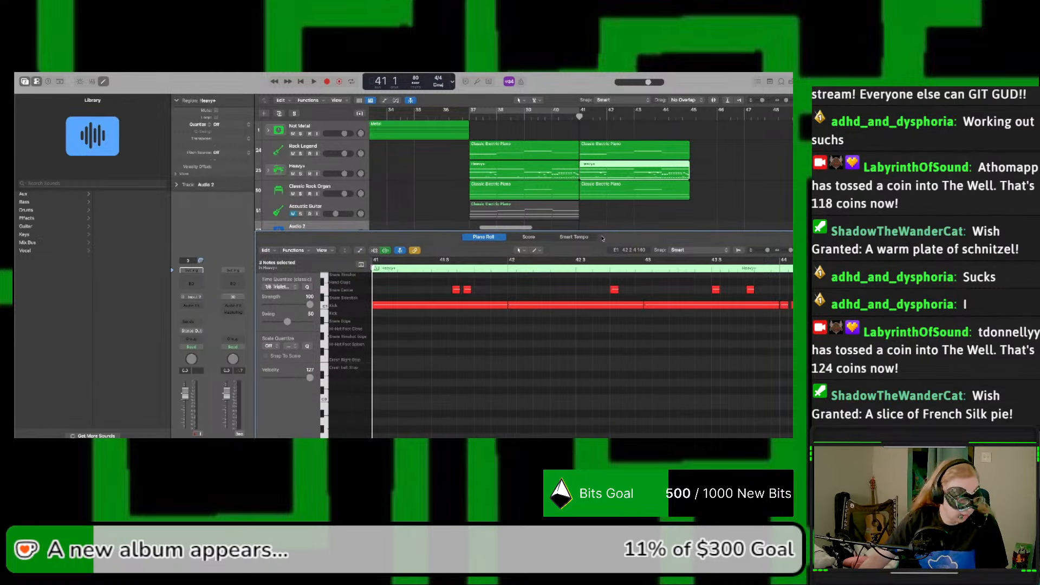
# Step: Play bar 41 with the copied drum region and check its snare and tom notes
pyautogui.scroll(5, 583, 297)
pyautogui.hscroll(-3, 583, 297)
pyautogui.press('space')
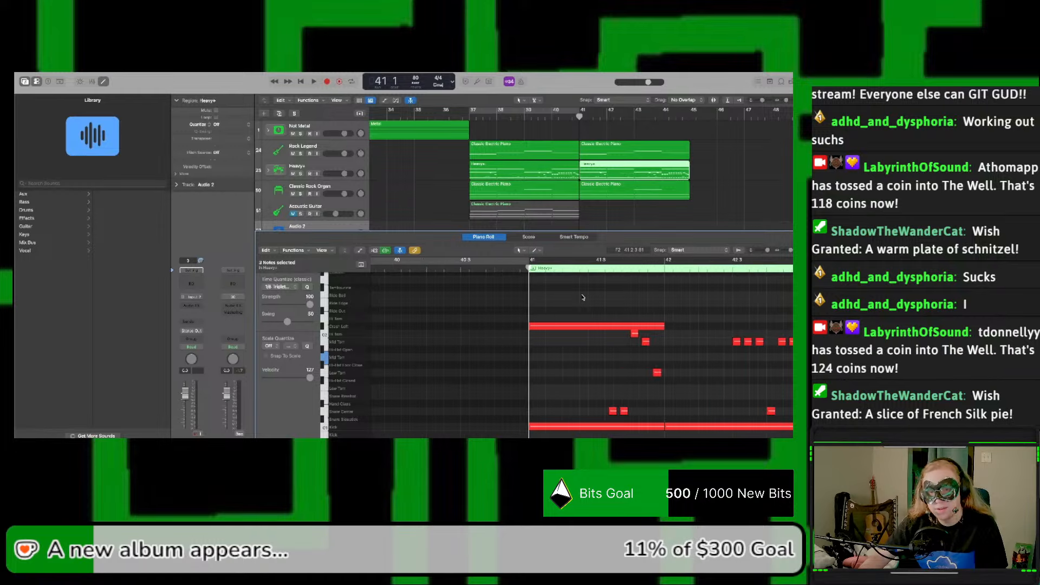
pyautogui.hscroll(3, 576, 319)
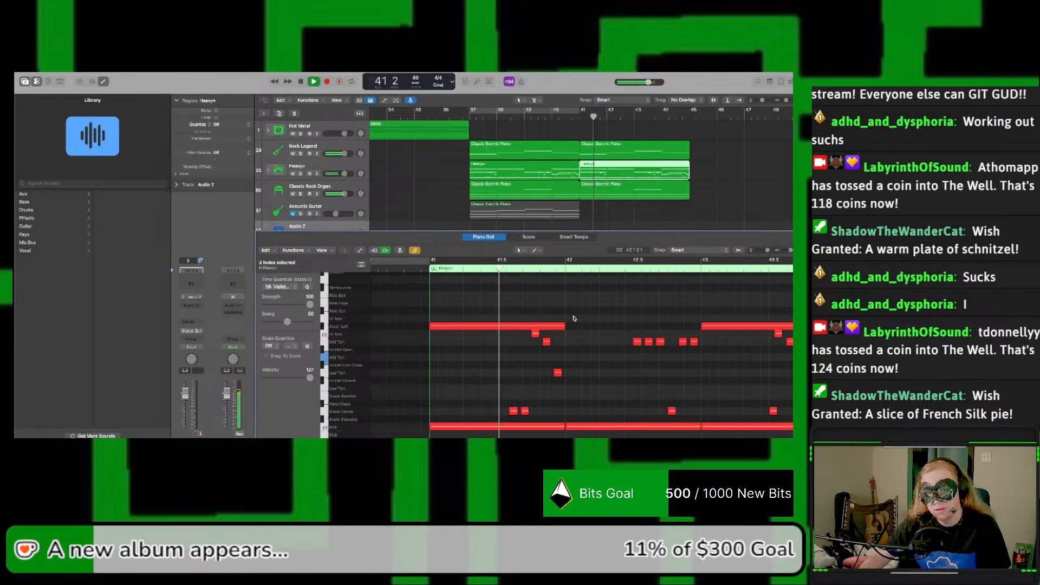
pyautogui.press('space')
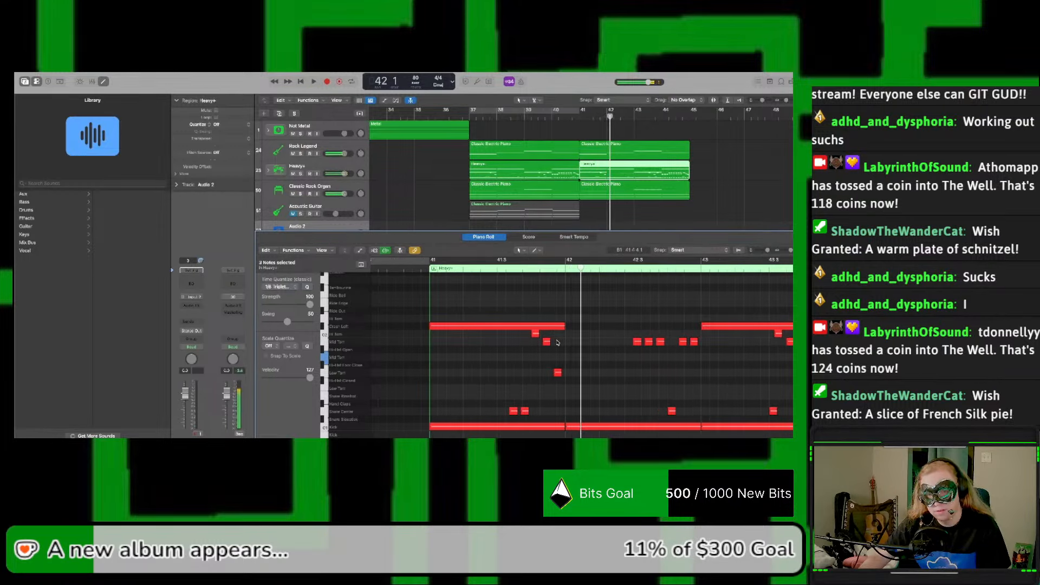
pyautogui.scroll(-1, 517, 359)
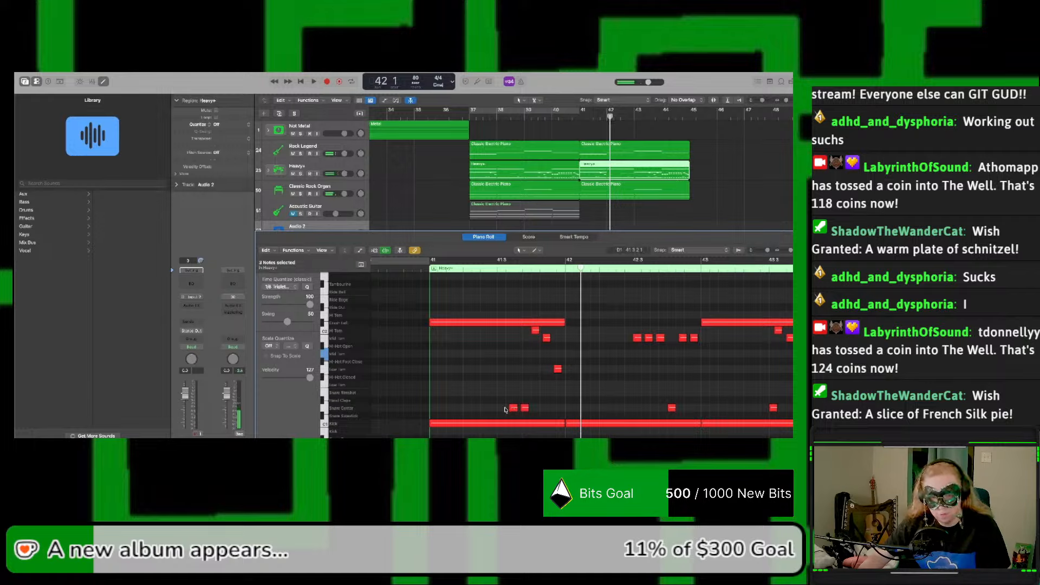
pyautogui.moveTo(513, 411)
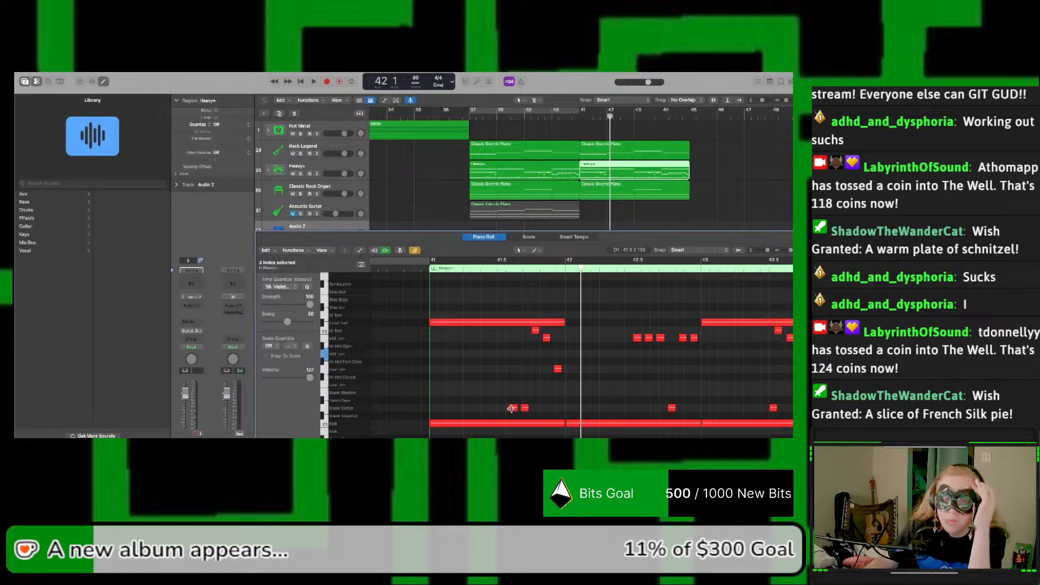
# Step: Audition the high tom, kick and snare notes in bar 41 of the copied Heavy+ region
pyautogui.click(536, 331)
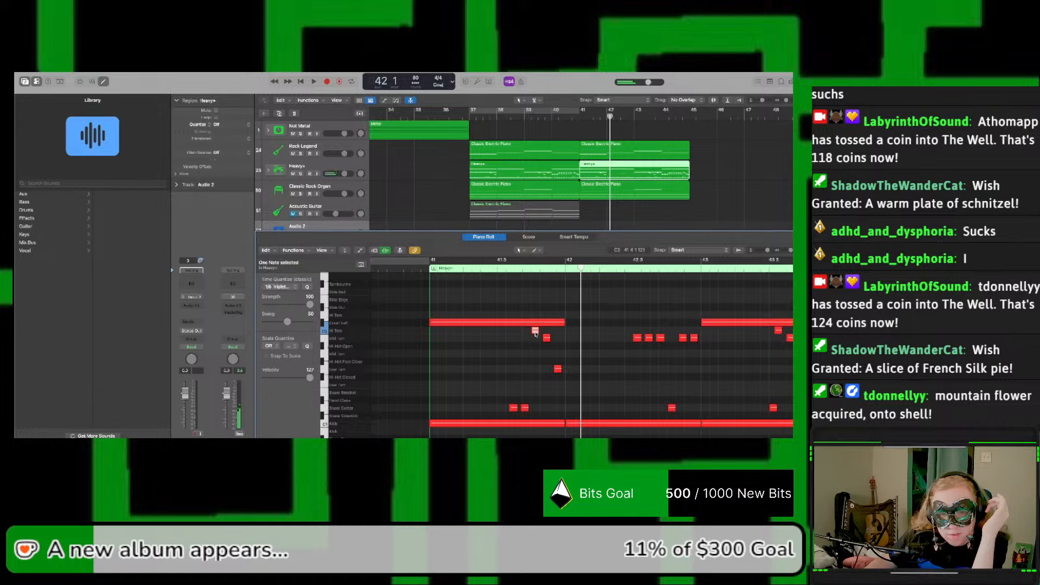
pyautogui.scroll(-1, 535, 332)
pyautogui.click(515, 376)
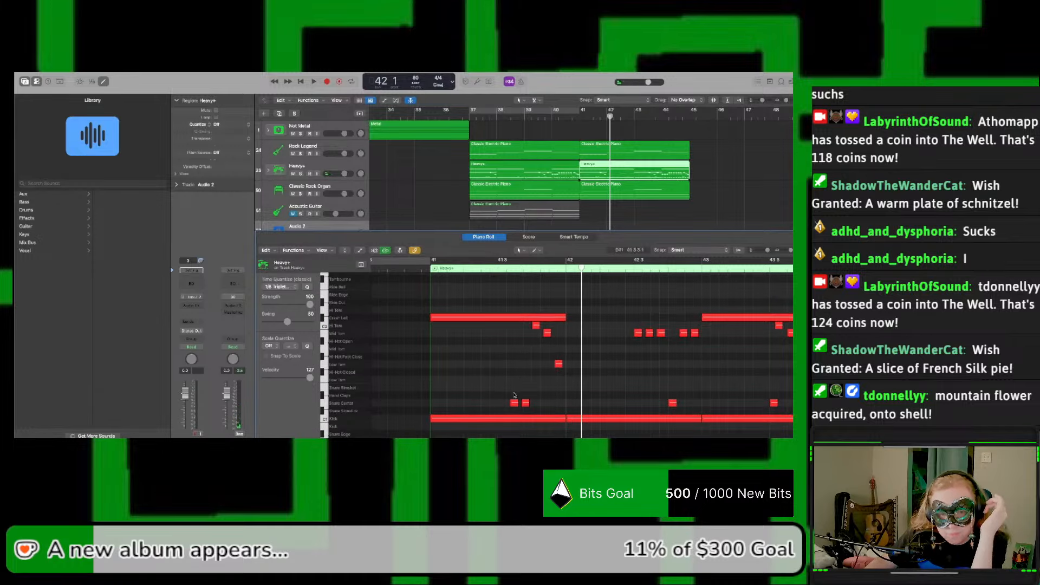
pyautogui.scroll(1, 516, 402)
pyautogui.click(479, 422)
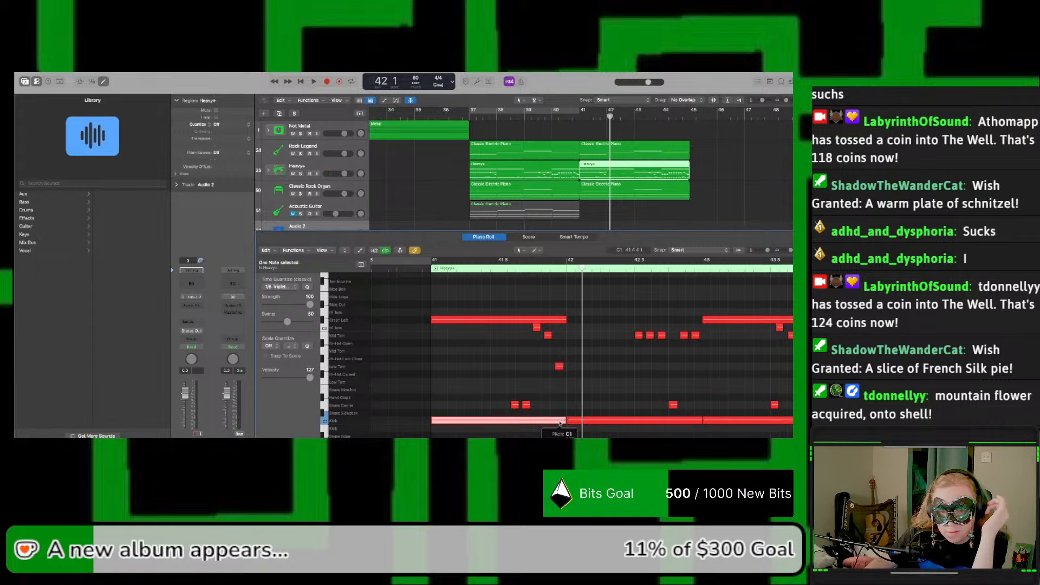
pyautogui.click(517, 408)
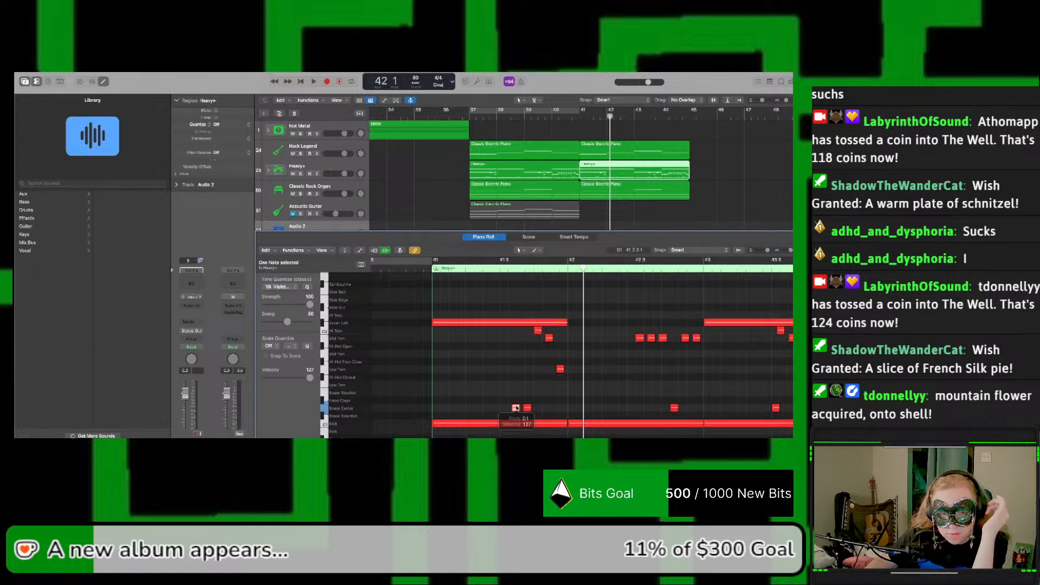
# Step: Move the low tom note near the end of bar 41 to the bar's start on the mid tom pitch A1
pyautogui.click(560, 369)
pyautogui.moveTo(560, 370); pyautogui.dragTo(437, 357)
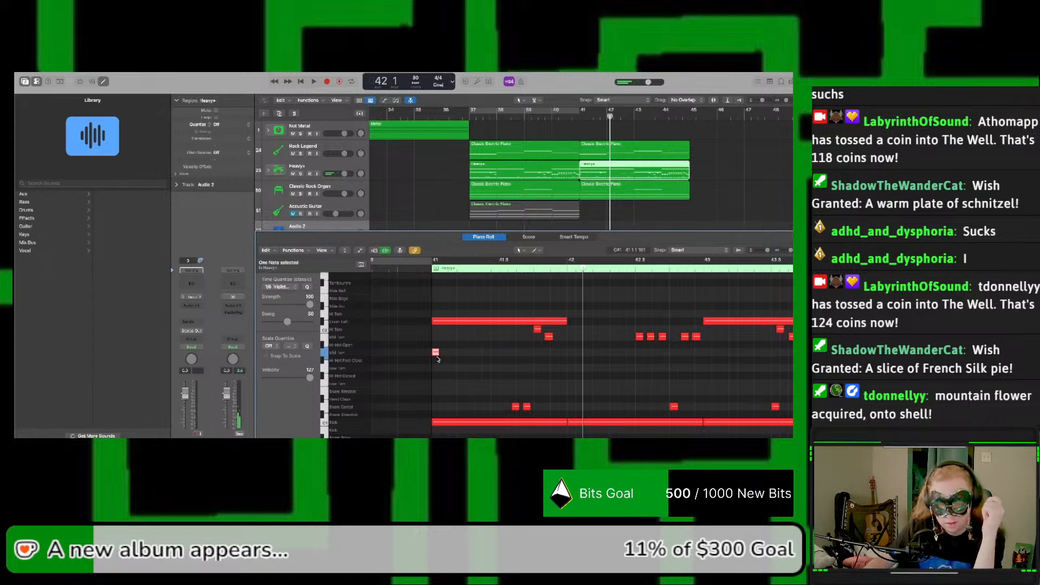
pyautogui.hscroll(1, 439, 359)
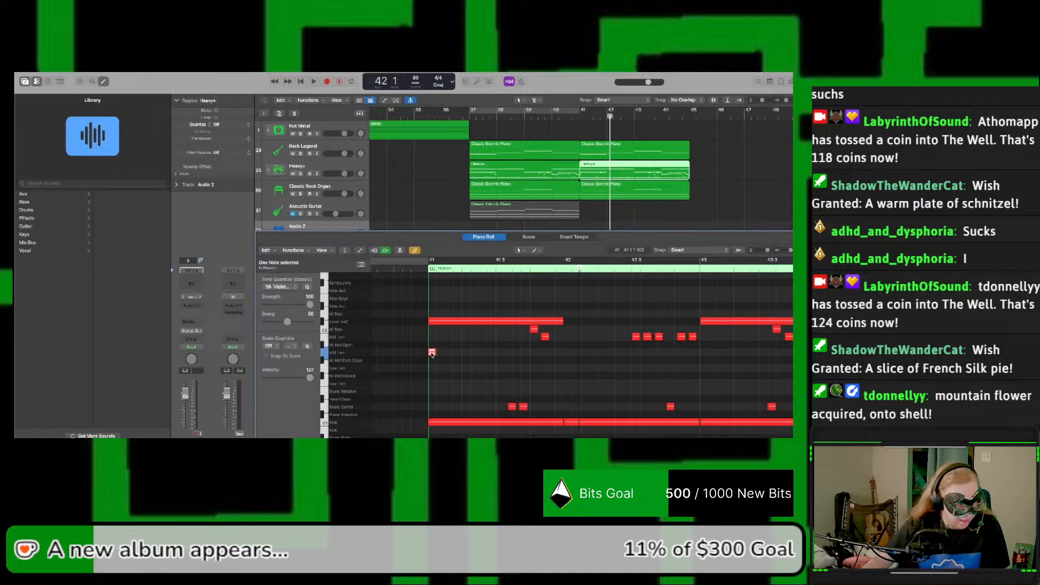
pyautogui.moveTo(432, 353); pyautogui.dragTo(465, 369)
pyautogui.press('space')
pyautogui.press('space')
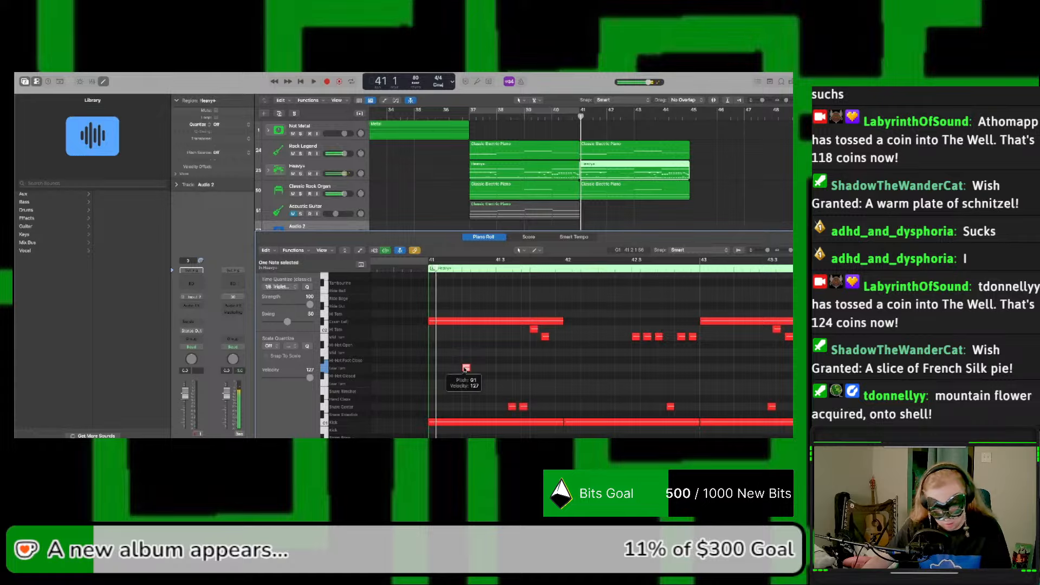
pyautogui.press('super+z')
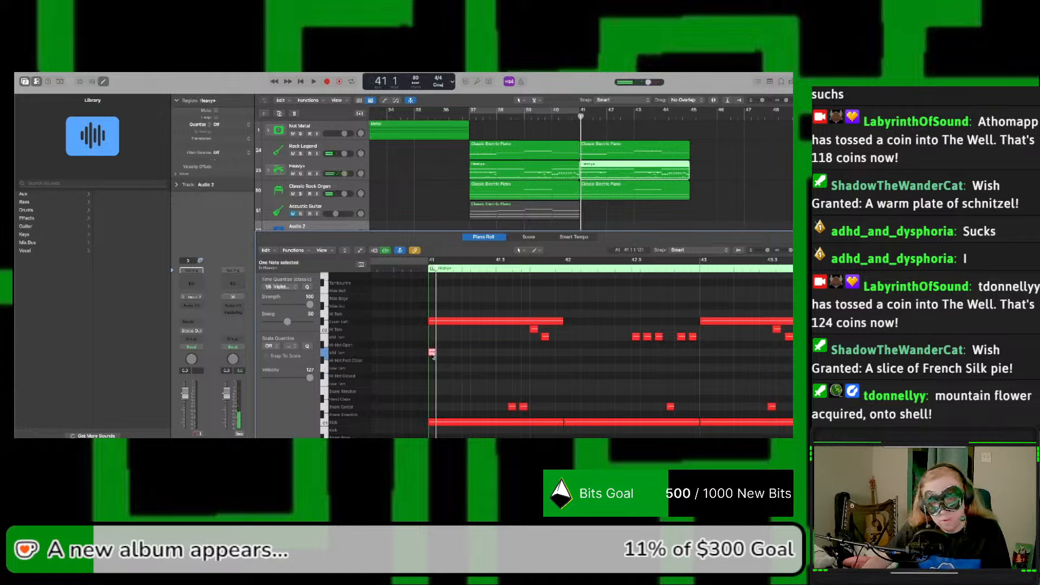
# Step: Copy the opening tom note to beat 2 of bar 41 on low tom pitch G1 and solo the Heavy+ track for playback
pyautogui.moveTo(432, 353); pyautogui.dragTo(467, 373)
pyautogui.press('space')
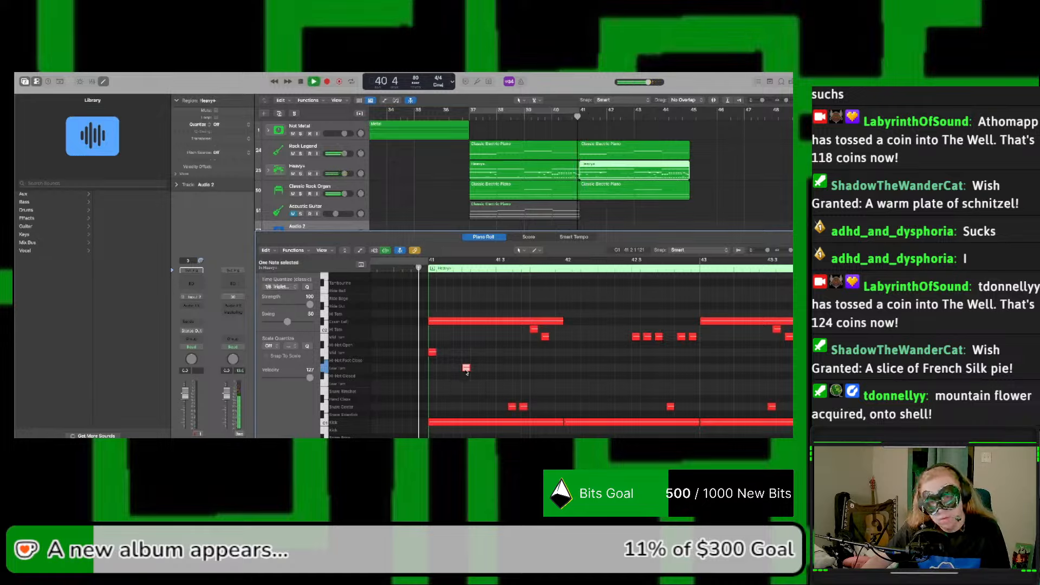
pyautogui.click(301, 174)
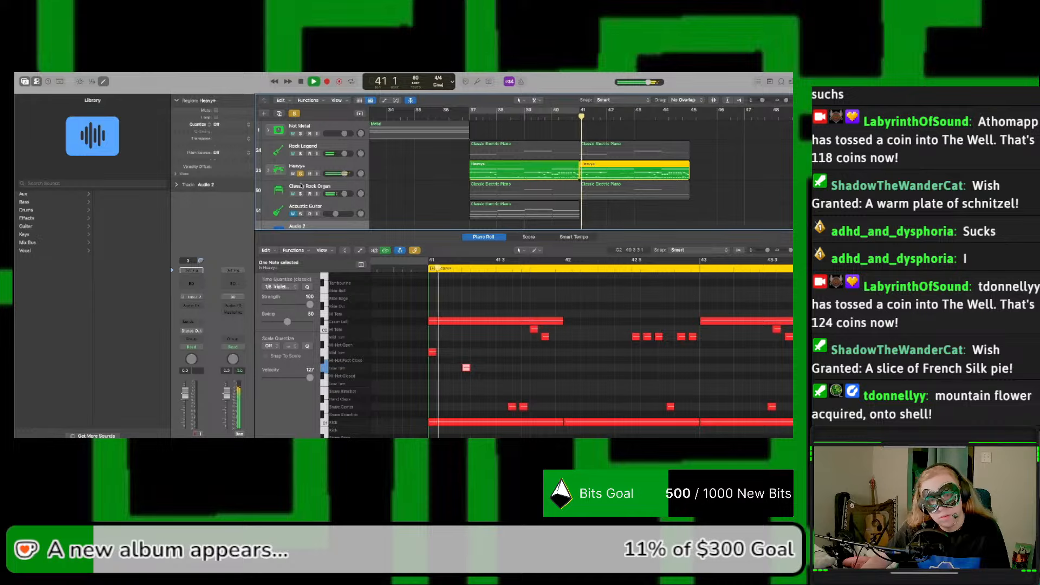
pyautogui.press('space')
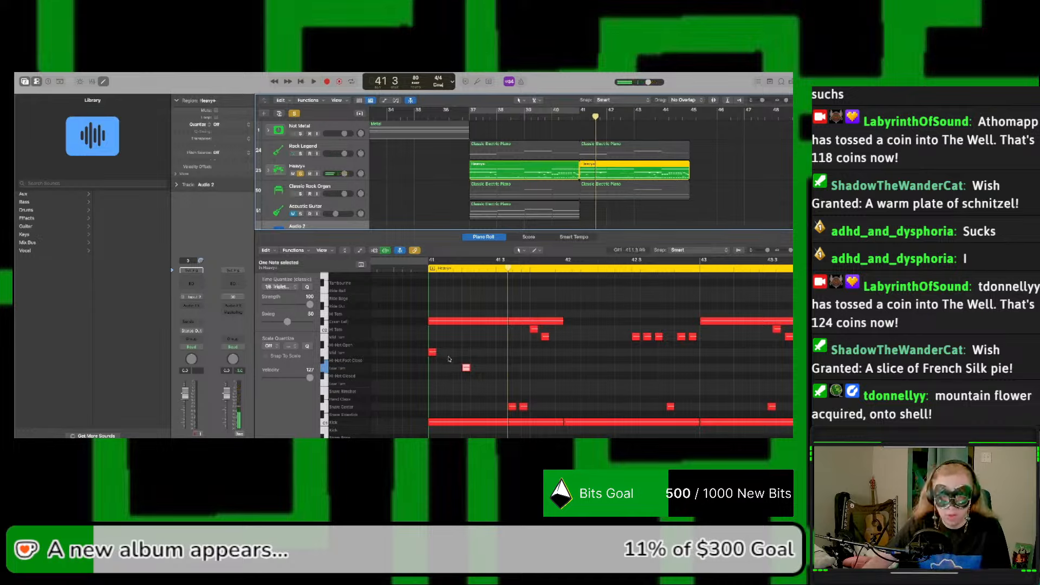
# Step: Replay the start of bar 41 with the soloed drums to check the timing of the two tom notes
pyautogui.click(467, 370)
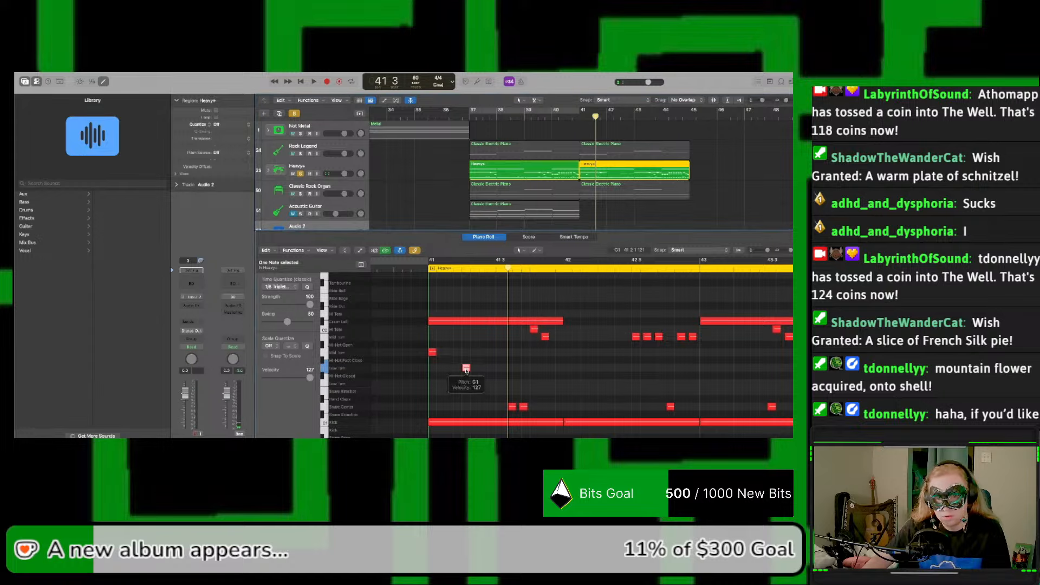
pyautogui.press('space')
pyautogui.click(428, 350)
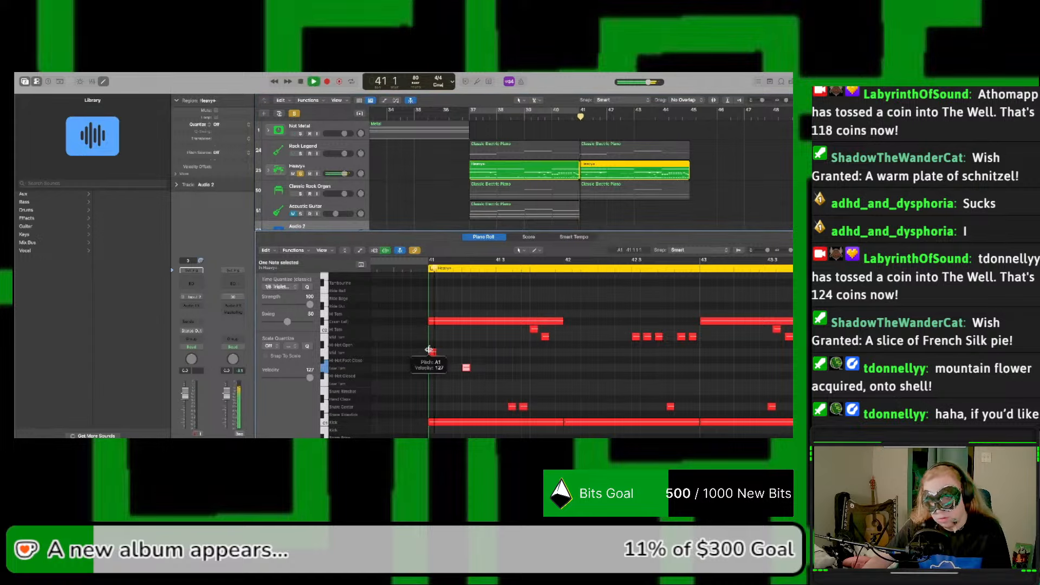
pyautogui.press('space')
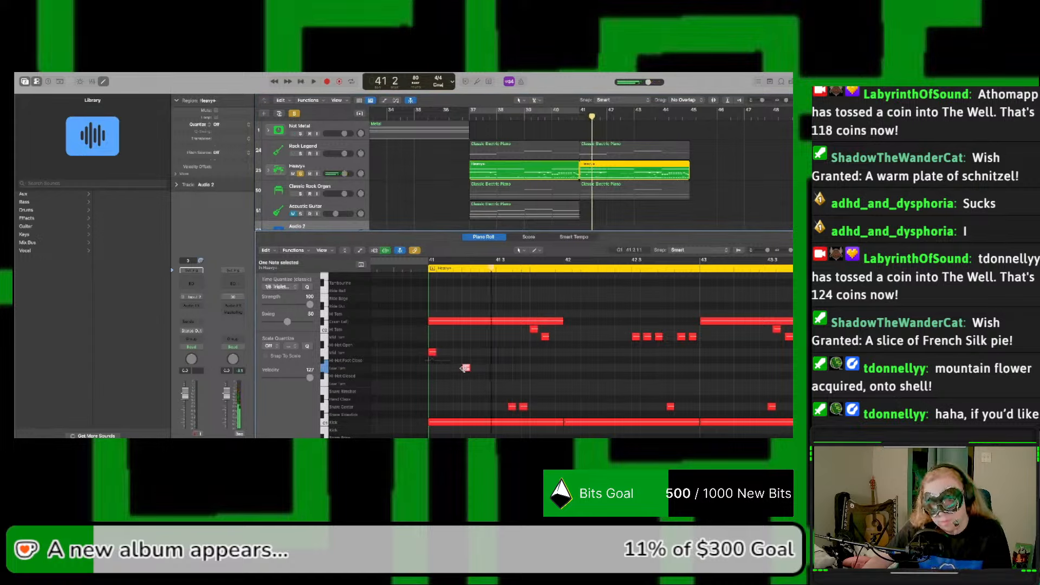
# Step: Shift the G1 low tom note earlier, between beats 1 and 2 of bar 41, replaying the bar to judge its timing
pyautogui.moveTo(466, 370); pyautogui.dragTo(458, 370)
pyautogui.press('space')
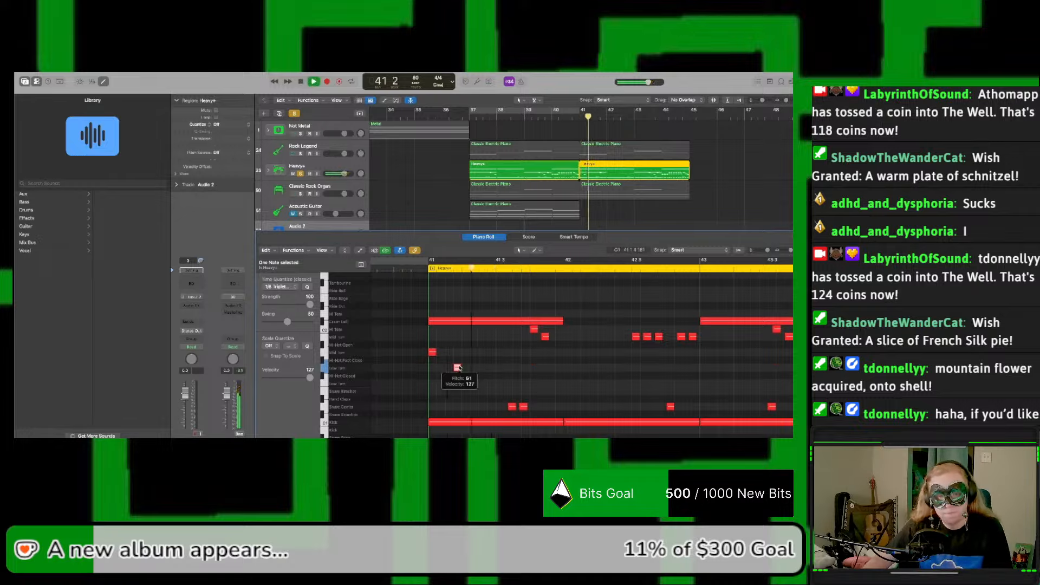
pyautogui.moveTo(455, 371); pyautogui.dragTo(449, 371)
pyautogui.press('space')
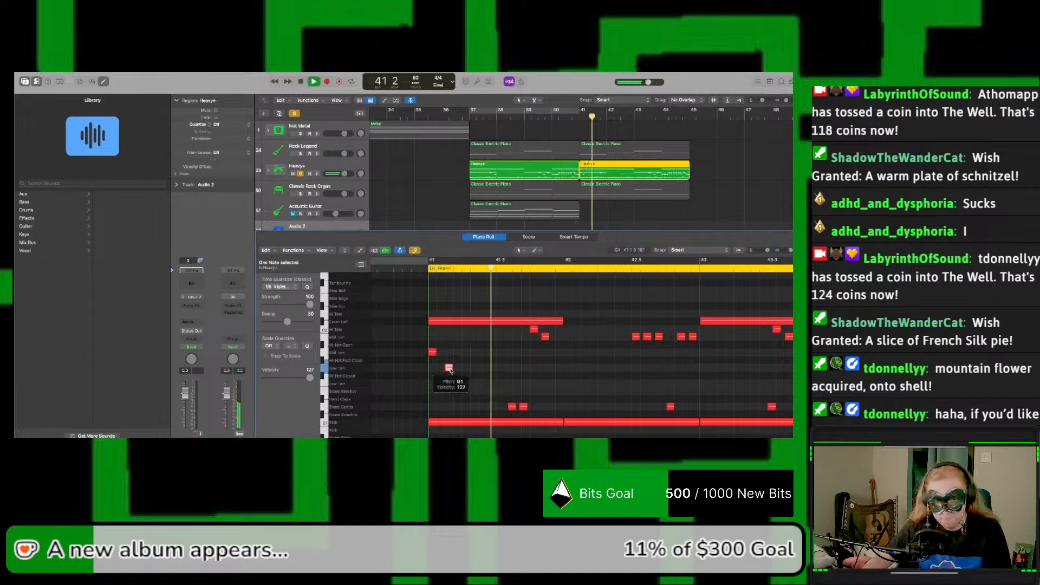
pyautogui.press('space')
pyautogui.moveTo(448, 370); pyautogui.dragTo(452, 371)
pyautogui.moveTo(453, 372)
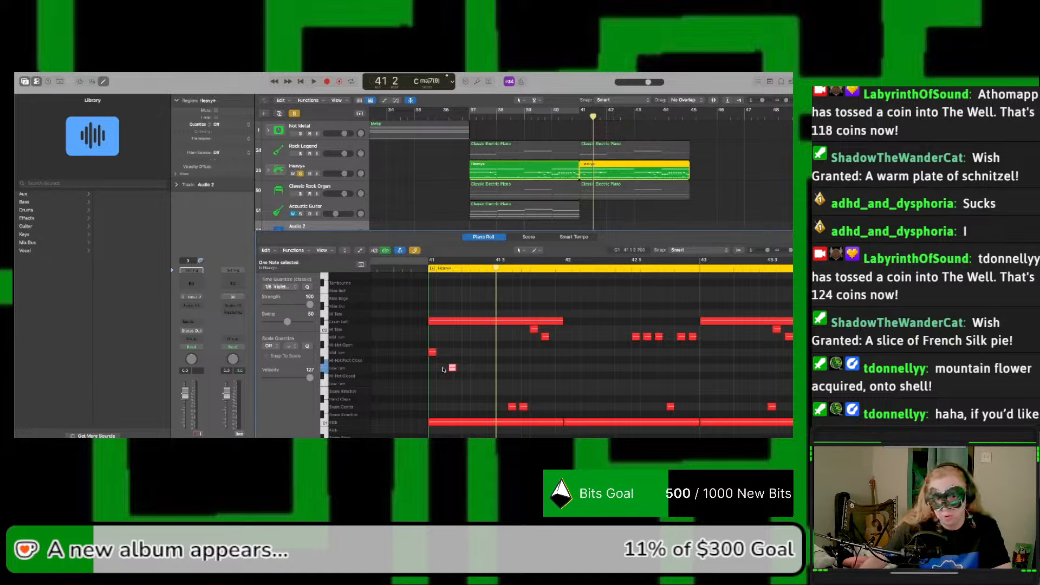
pyautogui.press('space')
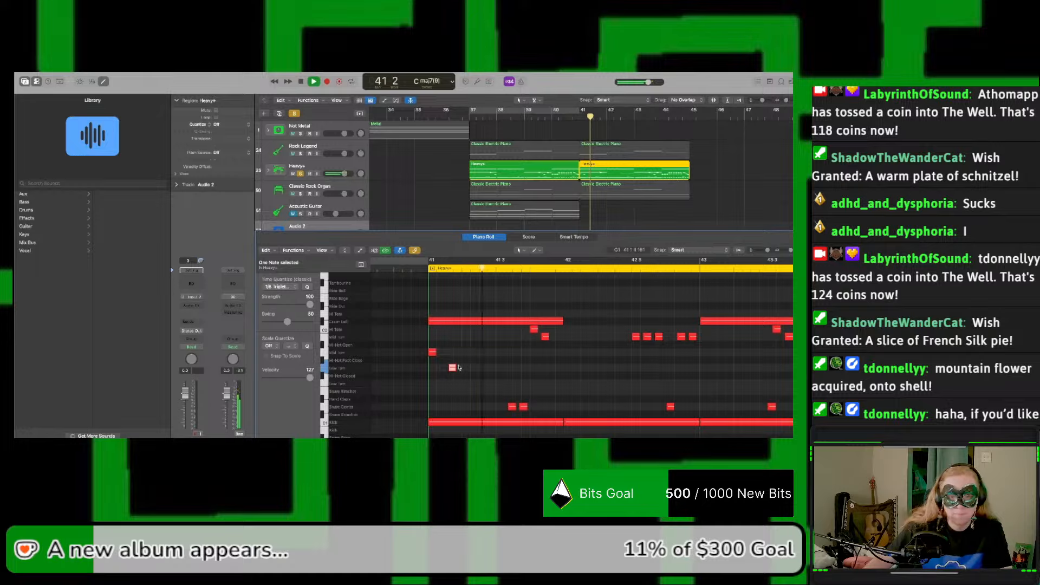
pyautogui.press('space')
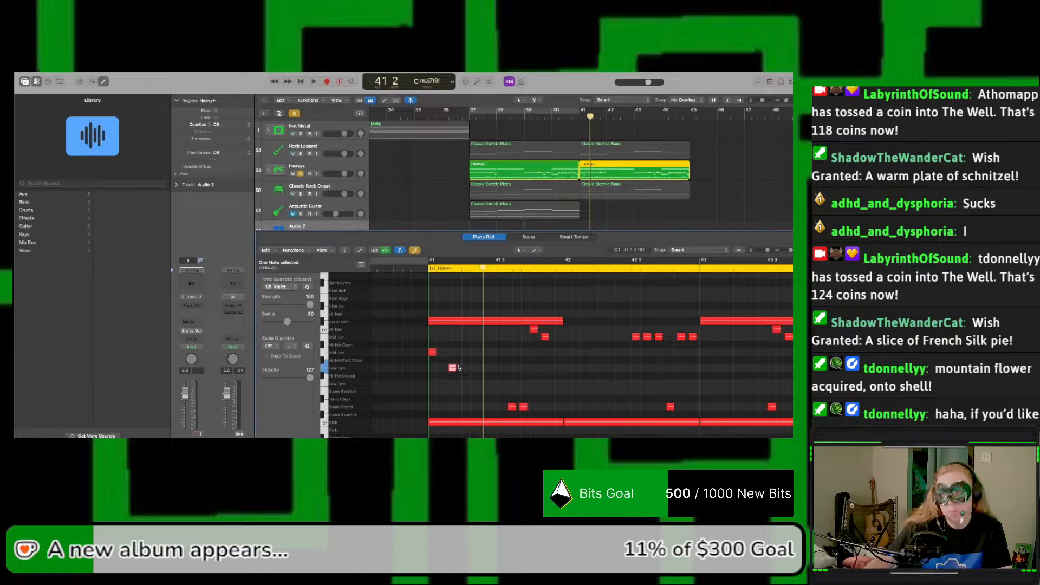
pyautogui.press('space')
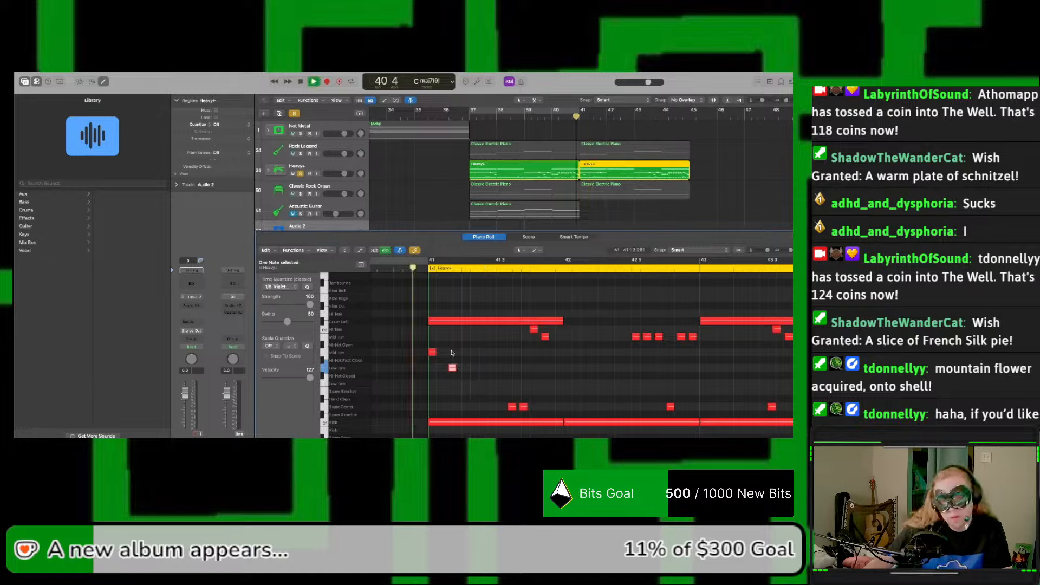
pyautogui.press('space')
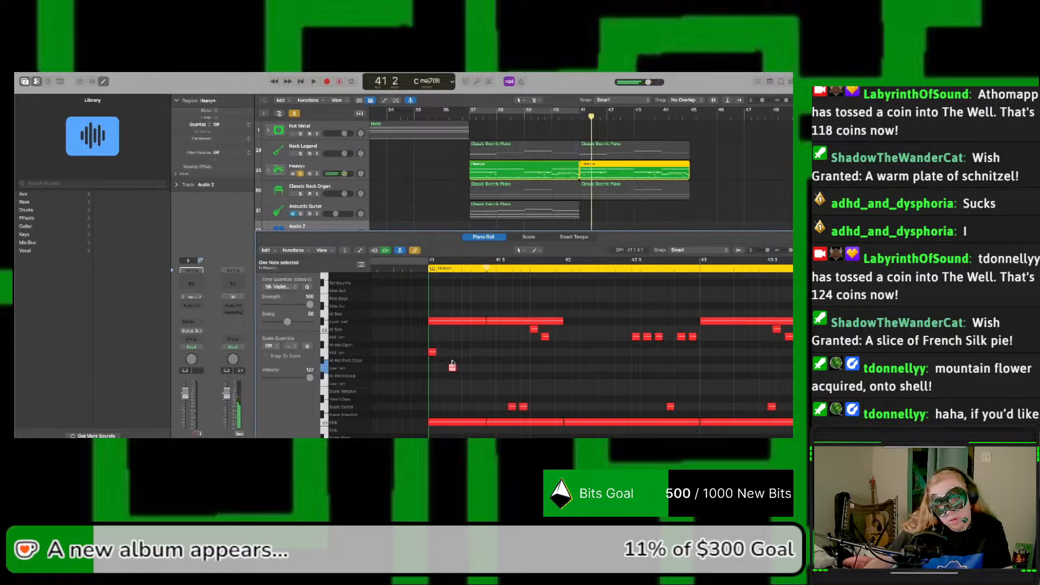
# Step: Fine-tune the G1 low tom note's position just before beat 2 of bar 41 while replaying the drum part
pyautogui.moveTo(453, 368); pyautogui.dragTo(456, 373)
pyautogui.press('space')
pyautogui.press('space')
pyautogui.press('space')
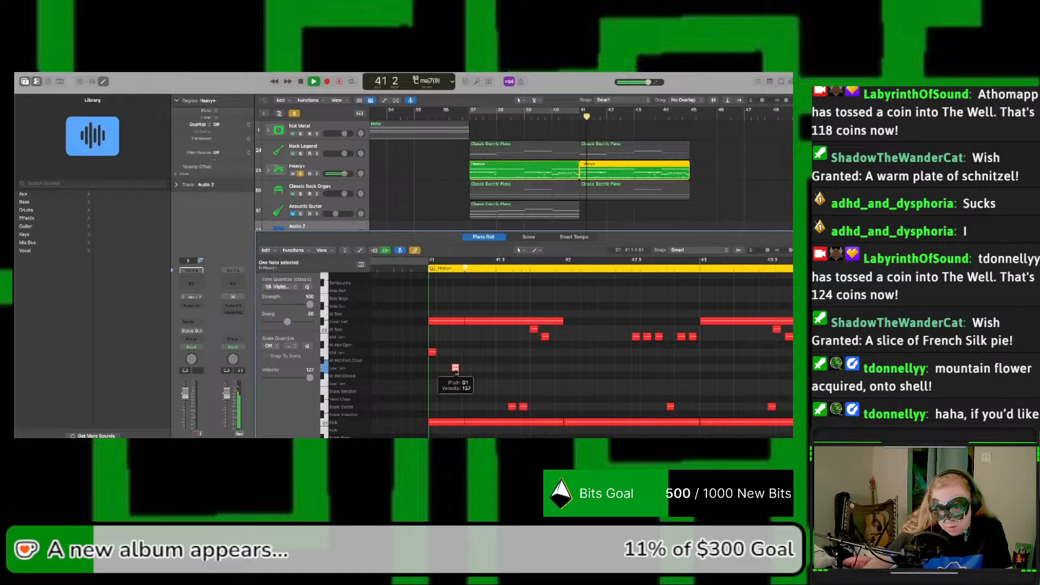
pyautogui.press('space')
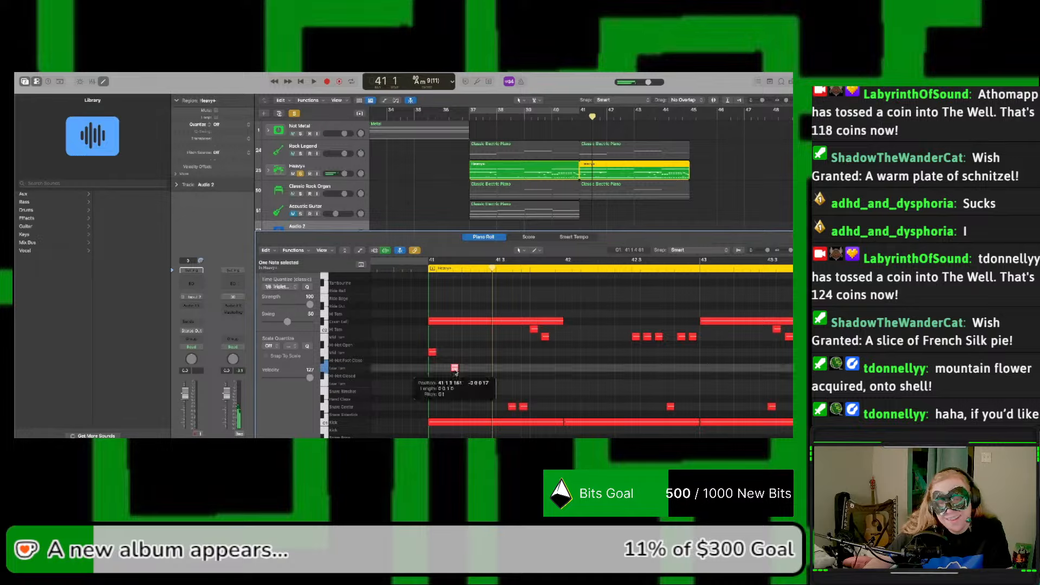
pyautogui.press('space')
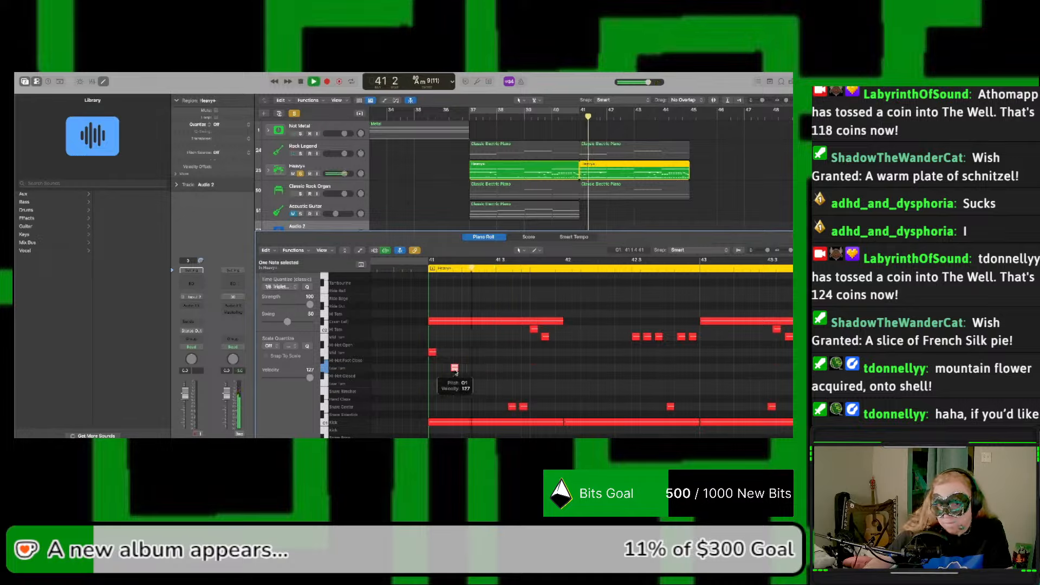
pyautogui.press('space')
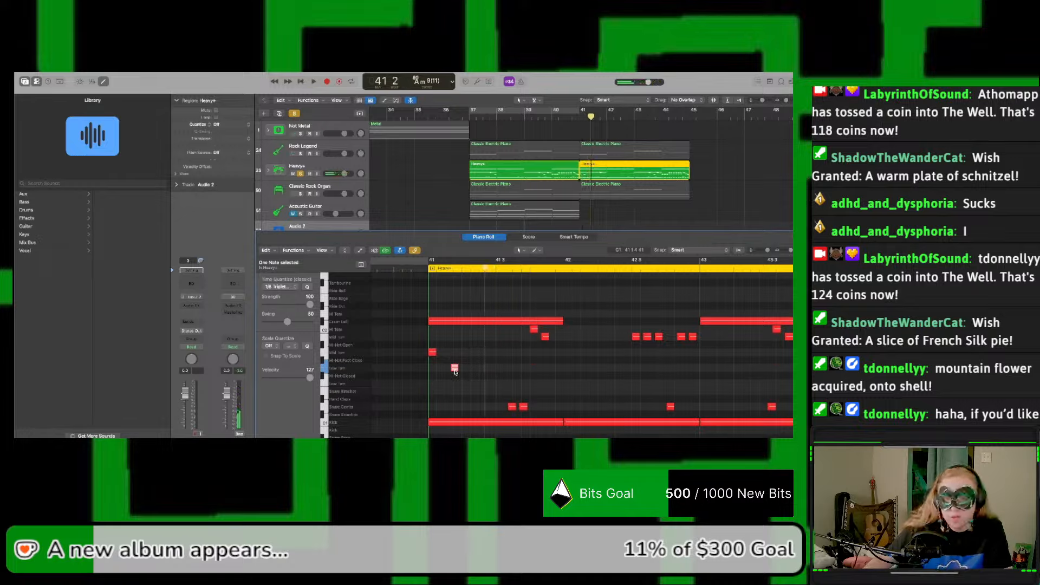
pyautogui.press('space')
pyautogui.click(454, 369)
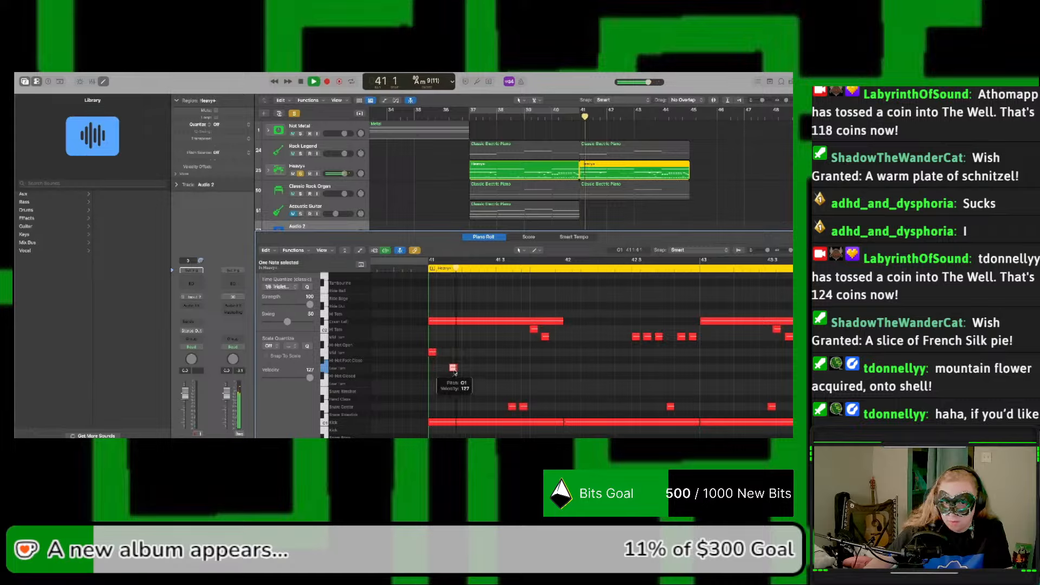
pyautogui.press('space')
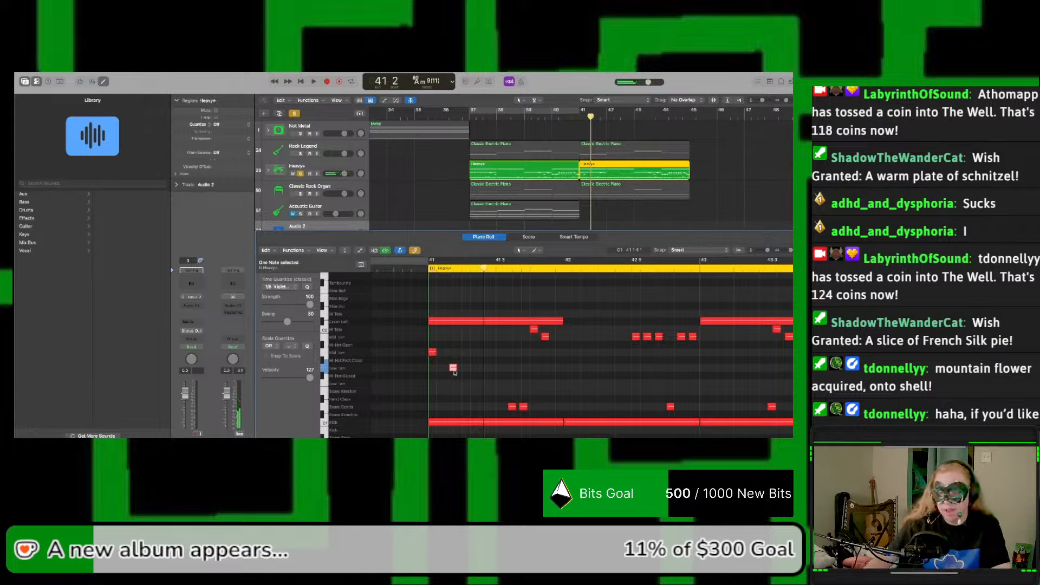
pyautogui.click(455, 371)
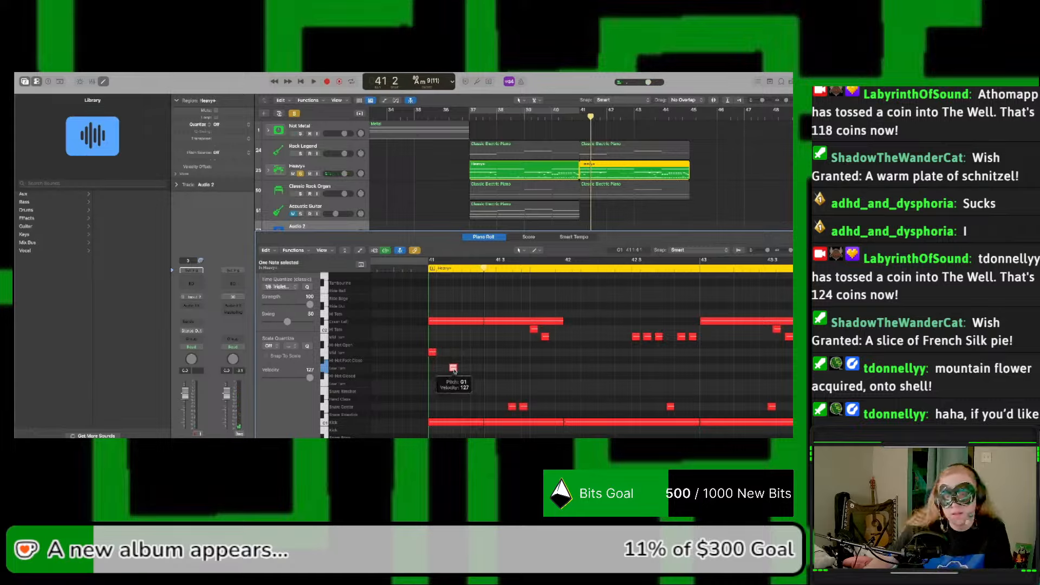
# Step: Copy the opening A1 mid tom note to beats 2 and 3 of bar 41 and play the pattern
pyautogui.moveTo(434, 353); pyautogui.dragTo(501, 354)
pyautogui.press('space')
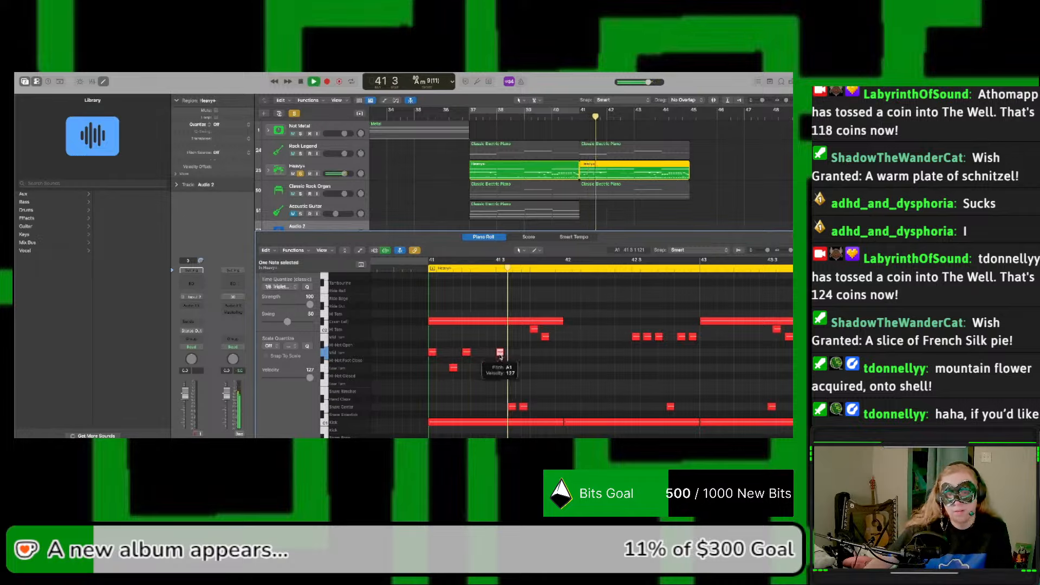
pyautogui.press('space')
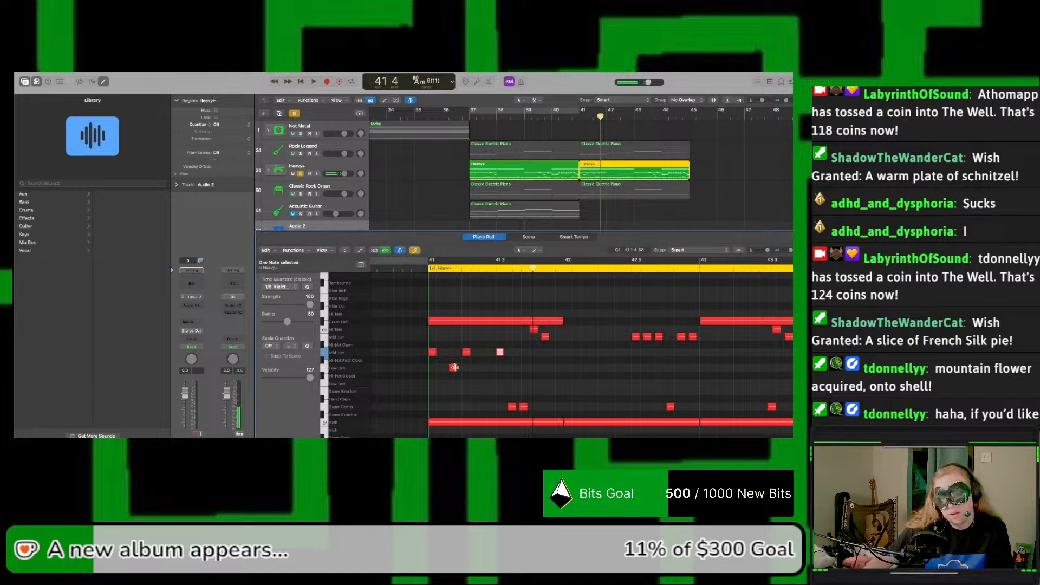
# Step: Delete the two snare notes and the high and mid tom notes in the second half of bar 41, and play the bar
pyautogui.moveTo(490, 393); pyautogui.dragTo(548, 409)
pyautogui.press('Delete')
pyautogui.moveTo(519, 326); pyautogui.dragTo(555, 343)
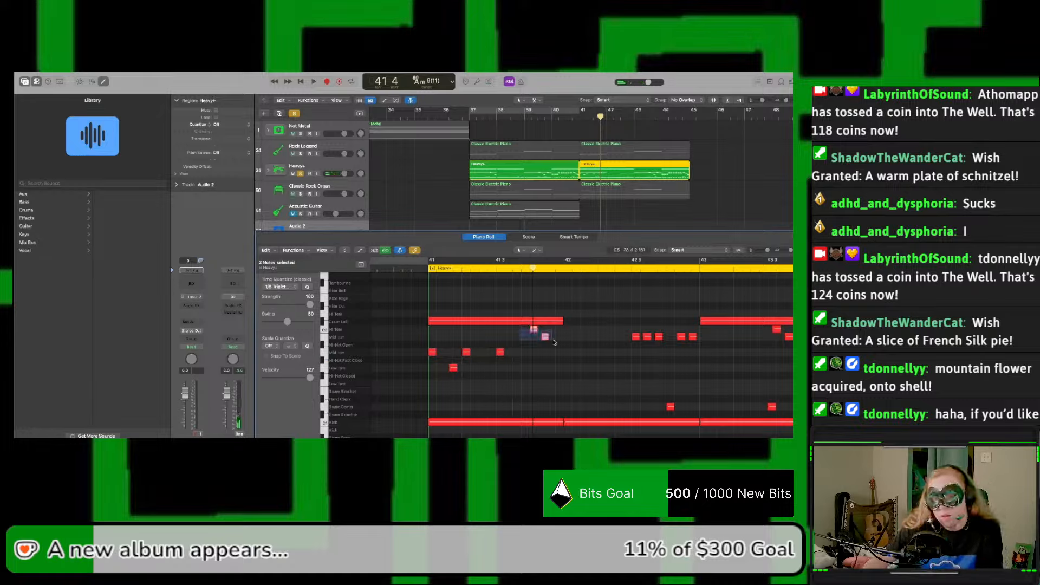
pyautogui.press('Delete')
pyautogui.press(',')
pyautogui.press('space')
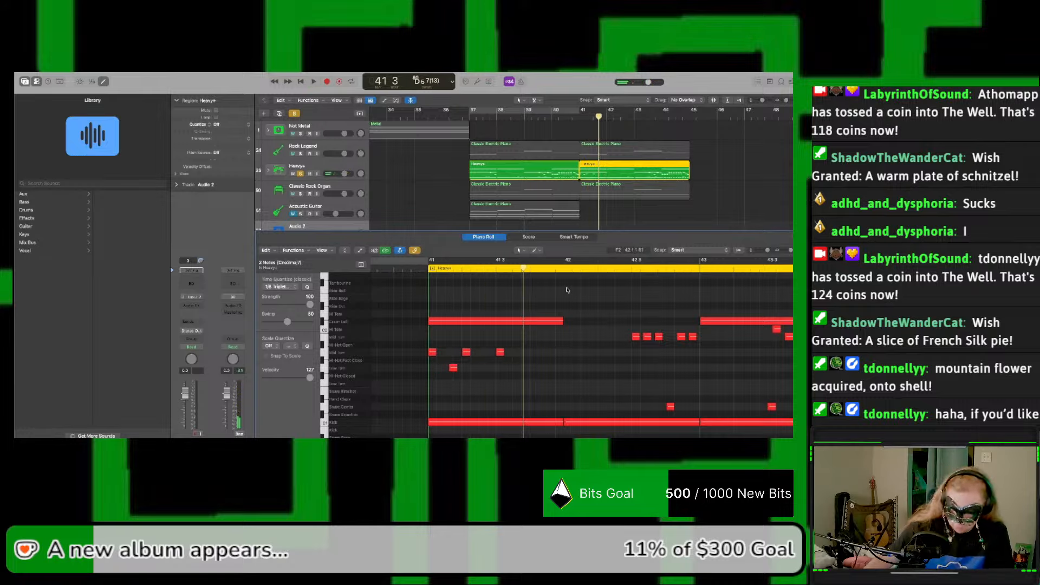
# Step: Play bars 41 to 42 with the metronome and delete the tom, snare and crash notes from mid-bar 42 to the region's end, keeping the kicks
pyautogui.press('space')
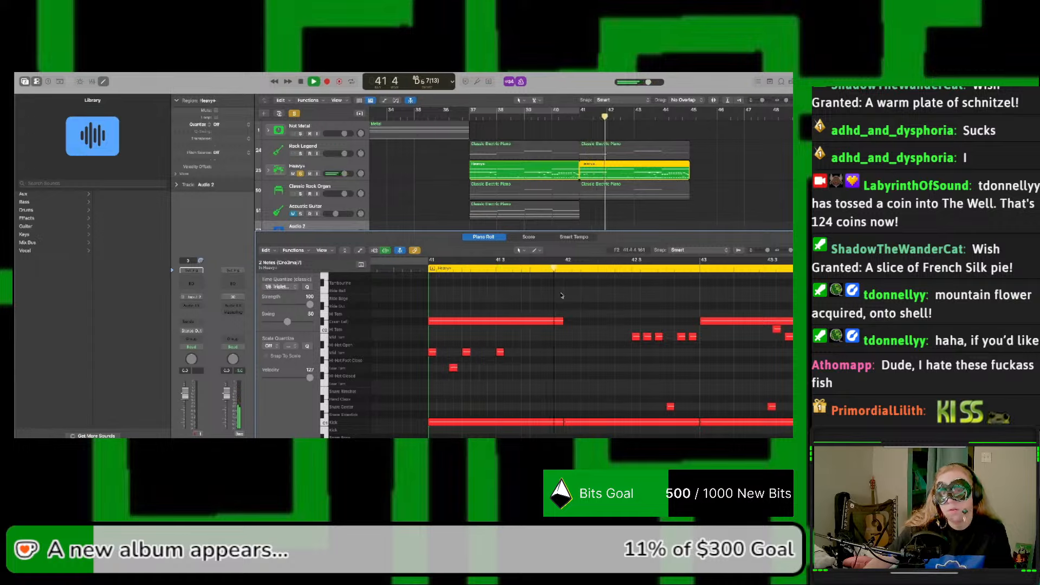
pyautogui.press('space')
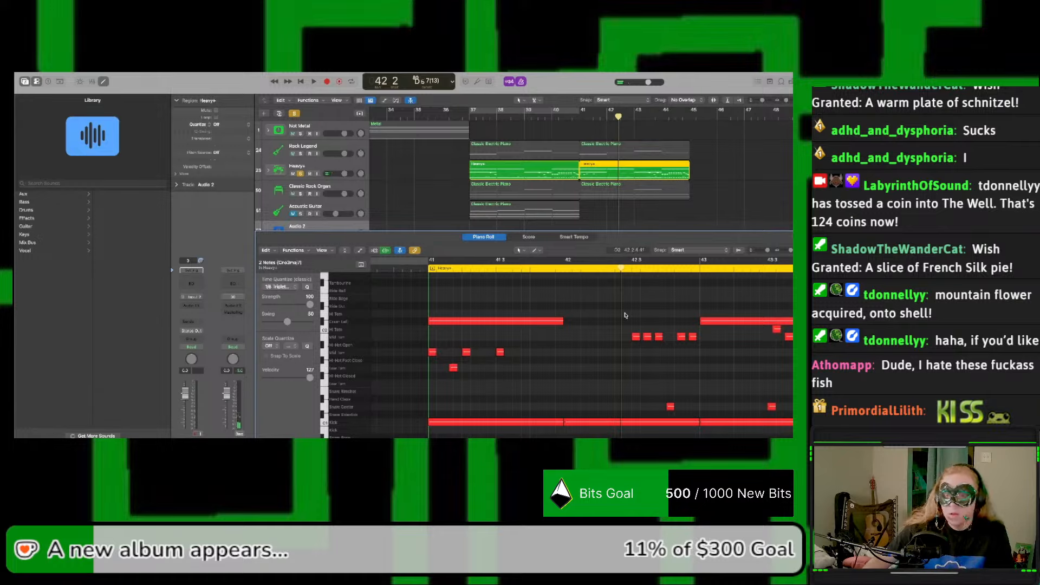
pyautogui.moveTo(627, 314); pyautogui.dragTo(792, 405)
pyautogui.press('Delete')
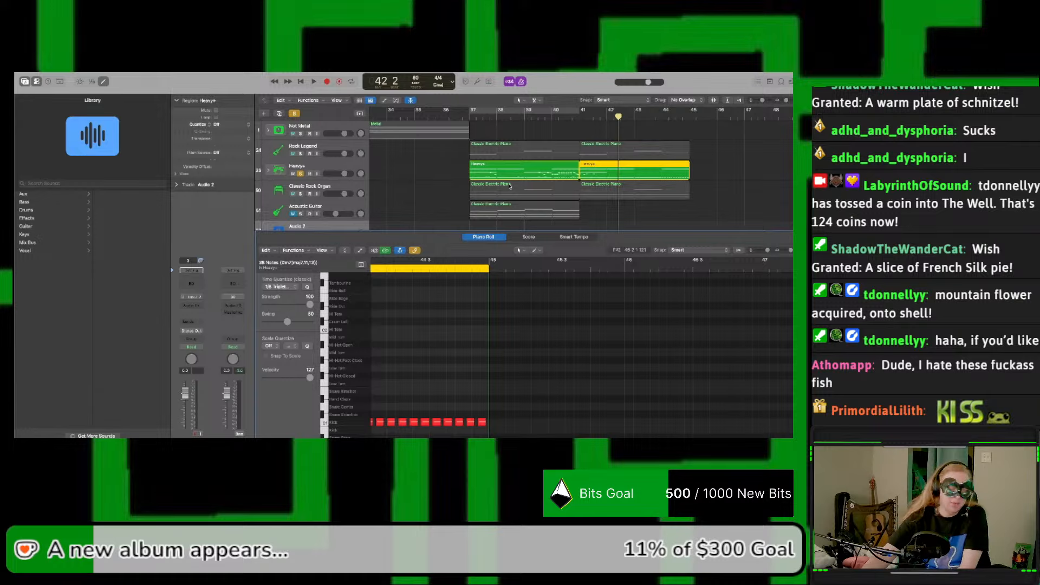
# Step: Play bar 41 of the copied Heavy+ region several times to check how the tom pattern sits over the kicks
pyautogui.hscroll(-10, 551, 297)
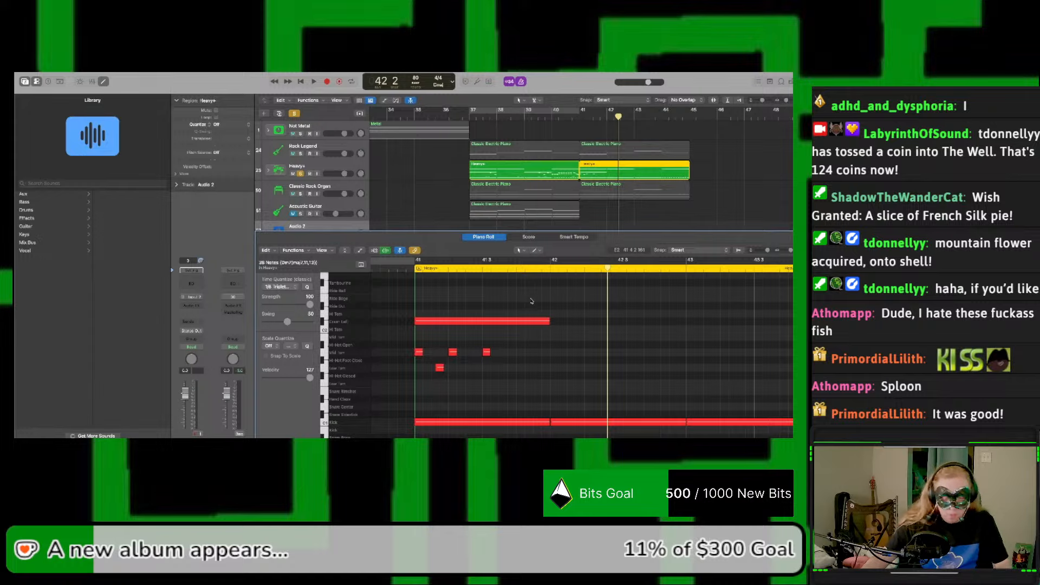
pyautogui.press('space')
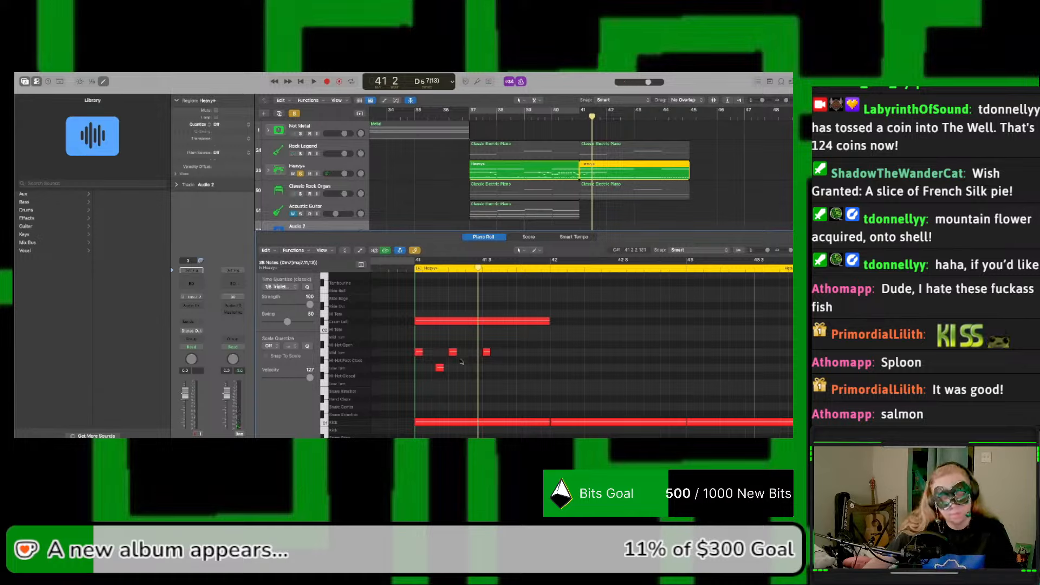
pyautogui.press('space')
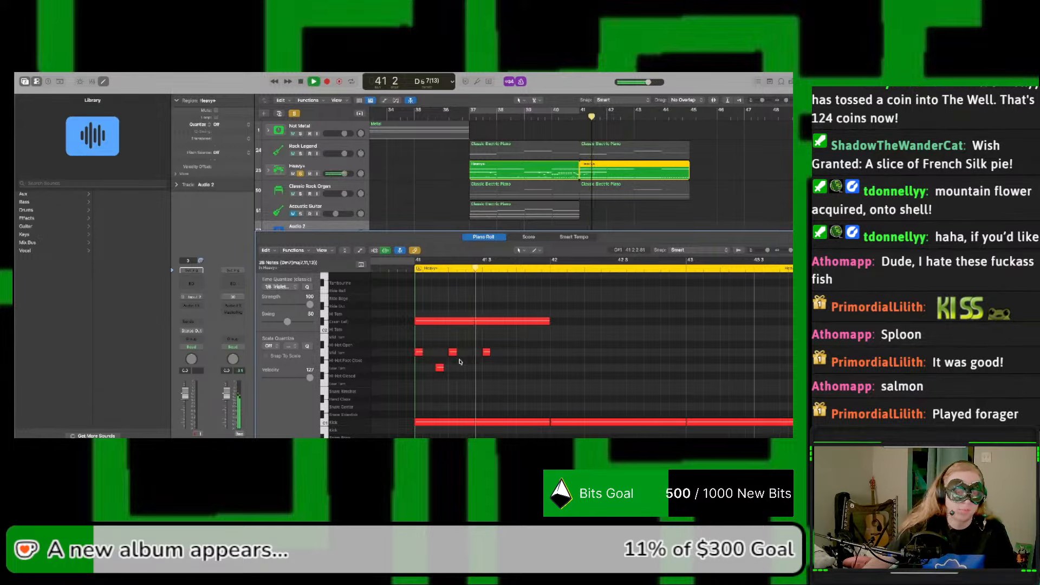
pyautogui.press('space')
pyautogui.press('space')
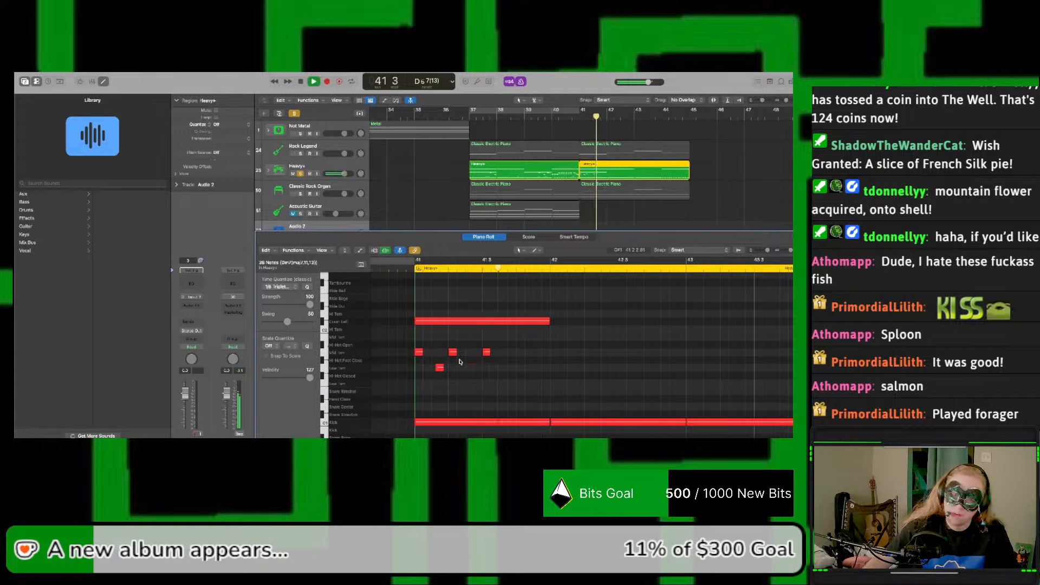
pyautogui.press('space')
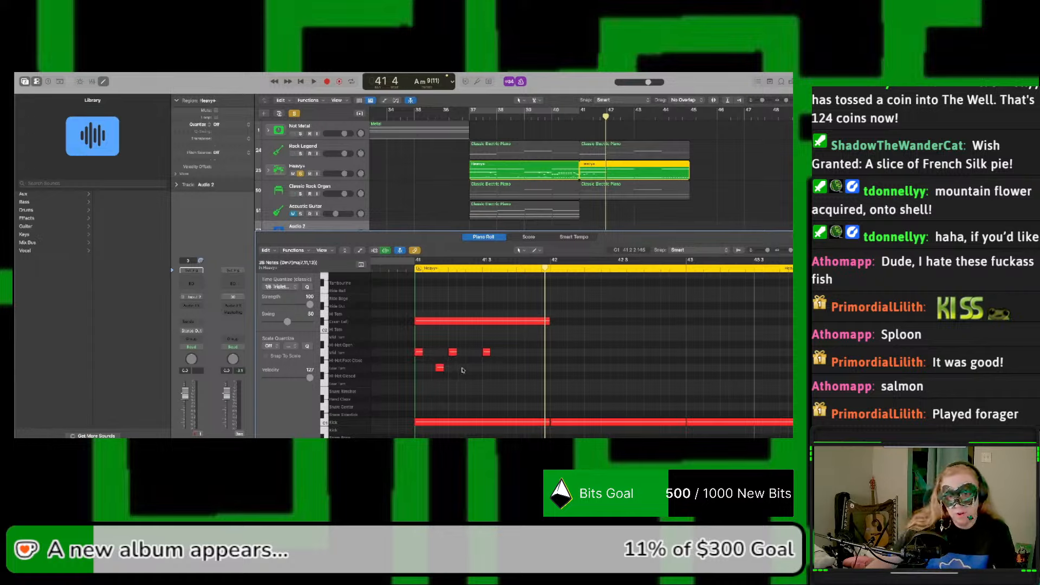
pyautogui.press('space')
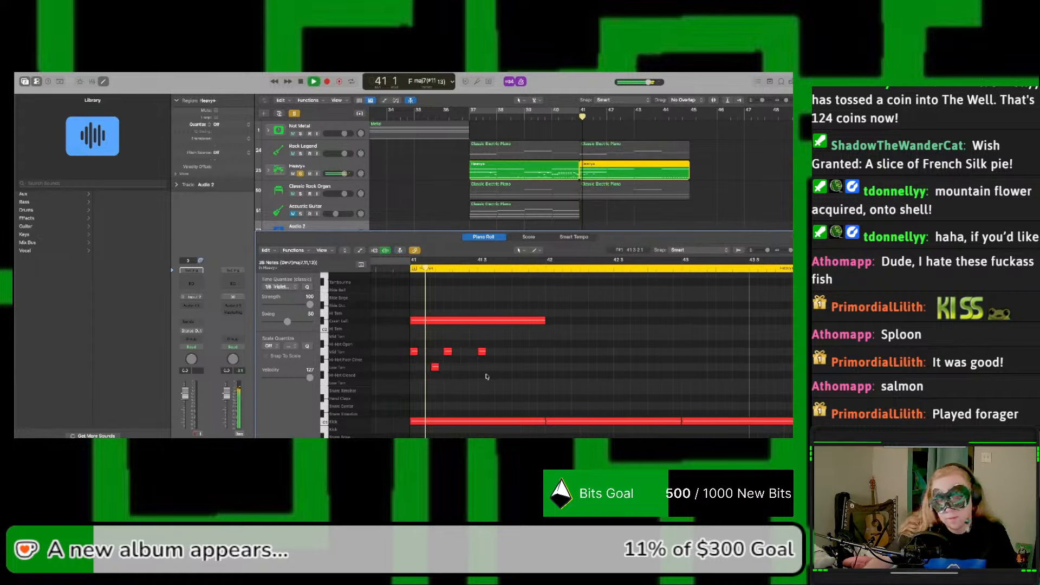
pyautogui.press('space')
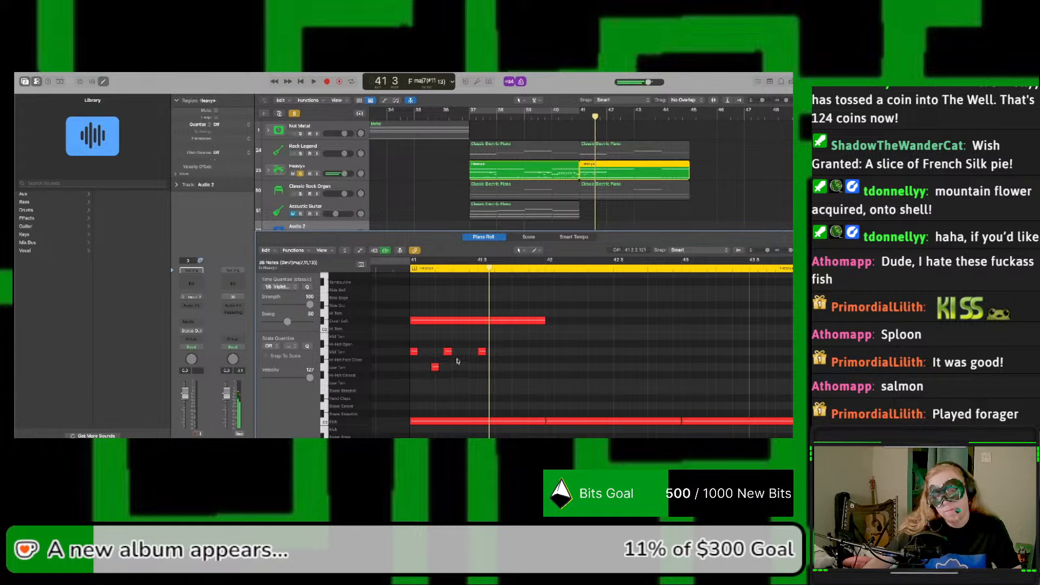
pyautogui.click(425, 351)
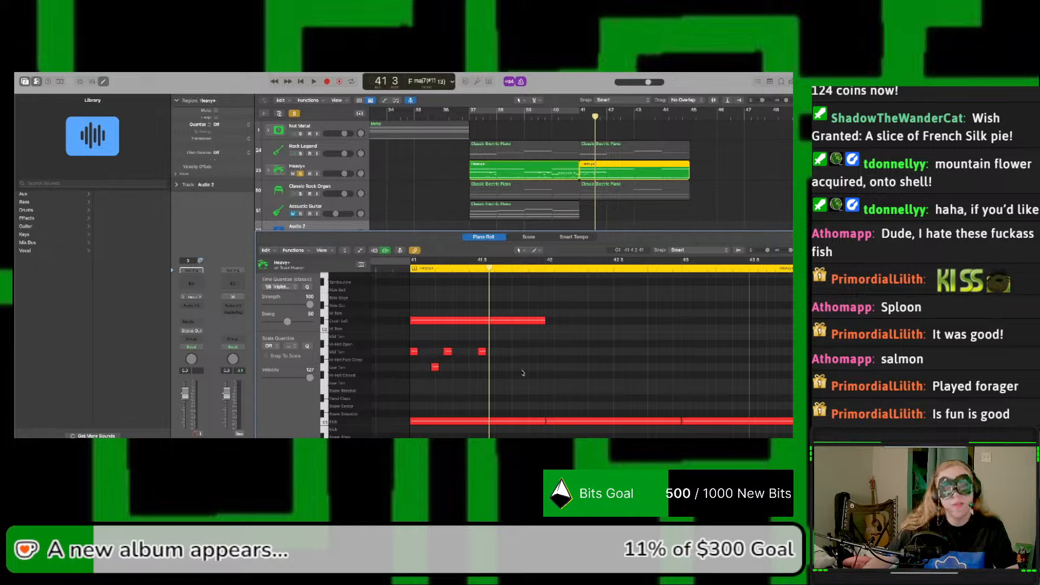
pyautogui.press('space')
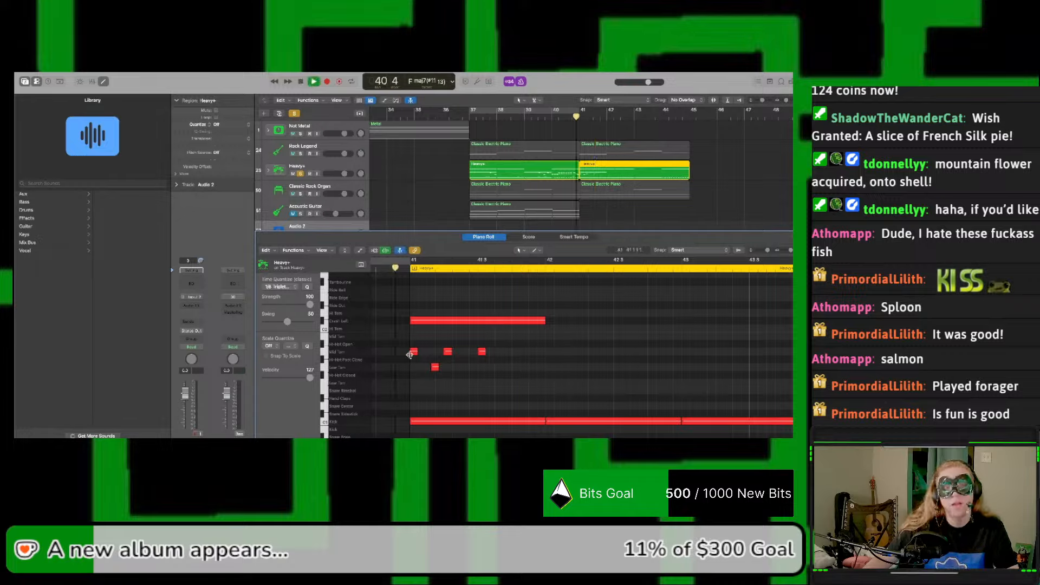
pyautogui.press('space')
# Step: Try moving the G1 low tom note before beat 2 of bar 41 earlier, play it, and undo the move
pyautogui.click(435, 367)
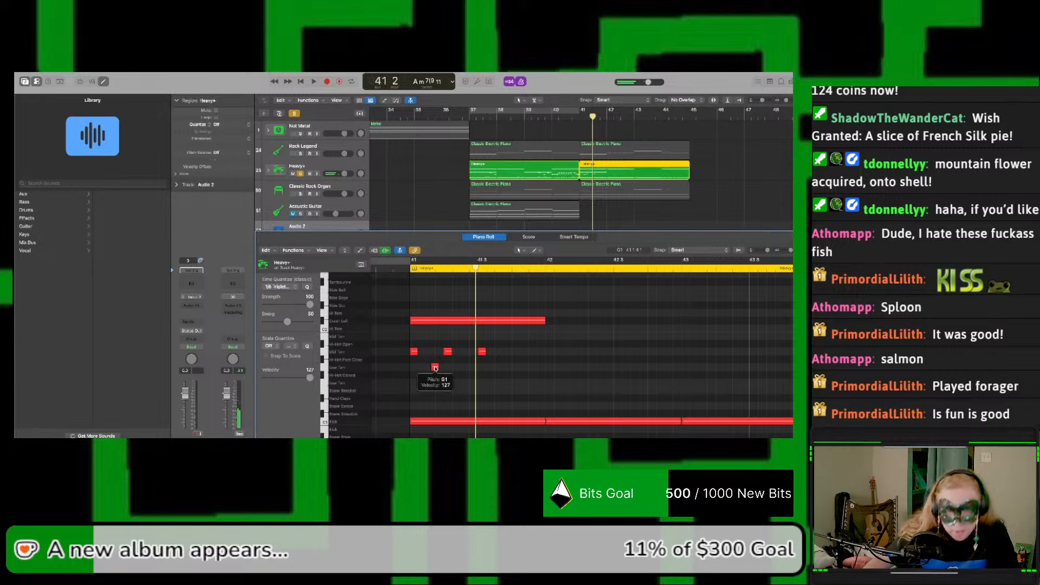
pyautogui.moveTo(435, 369); pyautogui.dragTo(426, 369)
pyautogui.press('space')
pyautogui.press('space')
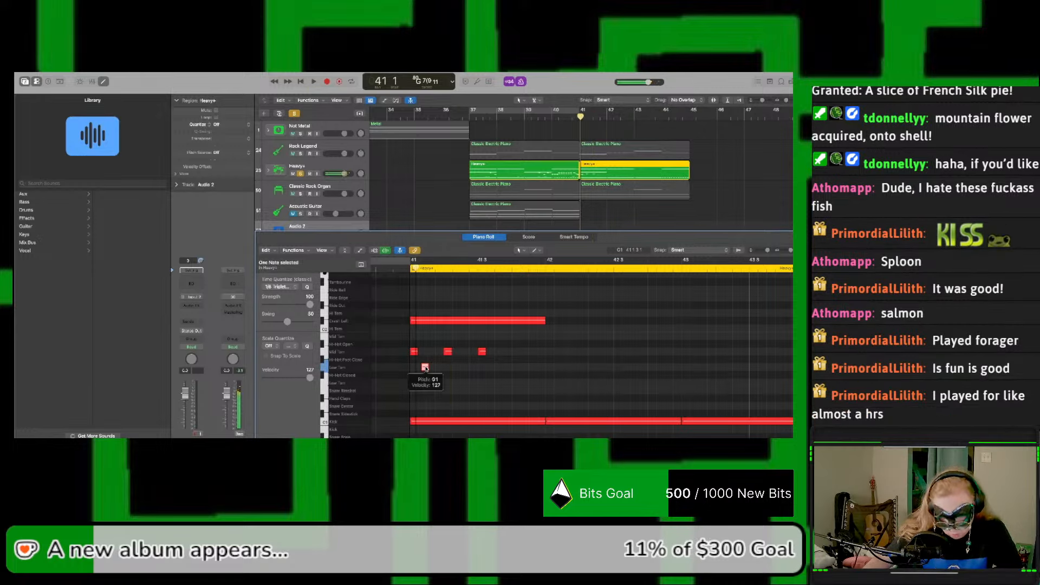
pyautogui.press('super+z')
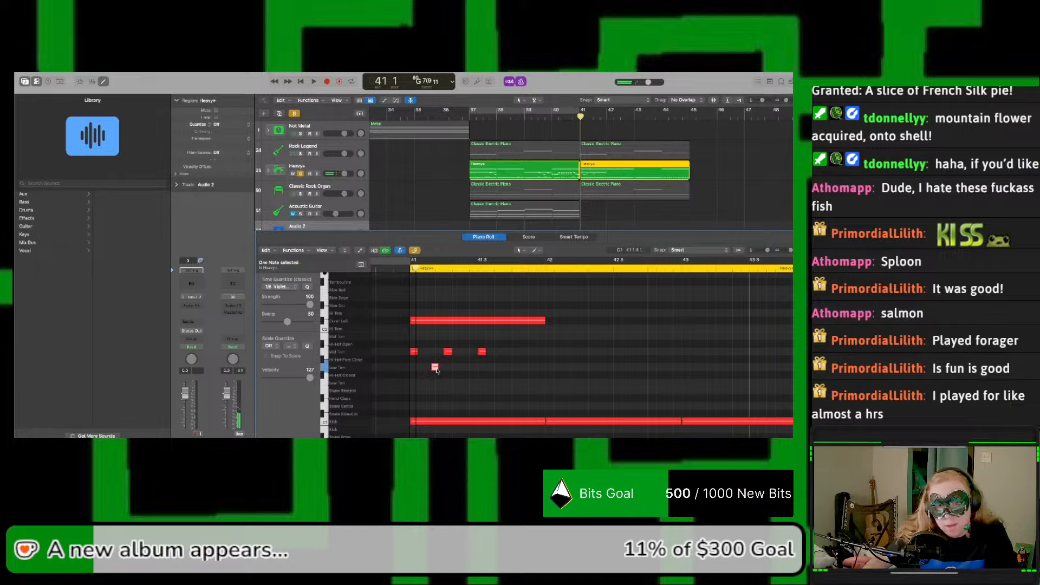
# Step: Copy the G1 low tom note to just ahead of the original before beat 2 of bar 41, and play the pattern
pyautogui.moveTo(437, 371); pyautogui.dragTo(427, 371)
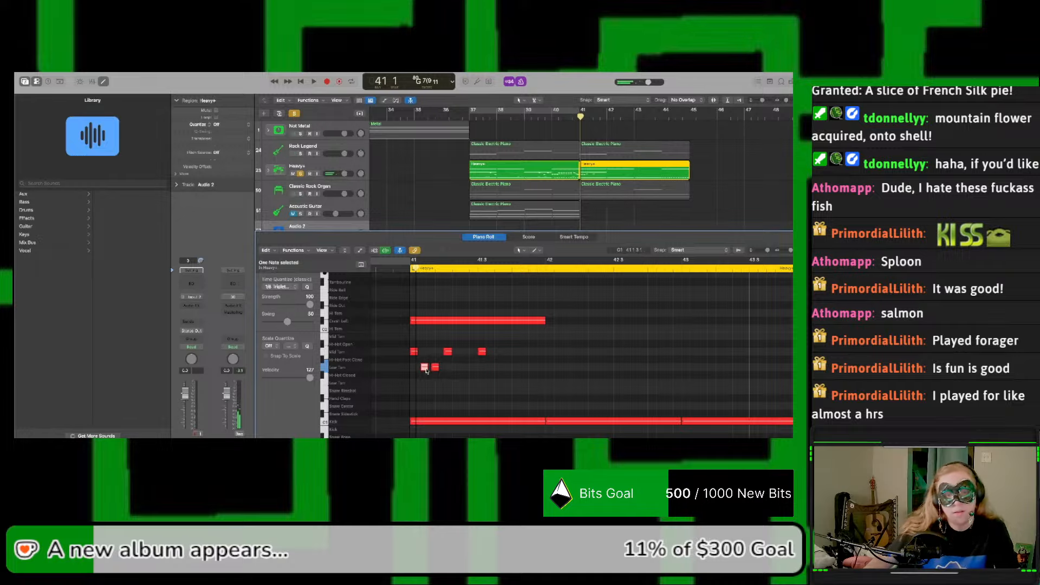
pyautogui.press('space')
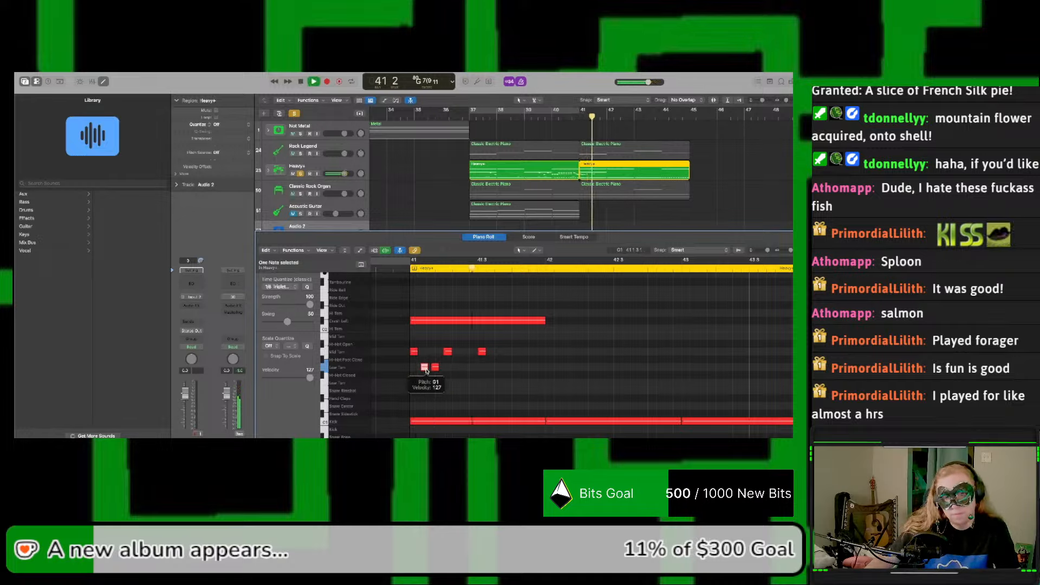
pyautogui.press('space')
pyautogui.click(426, 377)
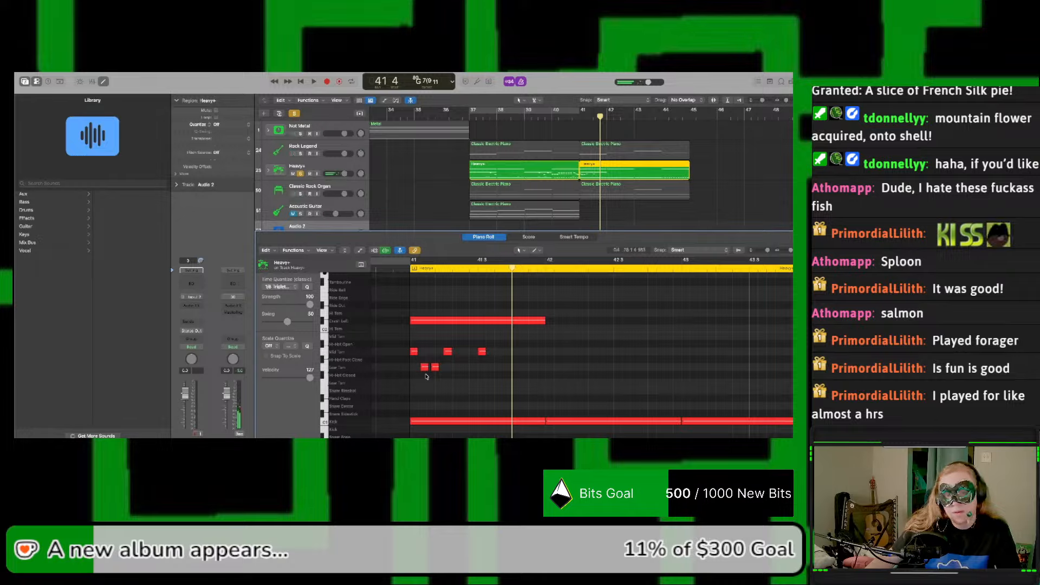
# Step: Shift both G1 low tom notes slightly later toward beat 2 of bar 41 and play the bar
pyautogui.moveTo(434, 373); pyautogui.dragTo(440, 370)
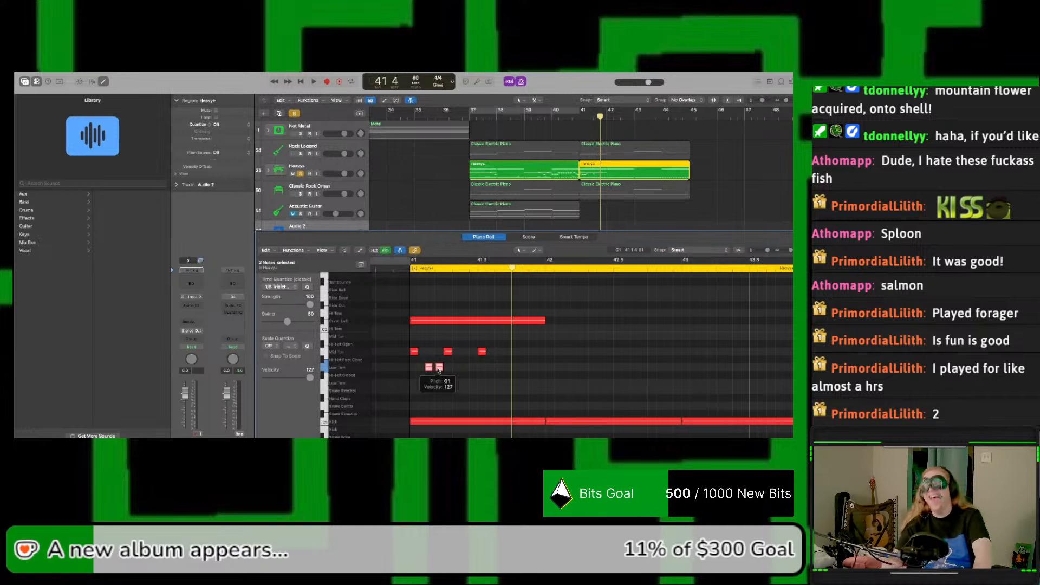
pyautogui.press('space')
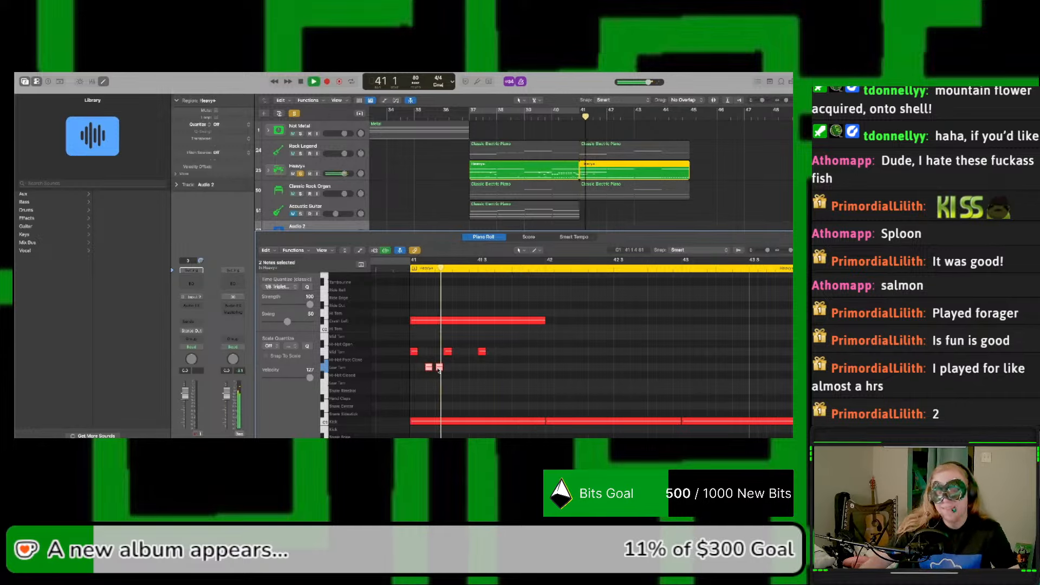
pyautogui.press('space')
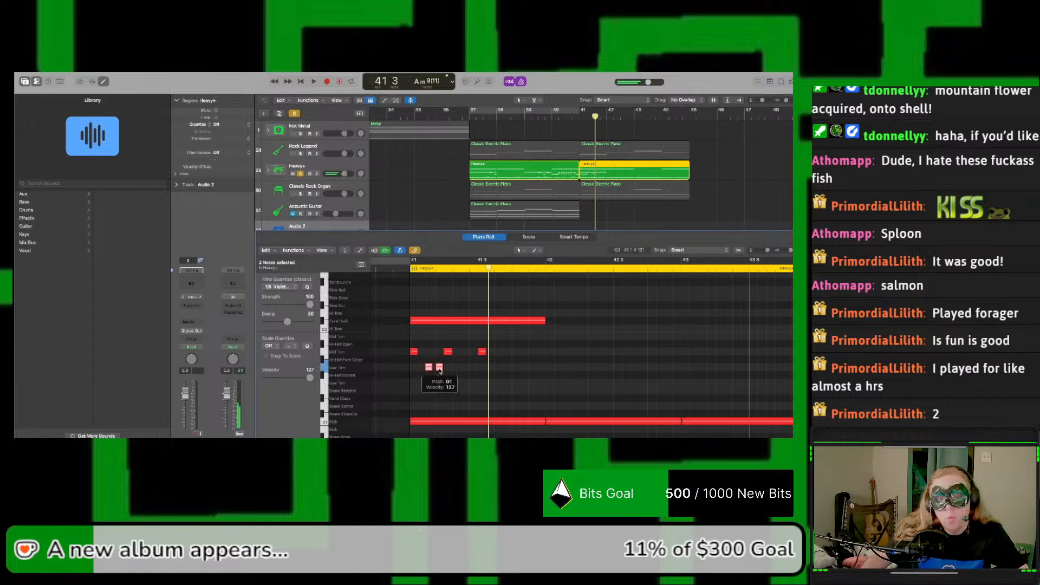
pyautogui.click(440, 368)
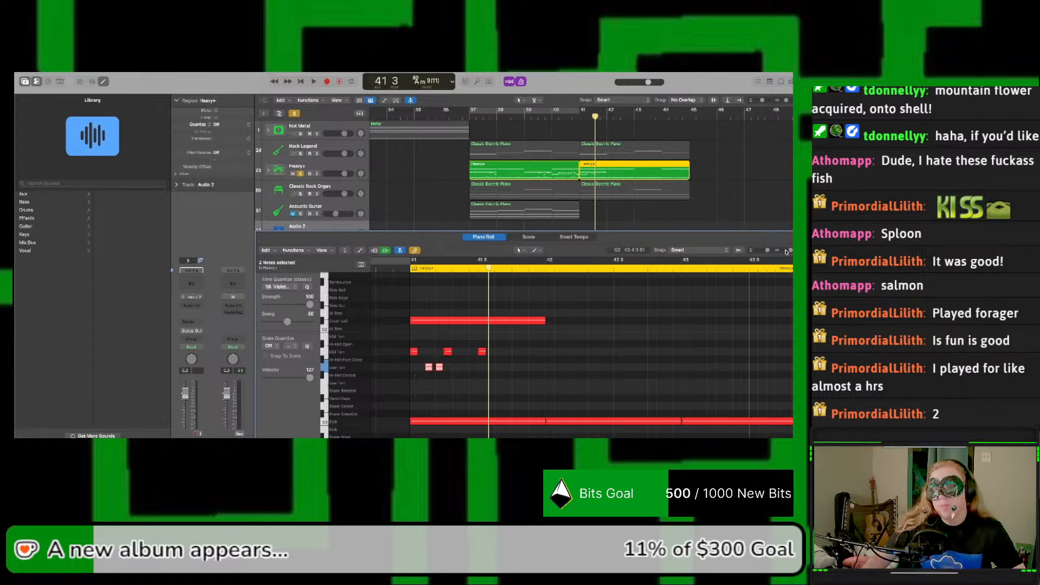
# Step: Nudge both low tom notes slightly earlier, placing the second at 41 1 4 28, and play the bar
pyautogui.moveTo(790, 251); pyautogui.dragTo(793, 251)
pyautogui.hscroll(-5, 491, 339)
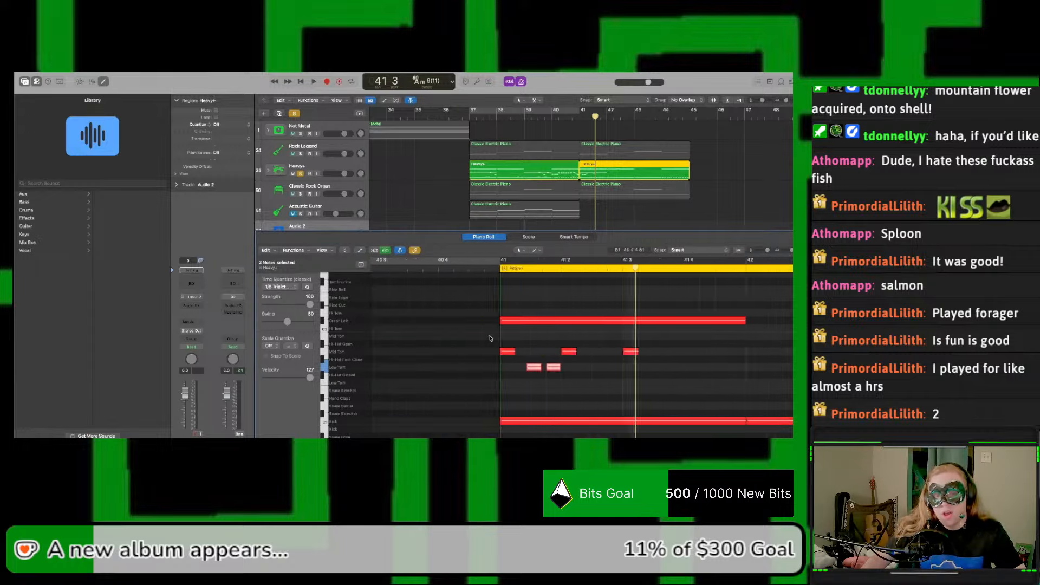
pyautogui.hscroll(-2, 491, 339)
pyautogui.hscroll(3, 524, 356)
pyautogui.moveTo(526, 367); pyautogui.dragTo(528, 367)
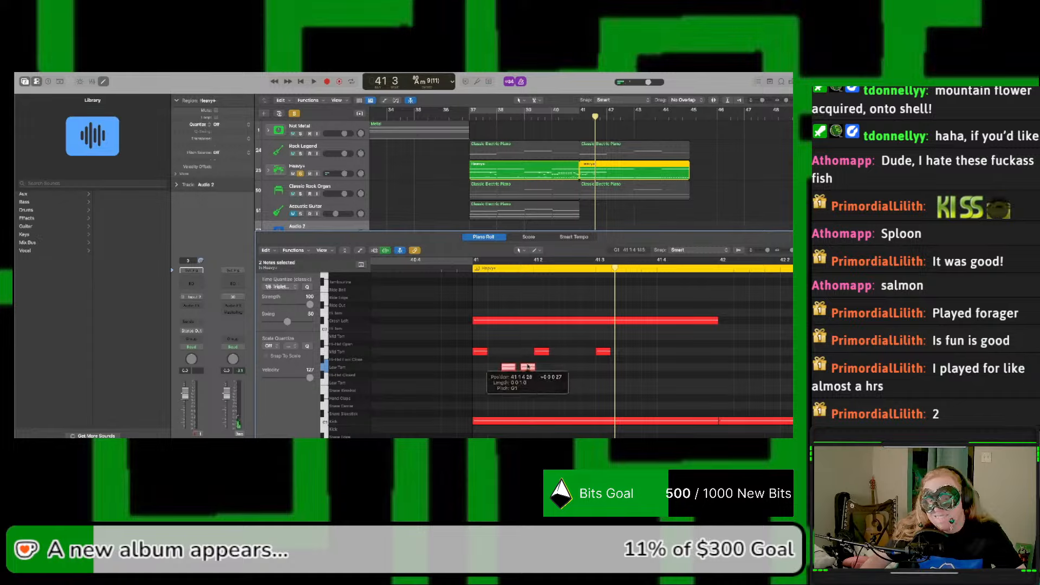
pyautogui.press('space')
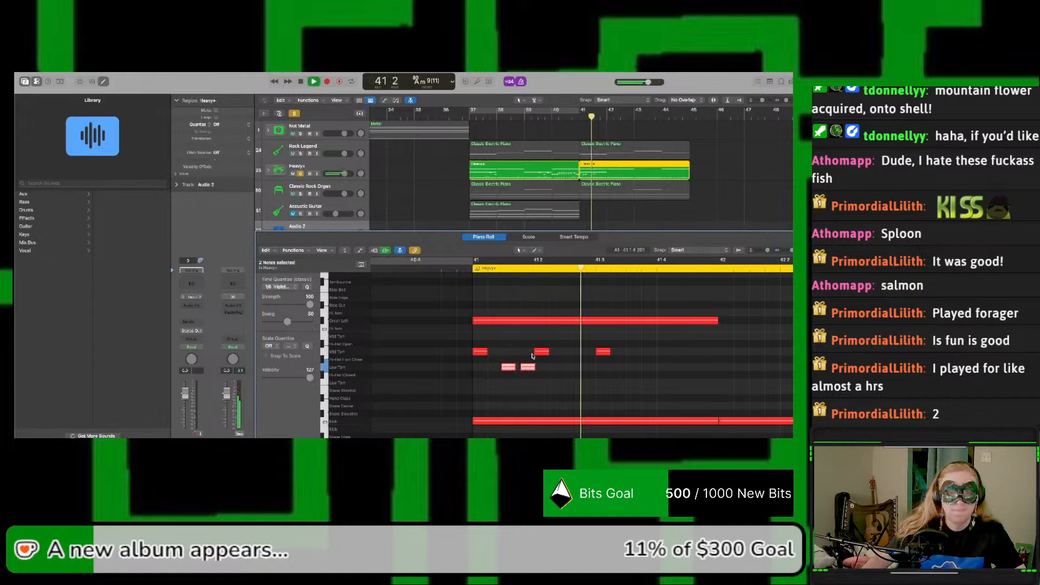
pyautogui.press('space')
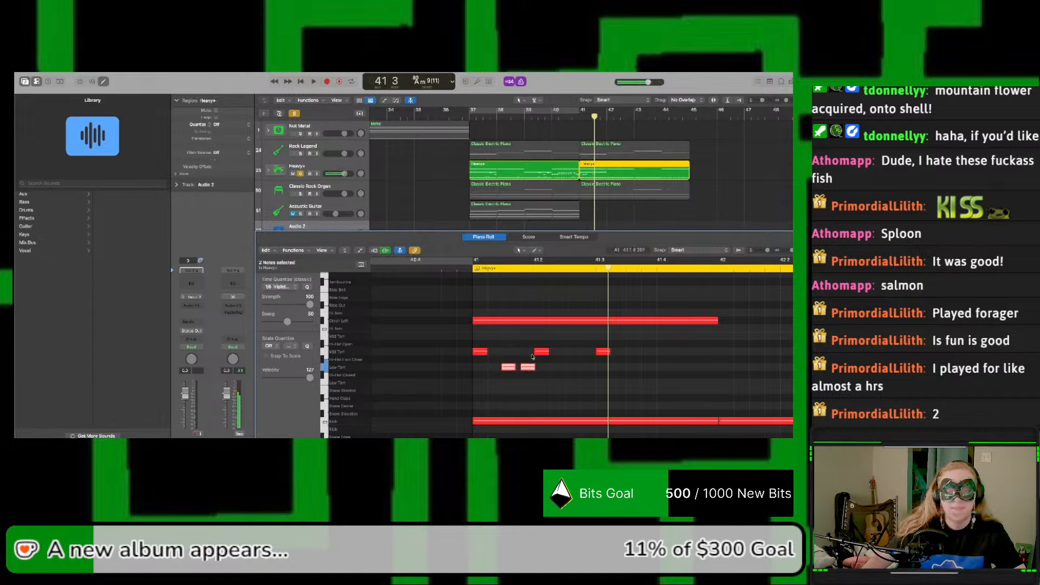
# Step: Play the bar up close and copy the two low tom notes into the gap between beats 3 and 4 of bar 41
pyautogui.click(541, 381)
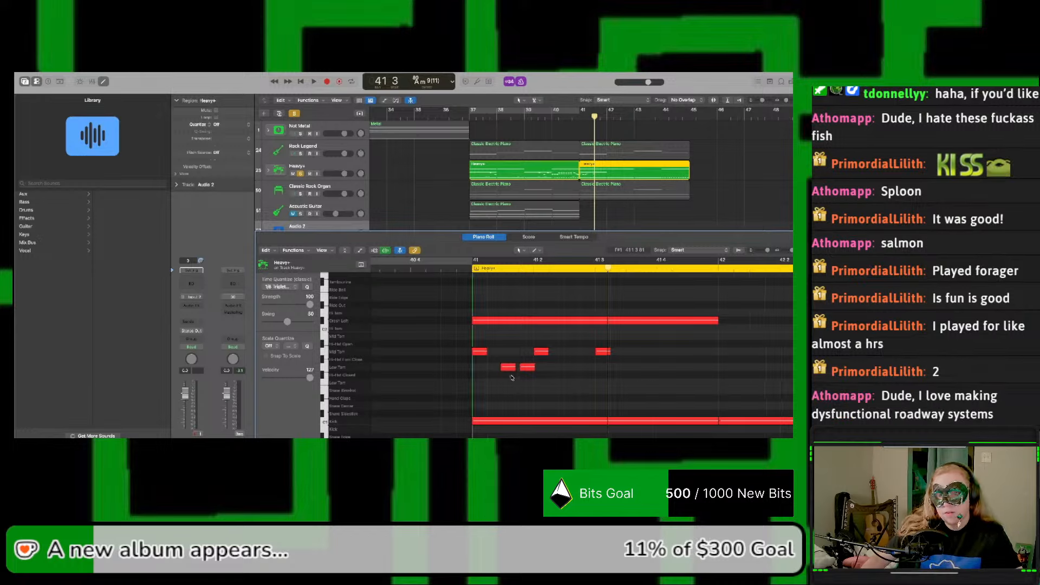
pyautogui.moveTo(510, 378); pyautogui.dragTo(487, 371)
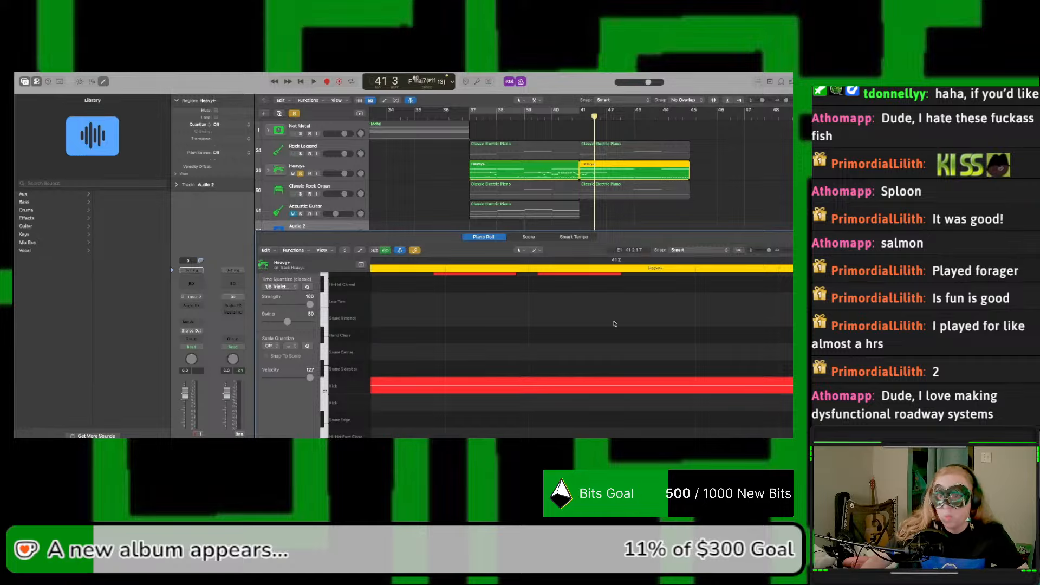
pyautogui.moveTo(770, 252); pyautogui.dragTo(792, 252)
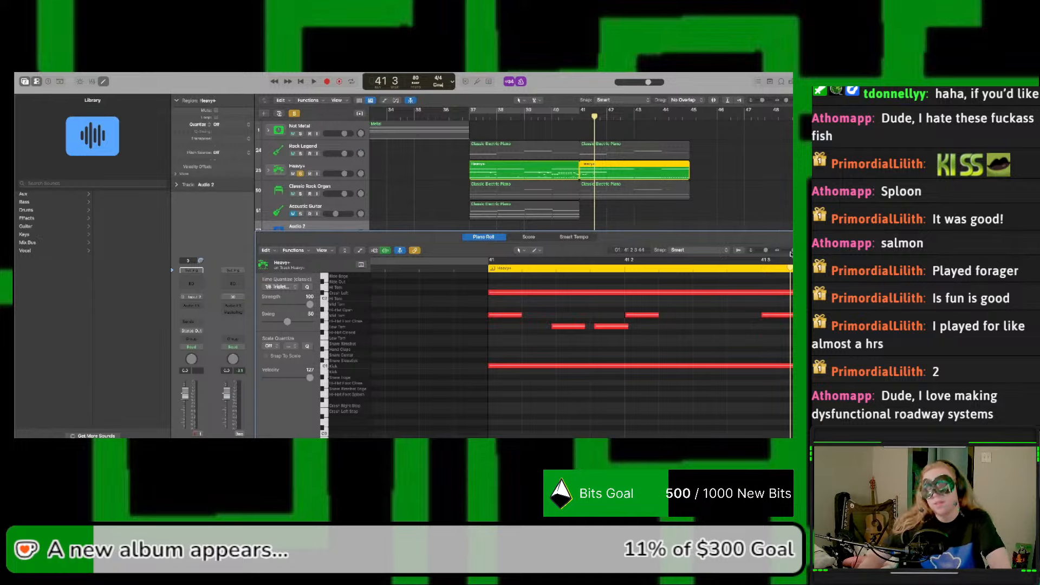
pyautogui.press('space')
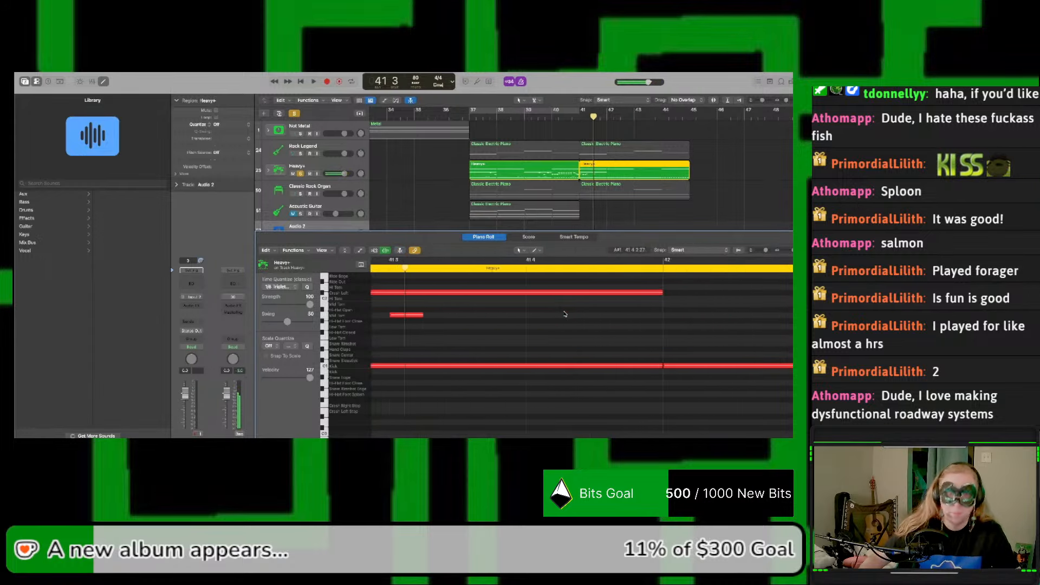
pyautogui.press('space')
pyautogui.hscroll(-5, 541, 322)
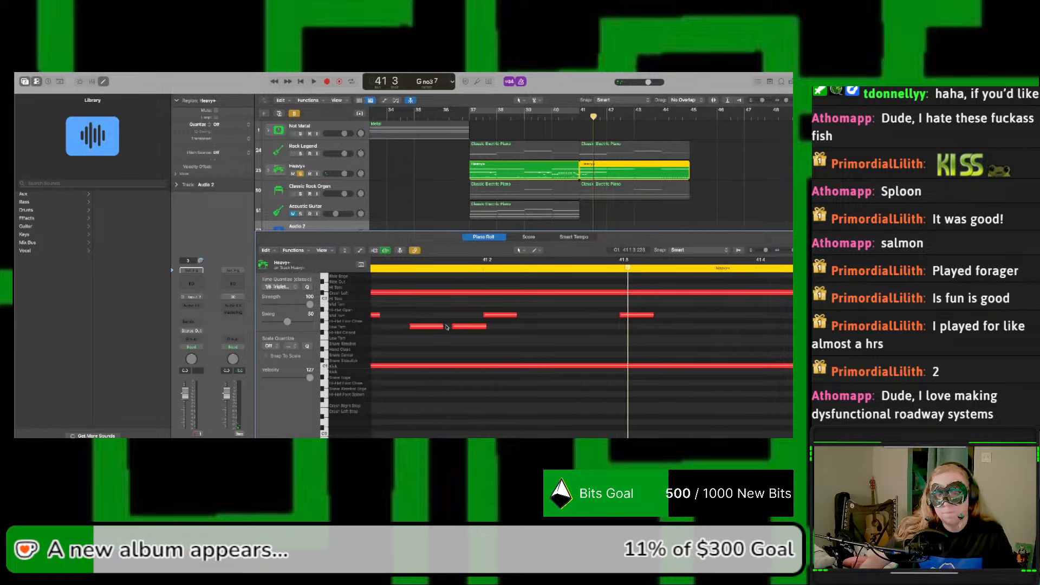
pyautogui.hscroll(-3, 447, 326)
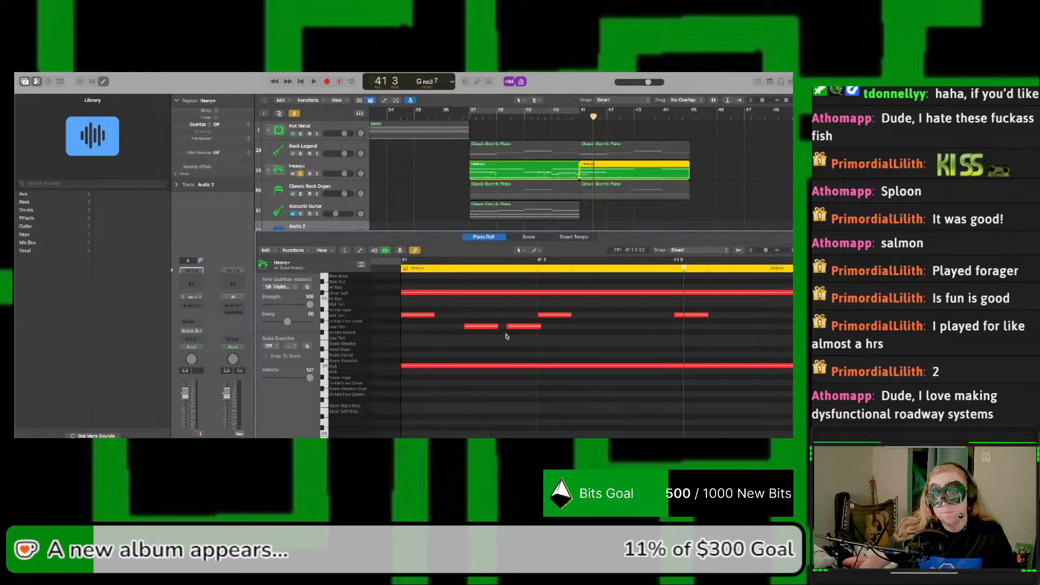
pyautogui.hscroll(3, 488, 337)
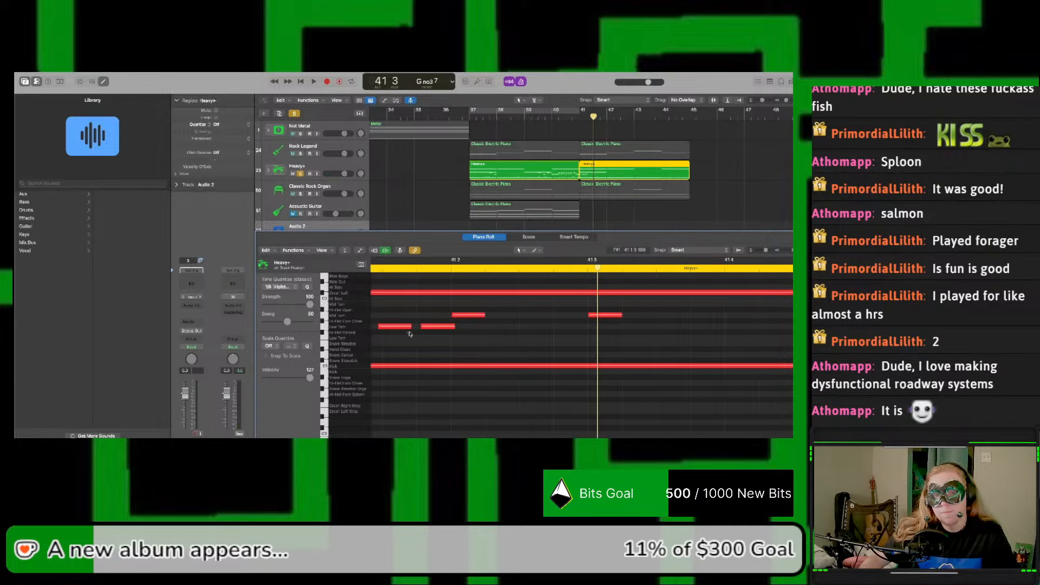
pyautogui.moveTo(410, 333); pyautogui.dragTo(667, 328)
pyautogui.click(703, 336)
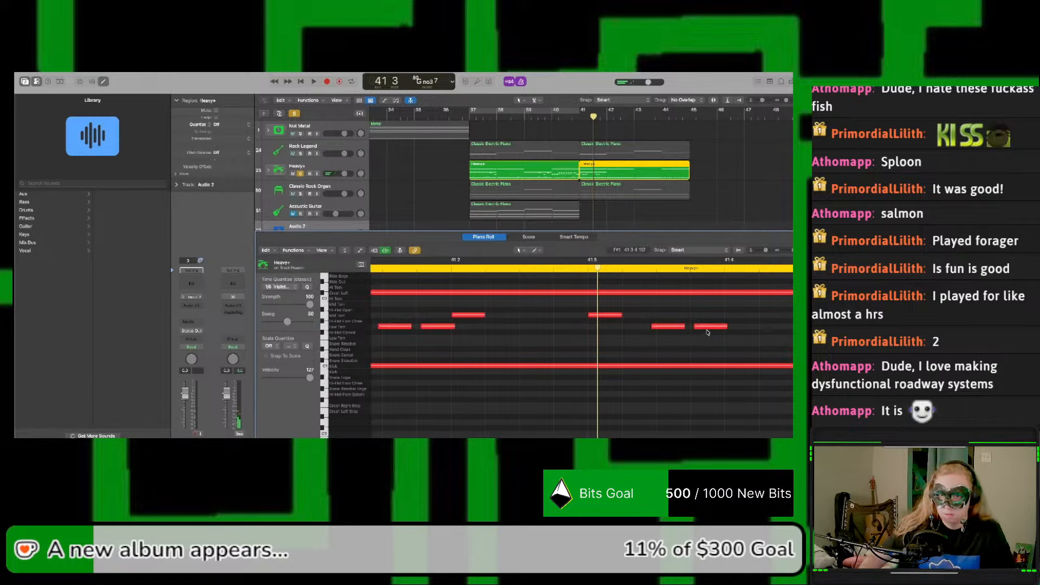
# Step: Move the second copied low tom note later, toward beat 4 of bar 41, and replay the bar
pyautogui.click(710, 327)
pyautogui.press('space')
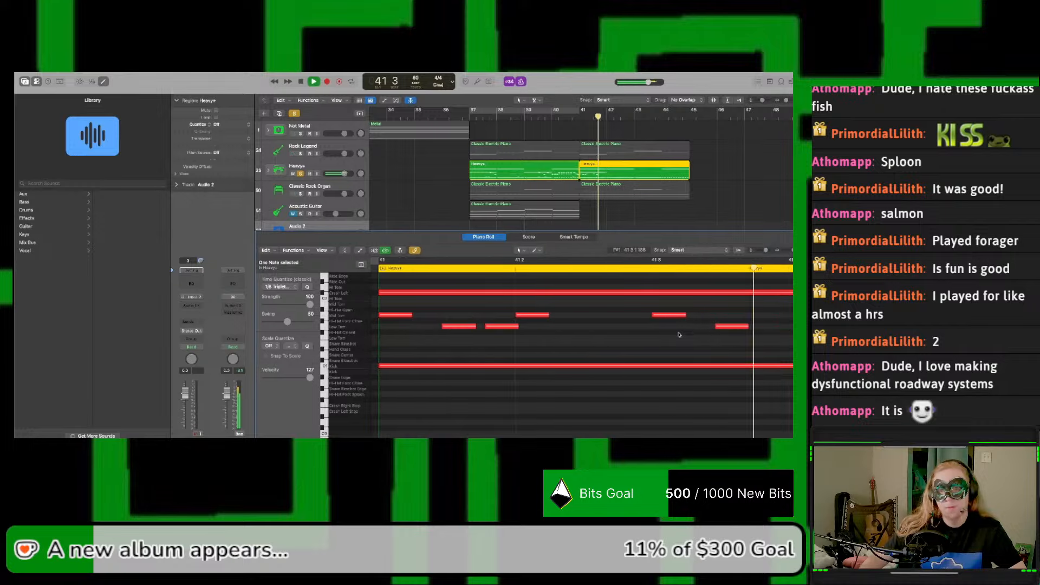
pyautogui.press('space')
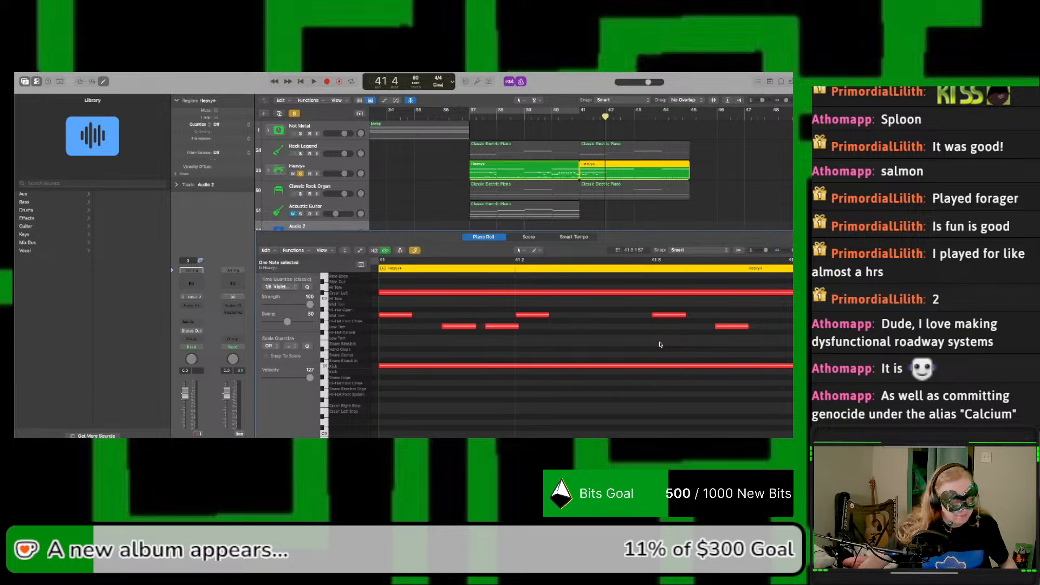
pyautogui.scroll(-1, 661, 345)
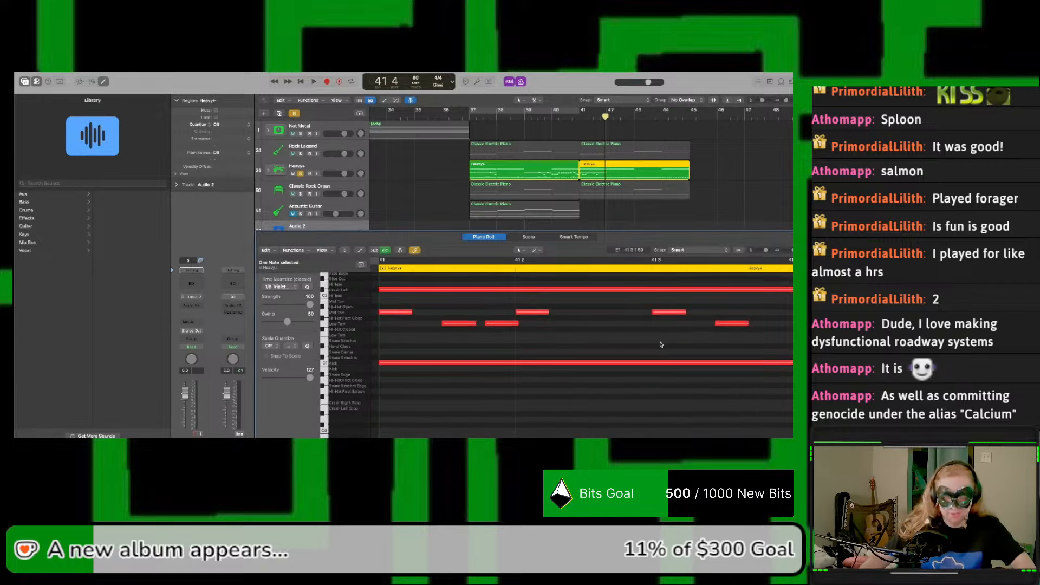
pyautogui.press('space')
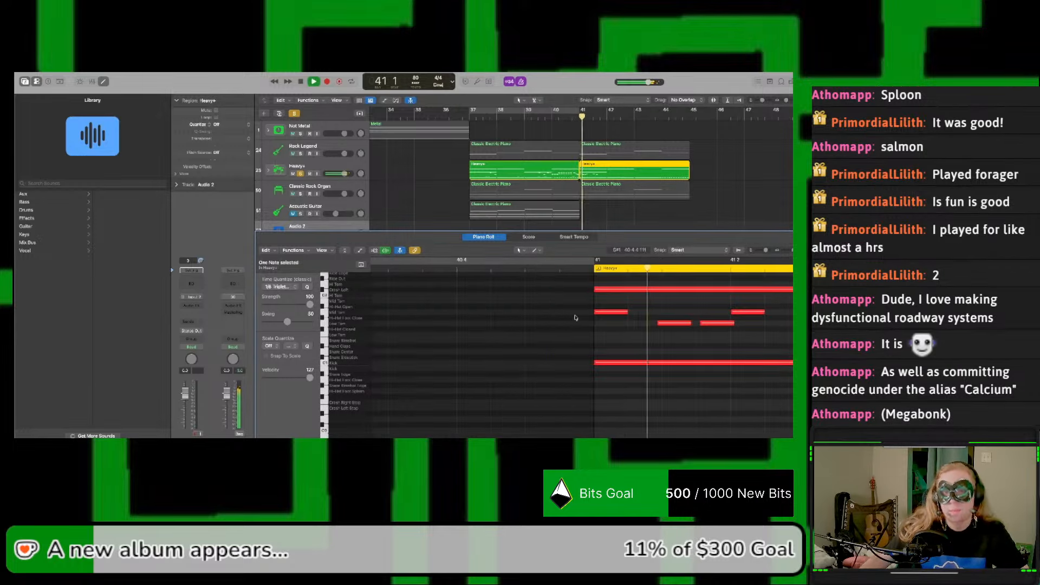
# Step: Copy the first pair of low tom notes into the gap between beats 2 and 3 of bar 41 and play the bar
pyautogui.press('space')
pyautogui.hscroll(1, 576, 318)
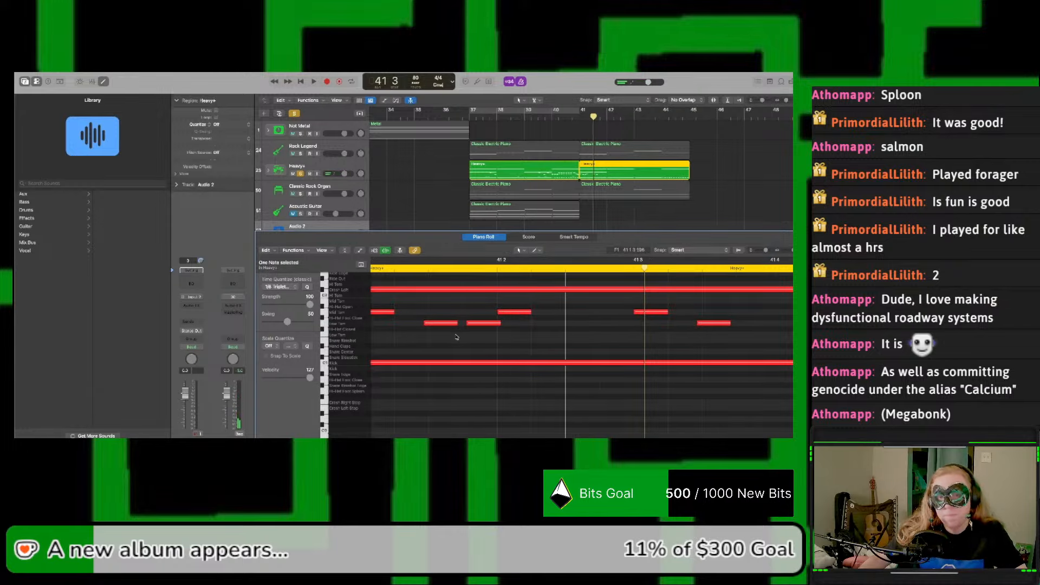
pyautogui.moveTo(450, 331); pyautogui.dragTo(546, 325)
pyautogui.press('space')
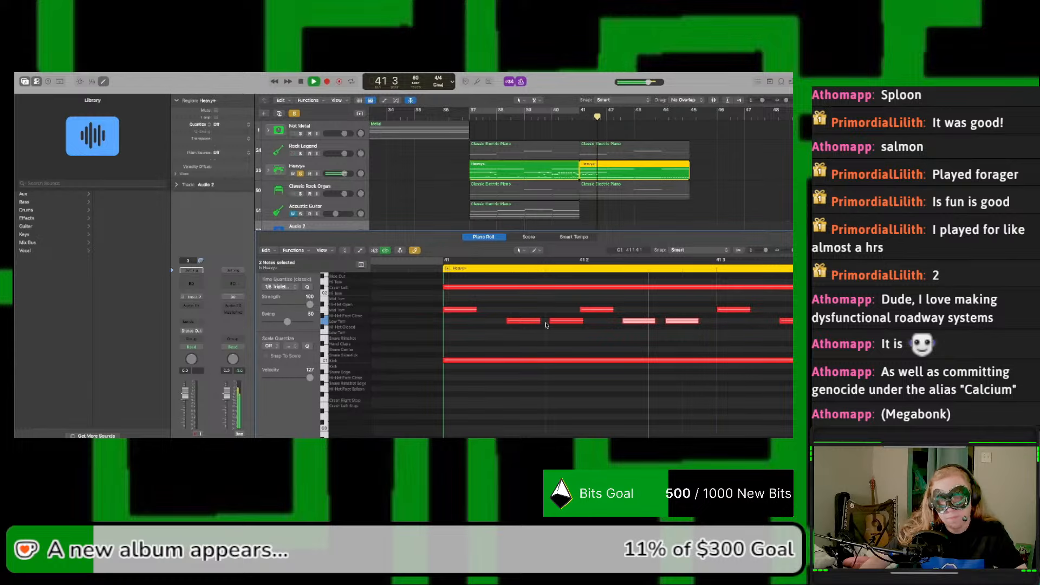
pyautogui.press('space')
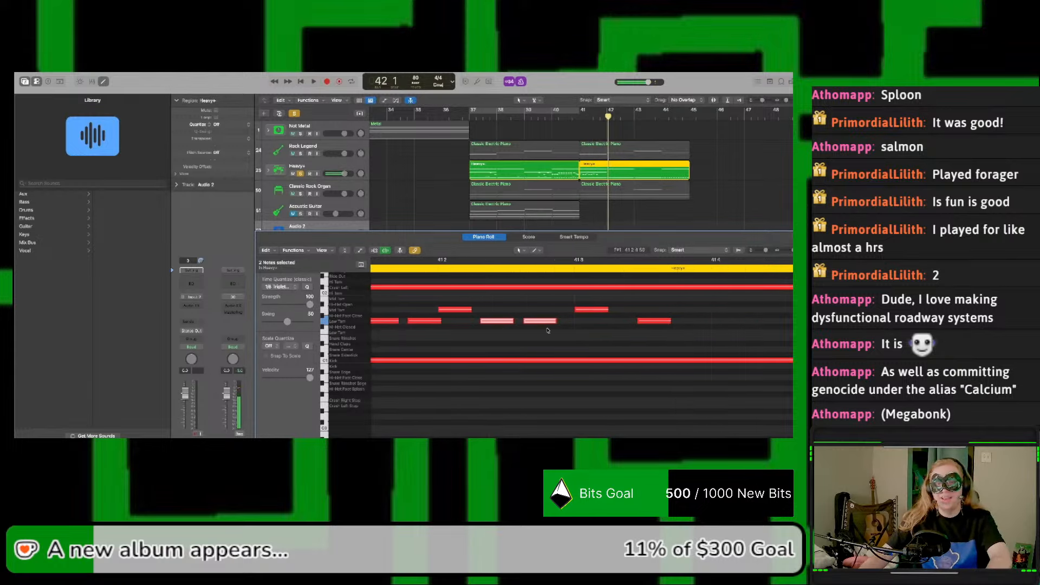
# Step: Select all notes from bar 42 to the end of the copied Heavy+ region and delete them
pyautogui.hscroll(3, 707, 336)
pyautogui.scroll(3, 706, 335)
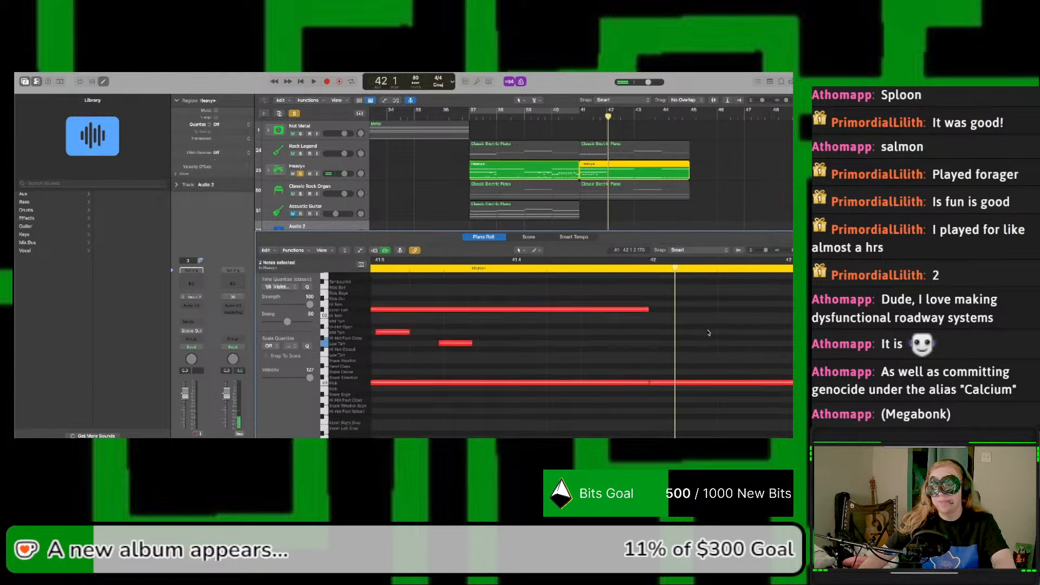
pyautogui.moveTo(707, 330); pyautogui.dragTo(731, 363)
pyautogui.scroll(10, 731, 406)
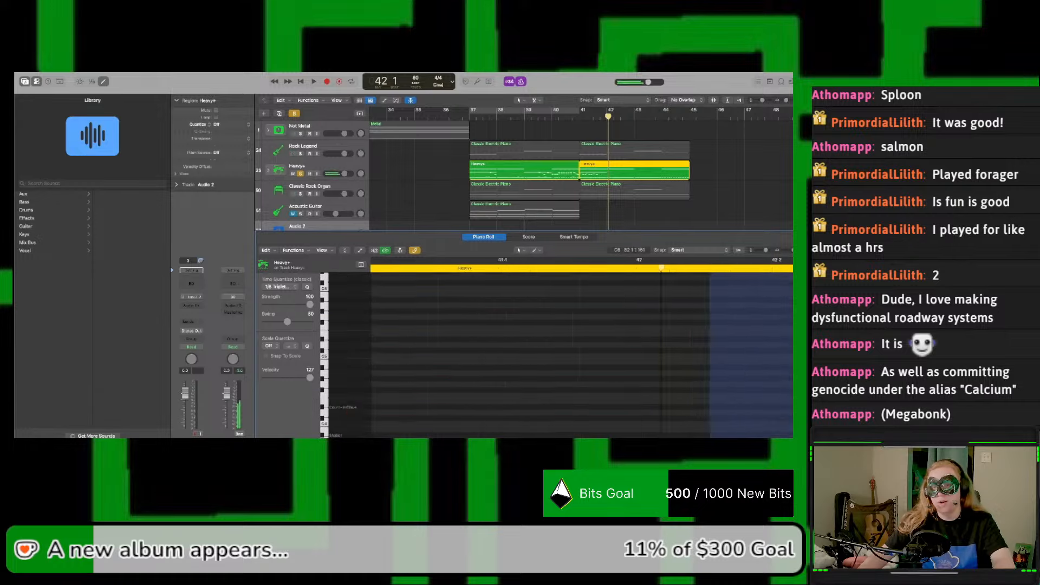
pyautogui.hscroll(5, 731, 406)
pyautogui.scroll(-2, 582, 355)
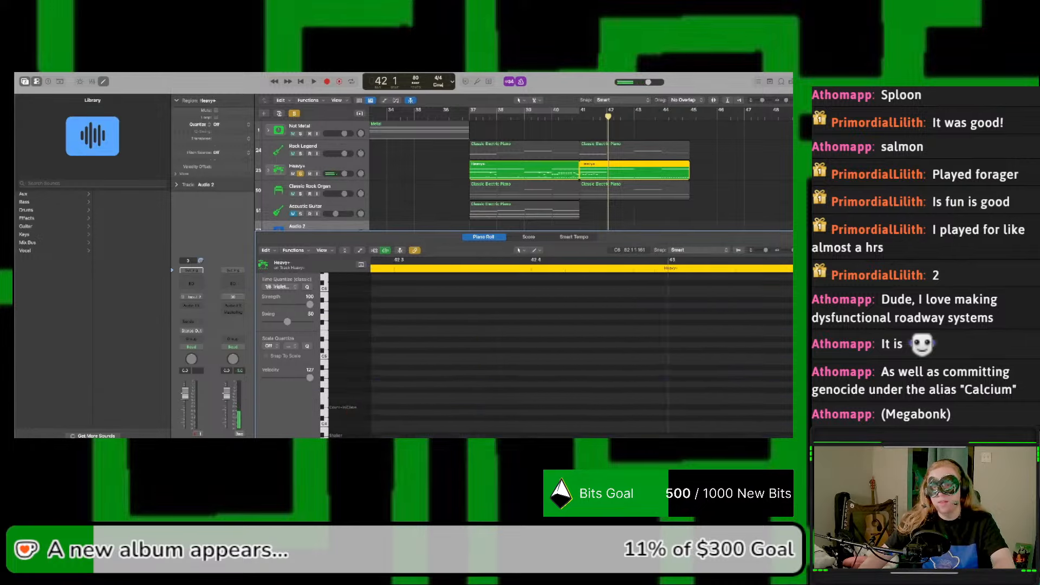
pyautogui.hscroll(5, 582, 355)
pyautogui.hscroll(5, 582, 355)
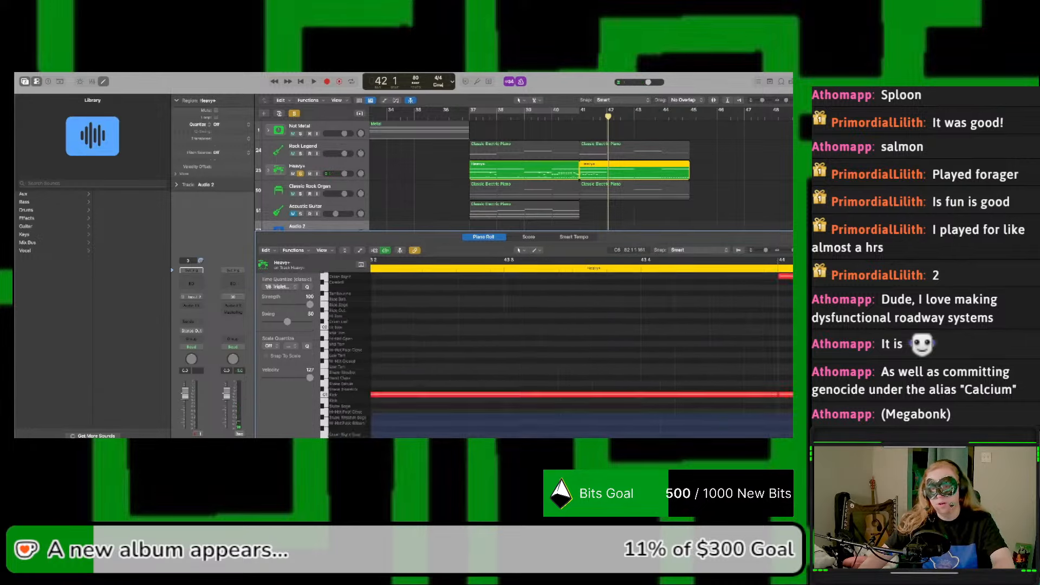
pyautogui.scroll(-10, 582, 355)
pyautogui.scroll(15, 776, 423)
pyautogui.hscroll(3, 775, 423)
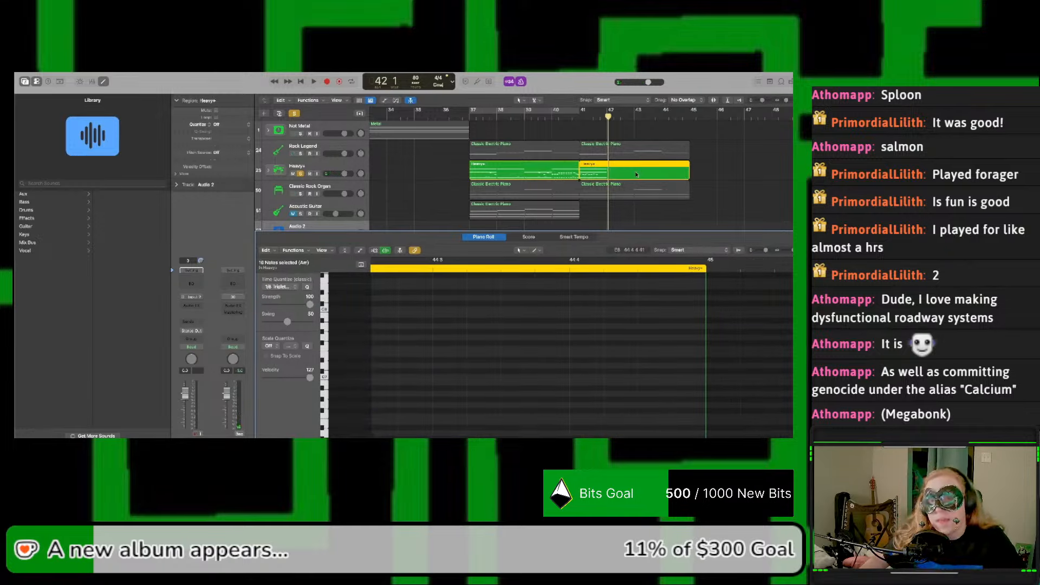
# Step: Shorten the copied Heavy+ region to one bar, ending at bar 42, and play it from bar 41
pyautogui.moveTo(688, 177); pyautogui.dragTo(607, 173)
pyautogui.click(617, 172)
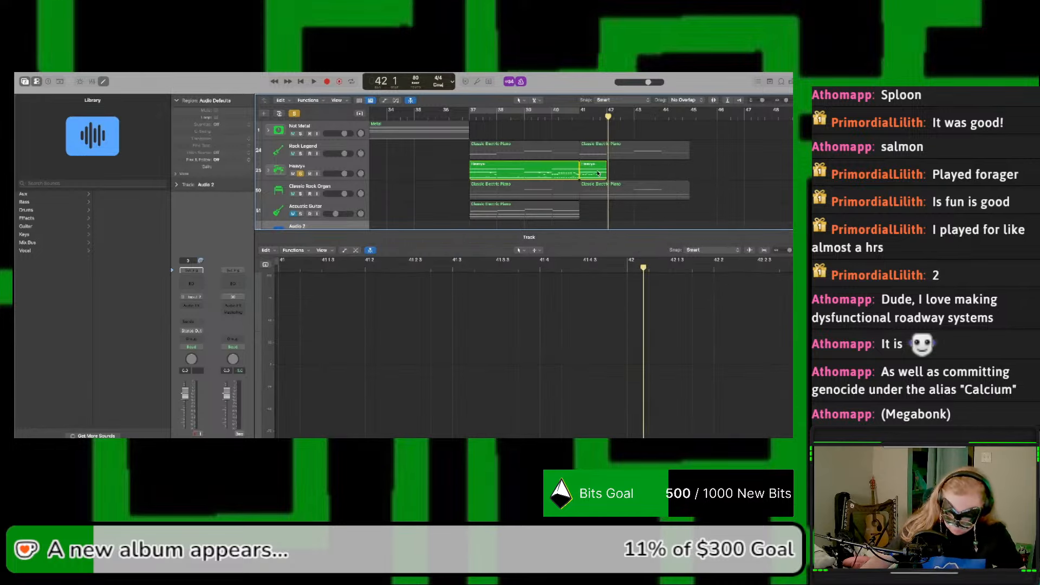
pyautogui.click(593, 174)
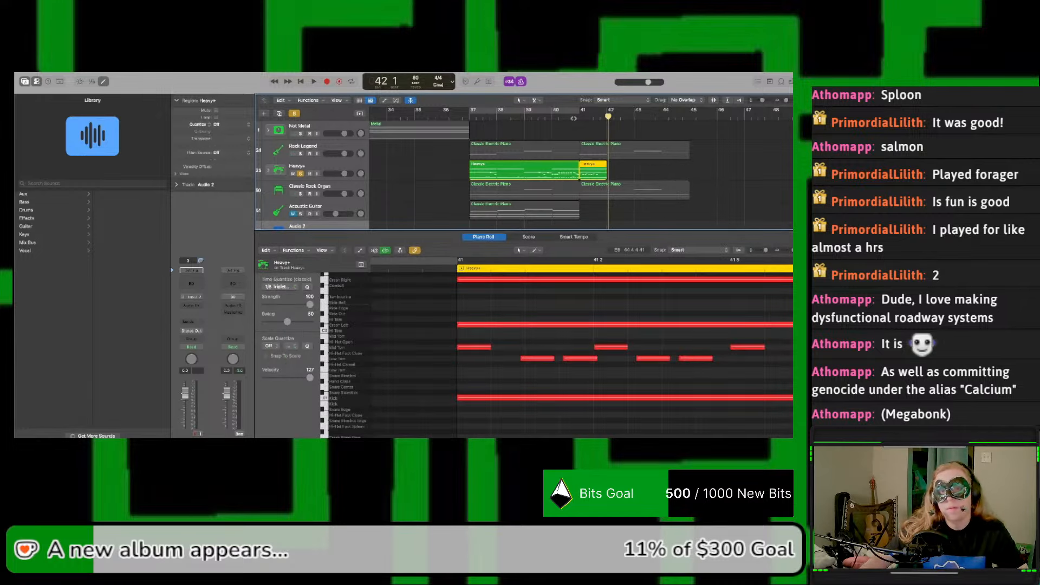
pyautogui.click(578, 118)
pyautogui.press('space')
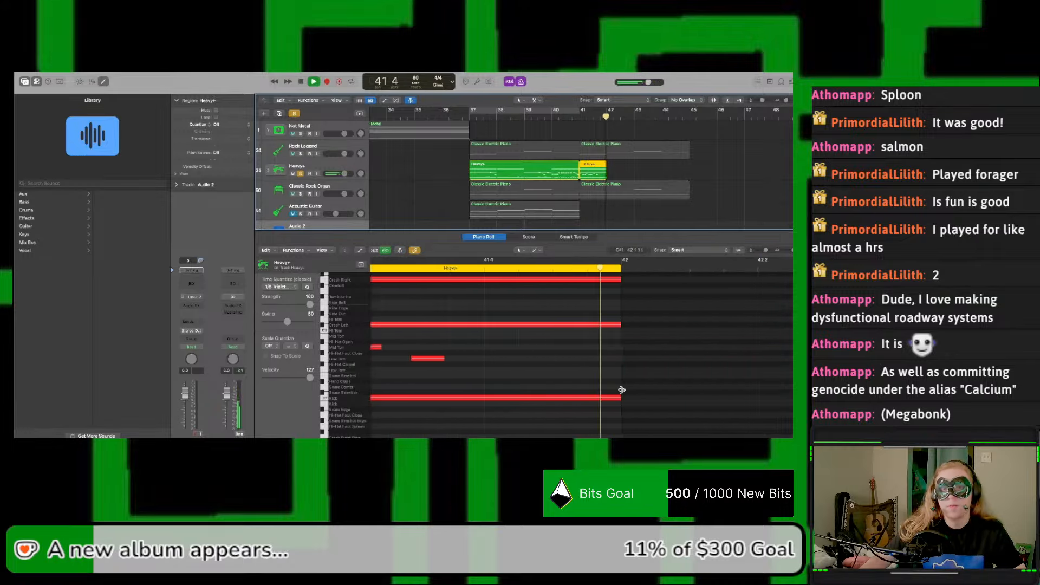
pyautogui.press('space')
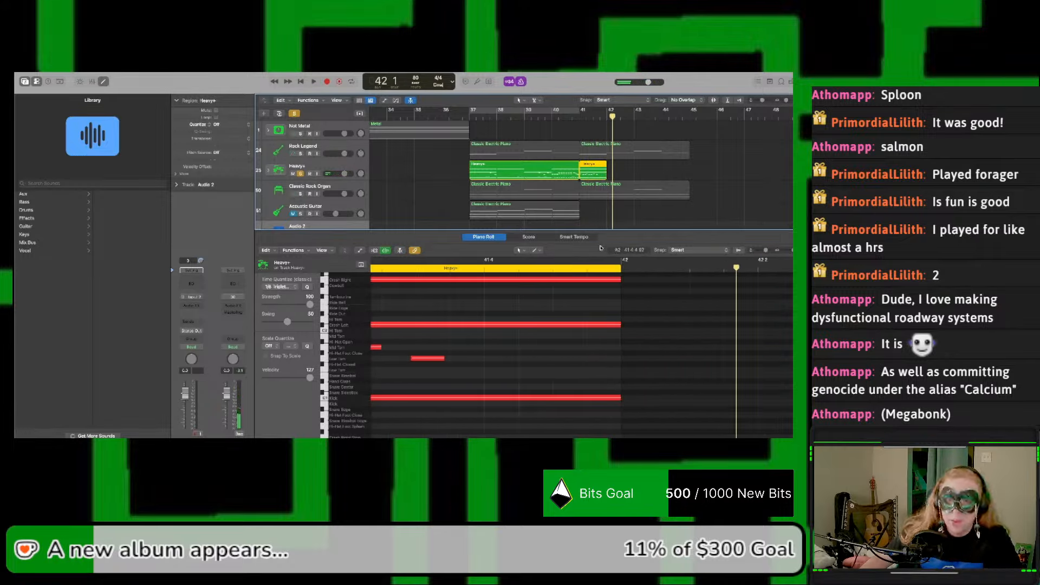
# Step: Copy the one-bar Heavy+ region from bar 41 to bar 42 and play both bars from bar 41
pyautogui.moveTo(593, 177); pyautogui.dragTo(621, 177)
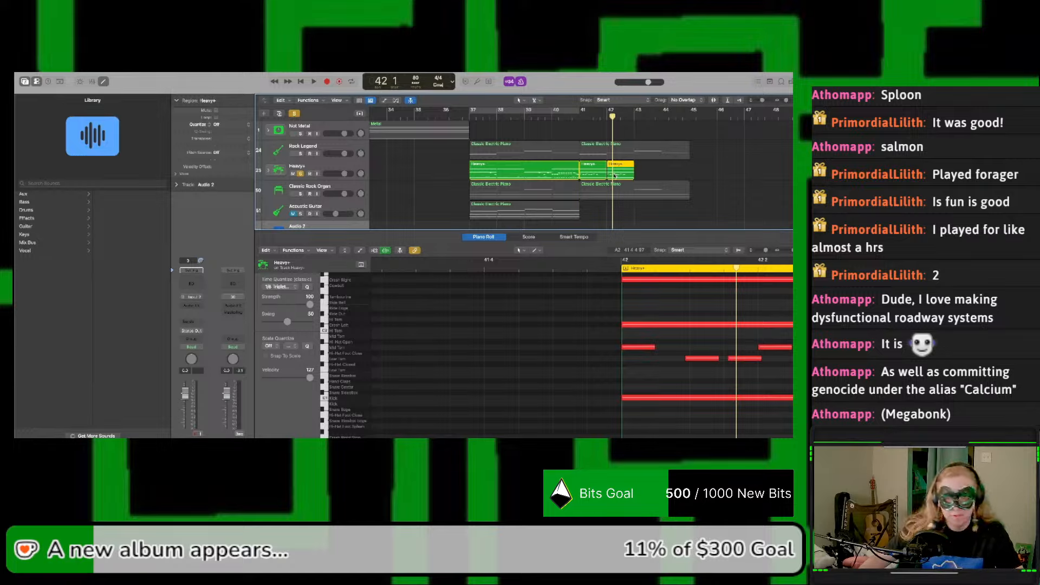
pyautogui.click(586, 173)
pyautogui.click(578, 117)
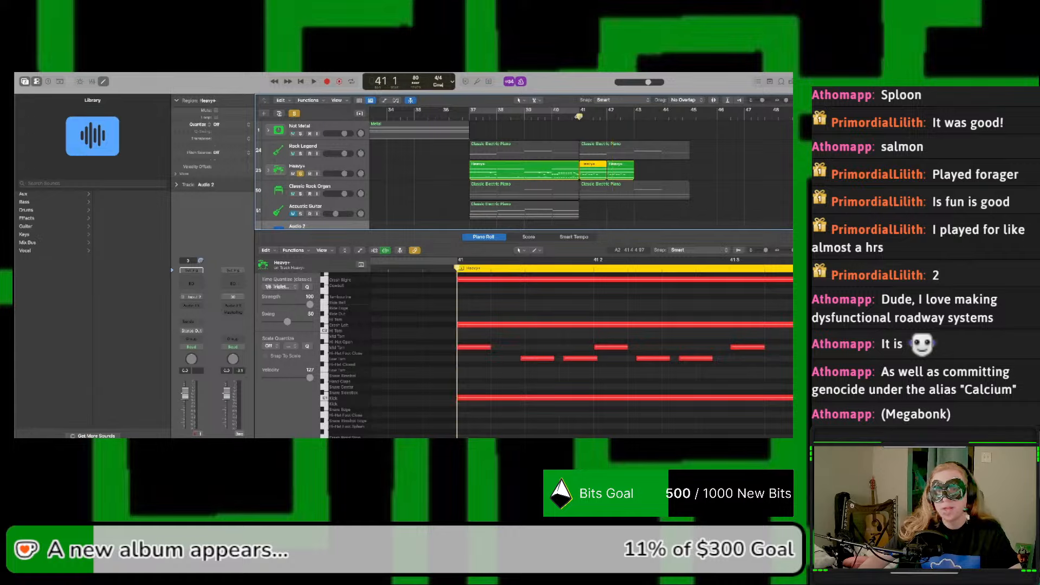
pyautogui.press('space')
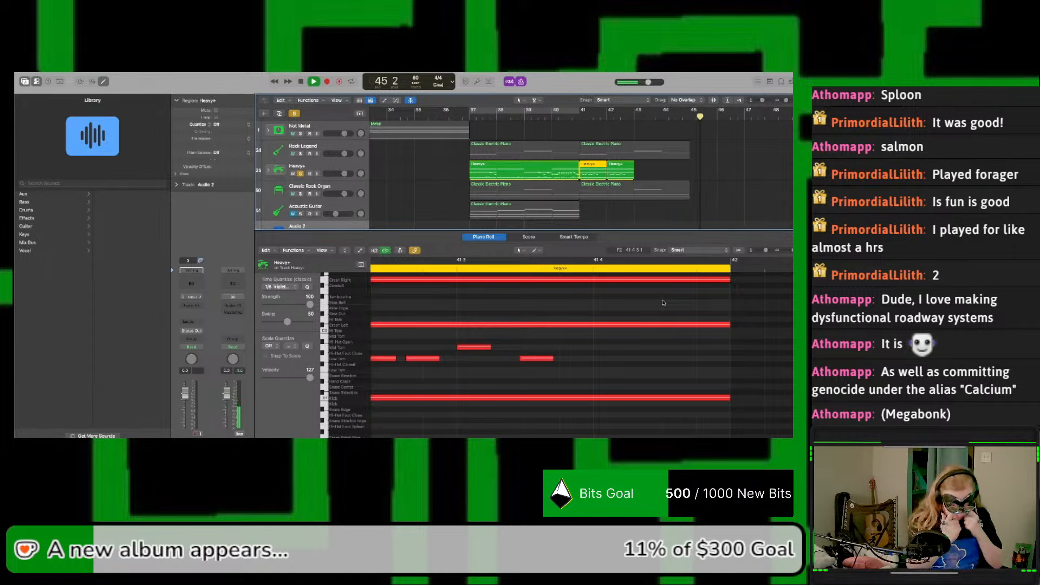
pyautogui.press('space')
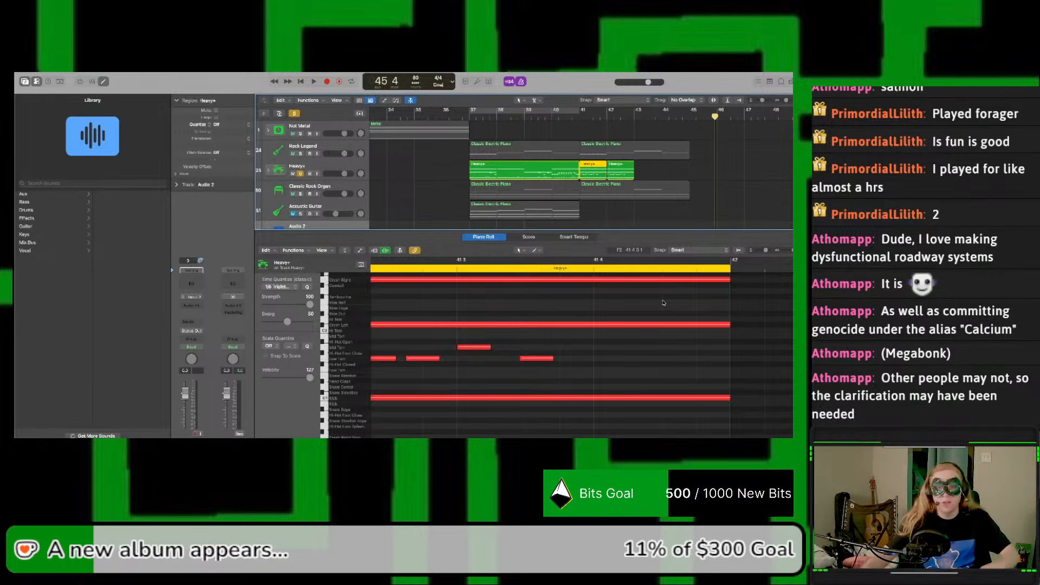
pyautogui.click(576, 120)
pyautogui.press('space')
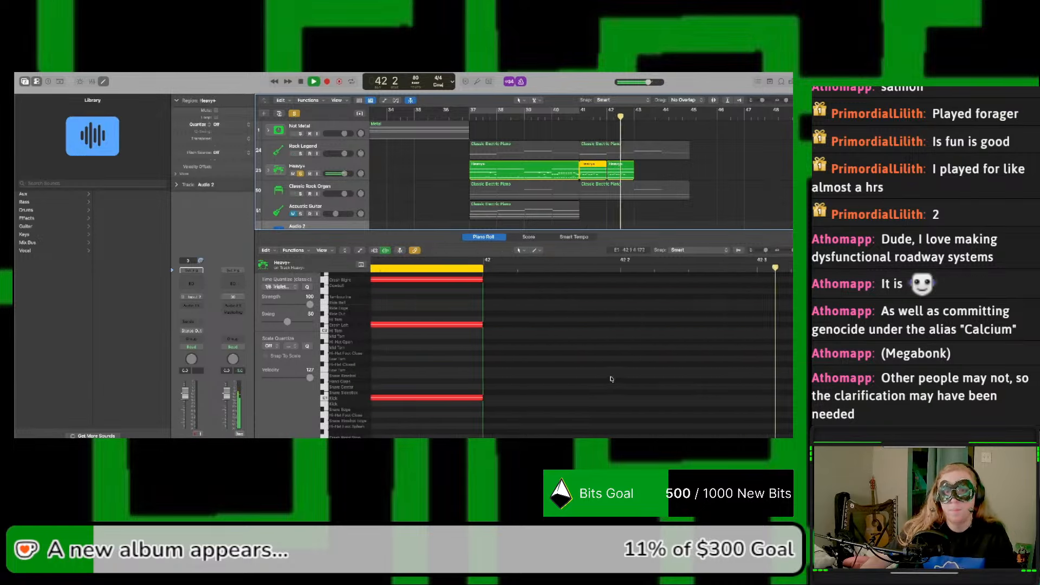
pyautogui.press('space')
pyautogui.hscroll(-5, 569, 360)
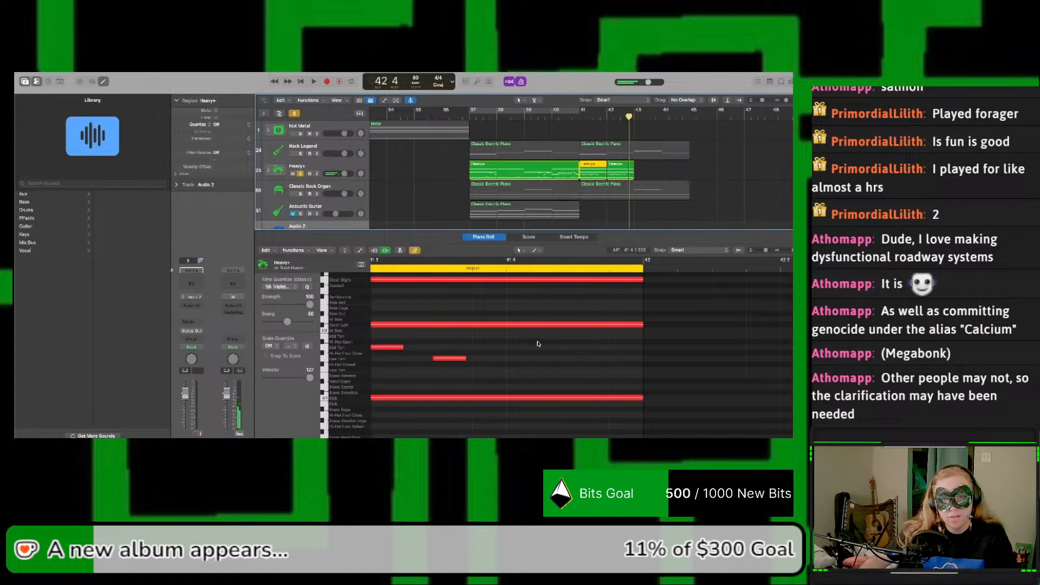
# Step: Audition the Crash Right and Crash Left notes in the bar 42 Heavy+ region and look through the other available drum sounds
pyautogui.click(609, 169)
pyautogui.hscroll(3, 593, 346)
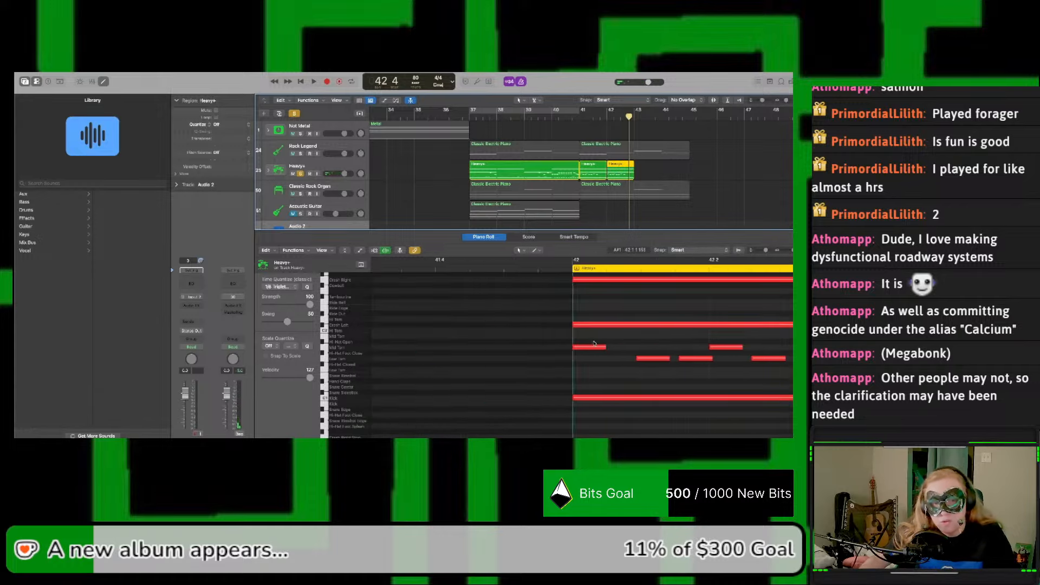
pyautogui.scroll(2, 592, 344)
pyautogui.click(574, 313)
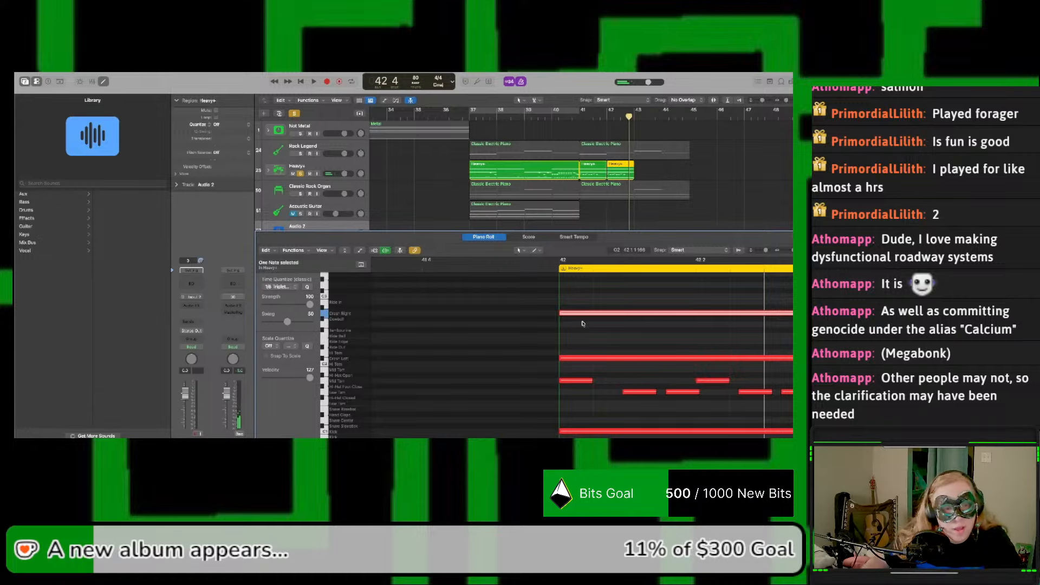
pyautogui.scroll(-2, 583, 319)
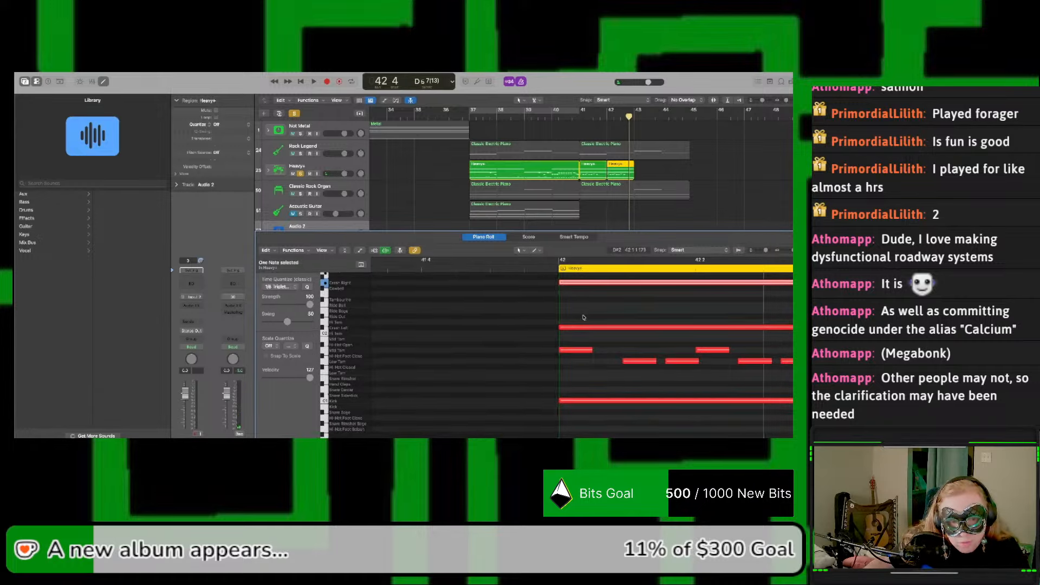
pyautogui.scroll(2, 583, 318)
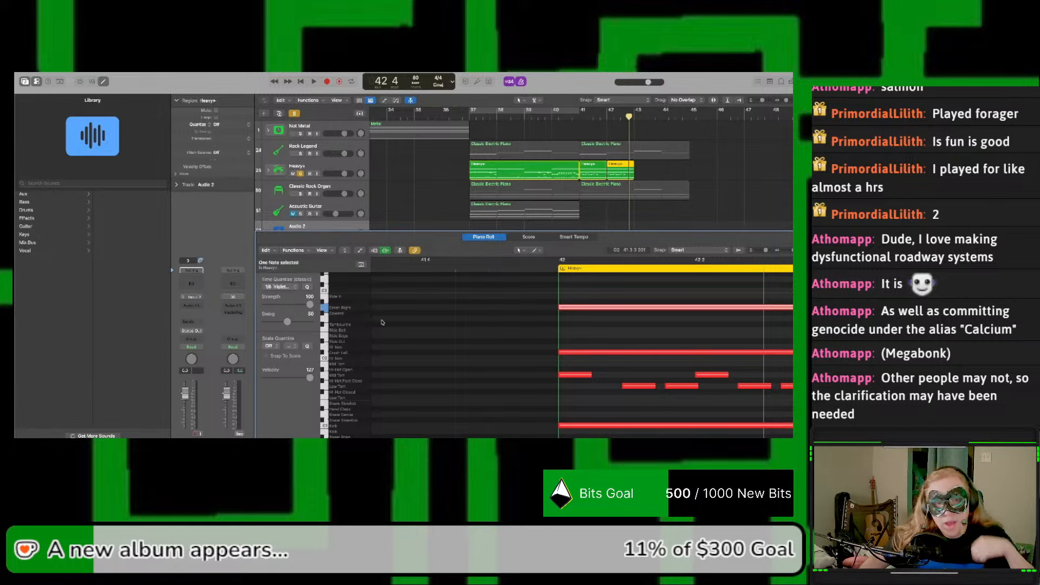
pyautogui.scroll(8, 381, 322)
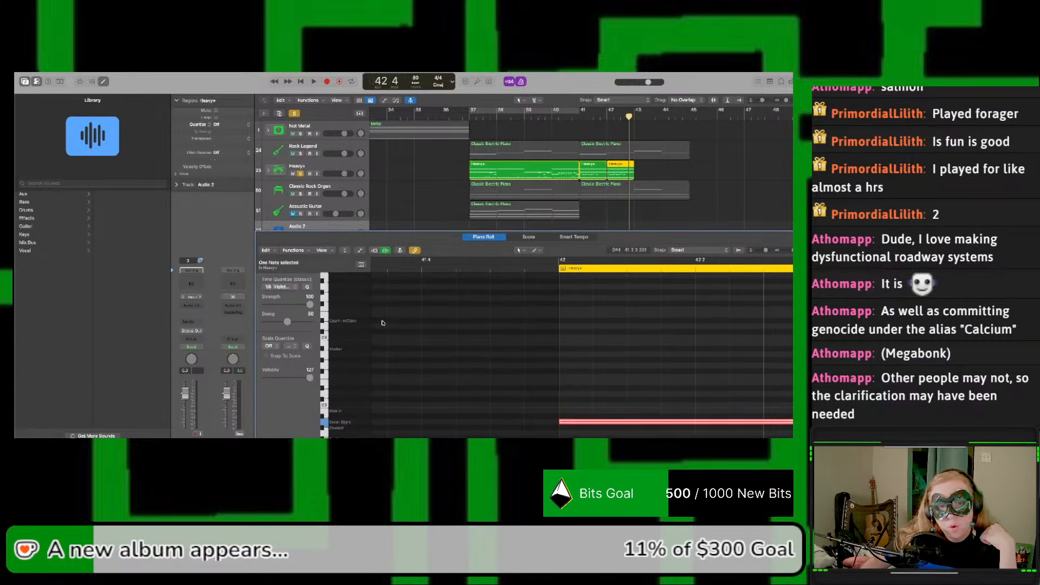
pyautogui.scroll(-7, 382, 322)
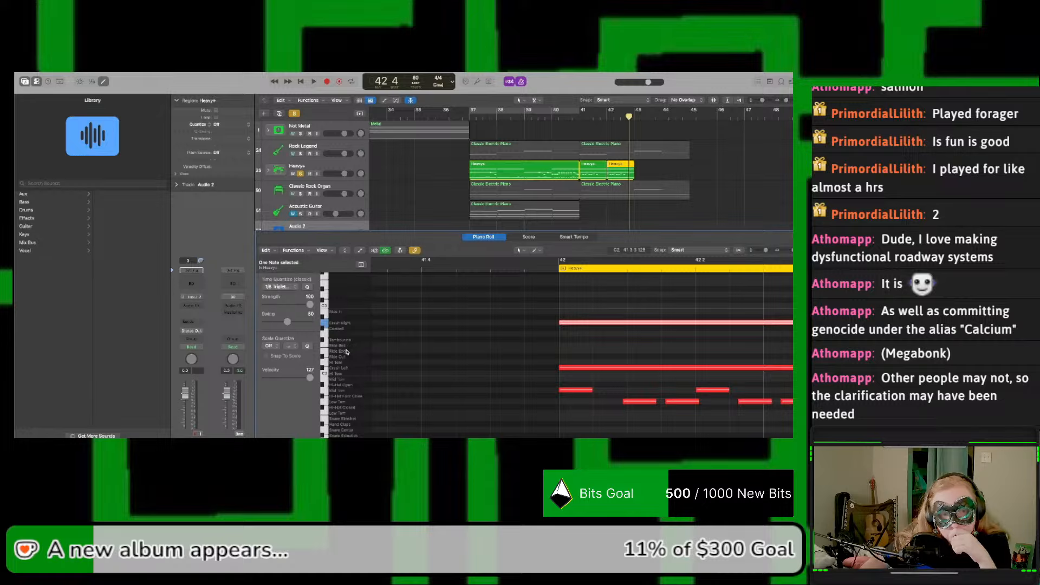
pyautogui.click(324, 370)
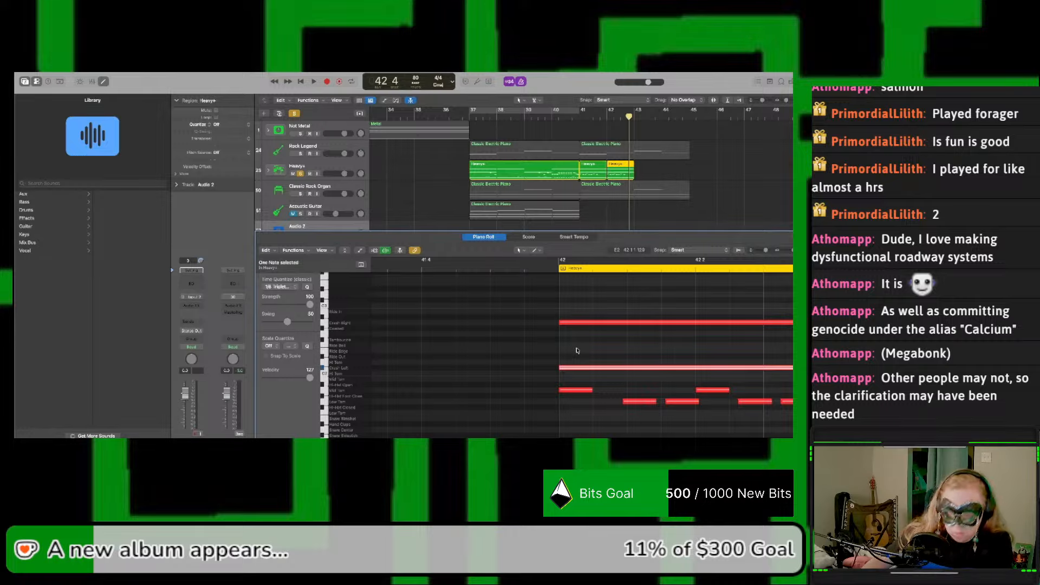
pyautogui.click(570, 370)
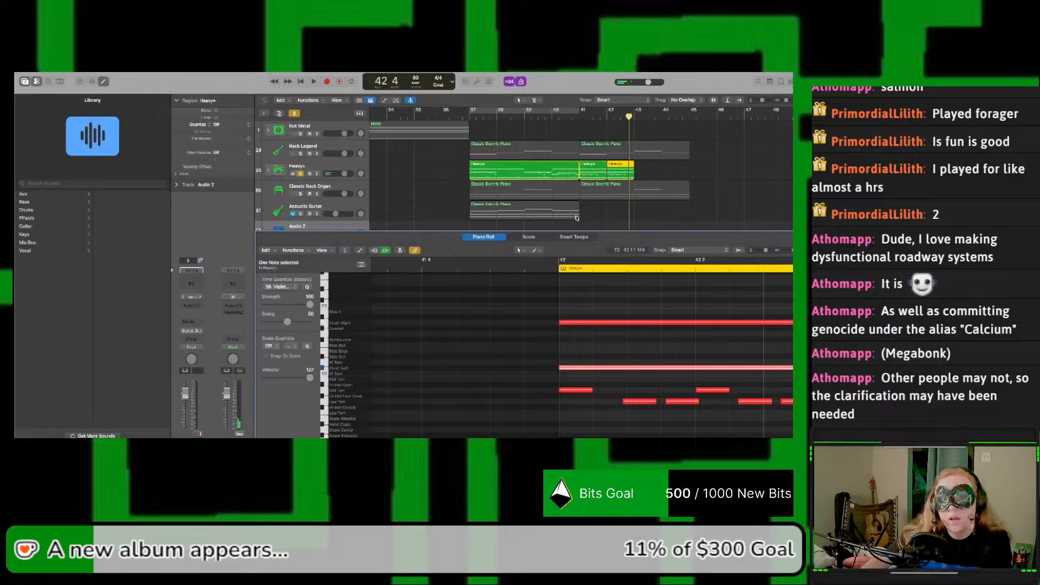
# Step: Delete the Crash Left note from bar 41 and the Crash Right note from bar 42, and play both bars
pyautogui.click(592, 174)
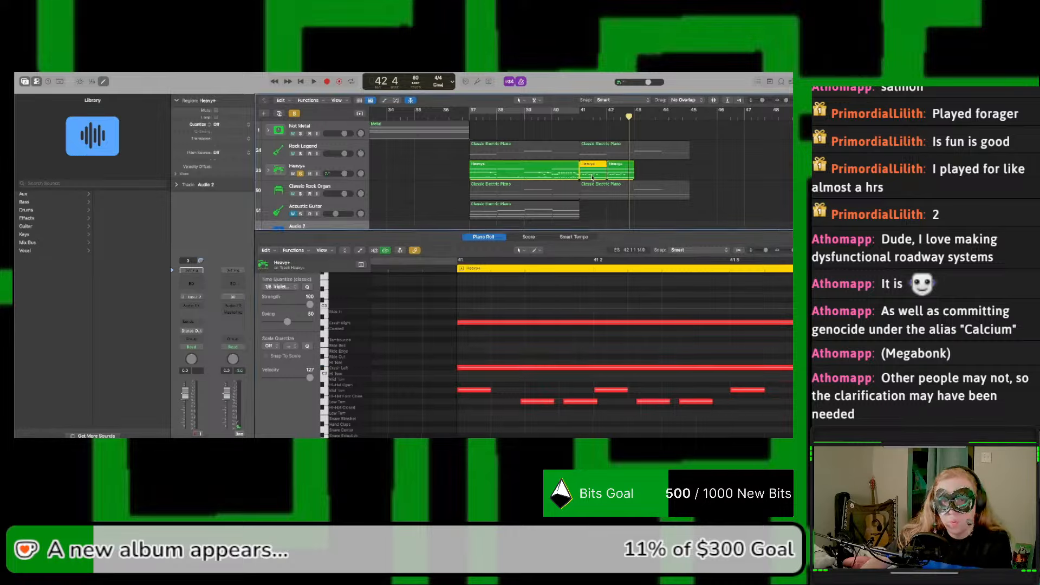
pyautogui.click(512, 367)
pyautogui.press('Delete')
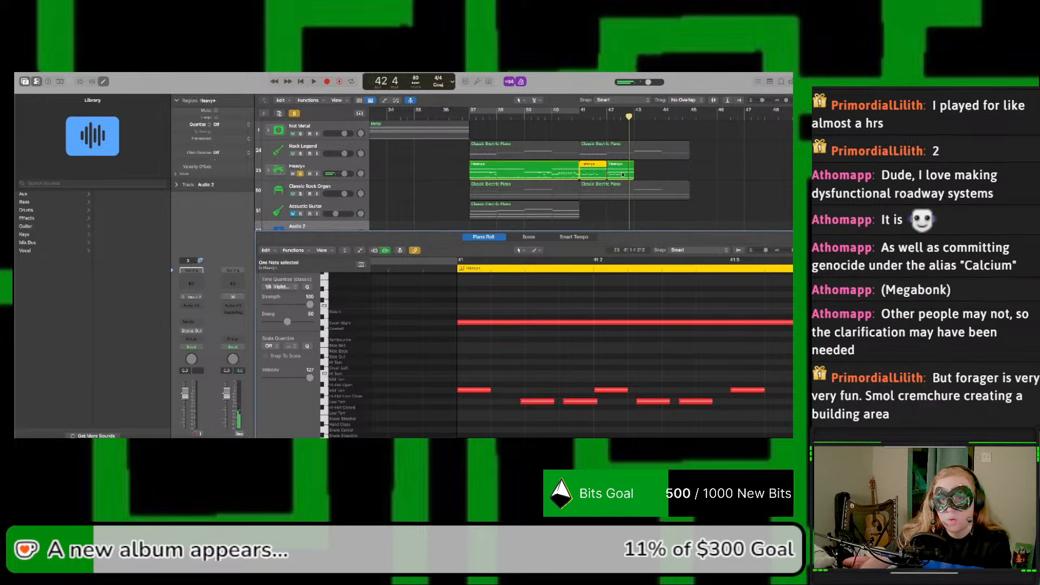
pyautogui.click(623, 174)
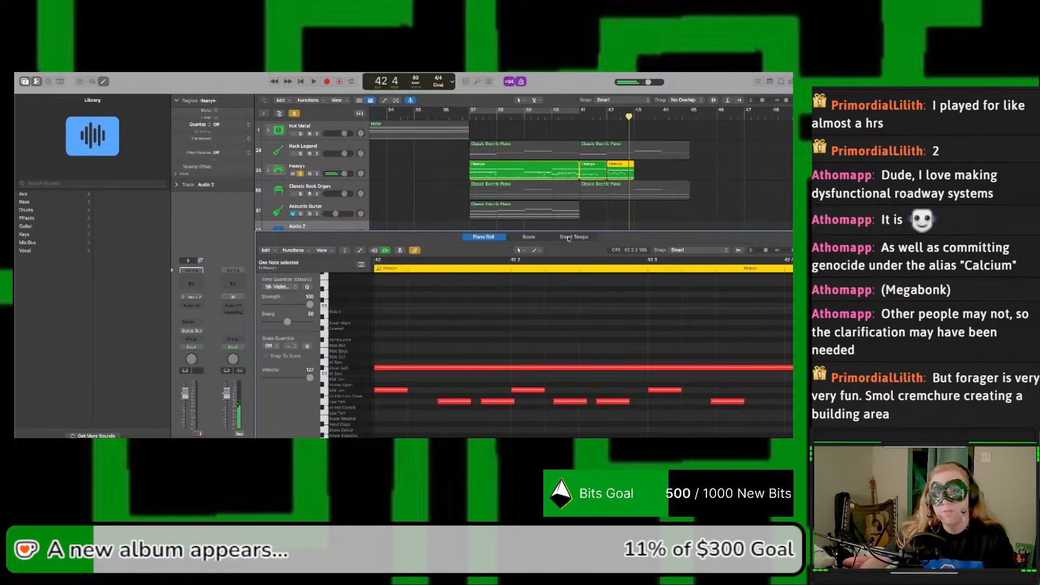
pyautogui.click(578, 118)
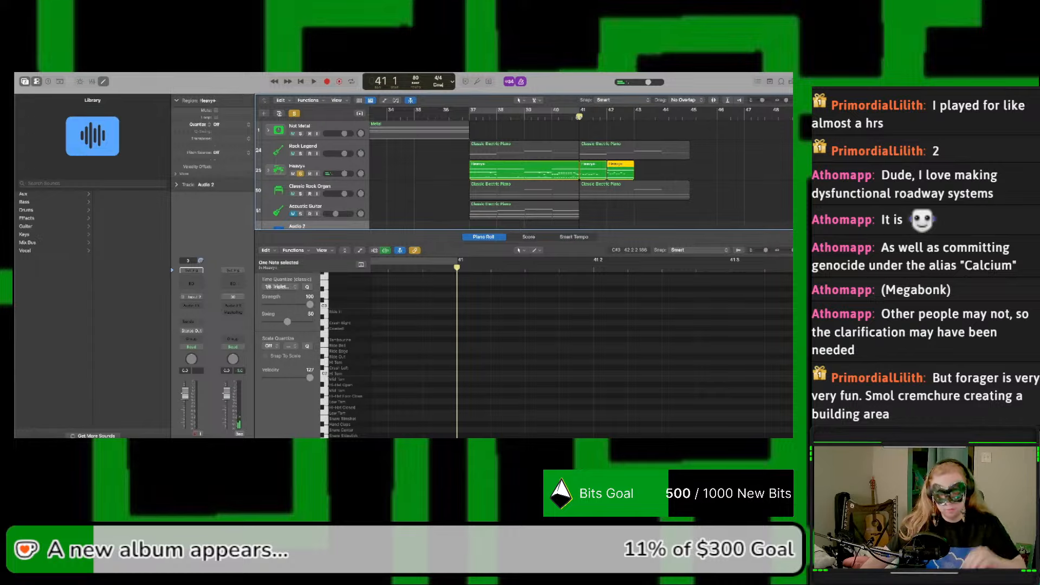
pyautogui.press('space')
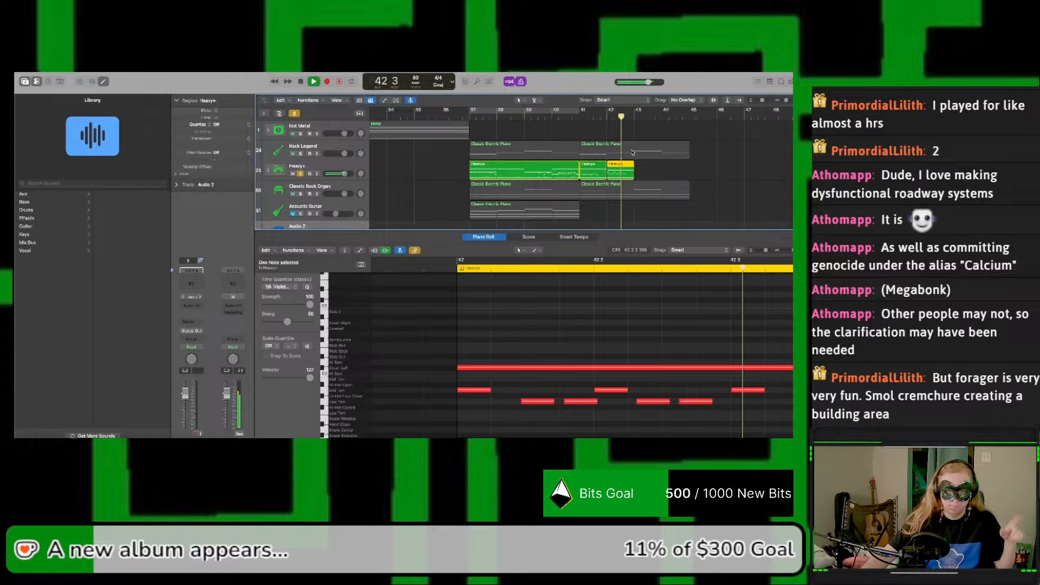
pyautogui.press('space')
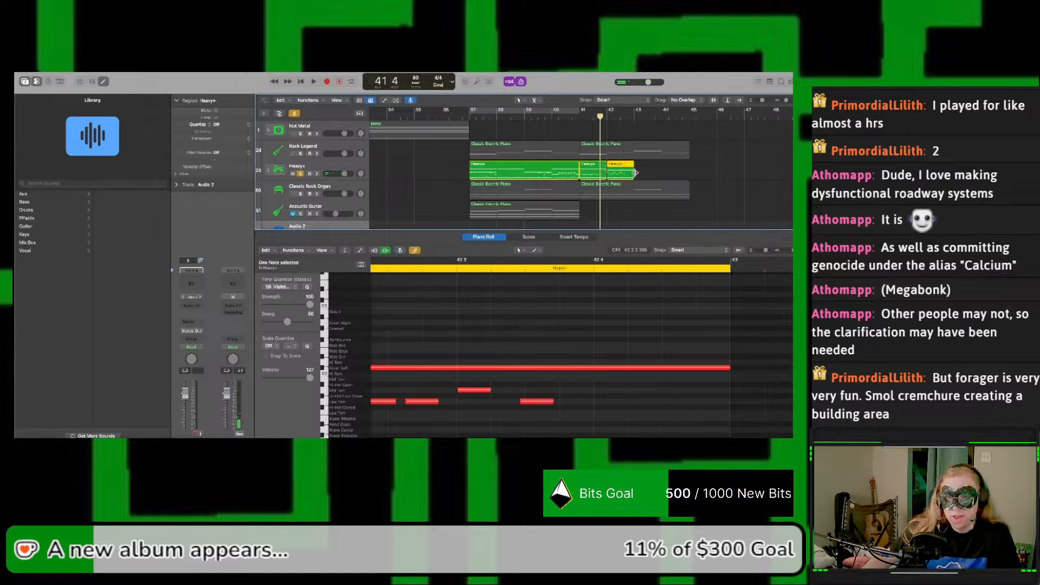
# Step: Copy the two one-bar Heavy+ regions at bars 41 and 42 to bars 43 and 44
pyautogui.keyDown('shift'); pyautogui.click(590, 170); pyautogui.keyUp('shift')
pyautogui.moveTo(583, 169); pyautogui.dragTo(648, 176)
# Step: Open the bar 42 Heavy+ region and look over its notes and the available drum sounds
pyautogui.click(629, 175)
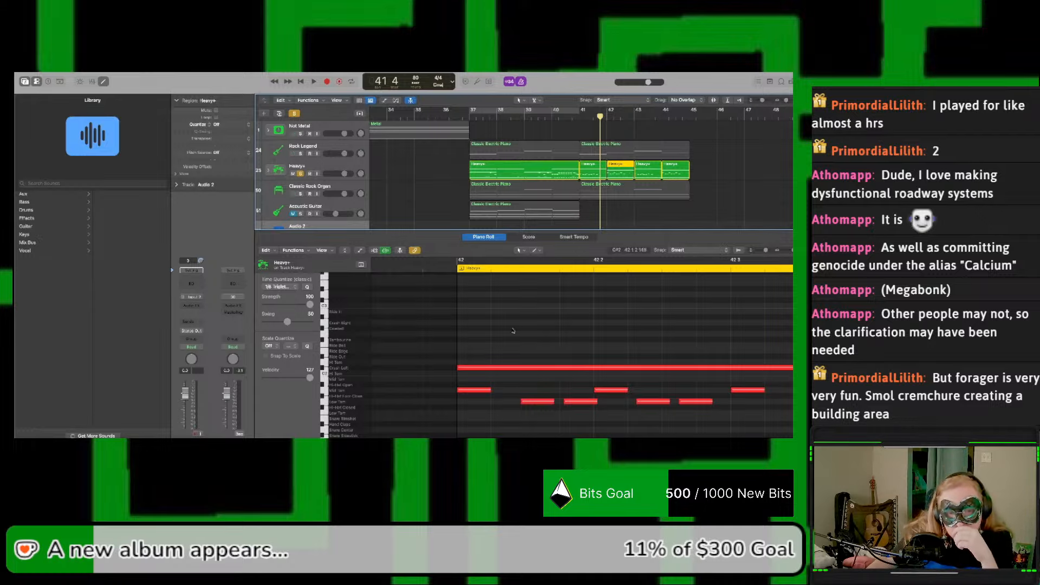
pyautogui.scroll(-5, 496, 331)
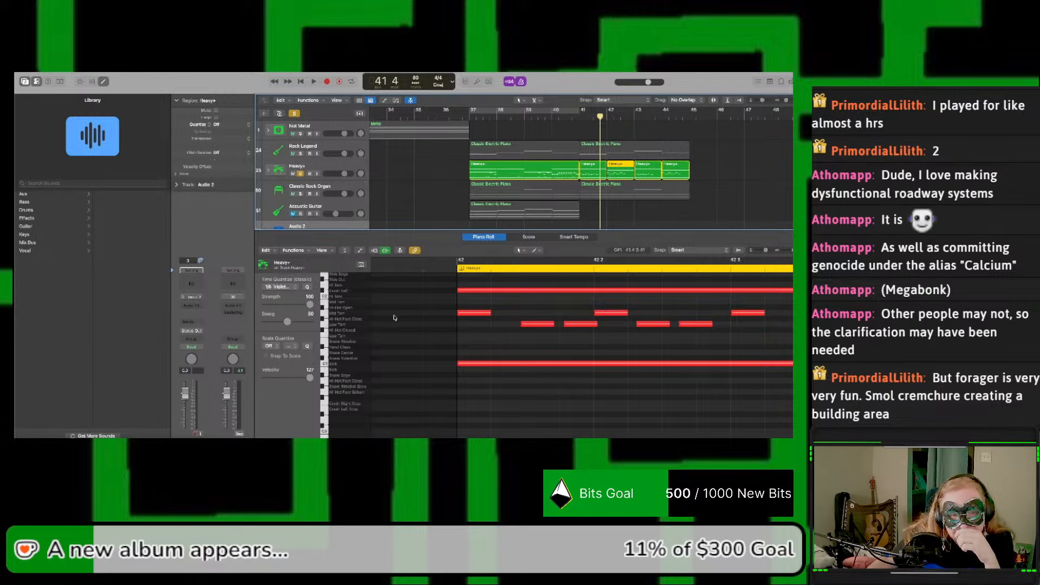
pyautogui.scroll(1, 433, 324)
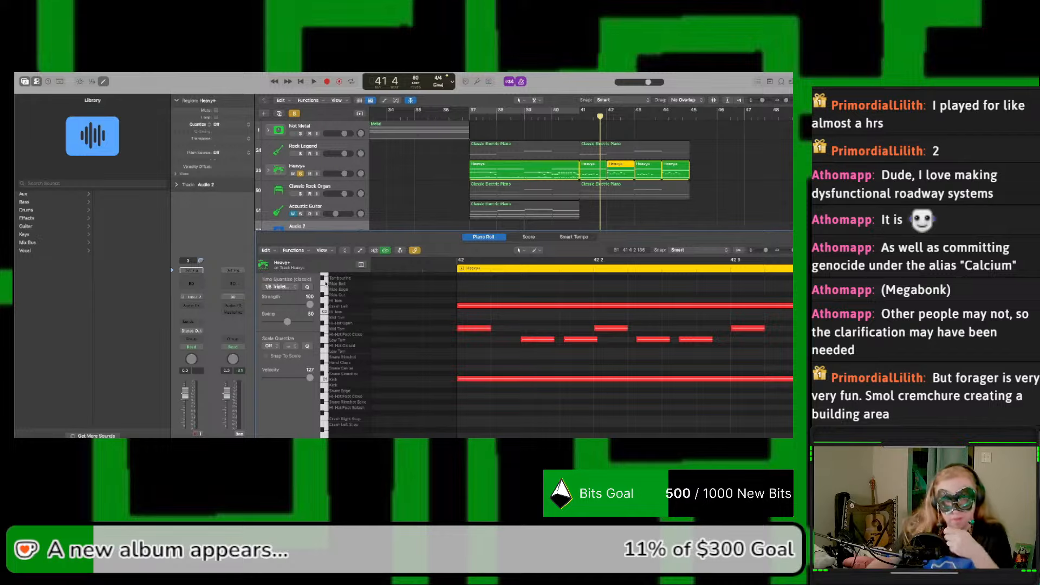
pyautogui.scroll(2, 325, 283)
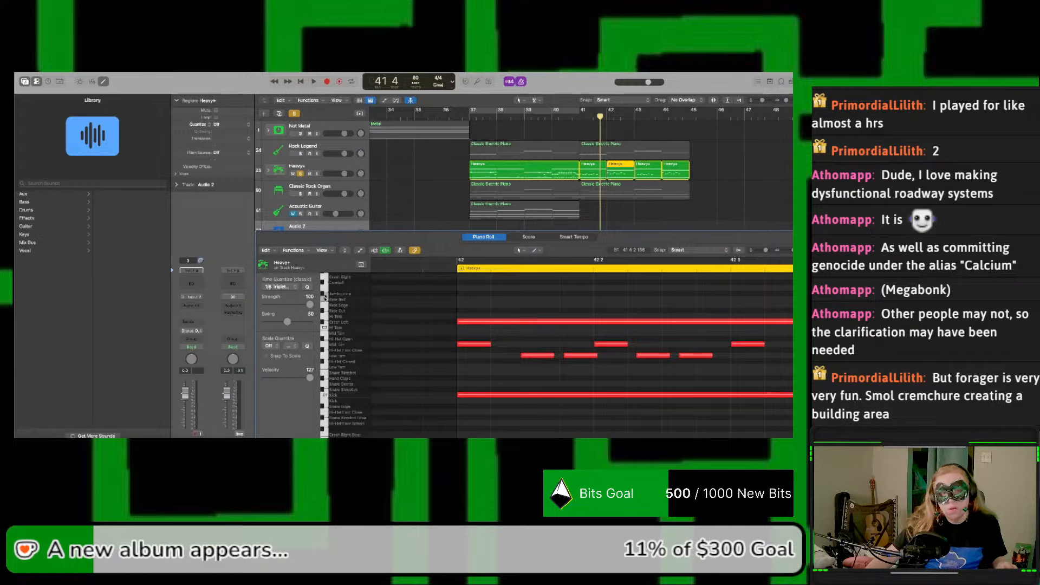
pyautogui.scroll(1, 325, 297)
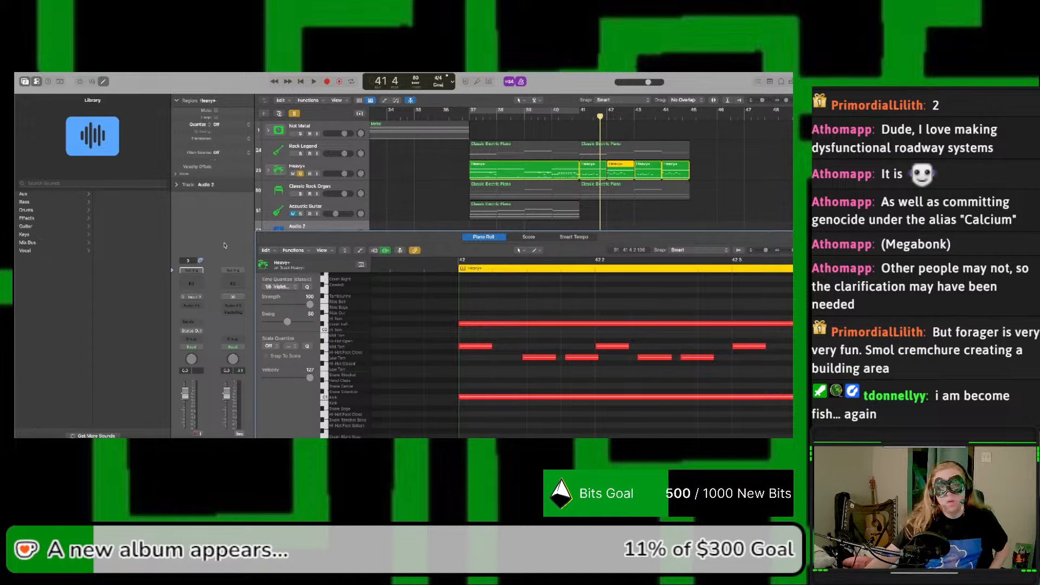
# Step: Unsolo the Heavy+ track and play the full arrangement, starting over from just before bar 41
pyautogui.click(300, 173)
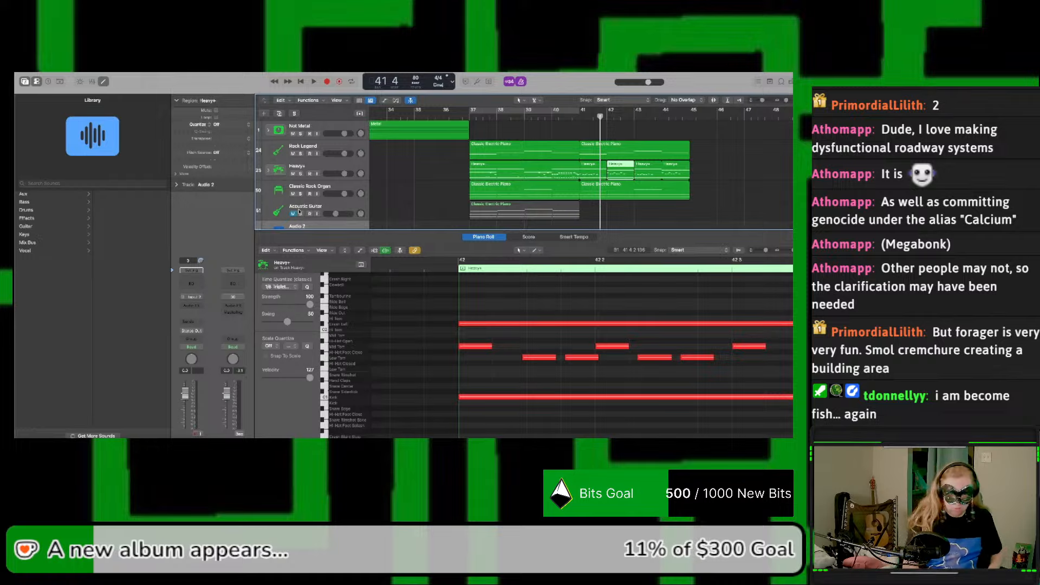
pyautogui.press('space')
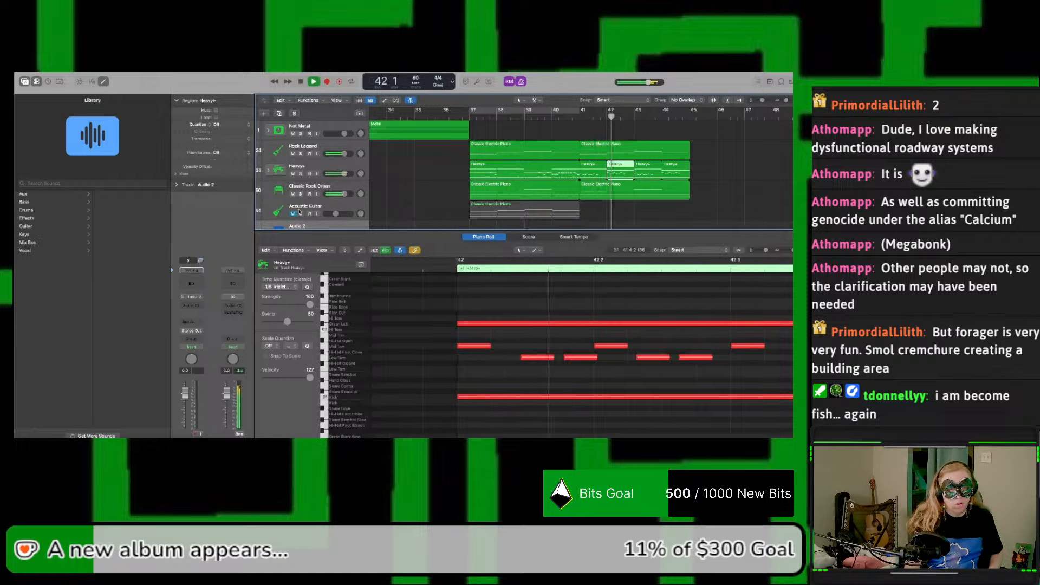
pyautogui.press('space')
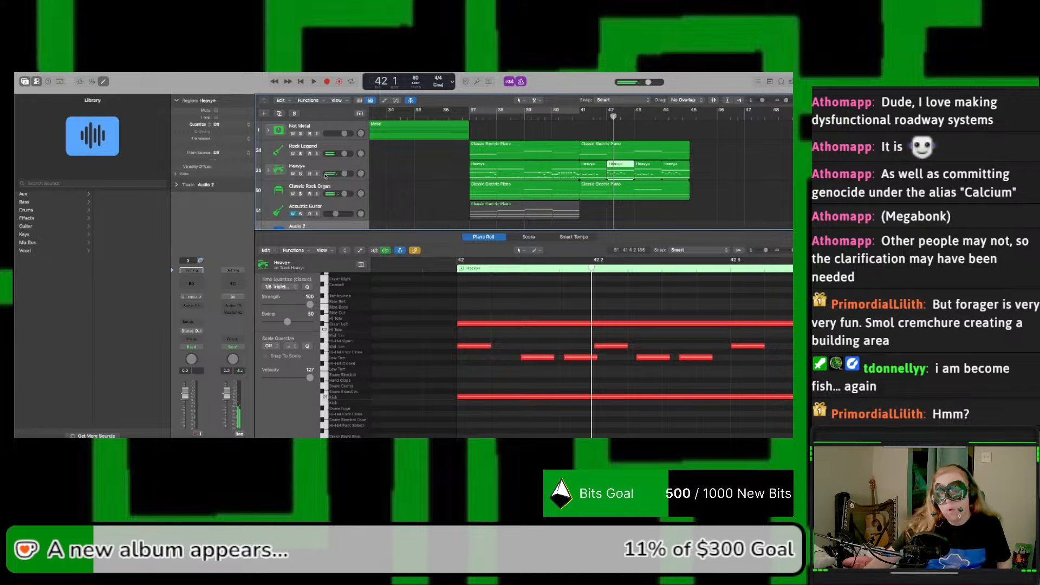
pyautogui.click(576, 116)
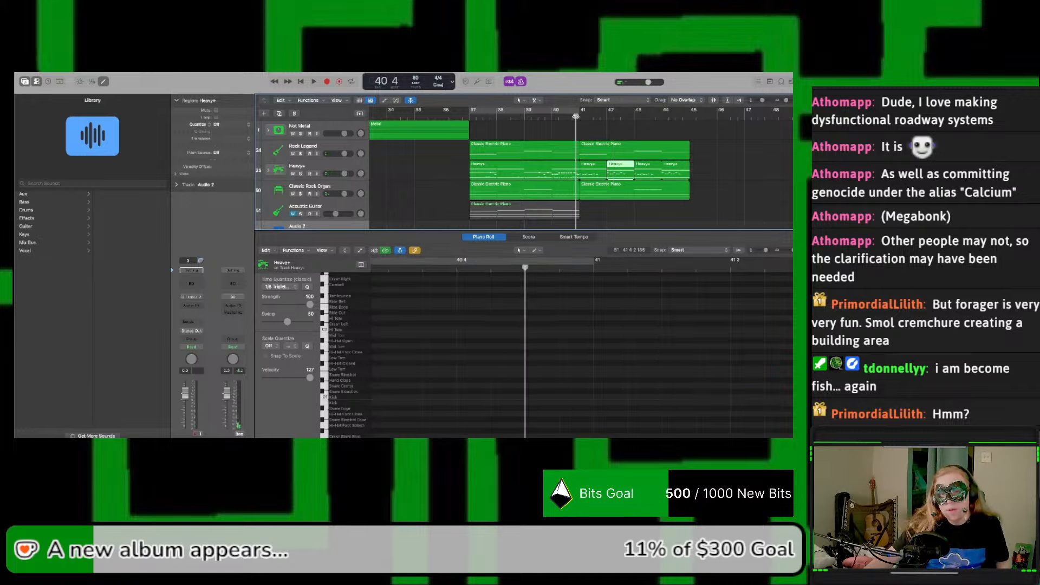
pyautogui.press('space')
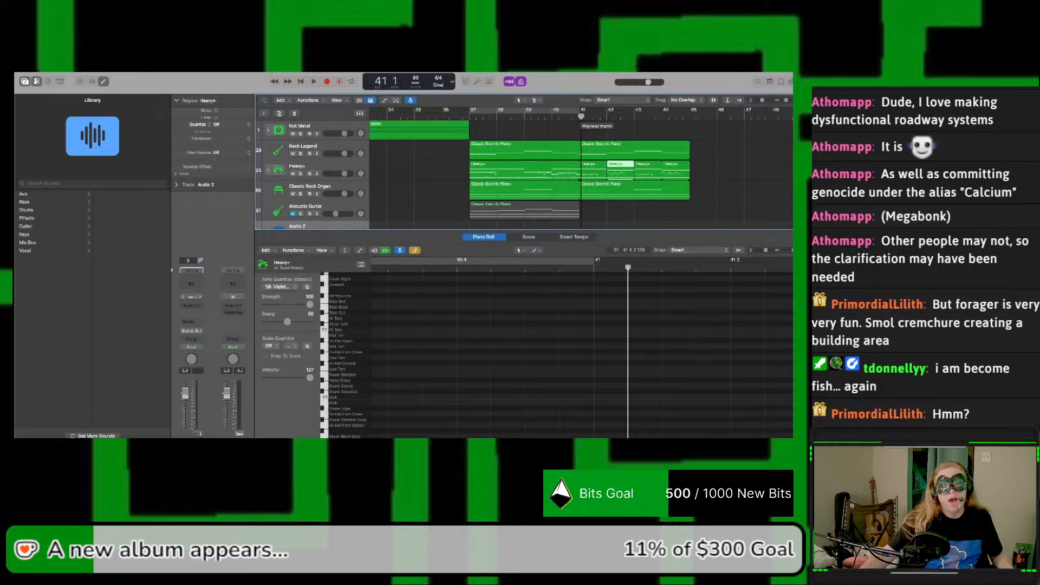
# Step: Record two short Ride Bell hits on the Heavy+ track around the start of bar 43
pyautogui.click(321, 145)
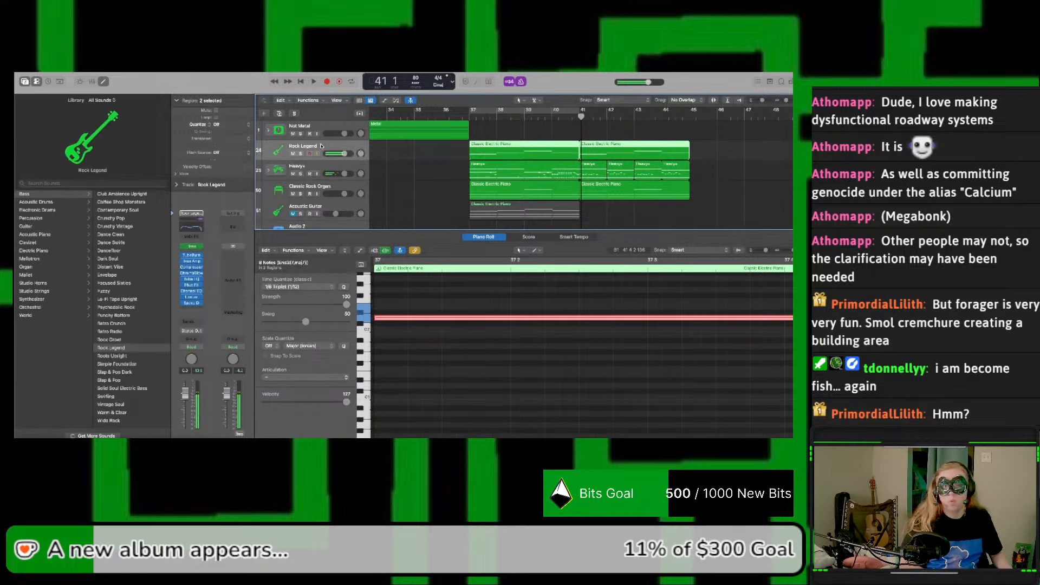
pyautogui.click(313, 167)
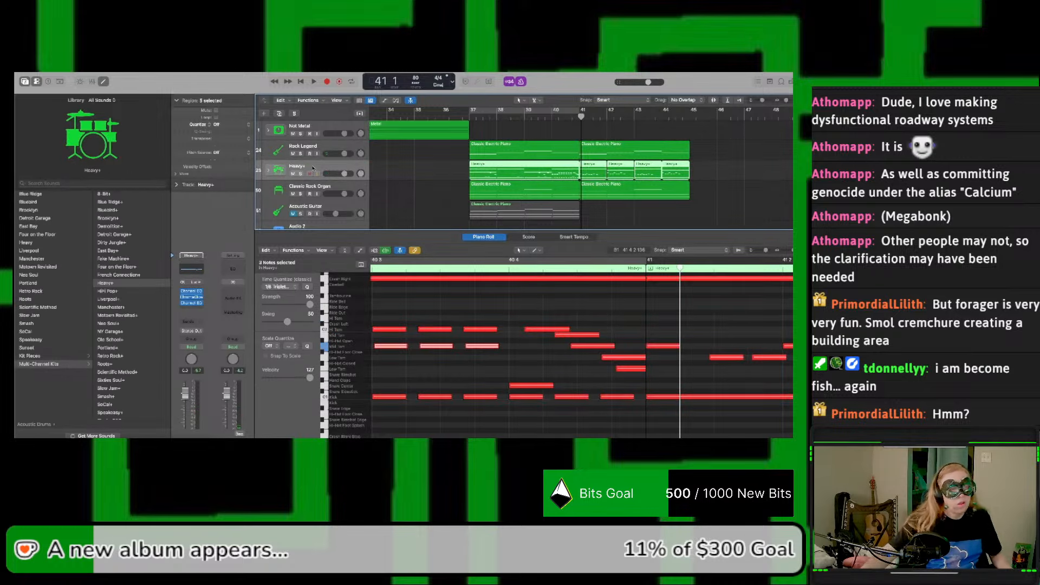
pyautogui.click(326, 150)
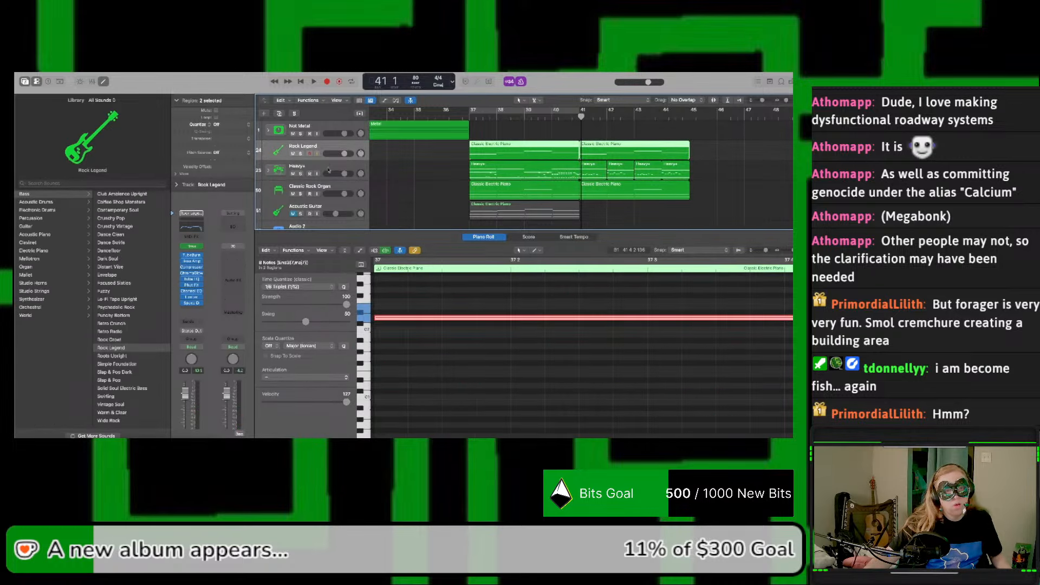
pyautogui.click(328, 170)
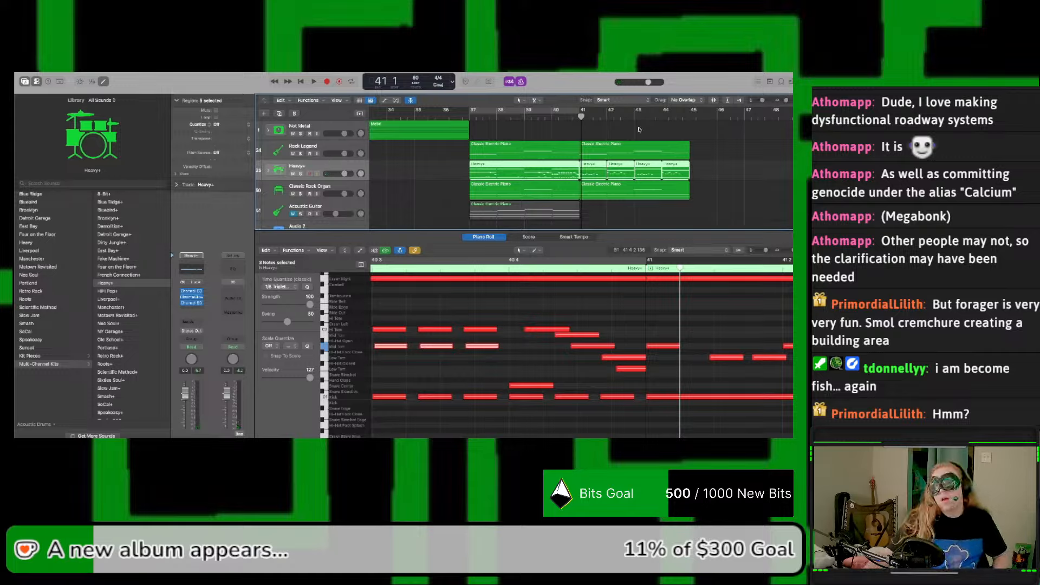
pyautogui.click(623, 116)
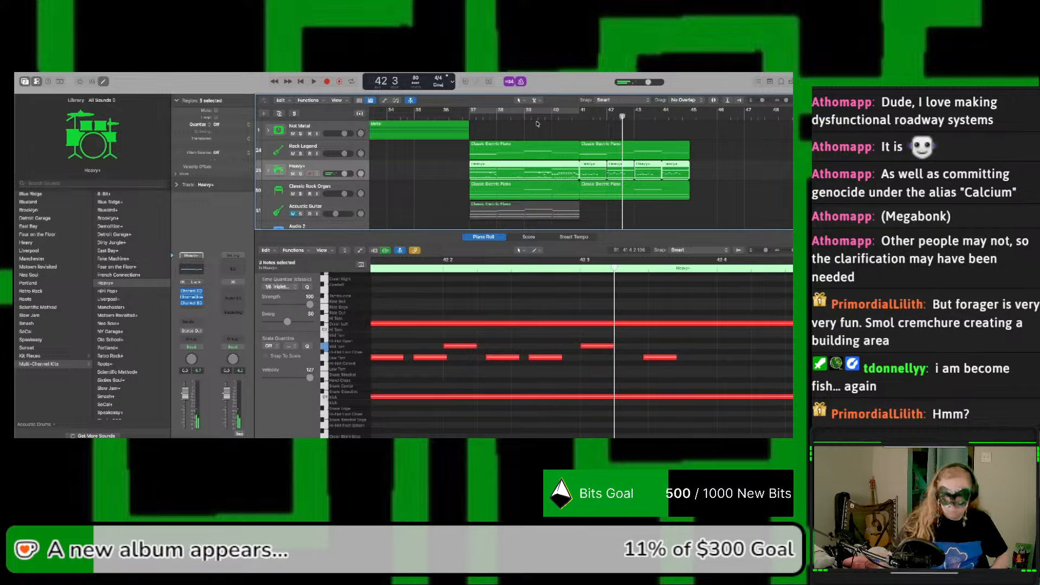
pyautogui.press('r')
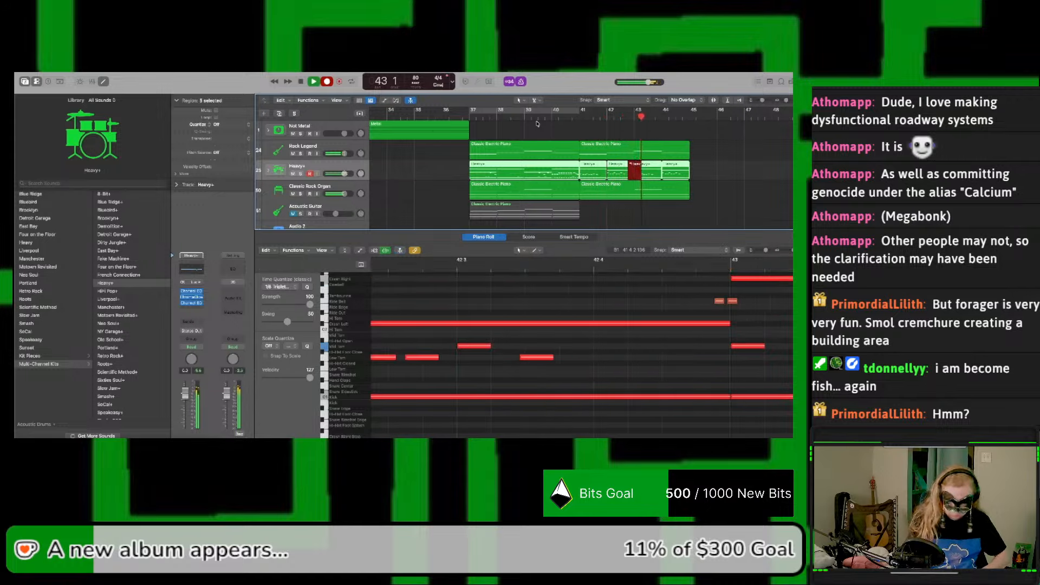
pyautogui.press('space')
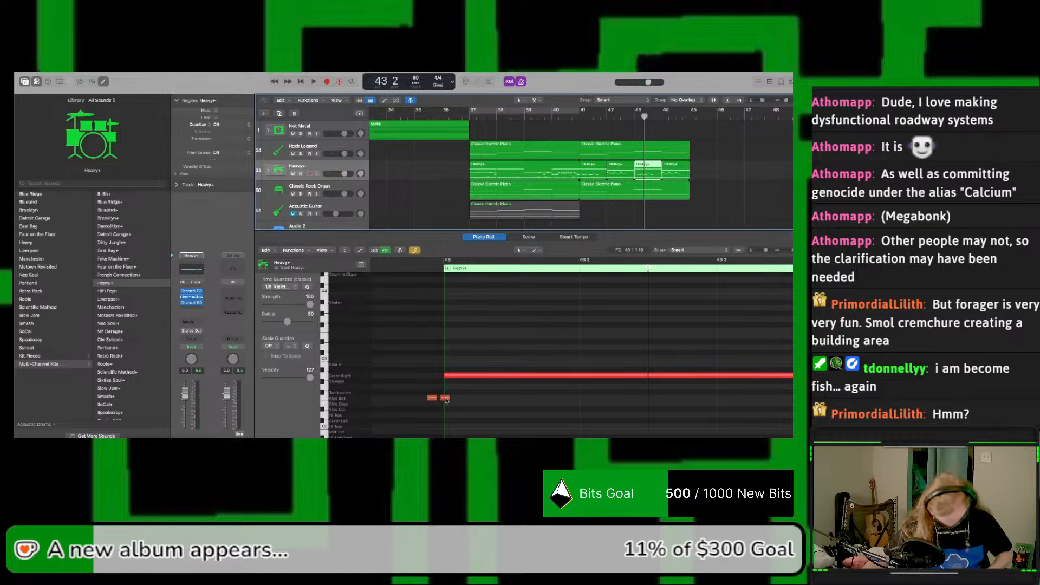
# Step: Add a third Ride Bell note by copying the second, and move all three notes to the end of bar 42
pyautogui.click(446, 399)
pyautogui.moveTo(446, 400); pyautogui.dragTo(459, 401)
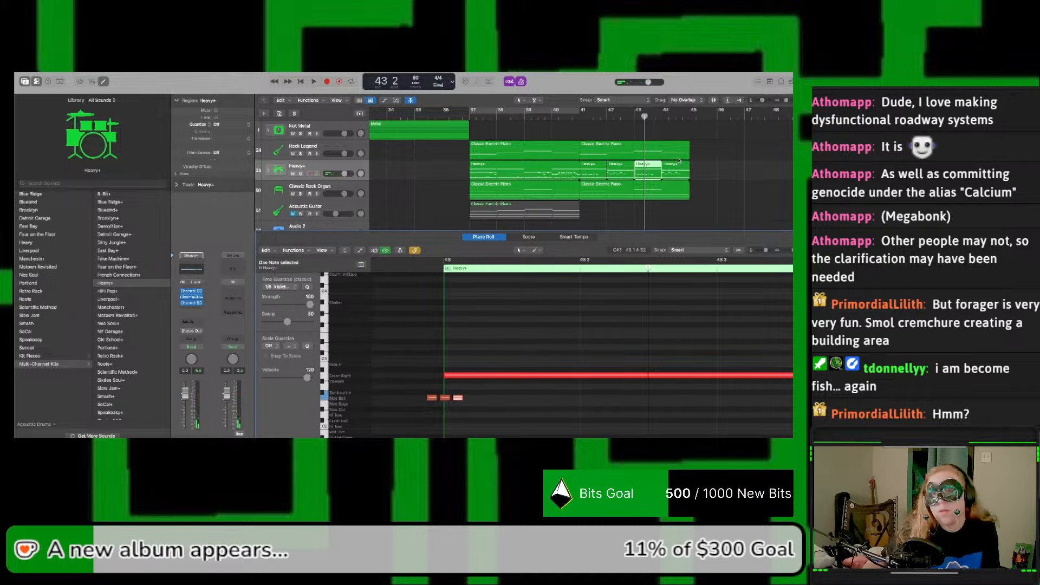
pyautogui.click(627, 173)
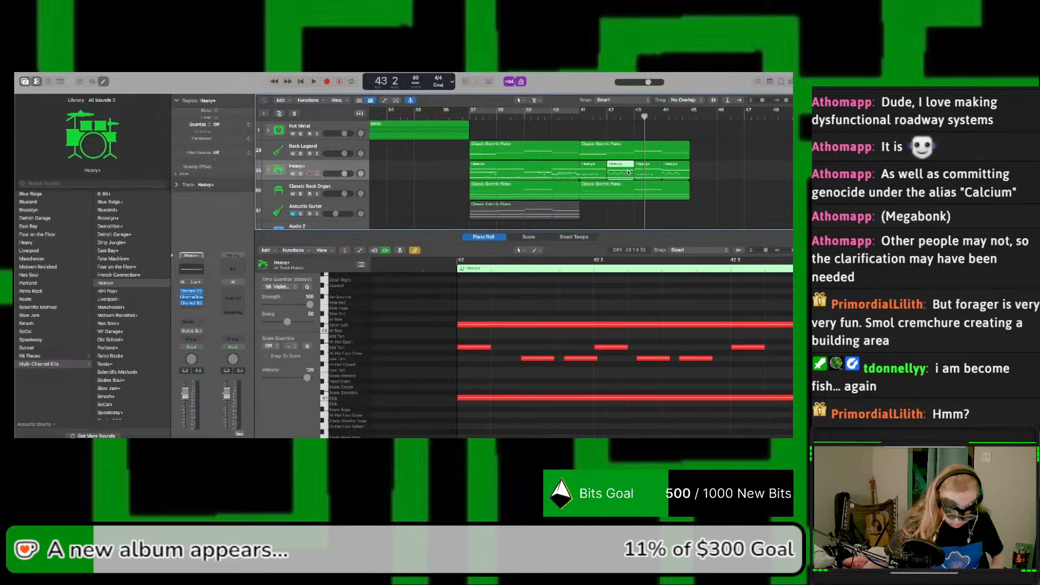
pyautogui.keyDown('shift'); pyautogui.click(639, 170); pyautogui.keyUp('shift')
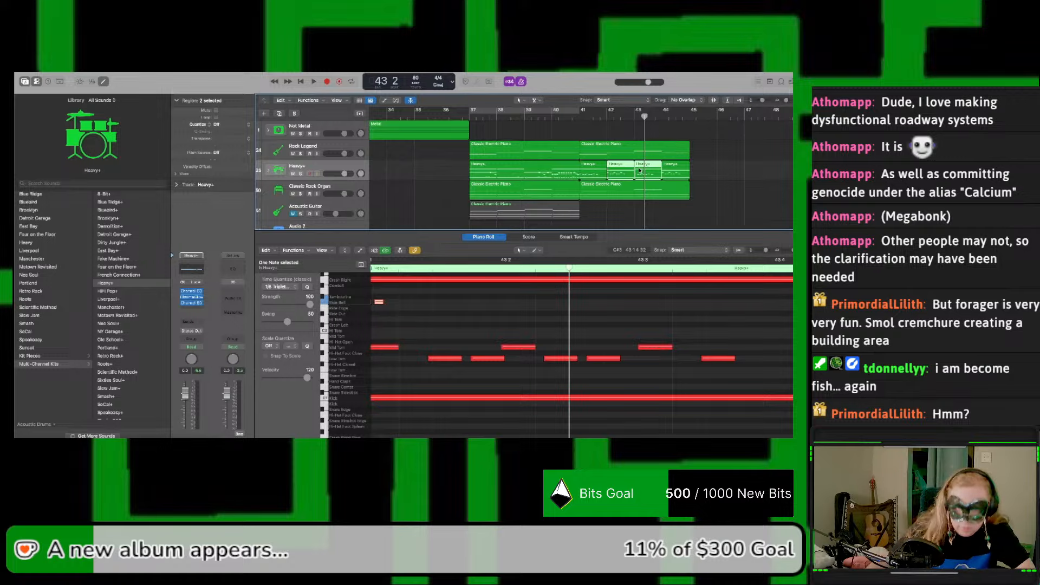
pyautogui.hscroll(-10, 572, 282)
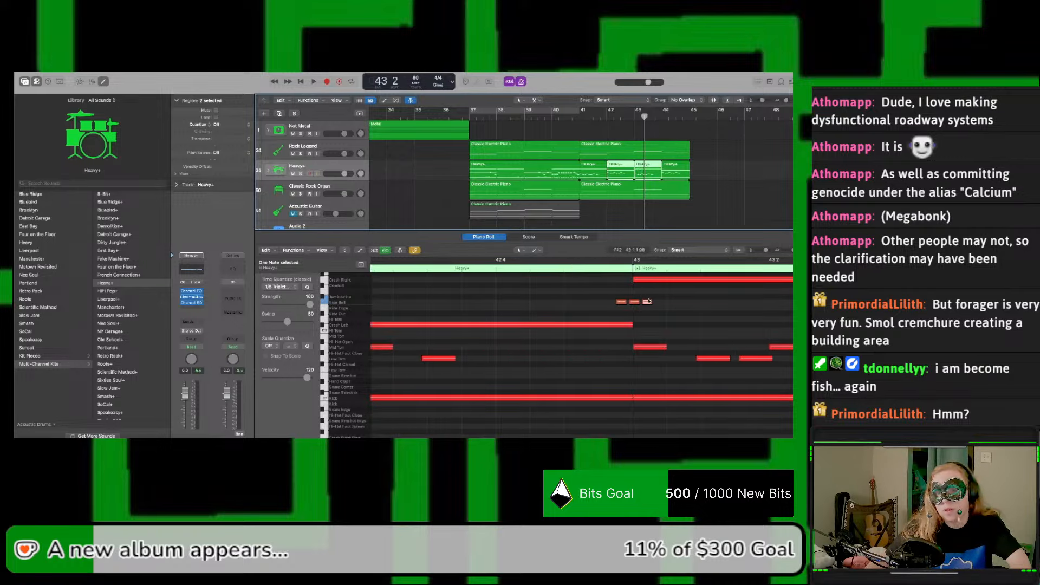
pyautogui.click(655, 304)
pyautogui.moveTo(655, 303); pyautogui.dragTo(597, 304)
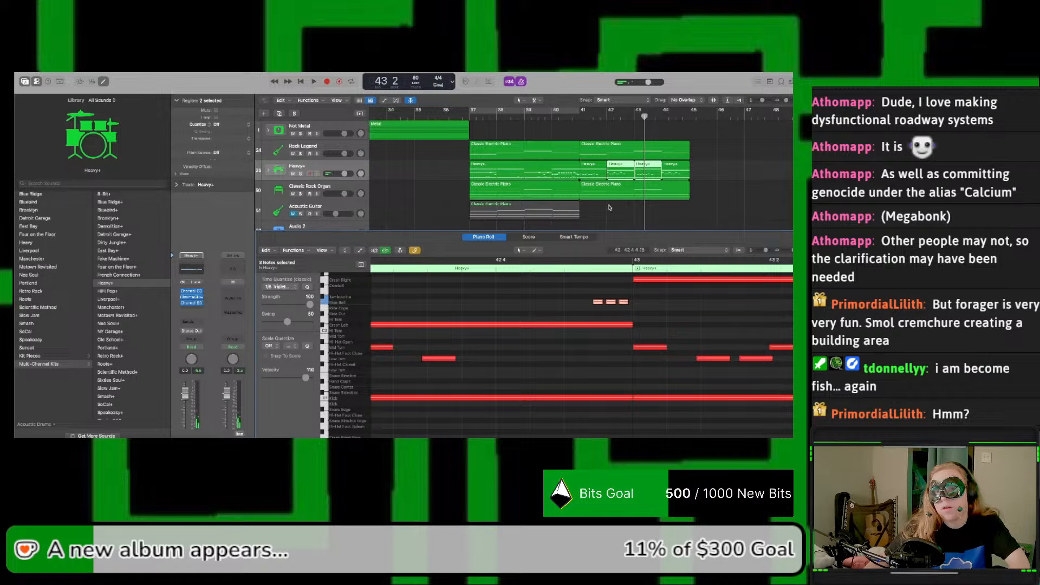
# Step: Move the three Ride Bell notes slightly earlier in the bar 42 region, solo the Heavy+ track and play the passage
pyautogui.click(615, 173)
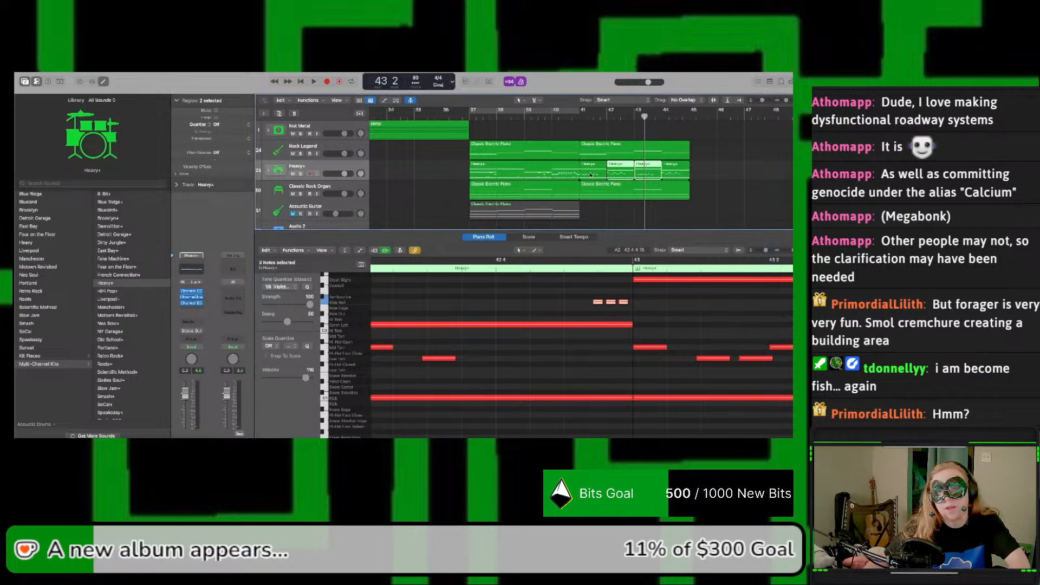
pyautogui.hscroll(5, 556, 303)
pyautogui.hscroll(-4, 515, 303)
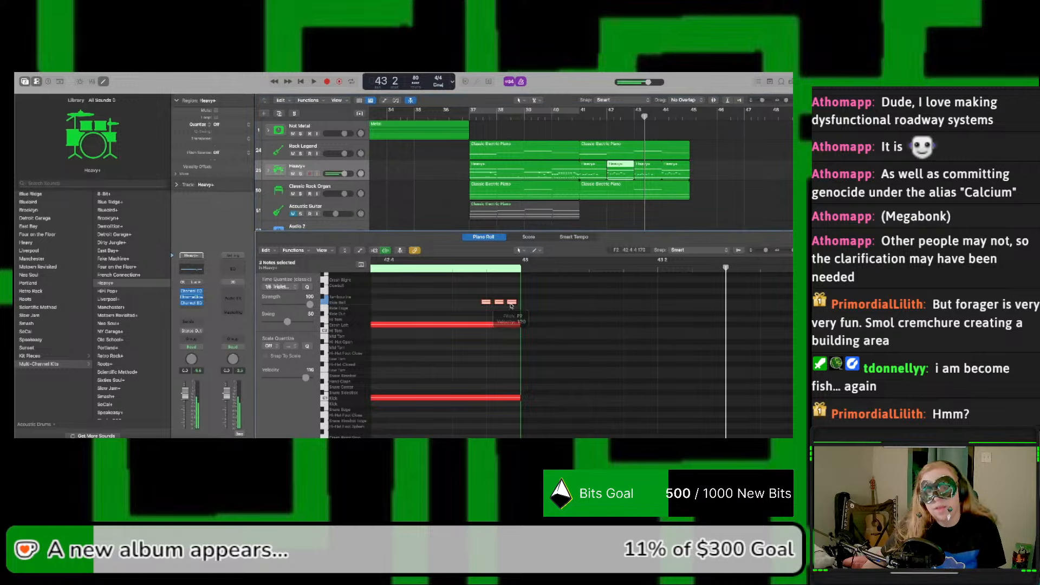
pyautogui.moveTo(514, 302); pyautogui.dragTo(490, 304)
pyautogui.press('space')
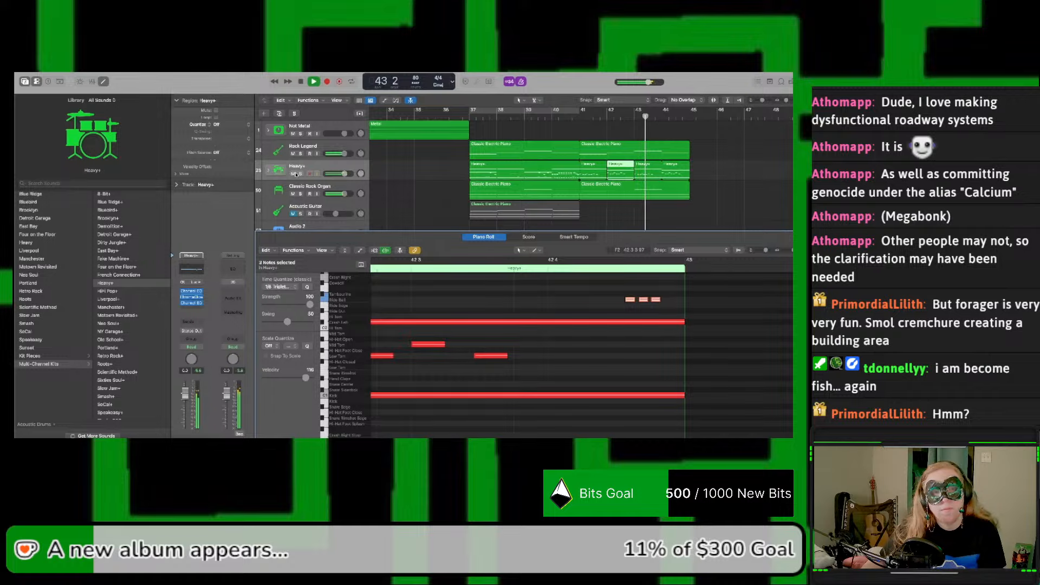
pyautogui.press('s')
pyautogui.press('space')
pyautogui.press('space')
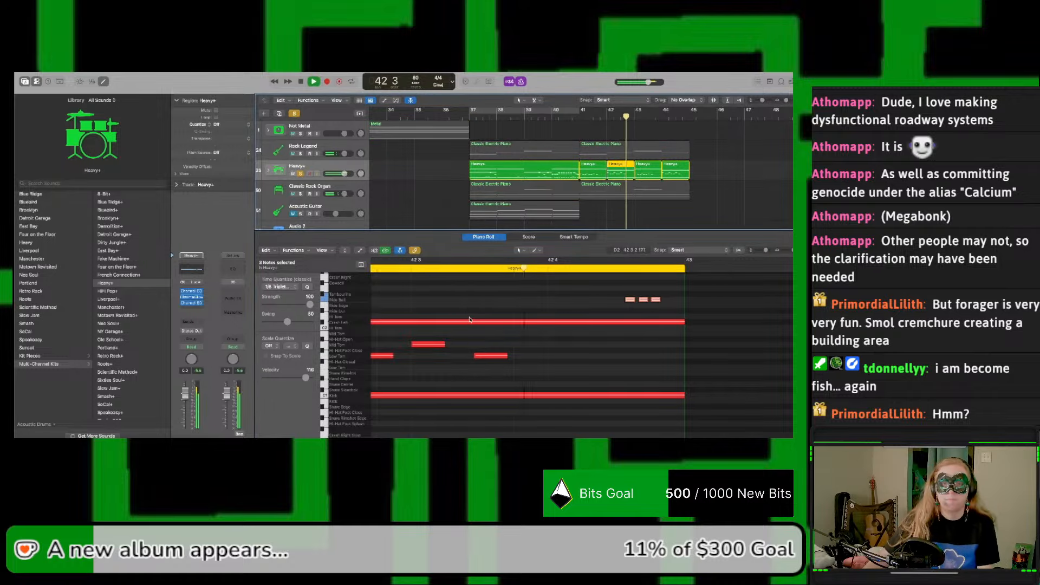
pyautogui.press('space')
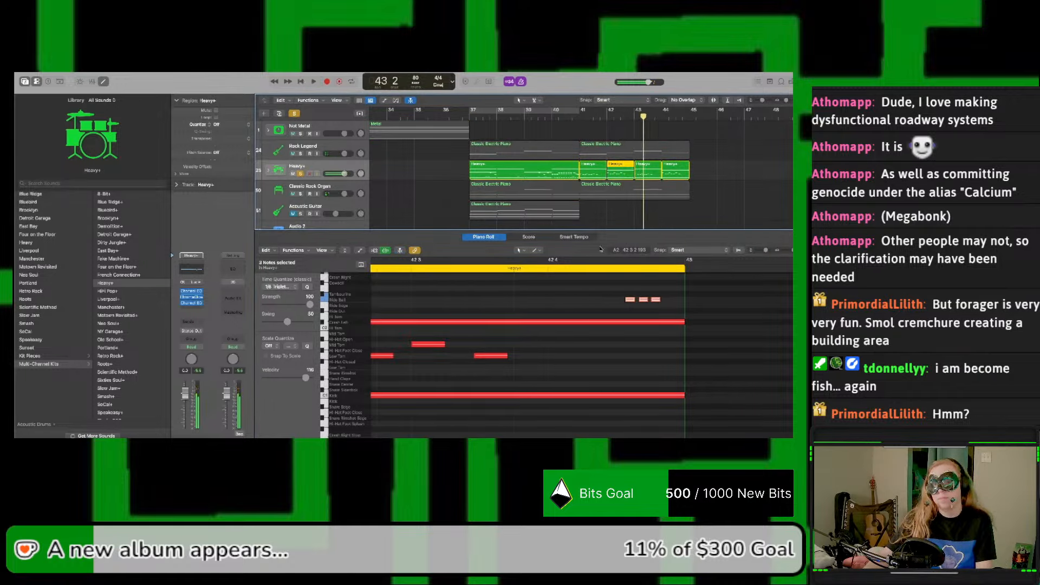
pyautogui.press('space')
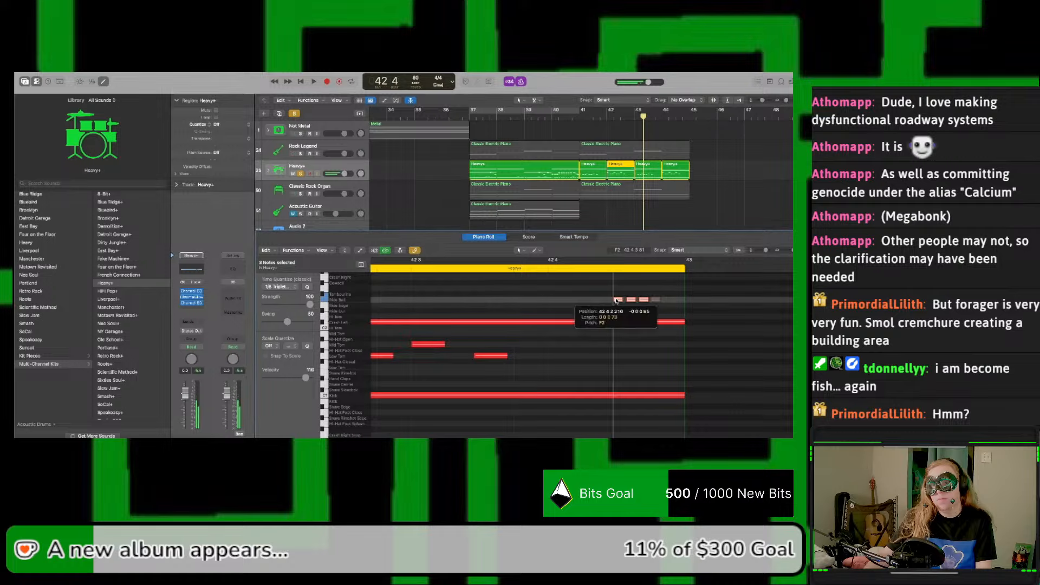
# Step: Nudge the three Ride Bell notes further back within beat 4 of bar 42, playing the timing between adjustments
pyautogui.moveTo(628, 301); pyautogui.dragTo(612, 299)
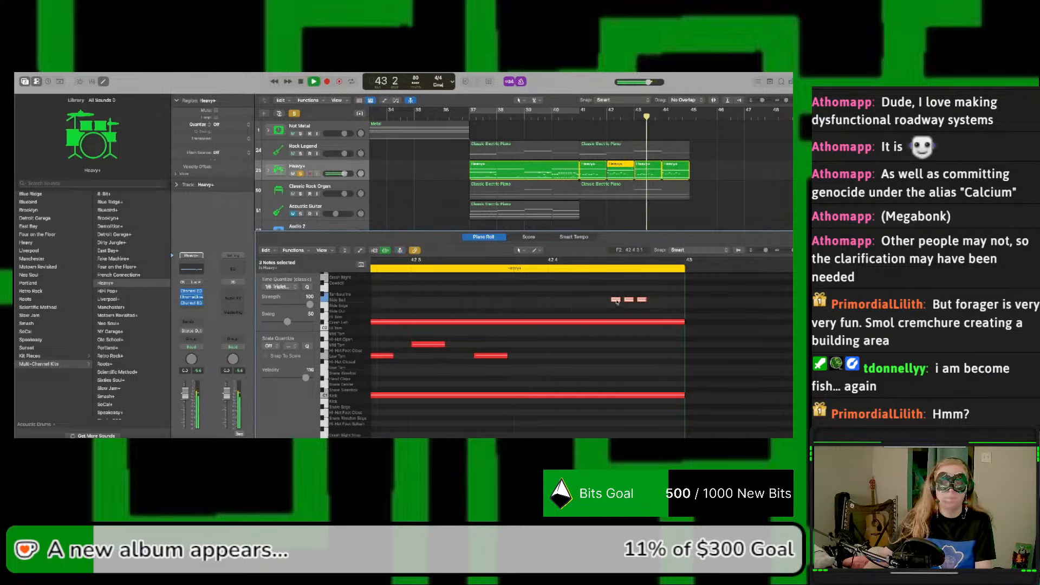
pyautogui.moveTo(613, 297); pyautogui.dragTo(608, 302)
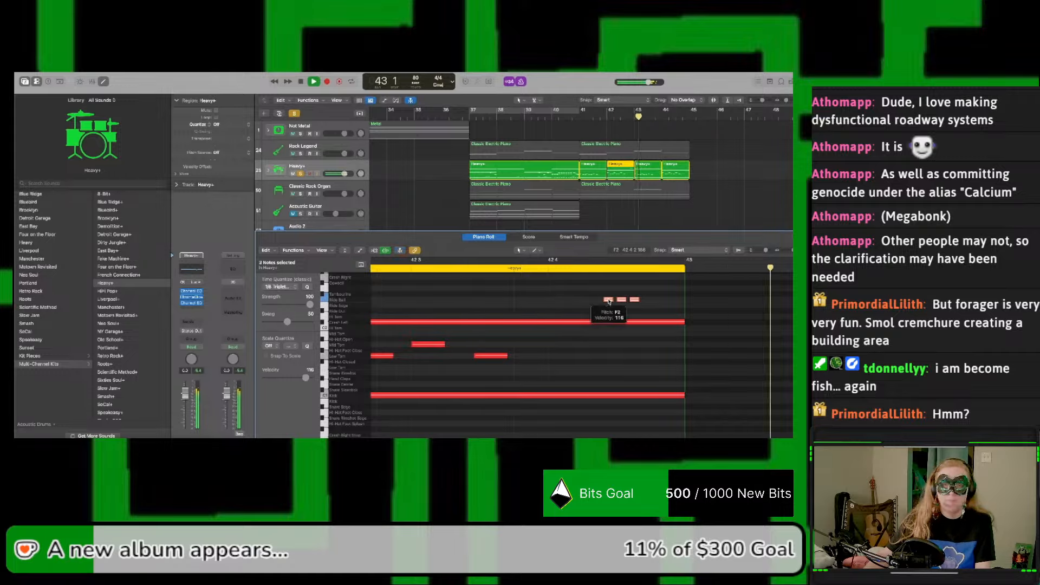
pyautogui.press('space')
pyautogui.moveTo(609, 302); pyautogui.dragTo(600, 302)
pyautogui.press('space')
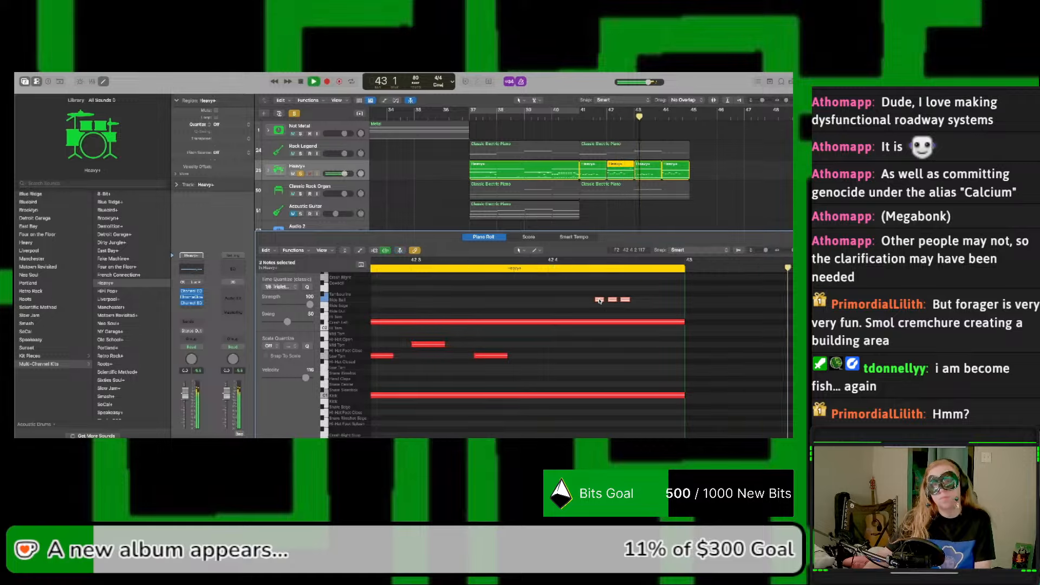
pyautogui.press('space')
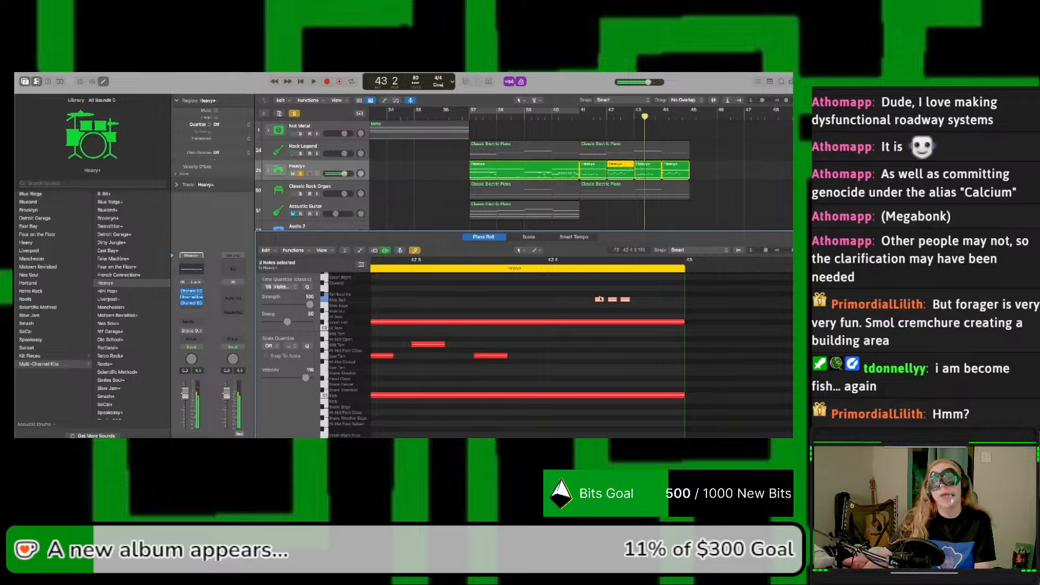
# Step: Select the three Ride Bell notes in bar 42 and raise their velocity
pyautogui.click(639, 308)
pyautogui.moveTo(576, 298); pyautogui.dragTo(627, 305)
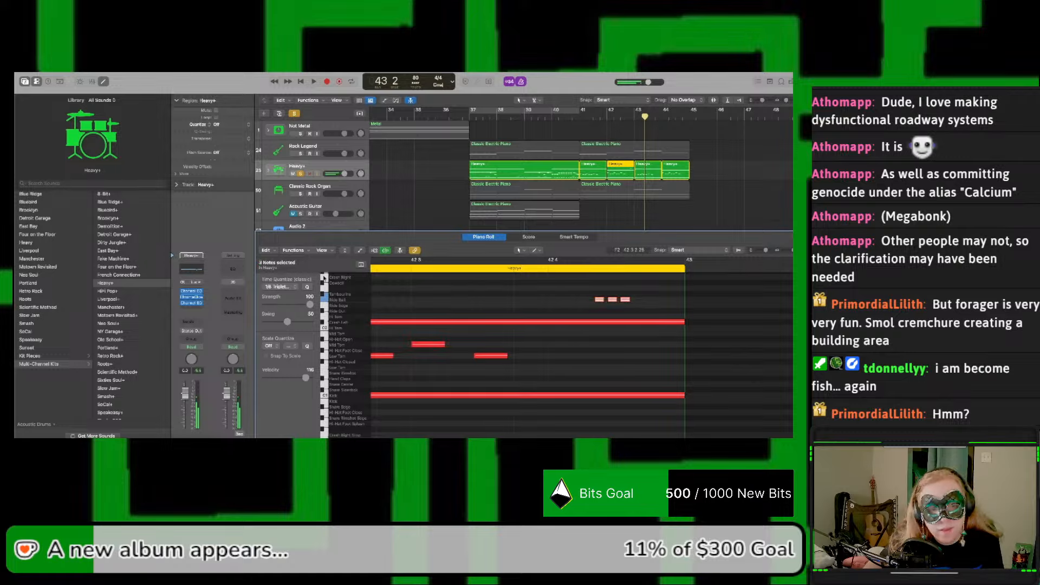
pyautogui.moveTo(304, 379); pyautogui.dragTo(307, 379)
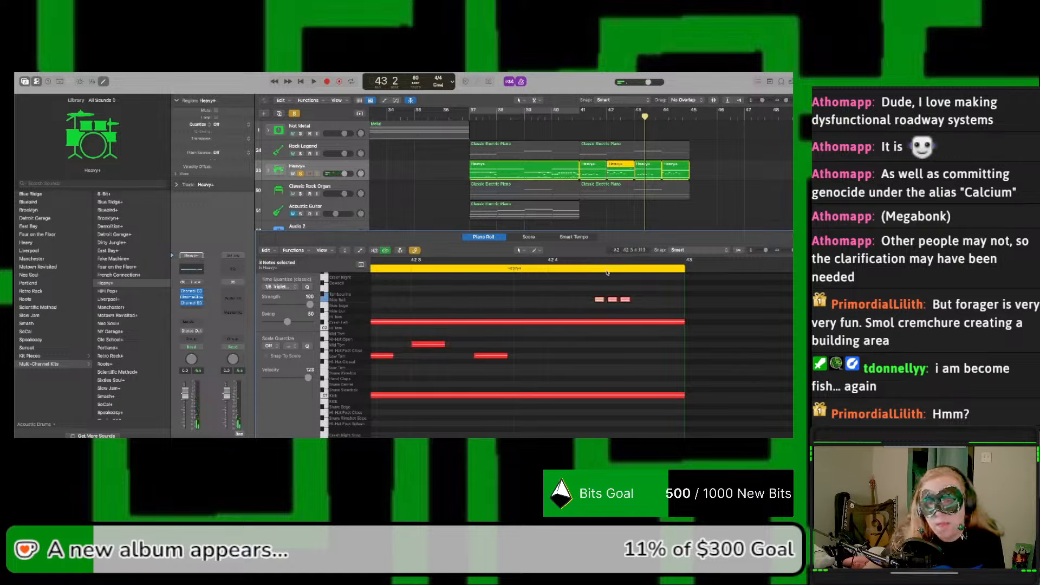
# Step: Copy the third Ride Bell note in bar 42 down to the Hi-Hat Foot Splash lane and play the passage
pyautogui.click(635, 308)
pyautogui.click(627, 300)
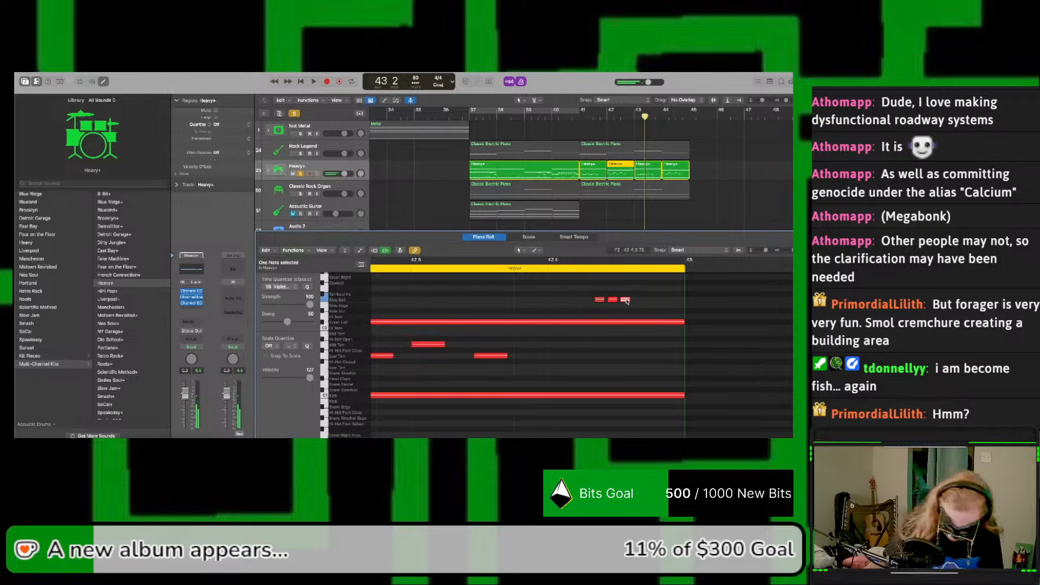
pyautogui.moveTo(626, 301); pyautogui.dragTo(625, 423)
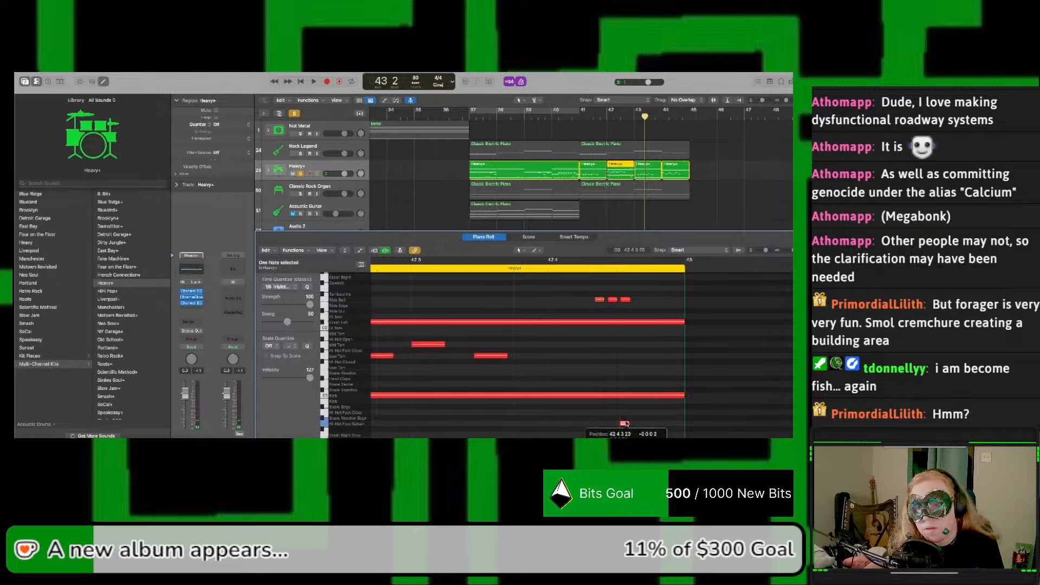
pyautogui.press('space')
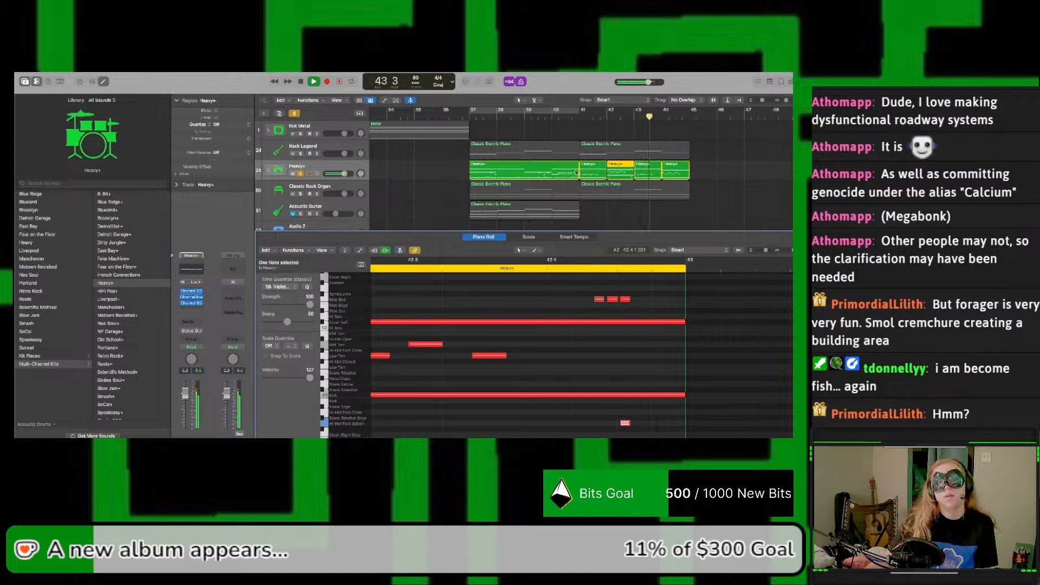
pyautogui.press('space')
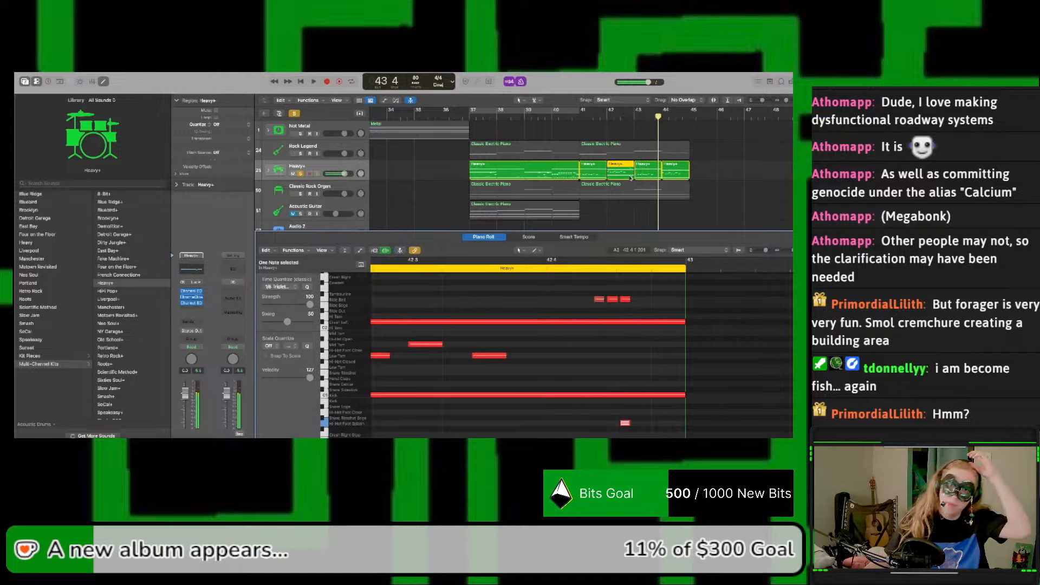
# Step: Open the Heavy+ region starting at bar 37 and play the drums from bar 41, then from bar 37
pyautogui.click(552, 166)
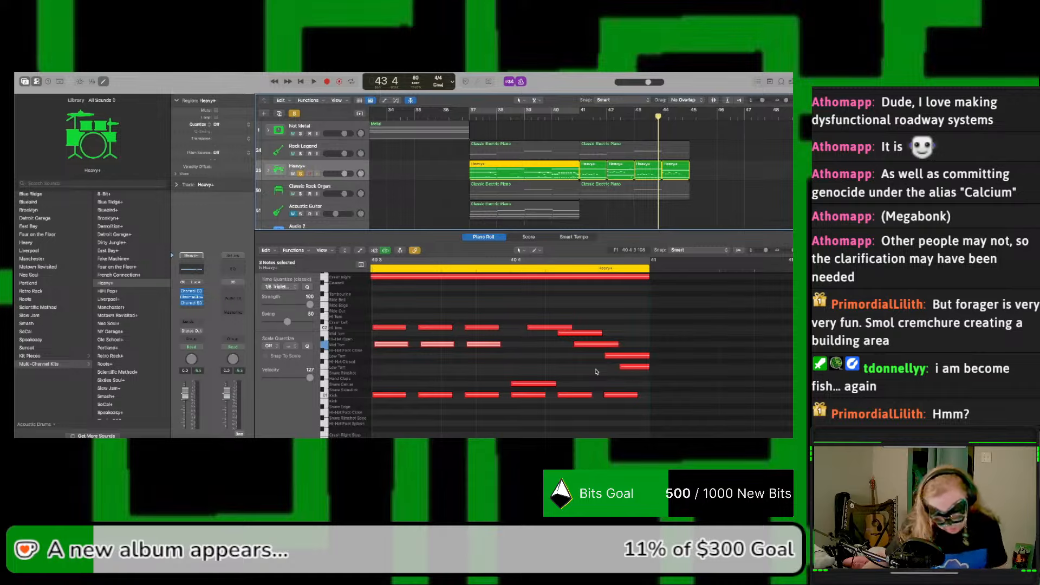
pyautogui.doubleClick(579, 116)
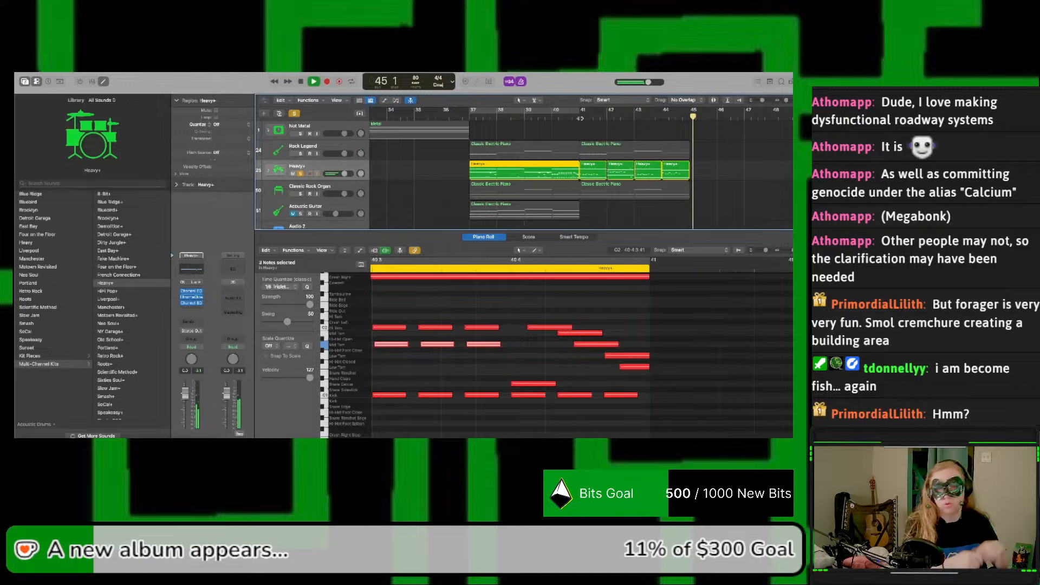
pyautogui.click(471, 117)
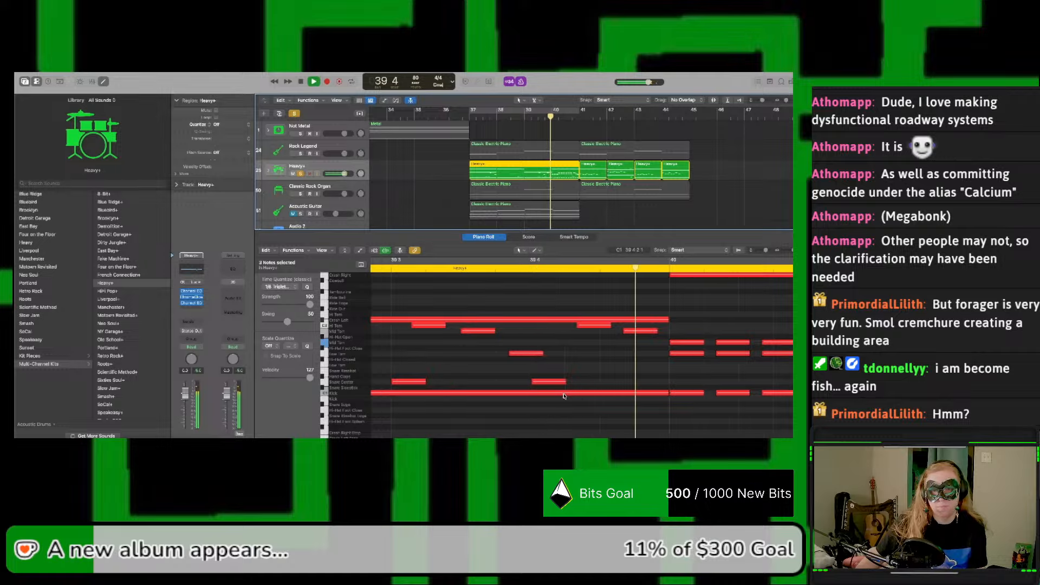
pyautogui.press('space')
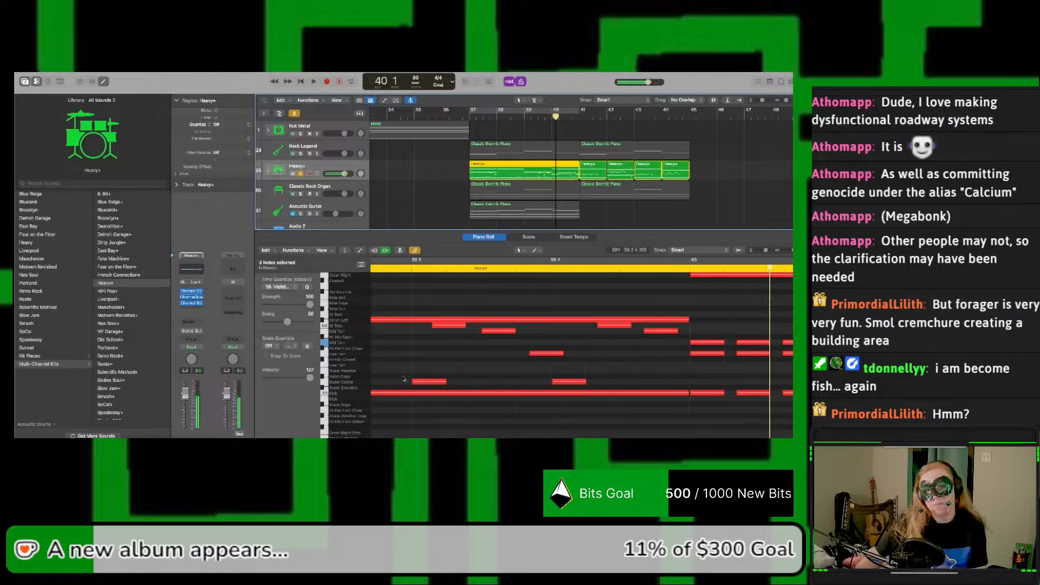
# Step: Select and copy the seven snare and tom fill notes across beats 3 and 4 of bar 39
pyautogui.click(407, 380)
pyautogui.moveTo(403, 379); pyautogui.dragTo(678, 319)
pyautogui.moveTo(649, 381); pyautogui.dragTo(425, 325)
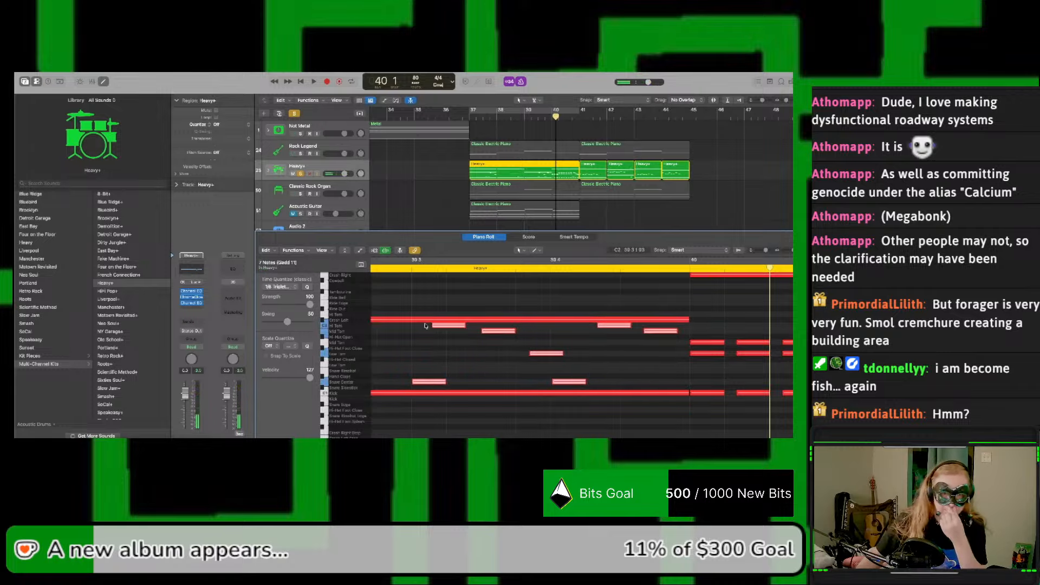
pyautogui.hscroll(-5, 426, 325)
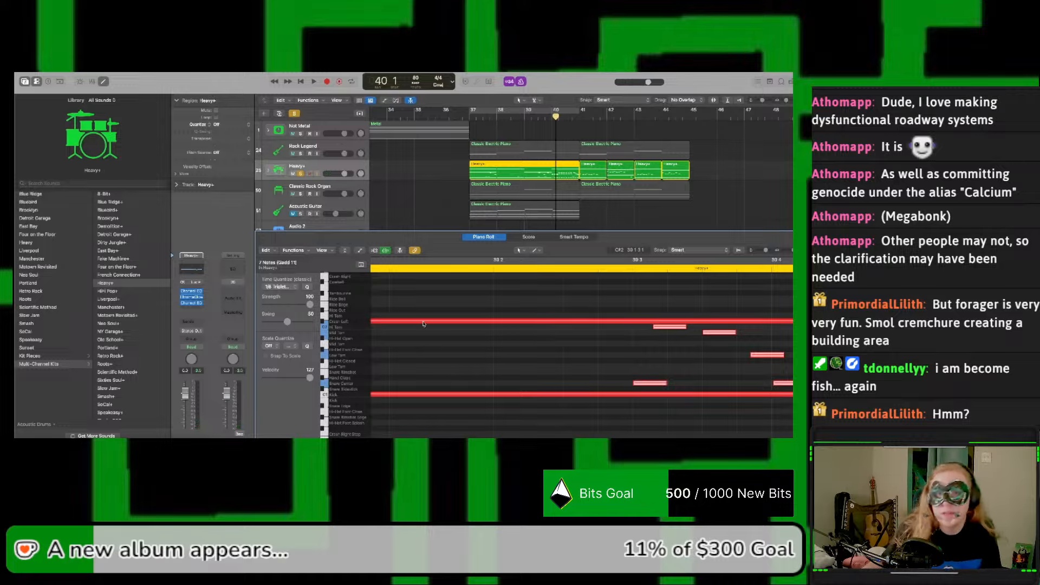
# Step: Paste the copied fill notes into the bar 43 Heavy+ region at beat 4 and play the result
pyautogui.click(634, 116)
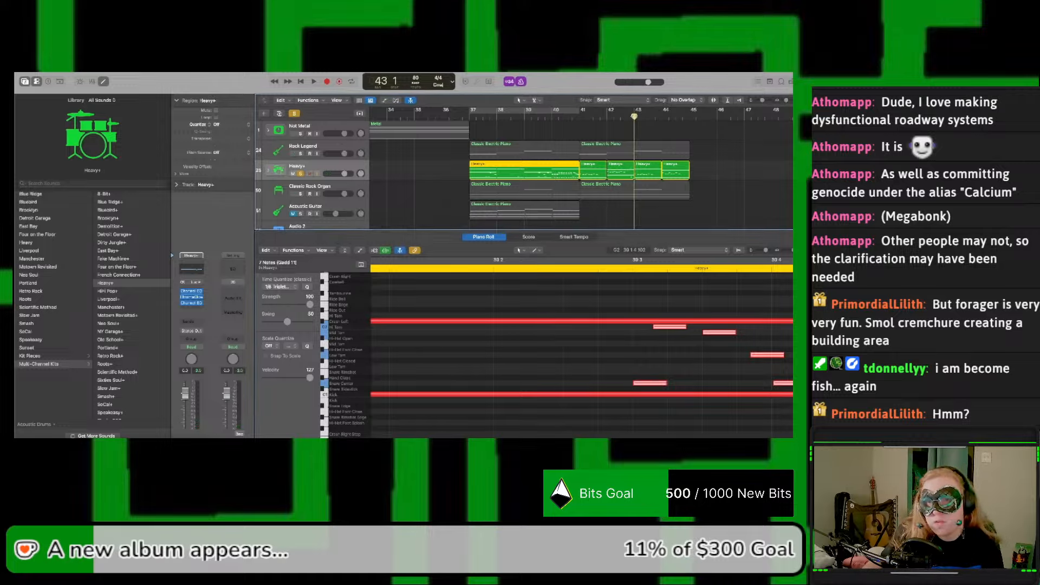
pyautogui.click(651, 115)
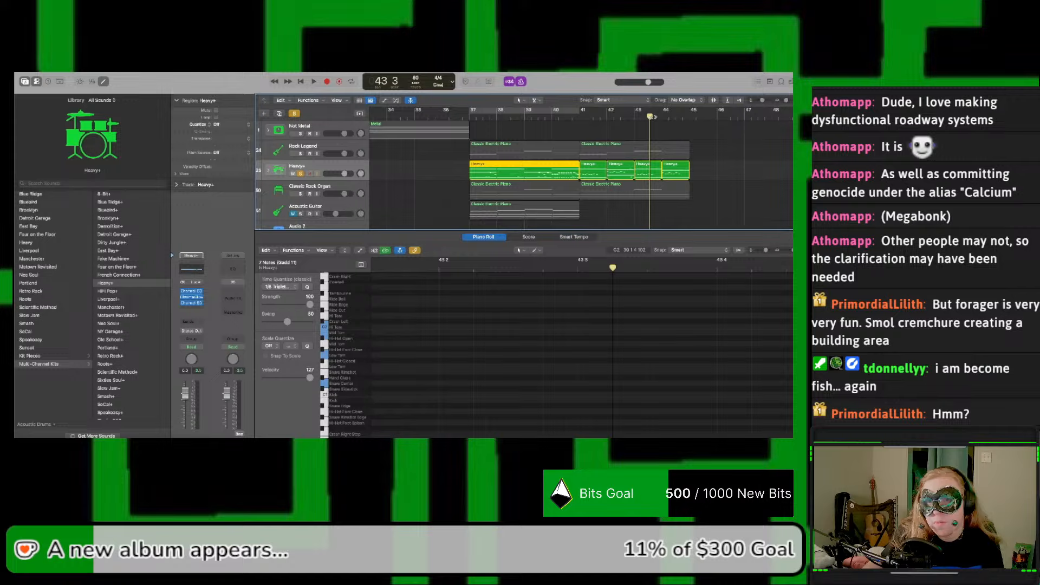
pyautogui.click(654, 116)
pyautogui.click(644, 169)
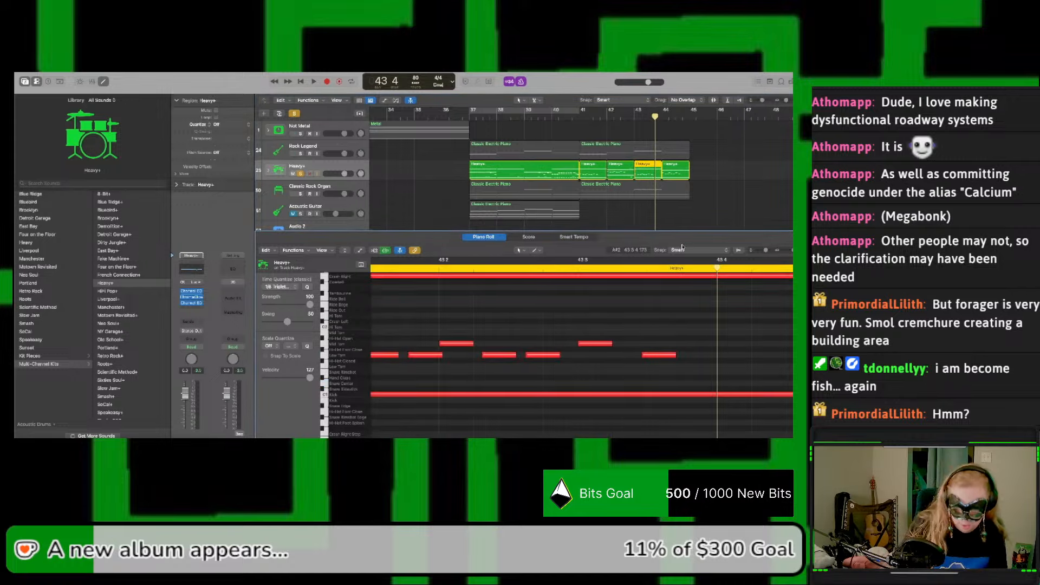
pyautogui.press('super+v')
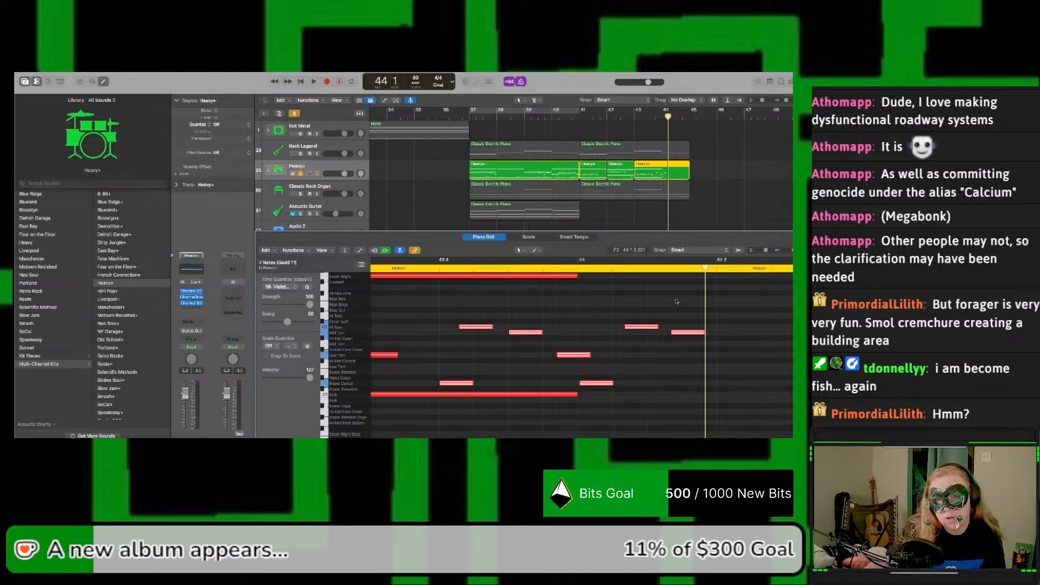
pyautogui.press('space')
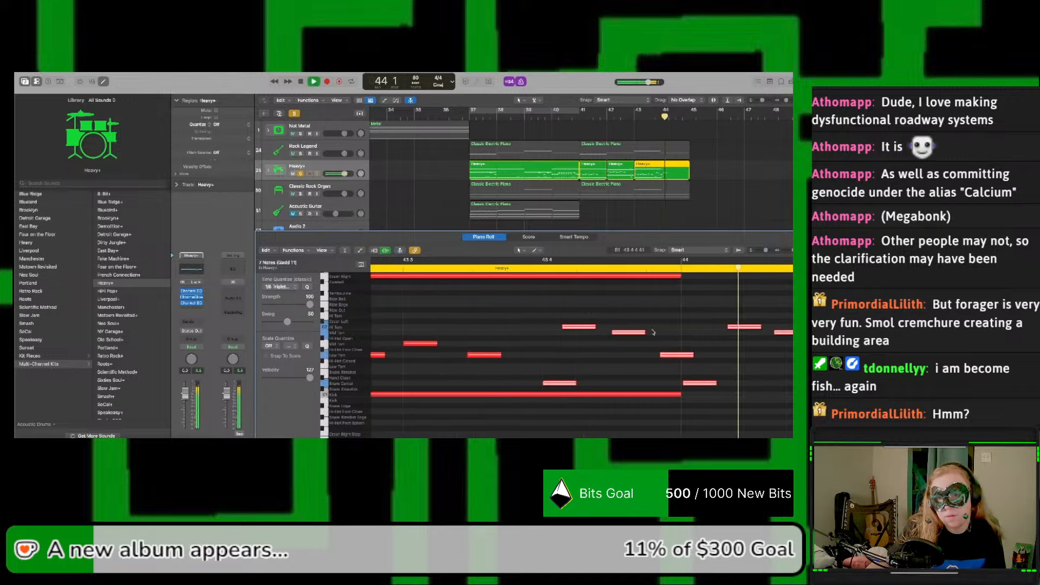
pyautogui.press('space')
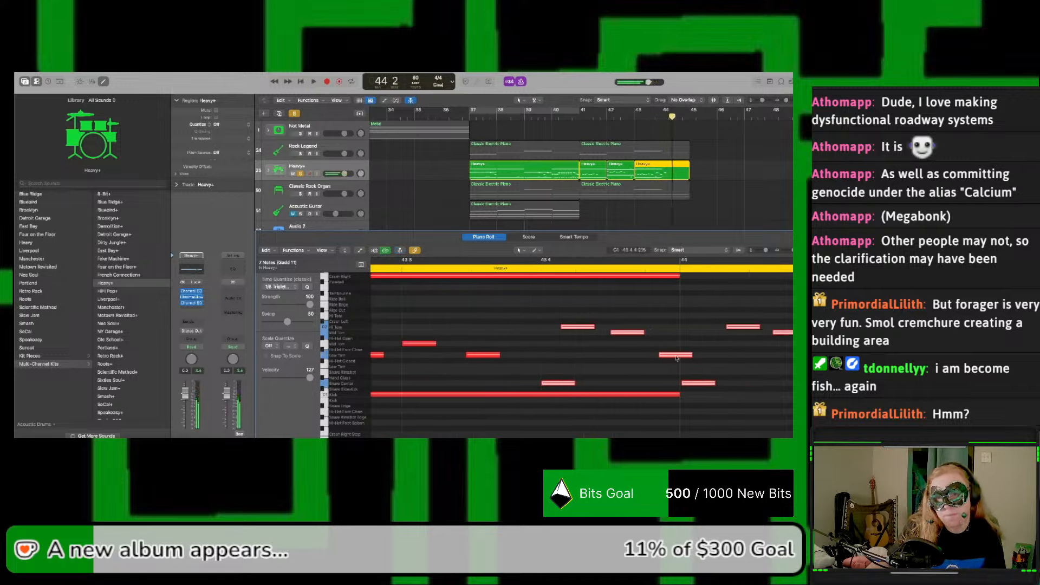
# Step: Try shifting the pasted fill notes earlier in bar 43, and undo both the shift and the paste
pyautogui.moveTo(669, 359); pyautogui.dragTo(604, 356)
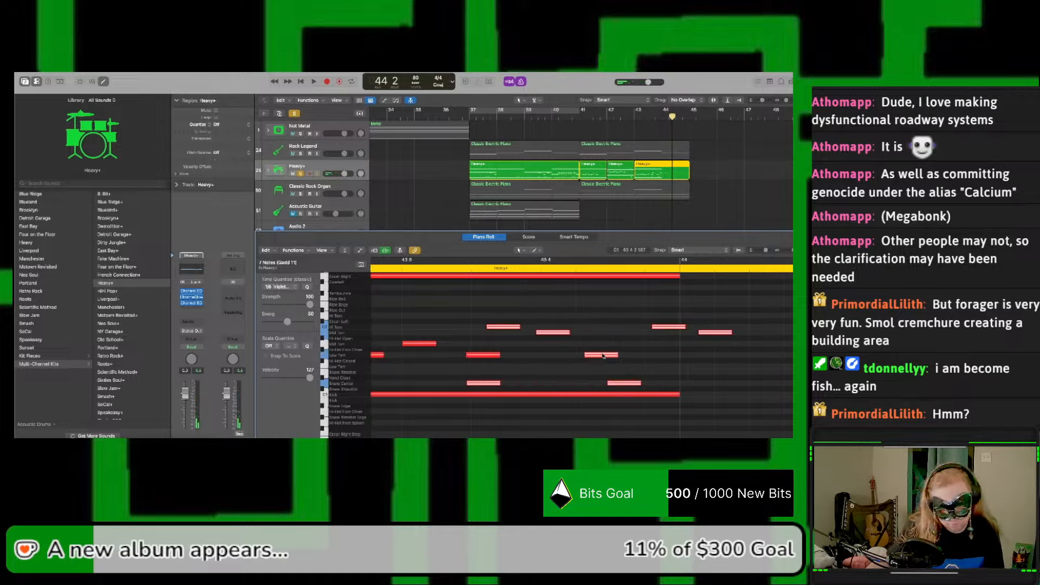
pyautogui.press('super+z')
pyautogui.press('super+z')
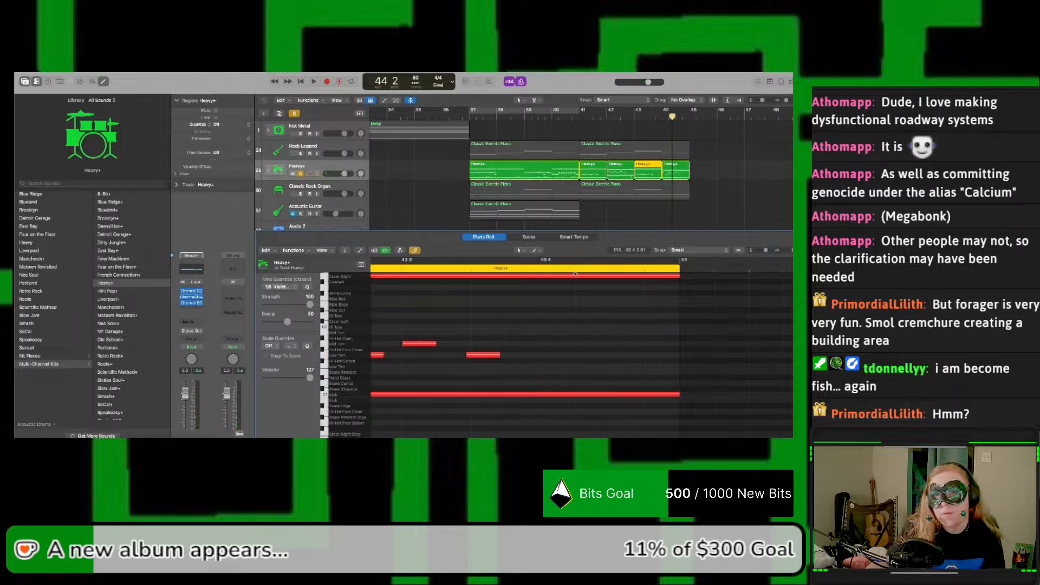
# Step: Paste the copied fill notes at beat 3 of the bar 43 region and play them
pyautogui.click(647, 116)
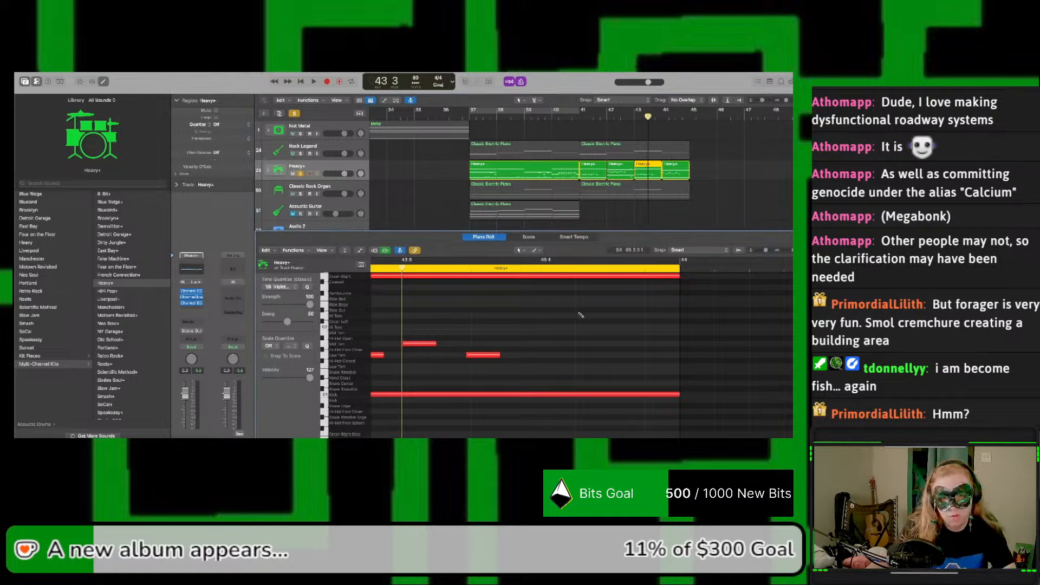
pyautogui.press('super+a')
pyautogui.press('space')
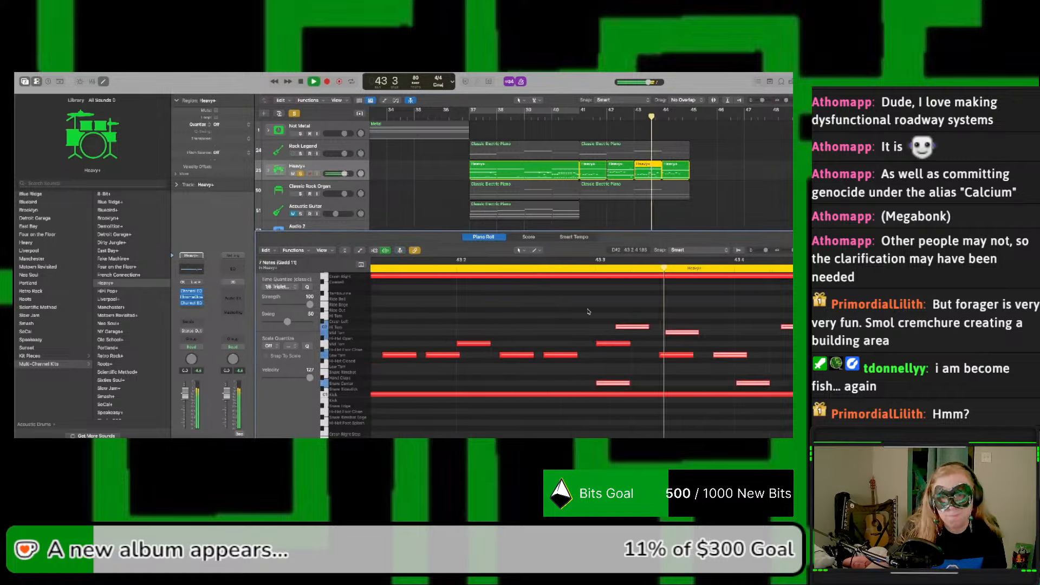
pyautogui.press('space')
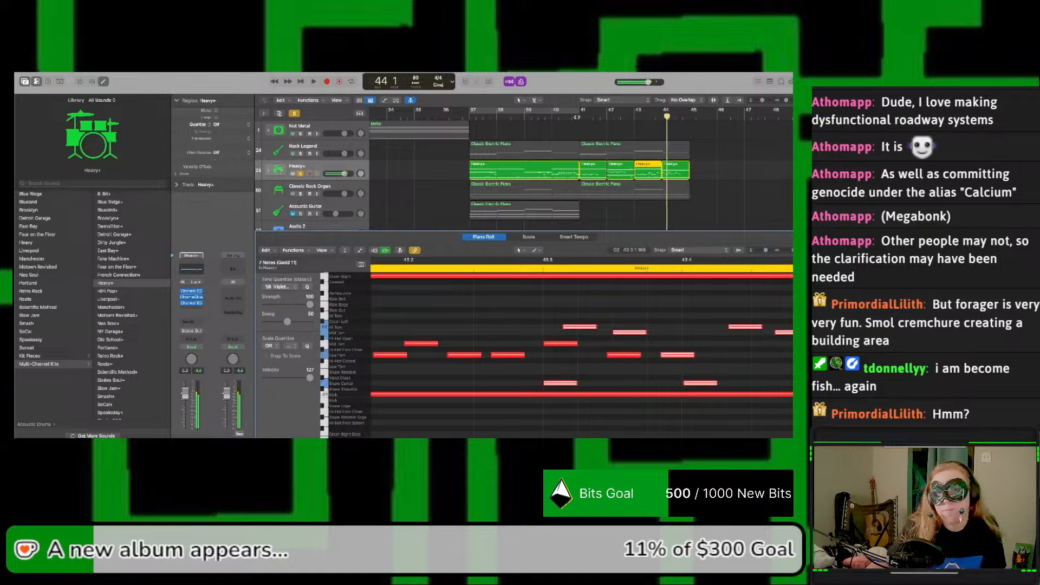
# Step: Play the drums from just before bar 41, delete the bar 43 region, and undo the deletion and the fill paste
pyautogui.click(577, 117)
pyautogui.press('space')
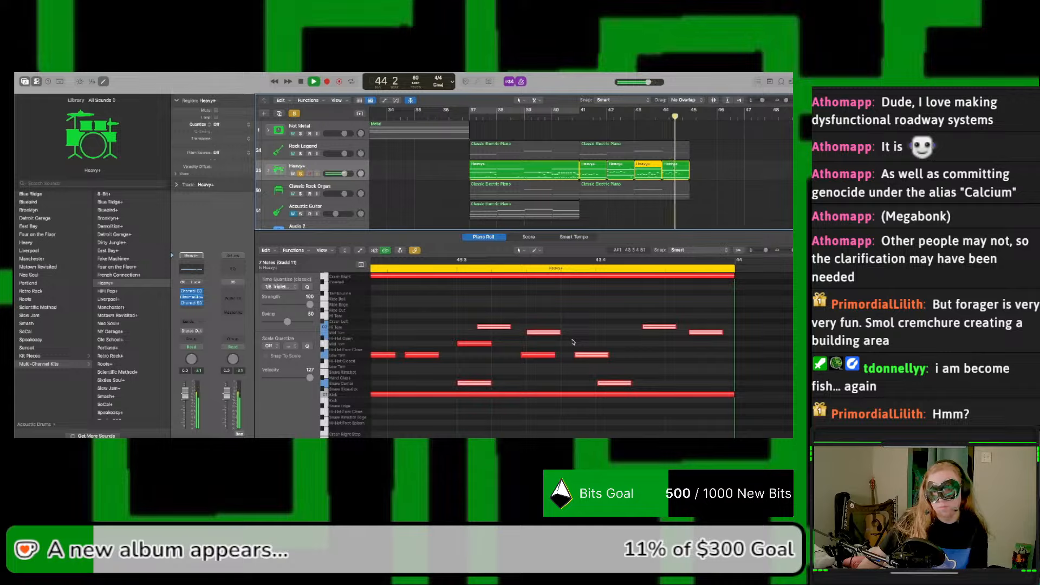
pyautogui.press('space')
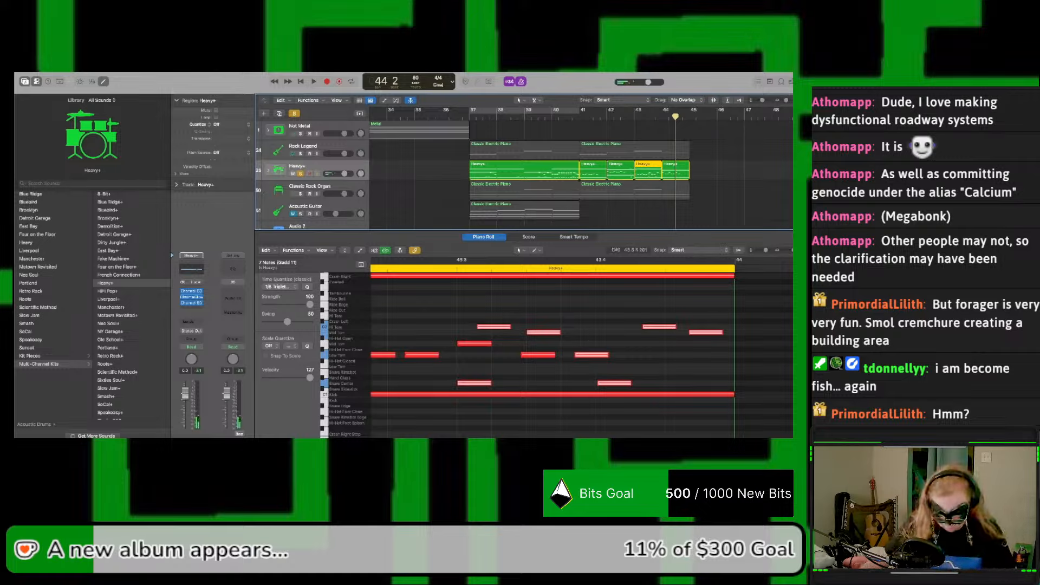
pyautogui.press('Delete')
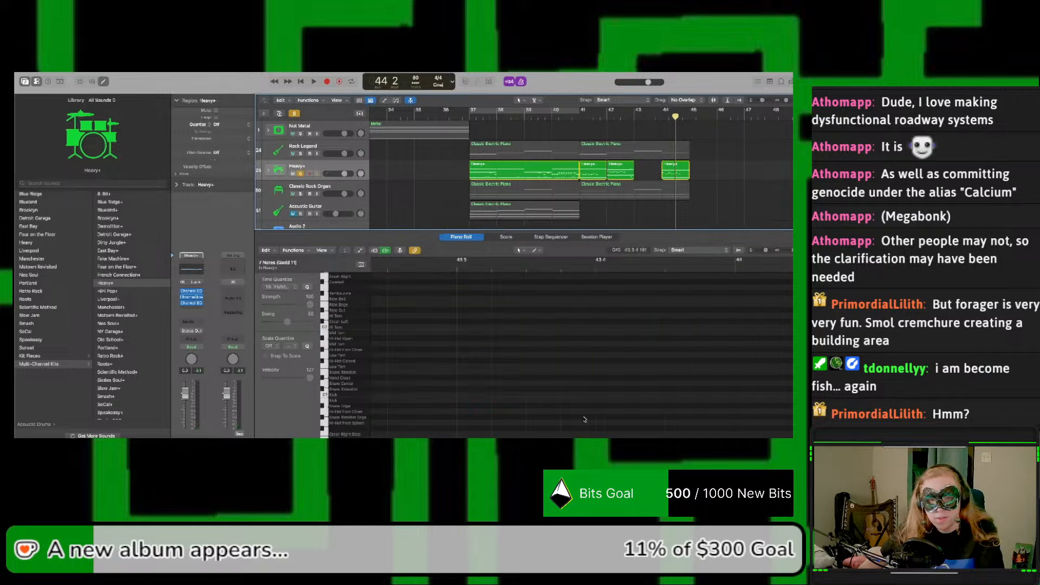
pyautogui.press('super+z')
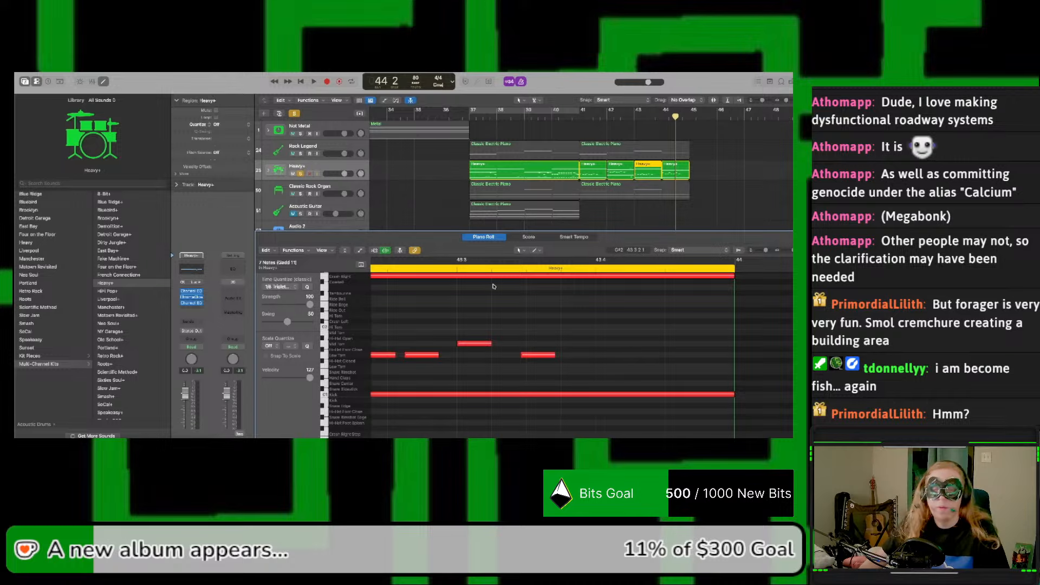
# Step: Examine the tom pattern in the bar 43 region, and open and play the bar 41 region from its start
pyautogui.hscroll(-5, 493, 286)
pyautogui.hscroll(6, 494, 286)
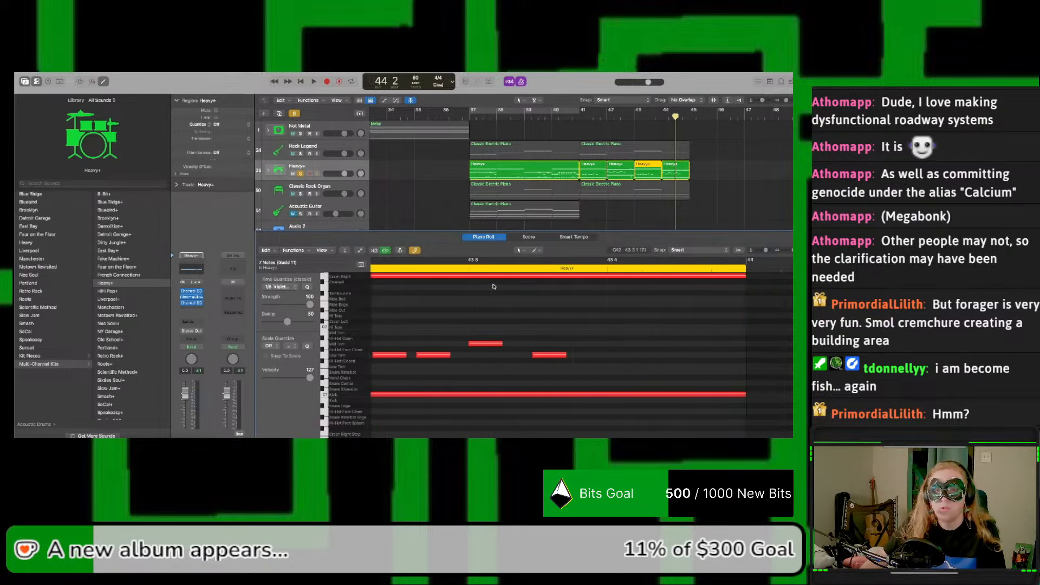
pyautogui.click(603, 349)
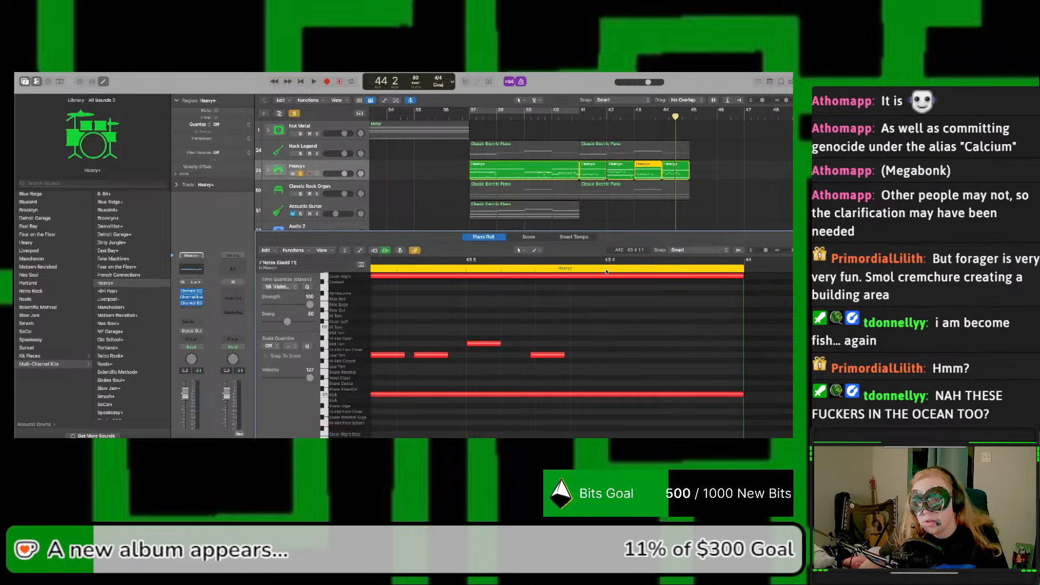
pyautogui.scroll(1, 603, 349)
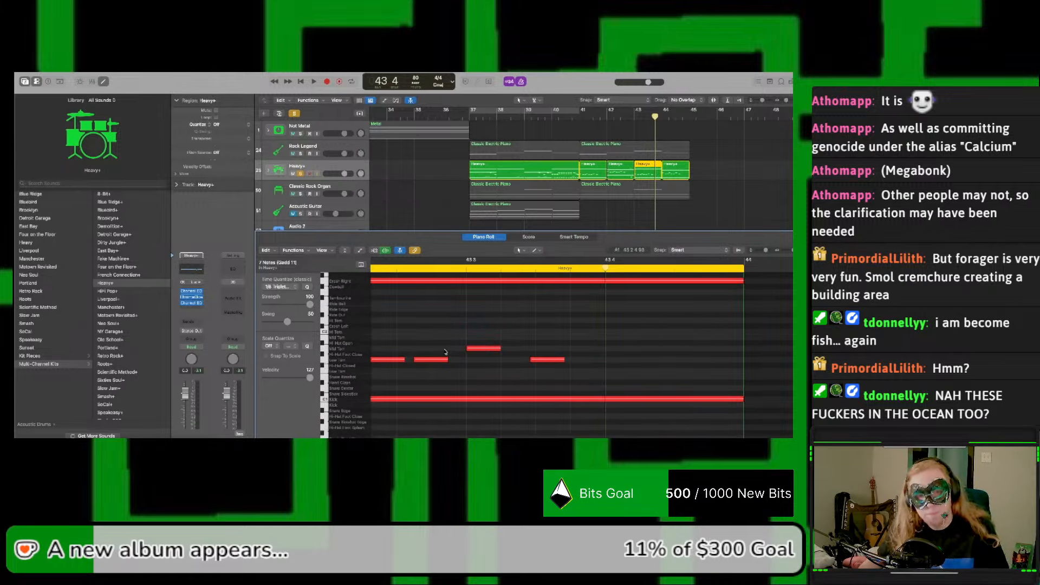
pyautogui.hscroll(-5, 445, 353)
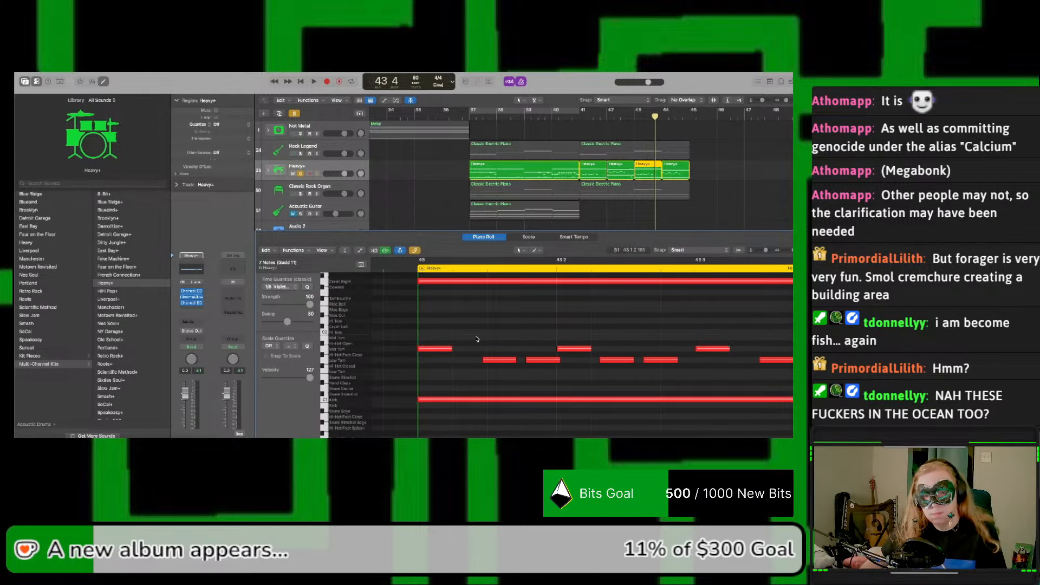
pyautogui.click(588, 171)
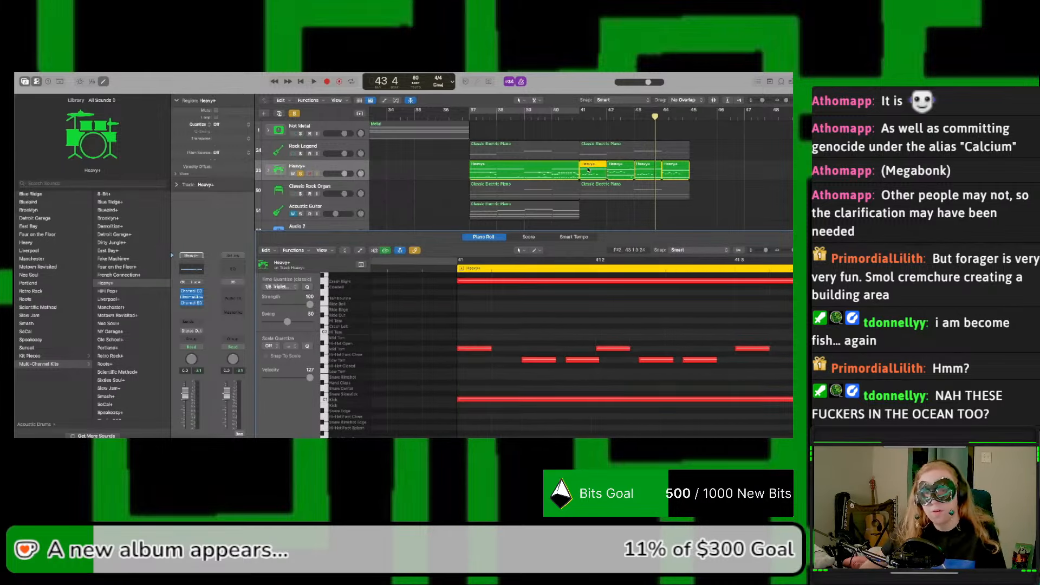
pyautogui.click(582, 116)
pyautogui.press('space')
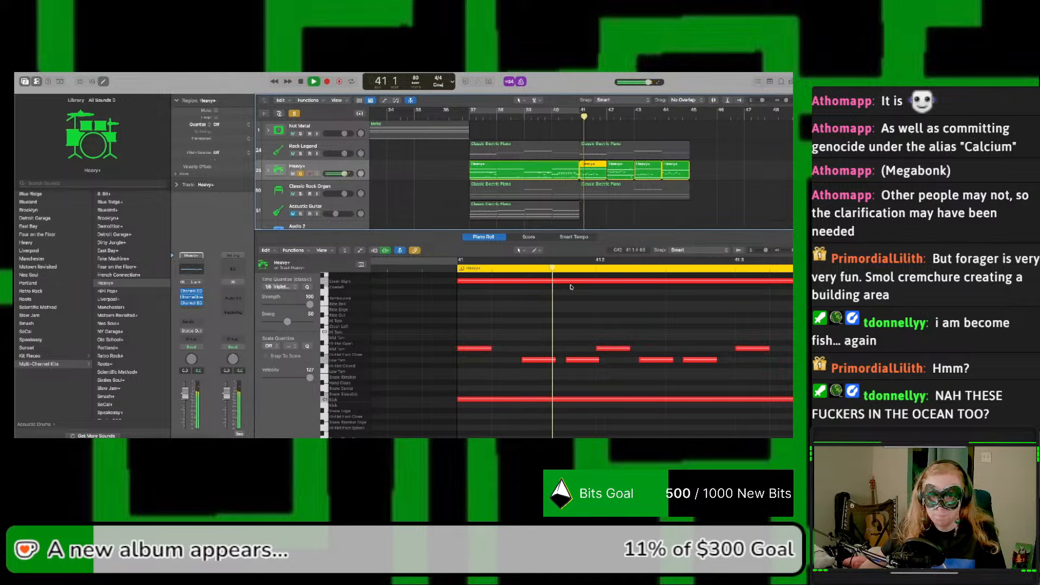
pyautogui.press('space')
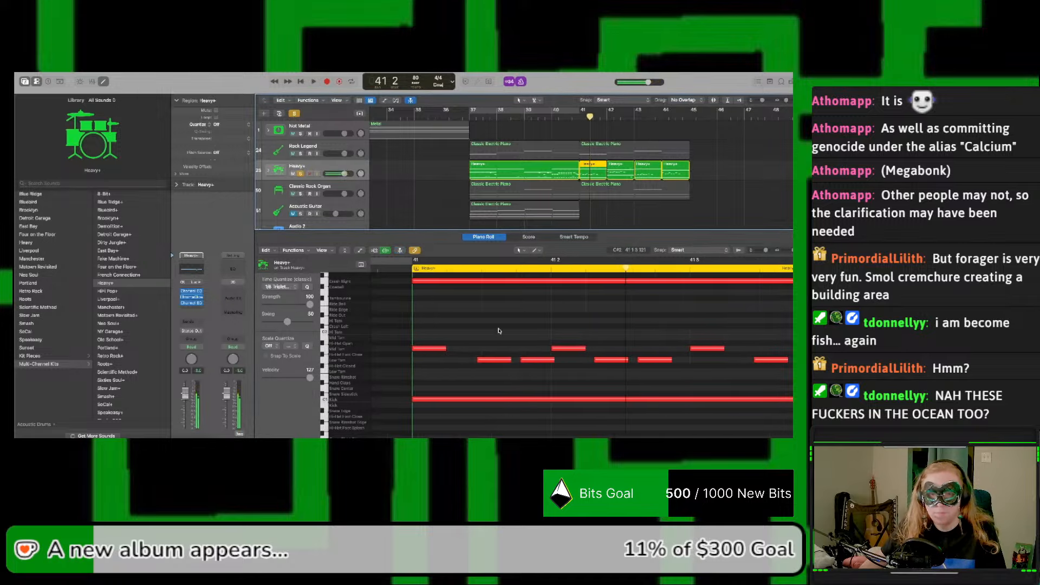
# Step: Copy the Mid Tom note on beat 2 of bar 41 to the Snare Center lane and play the passage
pyautogui.click(558, 348)
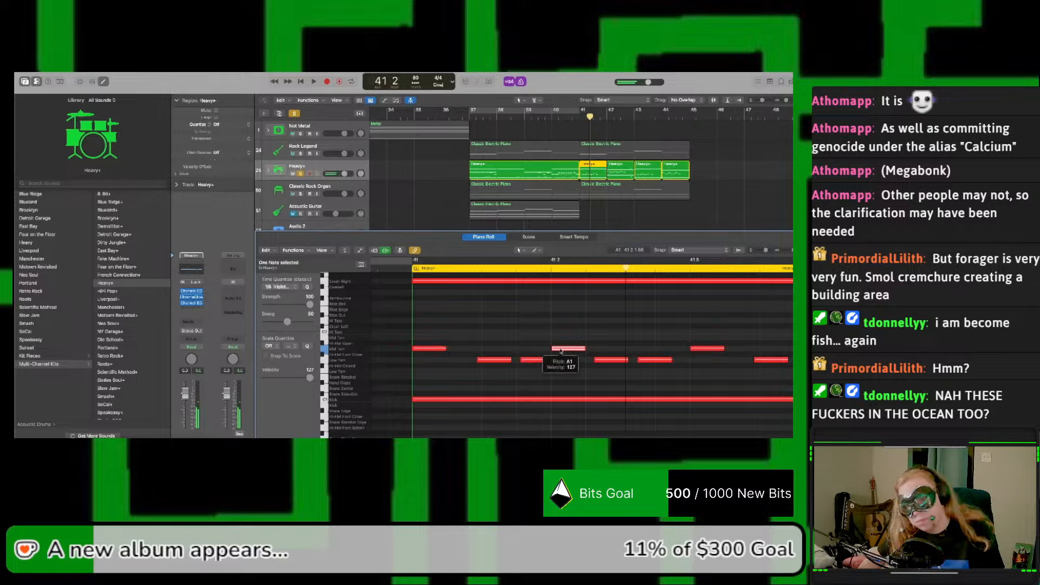
pyautogui.moveTo(561, 351); pyautogui.dragTo(561, 388)
pyautogui.press('space')
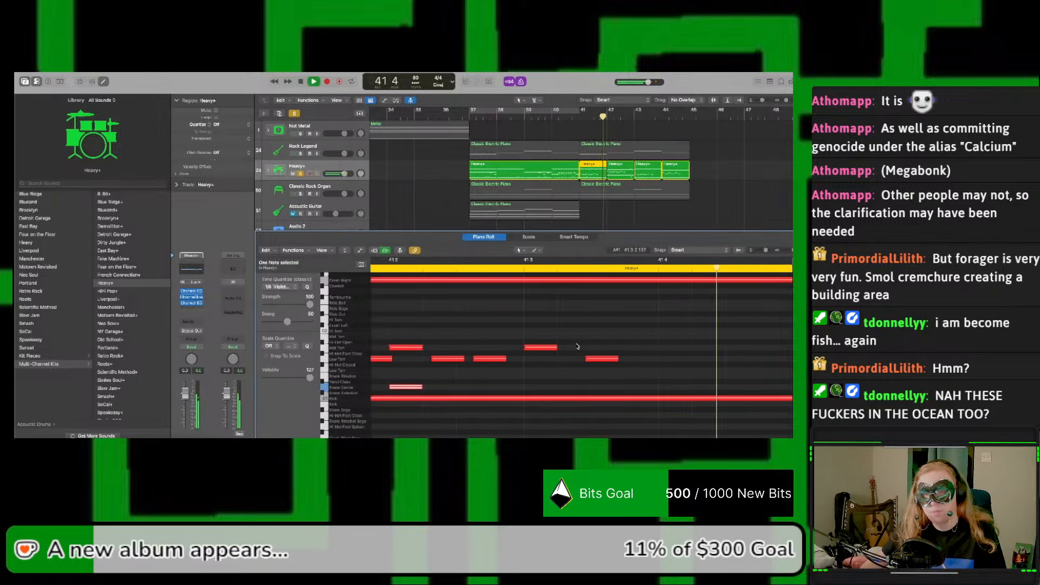
pyautogui.press('space')
pyautogui.hscroll(-1, 592, 159)
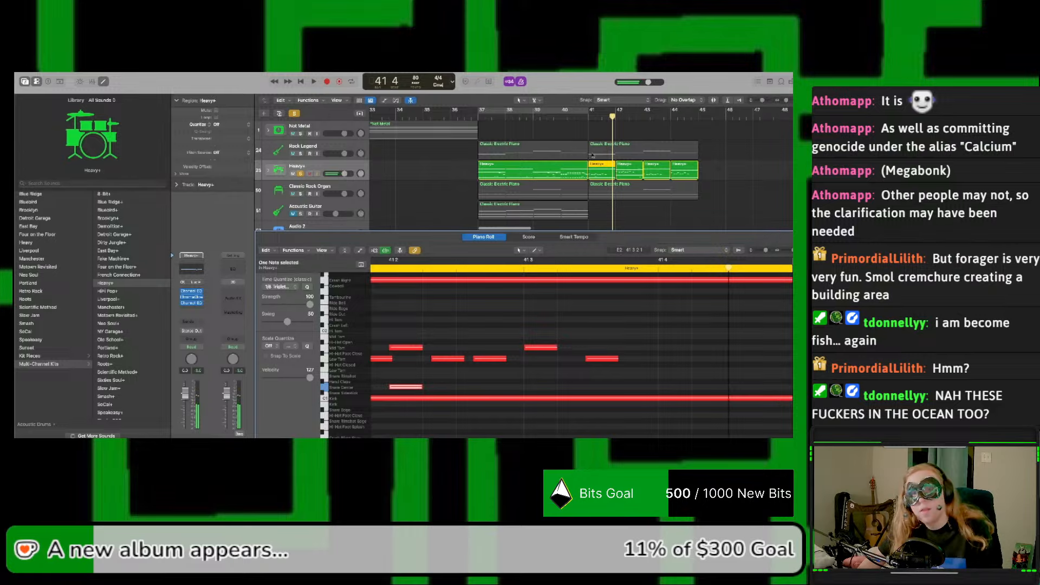
# Step: Open the bar 42 region, copy its three Ride Bell notes and Hi-Hat Foot Splash note, and place the playhead where they start
pyautogui.click(618, 174)
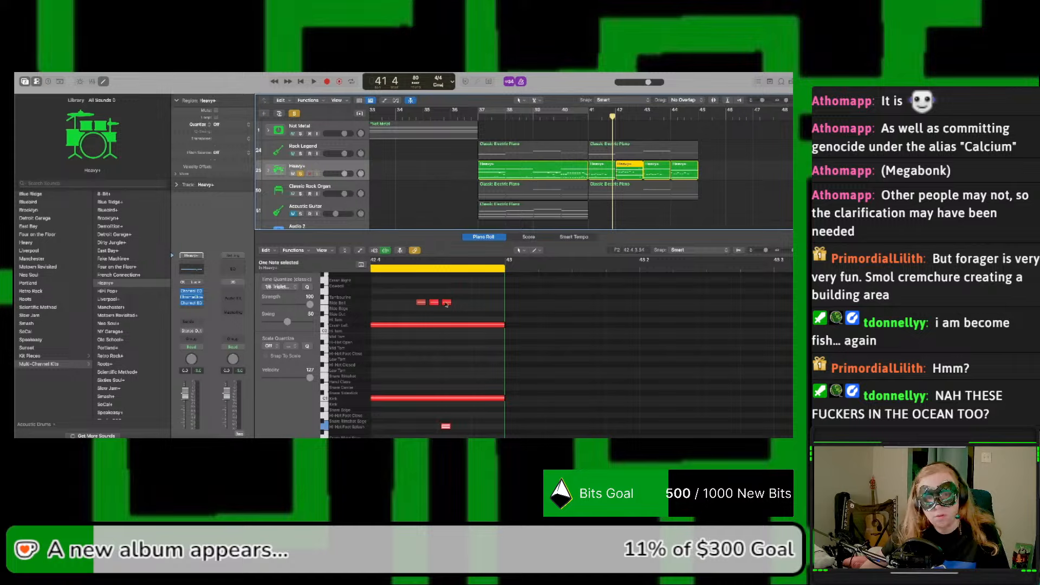
pyautogui.keyDown('shift'); pyautogui.click(436, 303); pyautogui.keyUp('shift')
pyautogui.keyDown('shift'); pyautogui.click(434, 302); pyautogui.keyUp('shift')
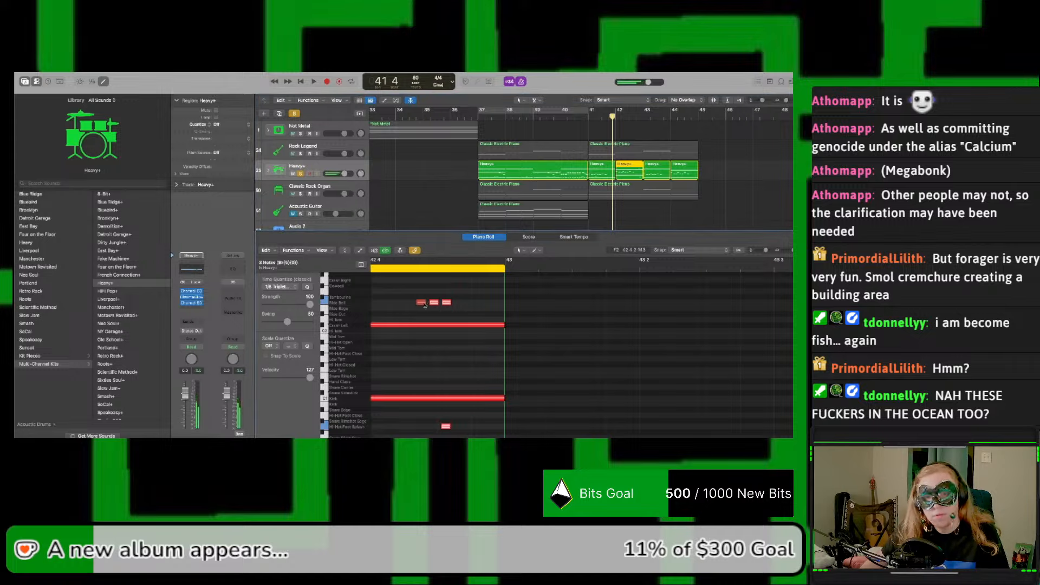
pyautogui.keyDown('shift'); pyautogui.click(422, 302); pyautogui.keyUp('shift')
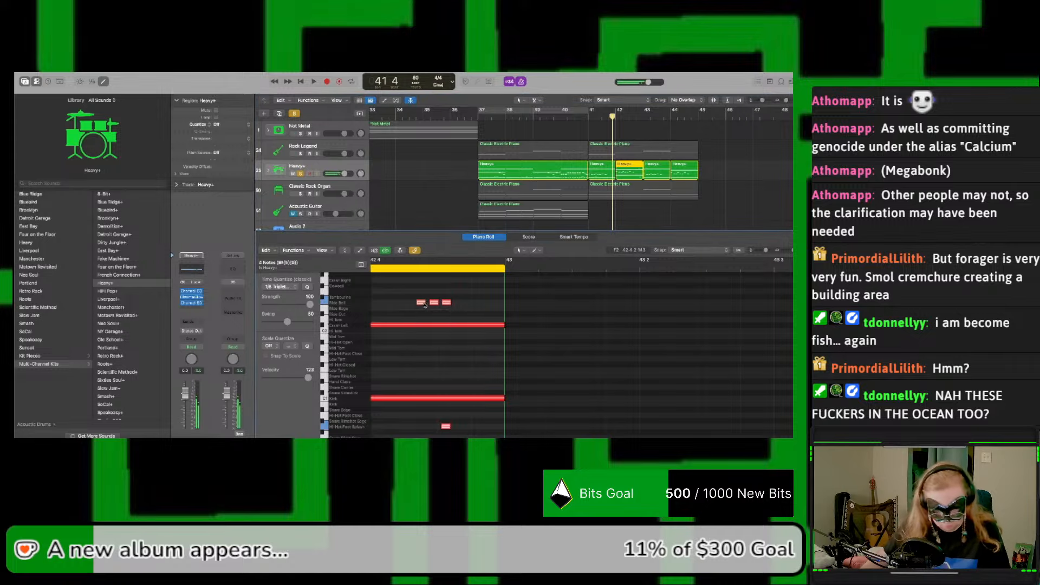
pyautogui.click(417, 268)
pyautogui.moveTo(418, 268); pyautogui.dragTo(416, 268)
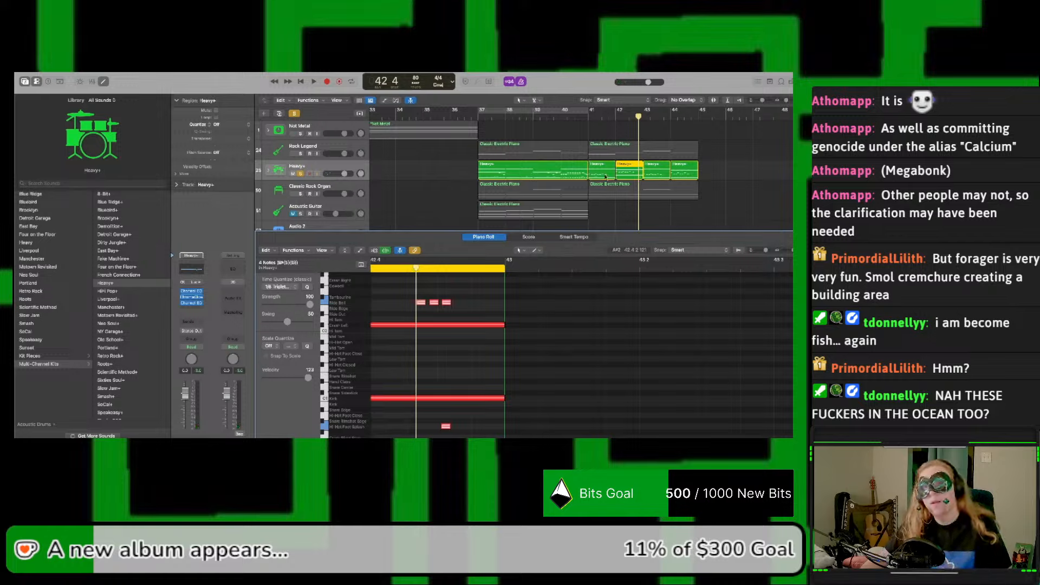
# Step: Copy the bar 41 Heavy+ region over bars 42 to 44
pyautogui.click(604, 176)
pyautogui.moveTo(604, 176); pyautogui.dragTo(691, 180)
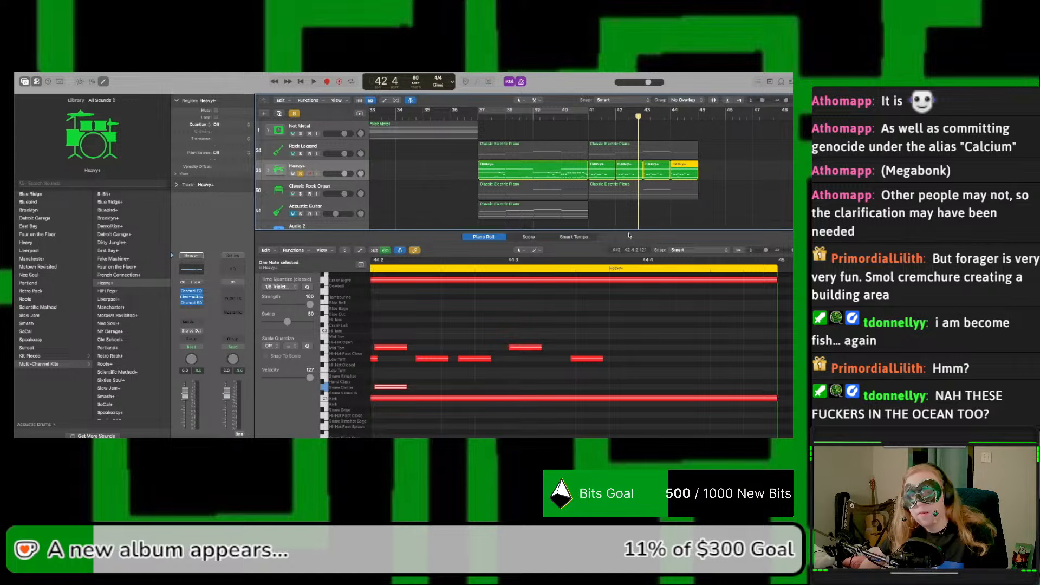
# Step: Paste the copied Ride Bell fill as a separate region at bar 42 and move it past the end of bar 44
pyautogui.press('super+v')
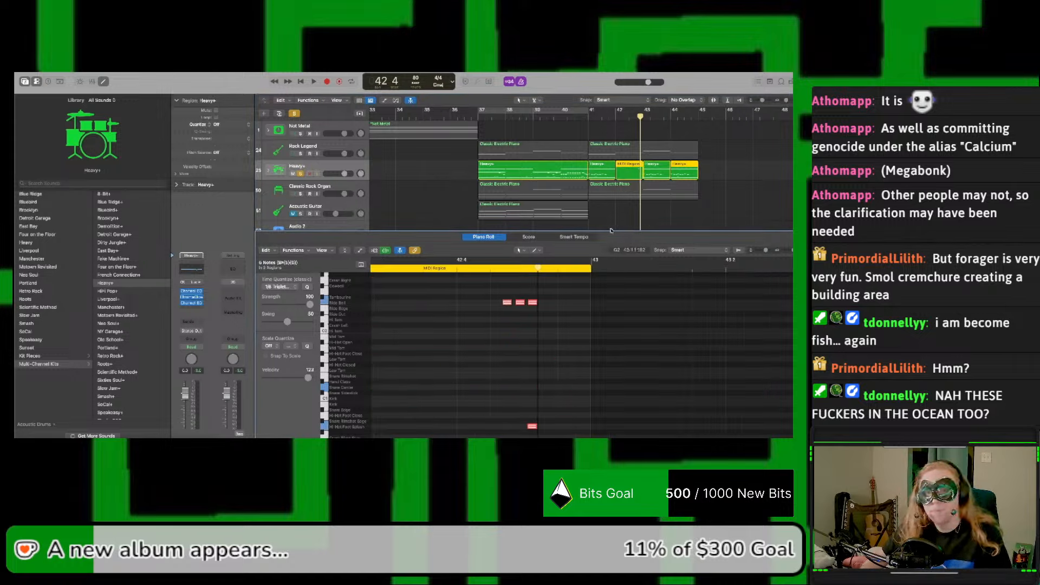
pyautogui.hscroll(-5, 599, 262)
pyautogui.click(628, 174)
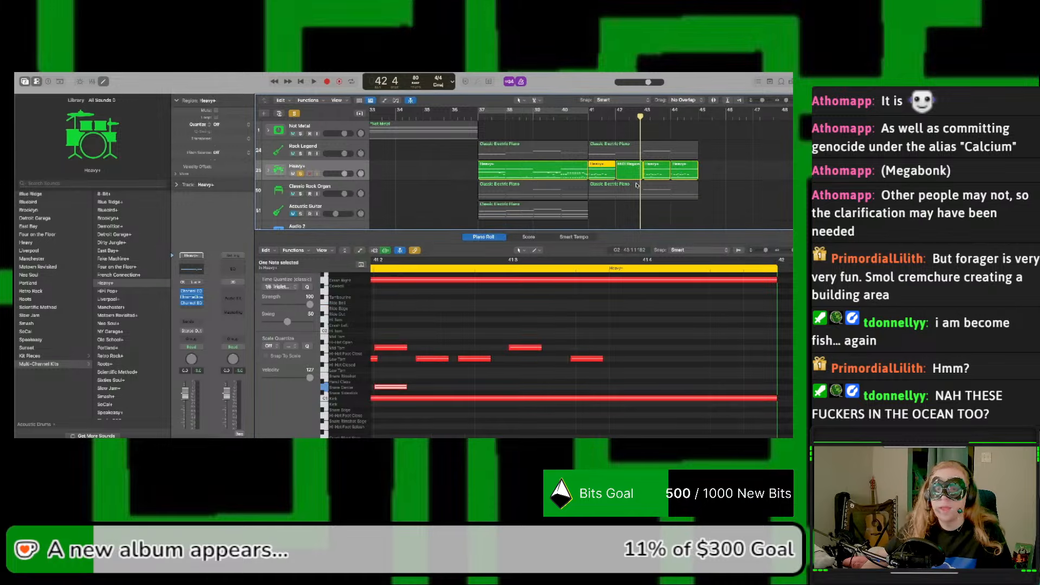
pyautogui.moveTo(632, 174); pyautogui.dragTo(727, 175)
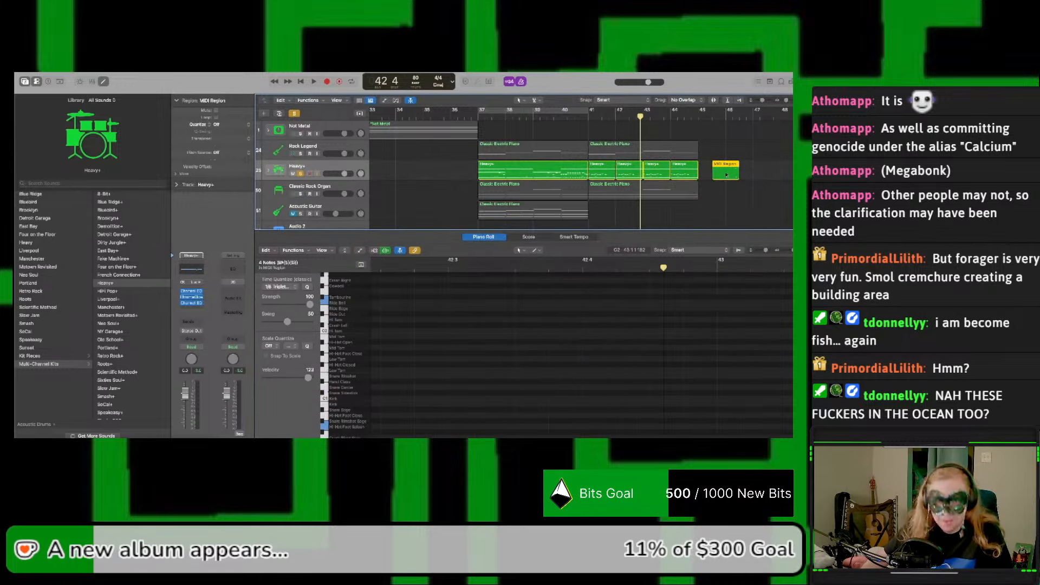
# Step: Cancel splitting the bar 42 region, join it with the separate fill region, and undo the join
pyautogui.click(624, 174)
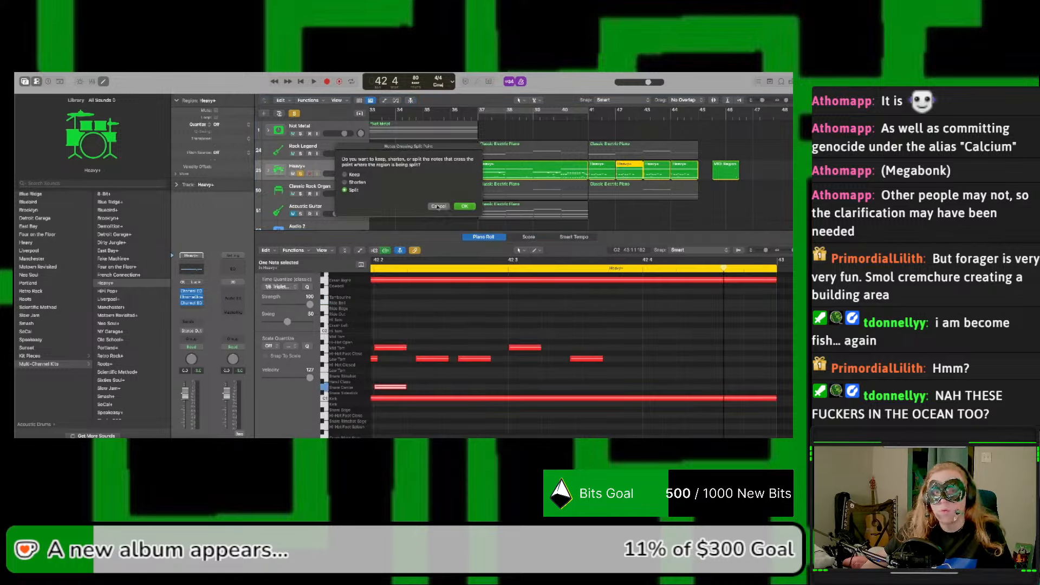
pyautogui.click(439, 207)
pyautogui.keyDown('shift'); pyautogui.click(719, 178); pyautogui.keyUp('shift')
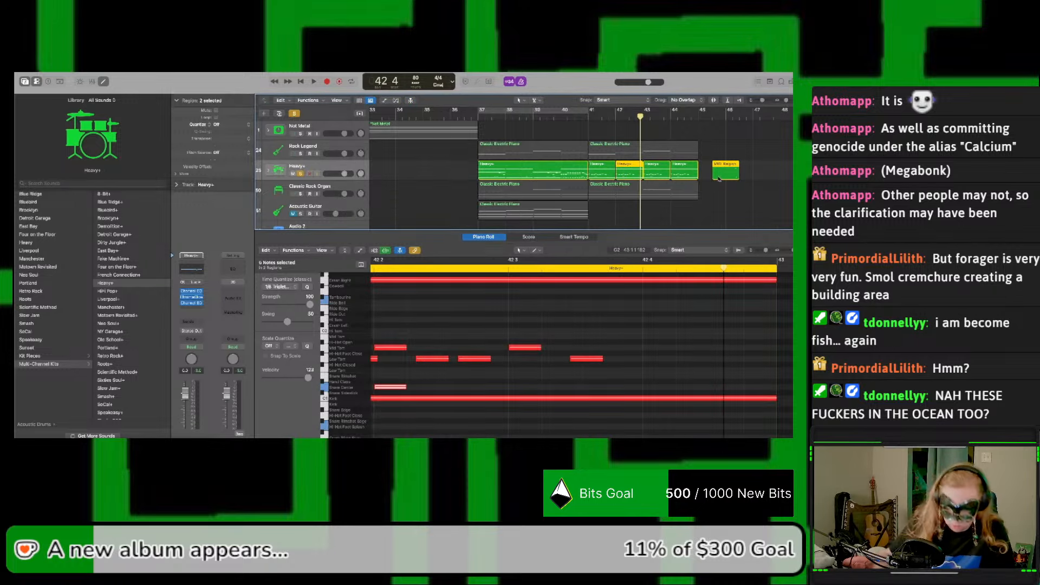
pyautogui.press('super+j')
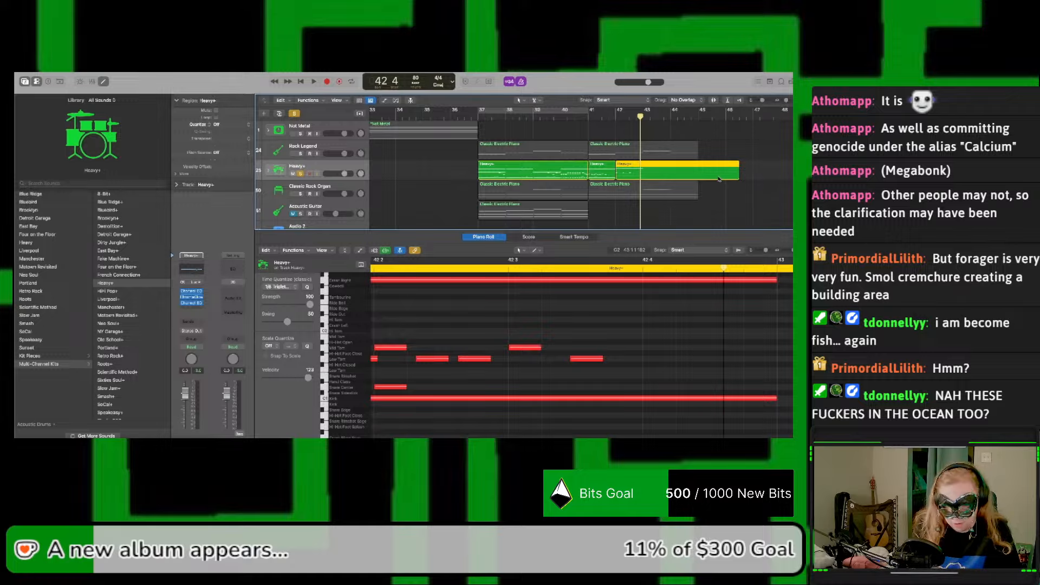
pyautogui.press('super+z')
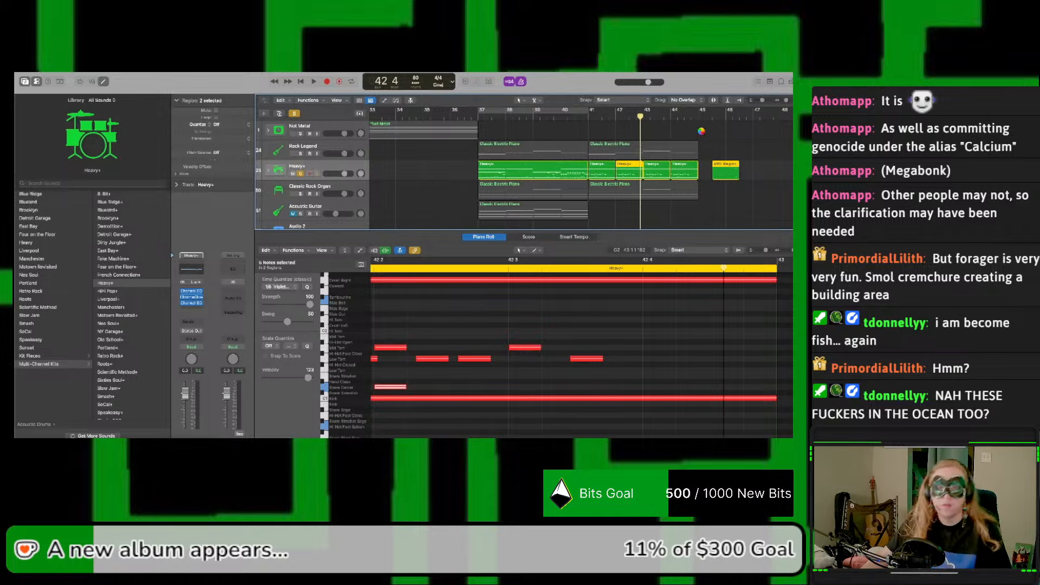
# Step: Copy the fill region to bar 42 on the second Heavy+ track and try to merge it with the bar 42 drum region
pyautogui.click(725, 172)
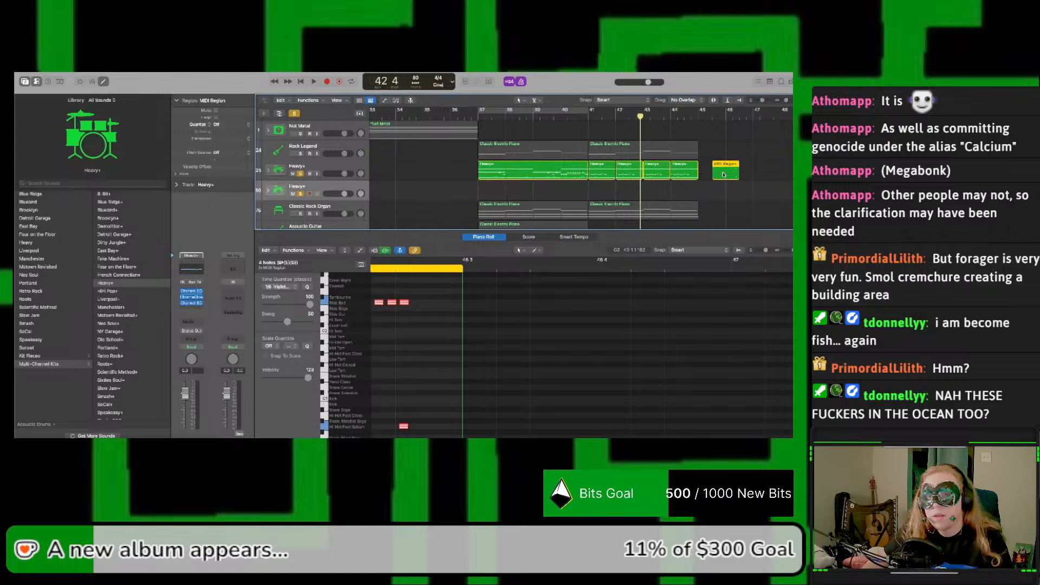
pyautogui.moveTo(723, 174); pyautogui.dragTo(633, 182)
pyautogui.keyDown('shift'); pyautogui.click(633, 177); pyautogui.keyUp('shift')
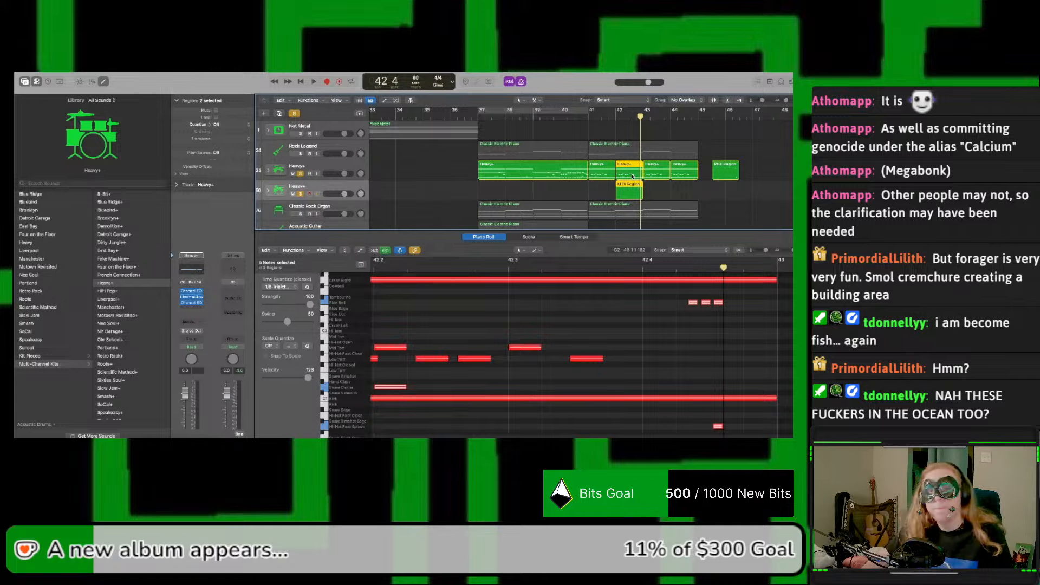
pyautogui.rightClick(630, 189)
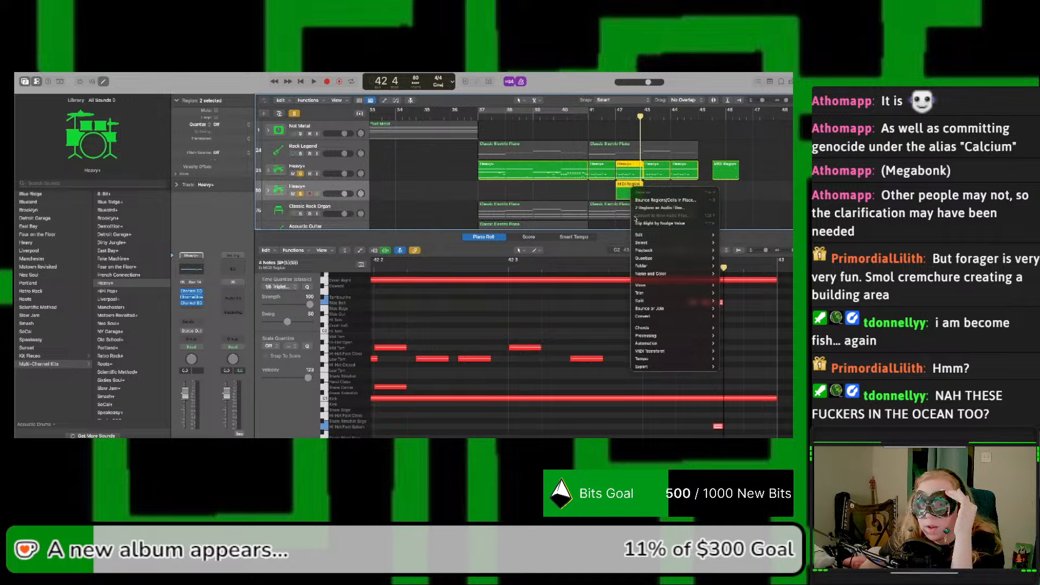
pyautogui.click(604, 199)
pyautogui.moveTo(629, 193); pyautogui.dragTo(630, 176)
pyautogui.click(636, 192)
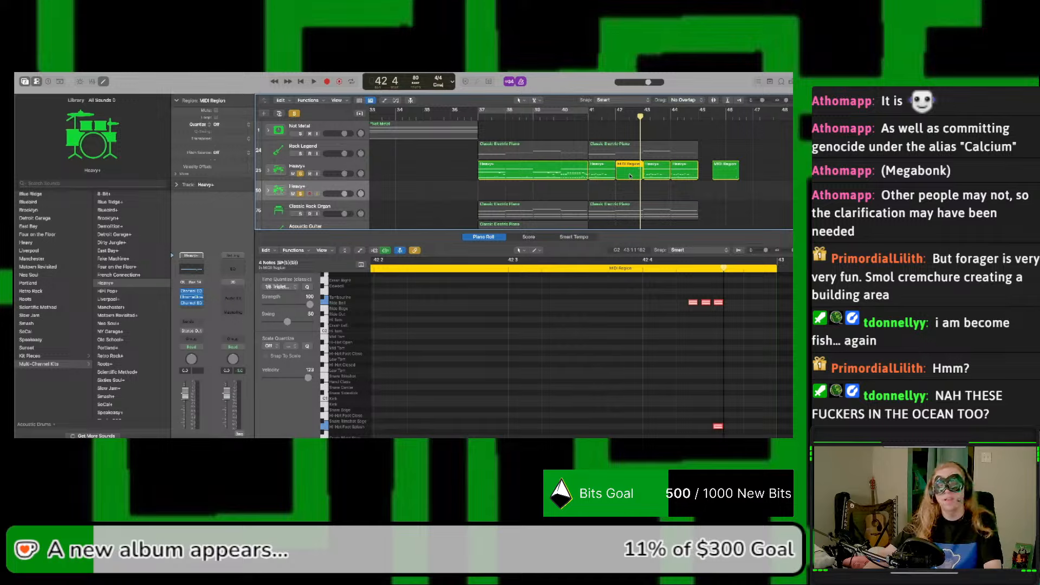
pyautogui.moveTo(630, 177); pyautogui.dragTo(632, 180)
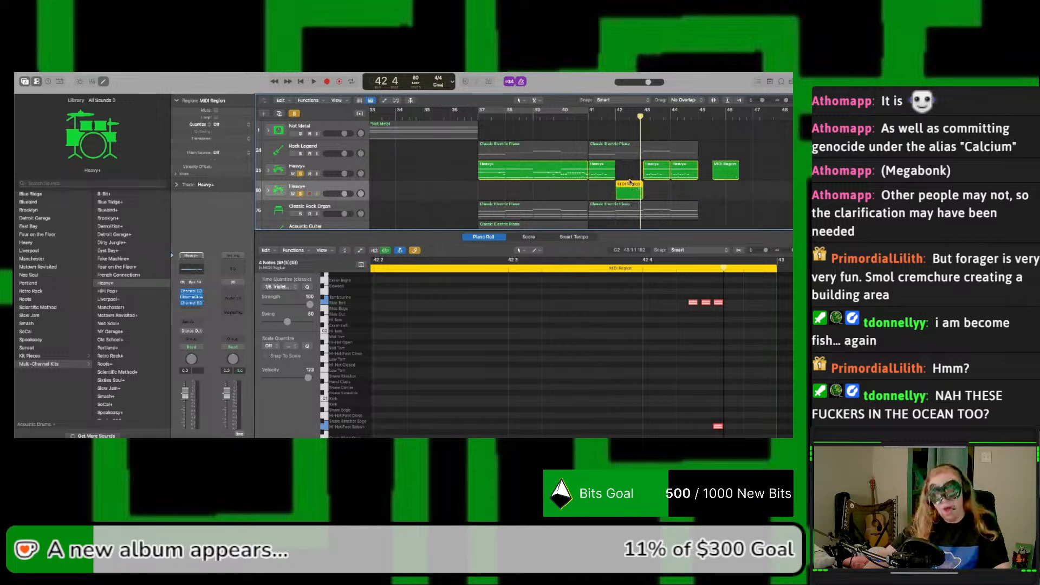
# Step: Undo the fill region's moves, the second Heavy+ track and the pasted fill region
pyautogui.press('super+z')
pyautogui.press('super+z')
pyautogui.press('super+z')
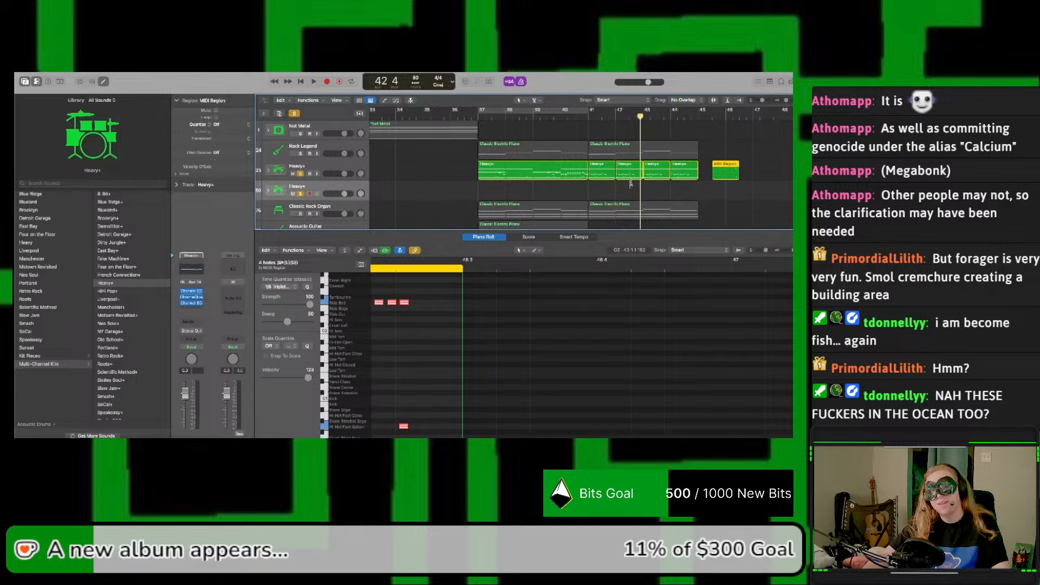
pyautogui.press('super+z')
pyautogui.press('super+z')
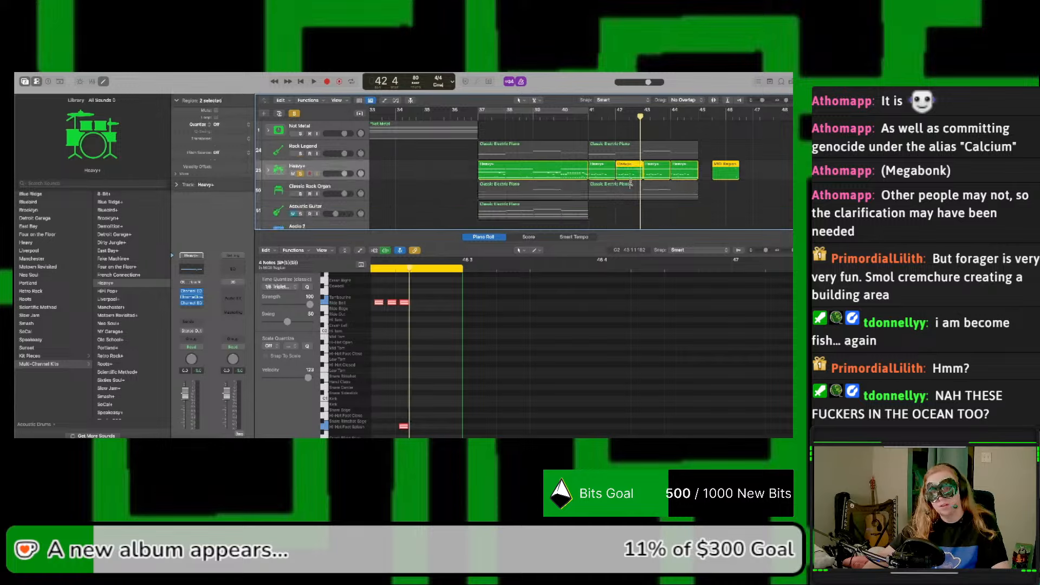
# Step: Place the playhead at beat 4 of bar 41 and paste the copied Ride Bell fill into the bar 41 region
pyautogui.click(616, 116)
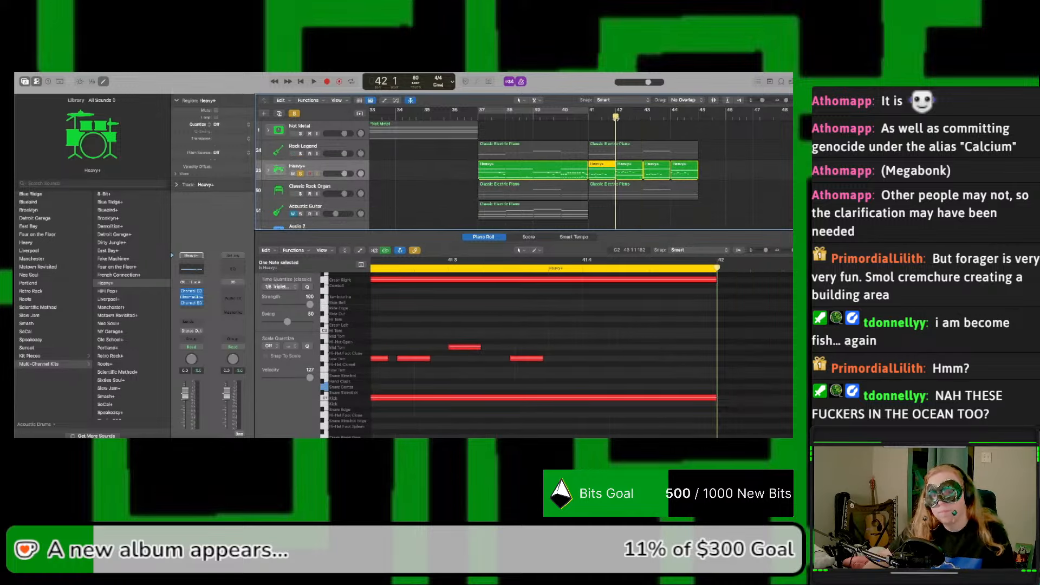
pyautogui.click(593, 238)
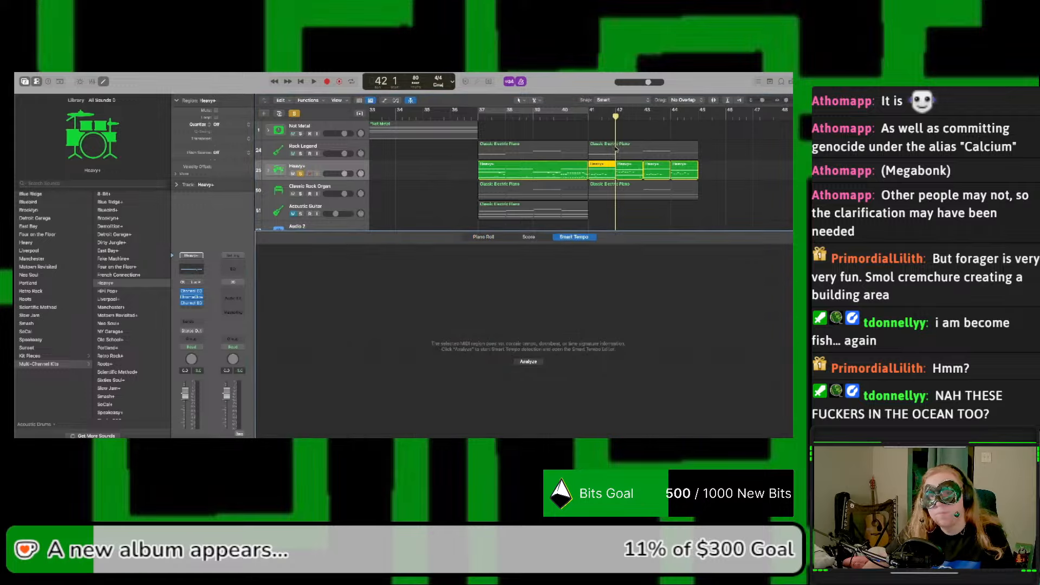
pyautogui.click(611, 117)
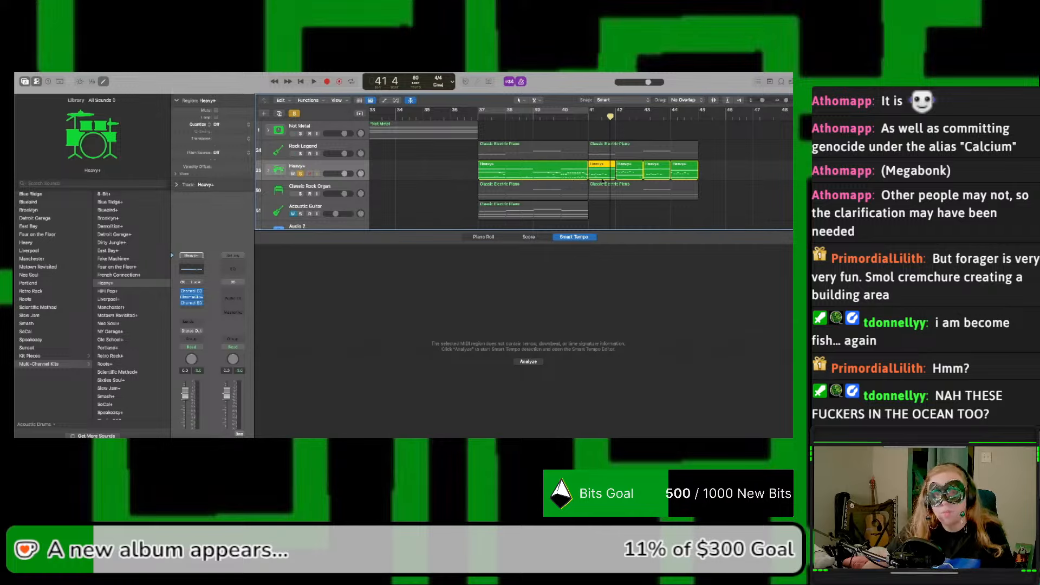
pyautogui.click(492, 238)
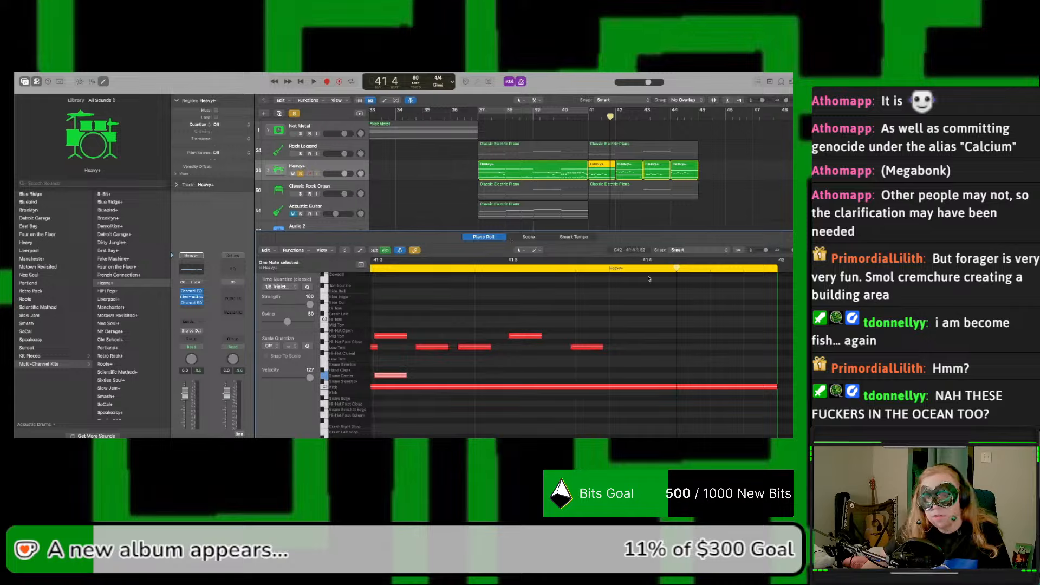
pyautogui.click(652, 299)
pyautogui.press('super+v')
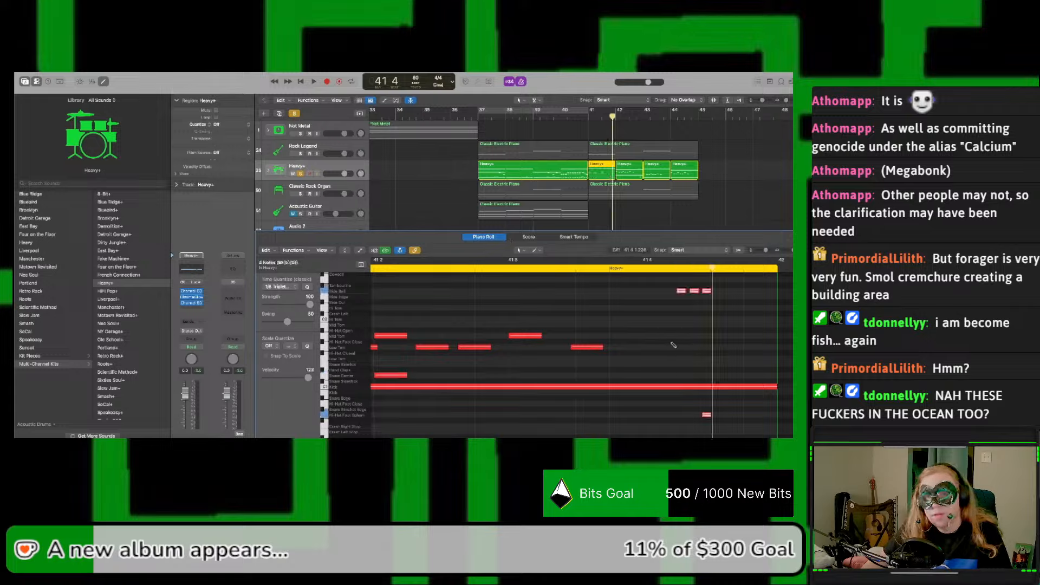
# Step: Play the drums through the pasted fill and delete the fill notes from the bar 41 region
pyautogui.press('space')
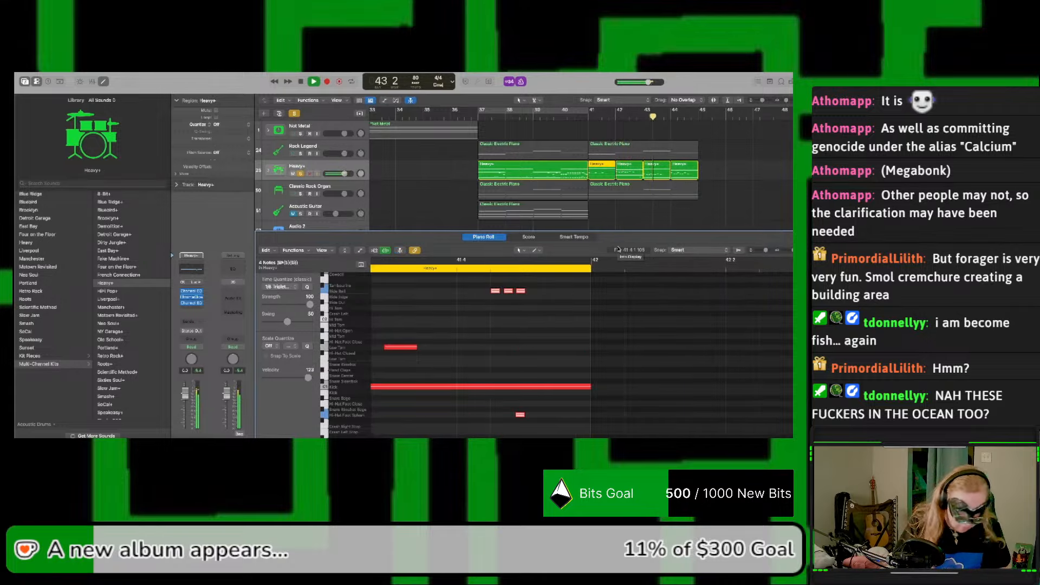
pyautogui.press('space')
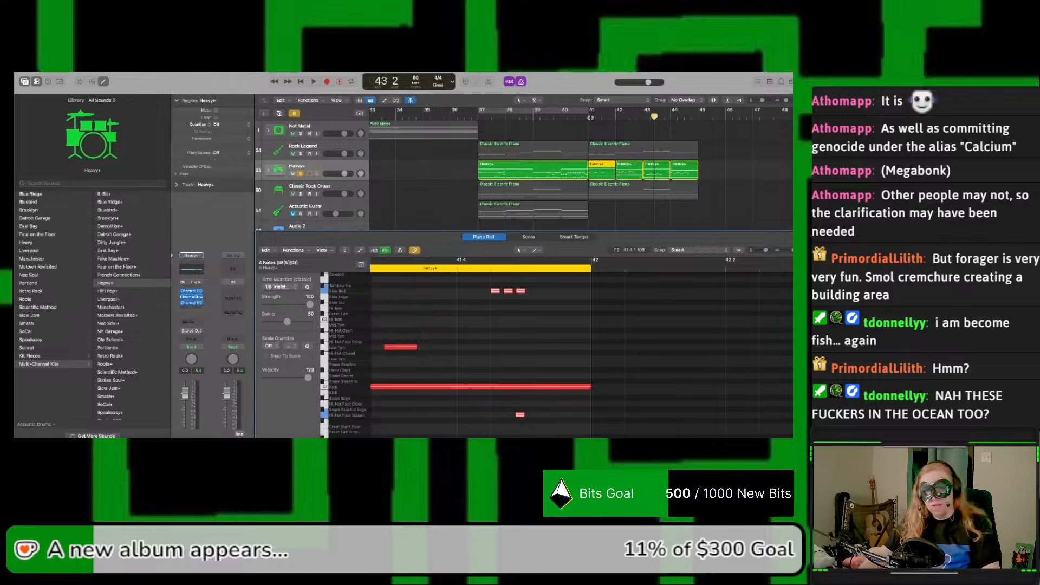
pyautogui.press('space')
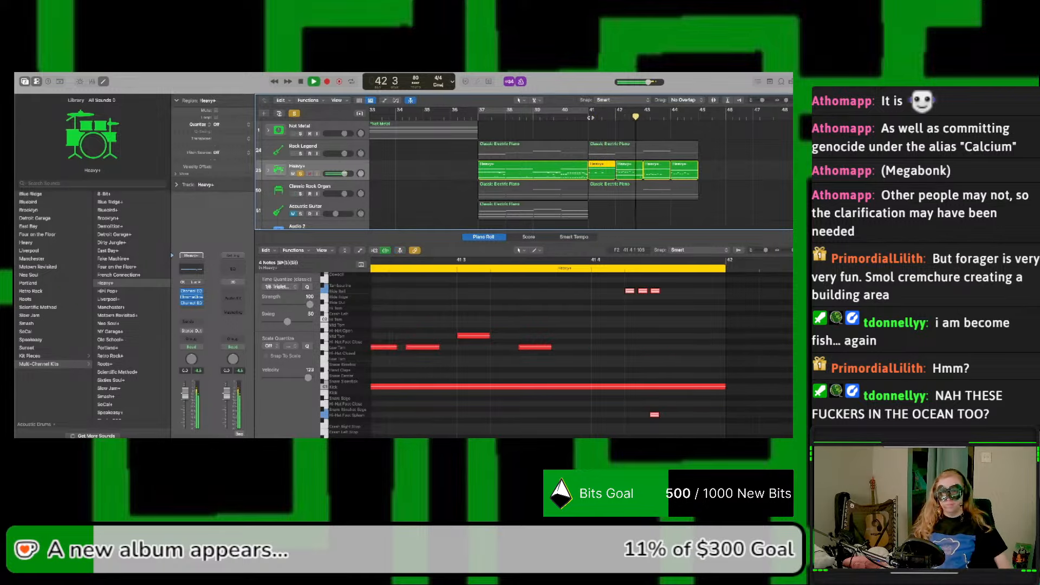
pyautogui.press('space')
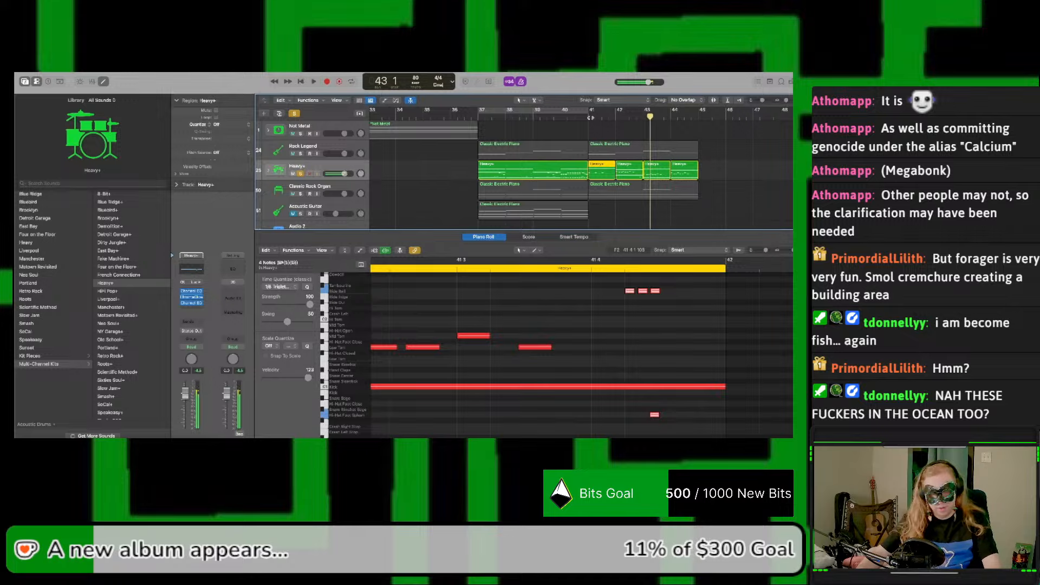
pyautogui.press('Delete')
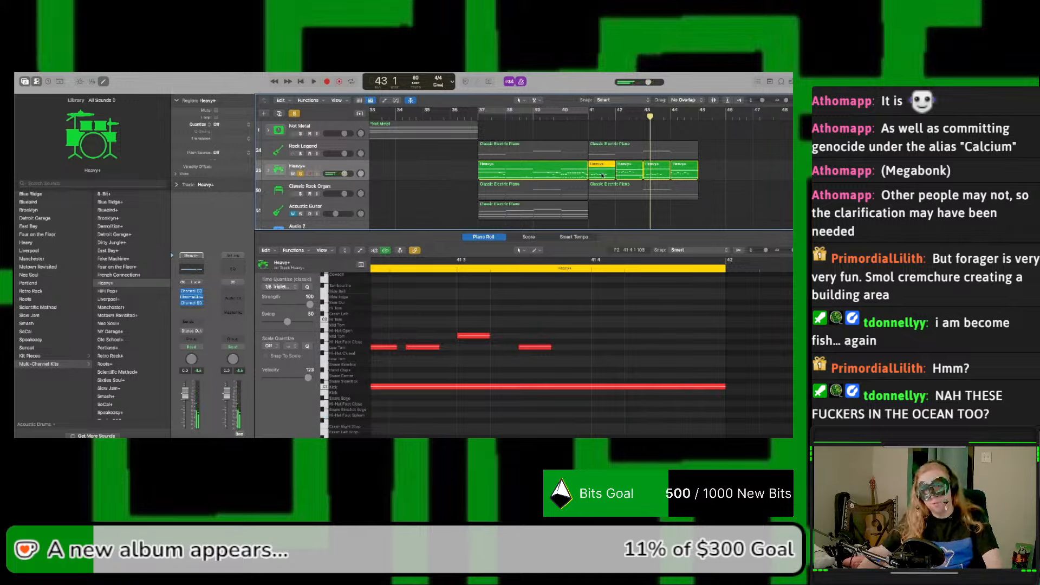
# Step: Undo moving the bar 41 region and place a copy of it at bar 42 instead
pyautogui.moveTo(602, 176); pyautogui.dragTo(632, 181)
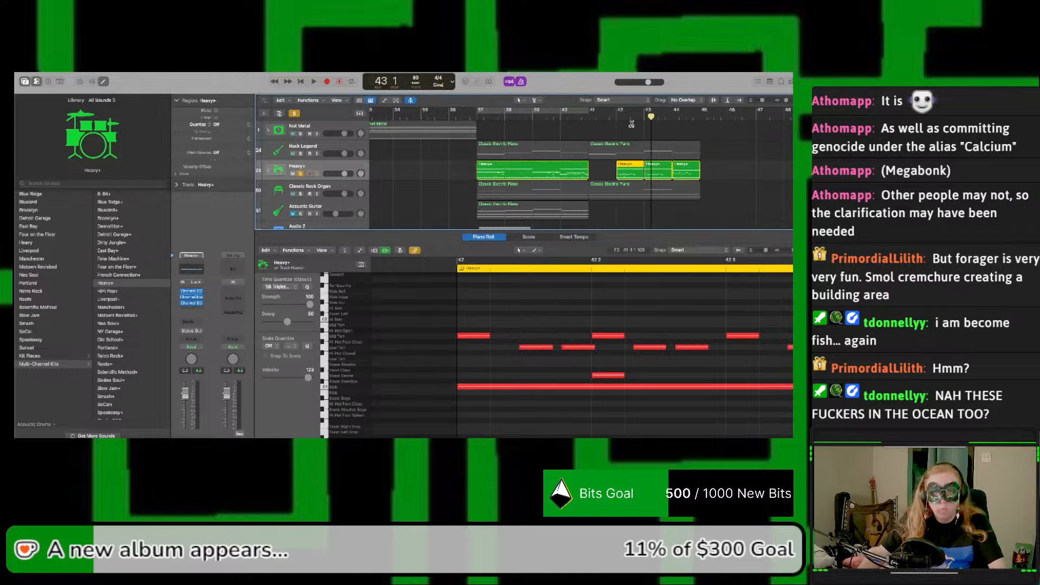
pyautogui.press('super+z')
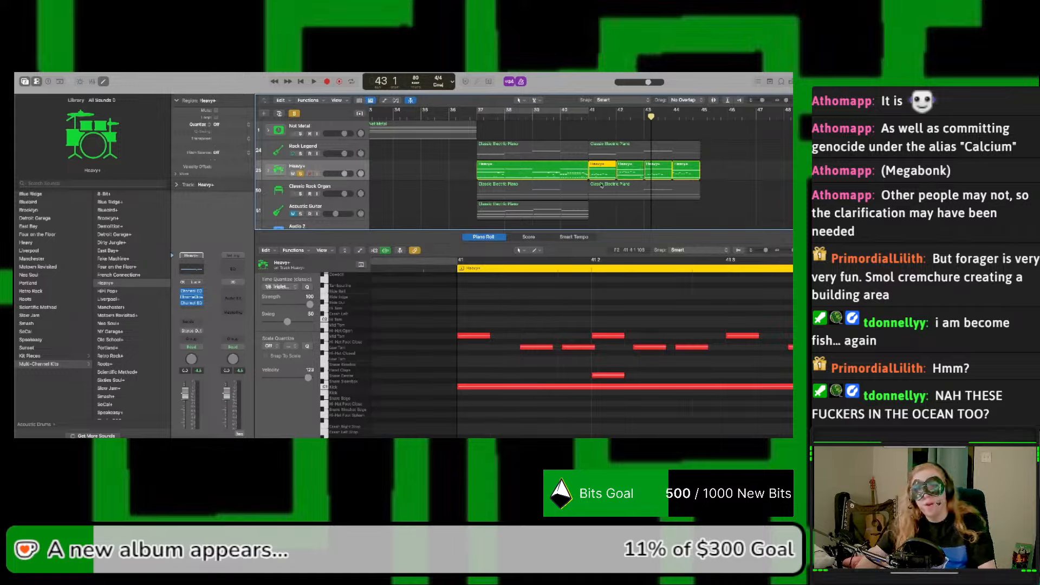
pyautogui.moveTo(599, 179); pyautogui.dragTo(627, 180)
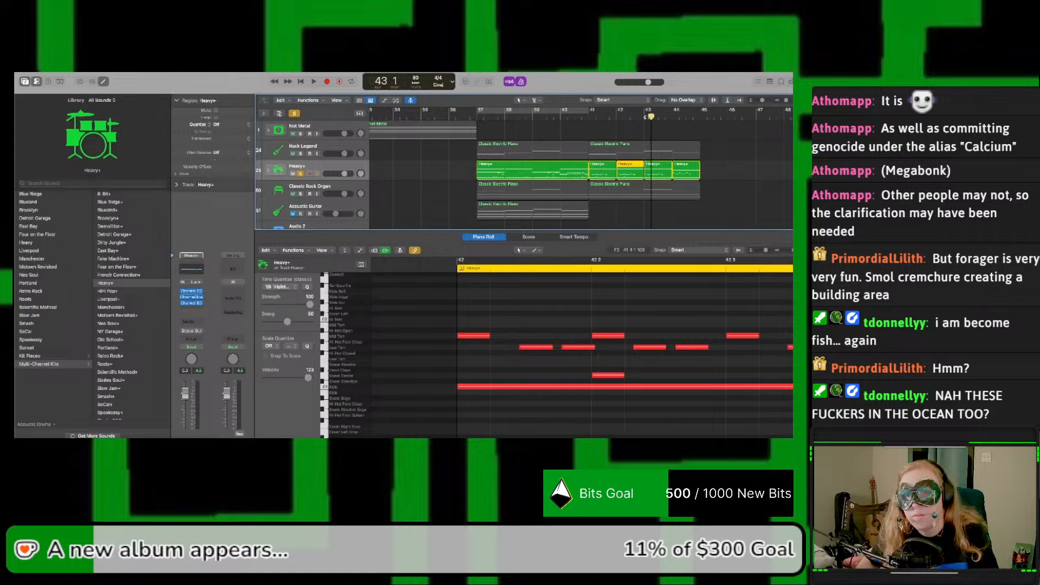
# Step: Paste the copied Ride Bell fill at beat 4 of the bar 42 region and play it
pyautogui.click(639, 117)
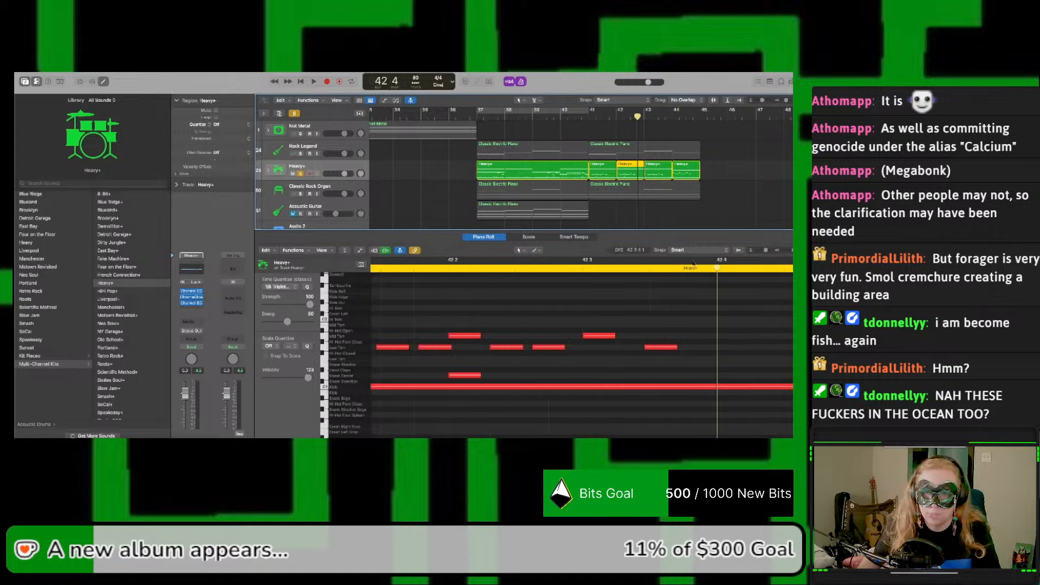
pyautogui.press('super+v')
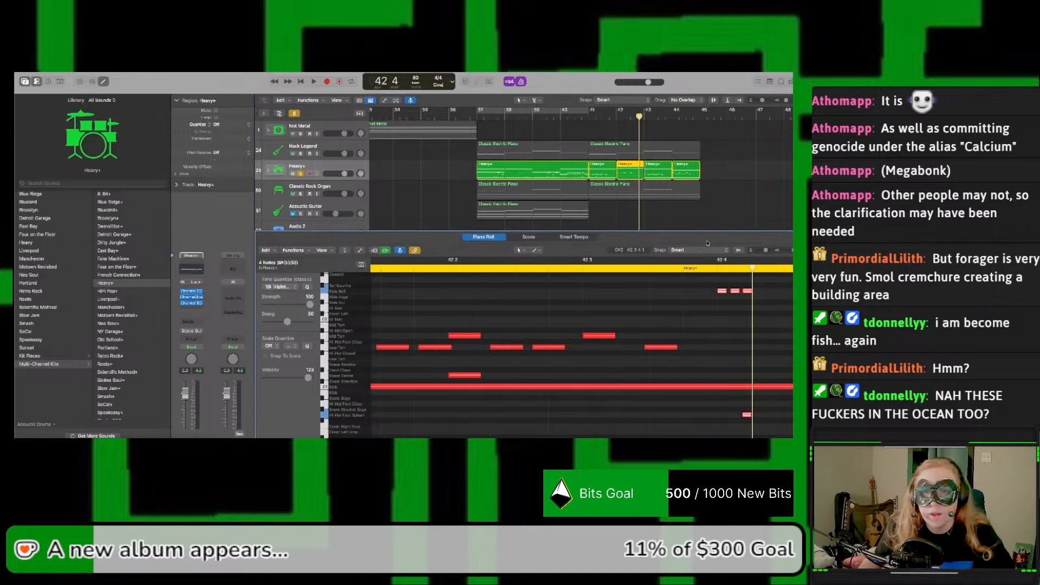
pyautogui.press('space')
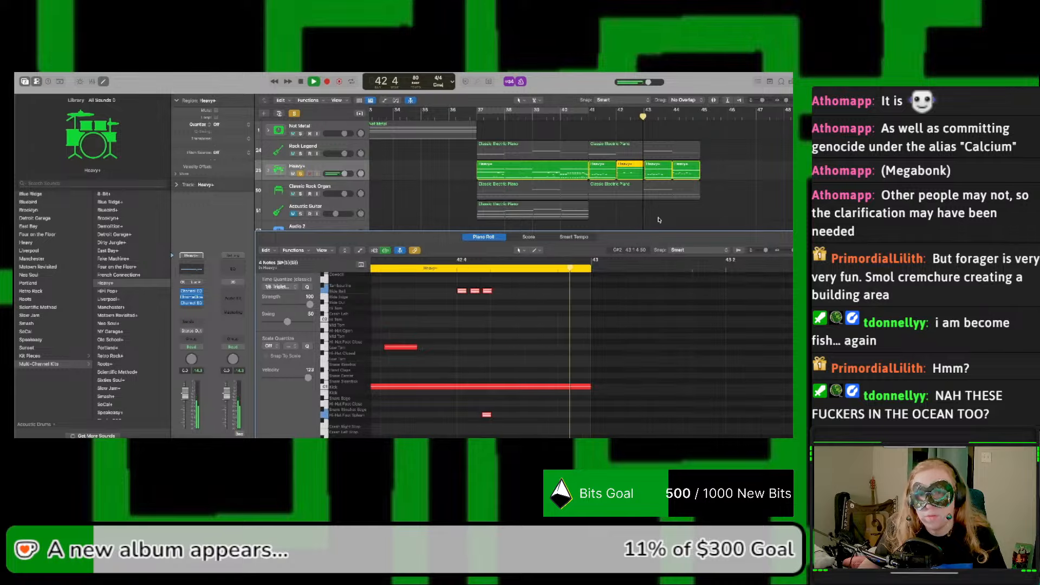
# Step: Play the drums from the bar 41 region through the Ride Bell fill at the end of bar 42
pyautogui.press('space')
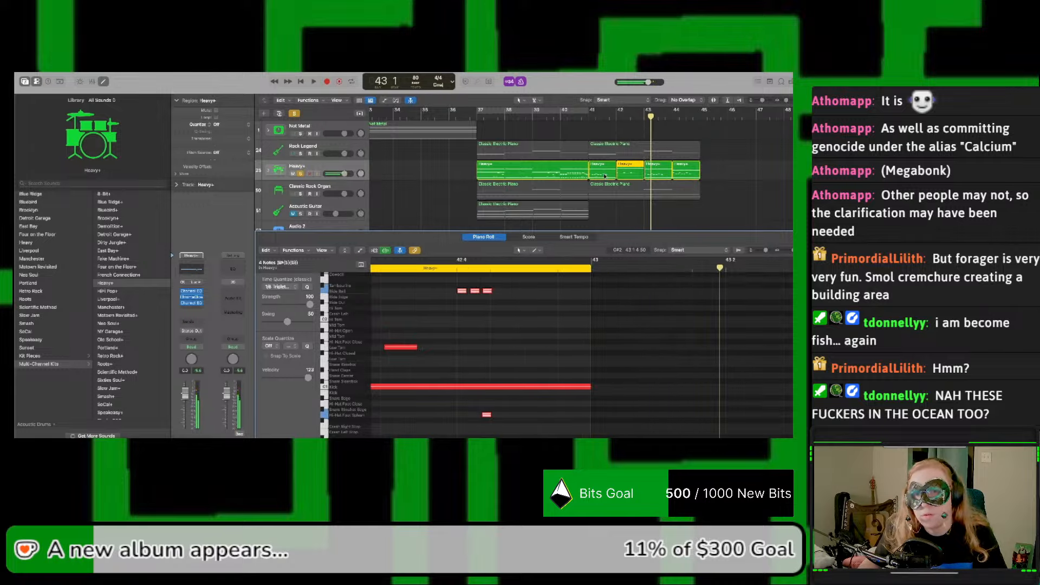
pyautogui.click(605, 176)
pyautogui.hotkey('shift', 'space')
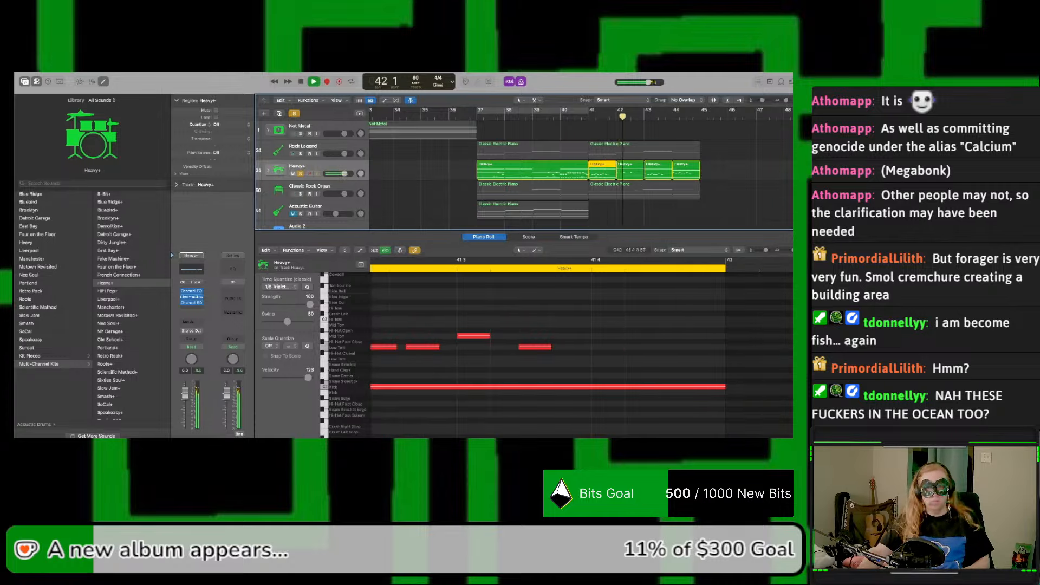
pyautogui.click(637, 175)
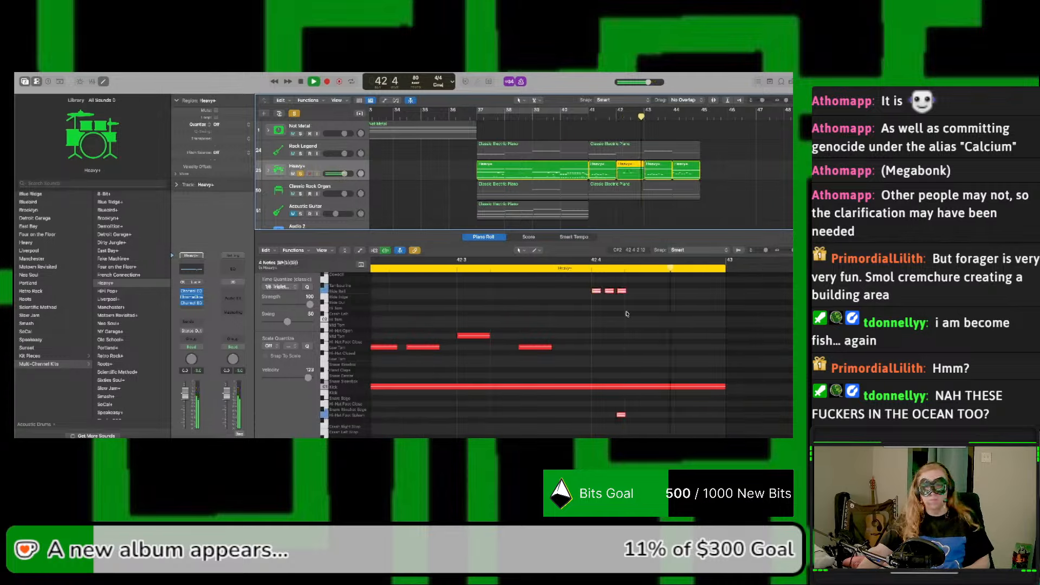
pyautogui.press('space')
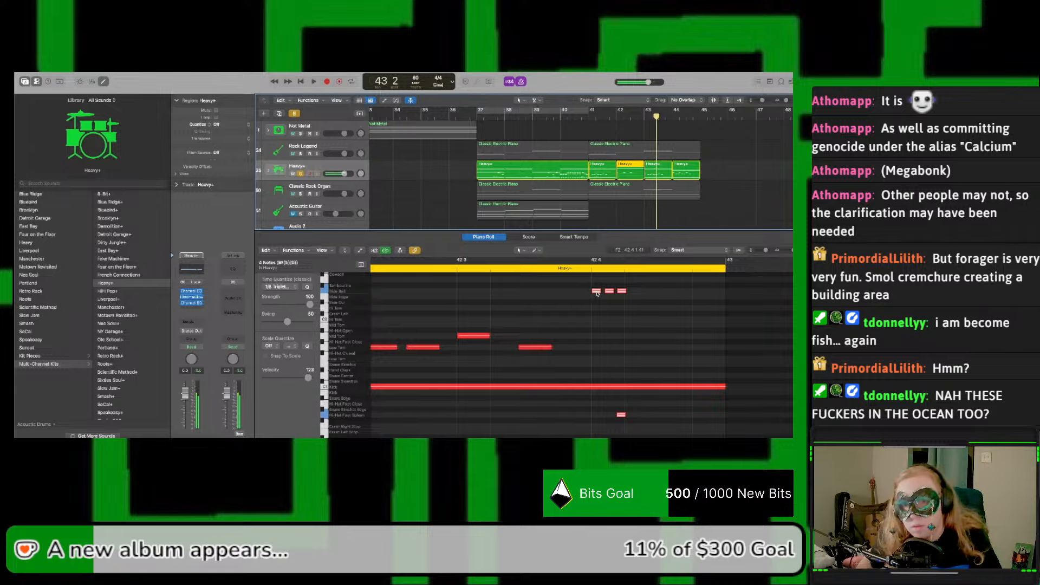
# Step: Shift the four fill notes in the bar 42 region slightly later twice, playing the drums back after each move
pyautogui.moveTo(596, 293); pyautogui.dragTo(605, 294)
pyautogui.press('space')
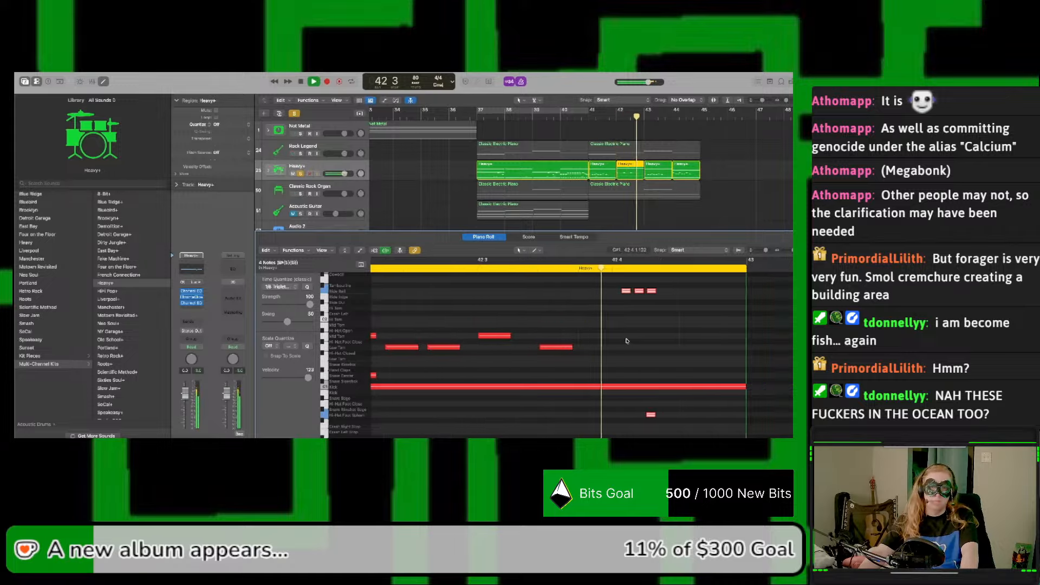
pyautogui.press('space')
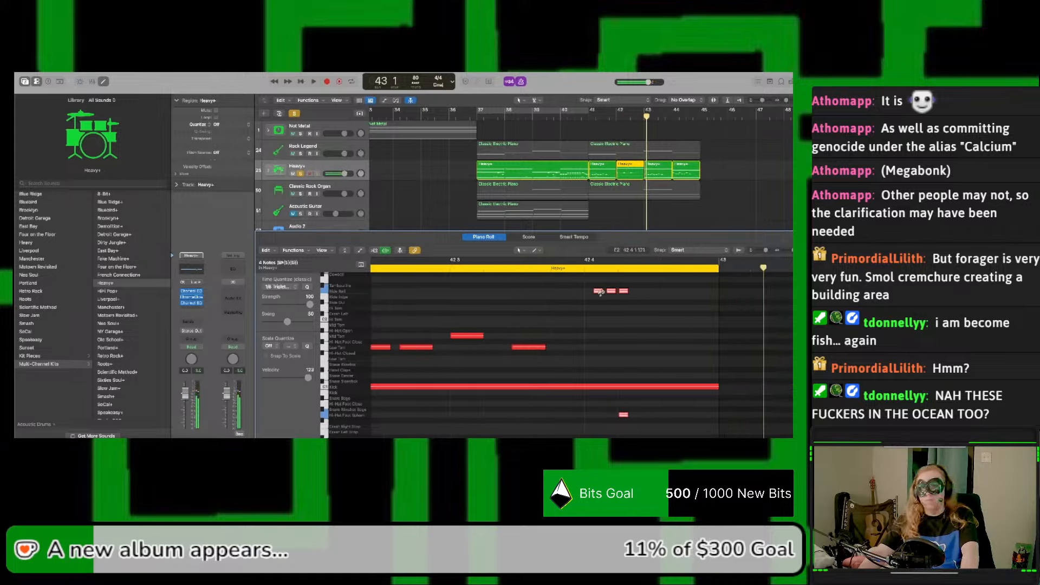
pyautogui.moveTo(598, 292); pyautogui.dragTo(610, 294)
pyautogui.press('space')
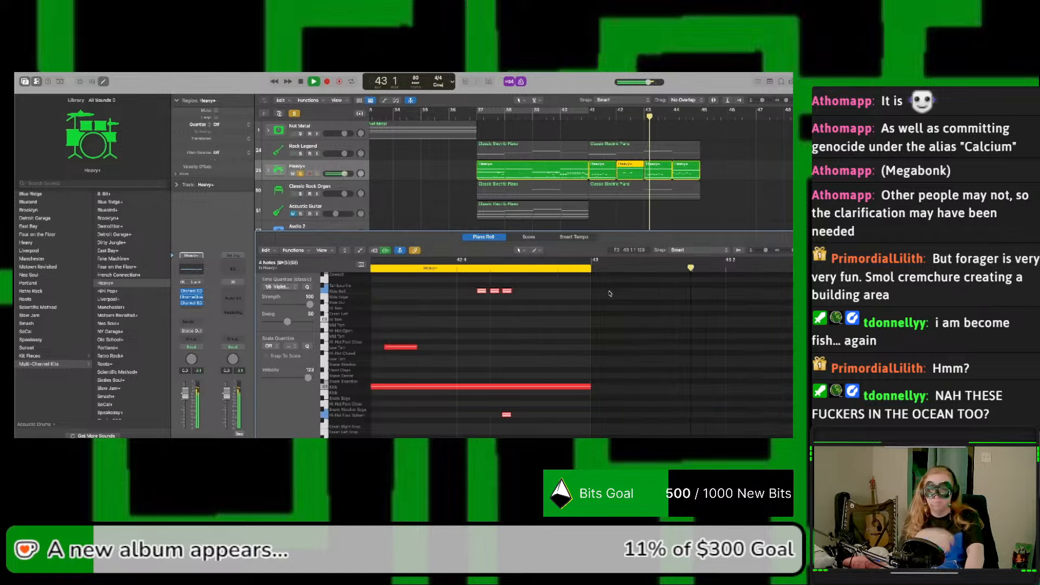
pyautogui.press('space')
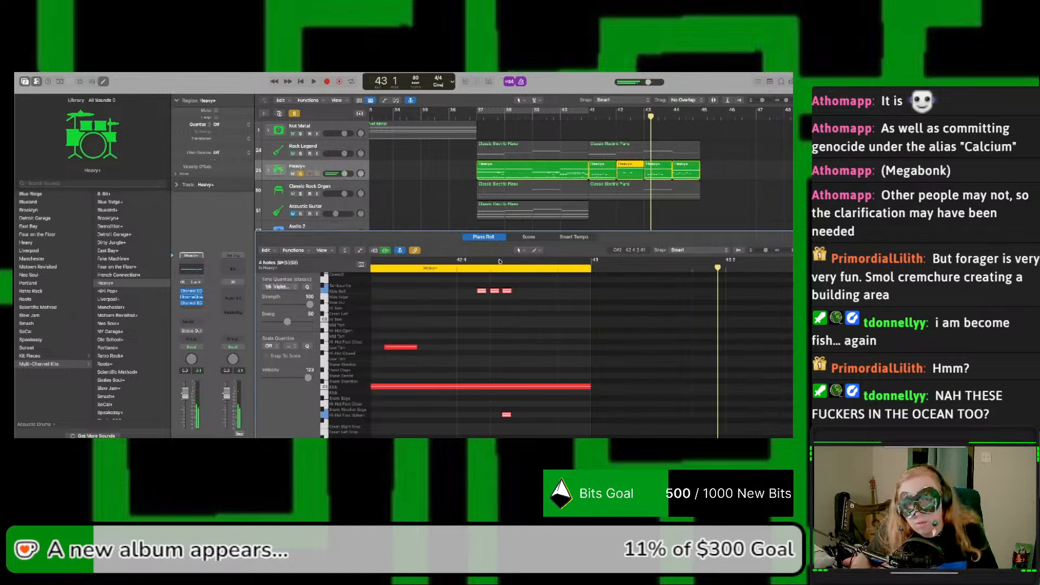
# Step: Move the bar 42 fill notes about 74 ticks further right along beat 4 and listen to the new timing
pyautogui.moveTo(502, 292); pyautogui.dragTo(517, 294)
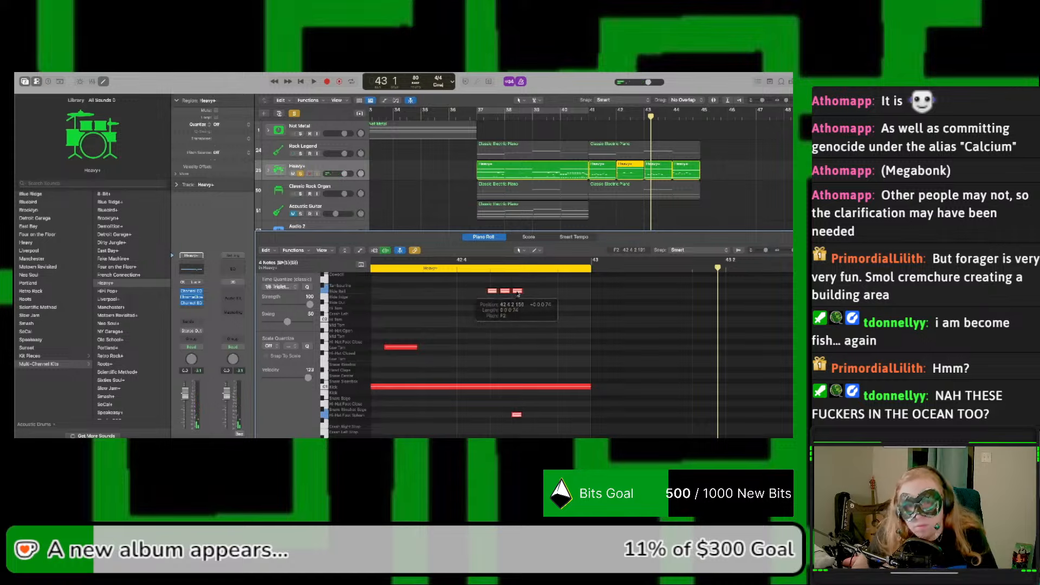
pyautogui.press('space')
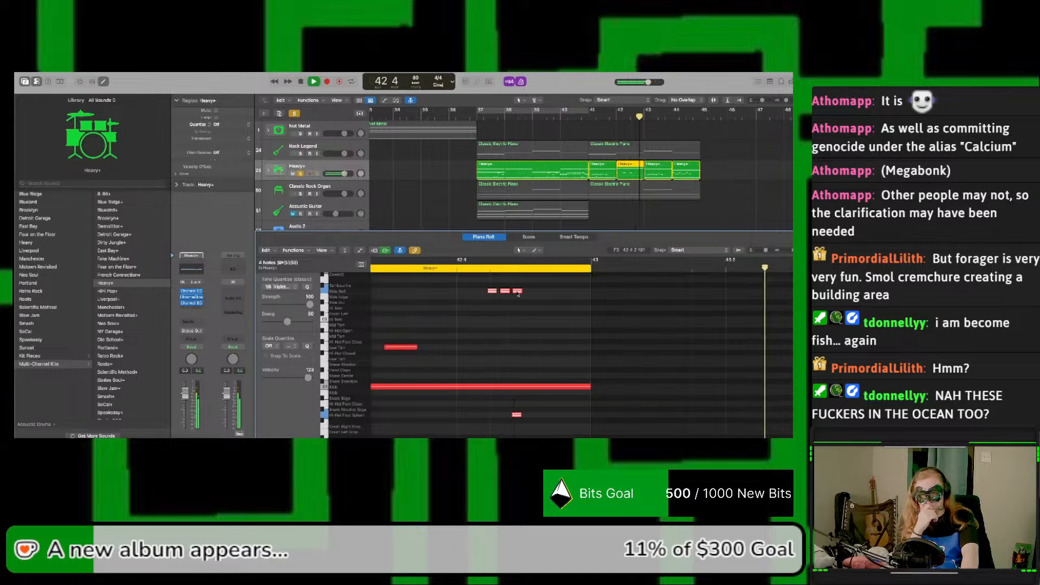
pyautogui.click(517, 293)
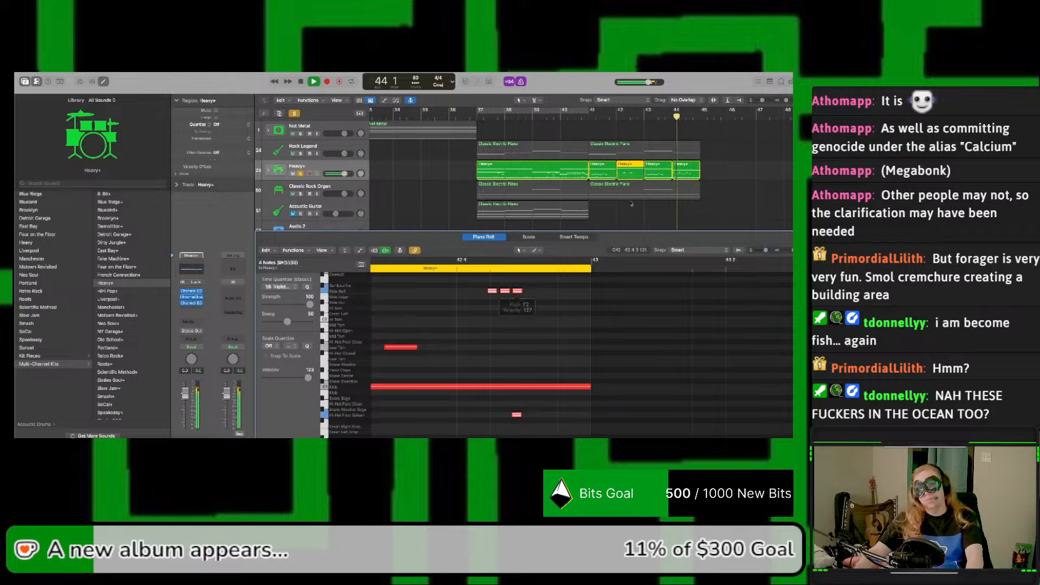
# Step: Stop playback, place a copy of the bar 41 drum region at bar 44 and reselect the bar 41 region
pyautogui.click(658, 172)
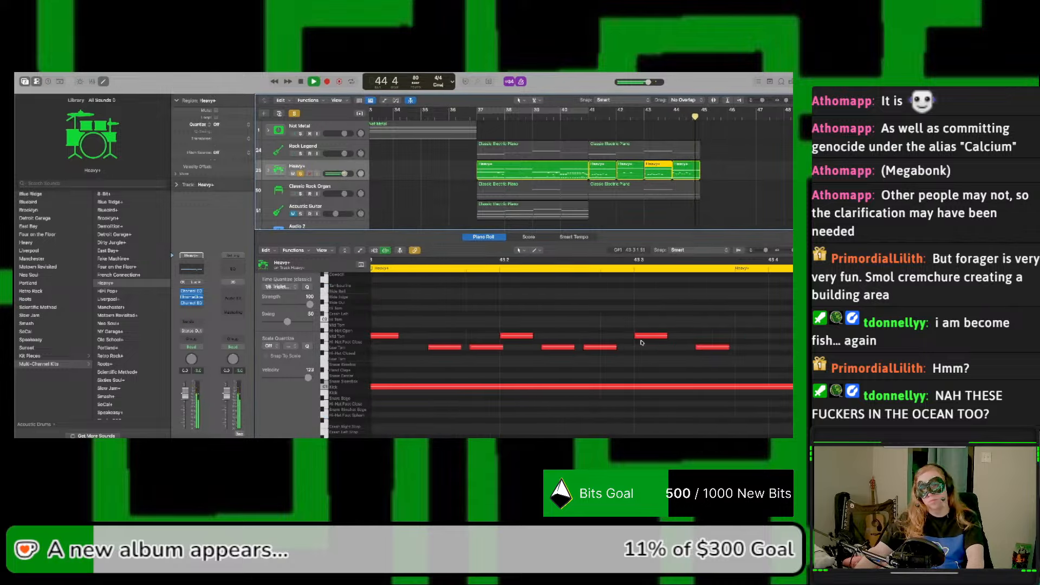
pyautogui.click(608, 173)
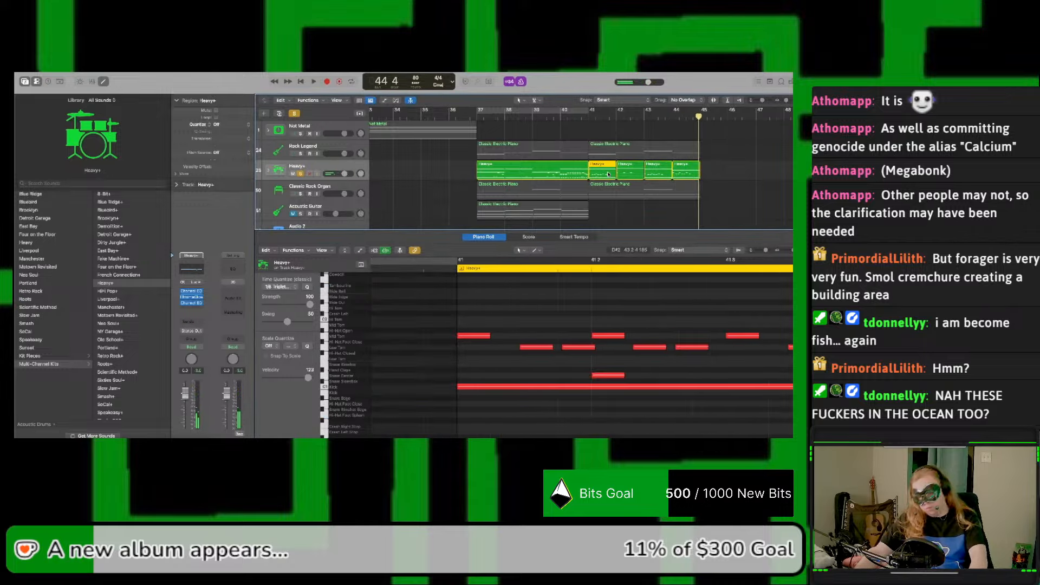
pyautogui.moveTo(607, 173); pyautogui.dragTo(689, 175)
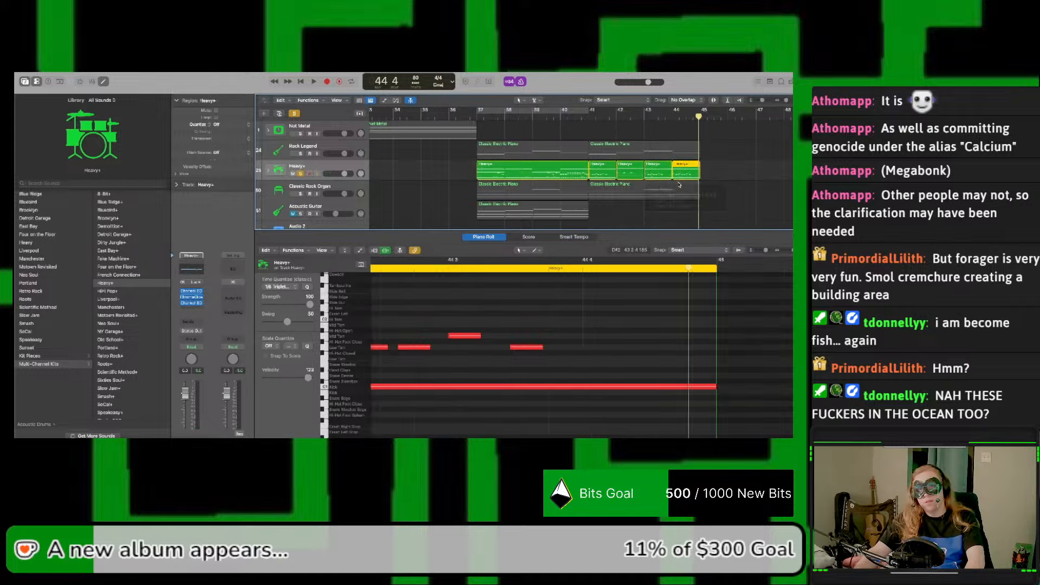
pyautogui.click(598, 166)
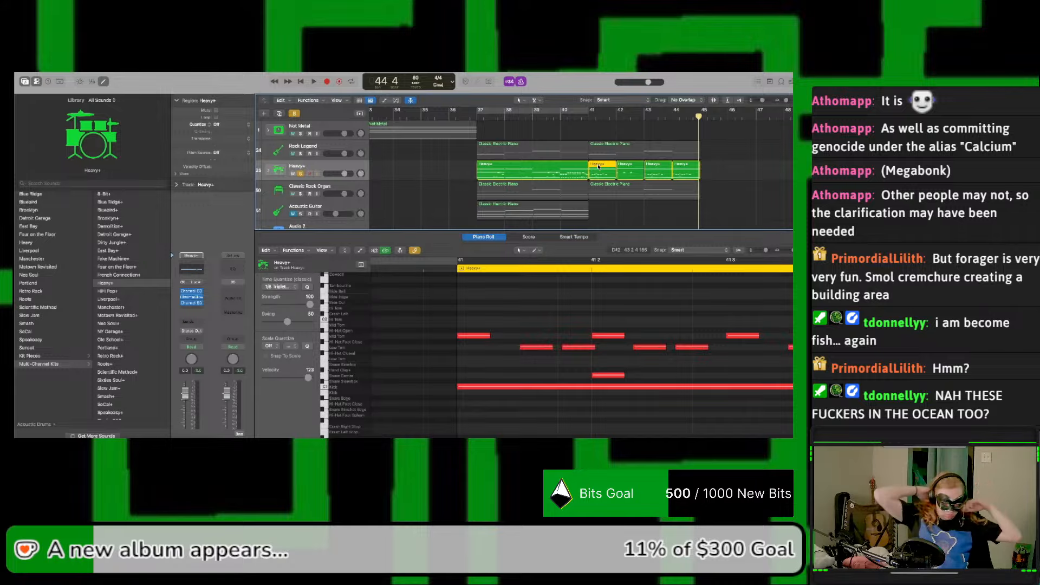
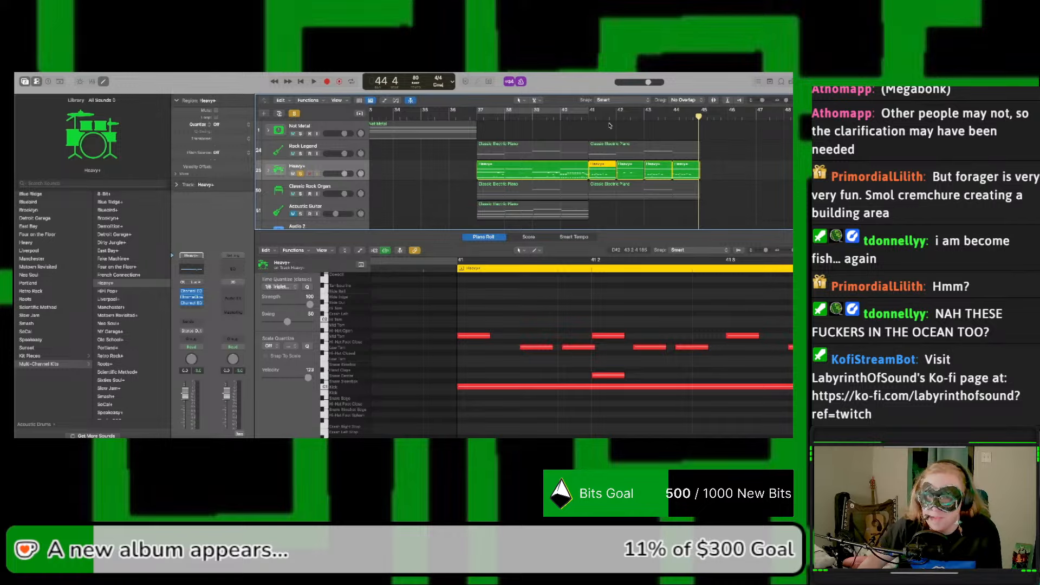
# Step: Play the Heavy+ drum regions from bar 41 to the end of bar 44
pyautogui.press('space')
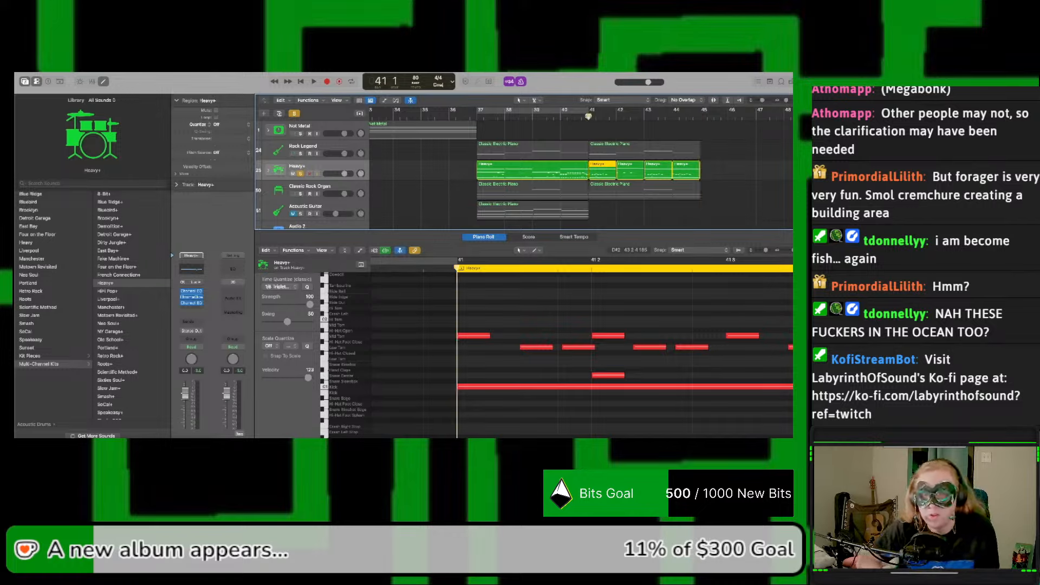
pyautogui.press('space')
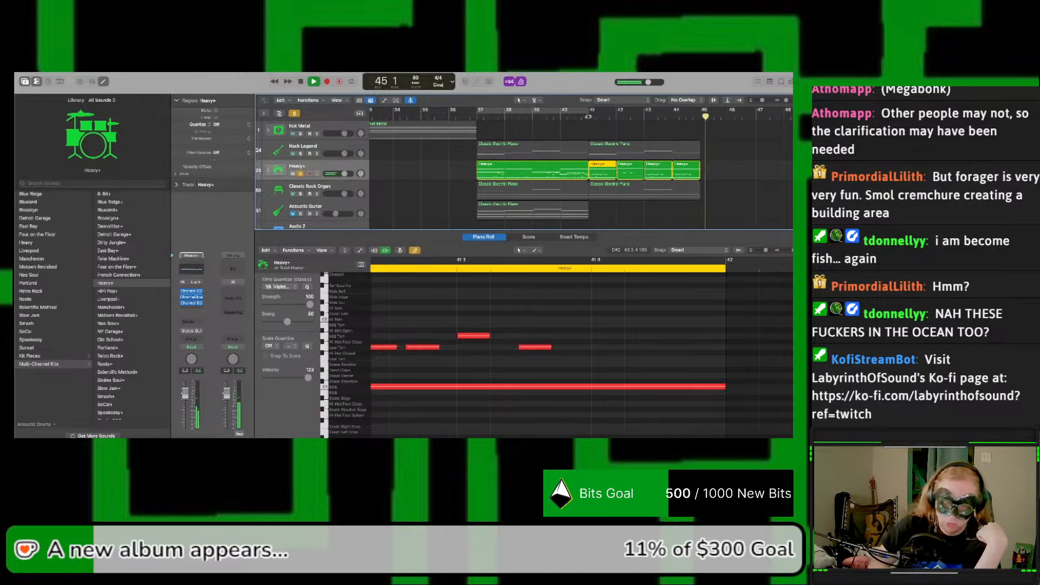
pyautogui.press('space')
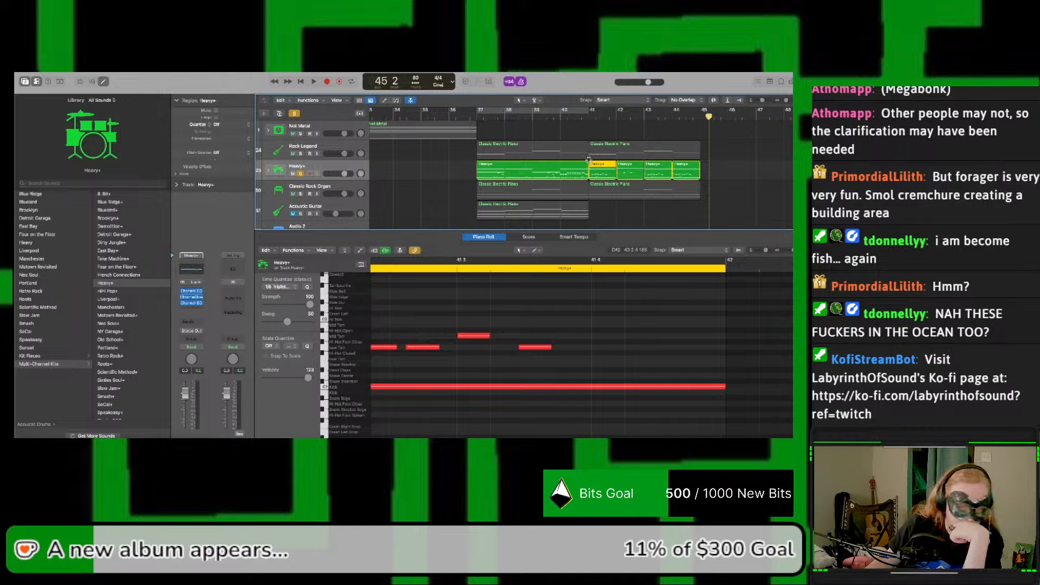
# Step: Select the bar 43 drum region, play the drums from bar 41 and set the playhead to beat 4 of bar 43
pyautogui.click(658, 167)
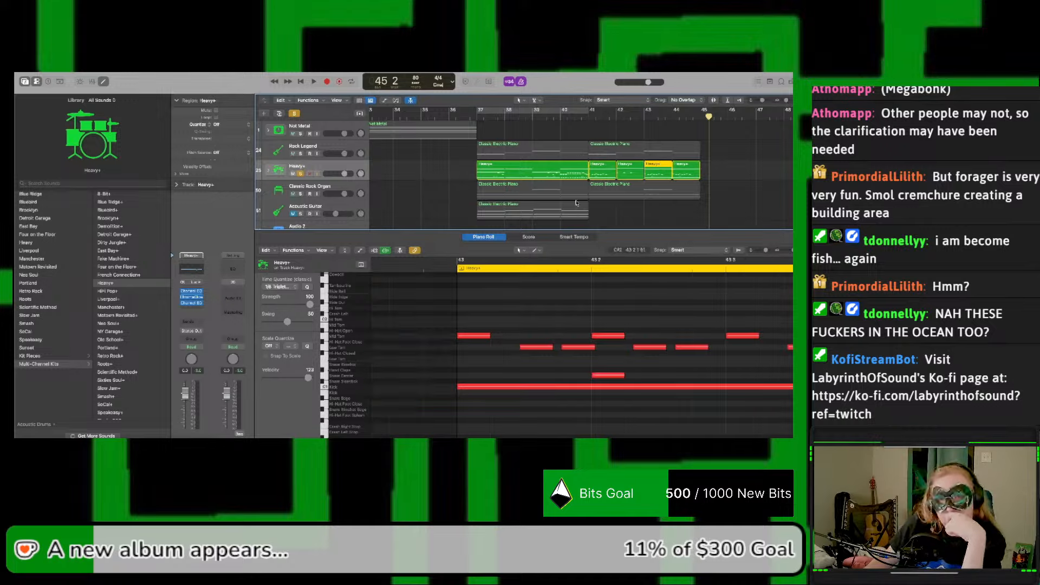
pyautogui.click(589, 119)
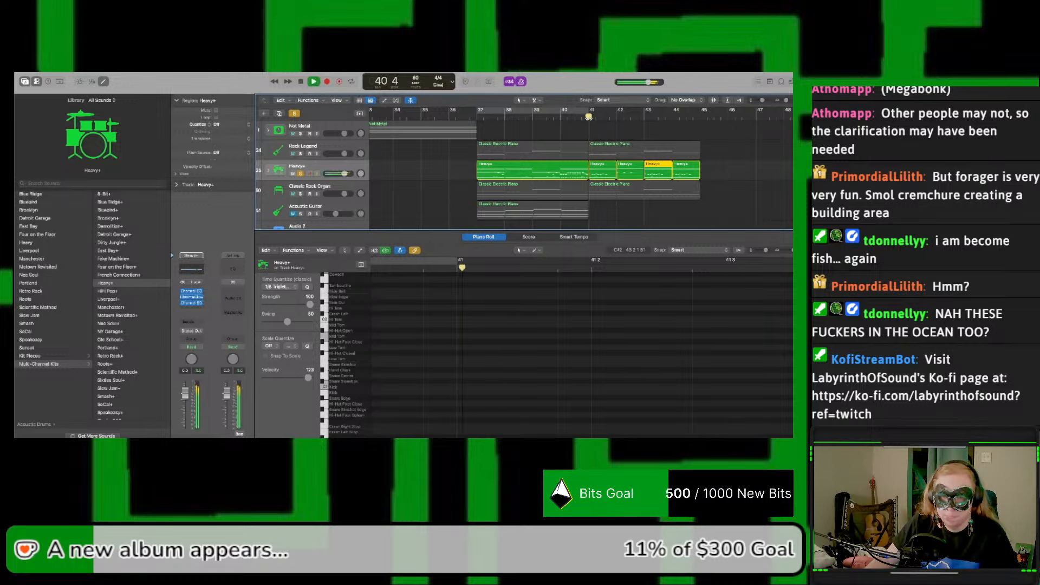
pyautogui.press('space')
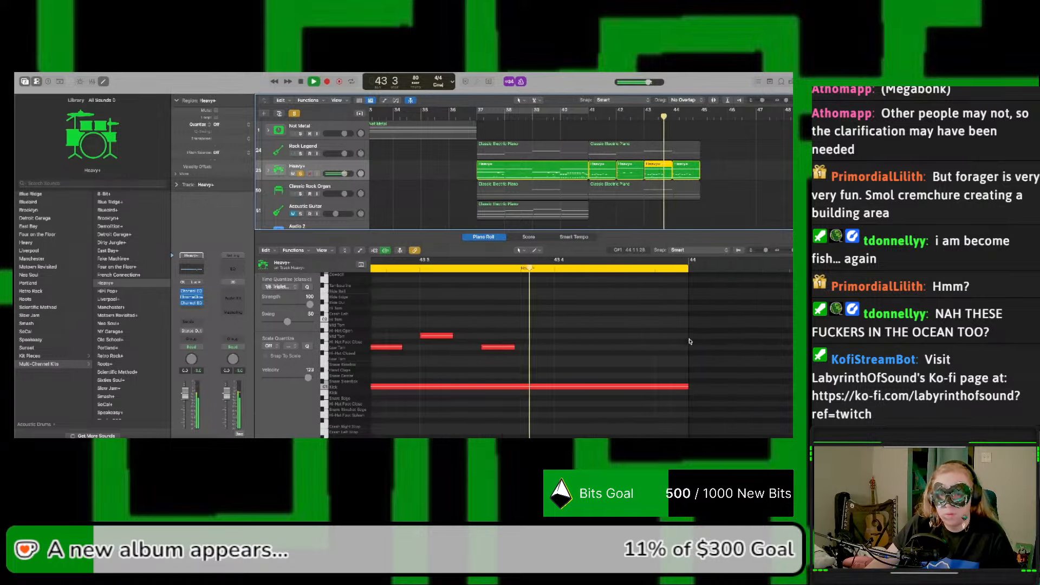
pyautogui.press('space')
pyautogui.click(554, 269)
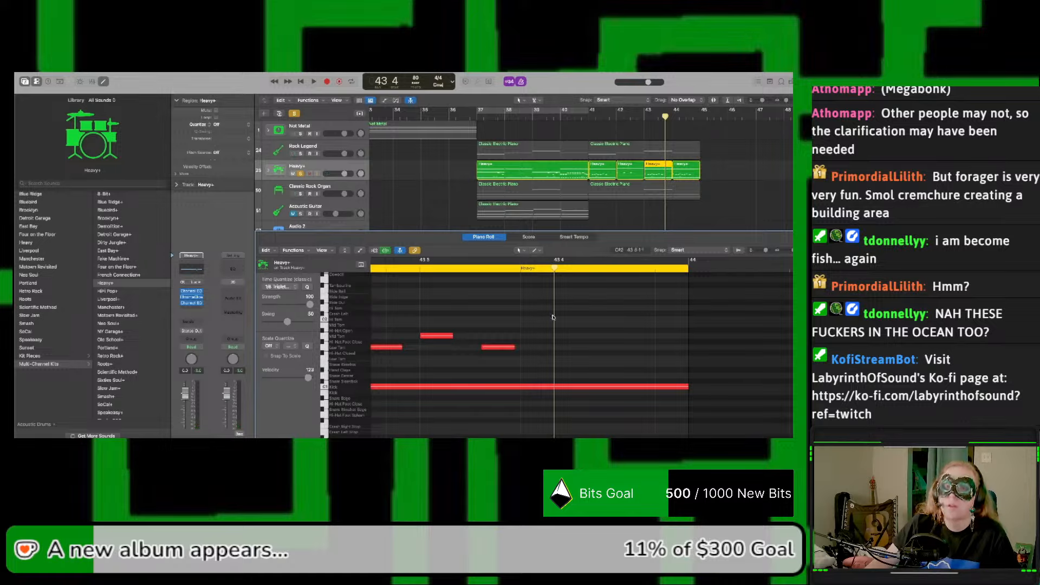
# Step: Add a short Hi Tom note (D2) at beat 4 of bar 43, place a copy just after it and listen
pyautogui.click(560, 353)
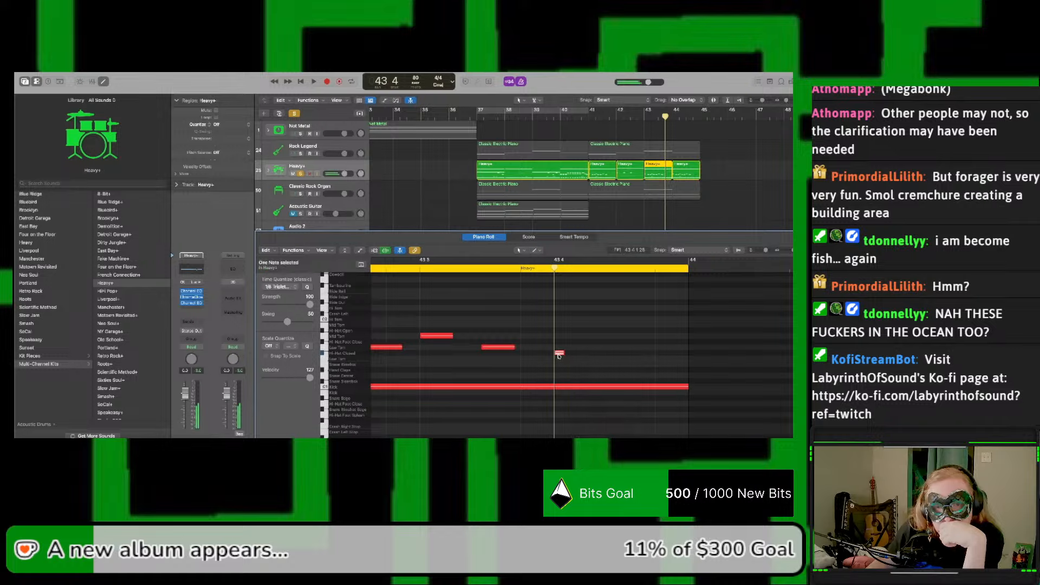
pyautogui.moveTo(559, 355); pyautogui.dragTo(561, 311)
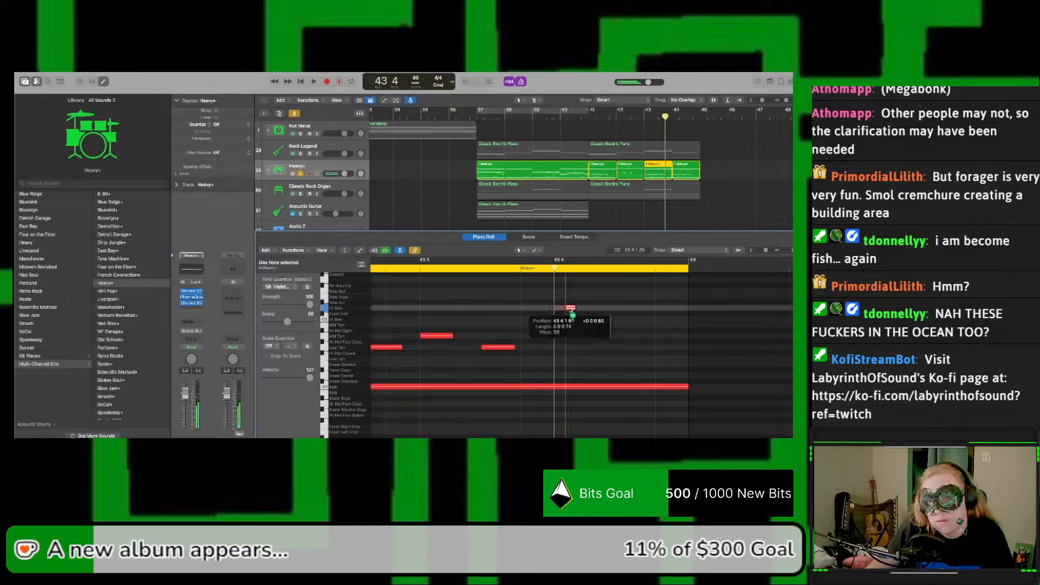
pyautogui.press('space')
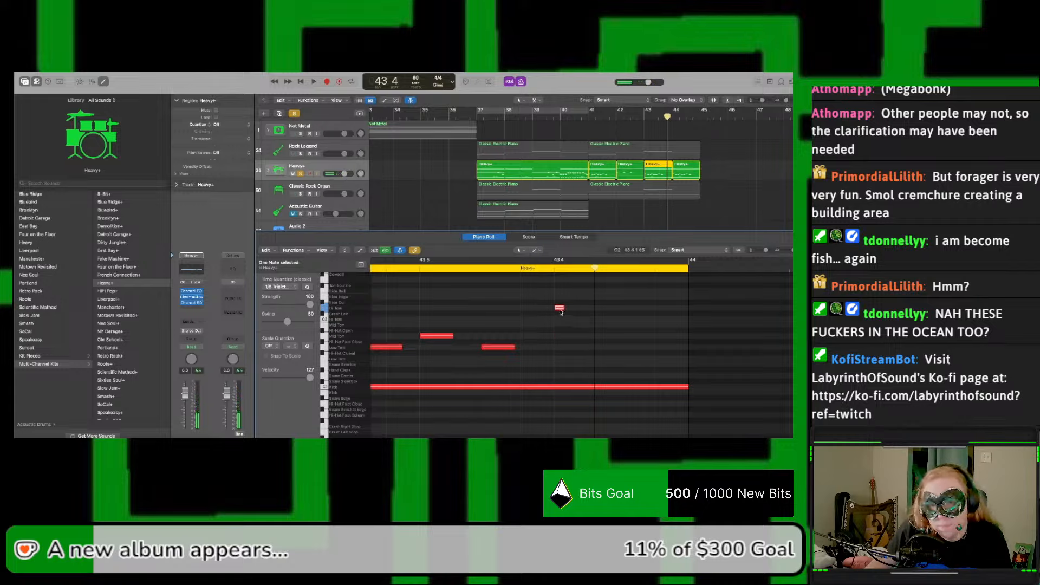
pyautogui.moveTo(560, 309); pyautogui.dragTo(570, 311)
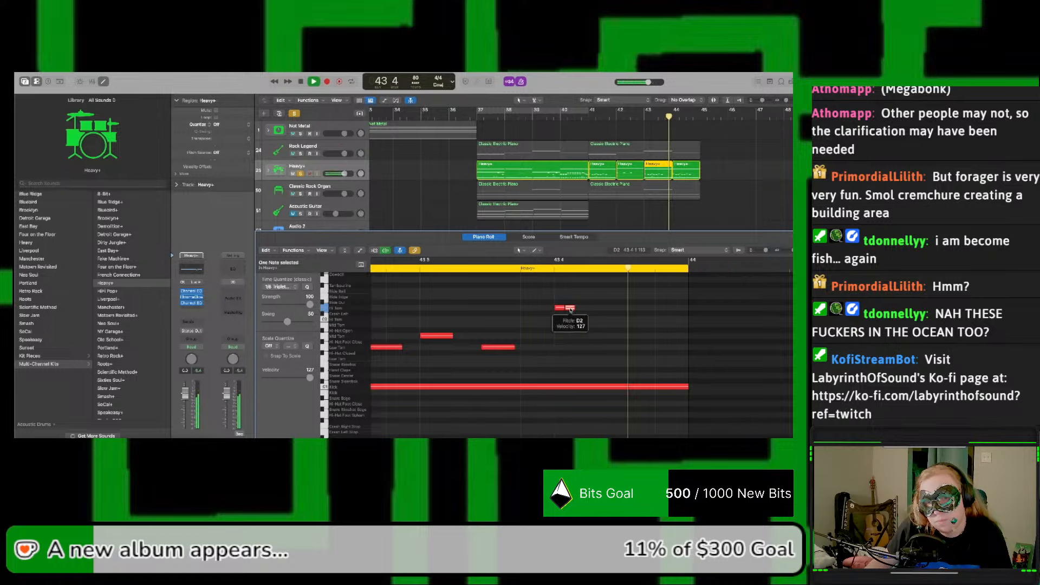
pyautogui.moveTo(571, 310); pyautogui.dragTo(576, 311)
pyautogui.press('space')
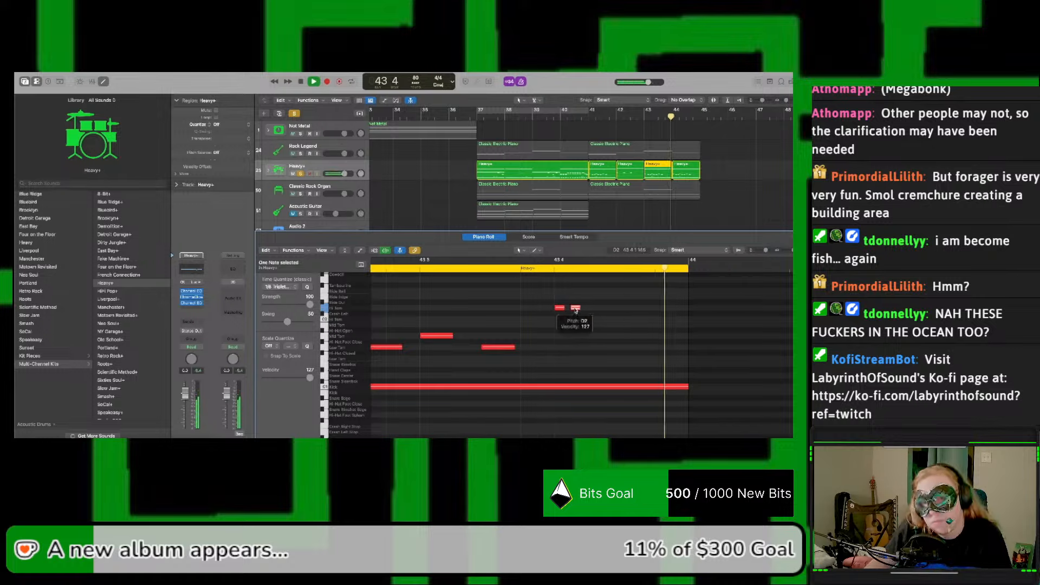
# Step: Copy the two Hi Tom notes as further pairs on Mid Tom and Low Tom along beat 4 and play the descending fill
pyautogui.press('space')
pyautogui.moveTo(582, 309); pyautogui.dragTo(627, 360)
pyautogui.press('space')
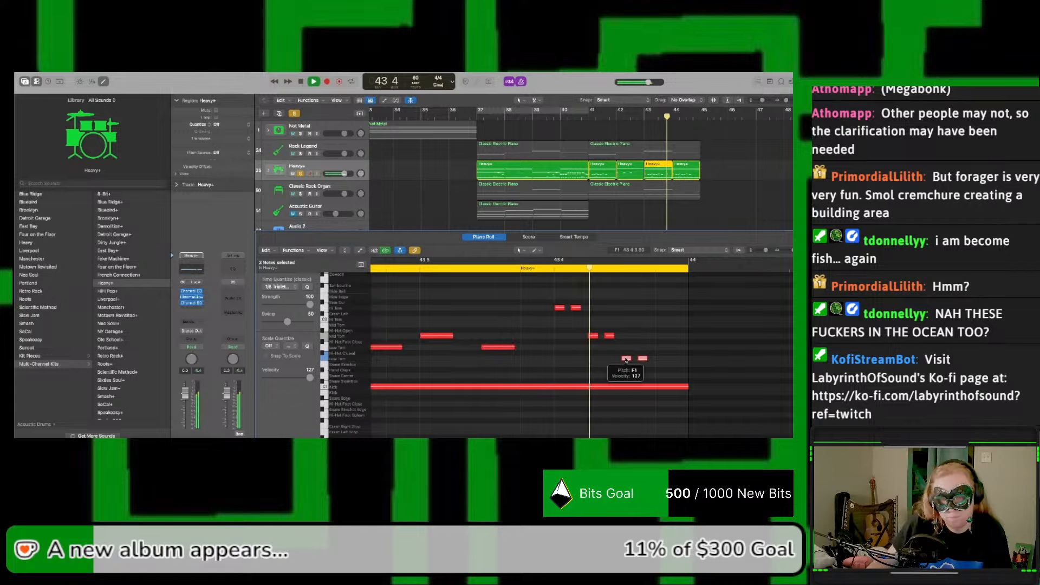
pyautogui.press('space')
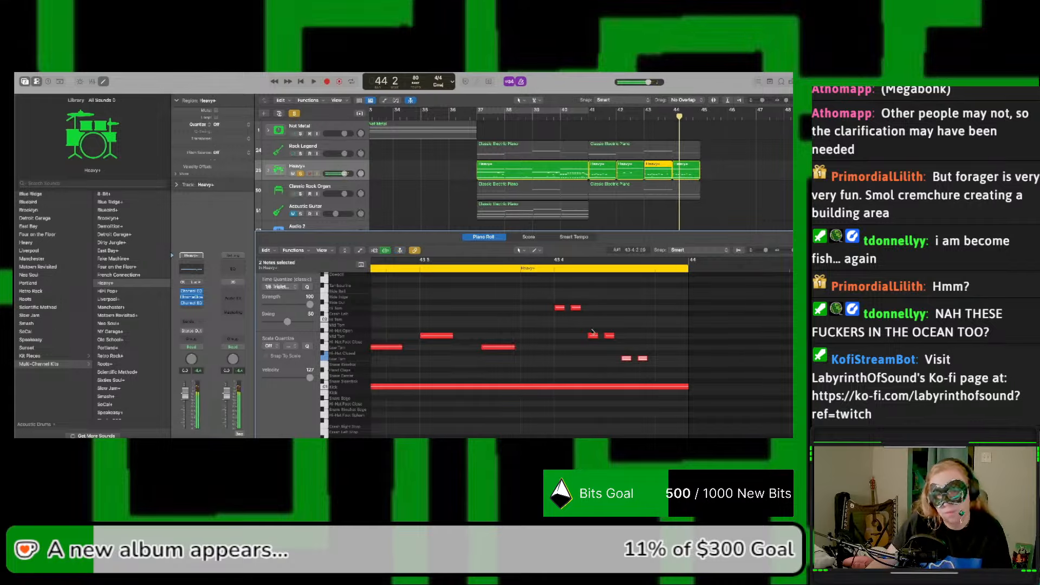
# Step: Nudge the second Hi Tom note and the second Mid Tom note of the bar 43 fill slightly later
pyautogui.moveTo(549, 298); pyautogui.dragTo(650, 373)
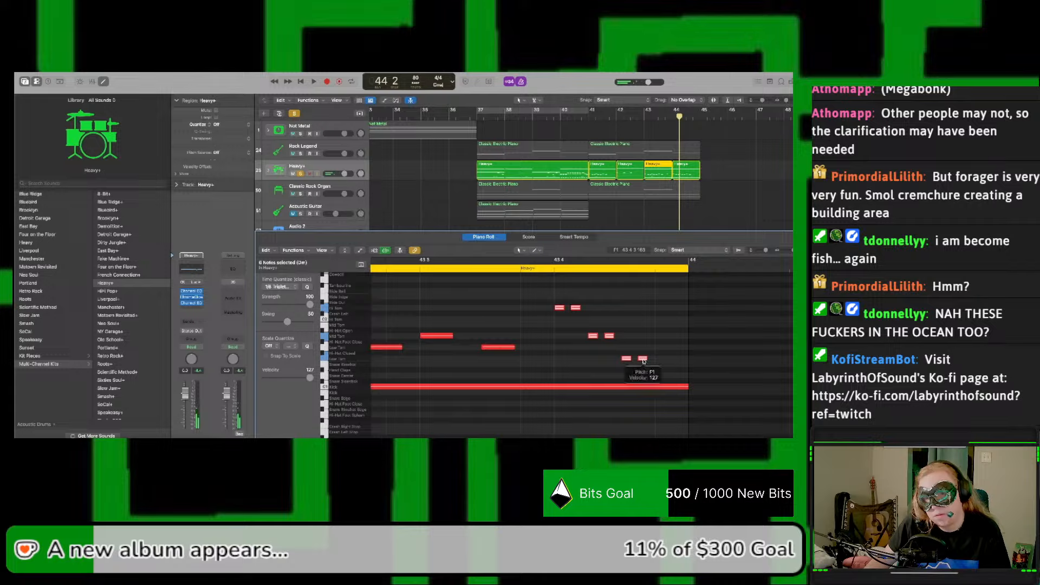
pyautogui.click(641, 368)
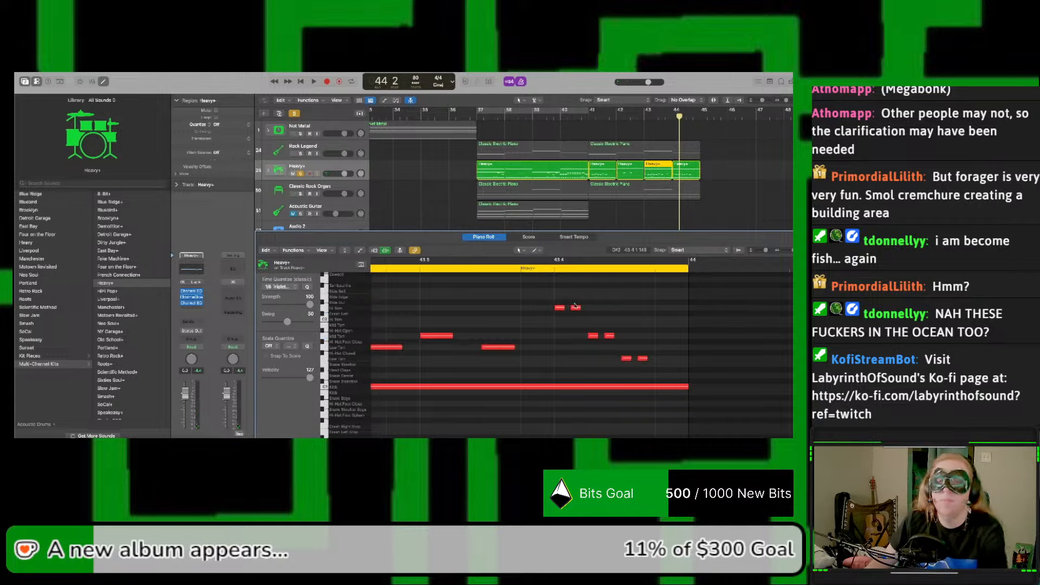
pyautogui.moveTo(576, 309); pyautogui.dragTo(578, 309)
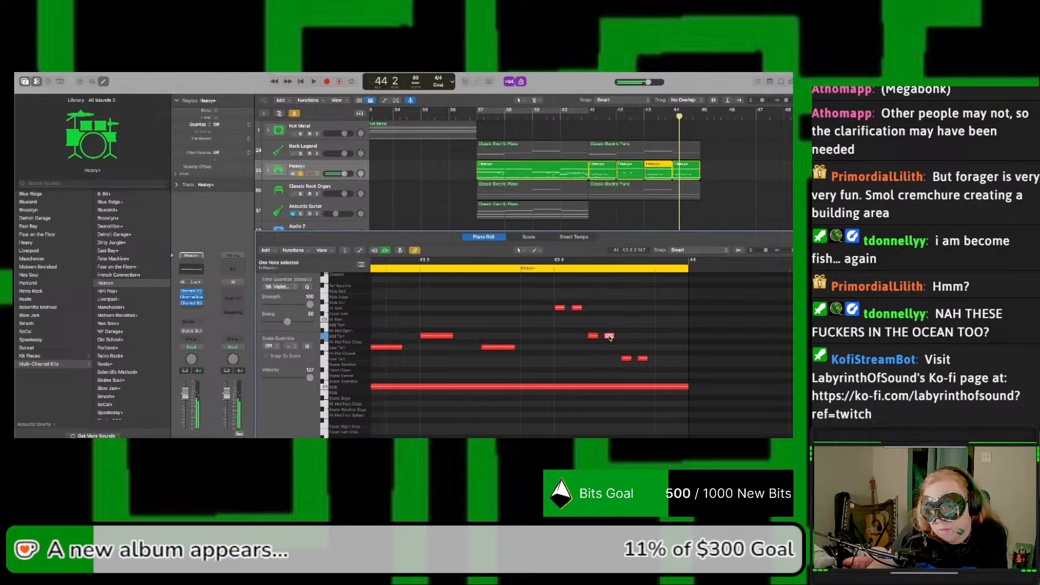
pyautogui.moveTo(610, 337); pyautogui.dragTo(613, 337)
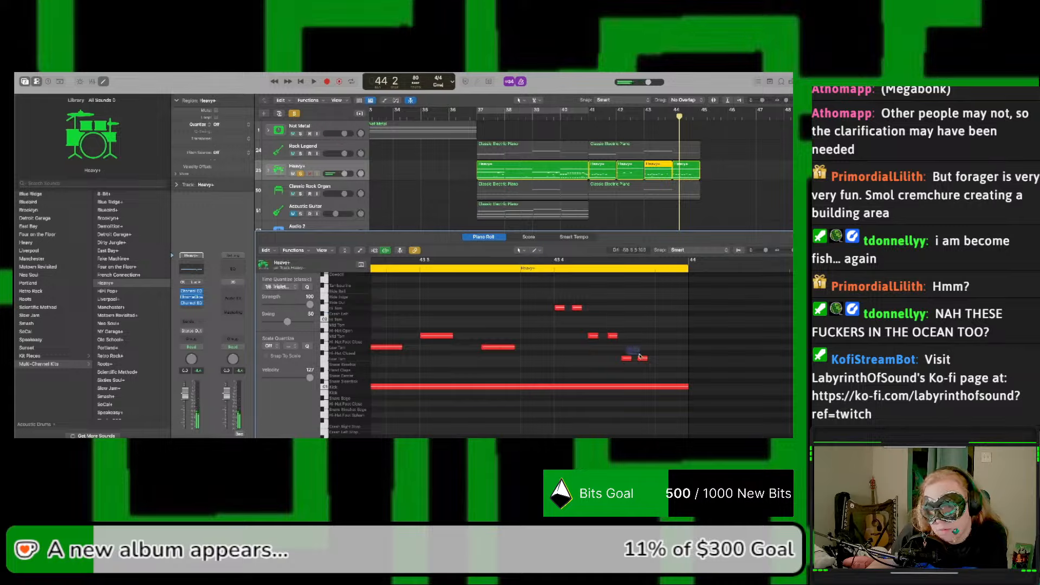
# Step: Move all six tom fill notes later together so they end at the close of bar 43, and play them back
pyautogui.moveTo(651, 368); pyautogui.dragTo(555, 300)
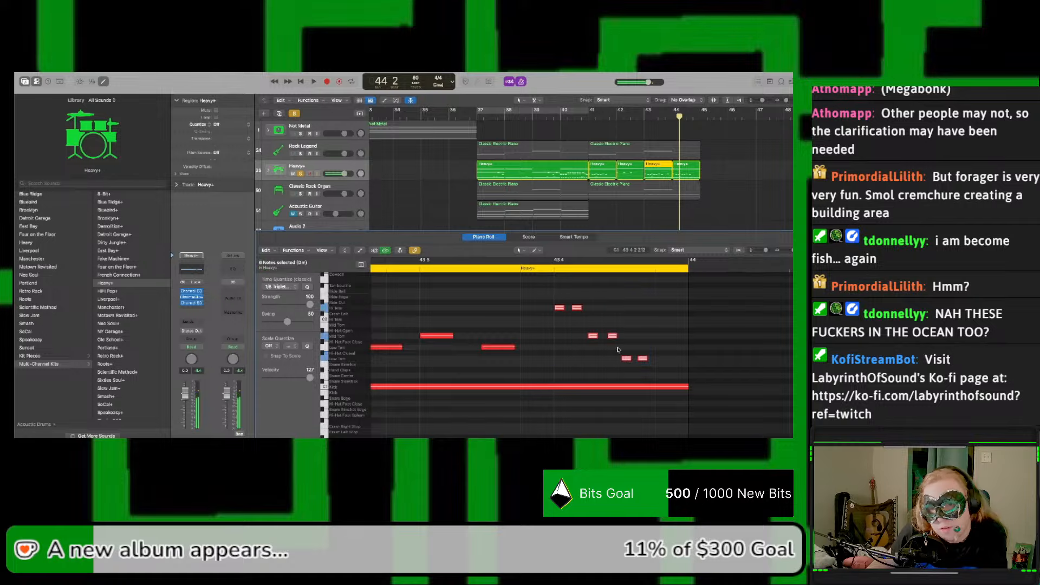
pyautogui.moveTo(642, 360); pyautogui.dragTo(684, 362)
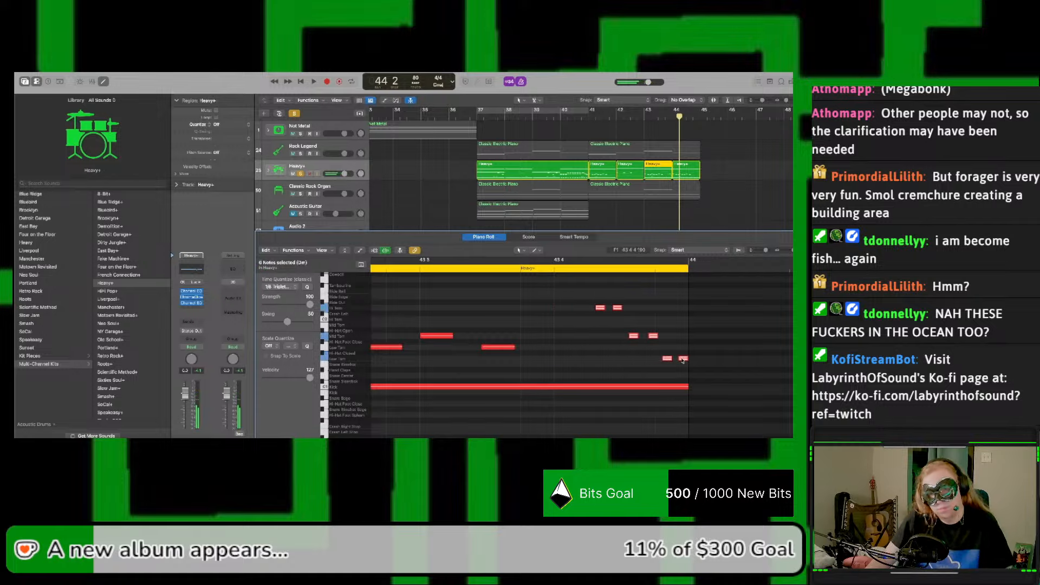
pyautogui.press('space')
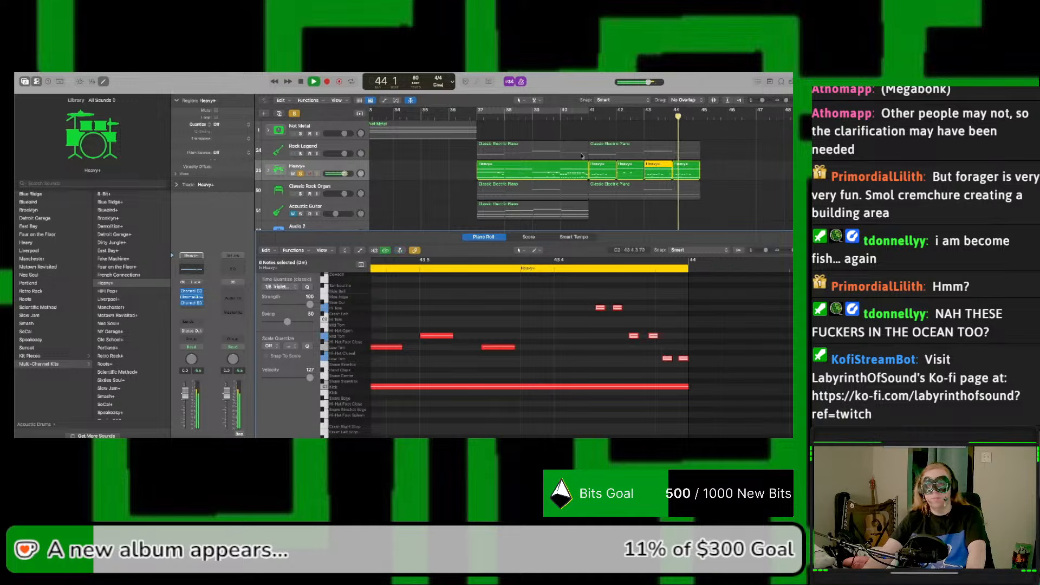
pyautogui.press('space')
pyautogui.press('space')
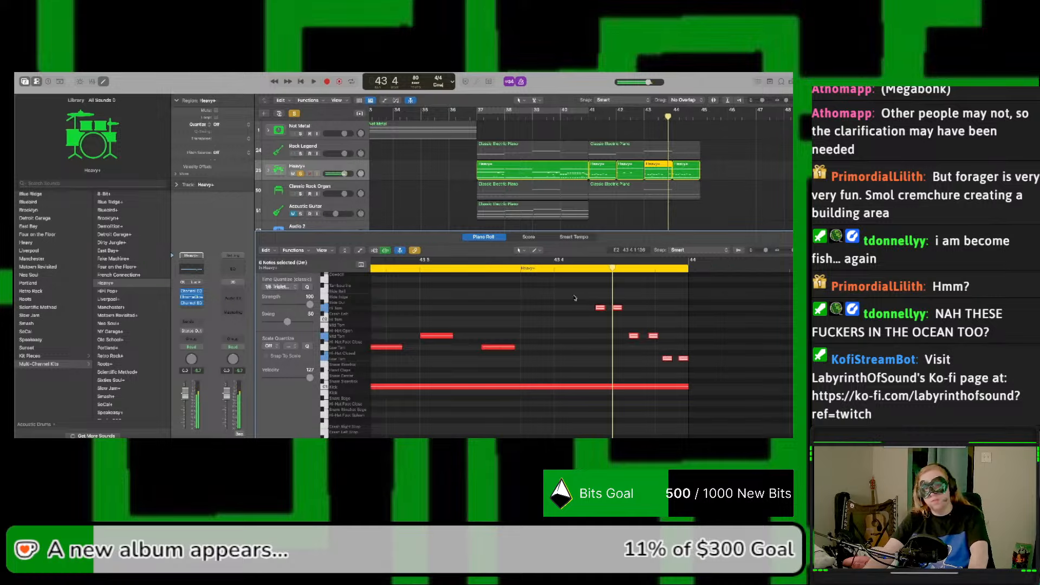
# Step: Move the Hi Tom pair back close to beat 4 and the Mid Tom pair slightly earlier, and listen to the fill
pyautogui.click(593, 296)
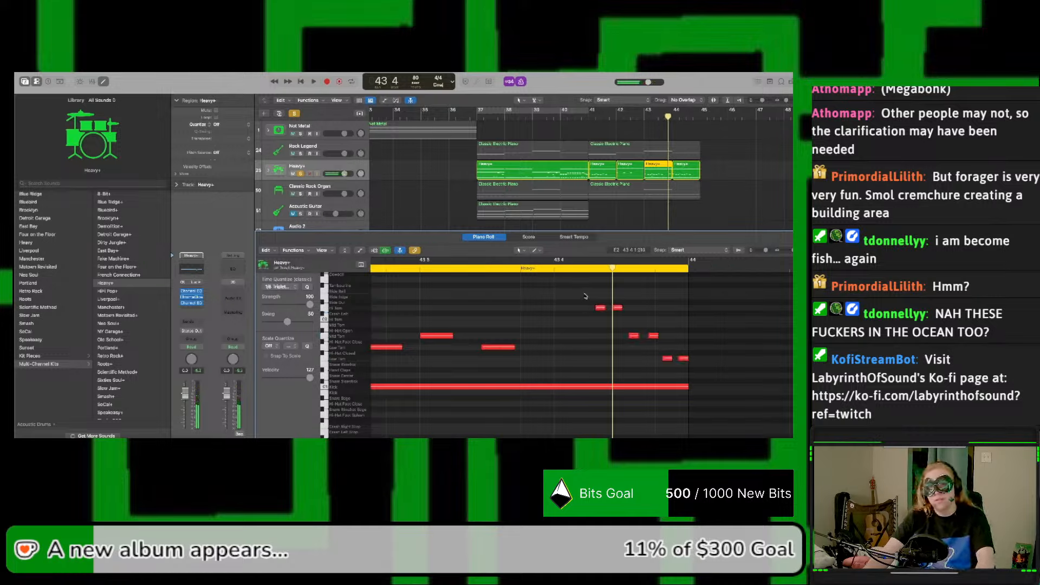
pyautogui.moveTo(585, 296); pyautogui.dragTo(564, 311)
pyautogui.moveTo(625, 323)
pyautogui.mouseDown()
pyautogui.moveTo(667, 348)
pyautogui.moveTo(604, 337)
pyautogui.moveTo(612, 334)
pyautogui.mouseUp()
pyautogui.press('space')
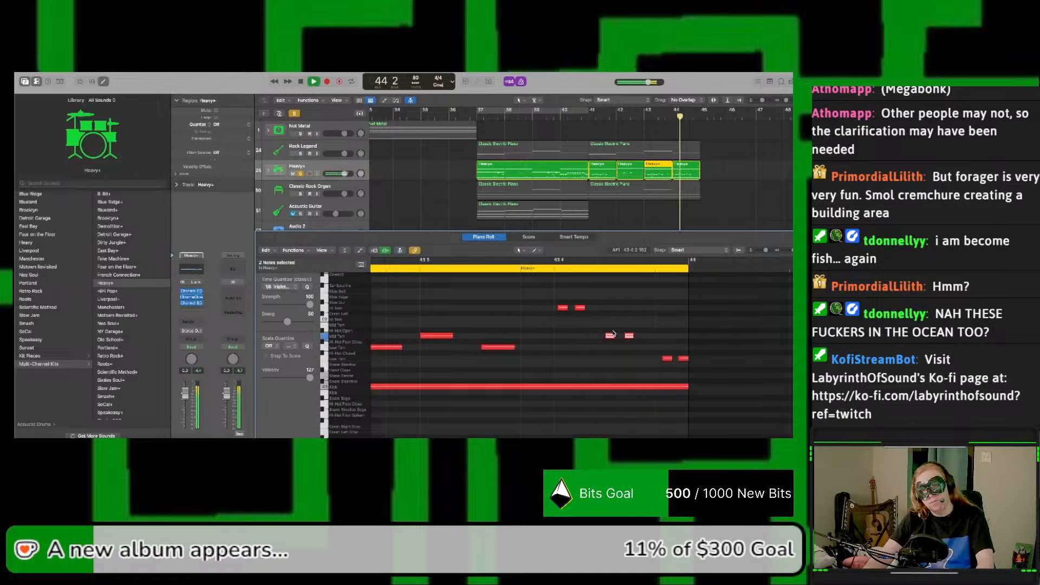
pyautogui.press('space')
# Step: Shift the Low Tom pair slightly earlier, move the Hi and Mid Tom pairs earlier together, and play the fill from bar 43
pyautogui.moveTo(680, 361)
pyautogui.mouseDown()
pyautogui.moveTo(645, 361)
pyautogui.moveTo(616, 331)
pyautogui.moveTo(530, 291)
pyautogui.mouseUp()
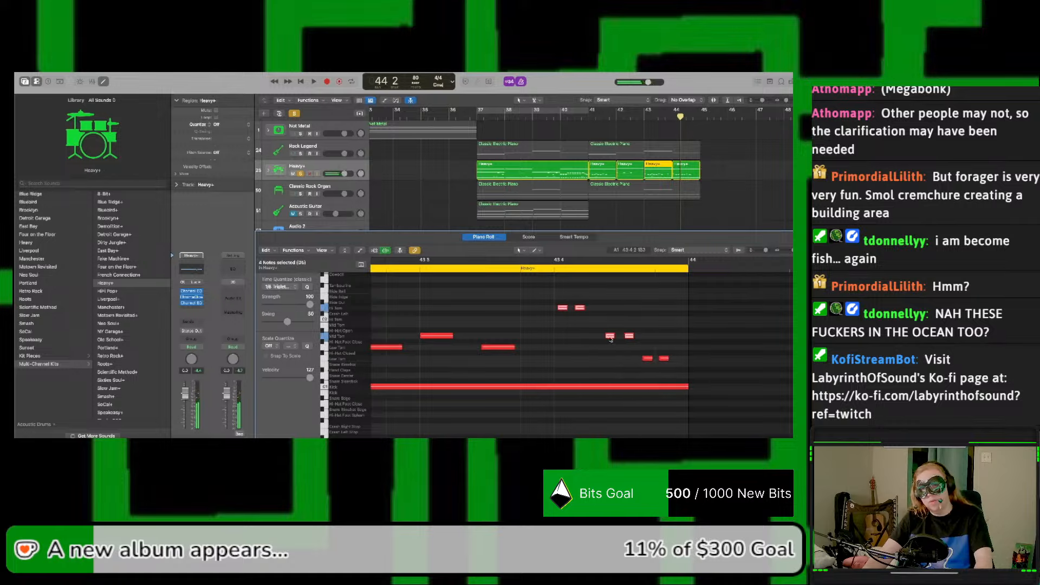
pyautogui.moveTo(611, 339); pyautogui.dragTo(594, 338)
pyautogui.press('space')
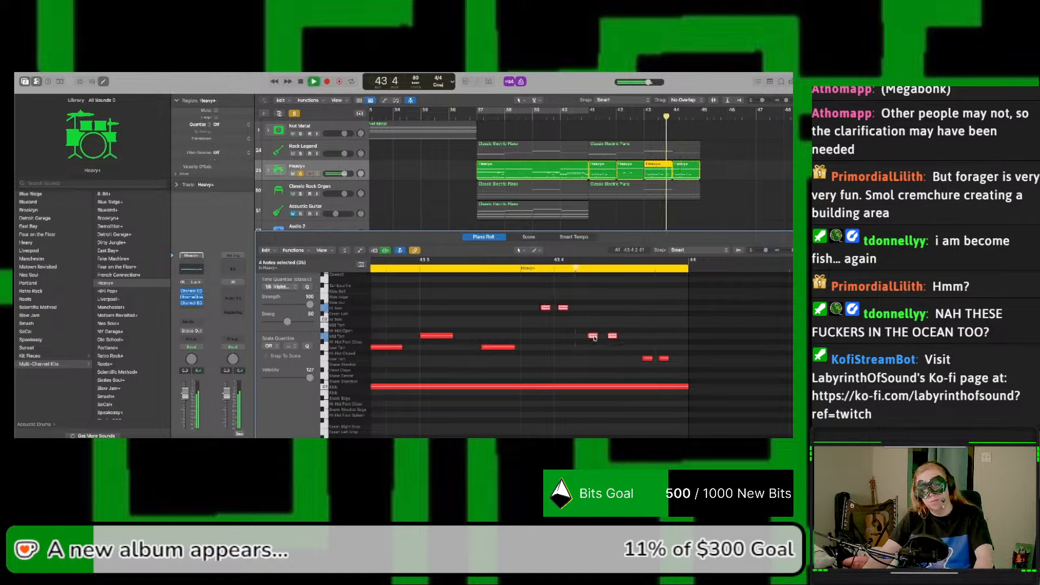
pyautogui.press('space')
pyautogui.click(643, 118)
pyautogui.press('space')
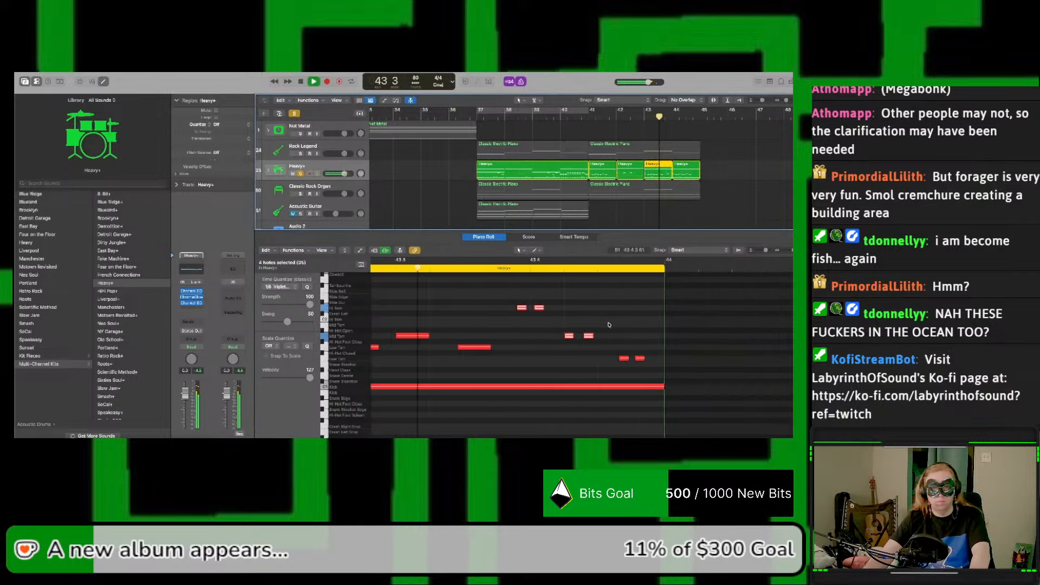
pyautogui.press('space')
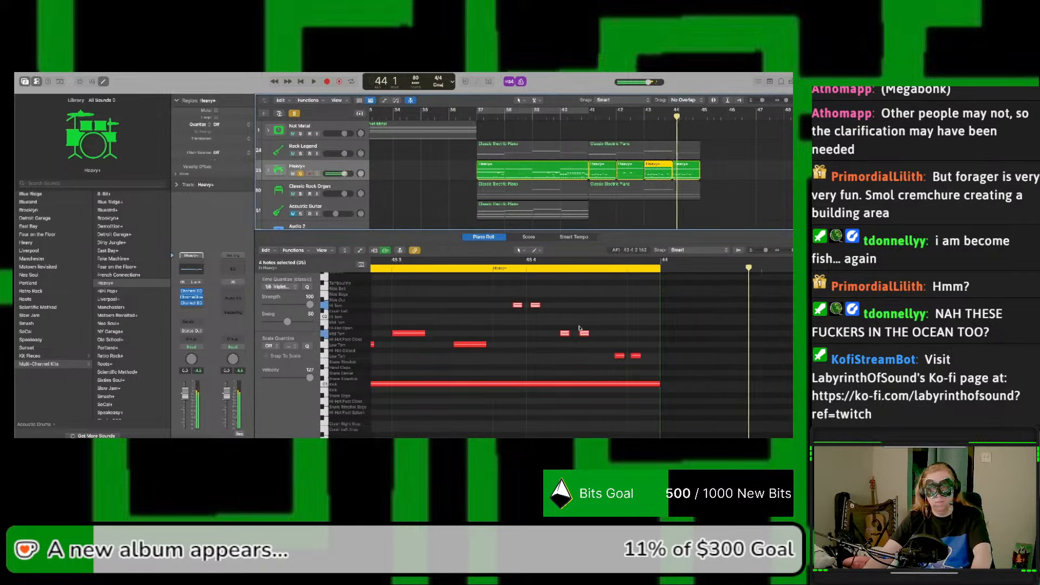
# Step: Move the first note of each Hi, Mid and Low Tom pair slightly earlier to widen the spacing, and play the fill
pyautogui.click(531, 337)
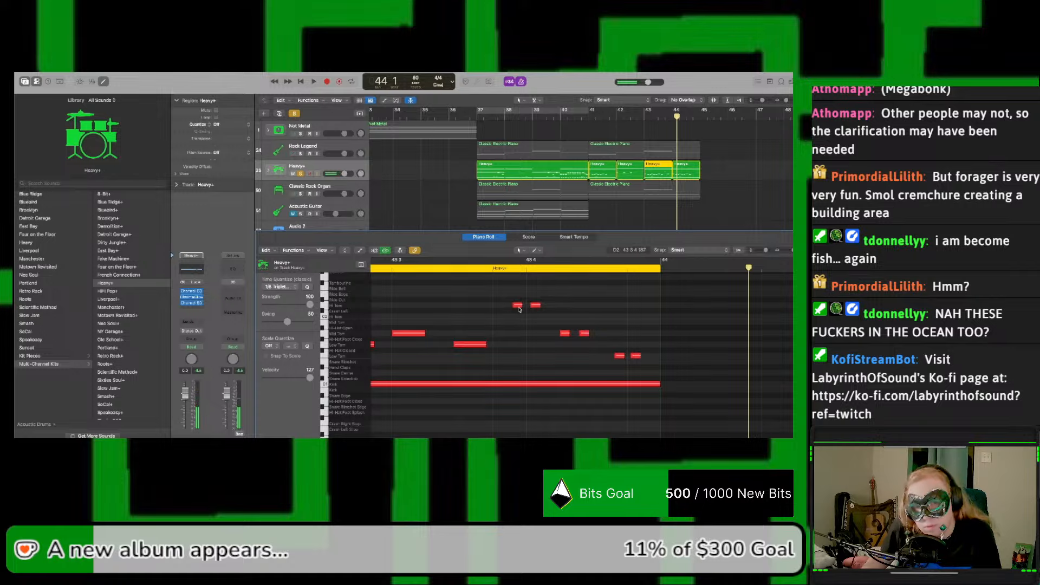
pyautogui.moveTo(517, 307); pyautogui.dragTo(509, 309)
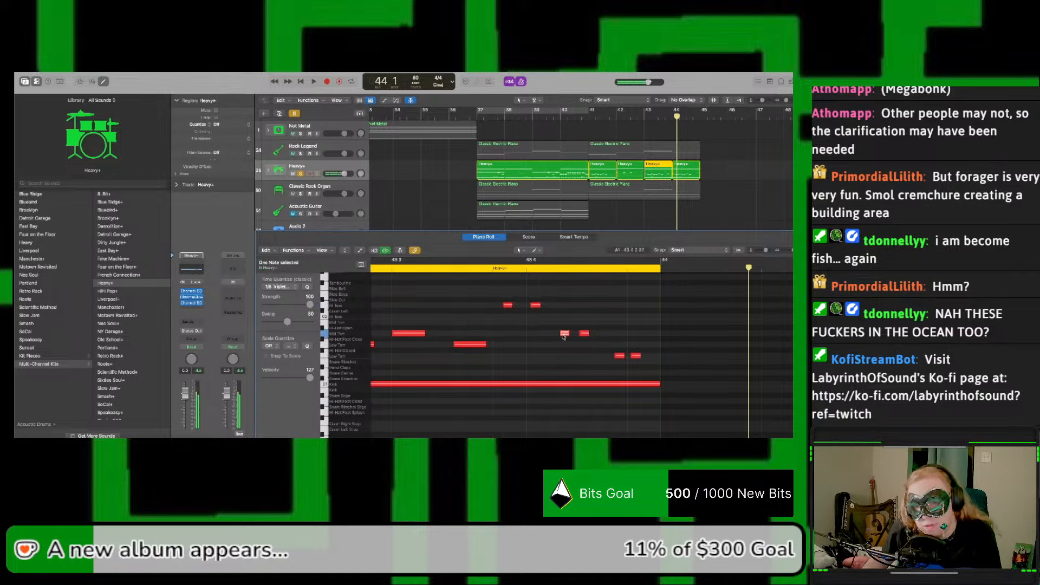
pyautogui.moveTo(564, 336); pyautogui.dragTo(553, 337)
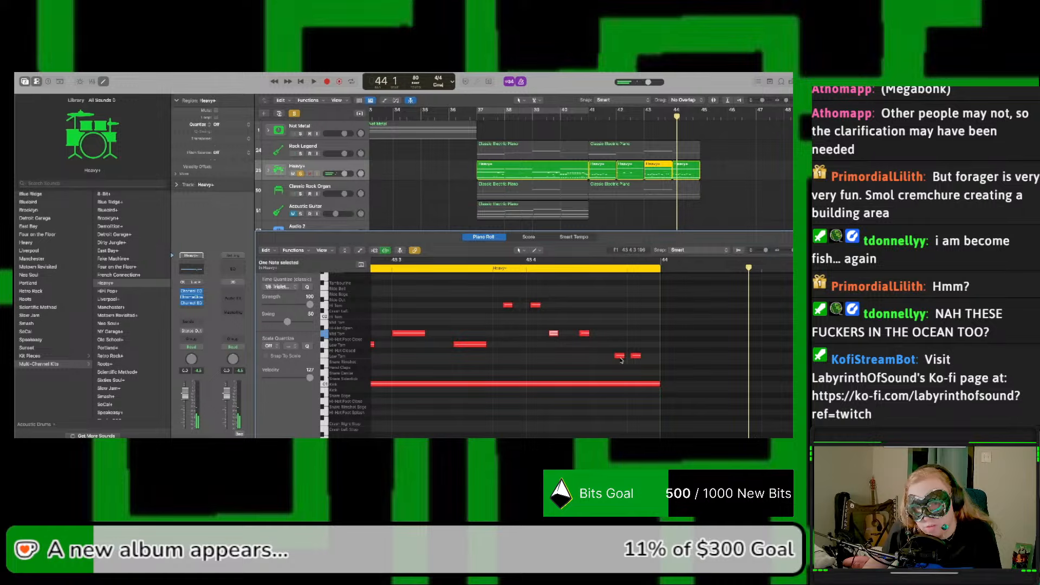
pyautogui.press('space')
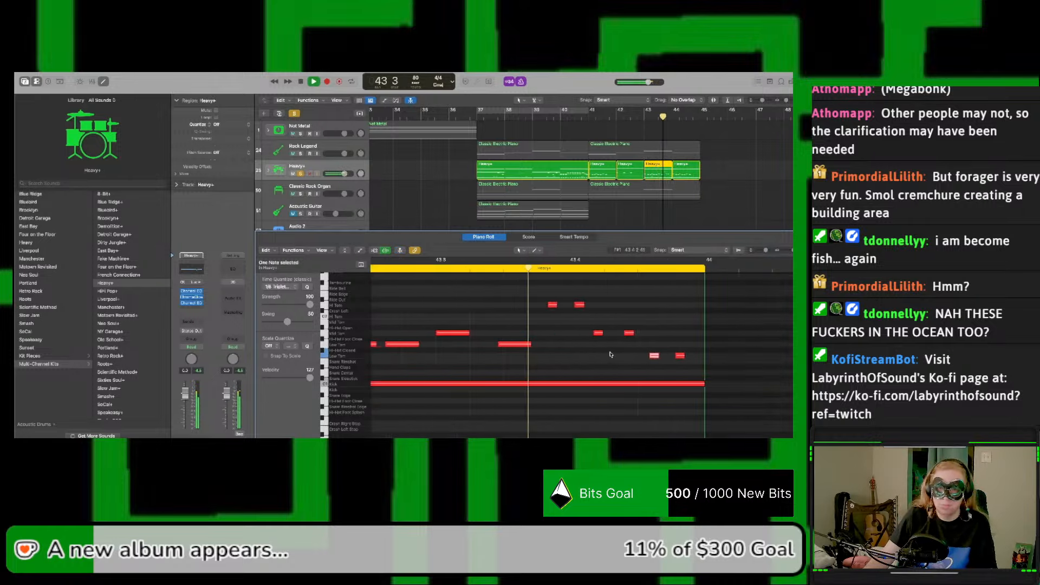
pyautogui.press('space')
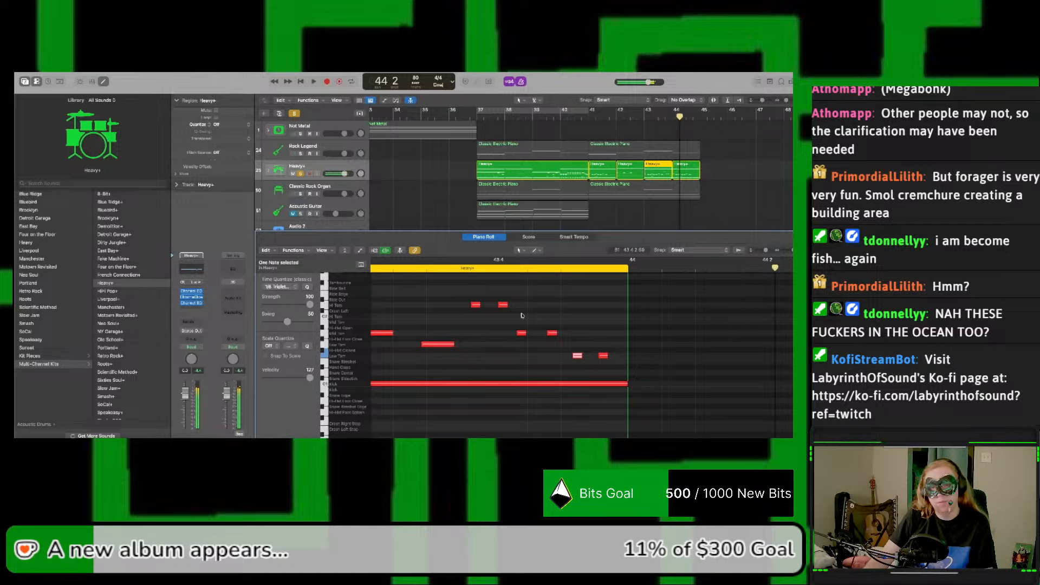
# Step: Nudge the first Hi Tom note of the bar 43 fill slightly later and listen to the timing
pyautogui.moveTo(477, 308); pyautogui.dragTo(481, 309)
pyautogui.press('space')
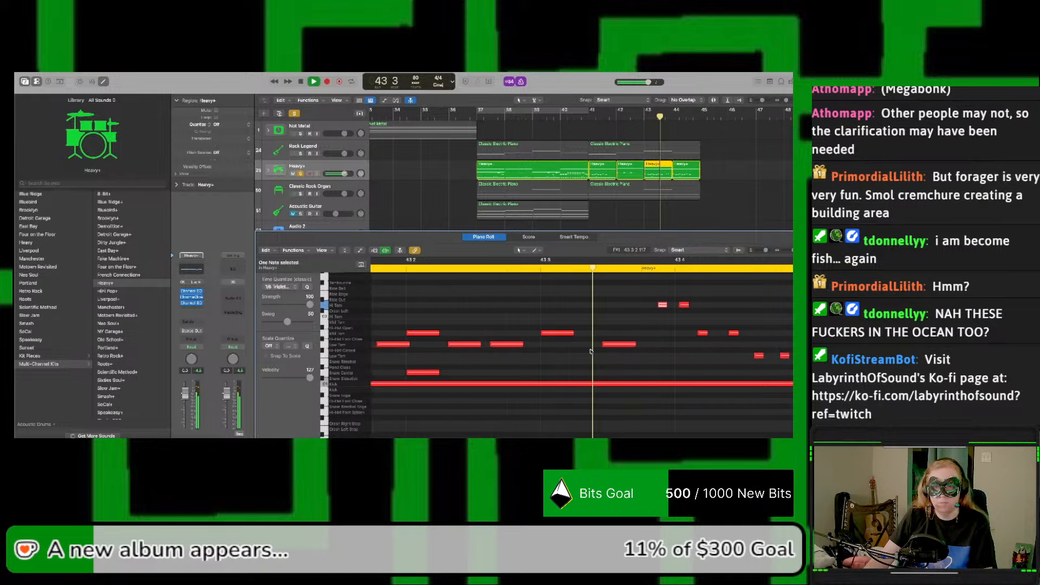
pyautogui.press('space')
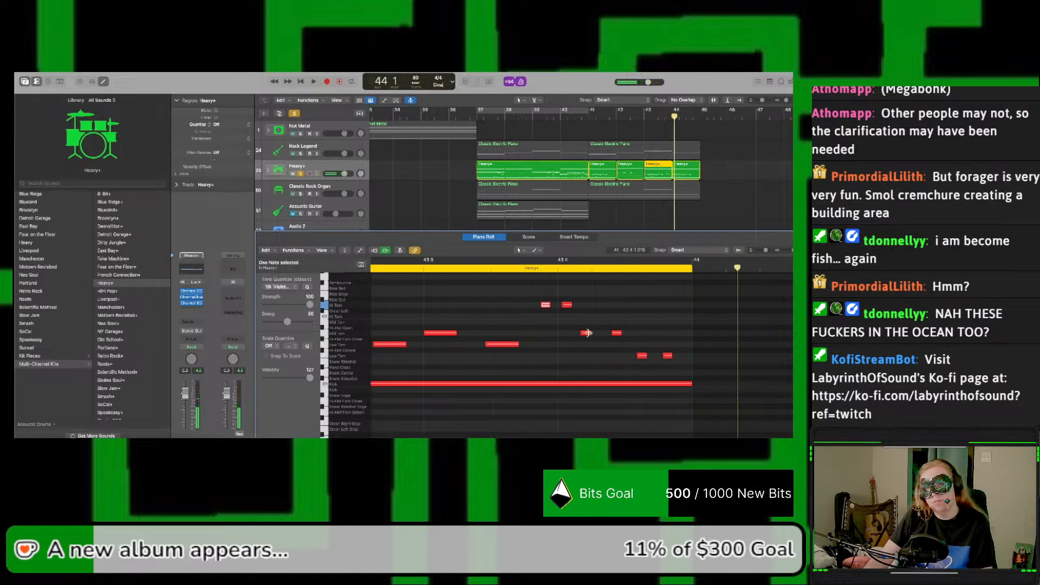
# Step: Nudge the second Mid Tom note of the bar 43 fill slightly earlier and listen to the fill
pyautogui.moveTo(544, 295); pyautogui.dragTo(674, 369)
pyautogui.click(606, 331)
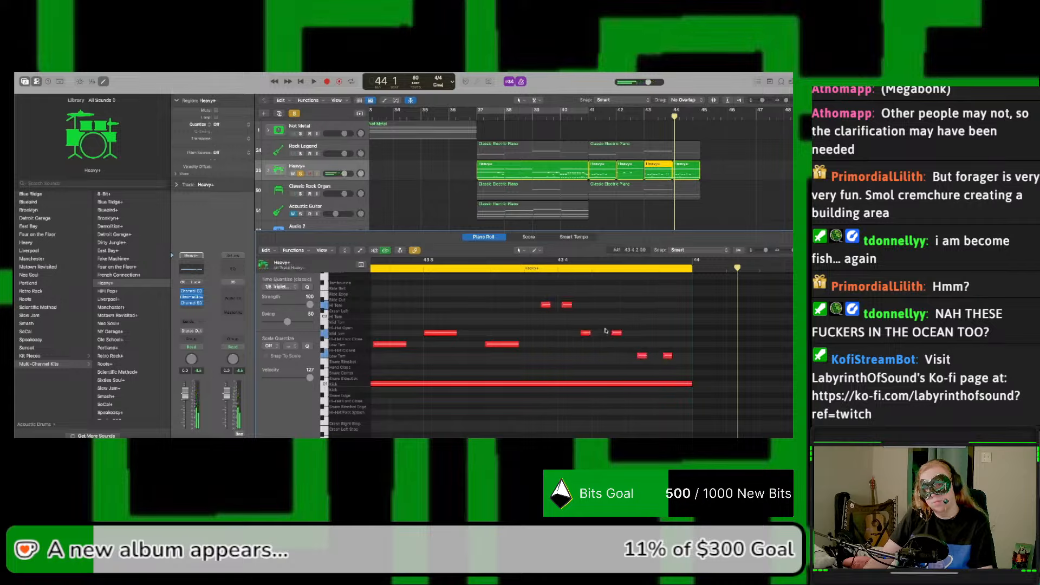
pyautogui.click(547, 304)
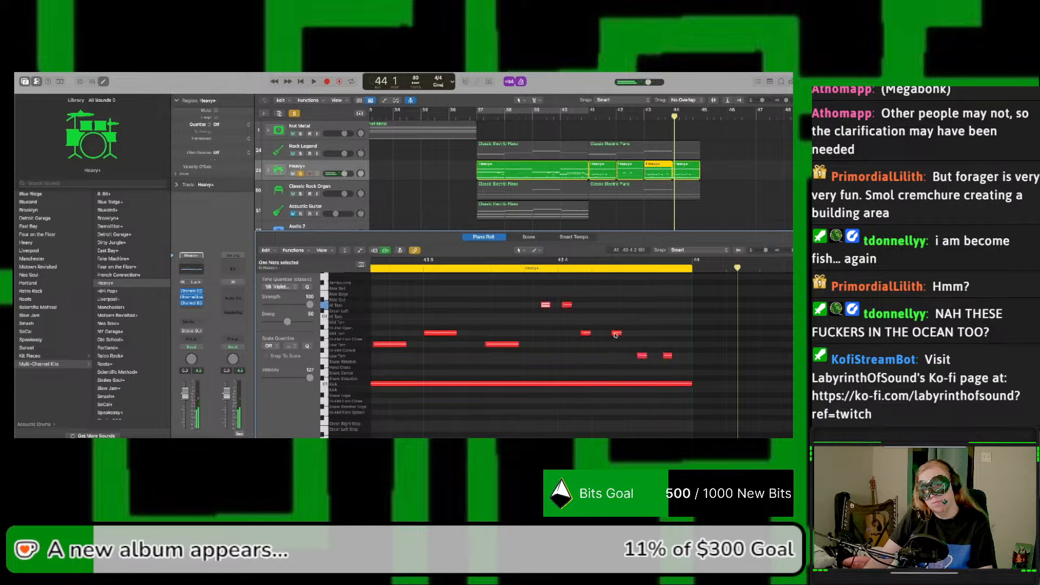
pyautogui.moveTo(615, 336); pyautogui.dragTo(609, 335)
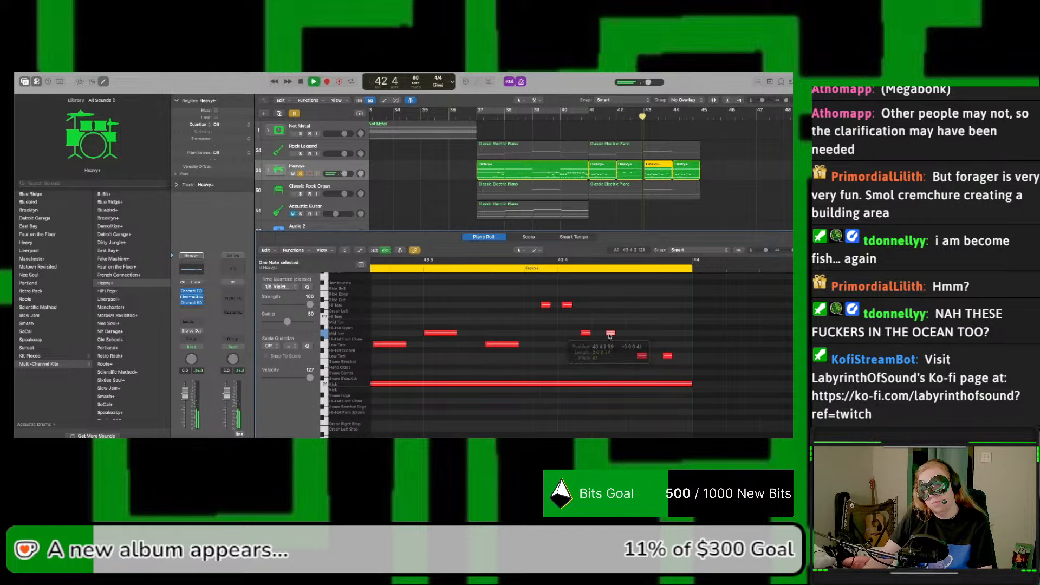
pyautogui.press('space')
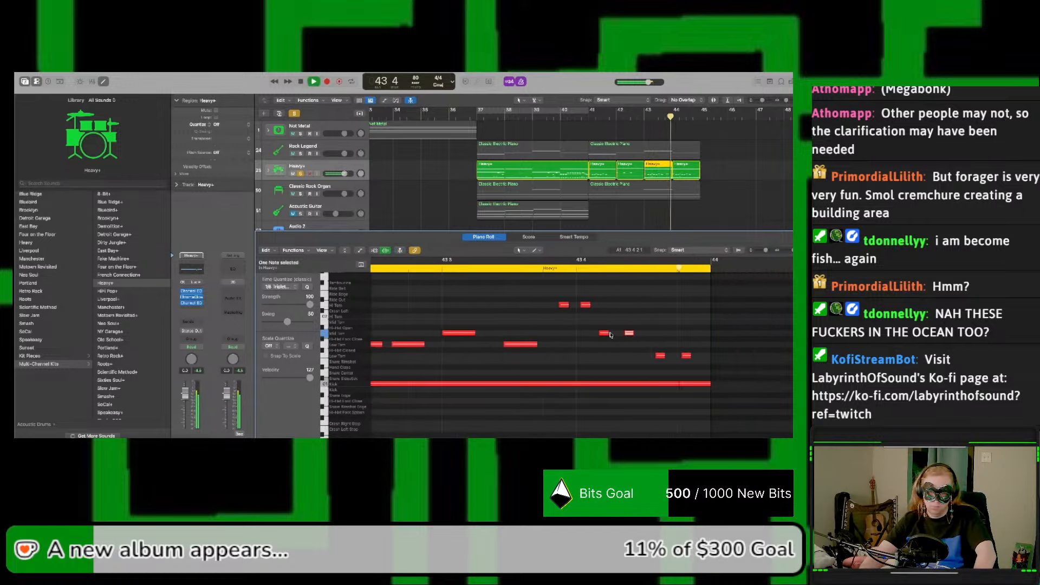
pyautogui.press('space')
# Step: Move the Hi Tom and Mid Tom pairs slightly later together and play the bar 43 fill
pyautogui.moveTo(564, 298); pyautogui.dragTo(616, 336)
pyautogui.press('space')
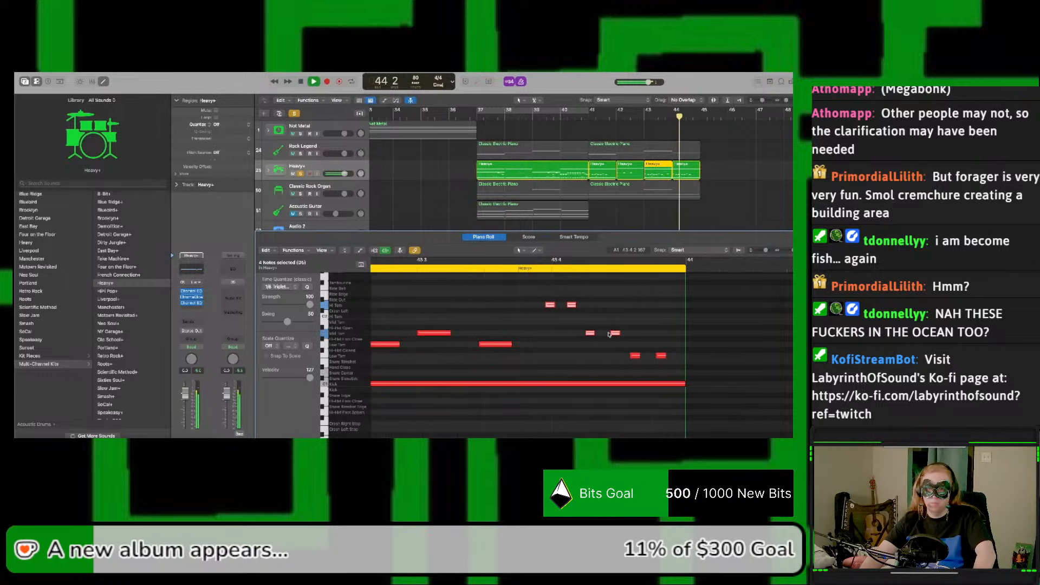
pyautogui.press('space')
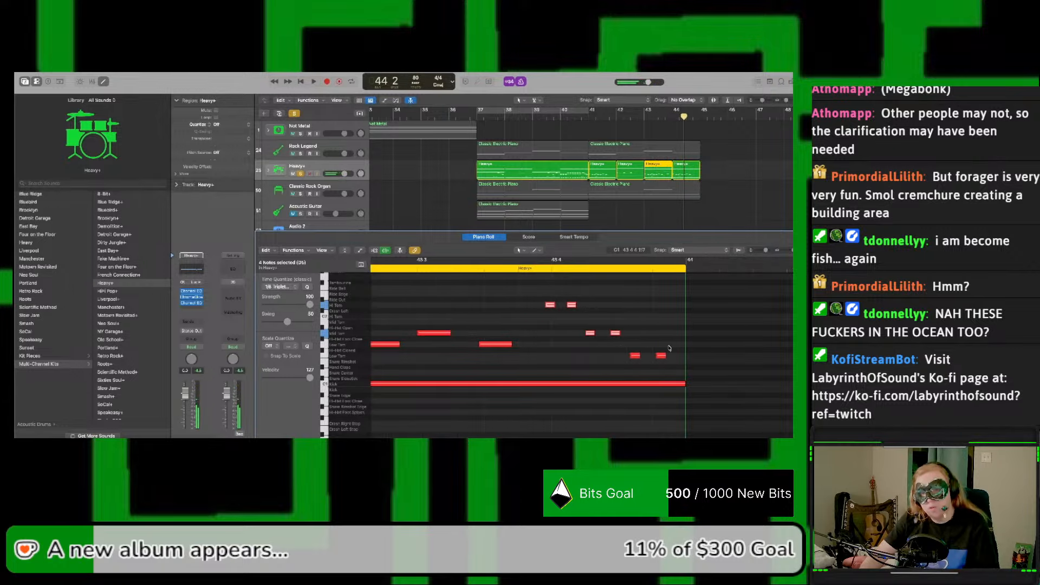
# Step: Shift all six tom notes of the fill slightly later, with the first Hi Tom on beat 4 of bar 43, and play it
pyautogui.moveTo(671, 360); pyautogui.dragTo(557, 306)
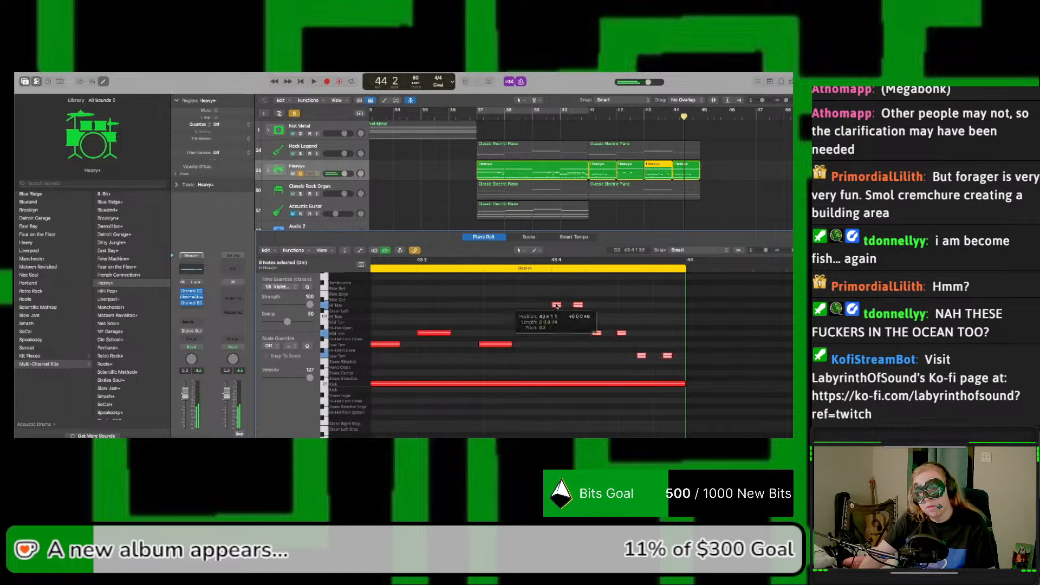
pyautogui.press('space')
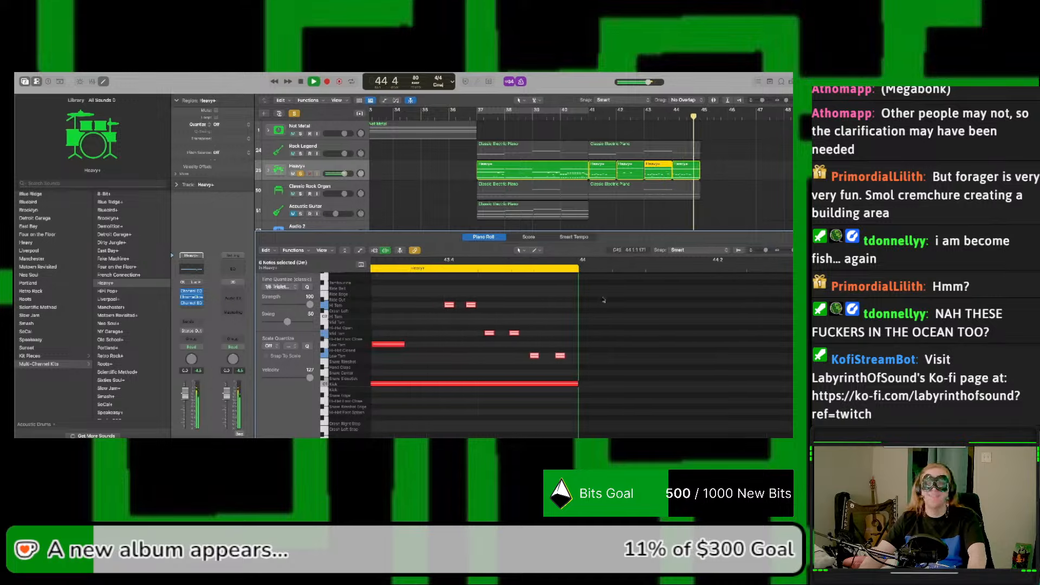
pyautogui.press('space')
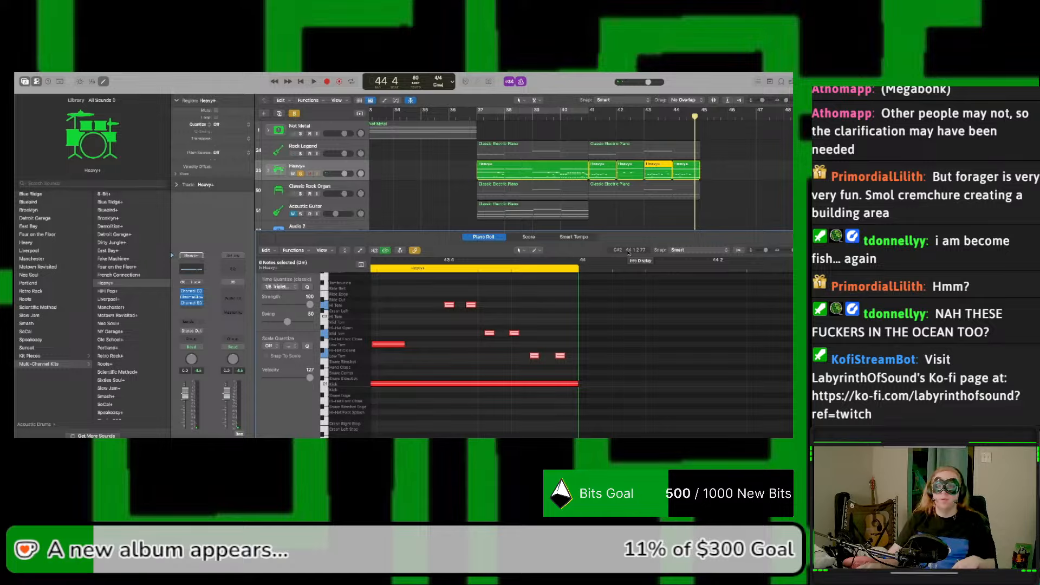
# Step: In the bar 44 Heavy+ region, delete the Mid Tom and Low Tom notes within beat 3
pyautogui.click(682, 166)
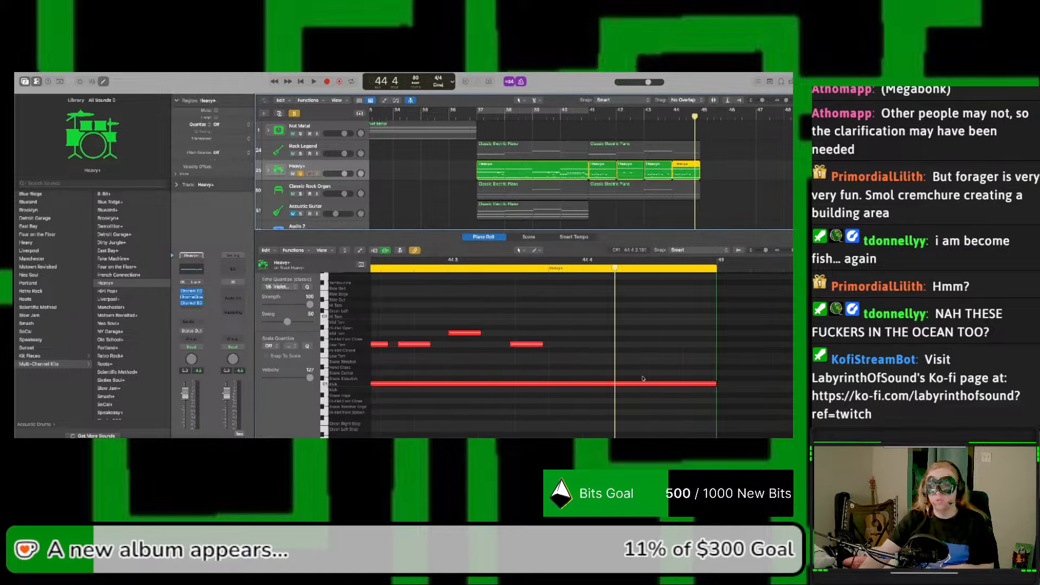
pyautogui.hscroll(4, 647, 378)
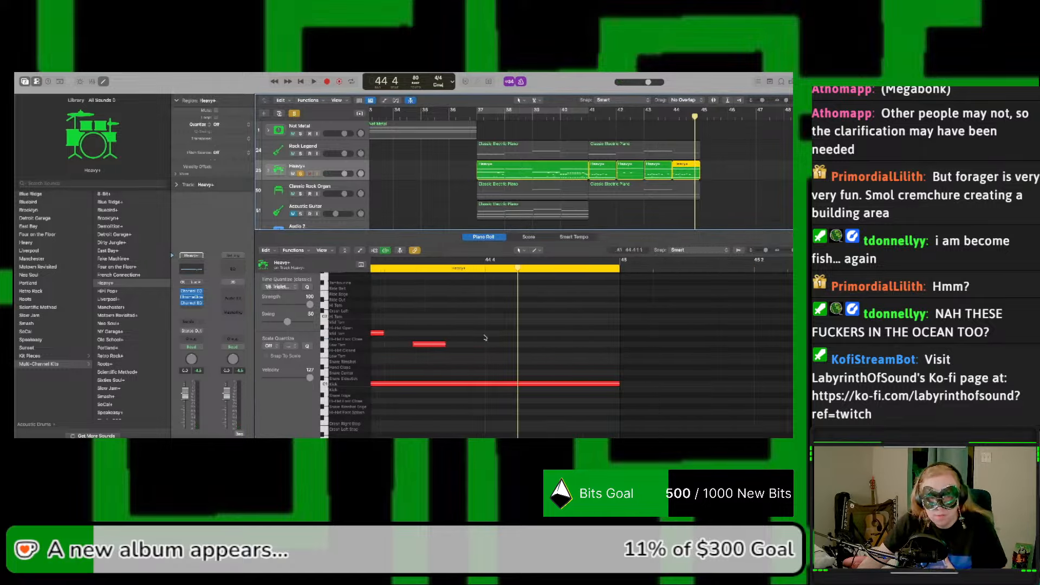
pyautogui.click(423, 345)
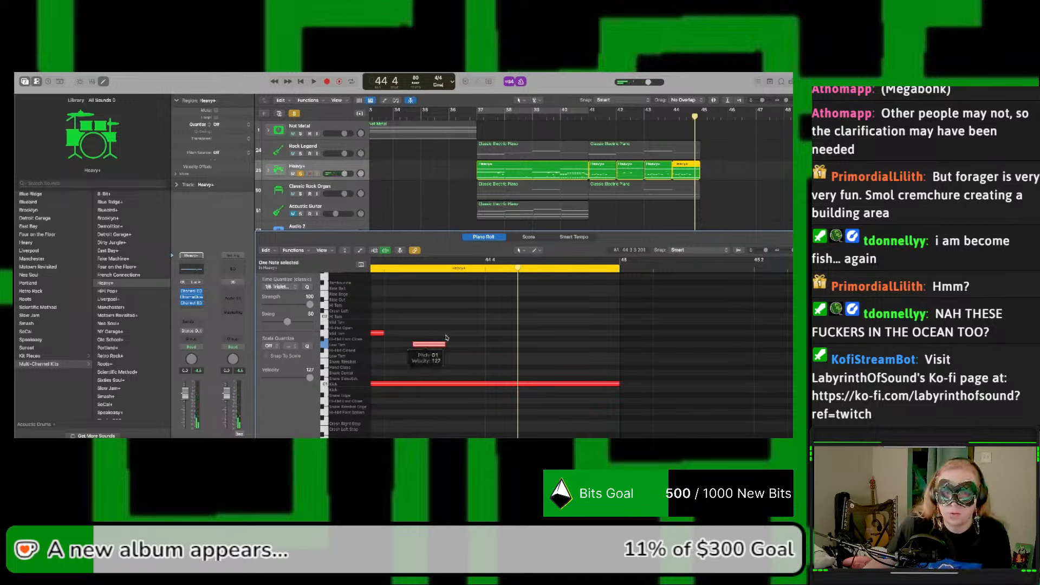
pyautogui.hscroll(-3, 441, 340)
pyautogui.moveTo(470, 325); pyautogui.dragTo(545, 358)
pyautogui.press('Delete')
pyautogui.scroll(3, 515, 335)
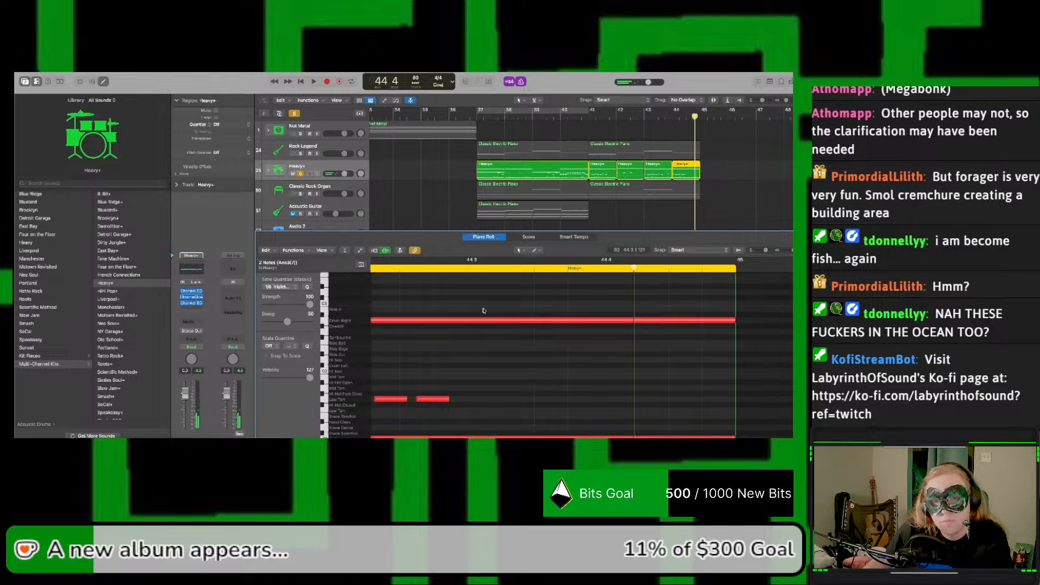
# Step: Place the playhead on beat 3 of bar 44 and create a Mid Tom note there
pyautogui.click(467, 268)
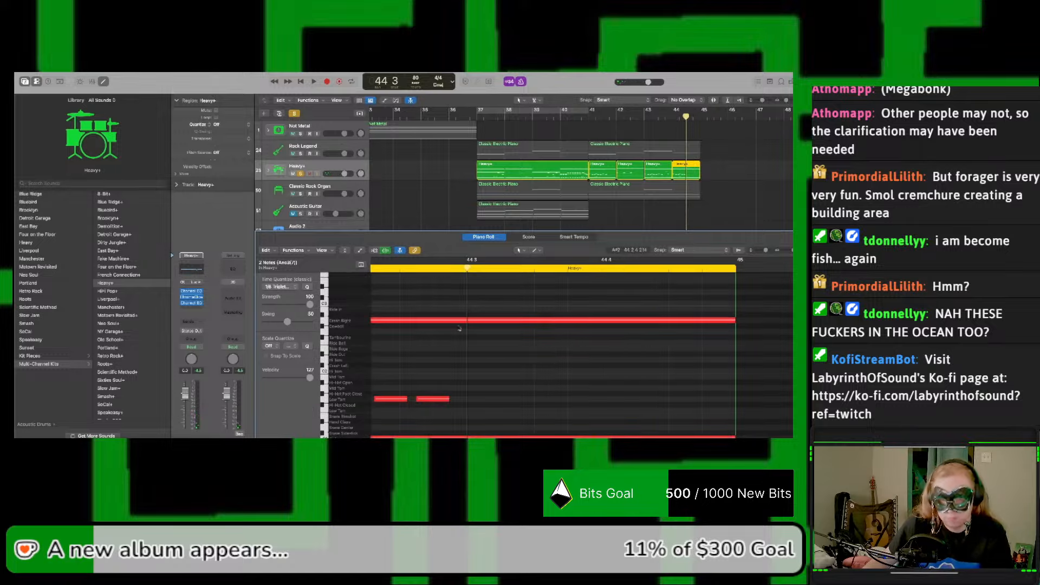
pyautogui.rightClick(470, 414)
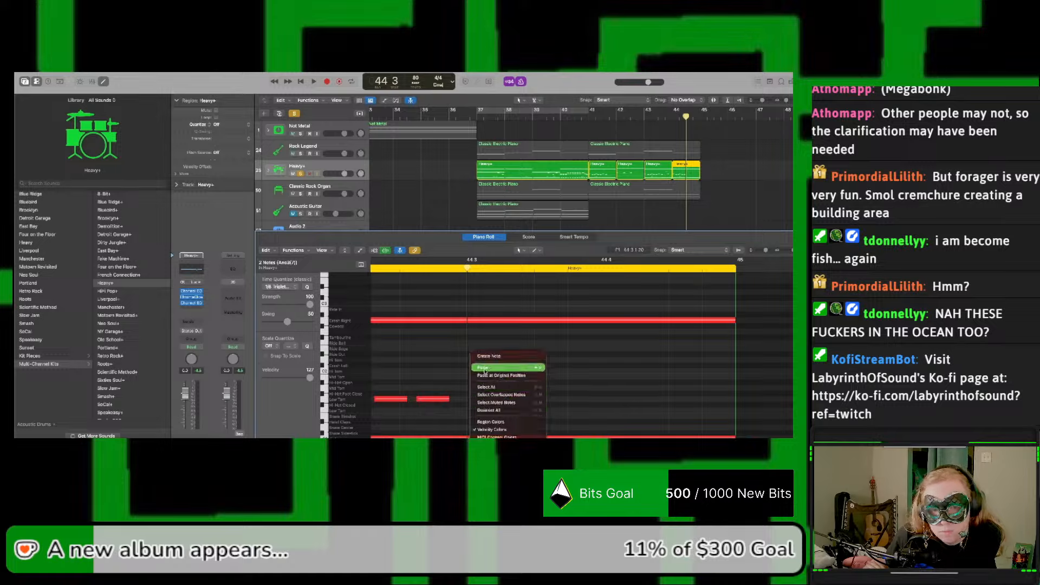
pyautogui.click(456, 372)
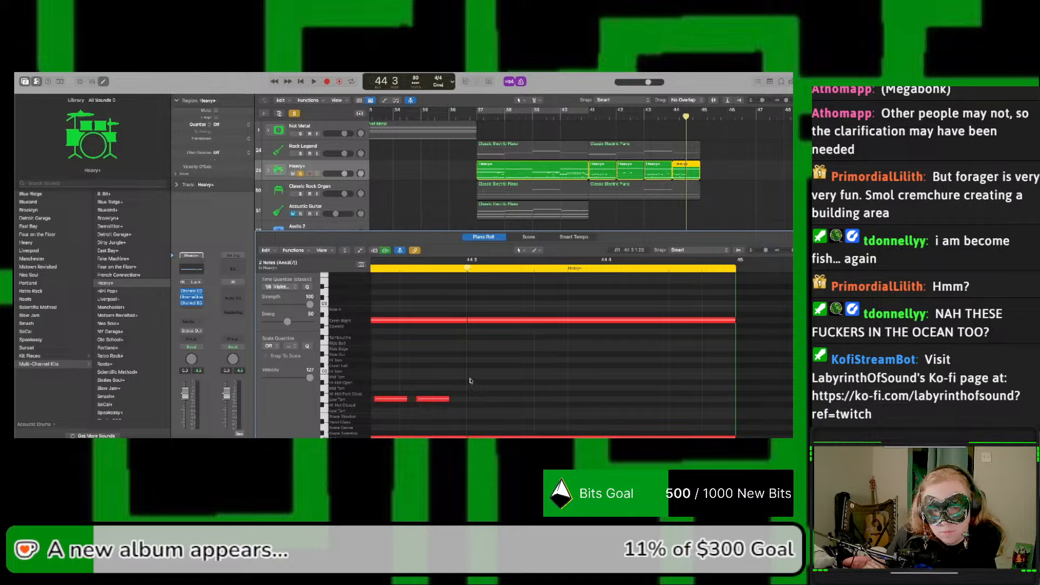
pyautogui.rightClick(472, 381)
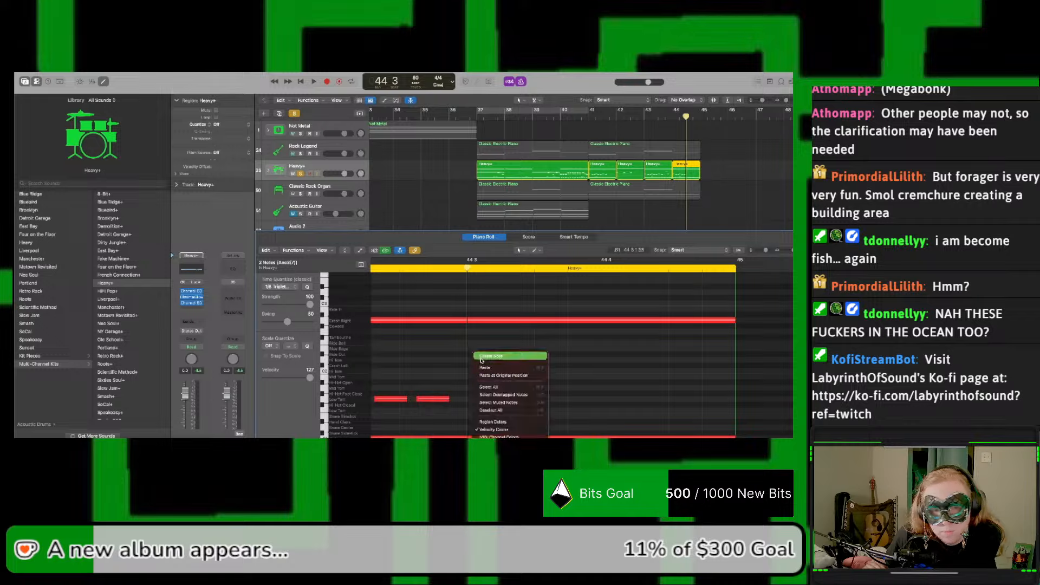
pyautogui.click(482, 360)
pyautogui.click(475, 375)
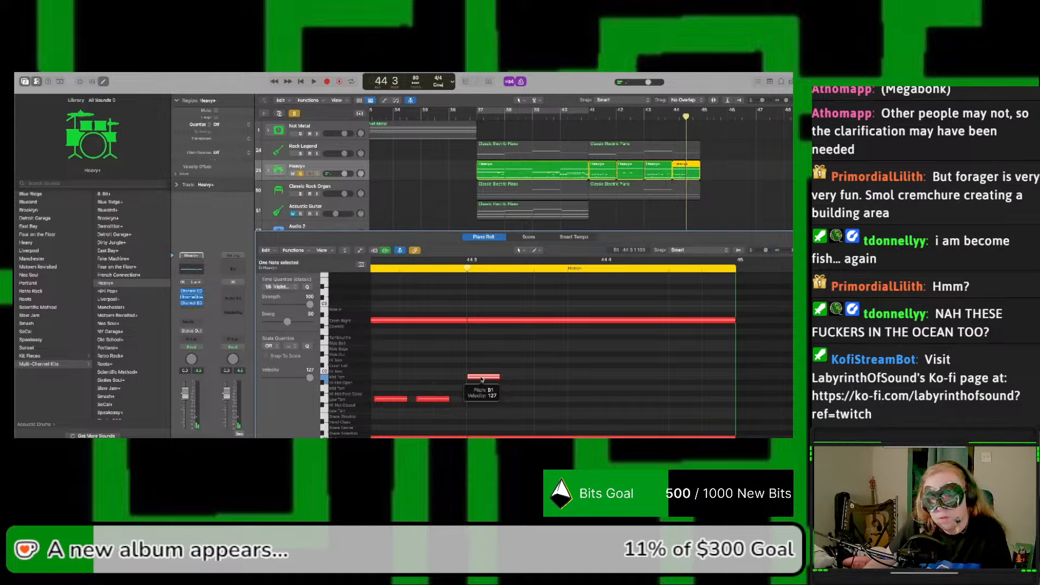
# Step: Duplicate the Mid Tom note within beat 3 and quantize the pair to the triplet grid
pyautogui.moveTo(489, 380); pyautogui.dragTo(466, 362)
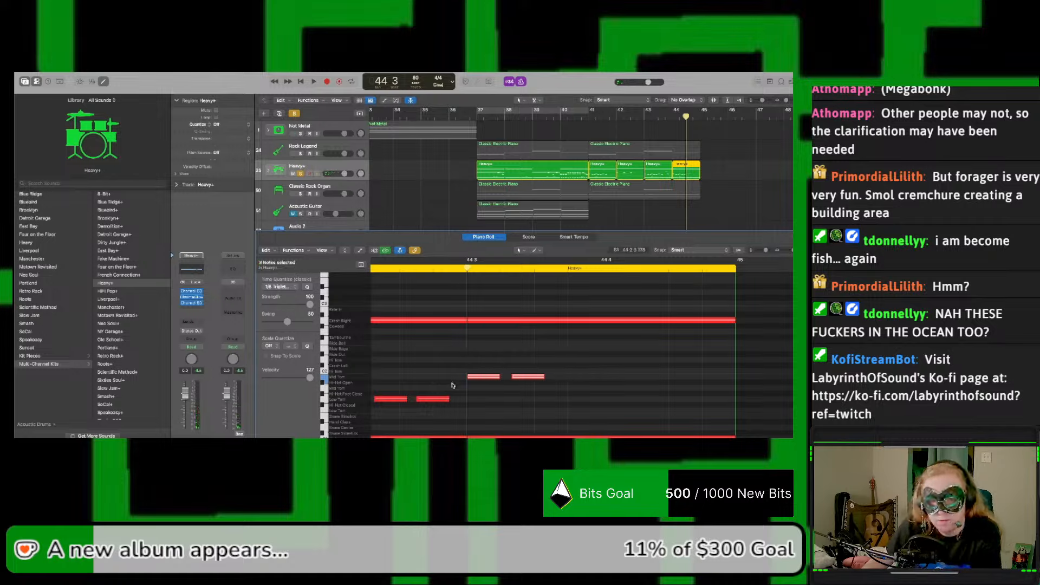
pyautogui.click(494, 388)
pyautogui.moveTo(487, 381); pyautogui.dragTo(450, 369)
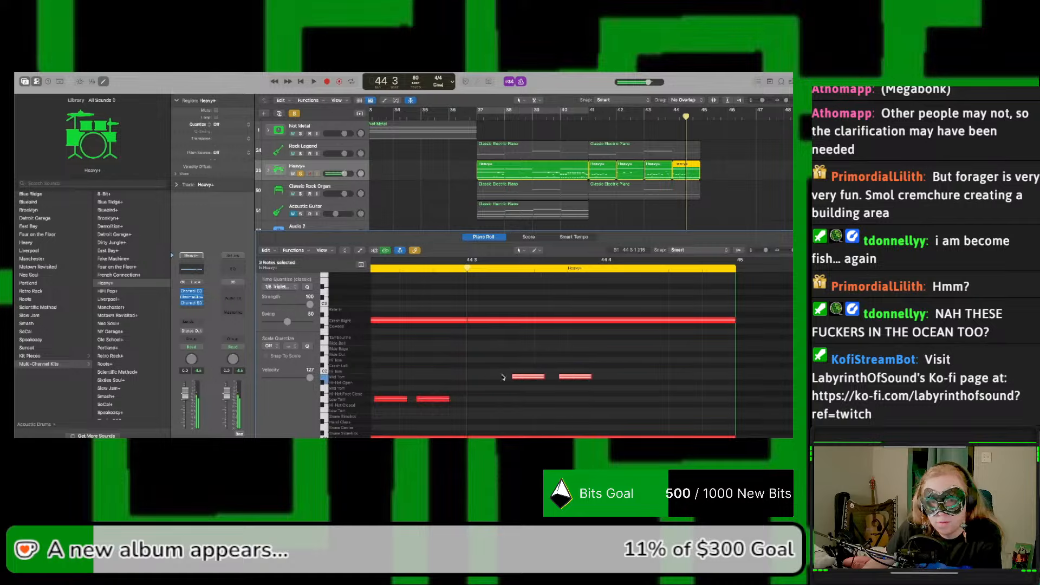
pyautogui.moveTo(528, 379); pyautogui.dragTo(486, 379)
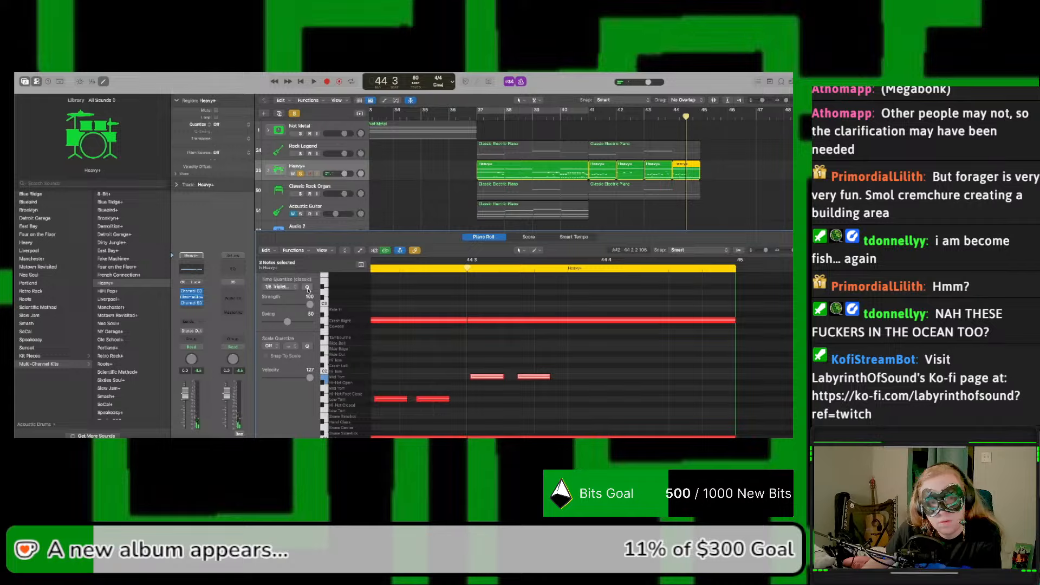
pyautogui.click(471, 396)
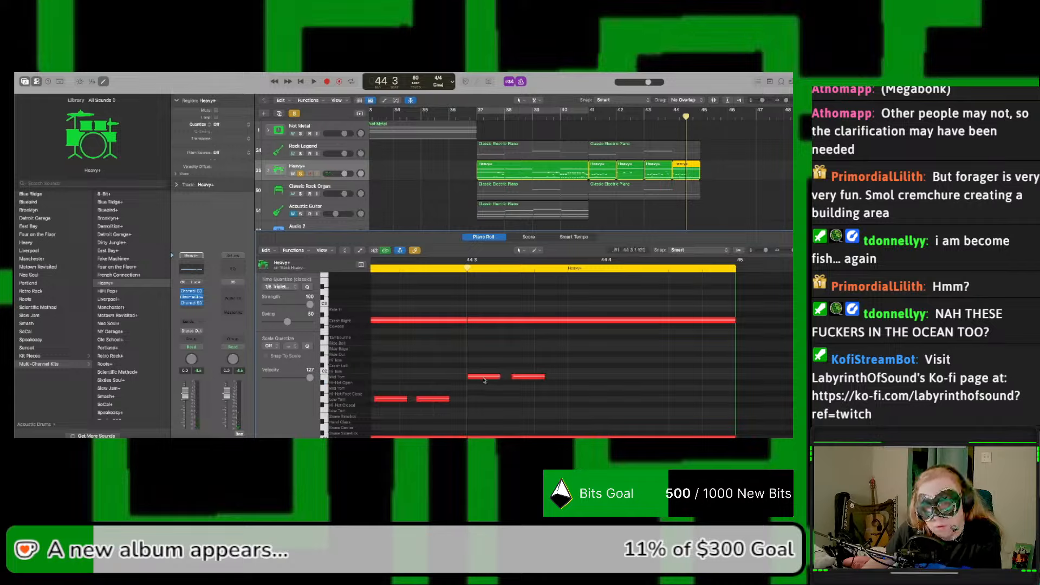
# Step: Add a third Mid Tom note to complete an evenly spaced triplet on beat 3 of bar 44
pyautogui.moveTo(485, 381); pyautogui.dragTo(489, 368)
pyautogui.moveTo(514, 386); pyautogui.dragTo(458, 365)
pyautogui.press('super+z')
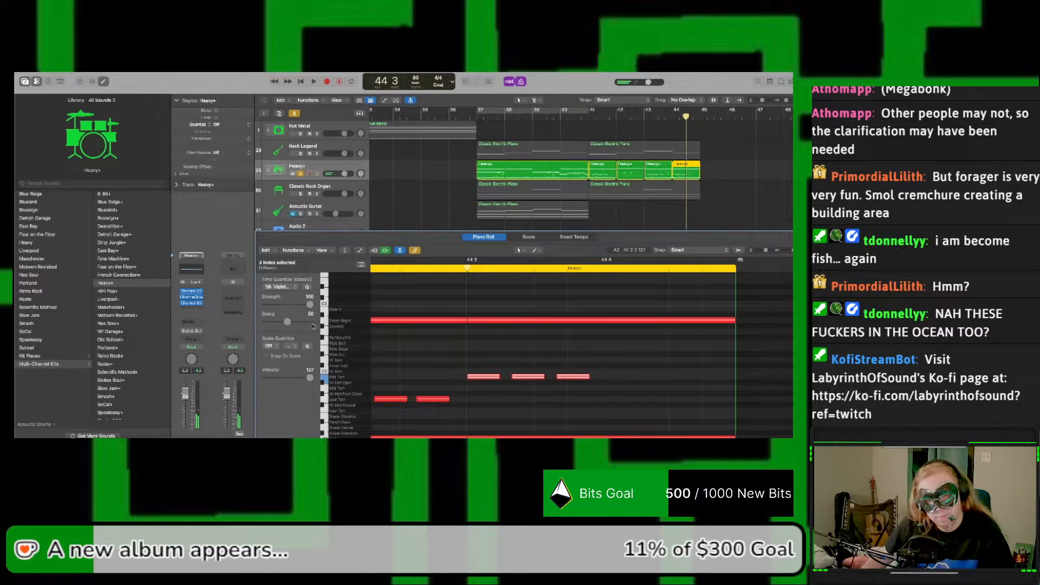
# Step: Play bar 44 to check how the Mid Tom triplet sounds in the drum pattern
pyautogui.press('space')
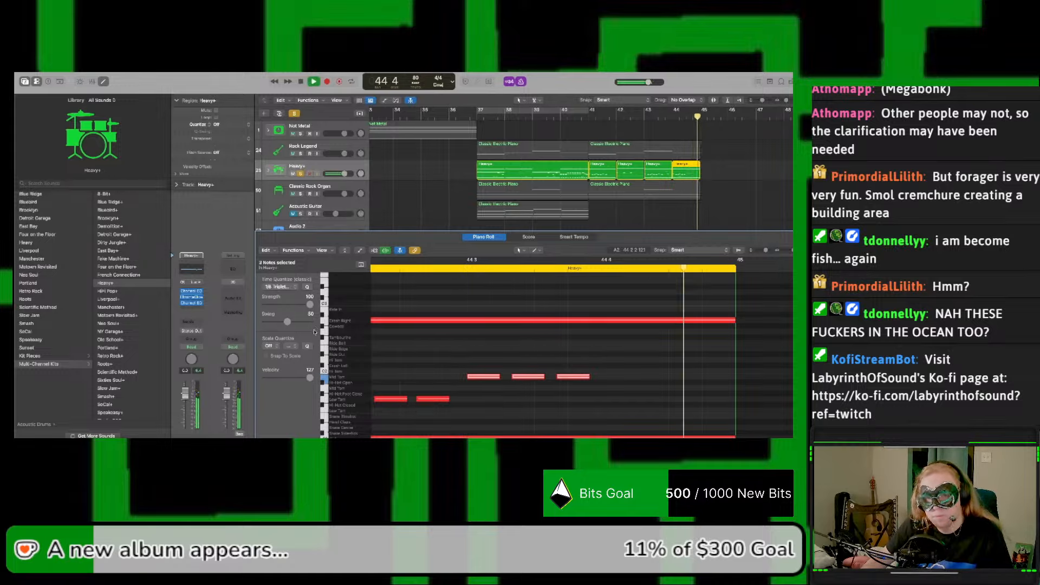
pyautogui.press('space')
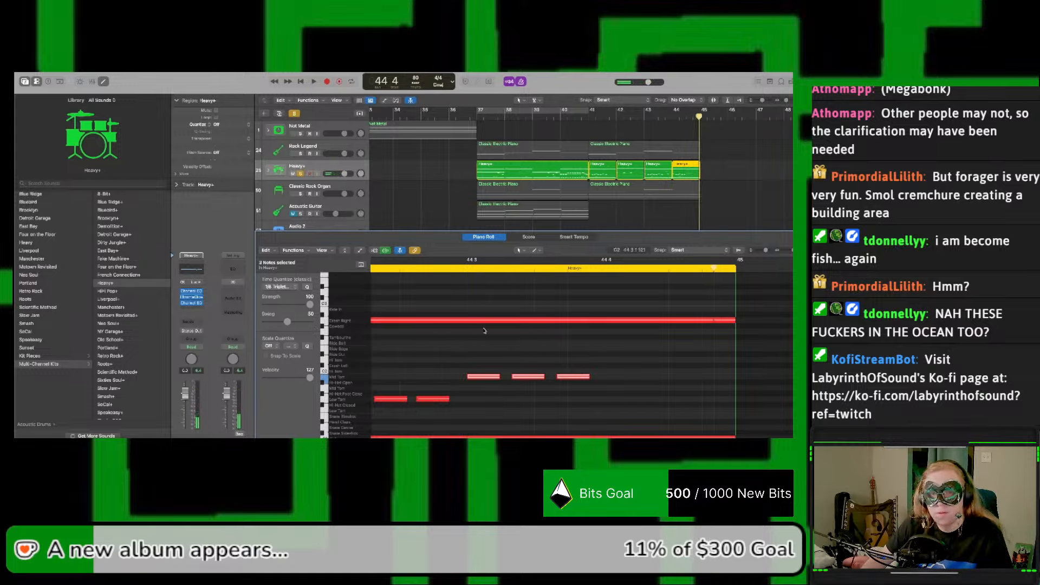
pyautogui.hscroll(-4, 484, 329)
pyautogui.press('space')
pyautogui.press('space')
pyautogui.hscroll(-7, 469, 321)
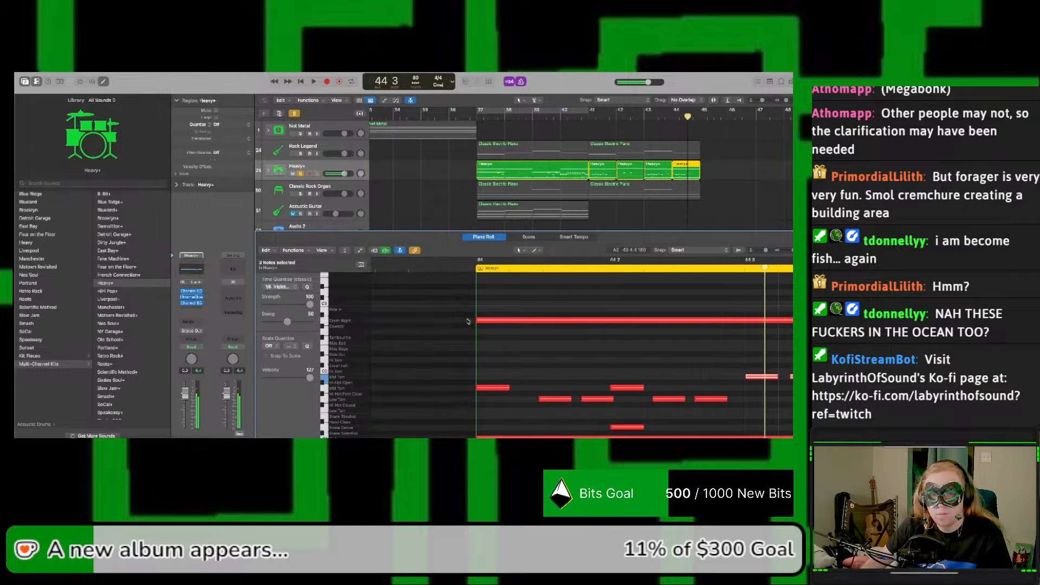
pyautogui.hscroll(-3, 469, 320)
pyautogui.press('space')
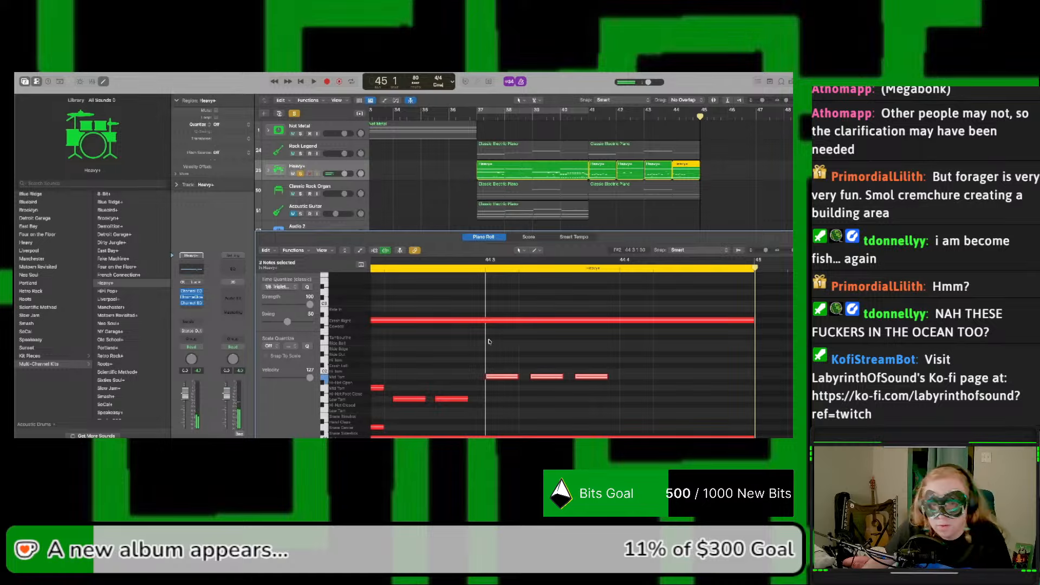
# Step: Copy the Mid Tom triplet to beat 4 of bar 44 and duplicate all six notes onto the Low Tom
pyautogui.moveTo(499, 376); pyautogui.dragTo(634, 380)
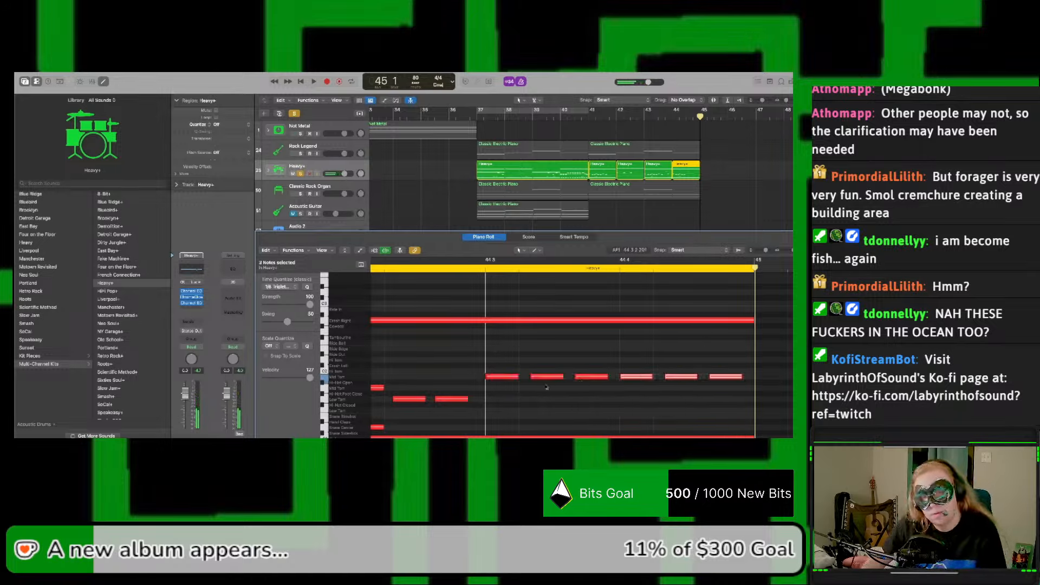
pyautogui.moveTo(502, 391); pyautogui.dragTo(752, 370)
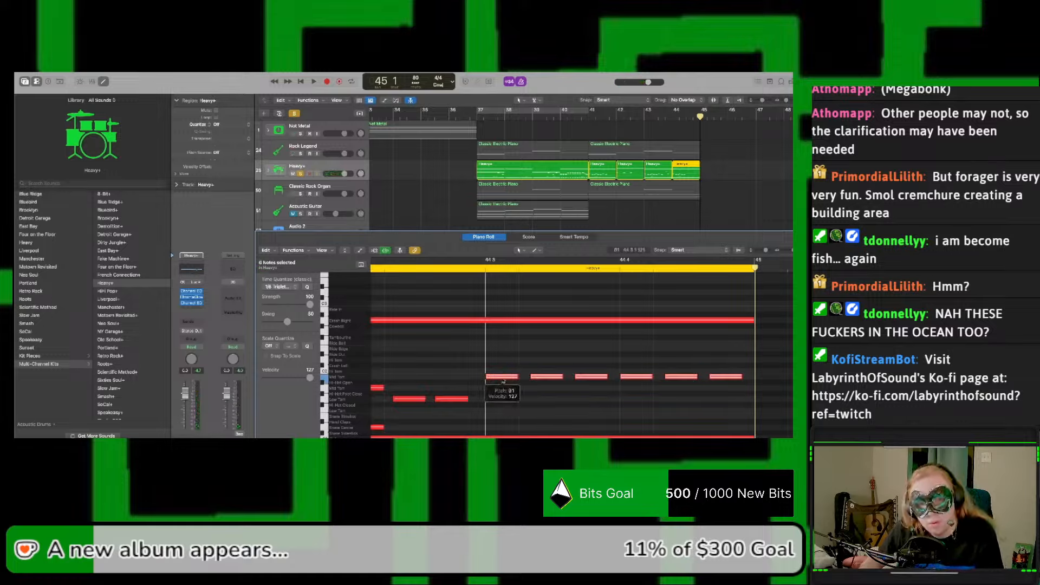
pyautogui.moveTo(502, 379); pyautogui.dragTo(502, 402)
# Step: Move the upper beat 4 triplet to the Hi Tom and the lower one to Snare Center
pyautogui.moveTo(621, 417); pyautogui.dragTo(723, 366)
pyautogui.moveTo(646, 396); pyautogui.dragTo(644, 382)
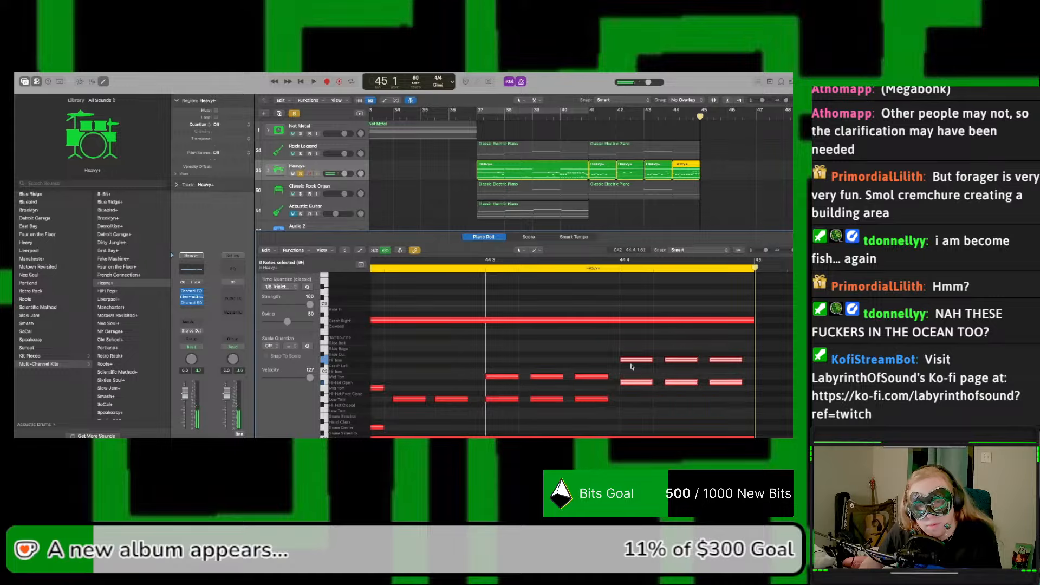
pyautogui.click(630, 376)
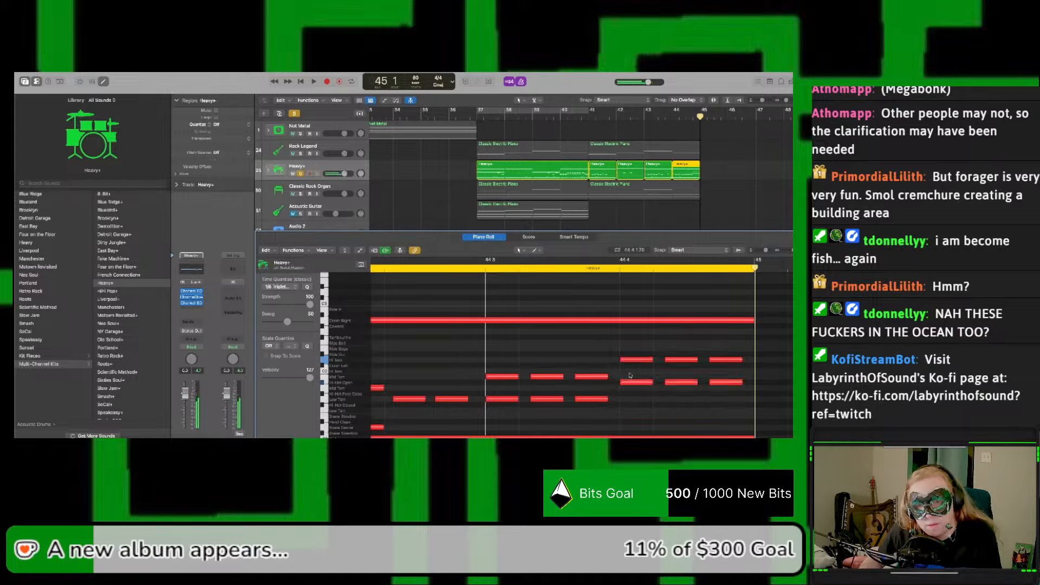
pyautogui.moveTo(651, 379); pyautogui.dragTo(727, 395)
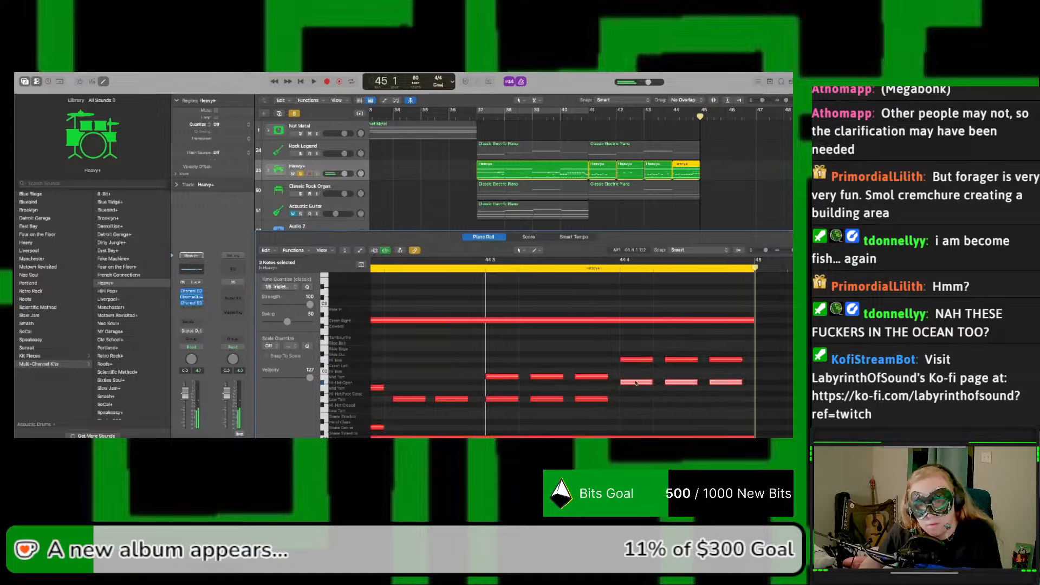
pyautogui.moveTo(636, 382); pyautogui.dragTo(638, 429)
# Step: Play the bar 44 fill, and play the whole drum variation from bar 41
pyautogui.press('space')
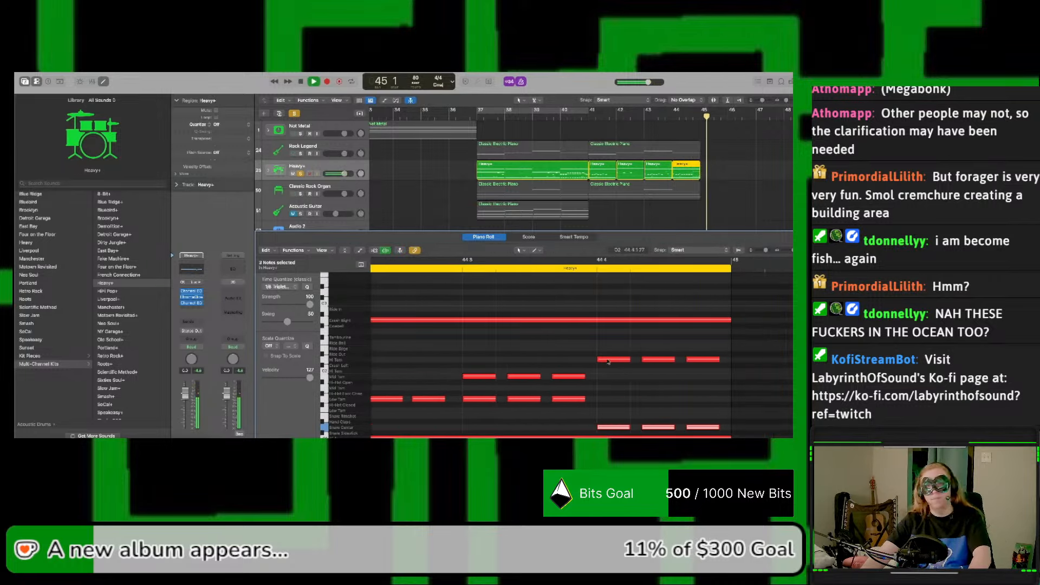
pyautogui.press('space')
pyautogui.click(589, 117)
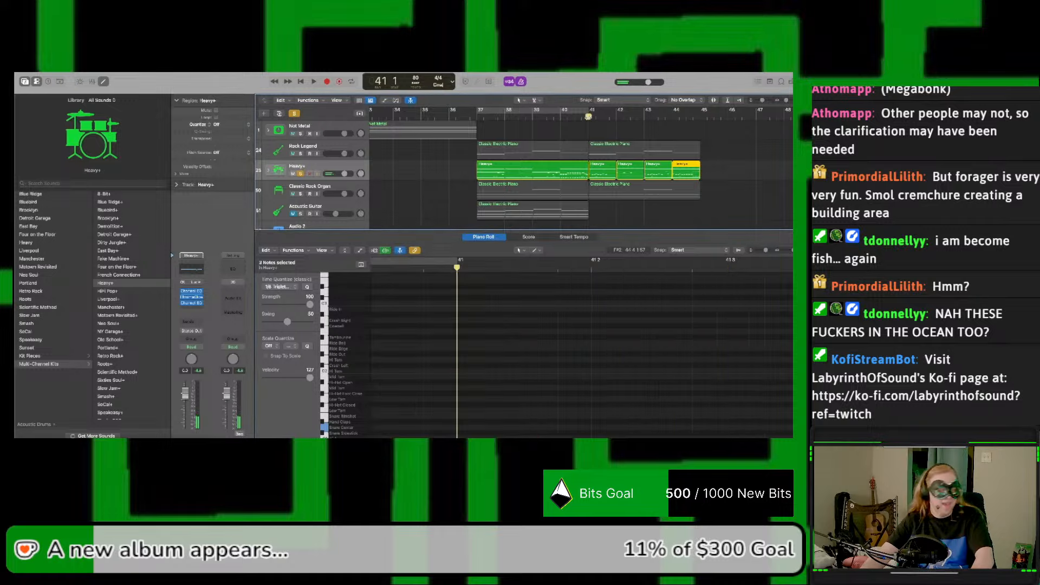
pyautogui.press('space')
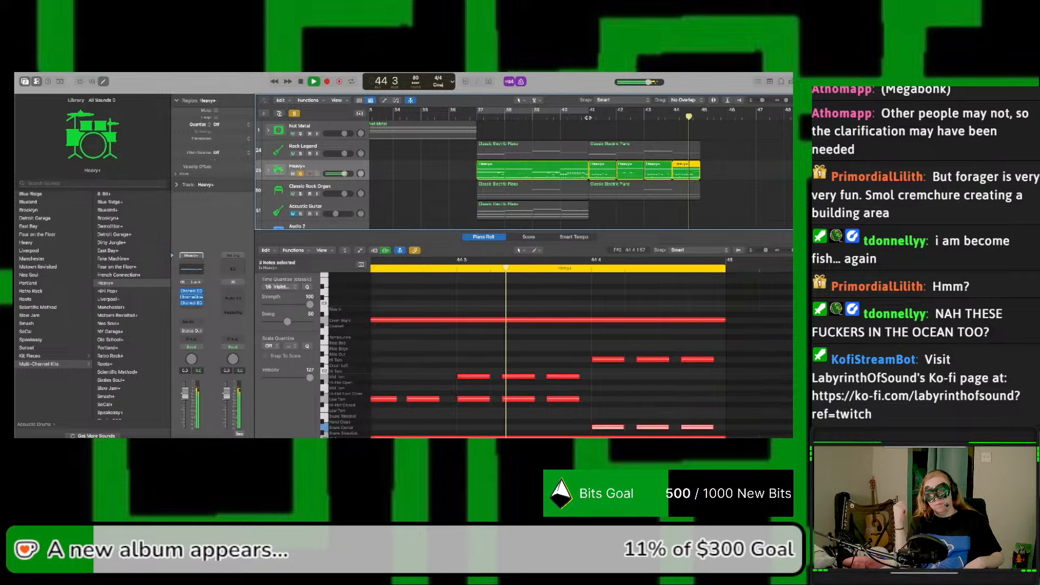
# Step: Turn off solo on the Heavy+ drums and play the heavy section from bar 37 with all tracks
pyautogui.press('space')
pyautogui.click(588, 117)
pyautogui.press('space')
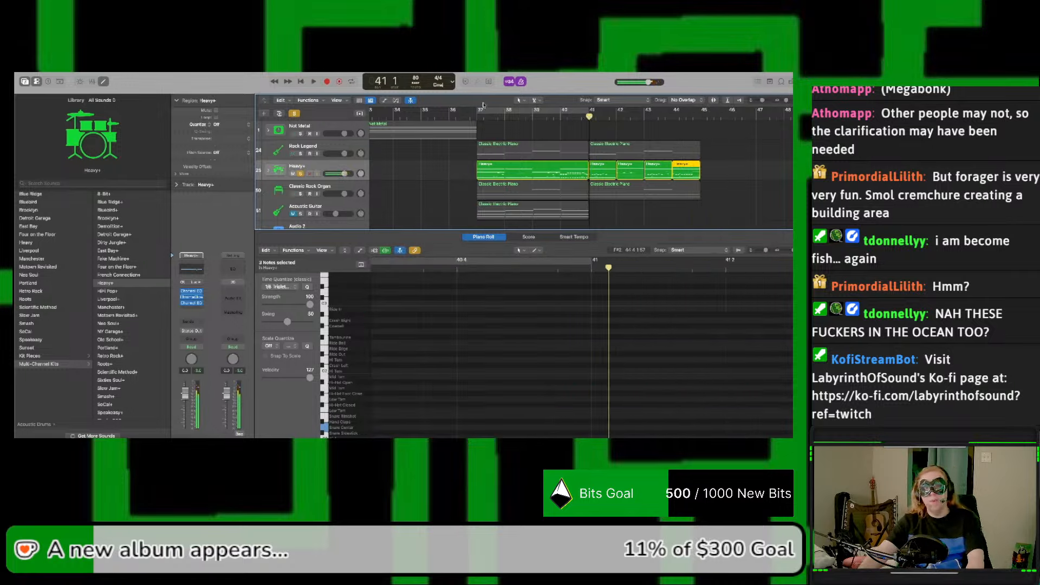
pyautogui.click(296, 115)
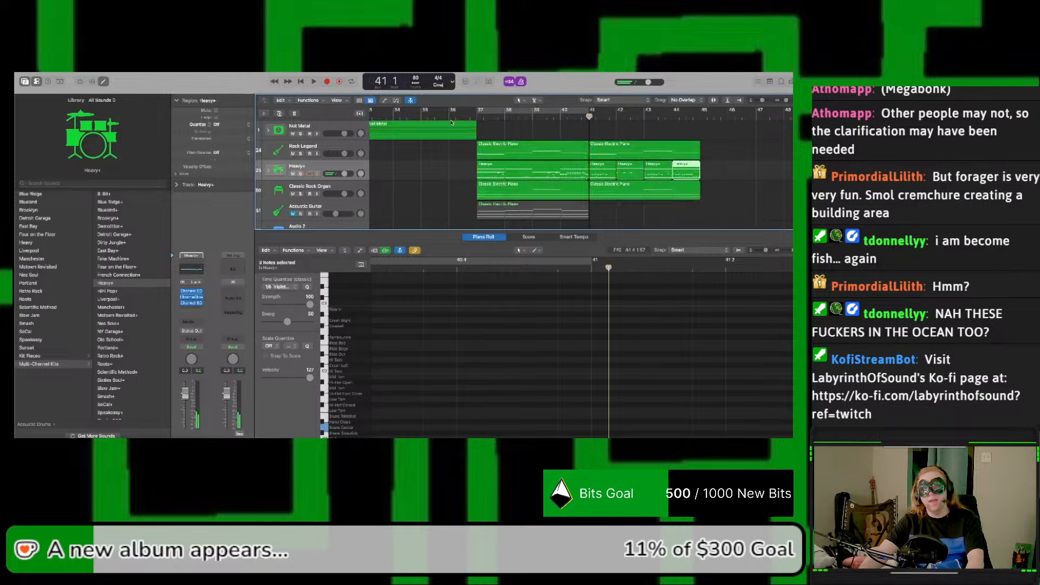
pyautogui.click(478, 117)
pyautogui.press('space')
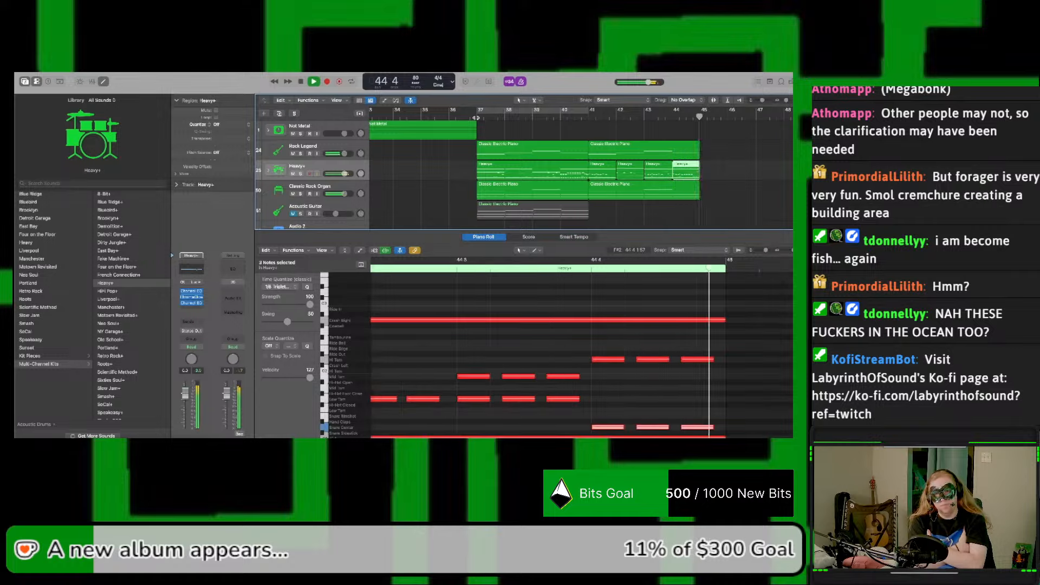
pyautogui.press('space')
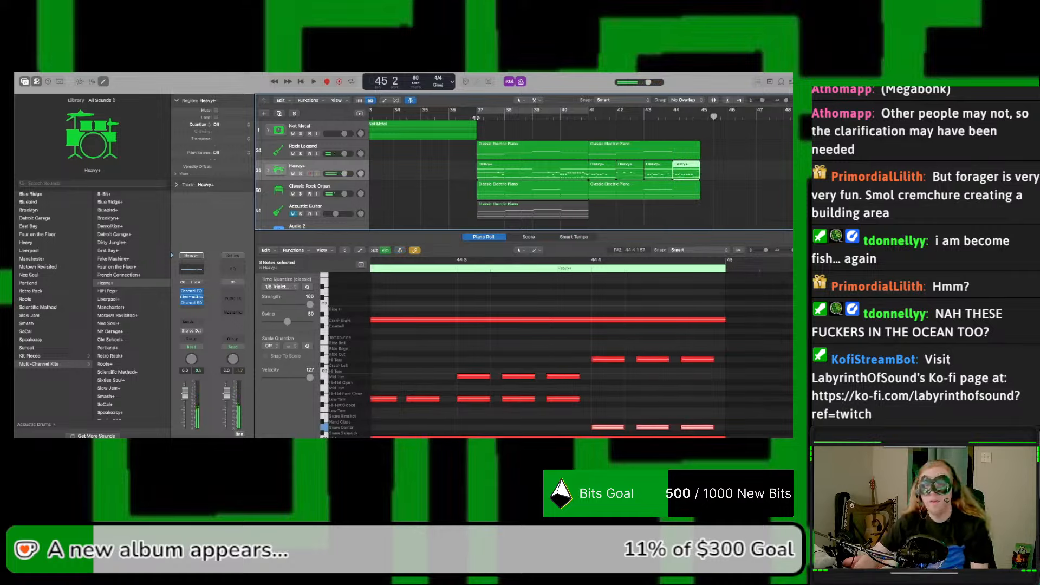
# Step: Move the long crash note in bar 42 of the Heavy+ drums from Crash Right to Crash Left
pyautogui.click(603, 175)
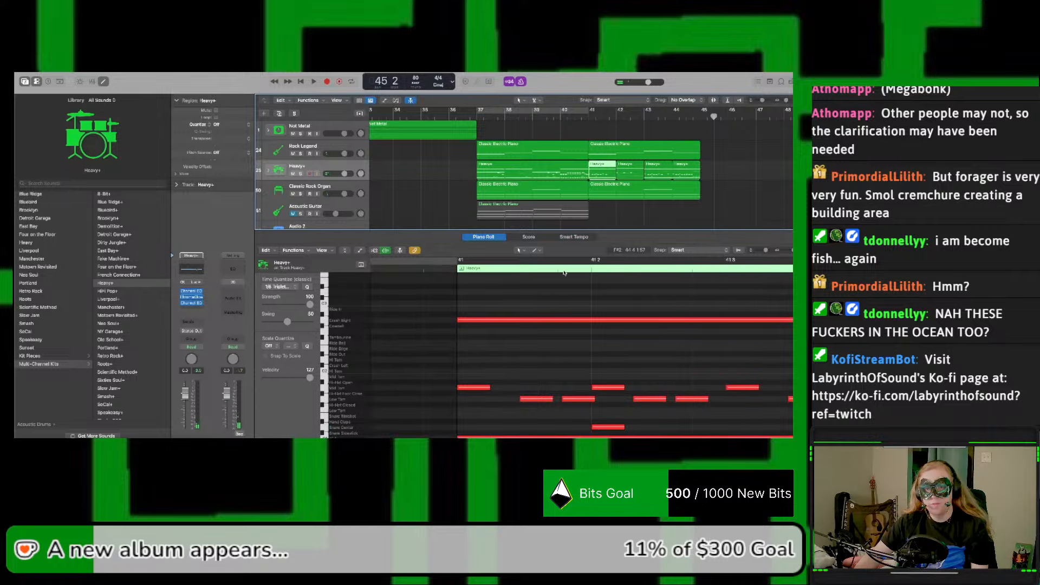
pyautogui.click(562, 320)
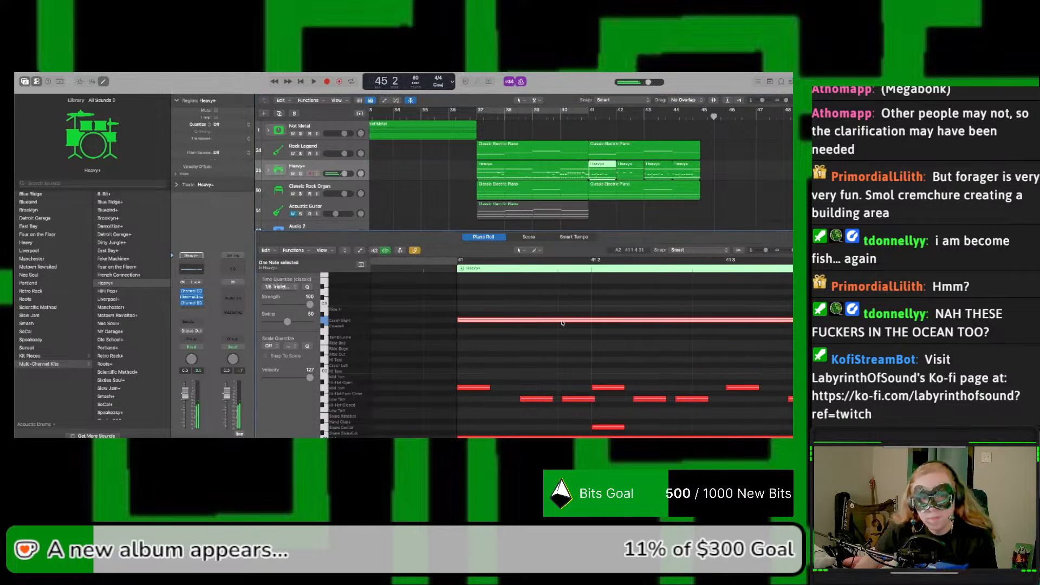
pyautogui.hscroll(10, 562, 323)
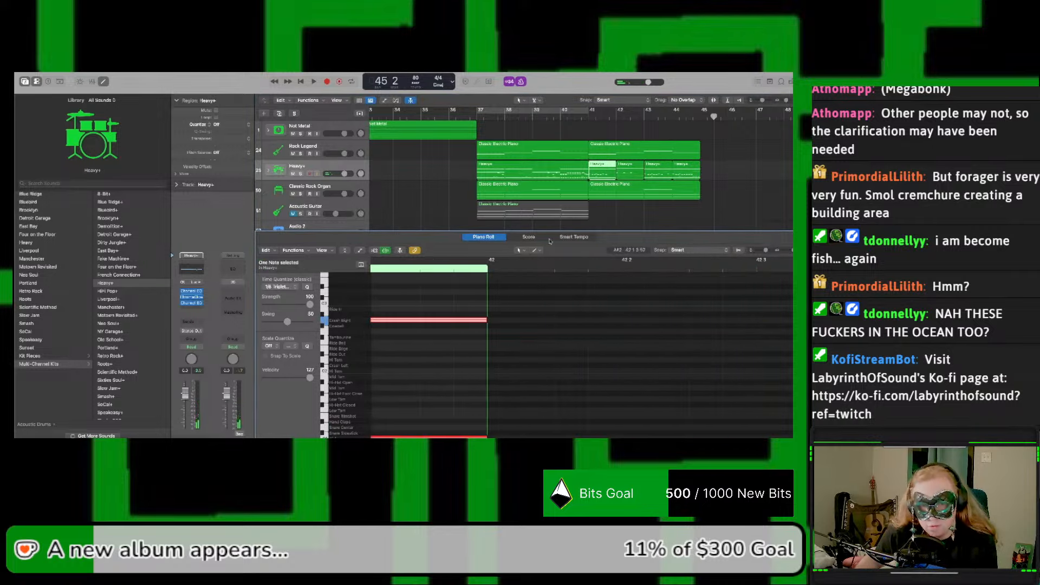
pyautogui.click(626, 175)
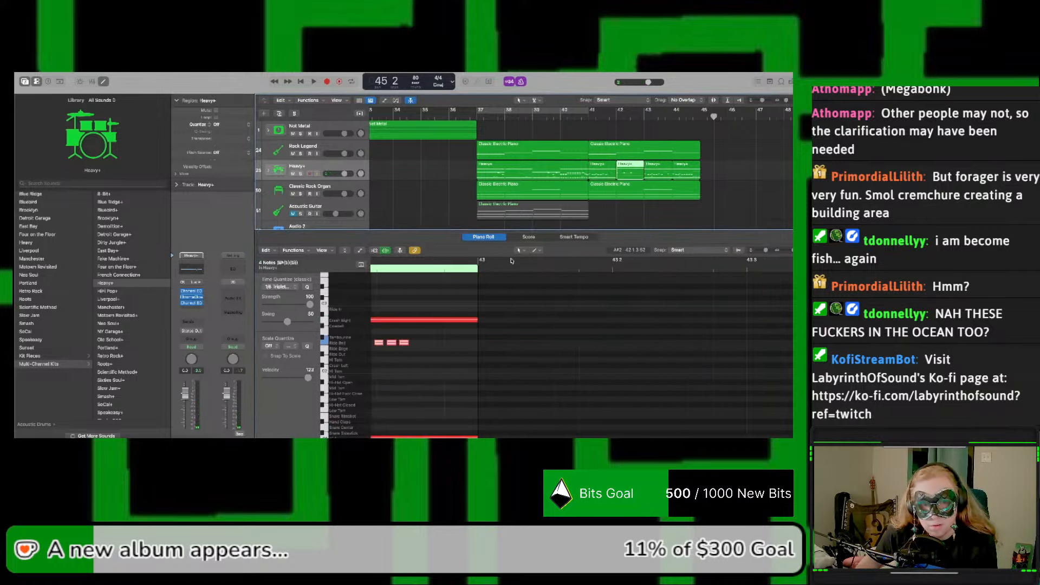
pyautogui.click(445, 319)
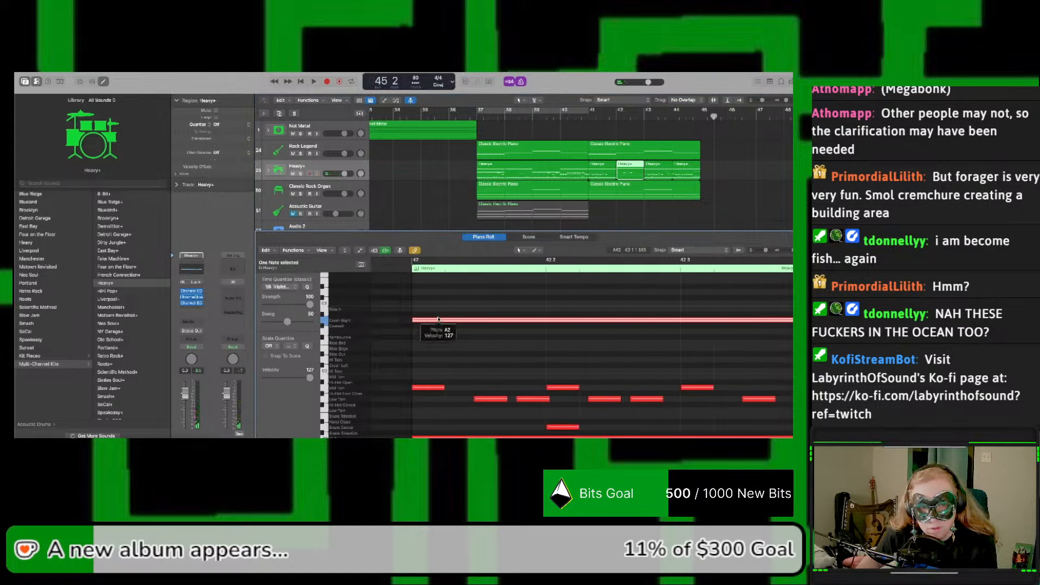
pyautogui.moveTo(439, 318); pyautogui.dragTo(439, 387)
# Step: Move the long crash note in bar 44 from Crash Right to Crash Left
pyautogui.click(654, 176)
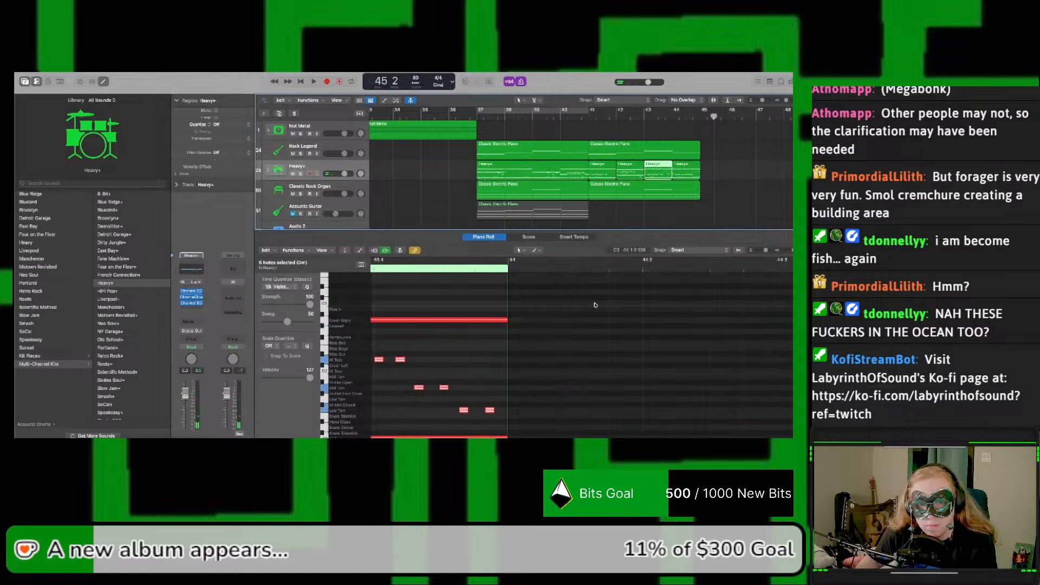
pyautogui.click(503, 321)
pyautogui.click(677, 173)
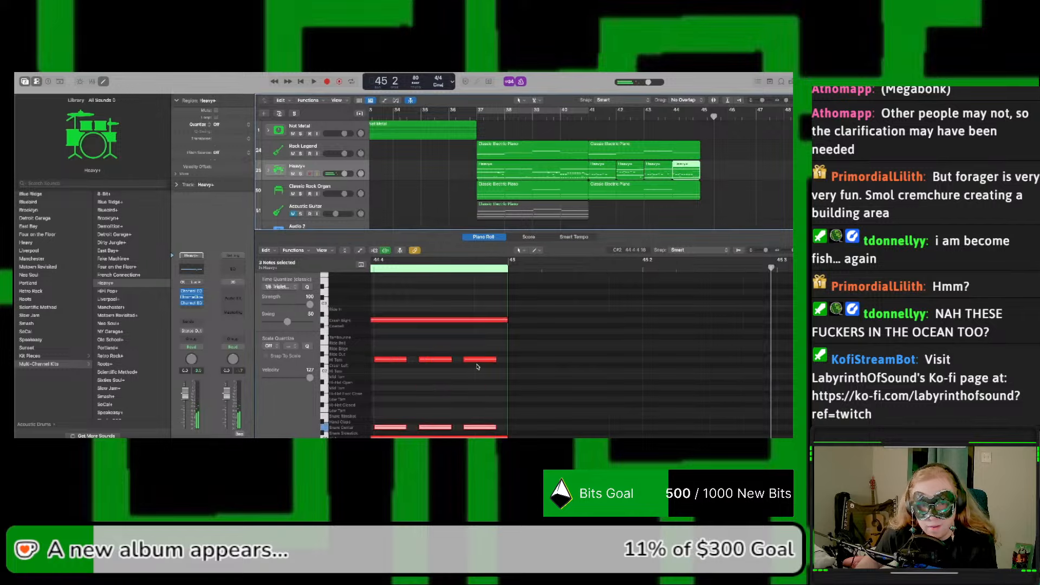
pyautogui.moveTo(462, 321); pyautogui.dragTo(462, 366)
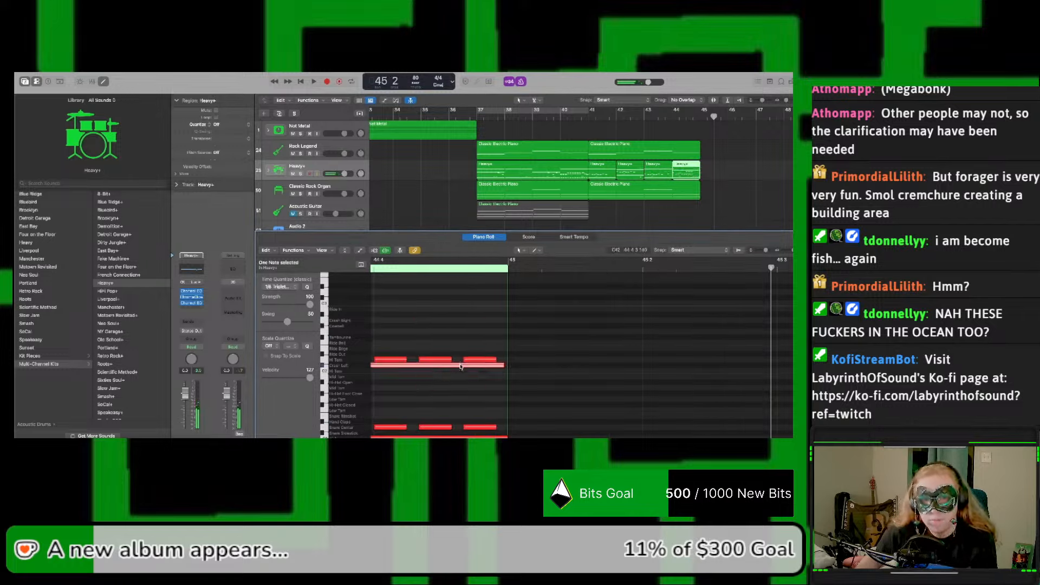
# Step: Play the section from bar 41 to hear the alternating crashes, and return the playhead to bar 41
pyautogui.click(587, 116)
pyautogui.press('space')
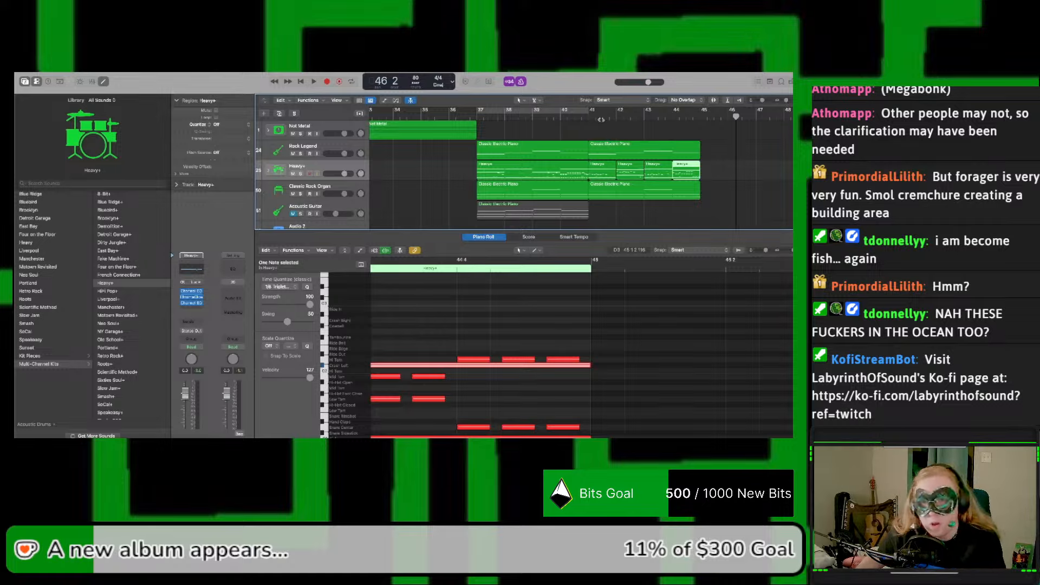
pyautogui.moveTo(585, 118); pyautogui.dragTo(589, 117)
# Step: Join the four one-bar Heavy+ regions across bars 41 to 44 into a single region
pyautogui.click(598, 170)
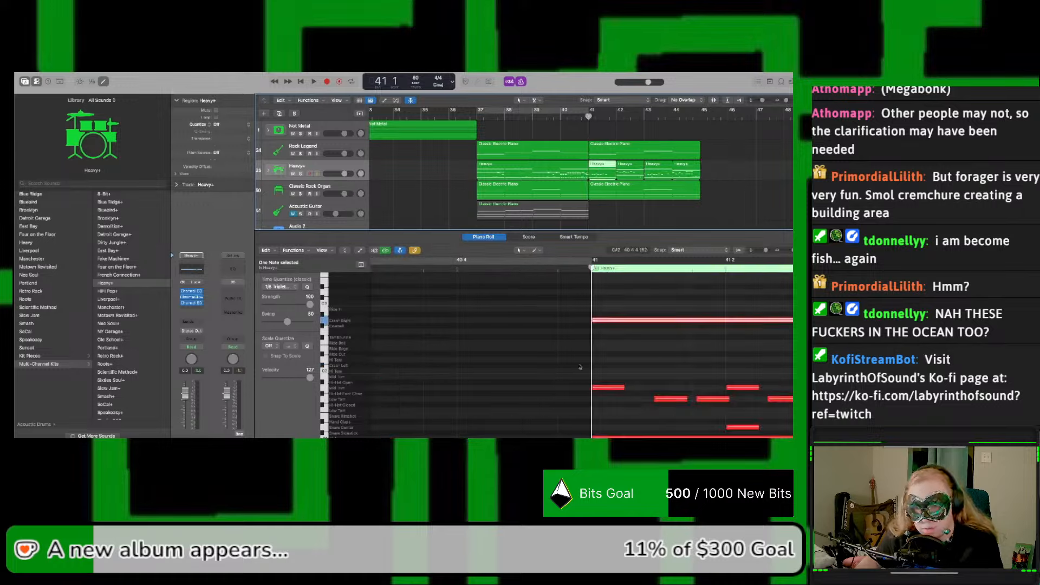
pyautogui.hscroll(3, 578, 366)
pyautogui.scroll(-2, 578, 365)
pyautogui.hscroll(3, 578, 365)
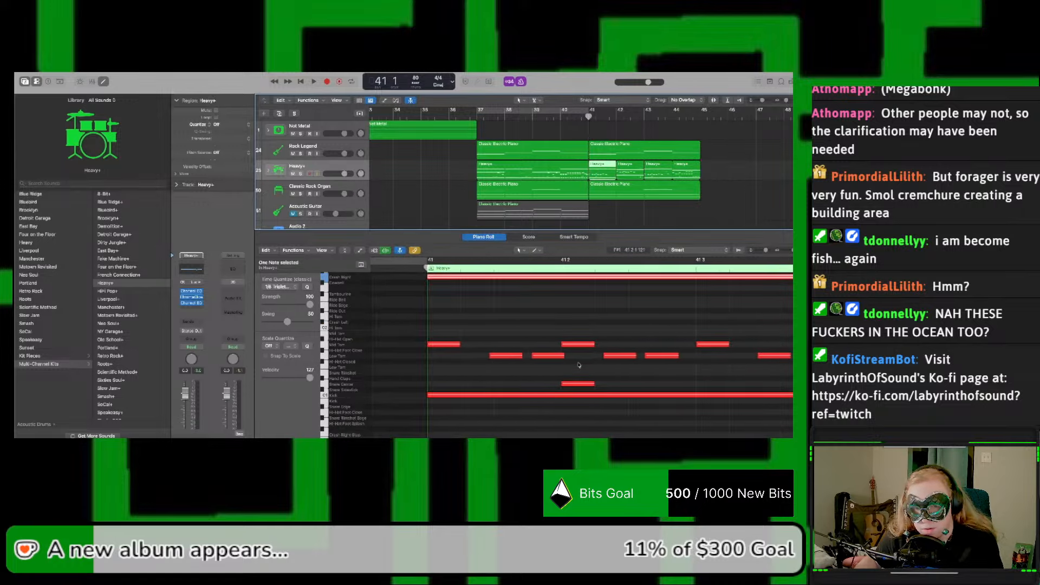
pyautogui.scroll(2, 603, 345)
pyautogui.click(606, 342)
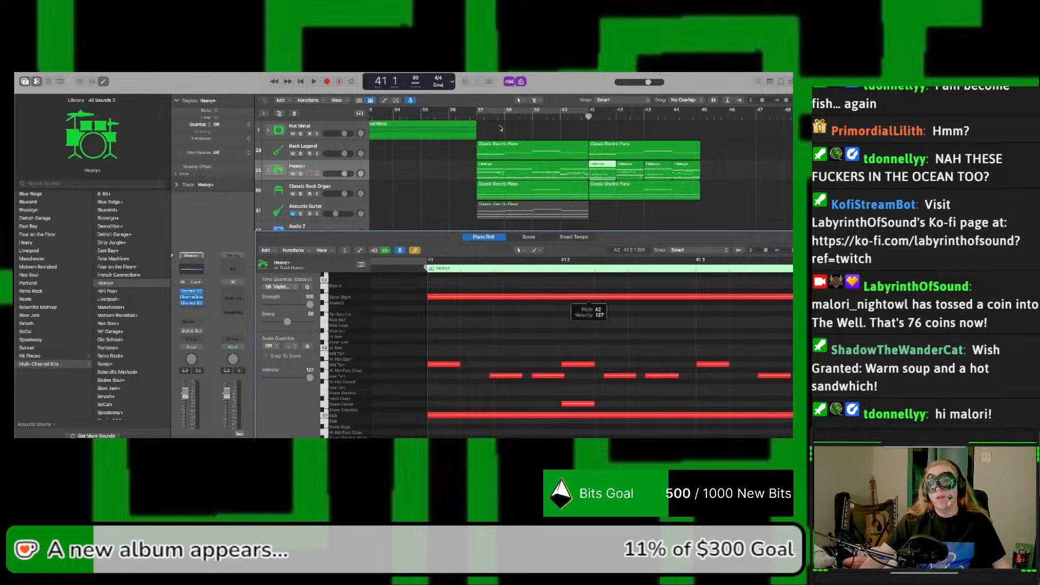
pyautogui.moveTo(713, 187); pyautogui.dragTo(608, 171)
pyautogui.press('super+j')
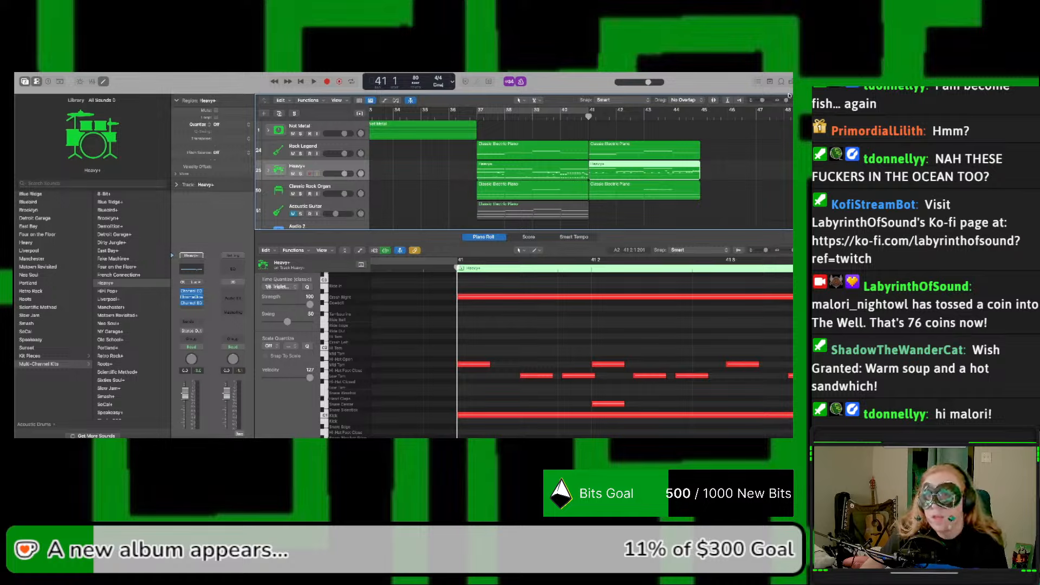
# Step: Play the opening of bar 41 and place the playhead at beat 3 of that bar
pyautogui.moveTo(786, 100); pyautogui.dragTo(790, 101)
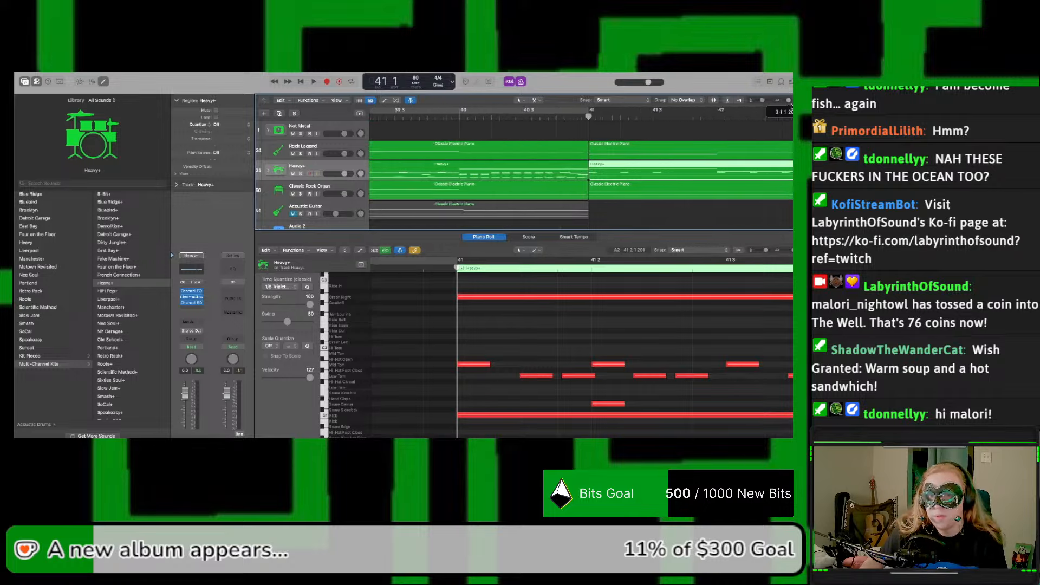
pyautogui.press('space')
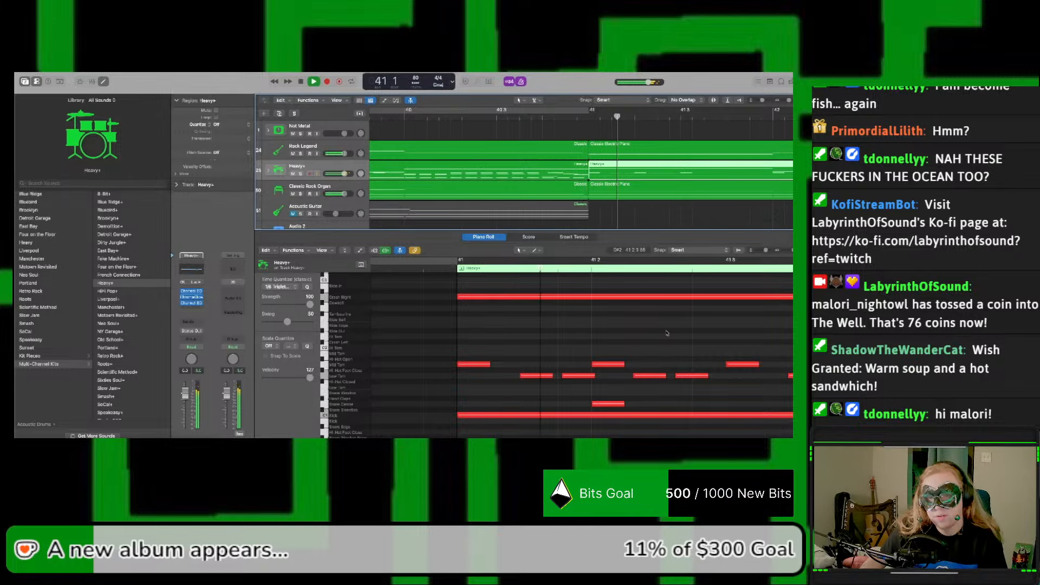
pyautogui.press('space')
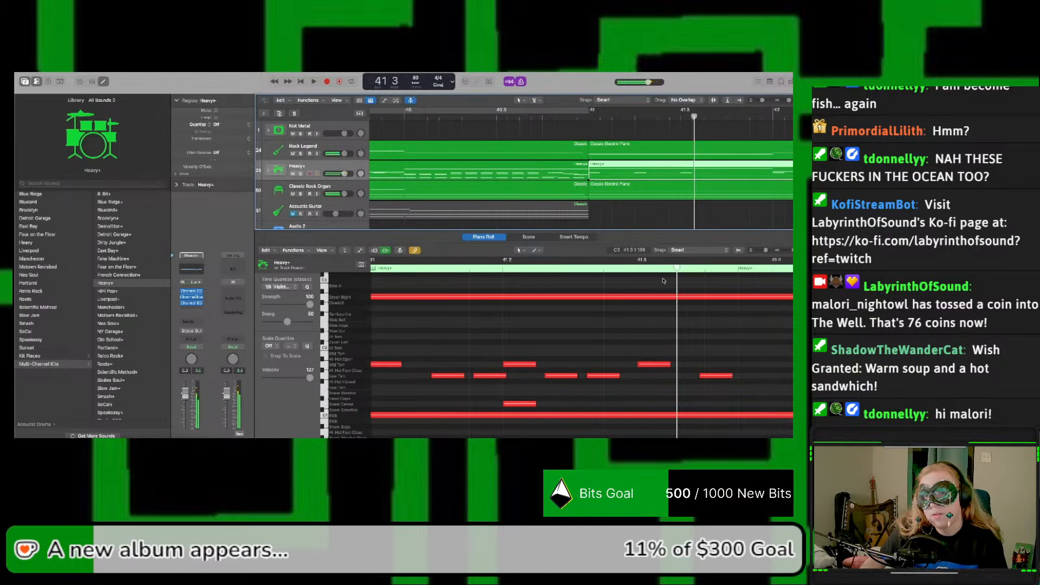
pyautogui.click(637, 267)
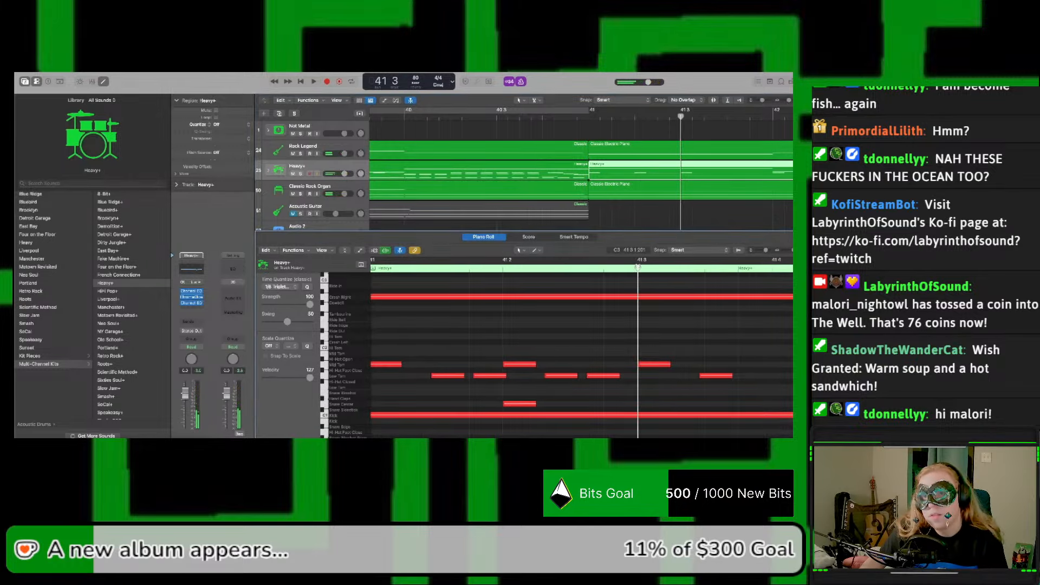
# Step: Try to split the joined Heavy+ region at beat 3 of bar 41 with the Keep option for crossing notes
pyautogui.click(683, 174)
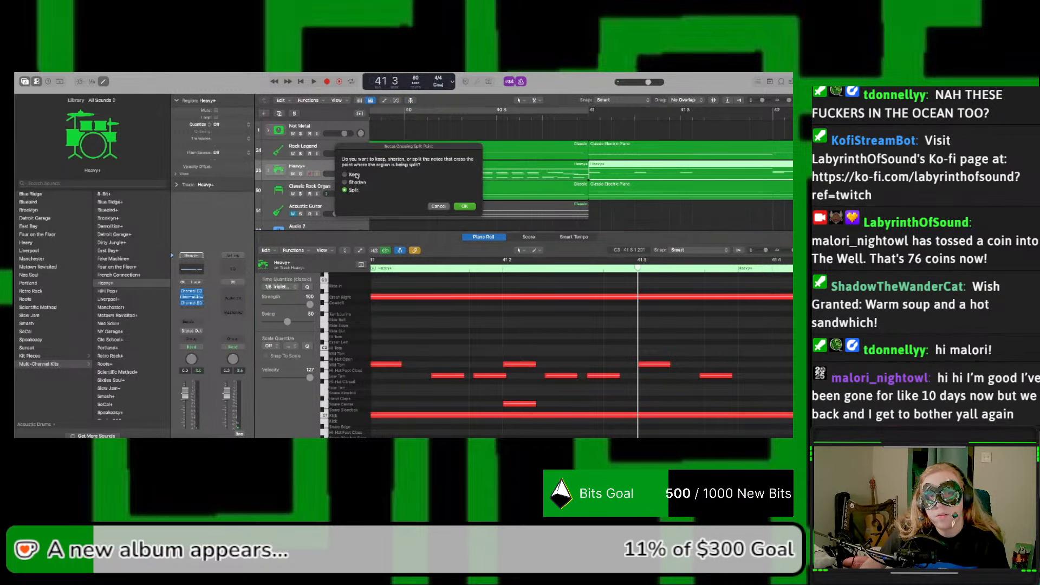
pyautogui.click(464, 206)
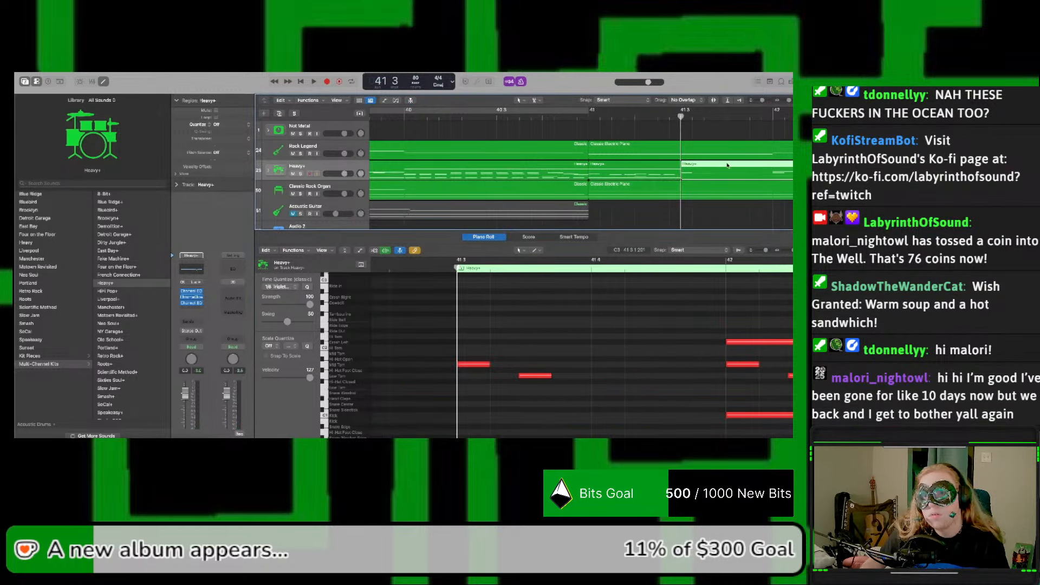
pyautogui.press('super+z')
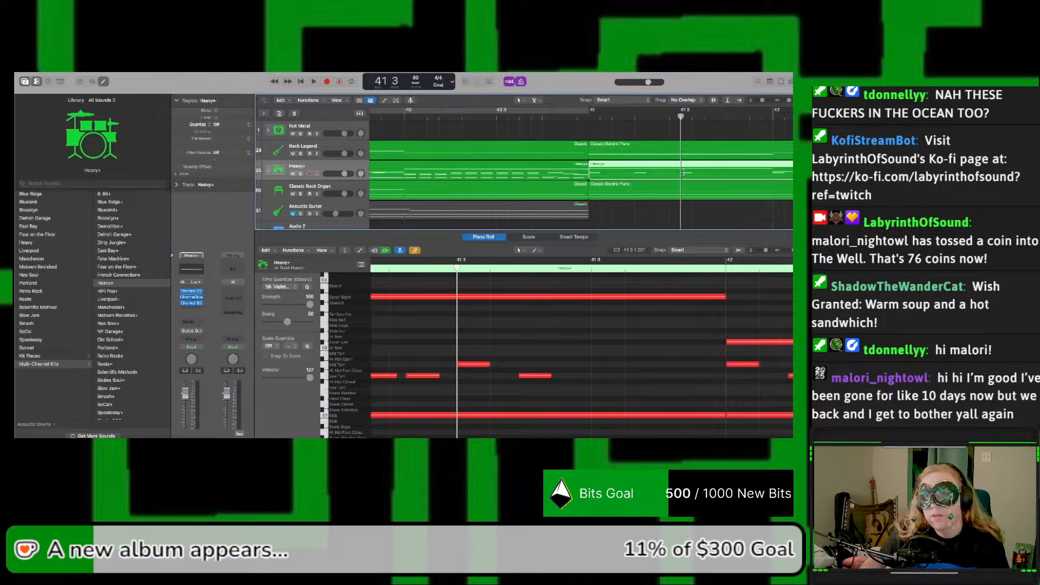
# Step: Split the joined Heavy+ region at beat 3 of bar 41, shortening the notes that cross the split
pyautogui.click(683, 173)
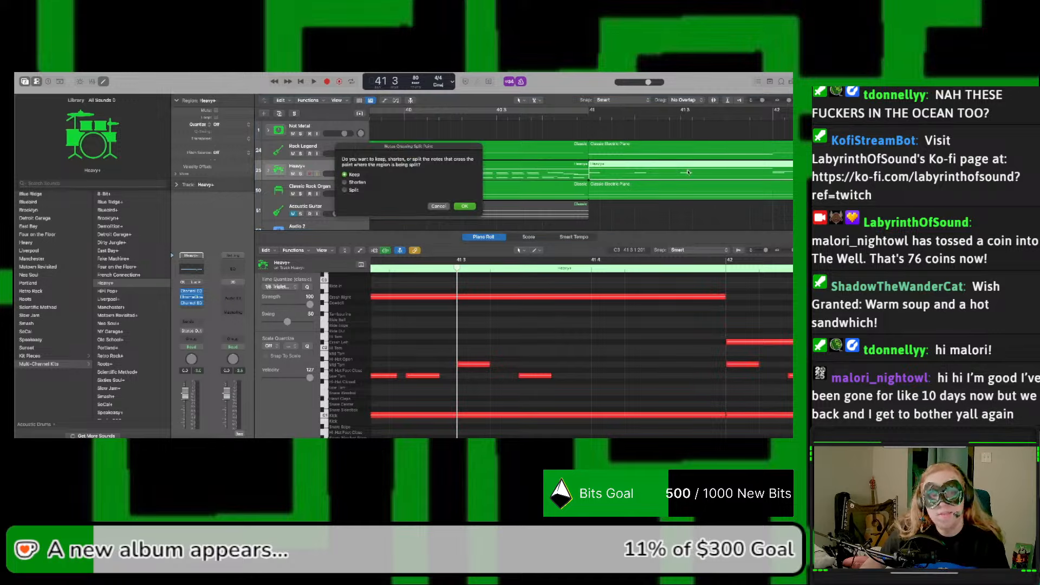
pyautogui.click(355, 183)
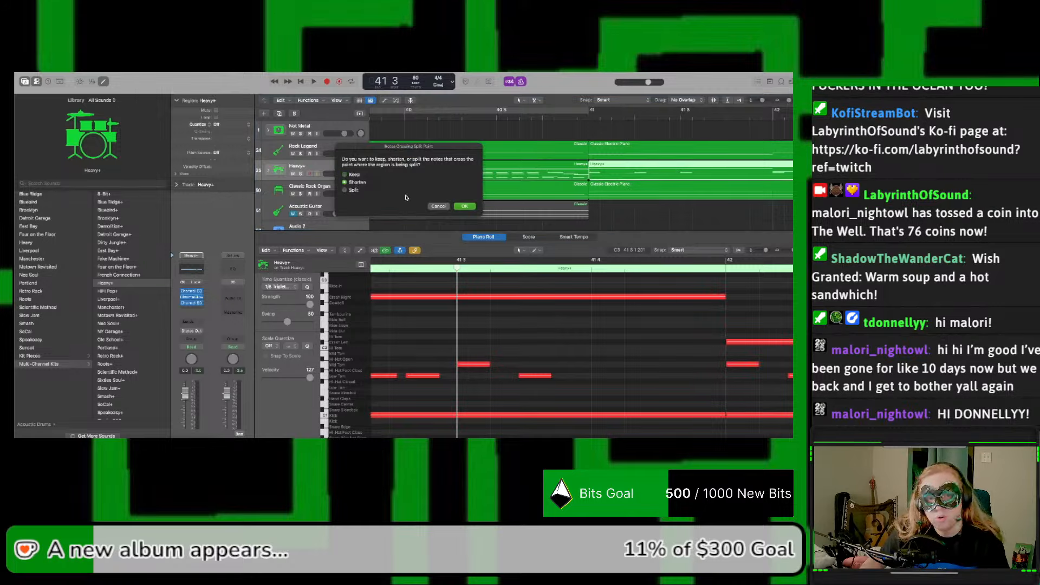
pyautogui.click(465, 207)
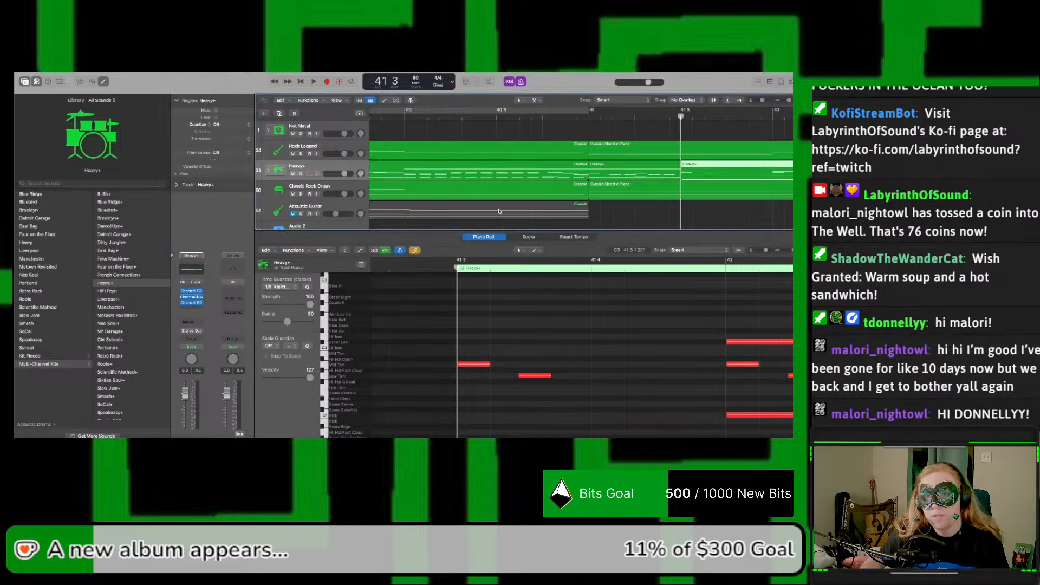
# Step: Copy the two-beat Heavy+ region from the start of bar 41 to the start of bar 45 and play it
pyautogui.click(625, 172)
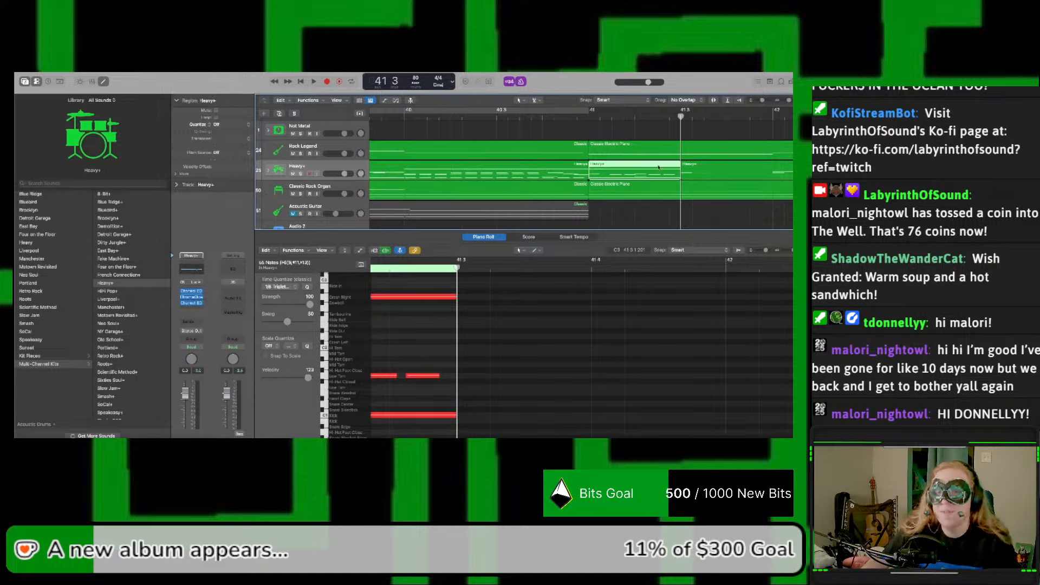
pyautogui.hscroll(10, 659, 168)
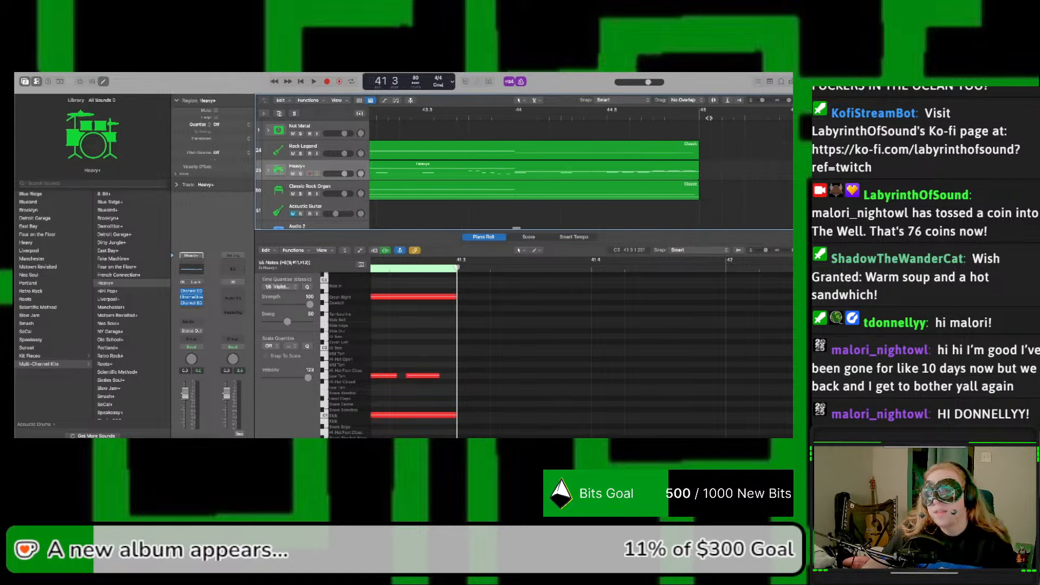
pyautogui.click(700, 116)
pyautogui.press('super+v')
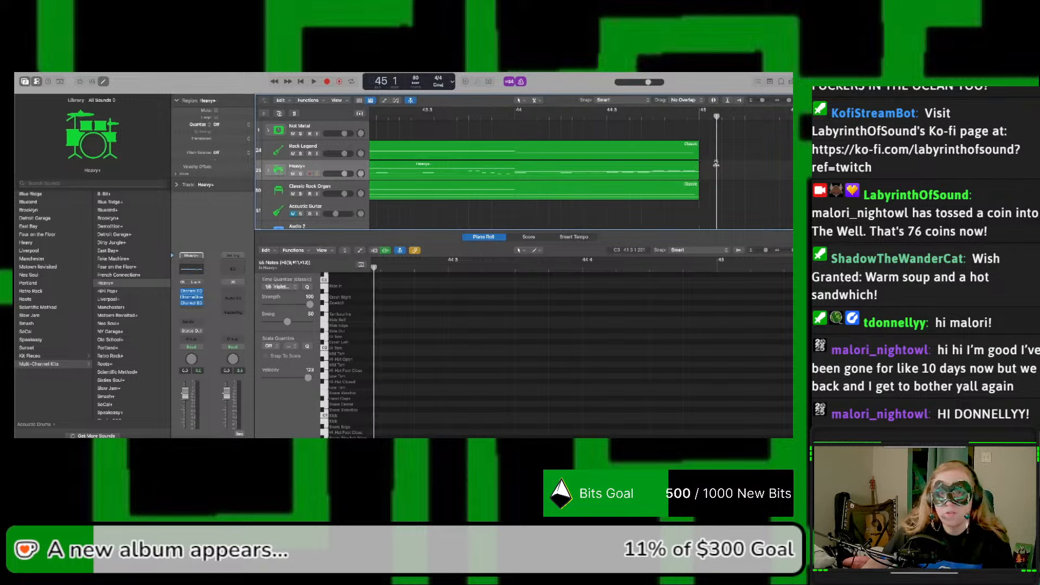
pyautogui.click(620, 115)
pyautogui.press('space')
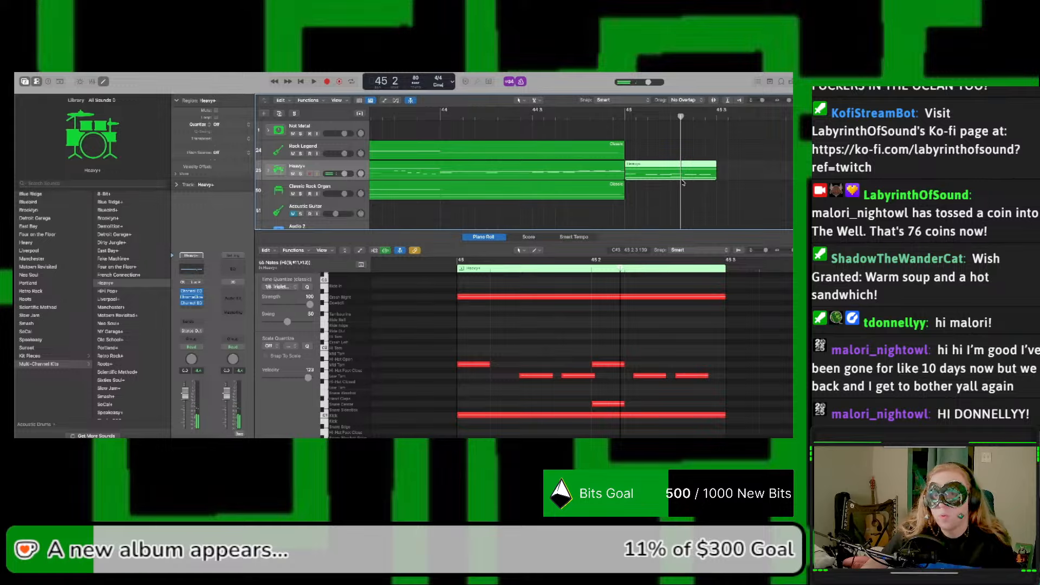
# Step: Duplicate the two-beat region to beat 3 of bar 45, delete the copy's Crash Right note, and play the result
pyautogui.keyDown('alt'); pyautogui.moveTo(683, 182); pyautogui.dragTo(766, 178); pyautogui.keyUp('alt')
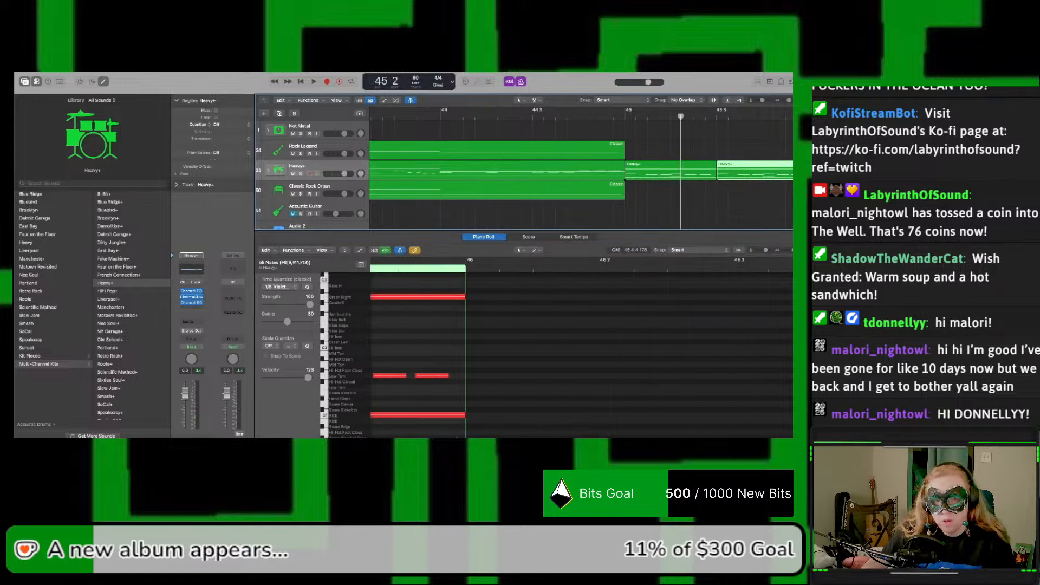
pyautogui.click(548, 297)
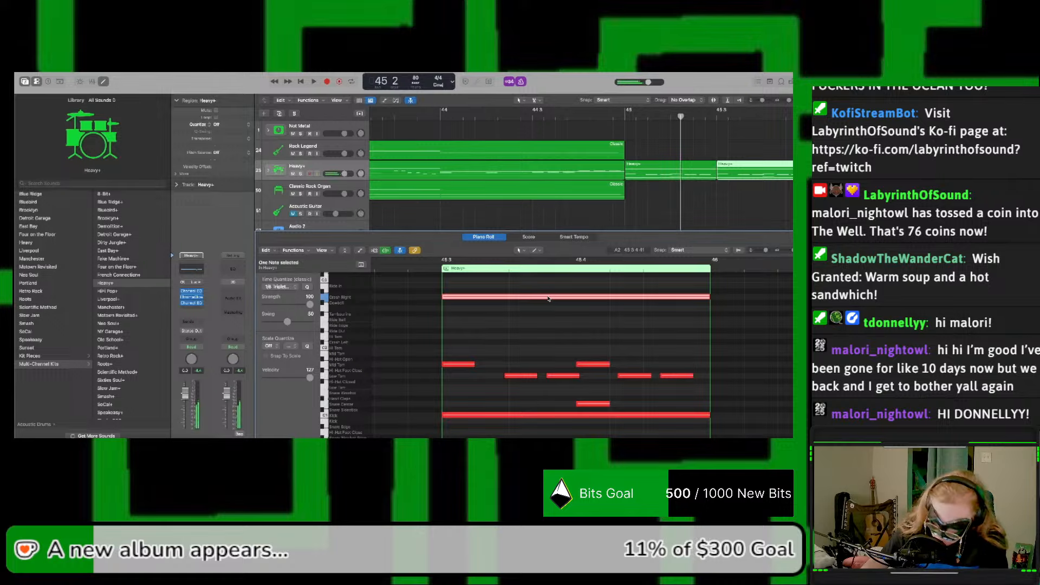
pyautogui.press('Delete')
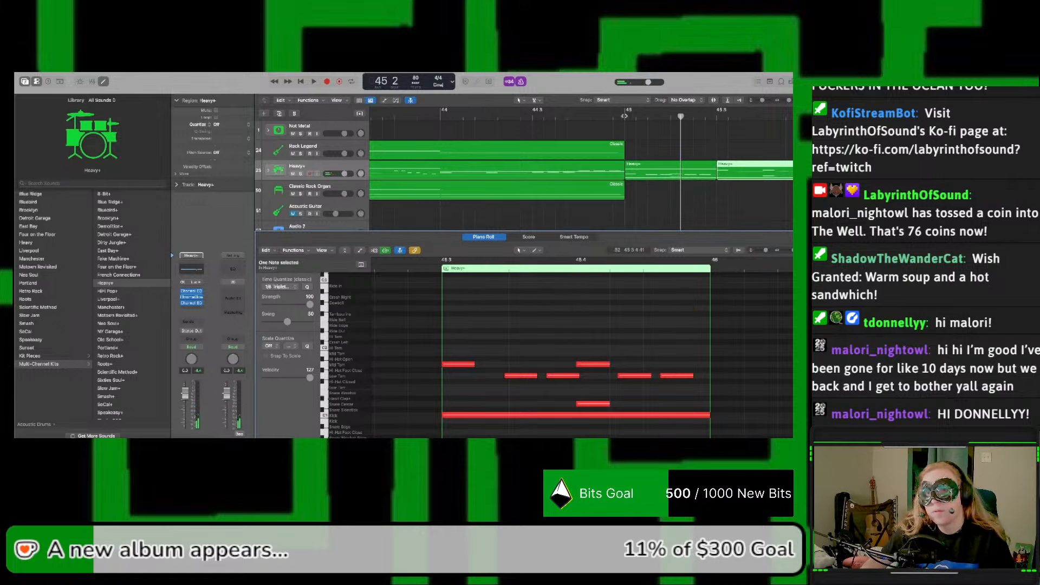
pyautogui.press('space')
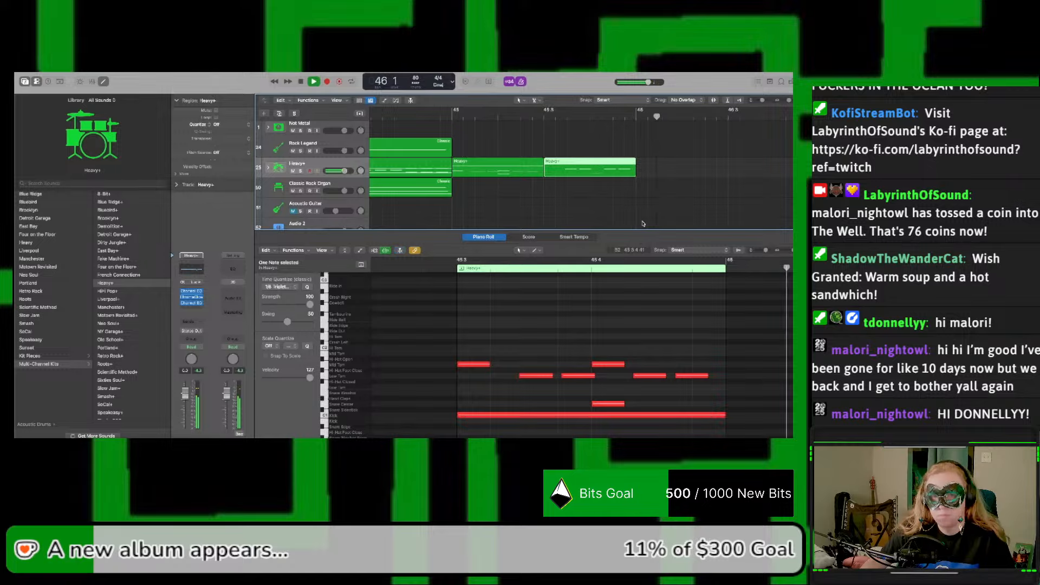
# Step: Quantize all notes of the two Heavy+ regions in bar 45 to 1/128 Triplet and play the result
pyautogui.press('space')
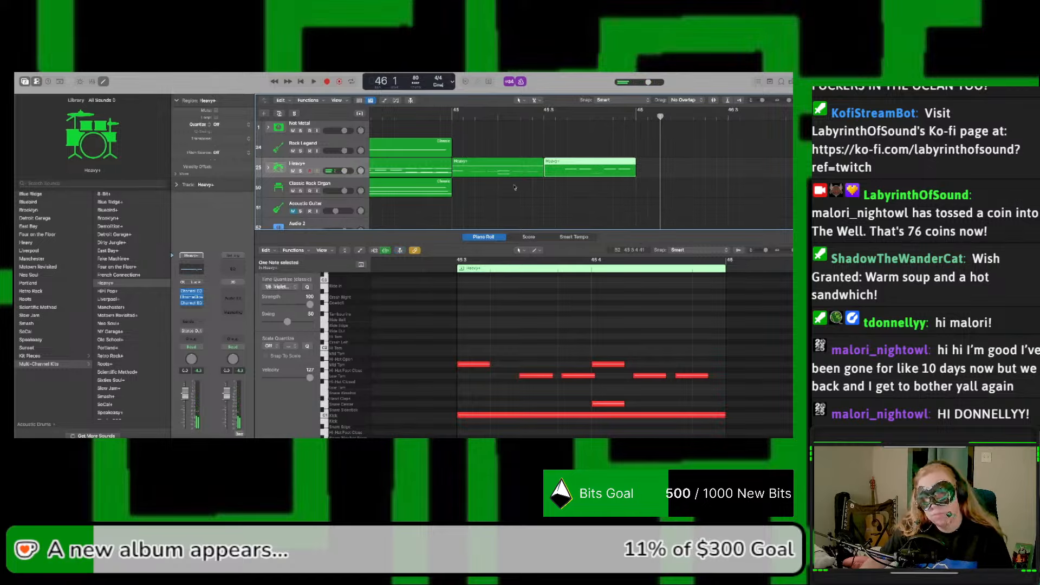
pyautogui.keyDown('shift'); pyautogui.click(515, 169); pyautogui.keyUp('shift')
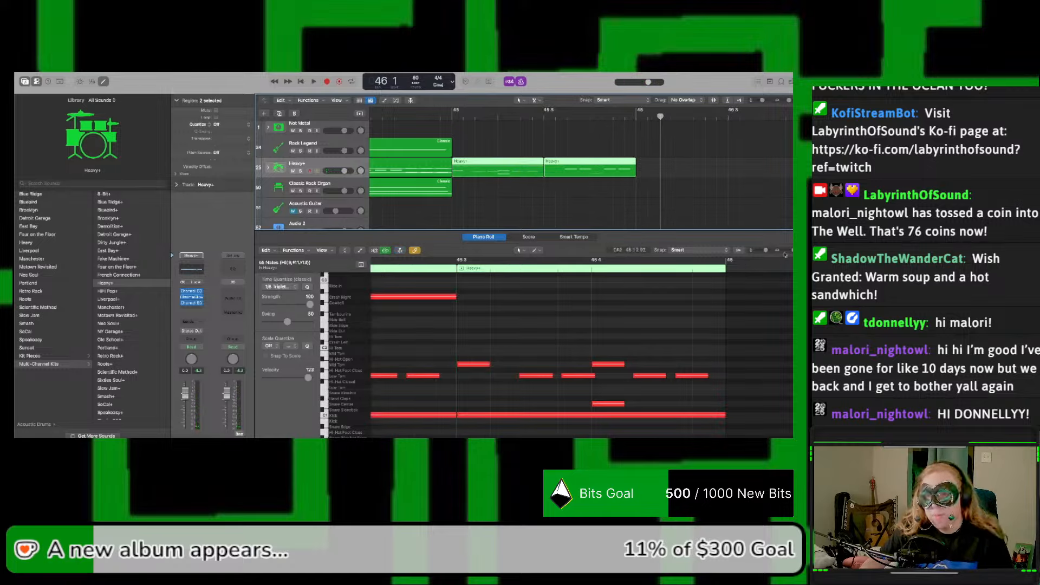
pyautogui.scroll(-5, 573, 325)
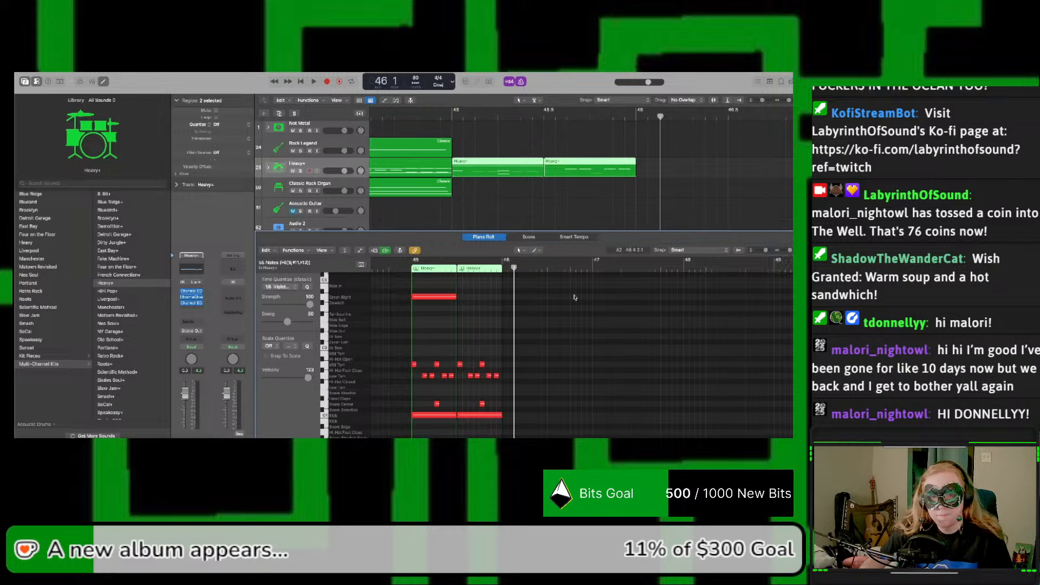
pyautogui.moveTo(578, 294); pyautogui.dragTo(670, 436)
pyautogui.hscroll(5, 634, 361)
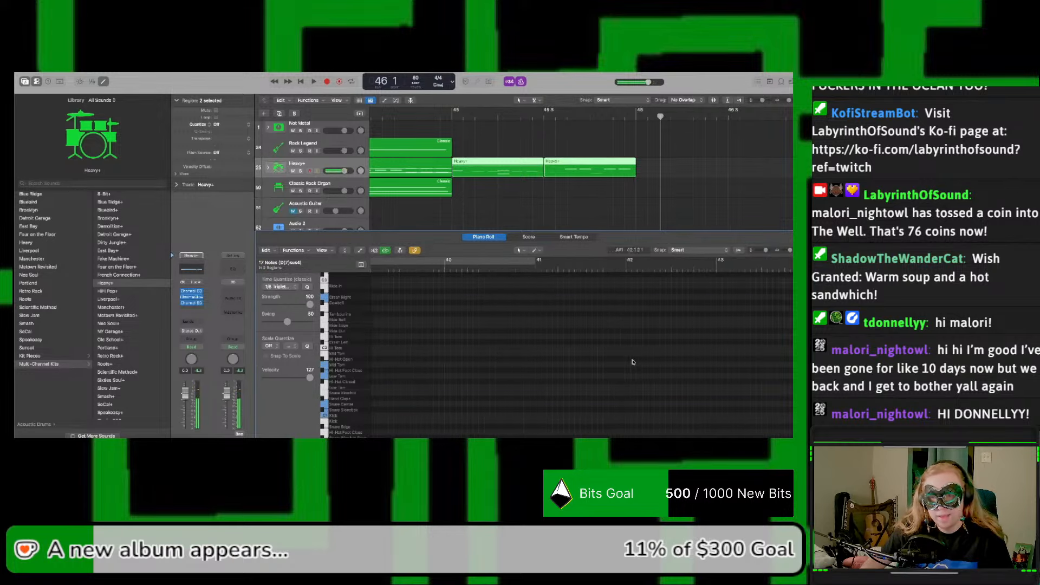
pyautogui.click(293, 289)
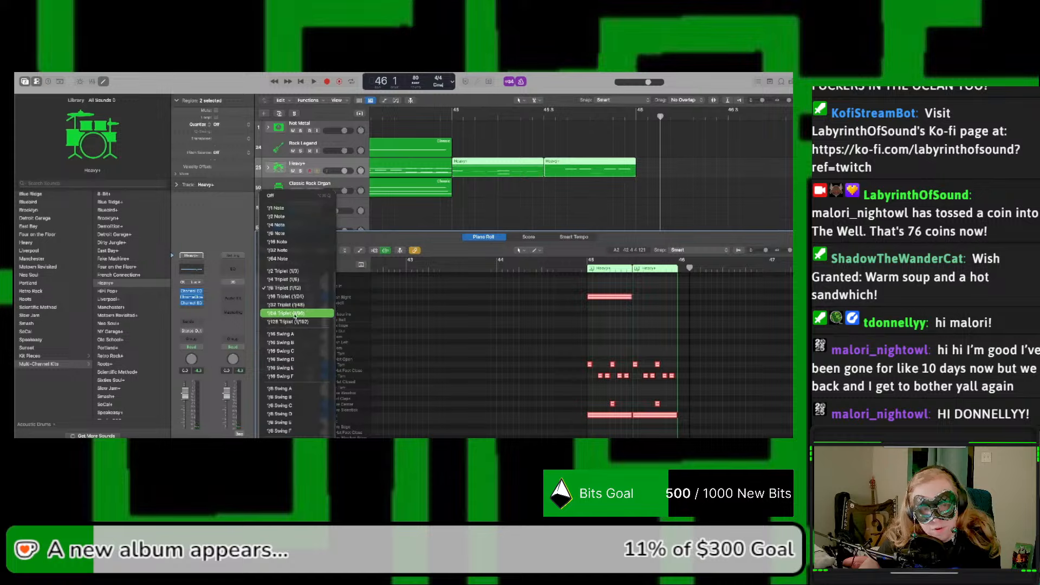
pyautogui.click(291, 321)
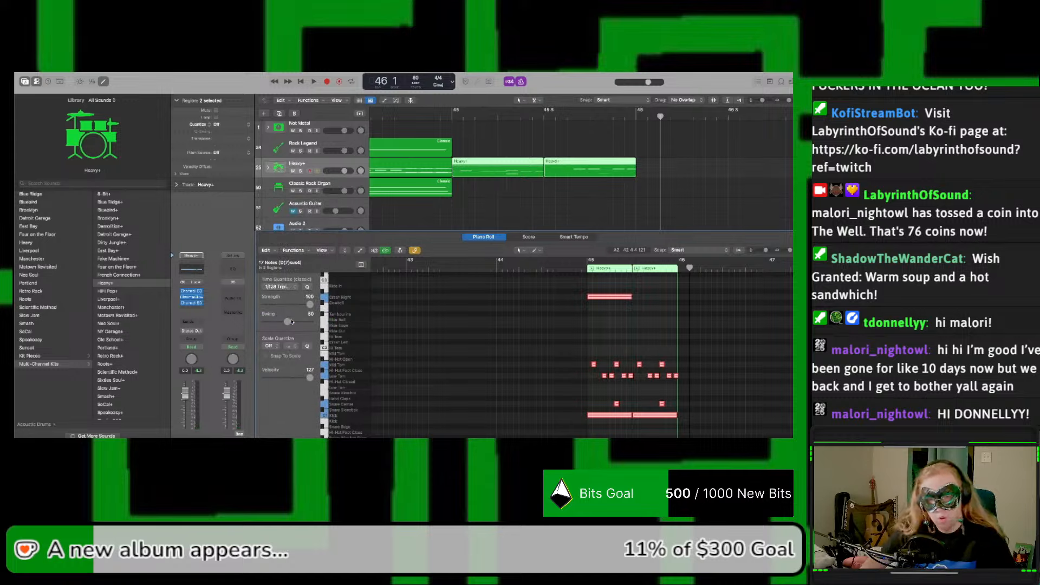
pyautogui.press('space')
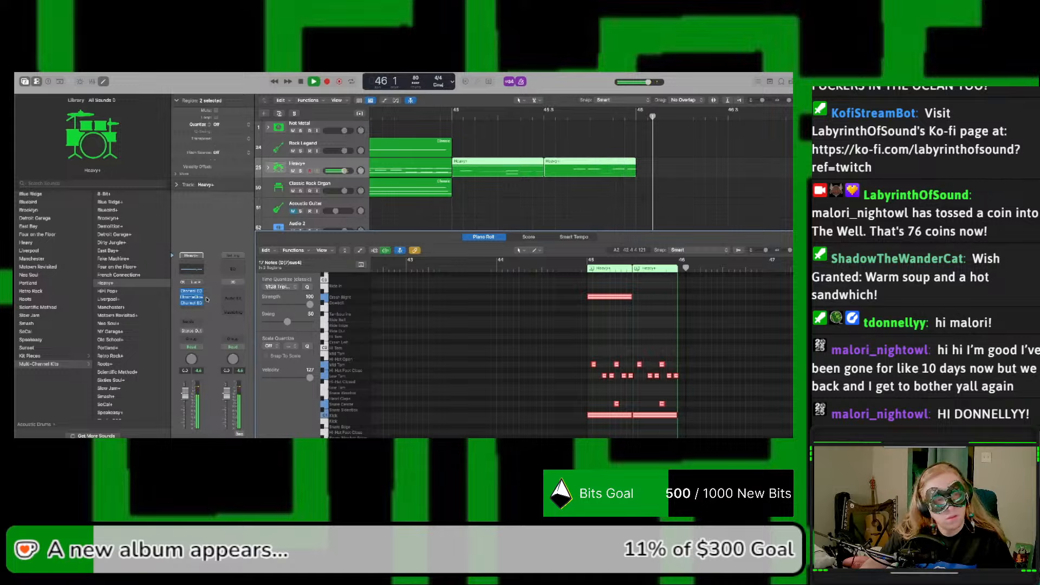
pyautogui.press('space')
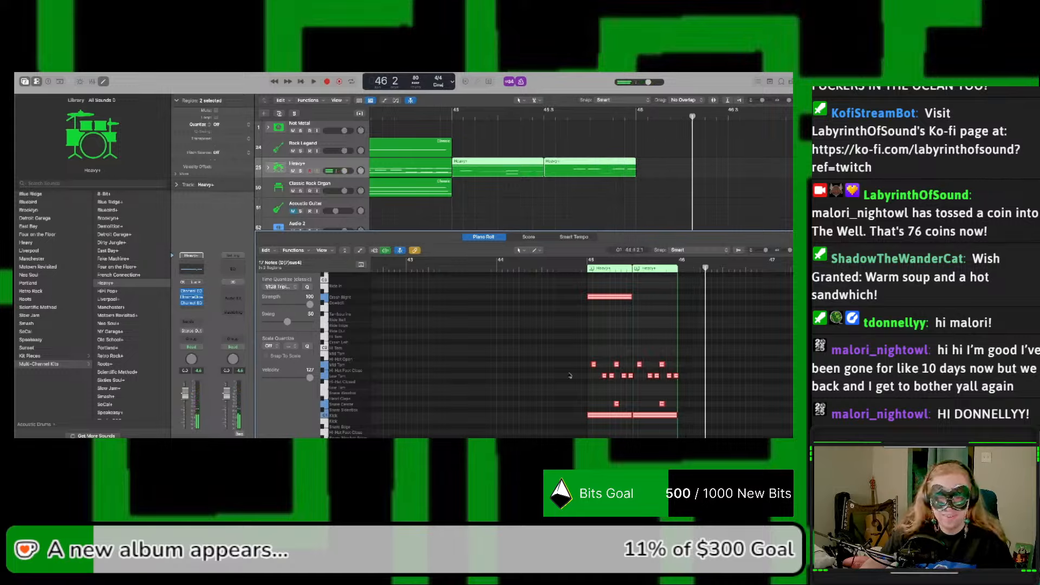
pyautogui.press('space')
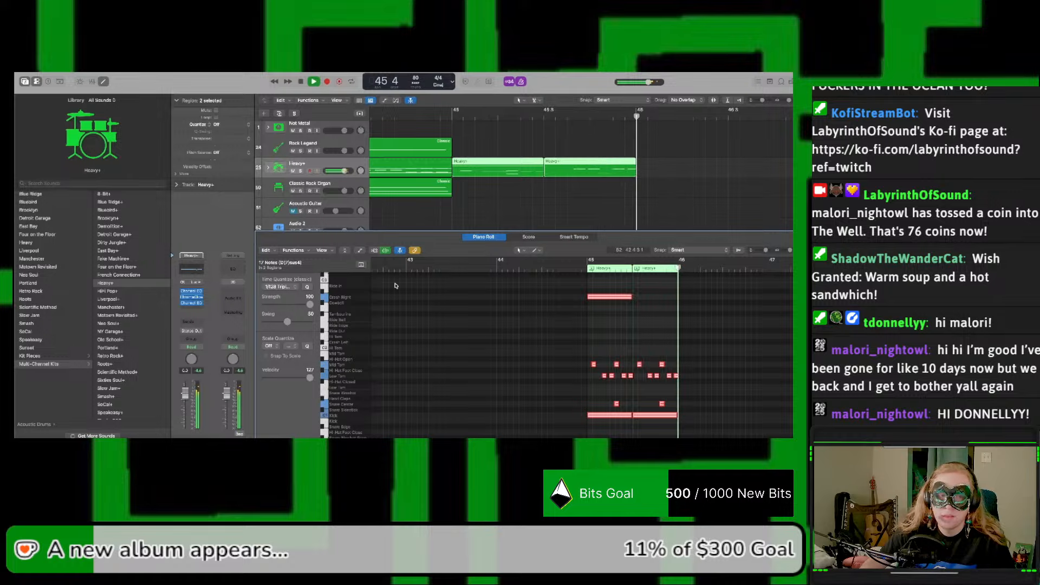
pyautogui.press('space')
# Step: Try time quantize values of 1/64 Triplet and 1/32 Triplet on the selected drum notes during playback
pyautogui.click(287, 290)
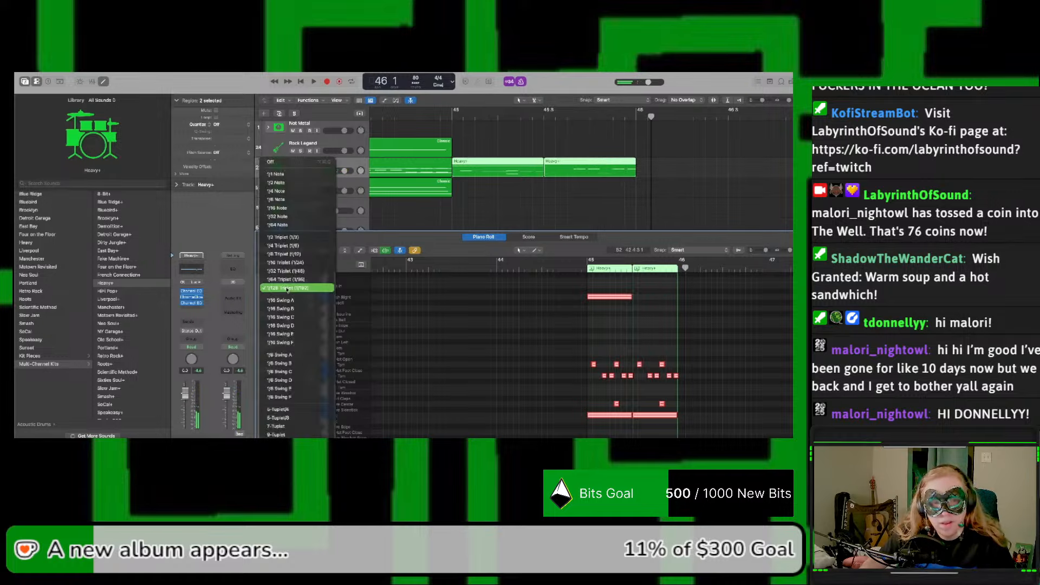
pyautogui.click(289, 282)
pyautogui.press('space')
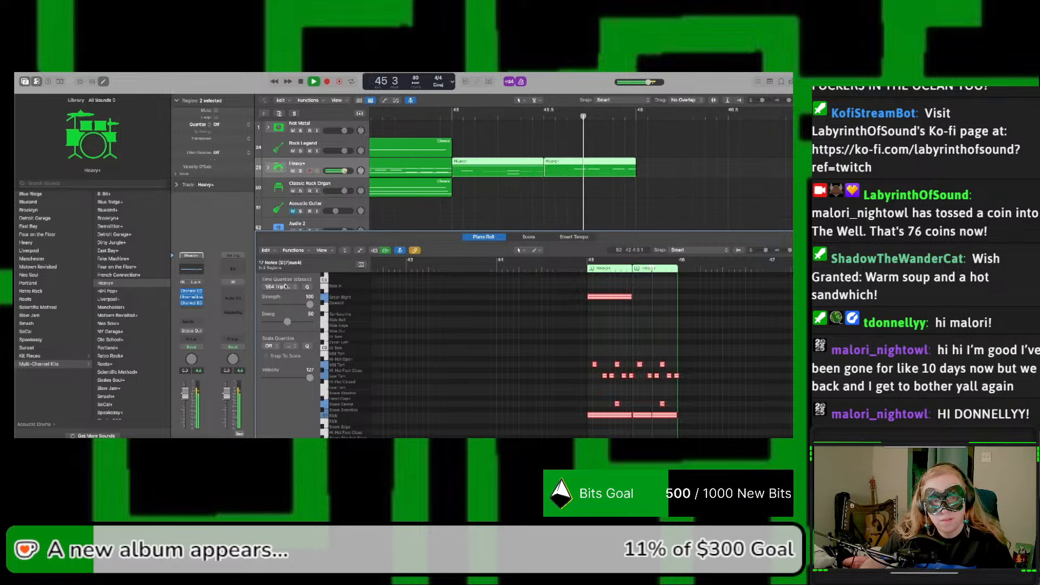
pyautogui.click(289, 284)
pyautogui.click(286, 281)
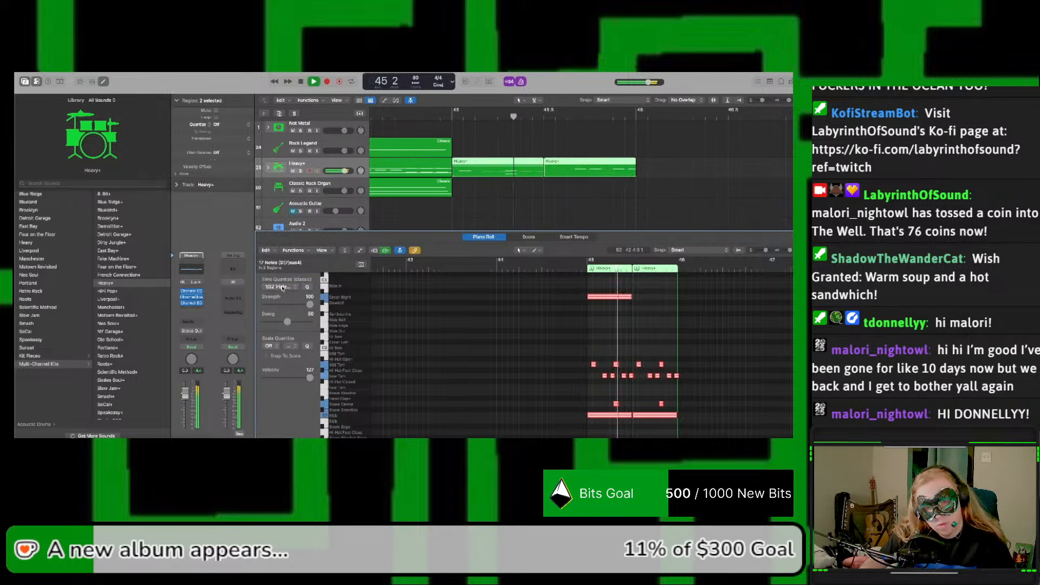
# Step: Set the selected drum notes' time quantize to 1/16 Triplet and play the result from the end of bar 44
pyautogui.click(283, 288)
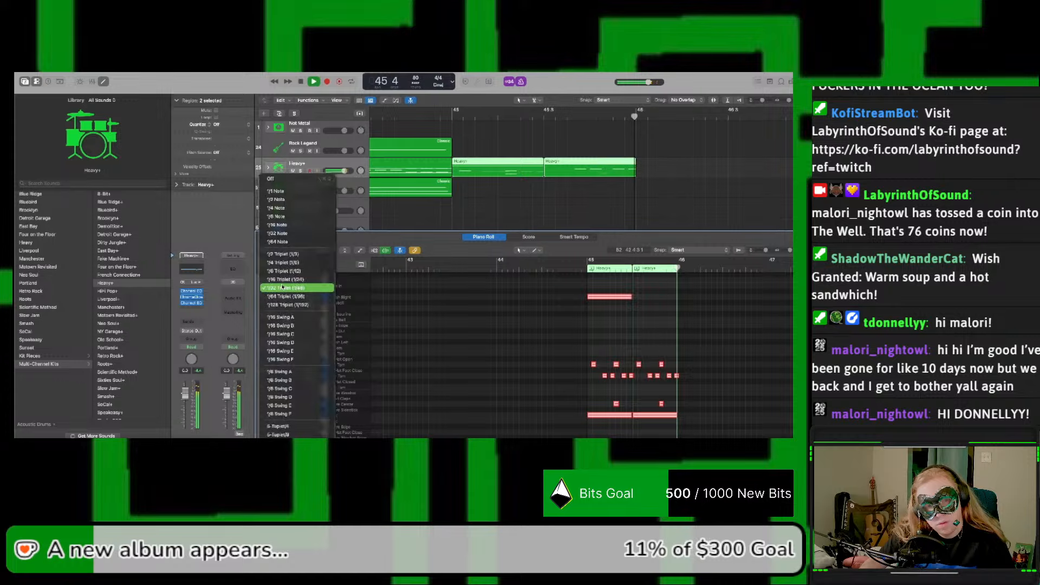
pyautogui.click(284, 284)
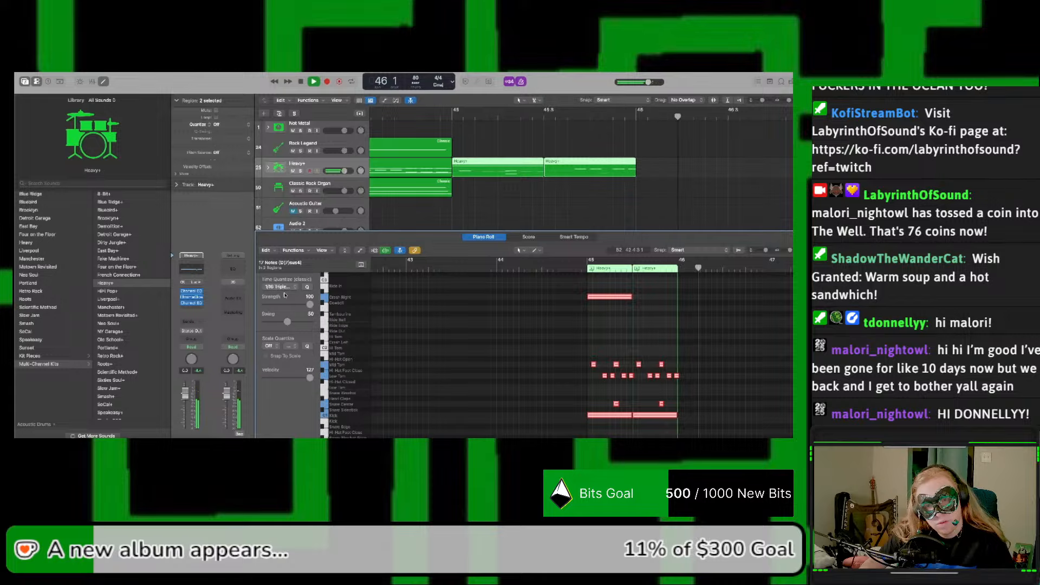
pyautogui.press('space')
pyautogui.press('space')
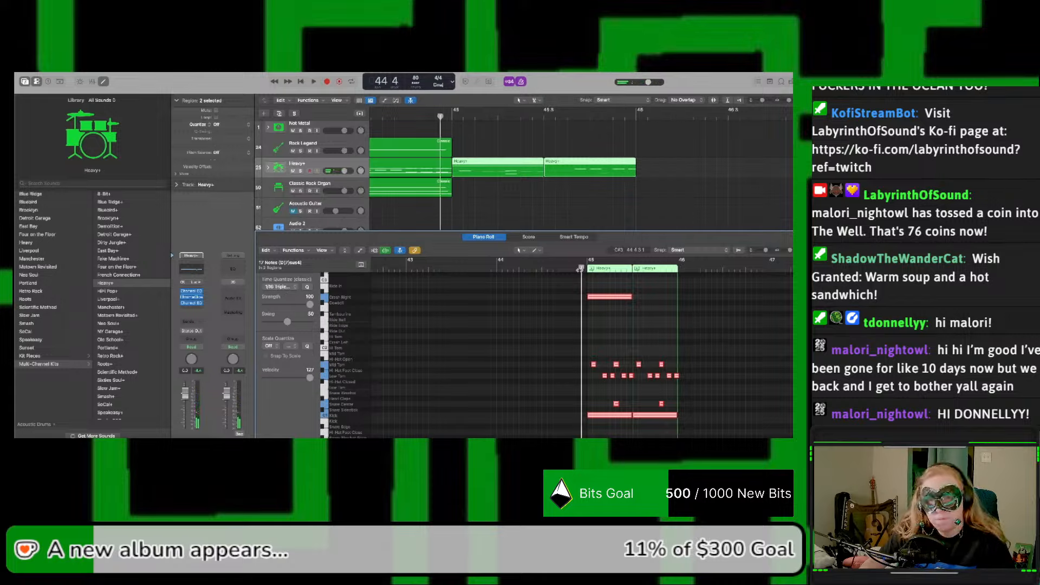
# Step: Move the two Heavy+ regions from bar 45 about 0.8 bar later and play them
pyautogui.press('space')
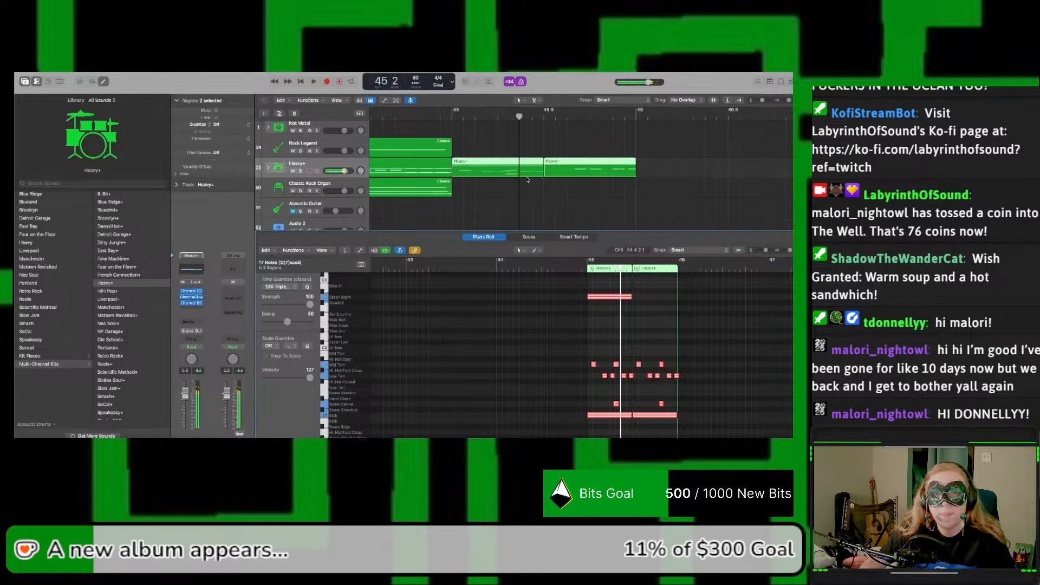
pyautogui.moveTo(499, 180); pyautogui.dragTo(646, 181)
pyautogui.press('space')
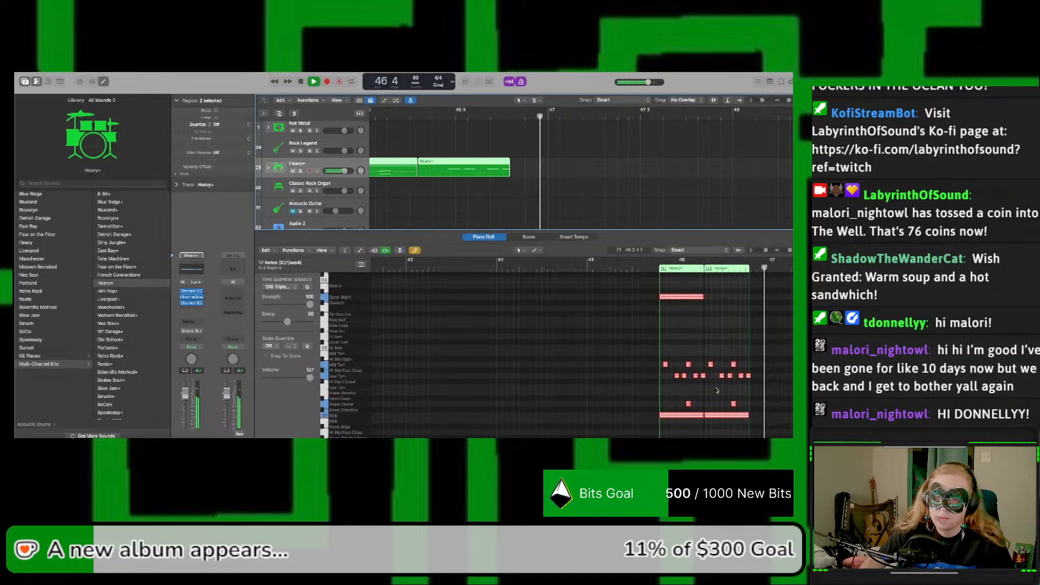
pyautogui.press('space')
# Step: Select the tom and snare notes in both Heavy+ regions, nudge them slightly earlier together, and play the result
pyautogui.click(675, 369)
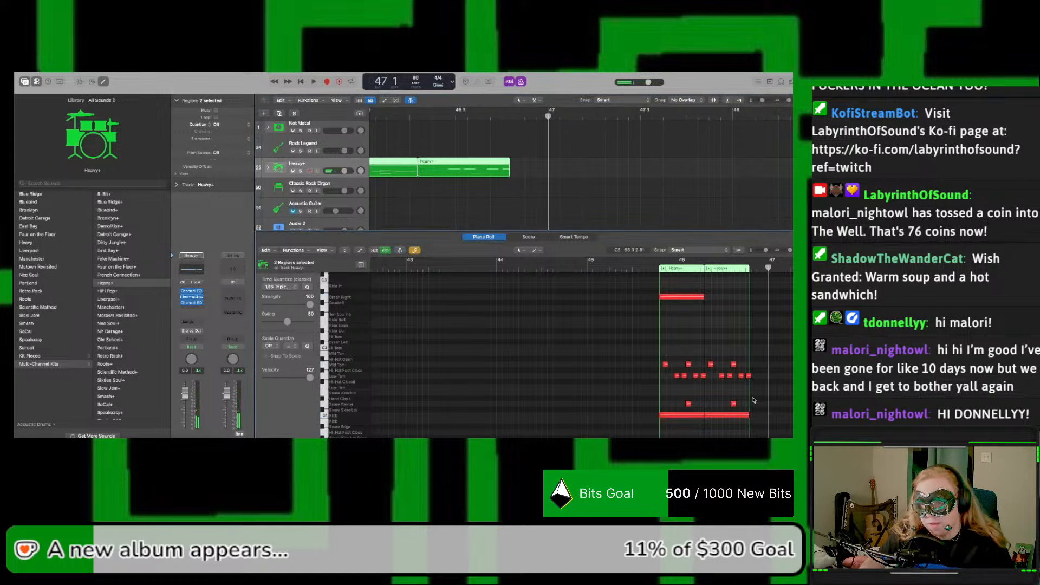
pyautogui.moveTo(764, 396); pyautogui.dragTo(671, 368)
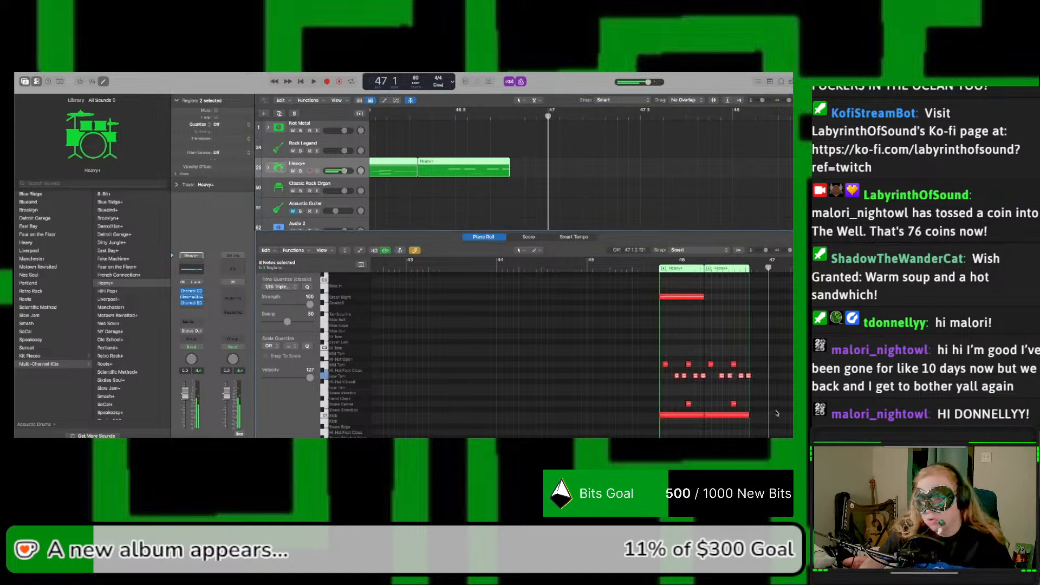
pyautogui.moveTo(780, 406); pyautogui.dragTo(664, 365)
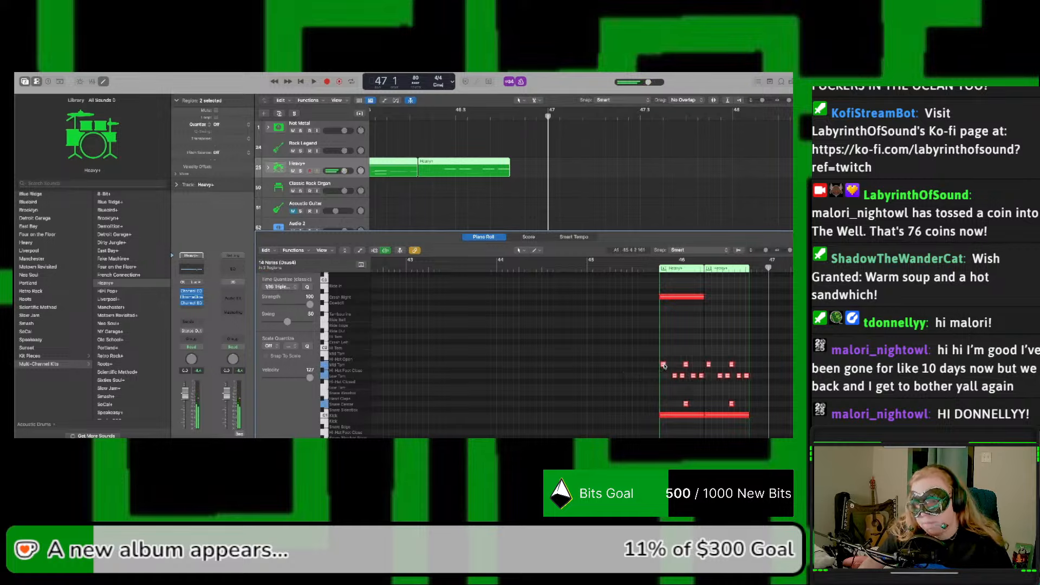
pyautogui.press('space')
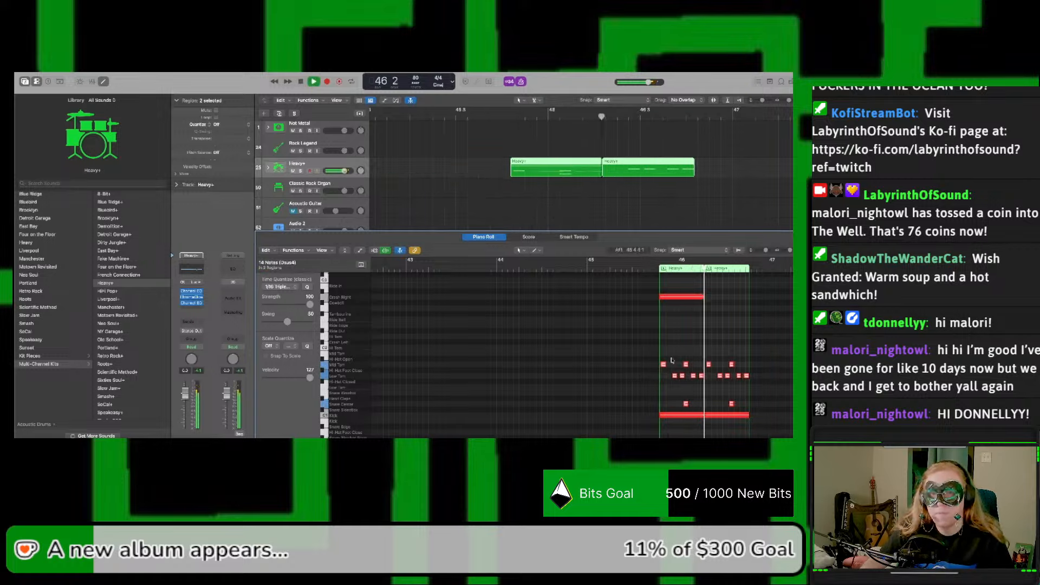
pyautogui.press('space')
pyautogui.press('space')
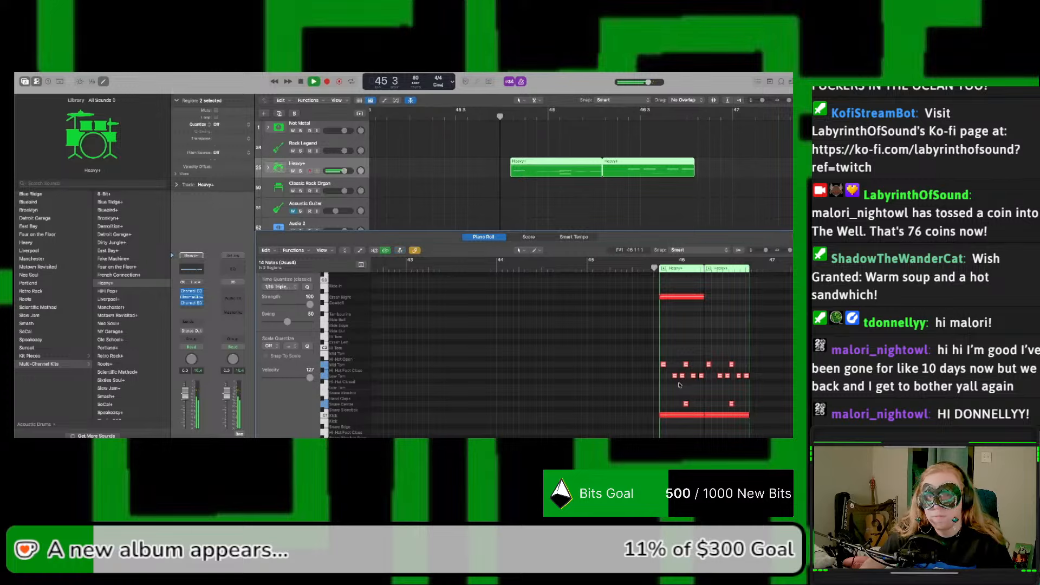
pyautogui.press('space')
# Step: Move the two Heavy+ regions to the start of bar 46 and play them
pyautogui.moveTo(556, 164); pyautogui.dragTo(590, 166)
pyautogui.press('space')
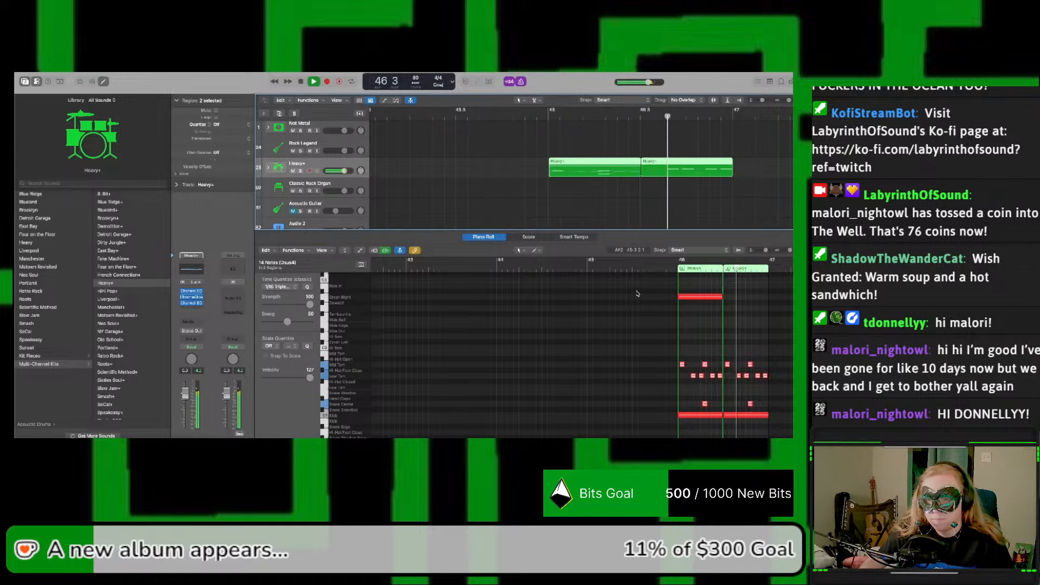
pyautogui.press('space')
# Step: Move the two Heavy+ regions back to the start of bar 45, directly behind the preceding drum region
pyautogui.hscroll(-4, 622, 297)
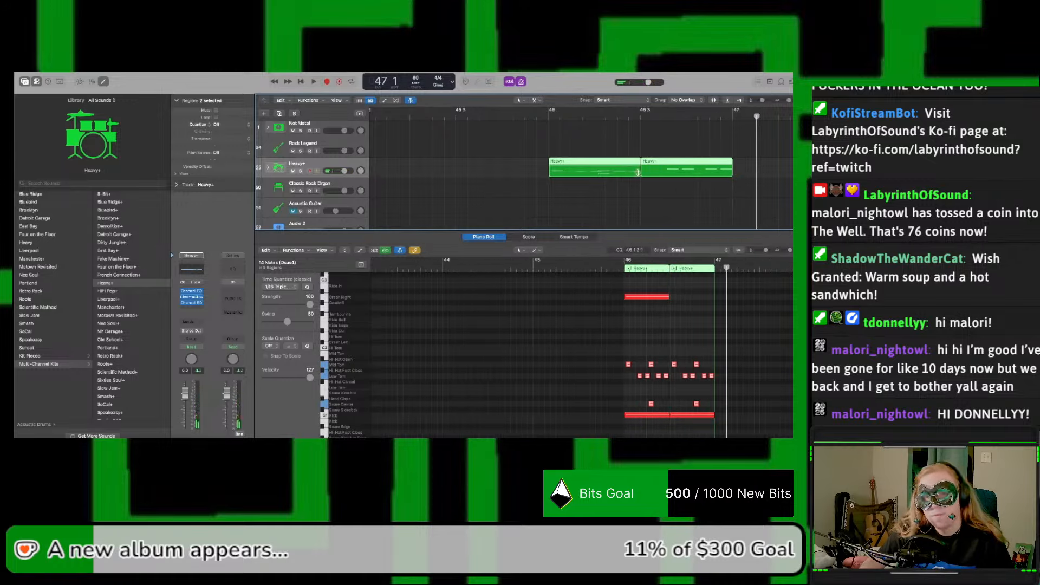
pyautogui.hscroll(-4, 638, 172)
pyautogui.moveTo(733, 176); pyautogui.dragTo(548, 178)
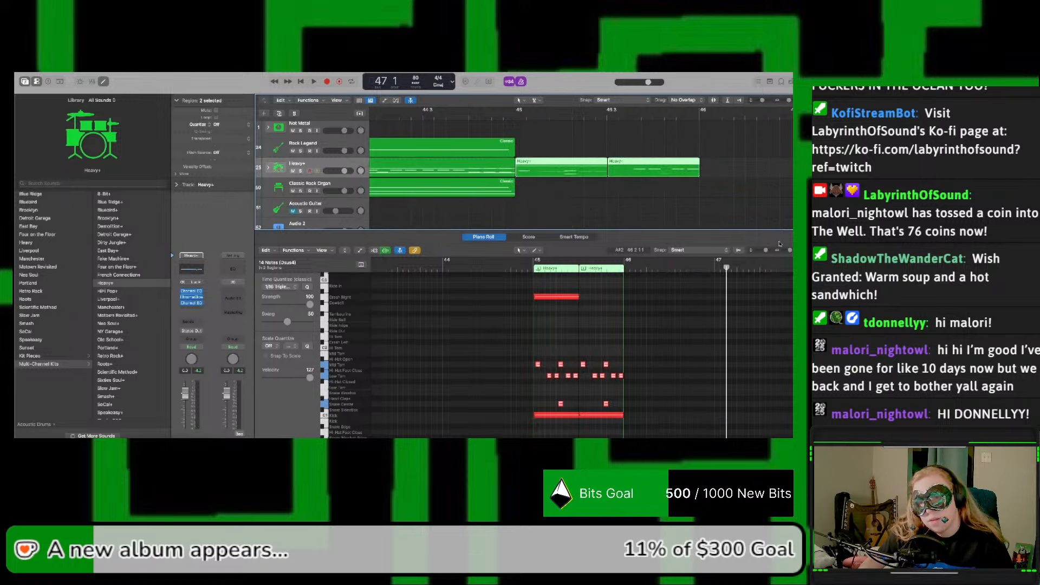
# Step: Play the bar 45 drums and examine the notes' timing against the grid and the join between the two regions
pyautogui.press('space')
pyautogui.moveTo(789, 250); pyautogui.dragTo(793, 250)
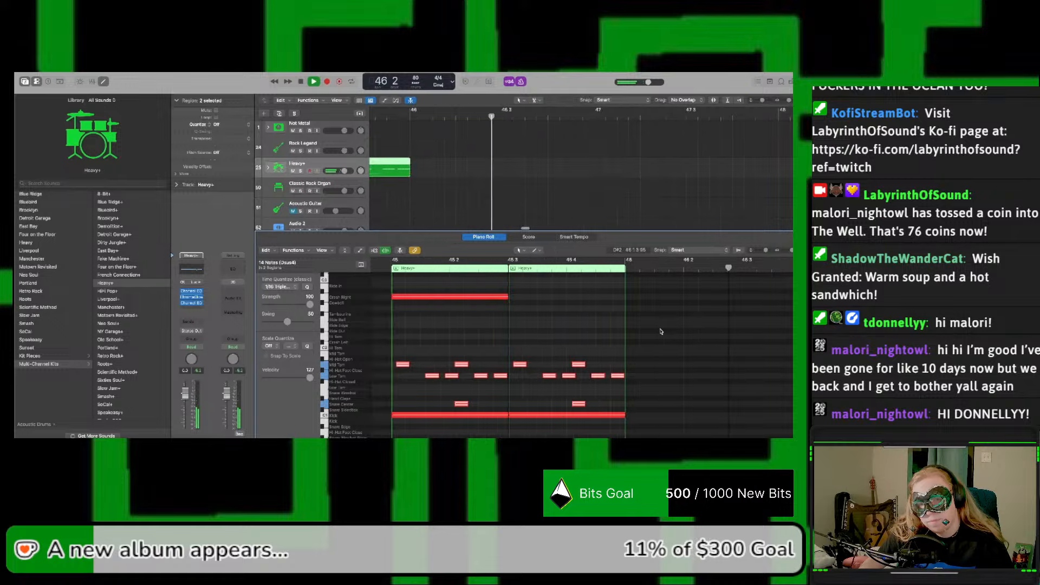
pyautogui.hscroll(-5, 661, 332)
pyautogui.click(640, 261)
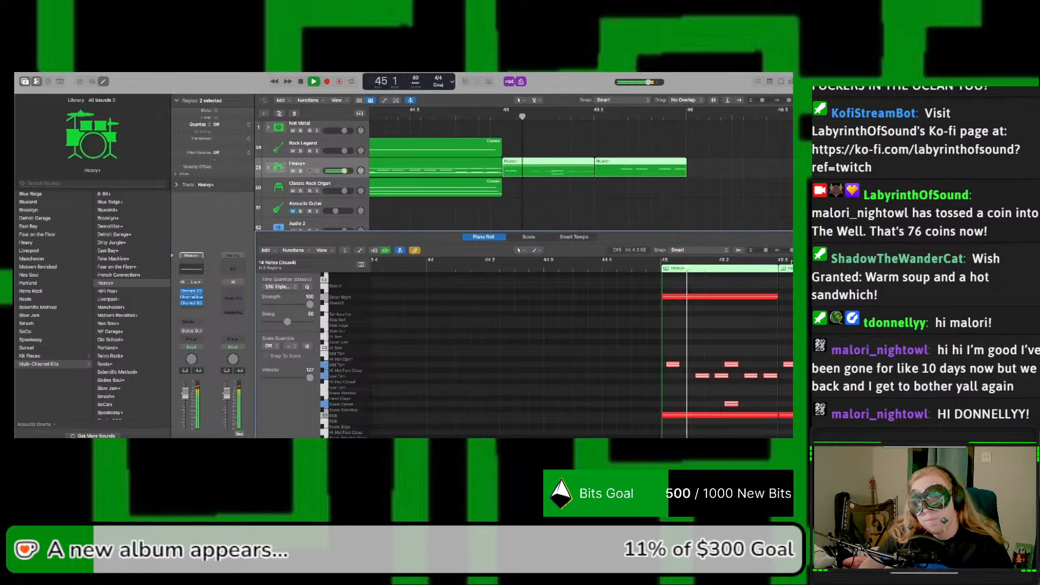
pyautogui.moveTo(792, 251); pyautogui.dragTo(793, 250)
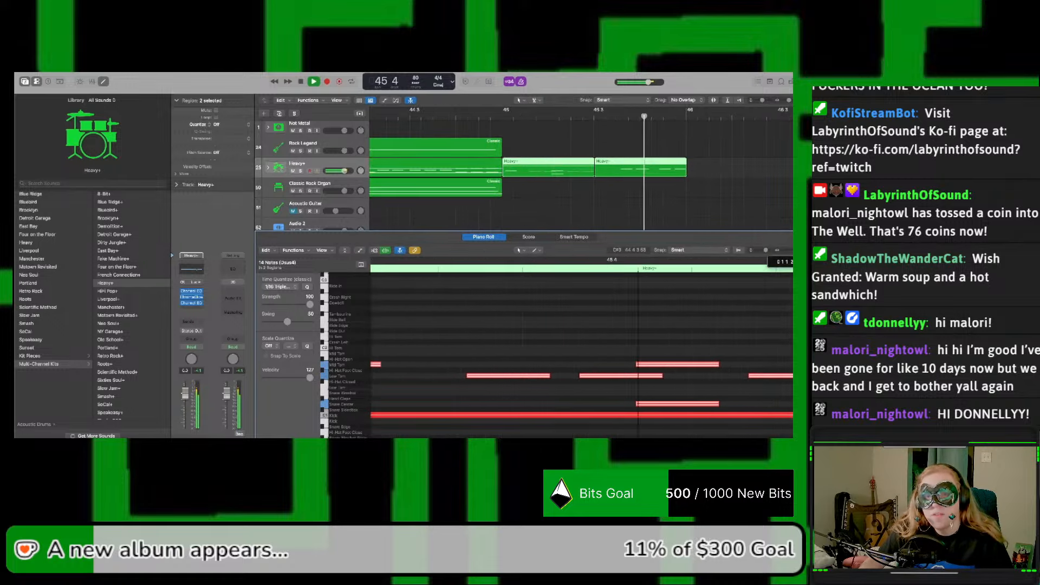
pyautogui.hscroll(-10, 614, 311)
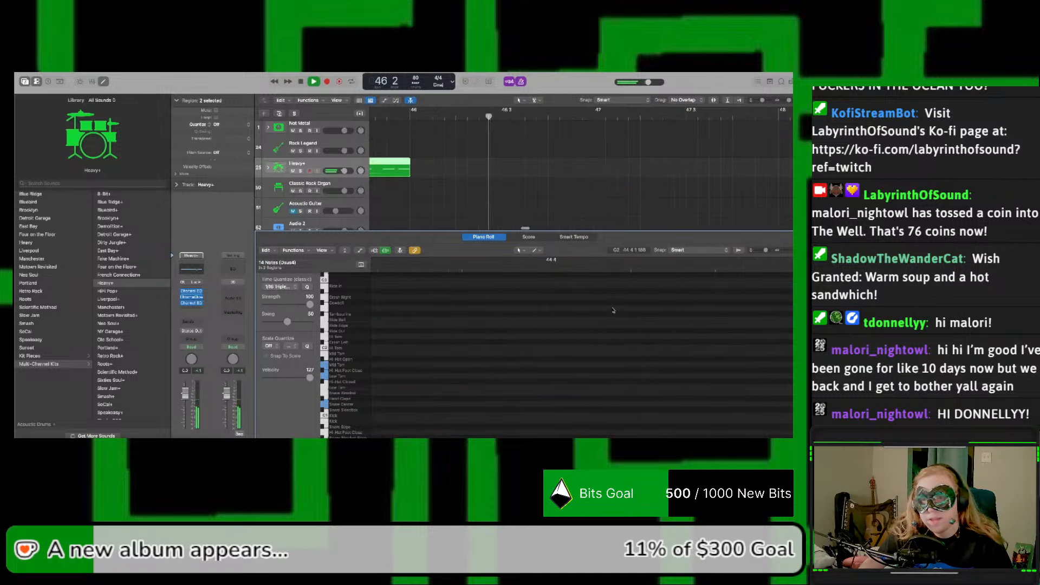
pyautogui.hscroll(4, 613, 310)
pyautogui.press('space')
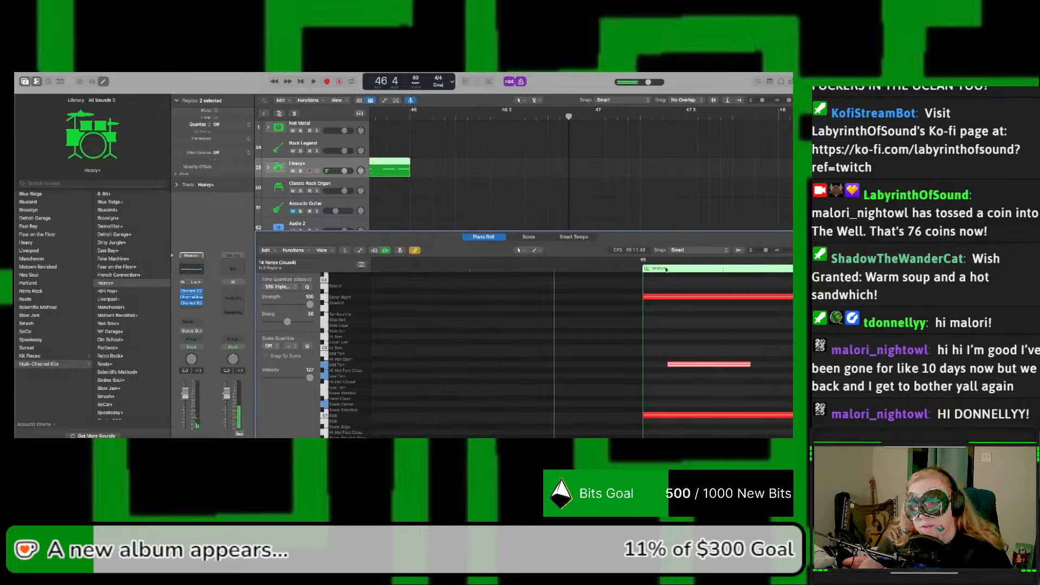
pyautogui.hscroll(-1, 666, 269)
pyautogui.press('space')
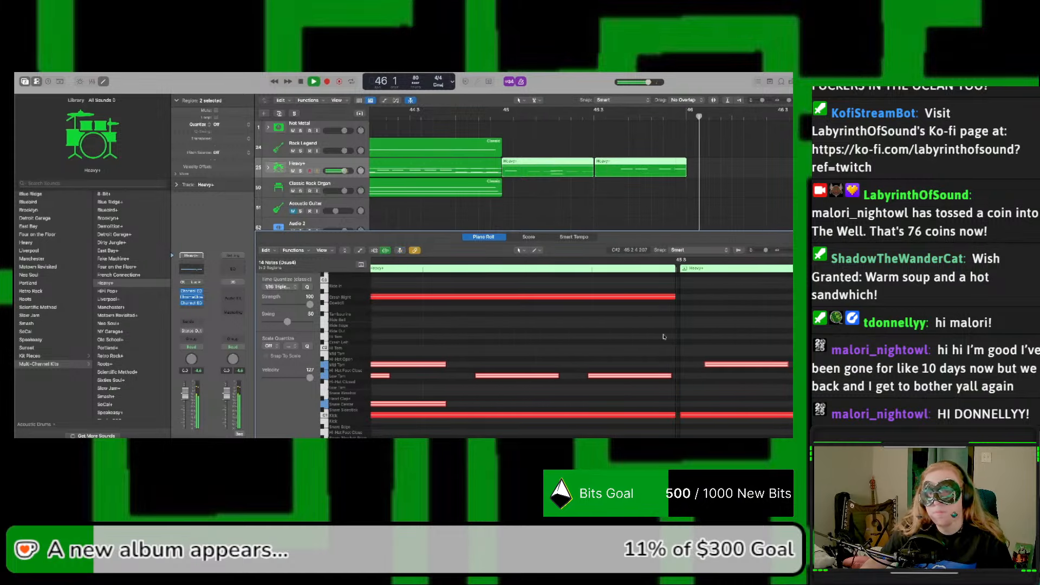
pyautogui.press('space')
# Step: Move the second Heavy+ region slightly earlier to beat 45.3 so it starts exactly where the first region ends
pyautogui.click(629, 197)
pyautogui.click(619, 175)
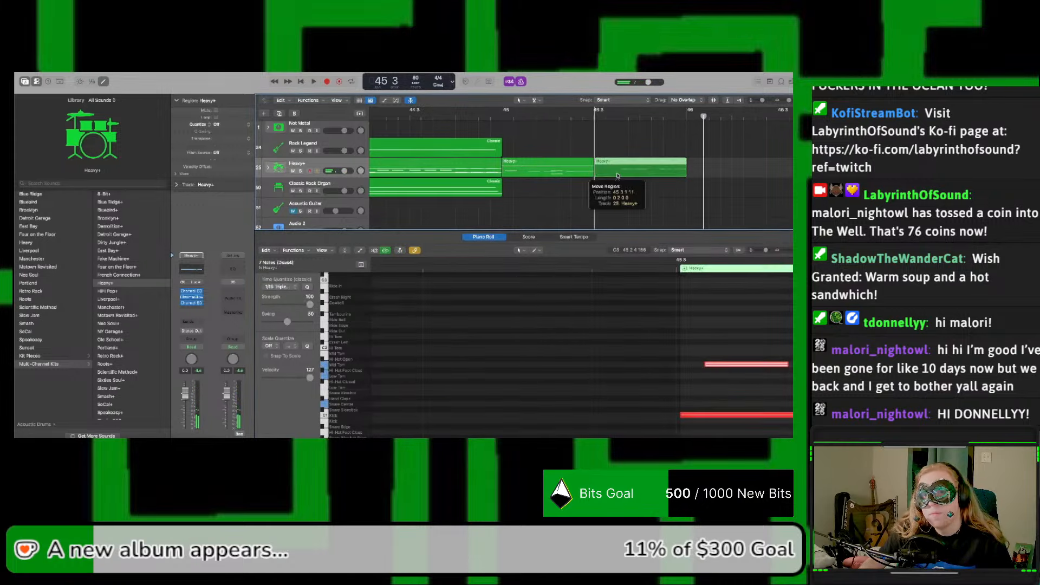
pyautogui.click(557, 185)
pyautogui.moveTo(590, 173); pyautogui.dragTo(593, 173)
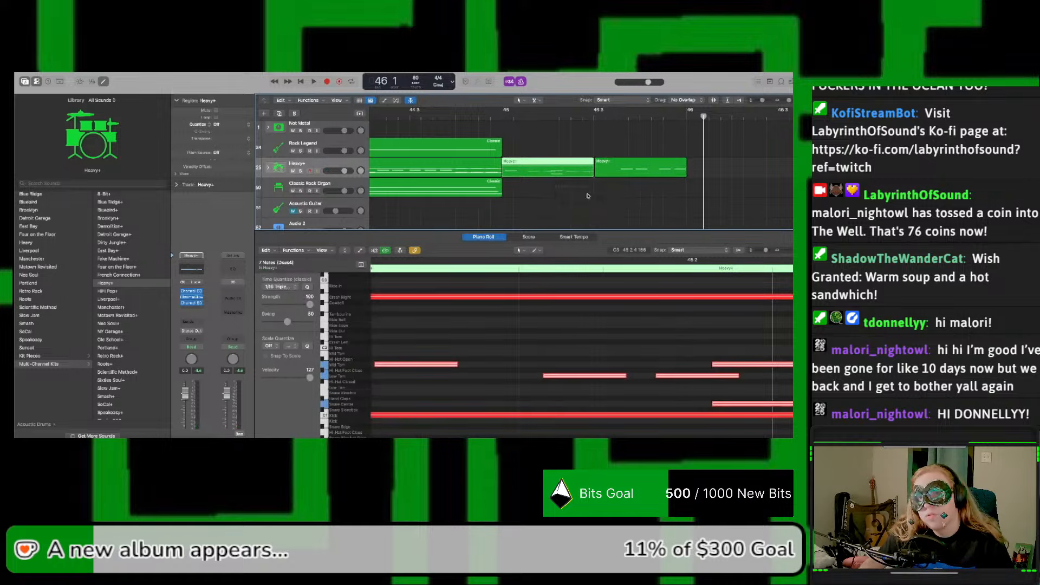
pyautogui.moveTo(790, 101); pyautogui.dragTo(792, 101)
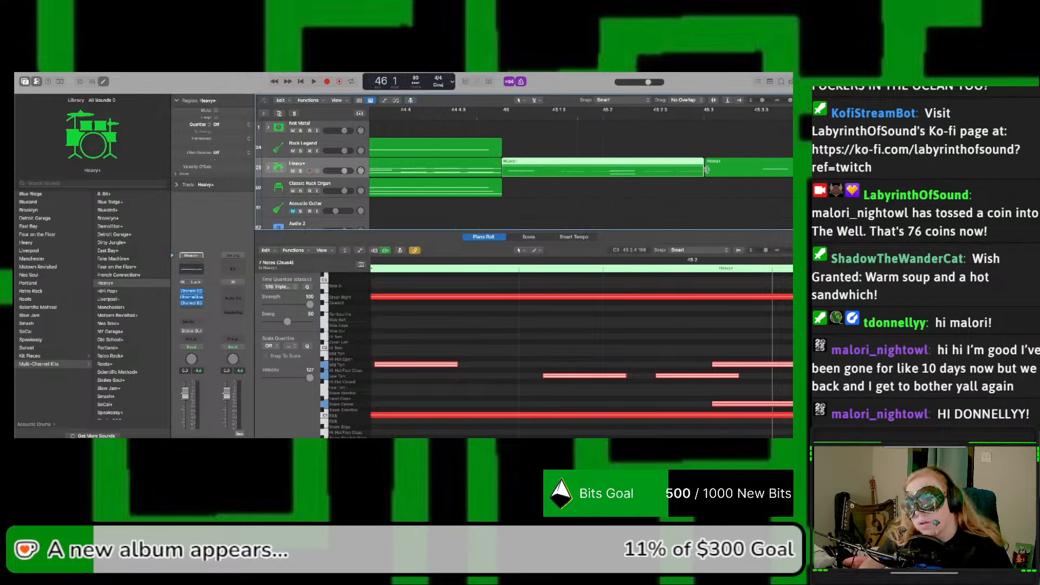
pyautogui.moveTo(791, 103); pyautogui.dragTo(793, 103)
pyautogui.hscroll(12, 753, 144)
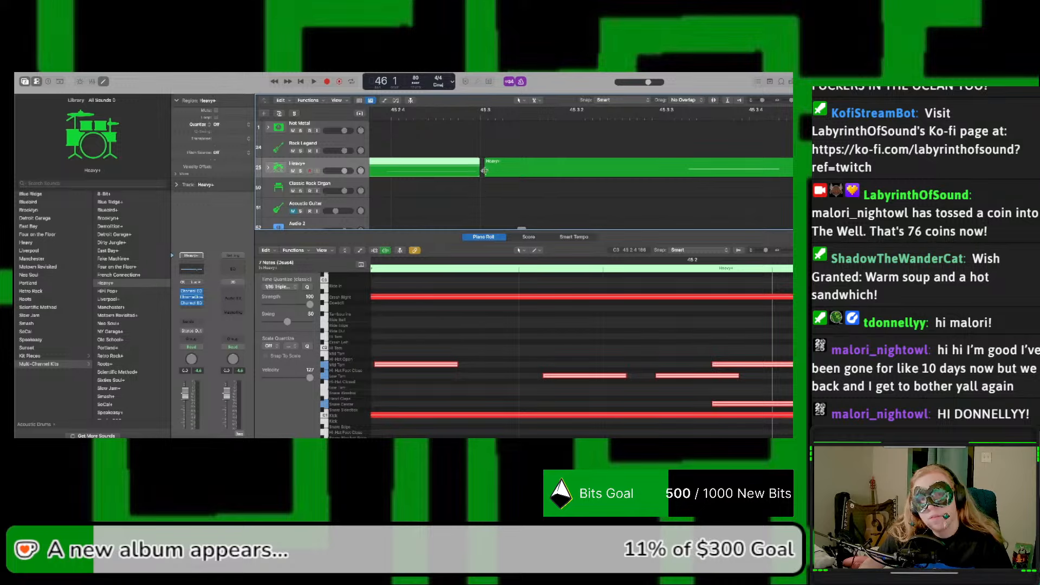
pyautogui.moveTo(499, 172); pyautogui.dragTo(495, 173)
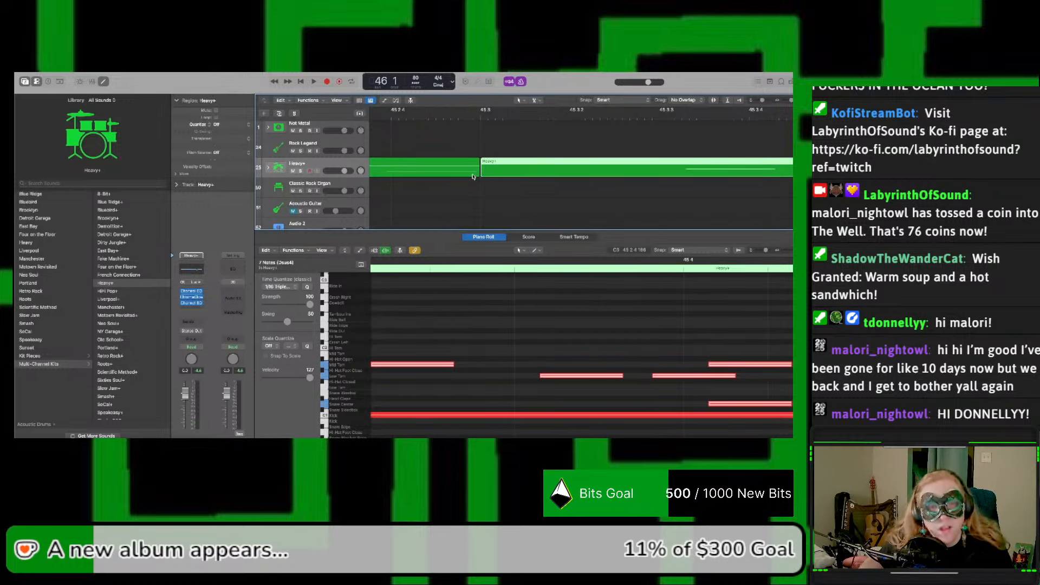
pyautogui.moveTo(790, 101); pyautogui.dragTo(786, 101)
# Step: Play the drums from just before bar 45 and listen to the join between the two regions
pyautogui.click(443, 117)
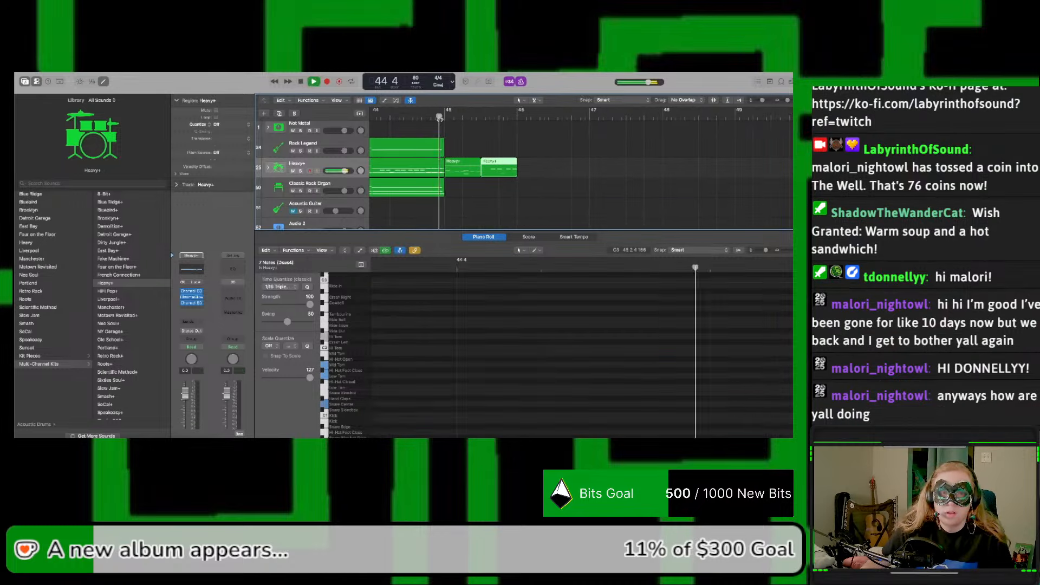
pyautogui.press('space')
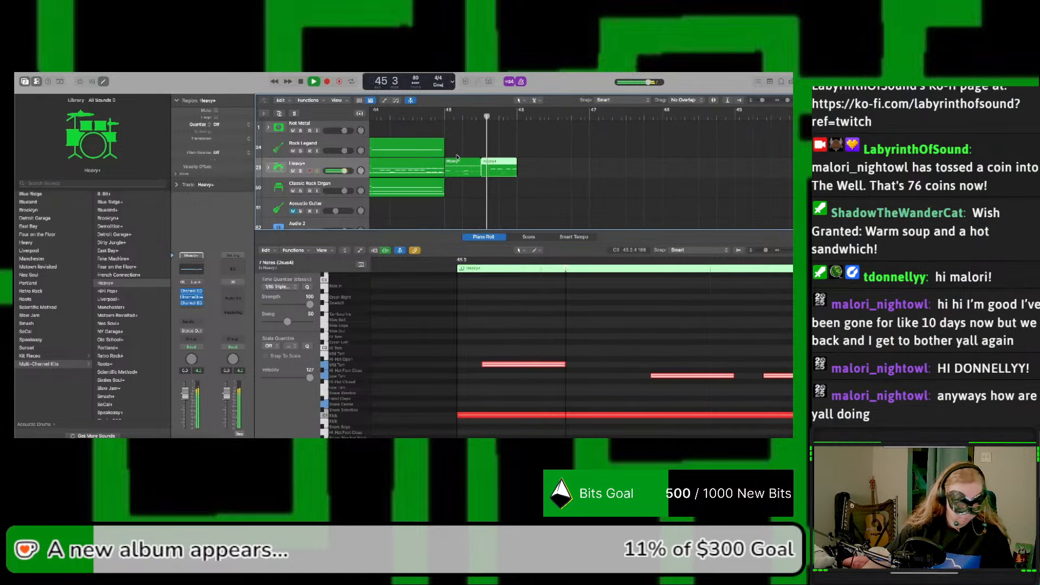
pyautogui.press('space')
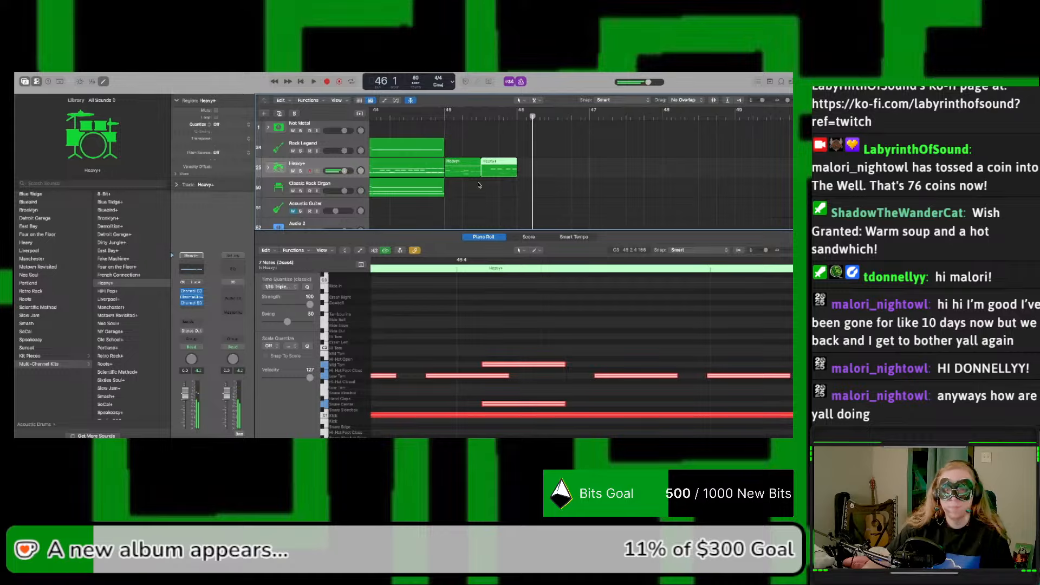
# Step: Delete the long kick note from the second Heavy+ region in bar 45
pyautogui.hscroll(-12, 596, 334)
pyautogui.hscroll(12, 588, 336)
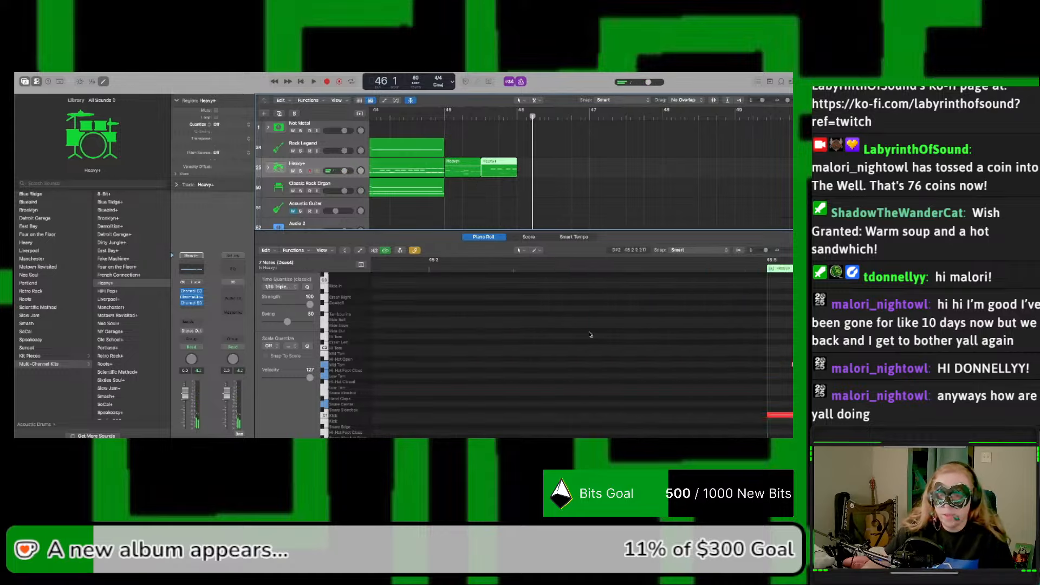
pyautogui.hscroll(5, 572, 334)
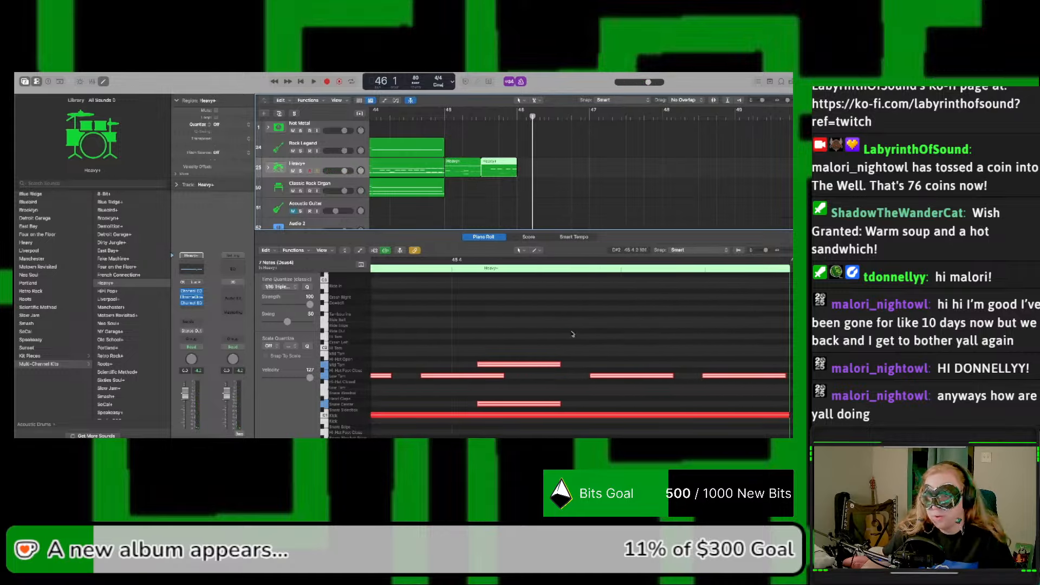
pyautogui.moveTo(805, 250); pyautogui.dragTo(790, 251)
pyautogui.hscroll(-2, 711, 305)
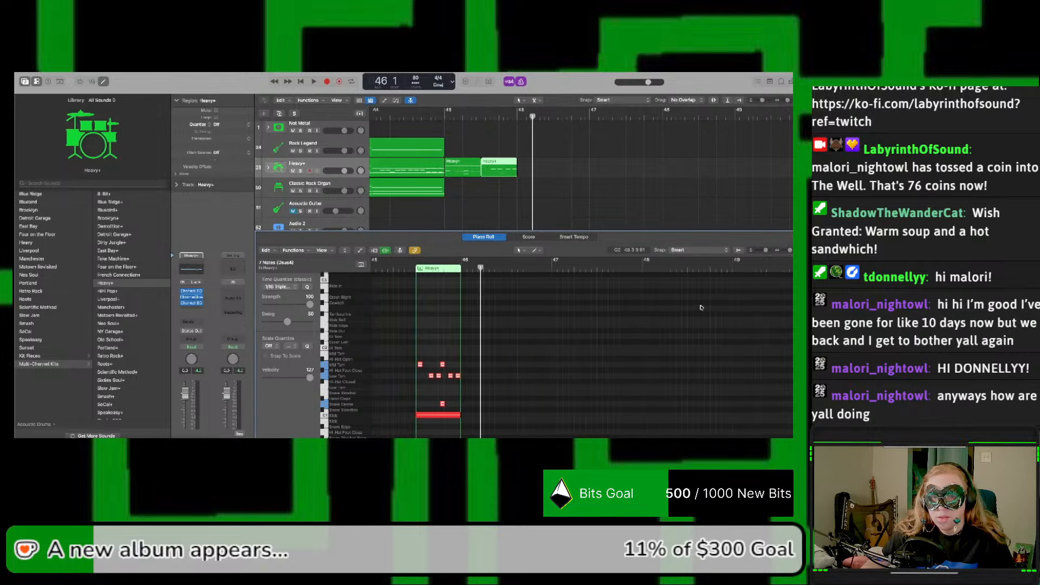
pyautogui.click(437, 415)
pyautogui.click(436, 416)
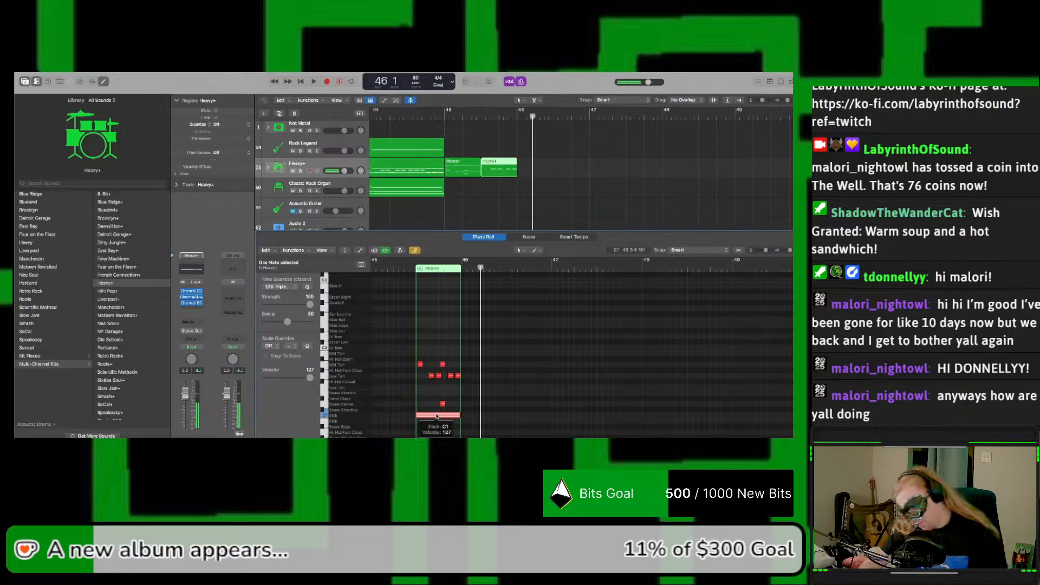
pyautogui.press('Delete')
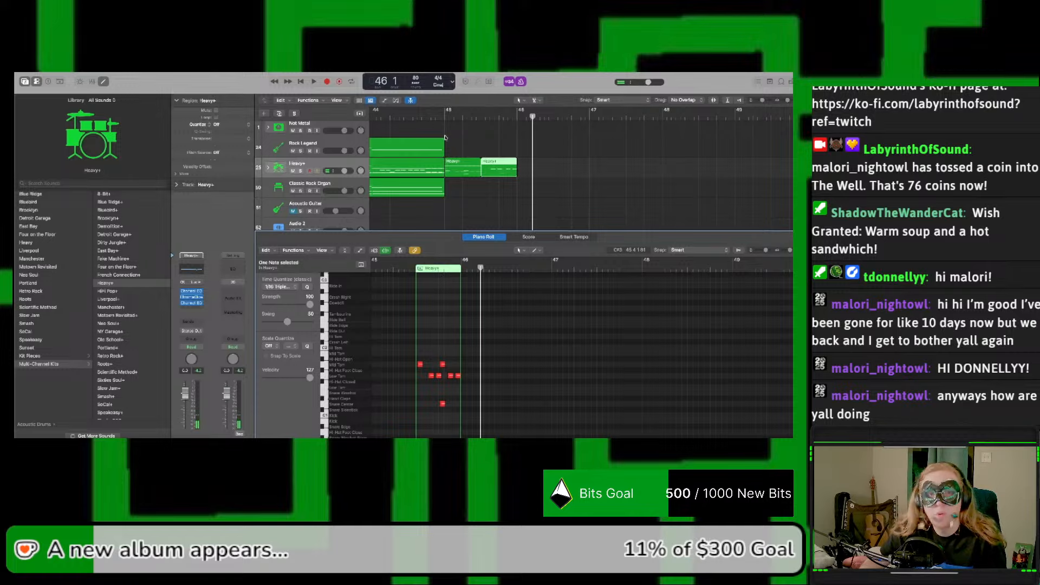
# Step: Play the drums from the start of bar 45 and listen to the second region without its kick
pyautogui.click(442, 117)
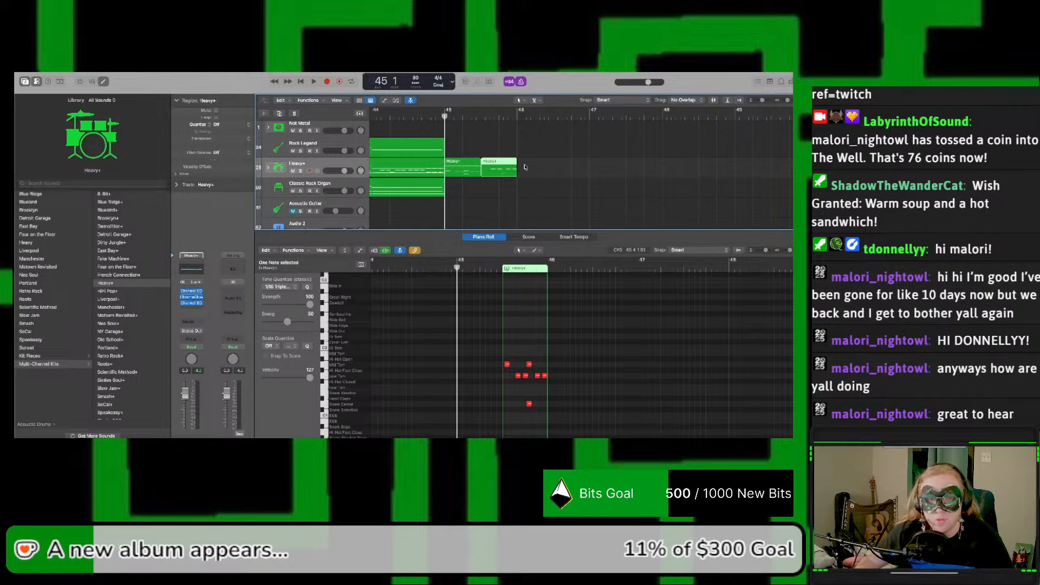
pyautogui.press('space')
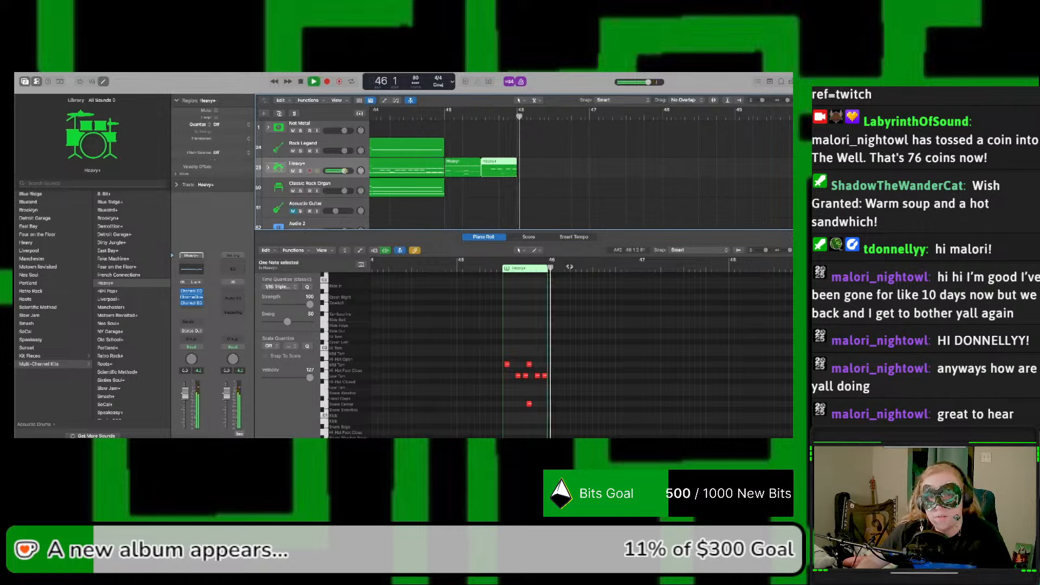
pyautogui.press('space')
pyautogui.press('space')
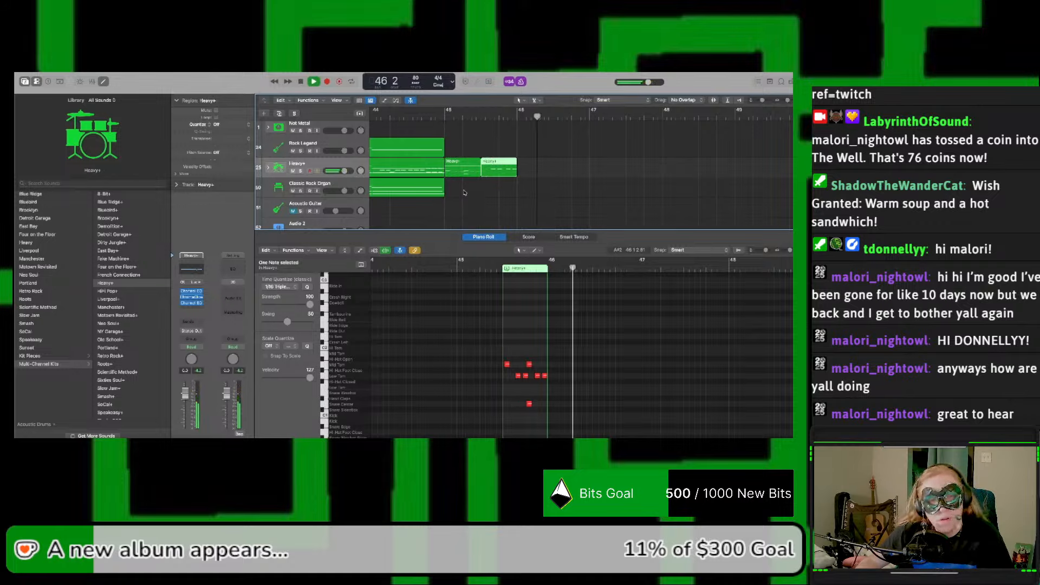
# Step: Copy the two bar 45 Heavy+ regions to the start of bar 46 and play the result
pyautogui.click(470, 182)
pyautogui.moveTo(472, 181); pyautogui.dragTo(626, 173)
pyautogui.hscroll(-4, 471, 174)
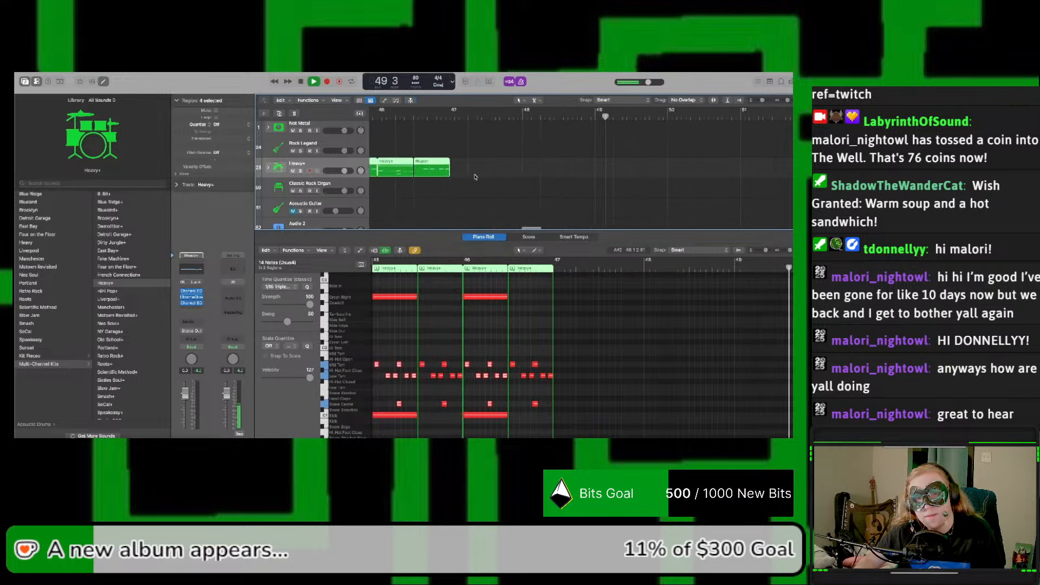
pyautogui.press('space')
pyautogui.press('space')
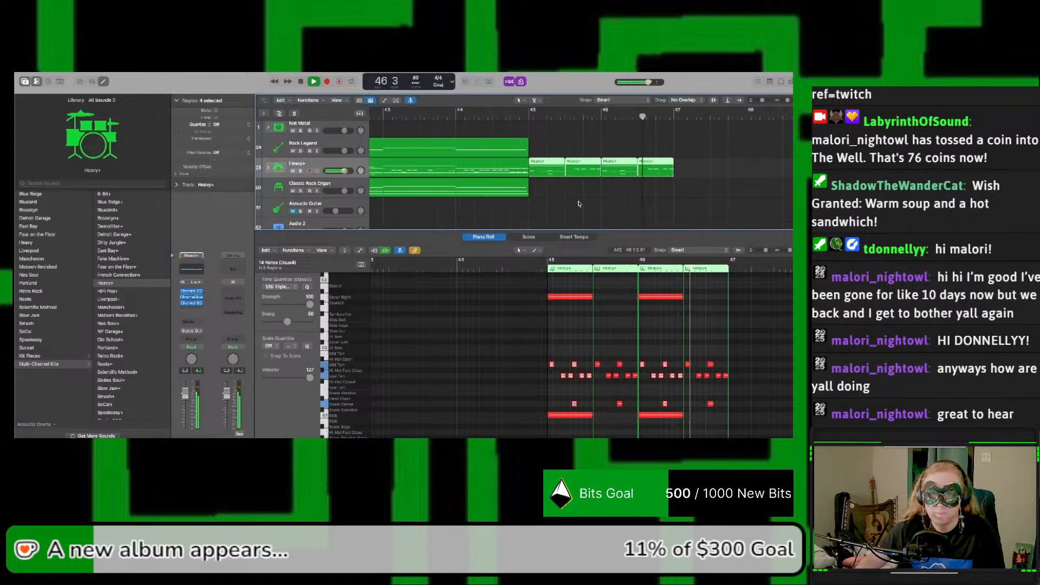
pyautogui.press('space')
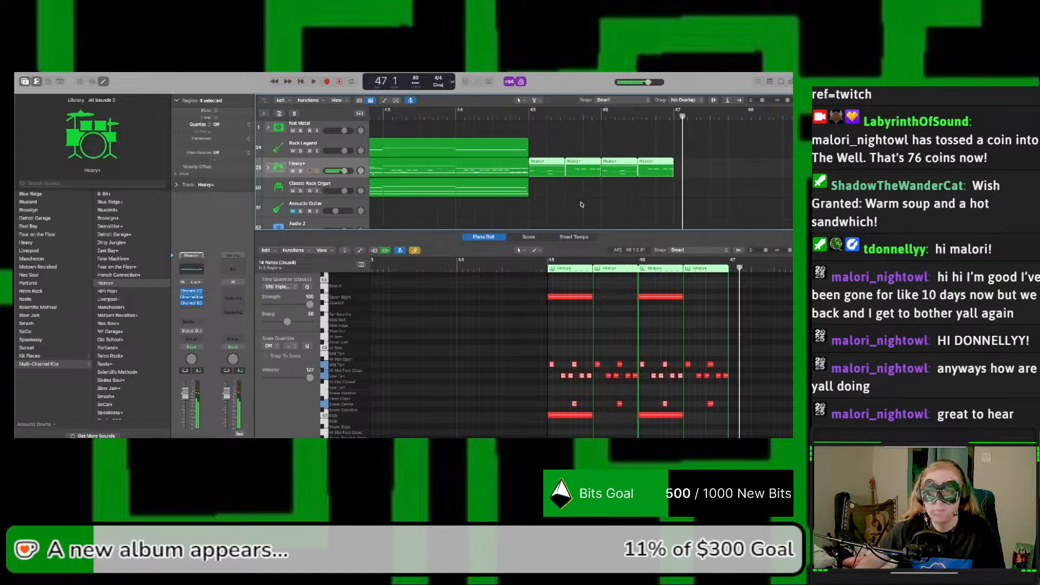
# Step: Copy the bar 41 Classic Electric Piano regions on the Rock Legend and Classic Rock Organ tracks to bar 45
pyautogui.moveTo(789, 100); pyautogui.dragTo(779, 105)
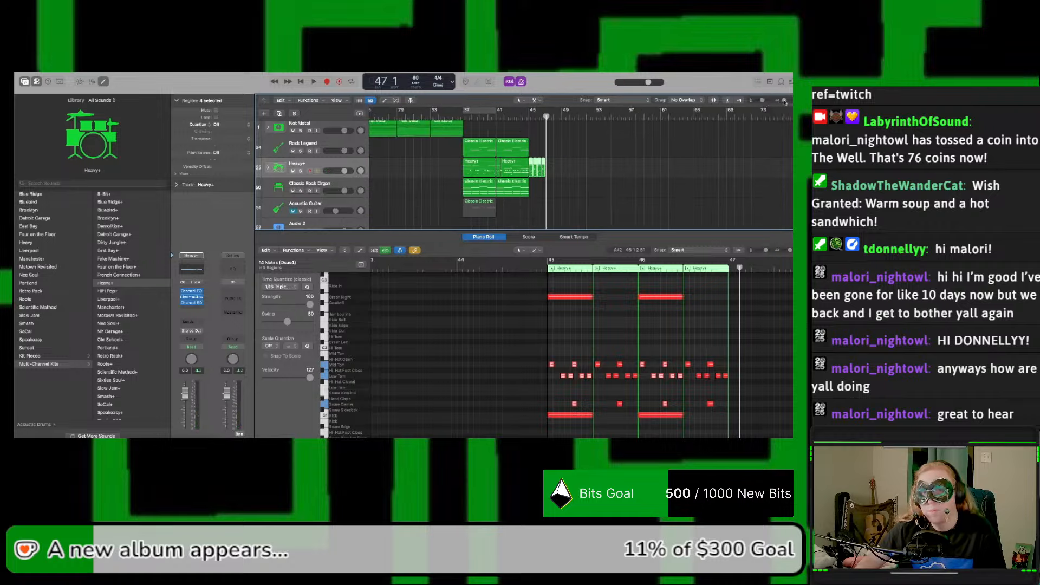
pyautogui.moveTo(785, 102); pyautogui.dragTo(787, 101)
pyautogui.hscroll(-4, 736, 153)
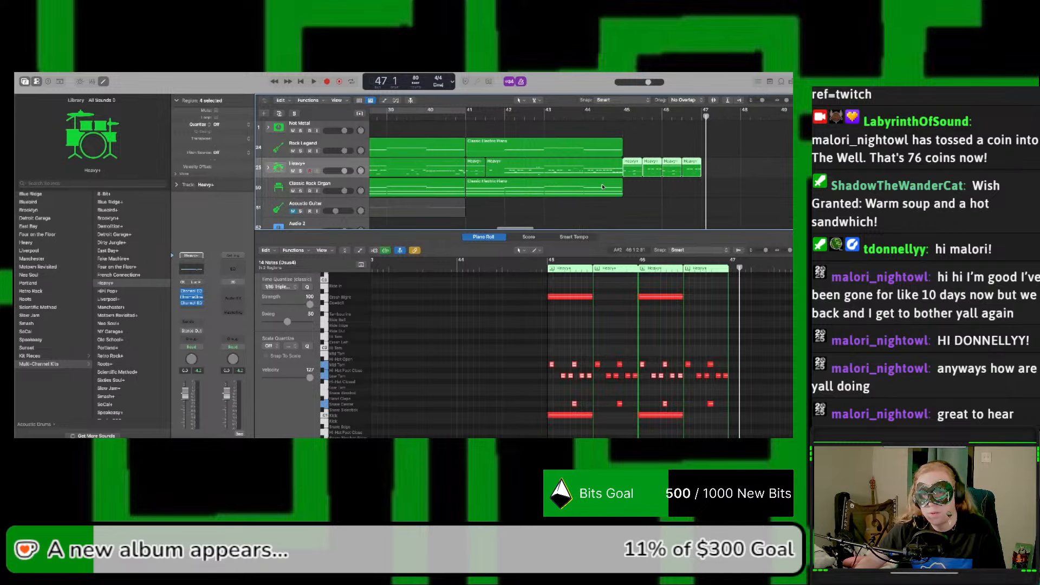
pyautogui.click(603, 188)
pyautogui.keyDown('shift'); pyautogui.click(605, 149); pyautogui.keyUp('shift')
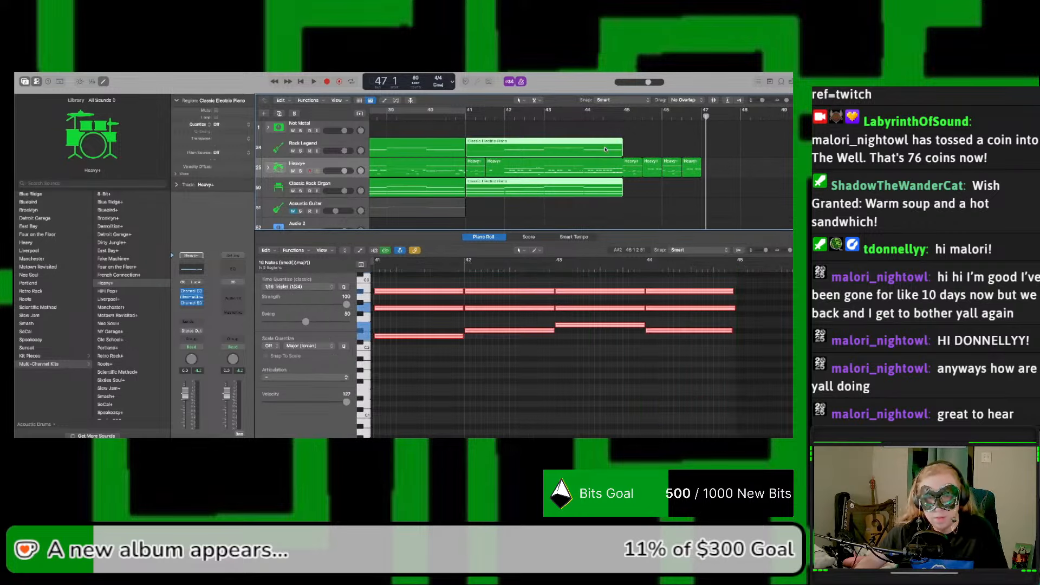
pyautogui.moveTo(573, 191); pyautogui.dragTo(638, 172)
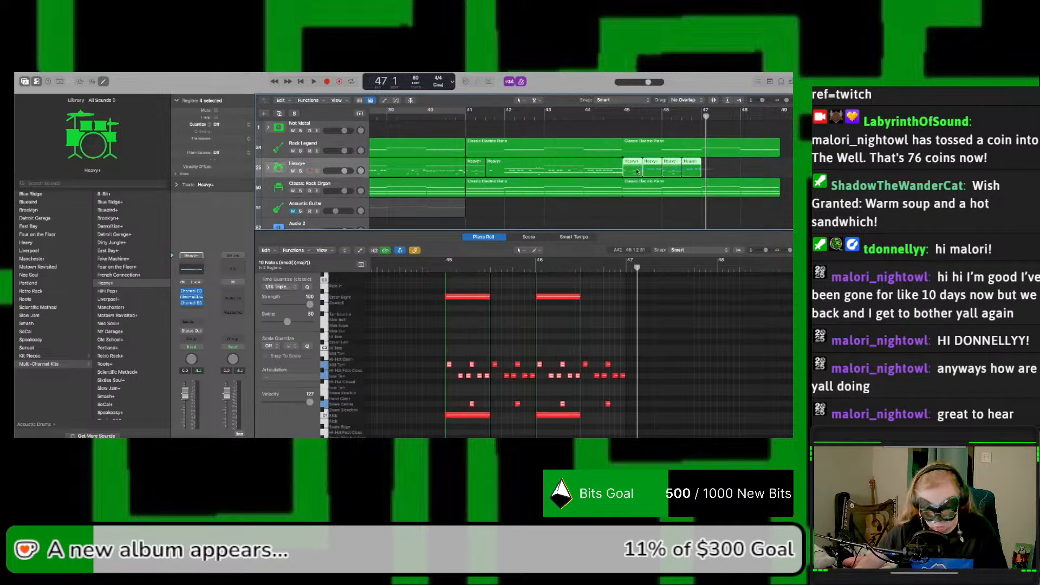
# Step: Move the Crash Right note at bar 46 to Crash Left, and copy the four Heavy+ regions to bar 47
pyautogui.click(666, 170)
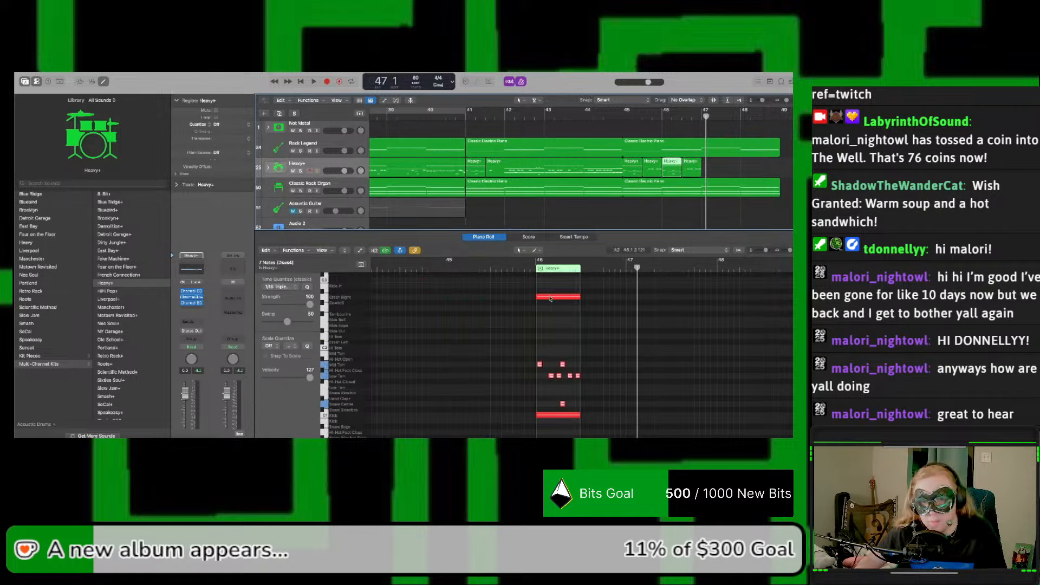
pyautogui.moveTo(550, 298); pyautogui.dragTo(551, 345)
pyautogui.moveTo(715, 165)
pyautogui.mouseDown()
pyautogui.moveTo(632, 168)
pyautogui.moveTo(712, 174)
pyautogui.mouseUp()
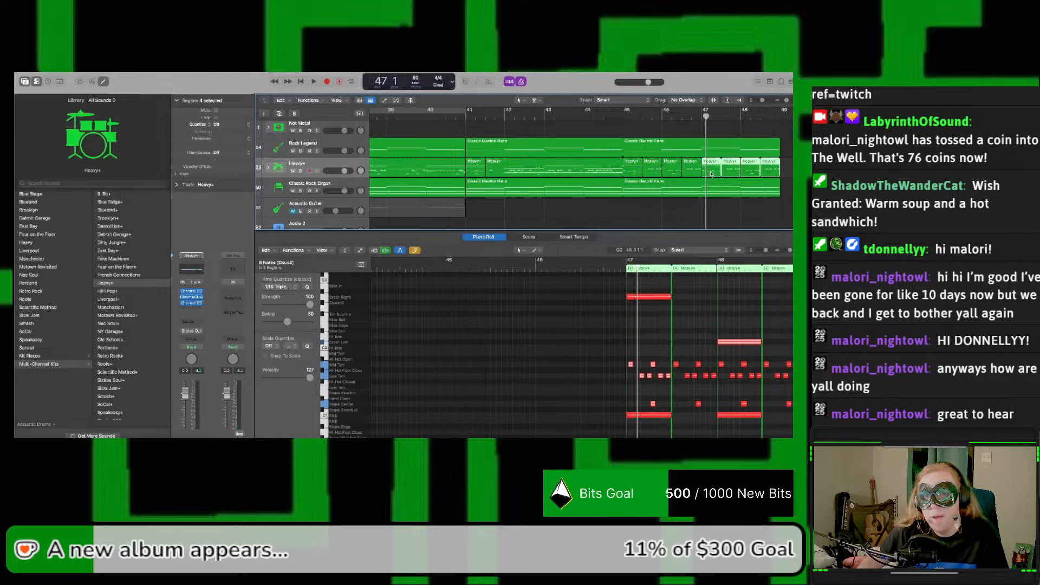
# Step: Play the full arrangement from bar 45 through the end of bar 48
pyautogui.click(619, 117)
pyautogui.press('space')
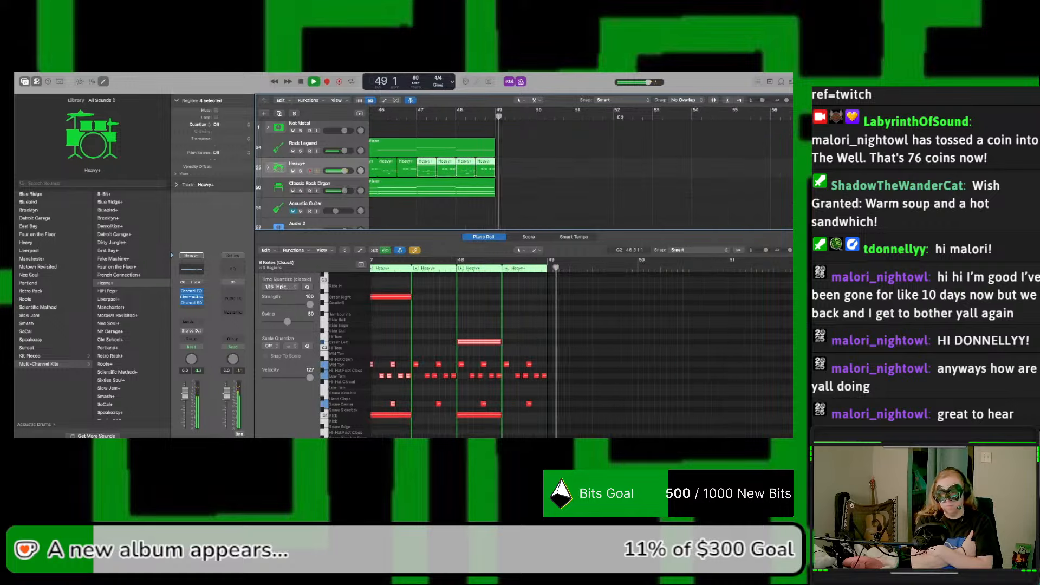
pyautogui.press('space')
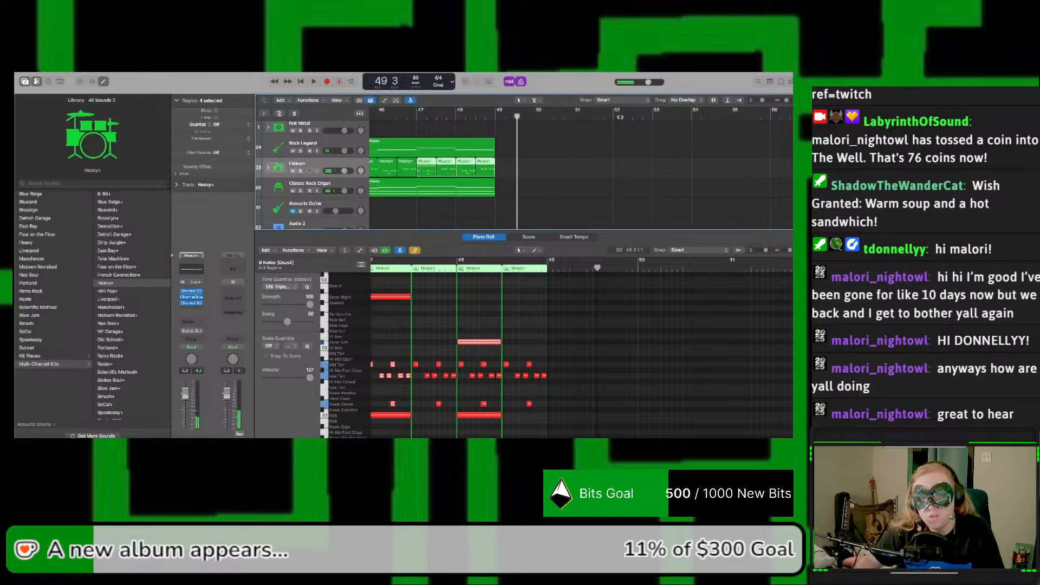
# Step: In the four Heavy+ regions of bars 47 and 48, raise the Mid Tom notes to Hi Tom and the Low Tom notes to Mid Tom
pyautogui.hscroll(-5, 610, 287)
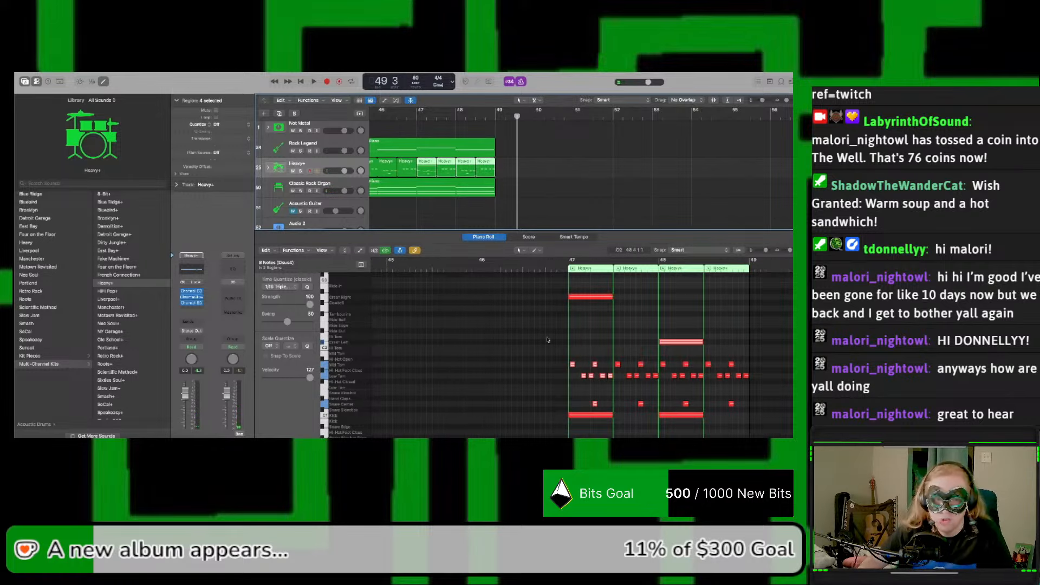
pyautogui.click(558, 358)
pyautogui.moveTo(565, 378); pyautogui.dragTo(755, 381)
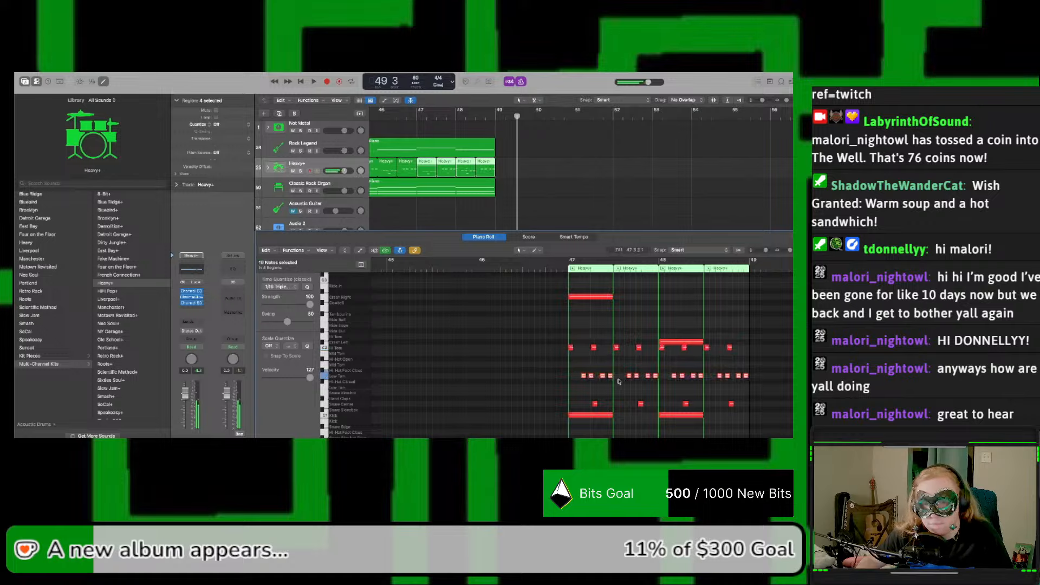
pyautogui.moveTo(591, 378)
pyautogui.mouseDown()
pyautogui.moveTo(592, 357)
pyautogui.moveTo(592, 381)
pyautogui.mouseUp()
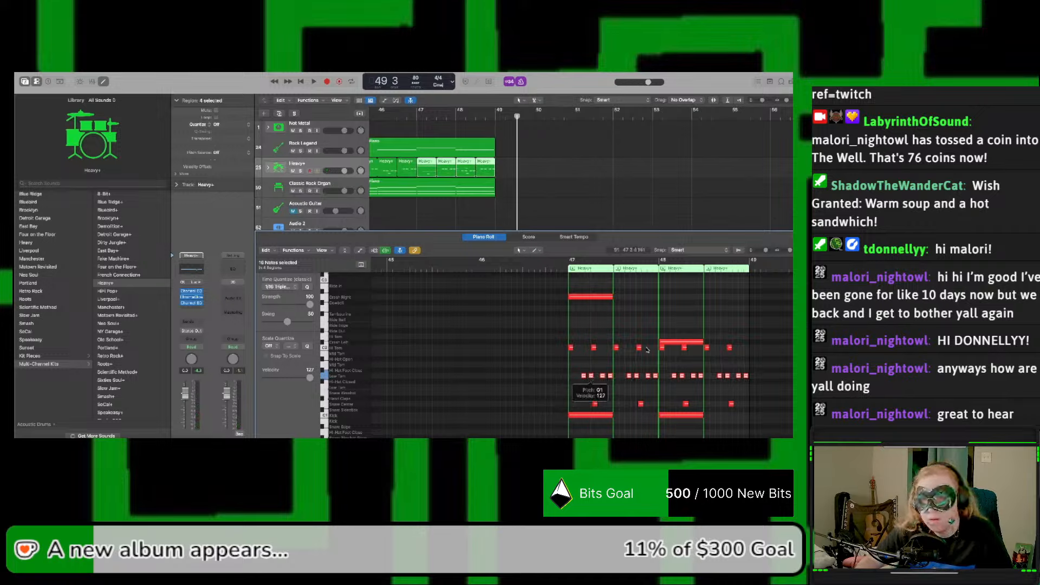
pyautogui.moveTo(790, 251); pyautogui.dragTo(792, 251)
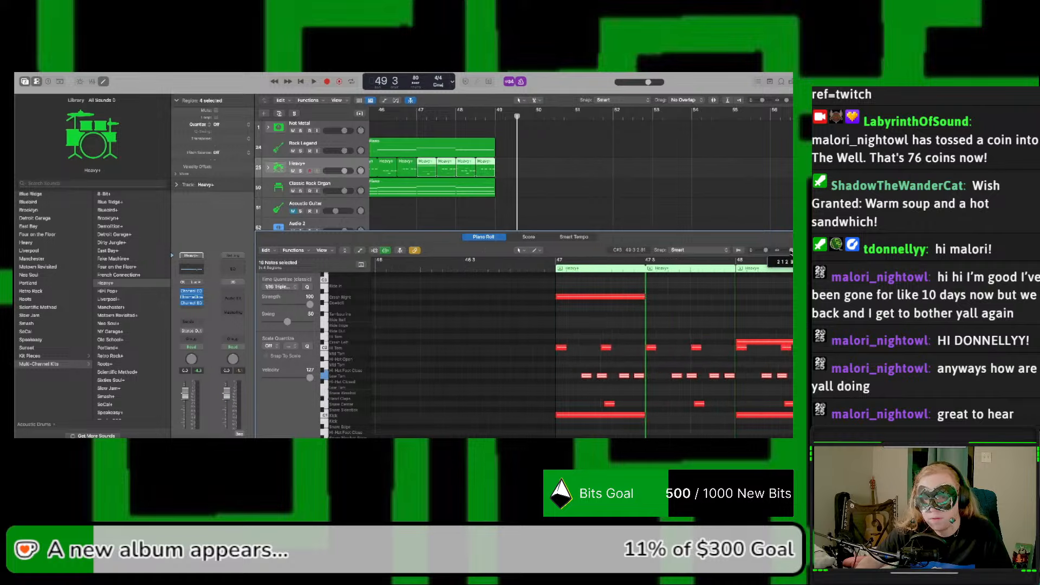
pyautogui.moveTo(587, 378); pyautogui.dragTo(587, 366)
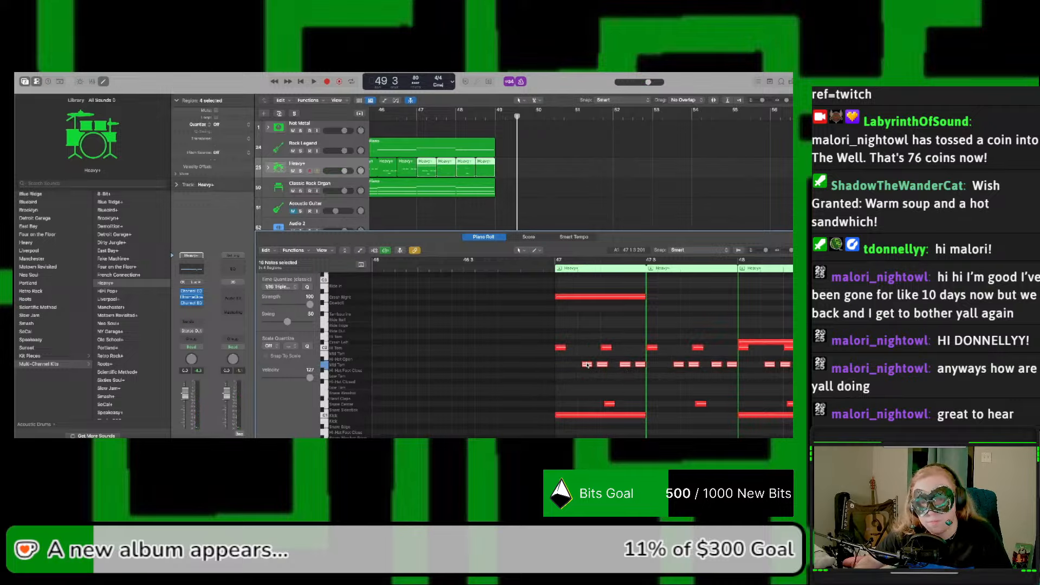
# Step: Play the raised Heavy+ tom parts into bar 48 and audition the first Snare Center note in bar 47
pyautogui.press('space')
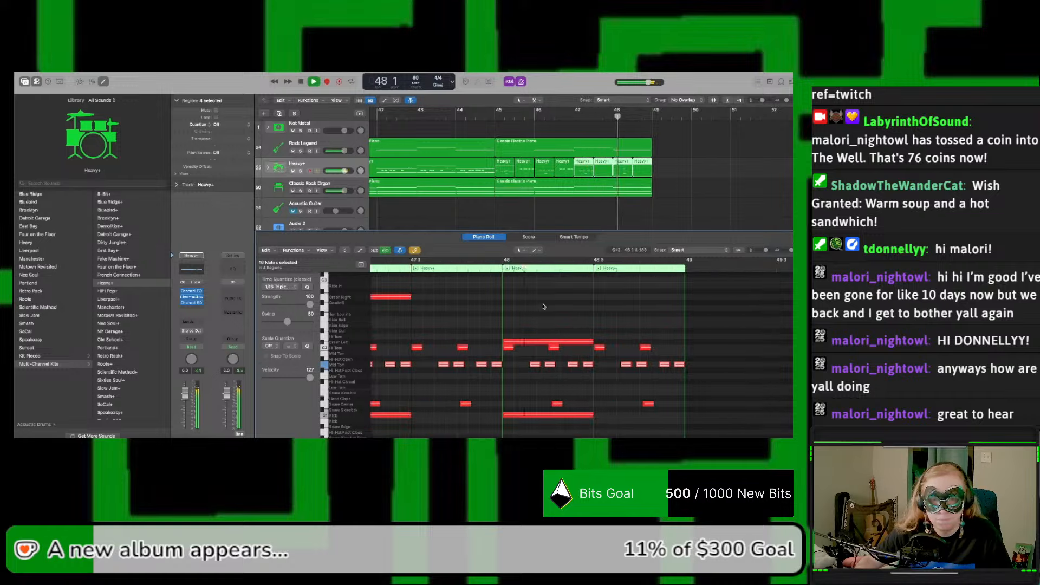
pyautogui.press('space')
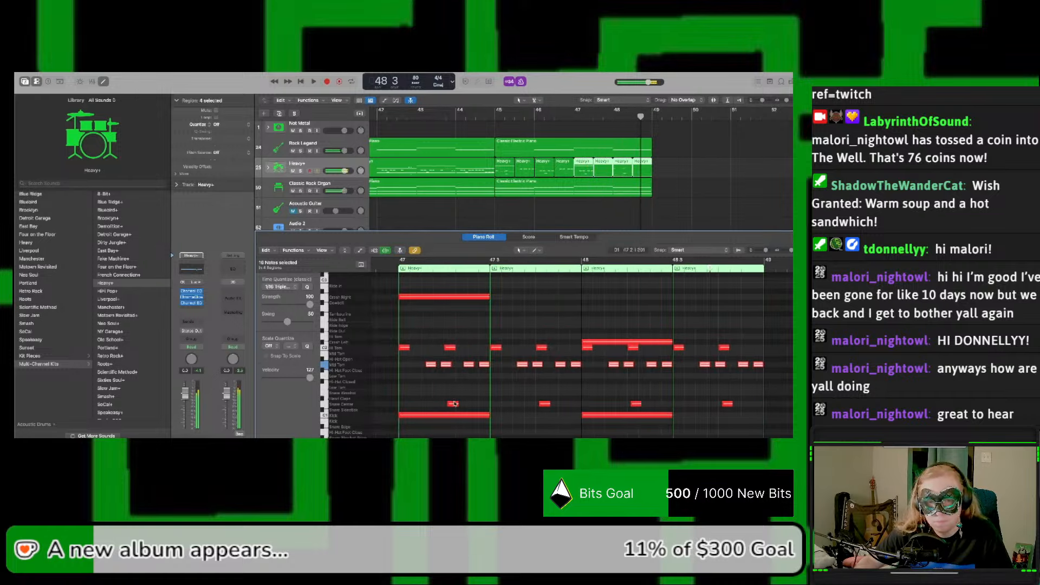
pyautogui.click(454, 404)
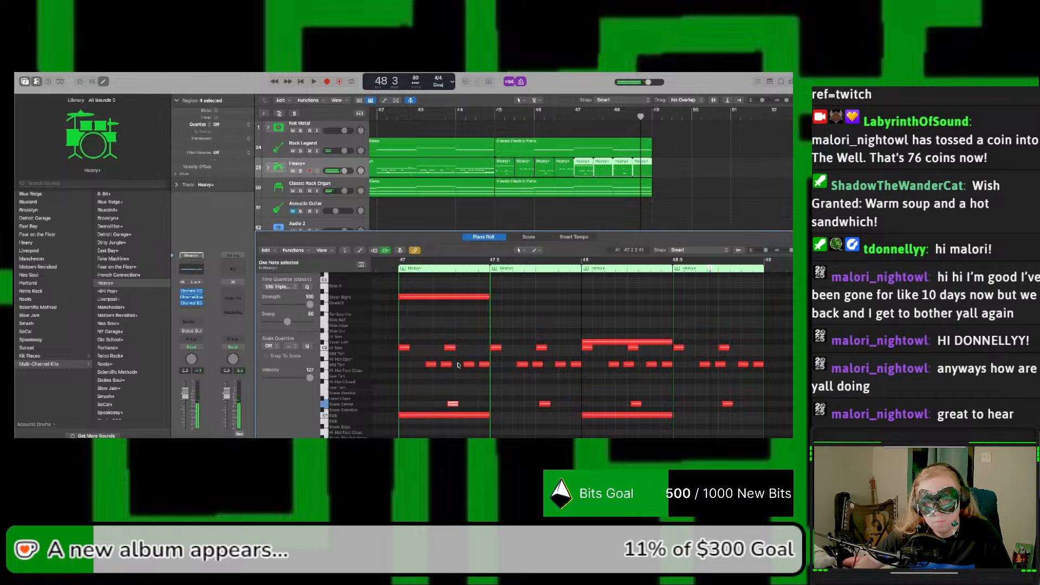
# Step: Delete the eight half-bar Heavy+ regions spanning bars 45 to 48
pyautogui.press('space')
pyautogui.moveTo(659, 167); pyautogui.dragTo(505, 169)
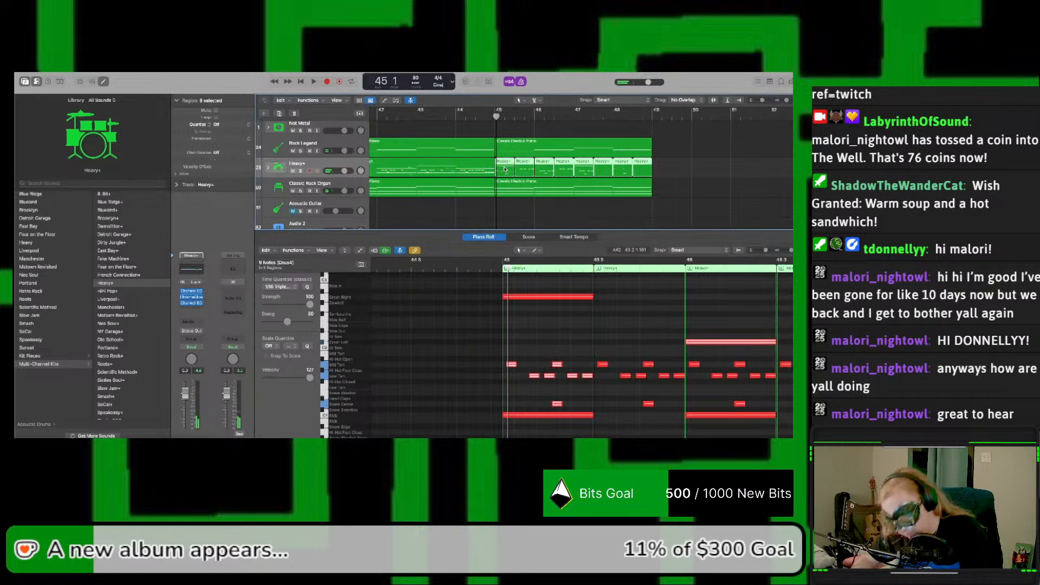
pyautogui.press('Delete')
# Step: Copy the half-bar Heavy+ drum region at bar 41 to the start of bar 45
pyautogui.hscroll(-3, 504, 170)
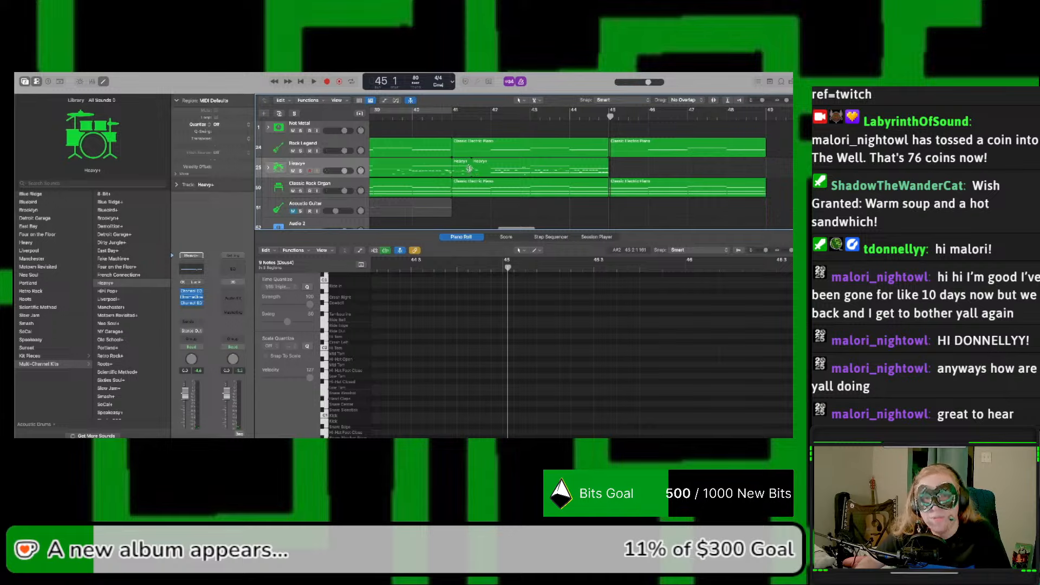
pyautogui.click(453, 116)
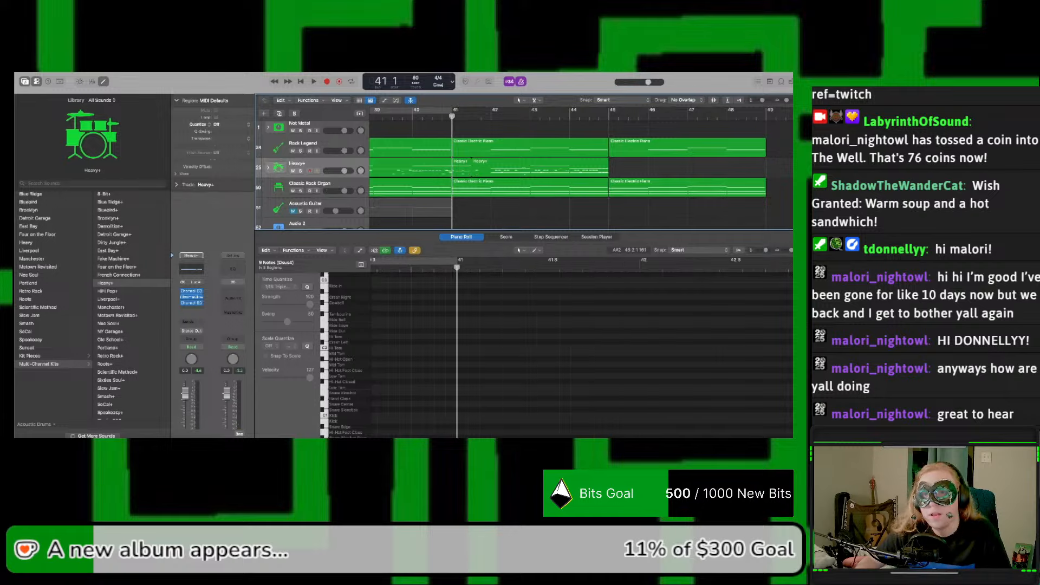
pyautogui.moveTo(786, 102); pyautogui.dragTo(790, 102)
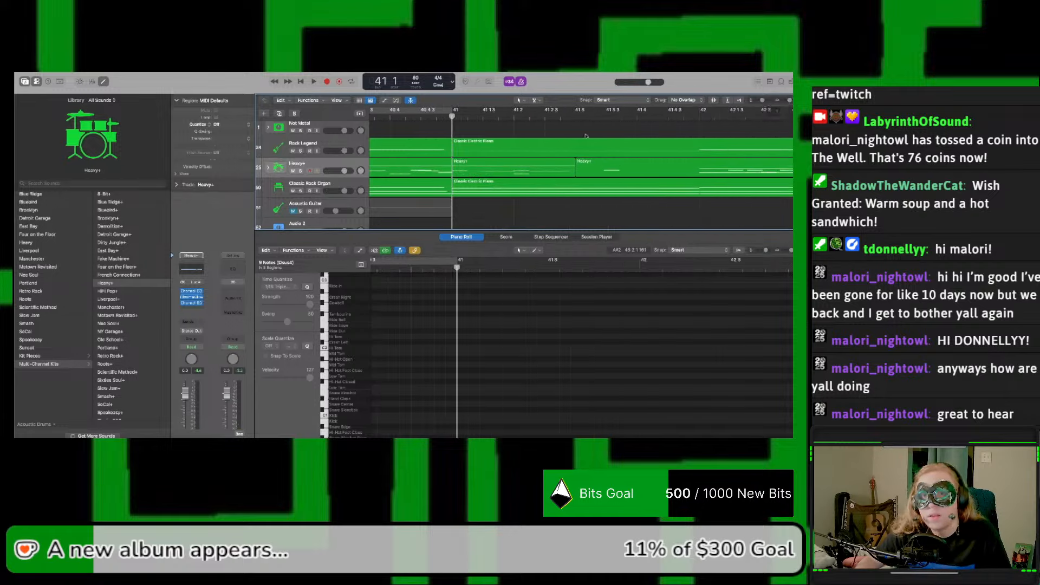
pyautogui.click(576, 116)
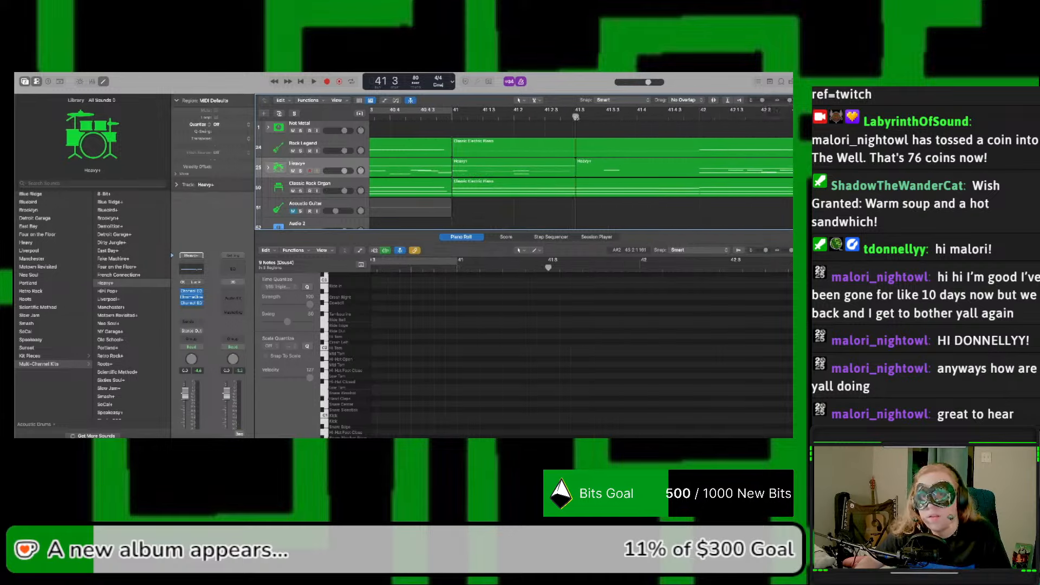
pyautogui.click(550, 161)
pyautogui.hscroll(10, 550, 162)
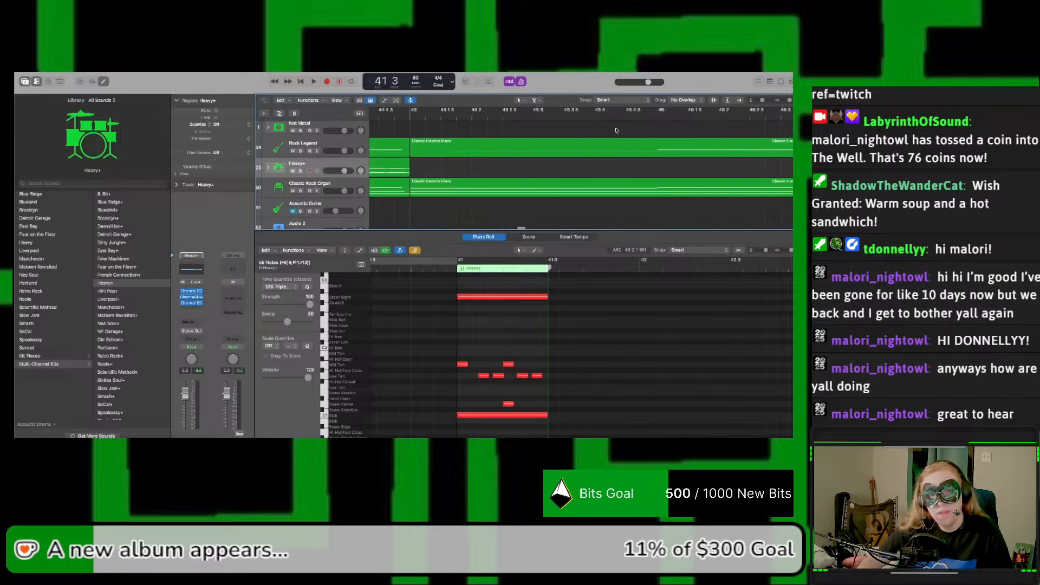
pyautogui.click(409, 116)
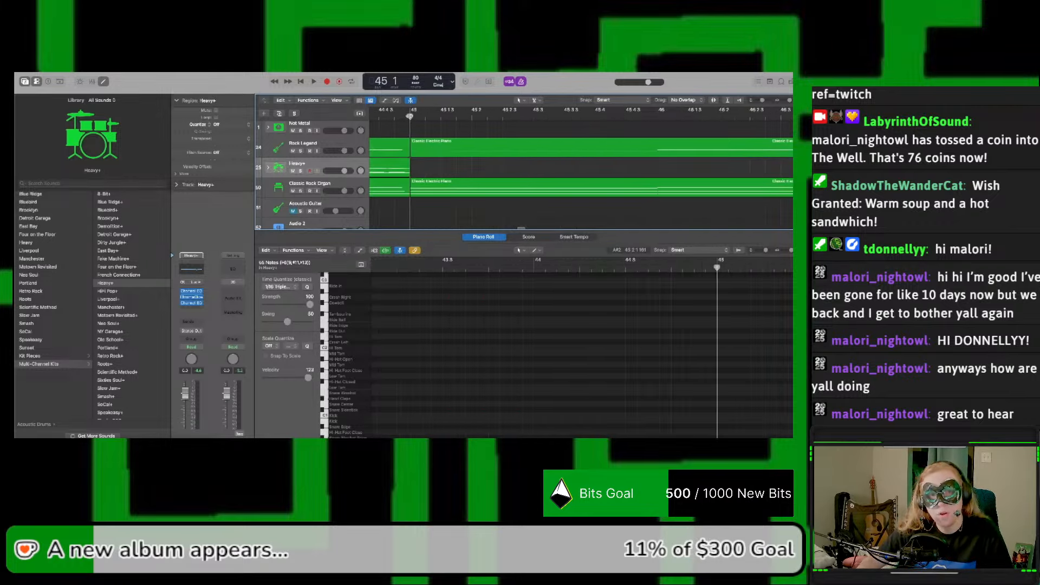
pyautogui.click(417, 169)
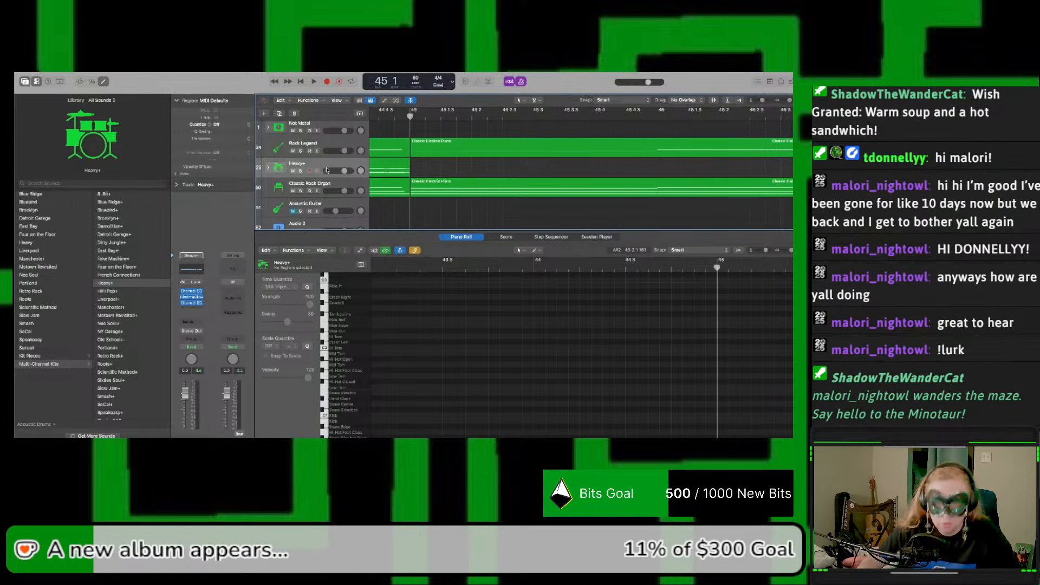
pyautogui.press('r')
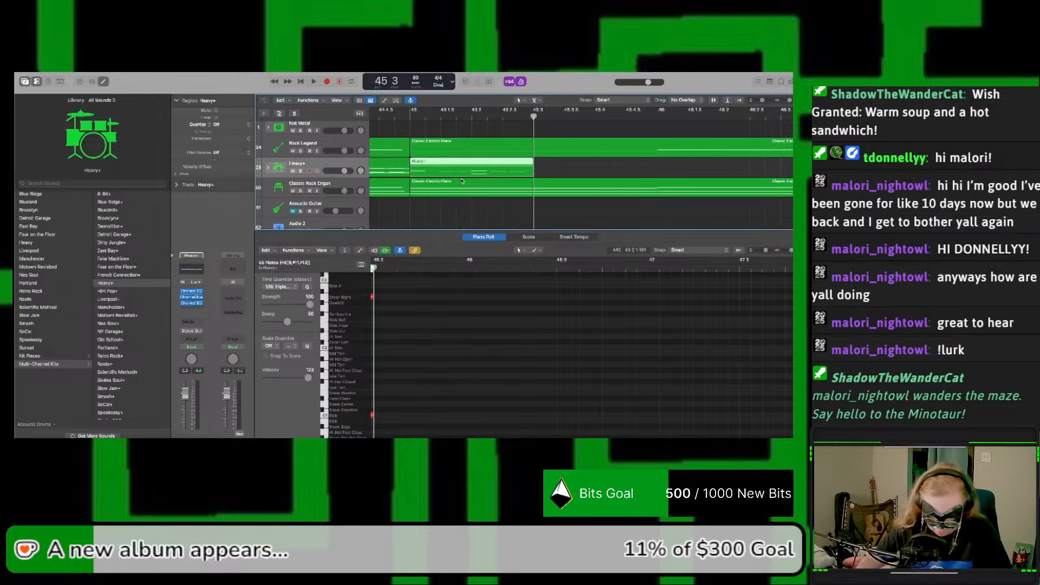
# Step: Duplicate the bar 45 Heavy+ region to beat 3 and delete the Crash Right note in the copy
pyautogui.moveTo(468, 175); pyautogui.dragTo(590, 177)
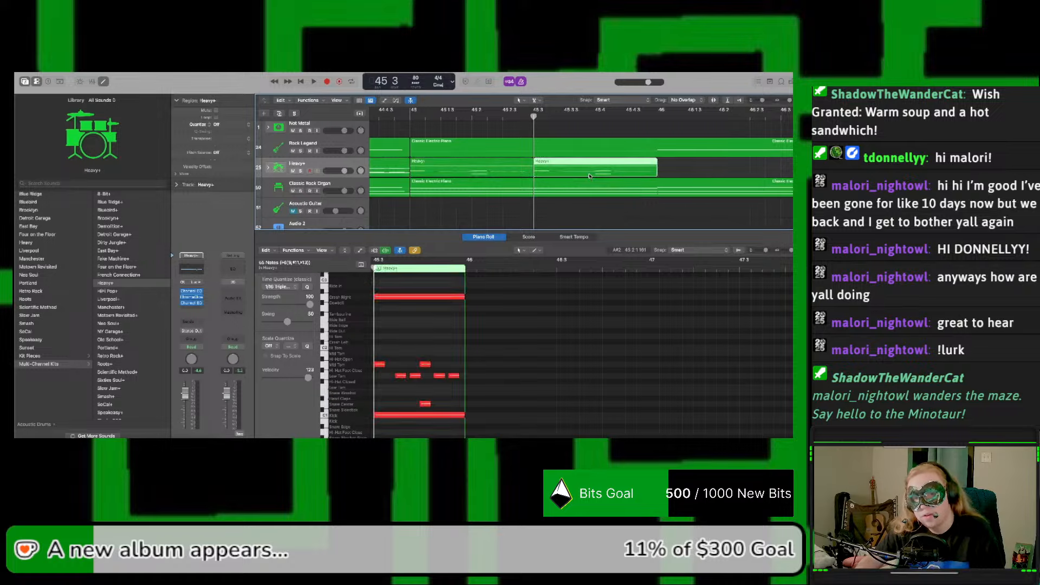
pyautogui.click(436, 297)
pyautogui.press('Delete')
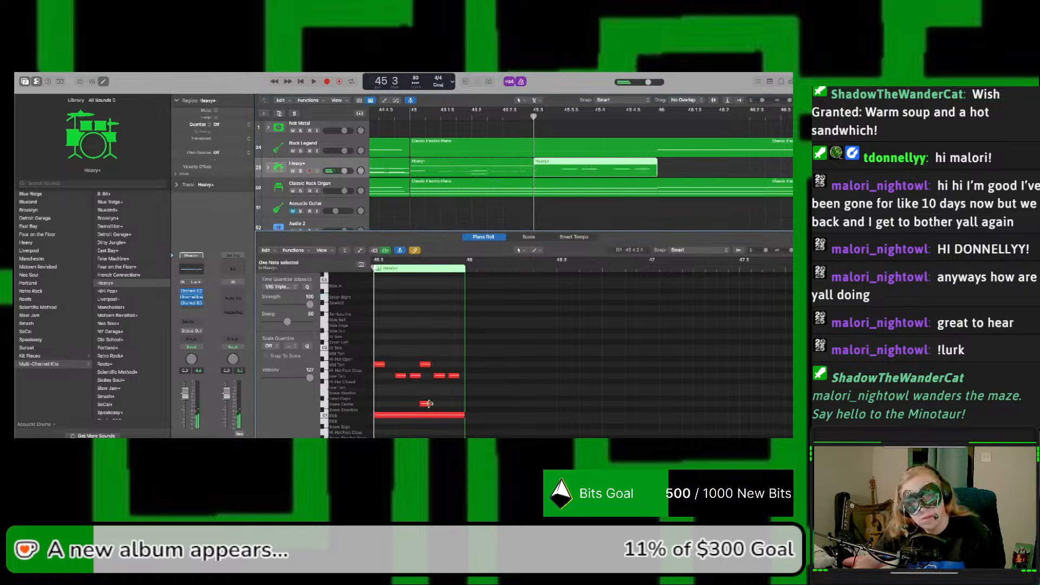
pyautogui.press('space')
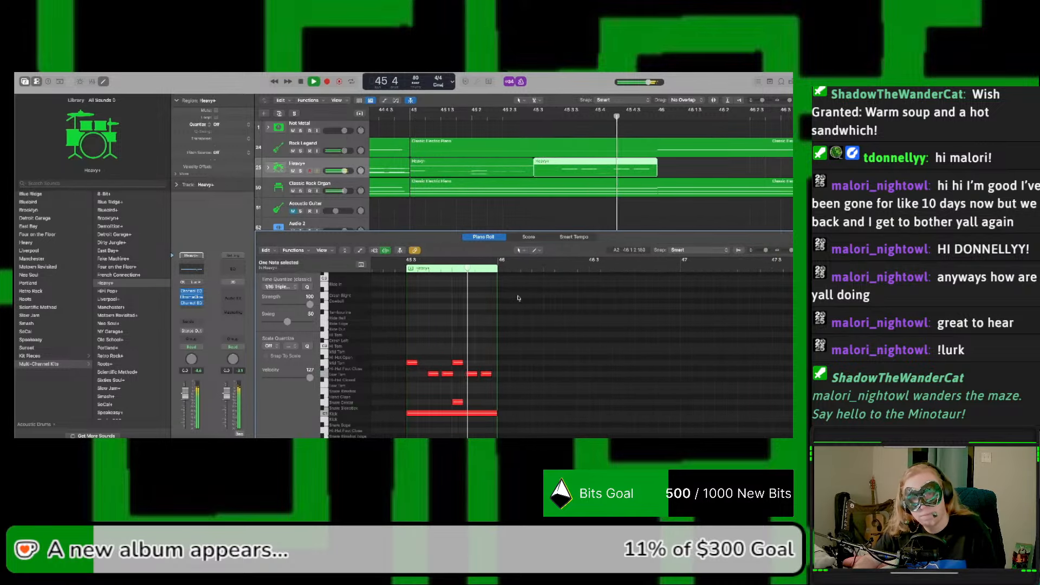
pyautogui.press('space')
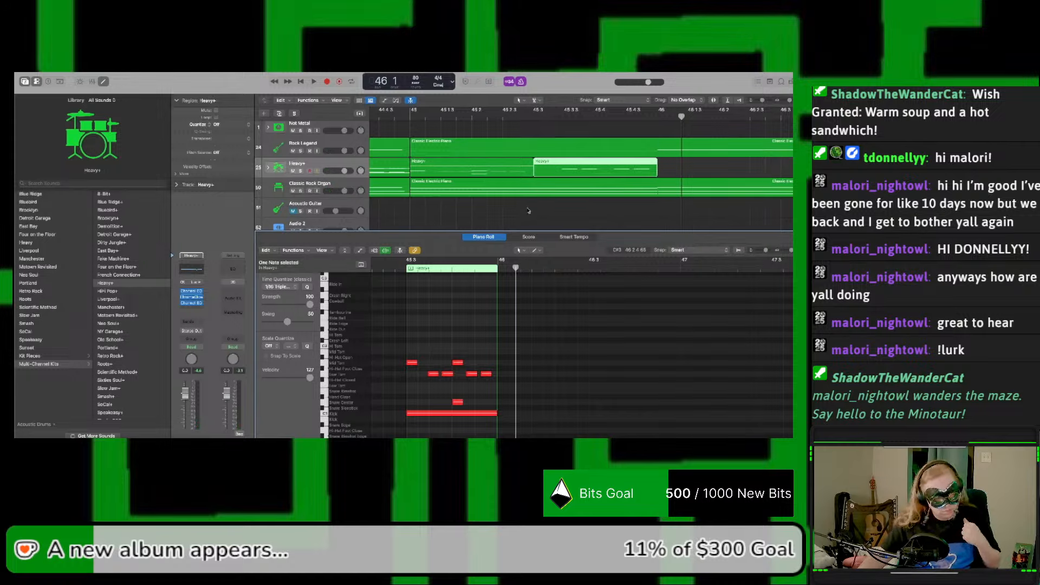
# Step: In both Heavy+ regions of bar 45, raise the Mid Tom notes to Hi Tom and the Low Tom notes to Mid Tom
pyautogui.click(517, 171)
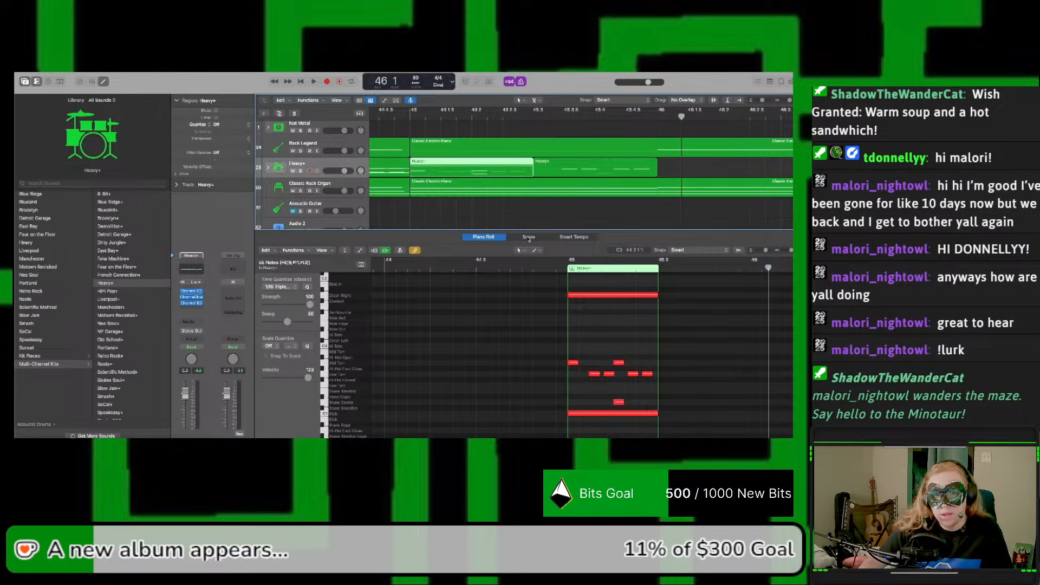
pyautogui.click(655, 167)
pyautogui.keyDown('shift'); pyautogui.click(521, 168); pyautogui.keyUp('shift')
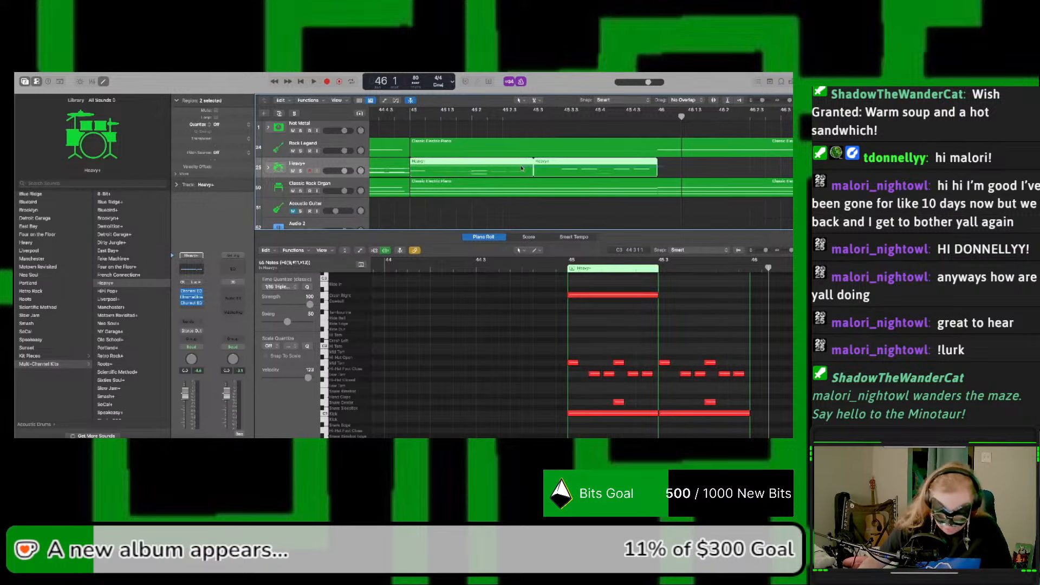
pyautogui.click(618, 353)
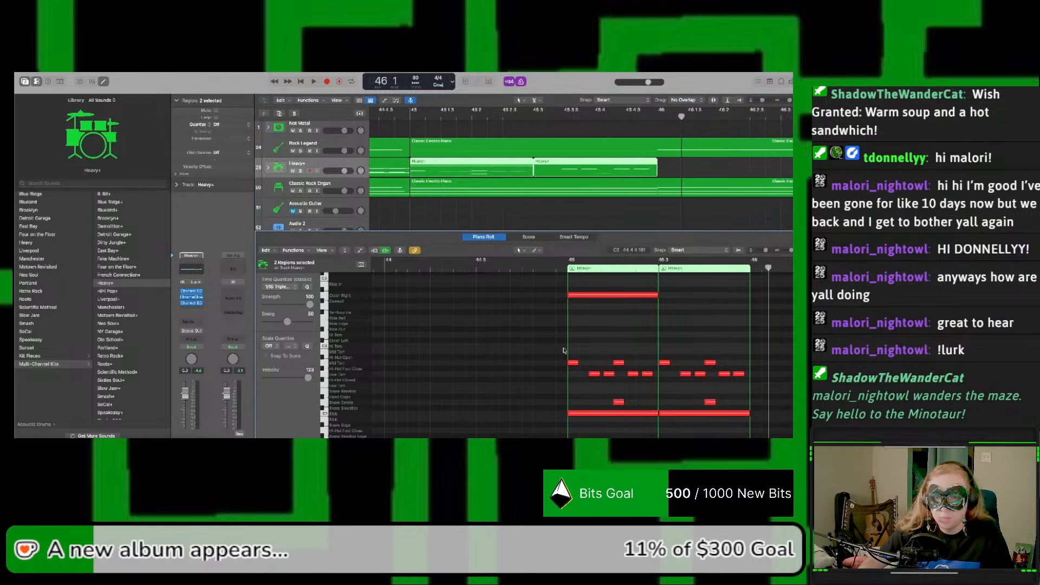
pyautogui.click(620, 404)
pyautogui.moveTo(578, 379); pyautogui.dragTo(741, 374)
pyautogui.moveTo(578, 356); pyautogui.dragTo(716, 367)
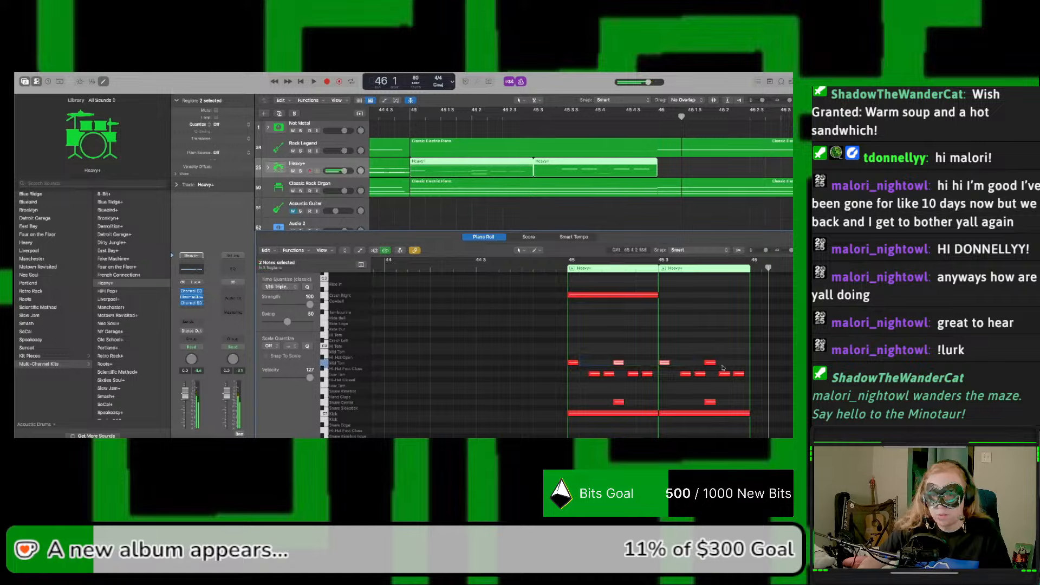
pyautogui.click(625, 364)
pyautogui.click(575, 362)
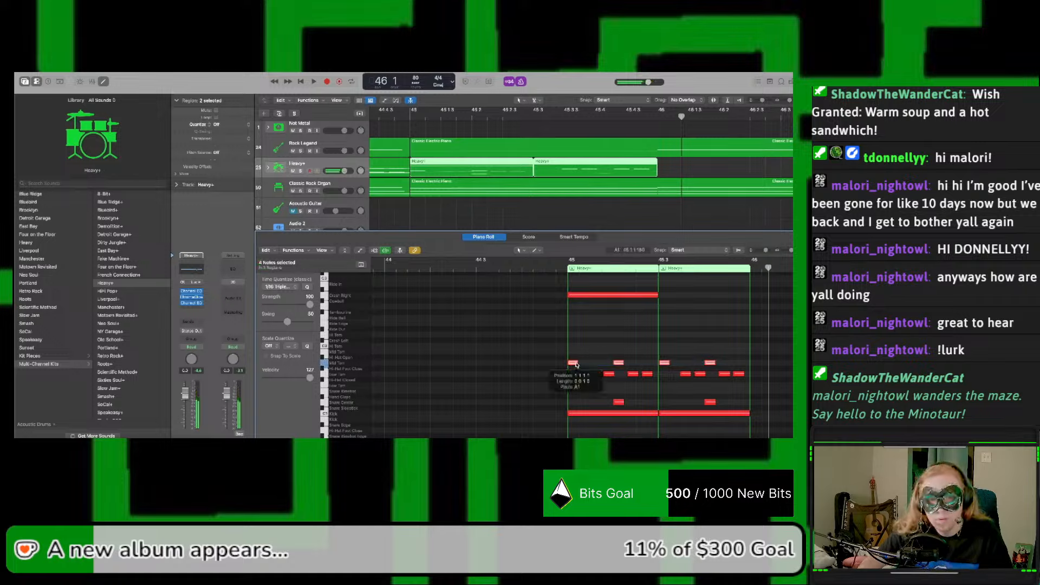
pyautogui.moveTo(575, 364); pyautogui.dragTo(740, 367)
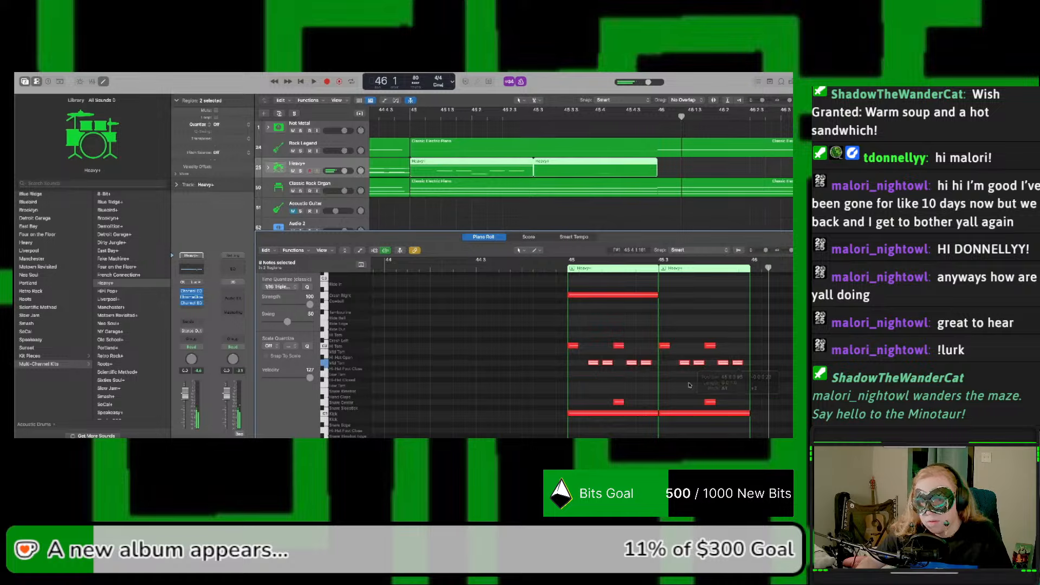
pyautogui.press('space')
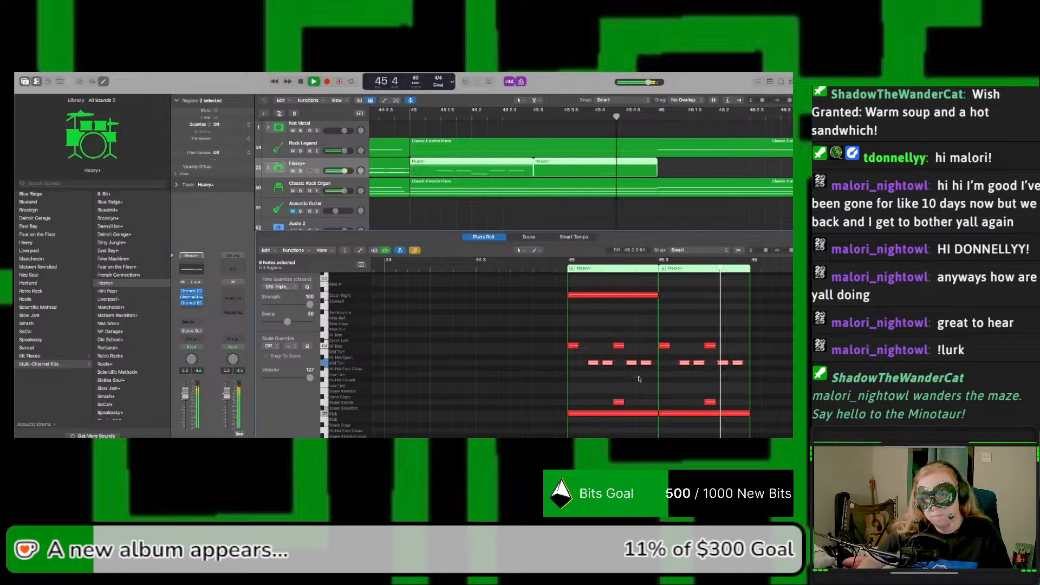
pyautogui.press('space')
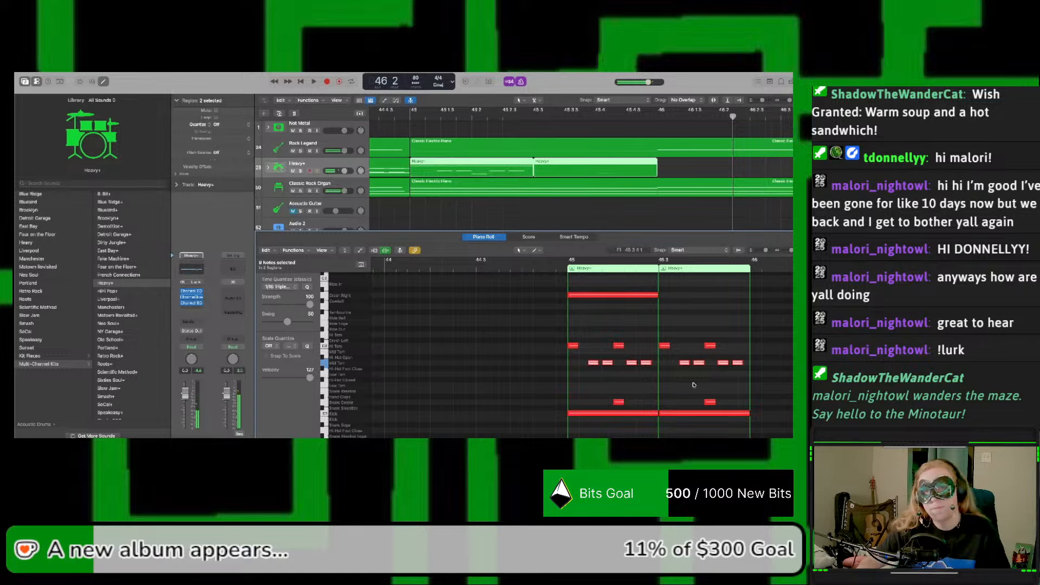
# Step: Copy the two half-bar Heavy+ regions of bar 45 to bar 46
pyautogui.click(673, 173)
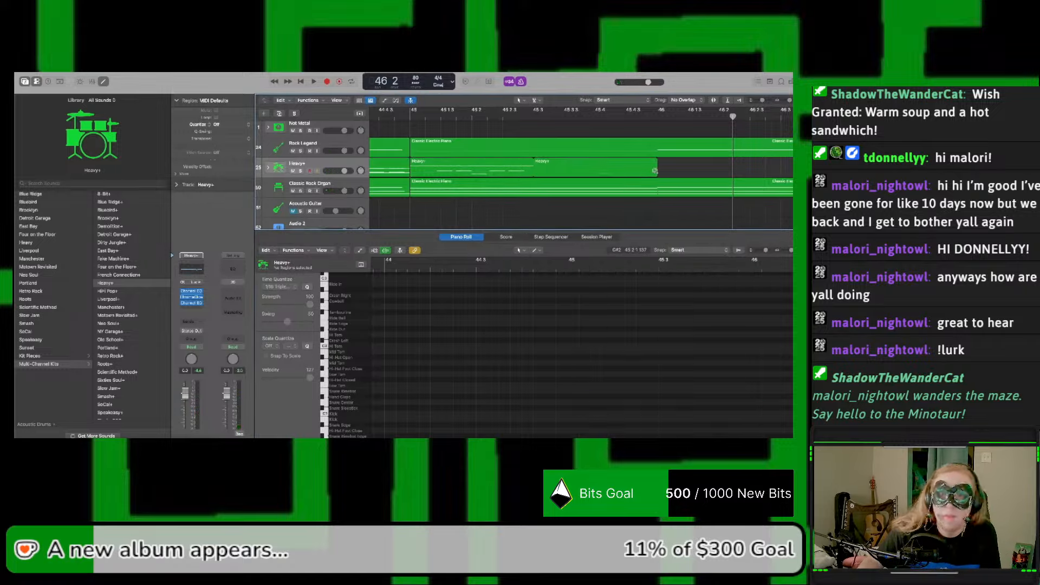
pyautogui.hscroll(10, 648, 170)
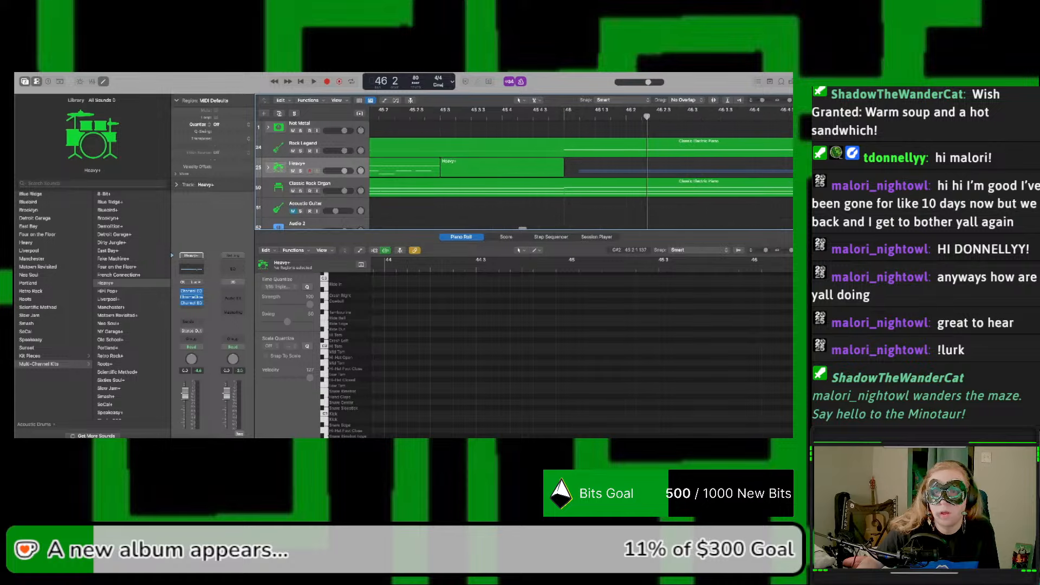
pyautogui.moveTo(408, 170); pyautogui.dragTo(793, 173)
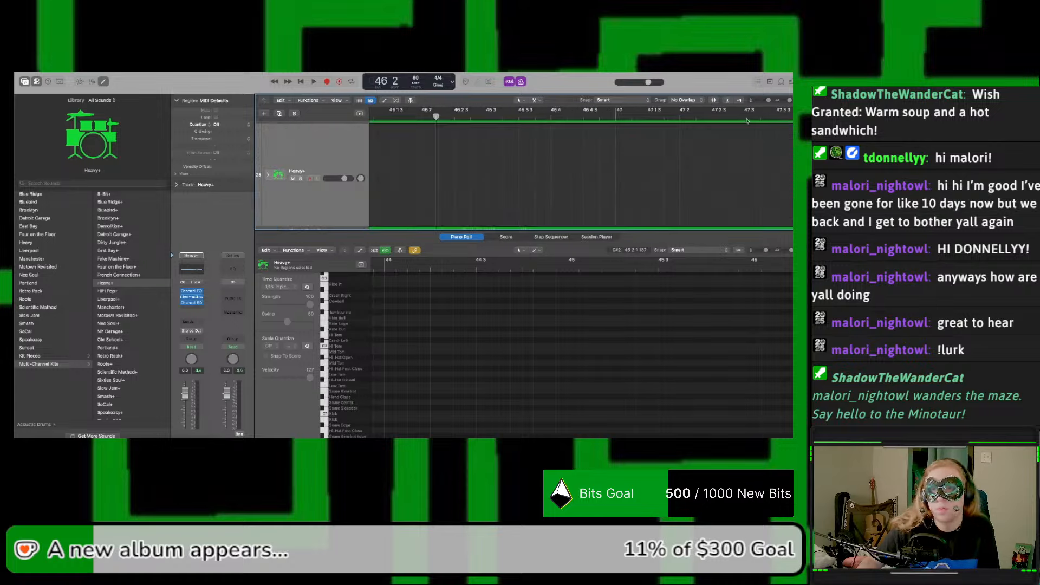
pyautogui.moveTo(790, 101); pyautogui.dragTo(764, 102)
pyautogui.hscroll(-3, 696, 146)
pyautogui.scroll(1, 676, 146)
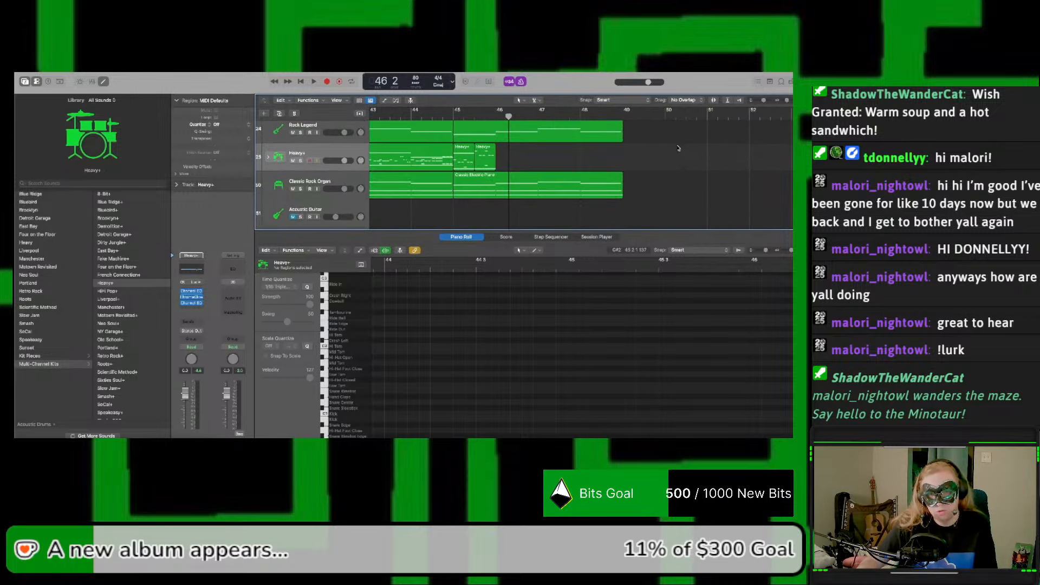
pyautogui.moveTo(533, 161); pyautogui.dragTo(507, 162)
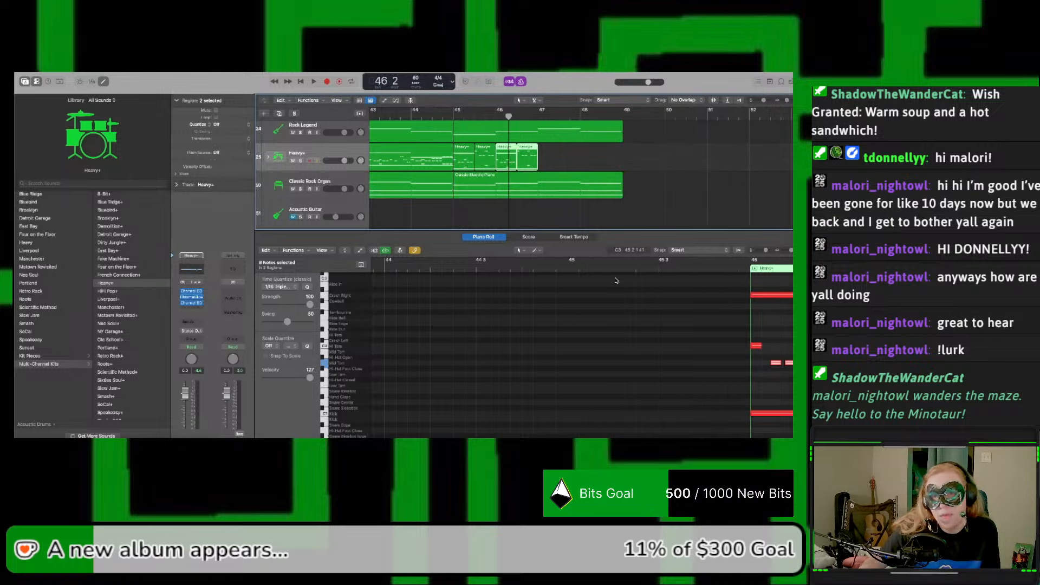
# Step: Move the Crash Right note at bar 46 to Crash Left, and play the arrangement from bar 45 into bar 47
pyautogui.hscroll(5, 617, 281)
pyautogui.click(643, 307)
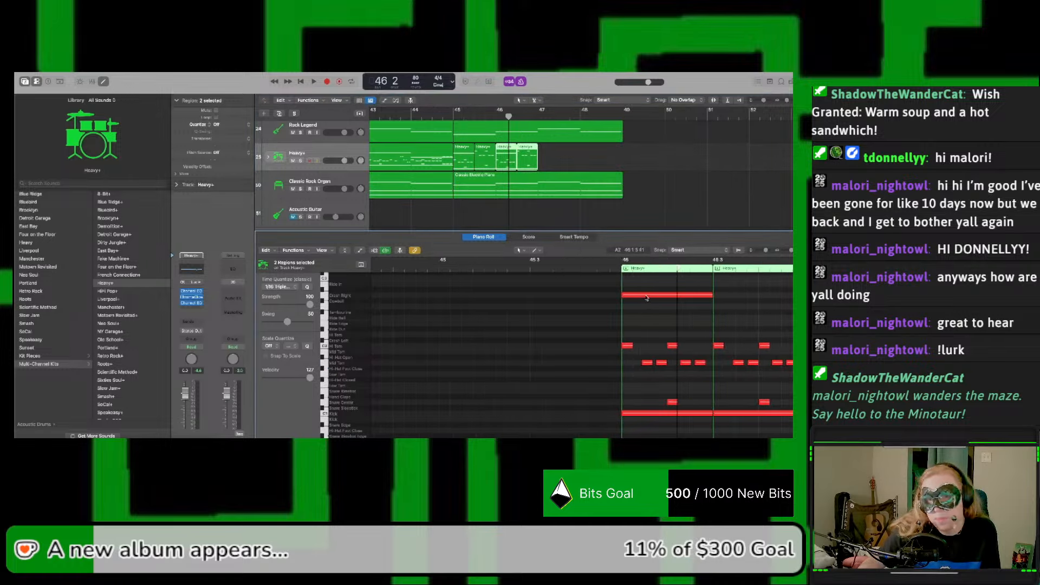
pyautogui.moveTo(647, 297); pyautogui.dragTo(646, 341)
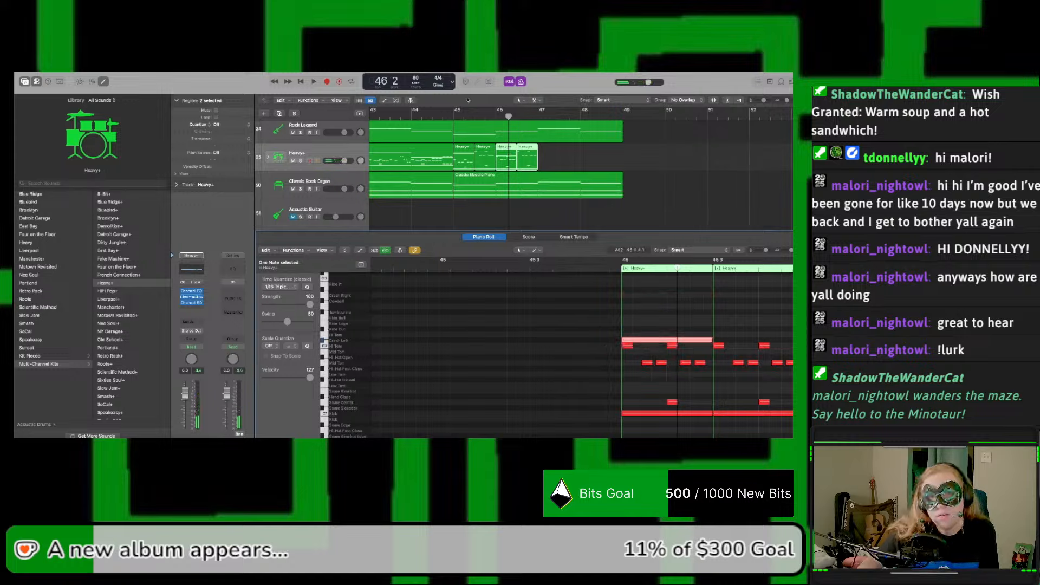
pyautogui.click(457, 118)
pyautogui.press('space')
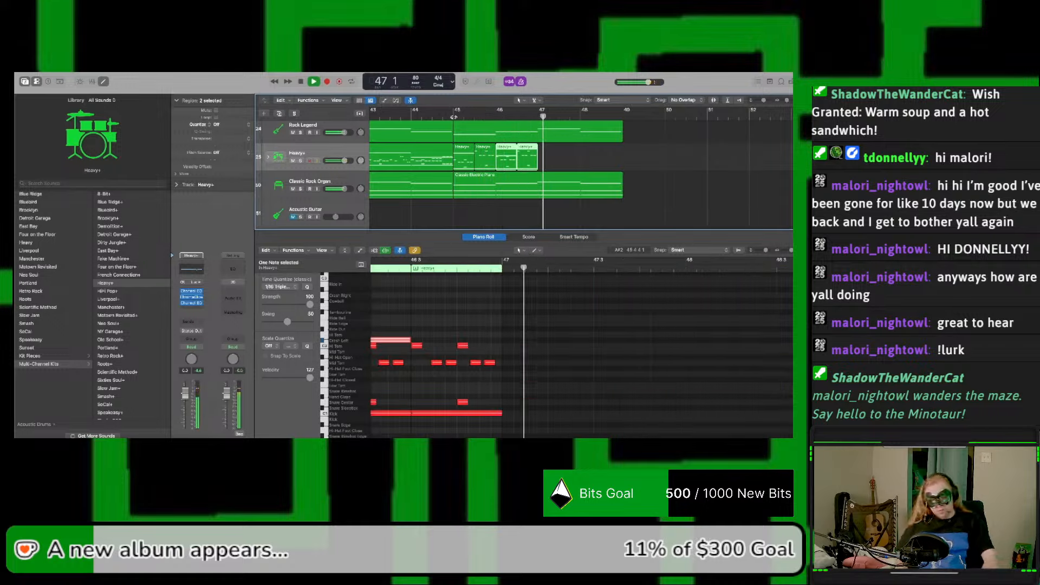
pyautogui.press('space')
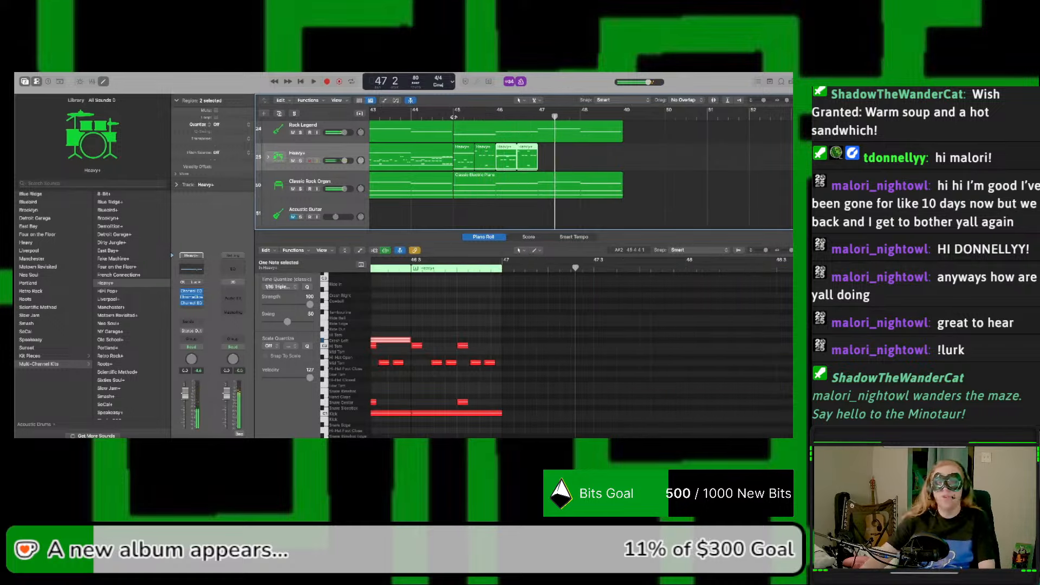
# Step: Join the four Heavy+ regions of bars 45 and 46 into a single region
pyautogui.click(560, 163)
pyautogui.moveTo(543, 162); pyautogui.dragTo(456, 157)
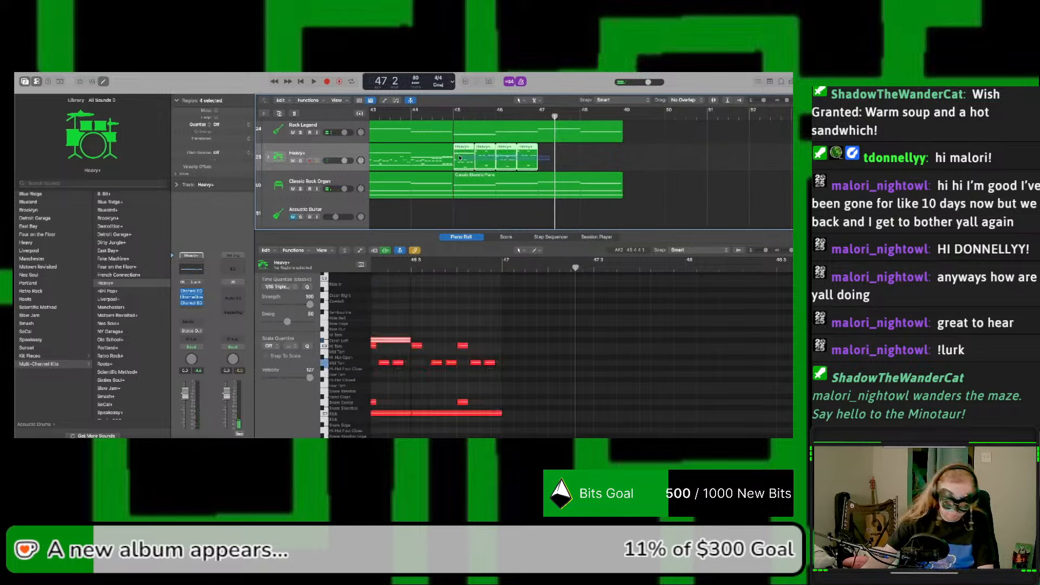
pyautogui.press('super+j')
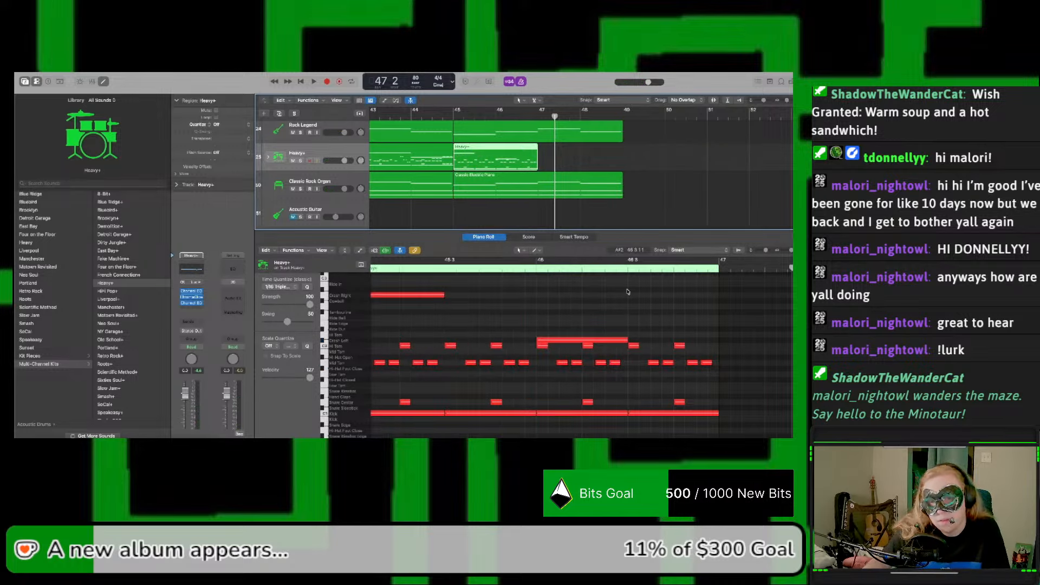
# Step: Try quantizing the tom and snare notes of the joined Heavy+ region to 1/16 Triplet, and undo it
pyautogui.moveTo(712, 348); pyautogui.dragTo(381, 401)
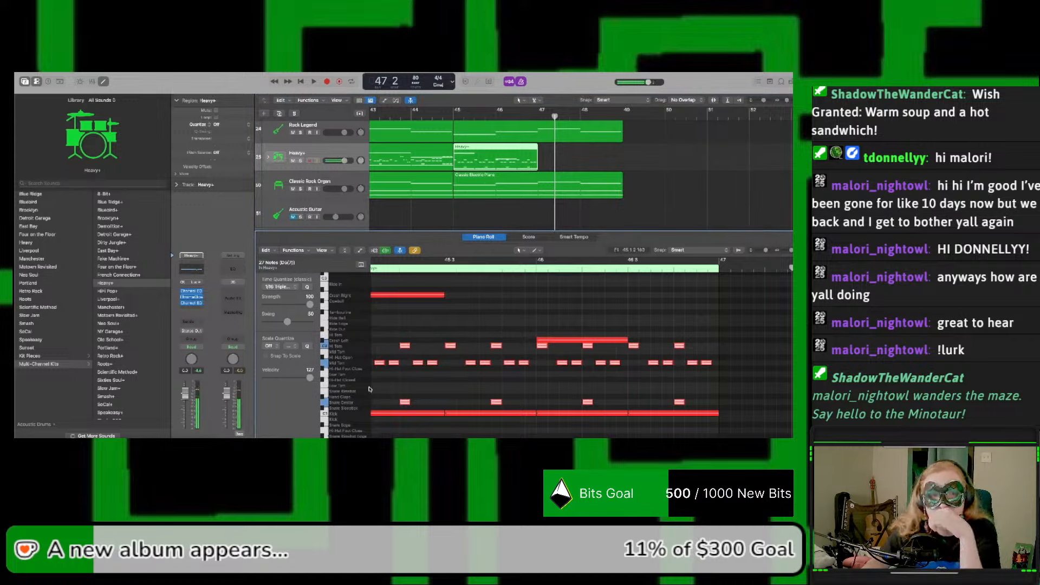
pyautogui.click(307, 288)
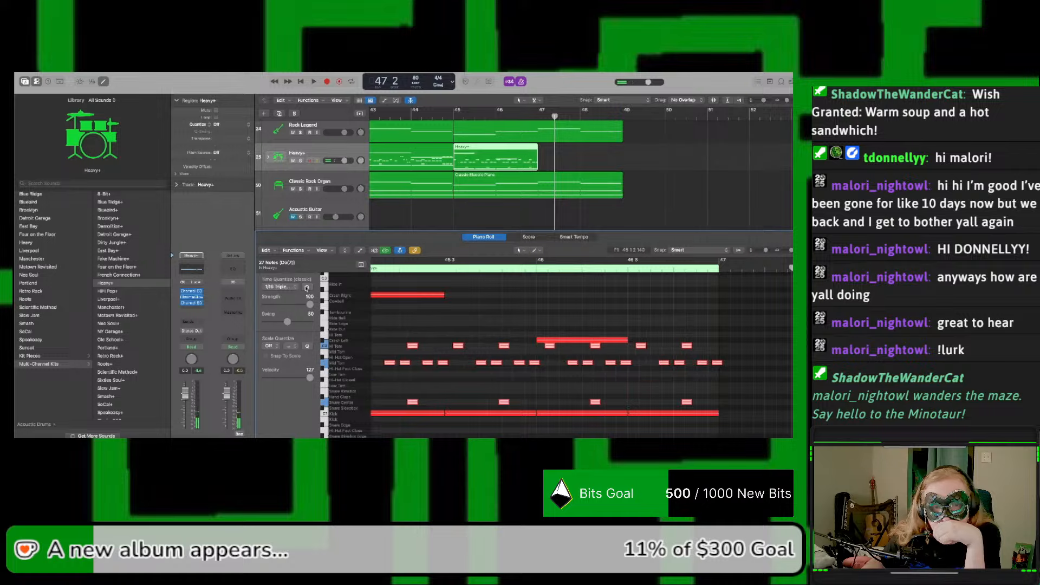
pyautogui.hscroll(-2, 453, 307)
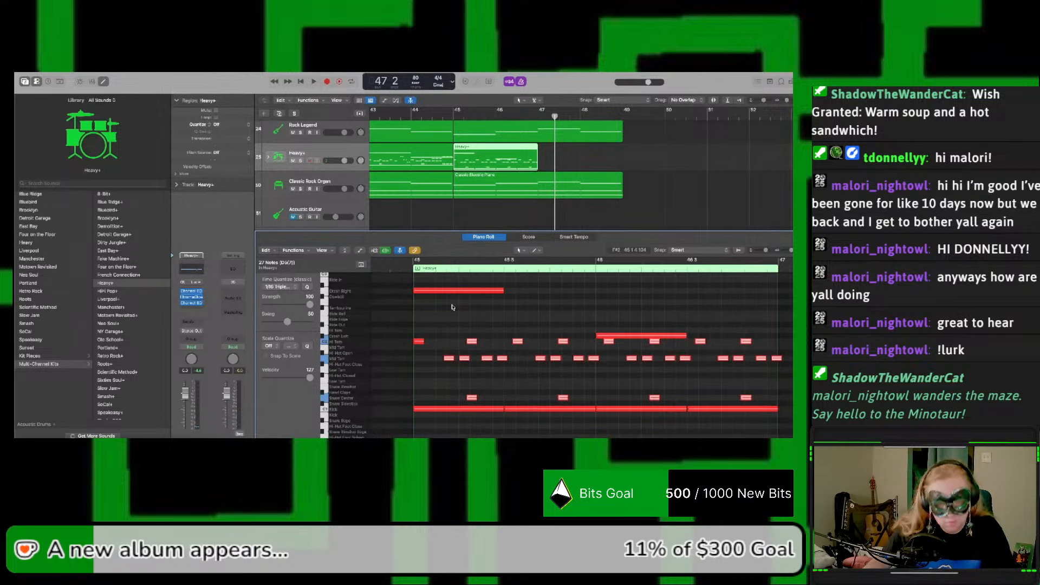
pyautogui.press('super+z')
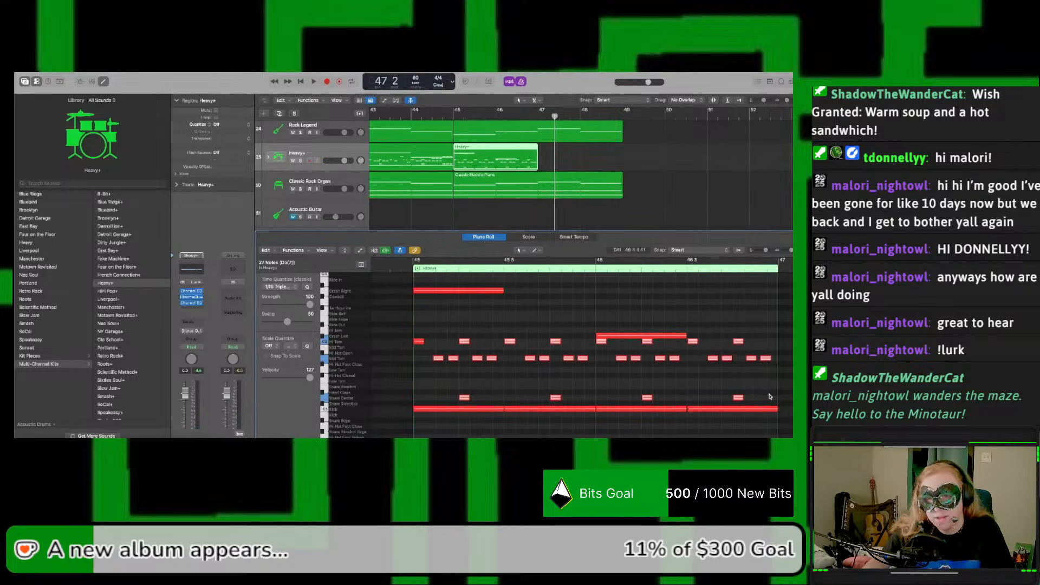
# Step: Select all tom and snare notes in the joined Heavy+ region, try 1/8 and 1/4 Triplet quantizing, and undo it
pyautogui.moveTo(774, 400); pyautogui.dragTo(417, 342)
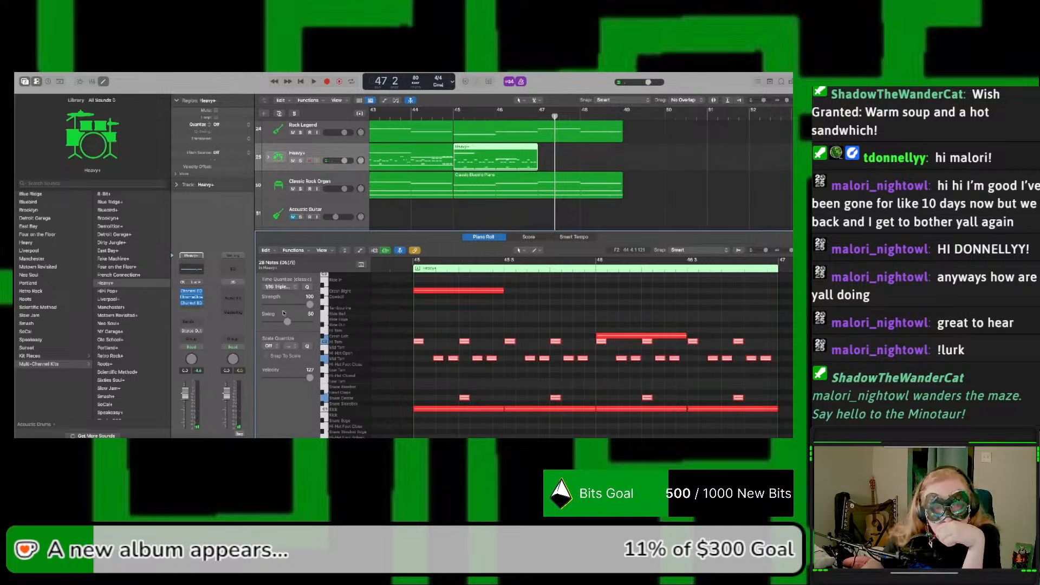
pyautogui.click(283, 288)
pyautogui.click(287, 279)
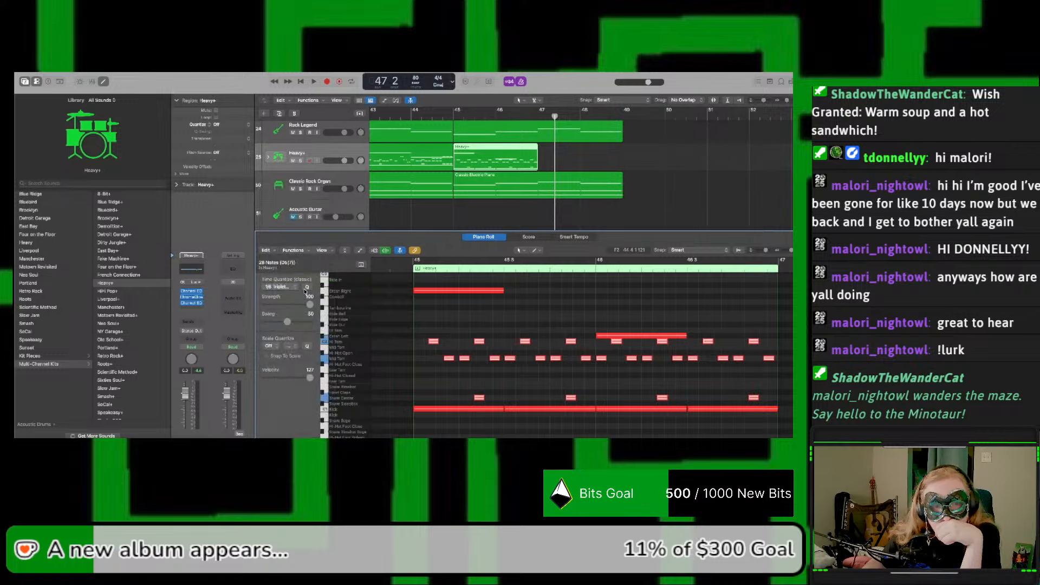
pyautogui.click(294, 288)
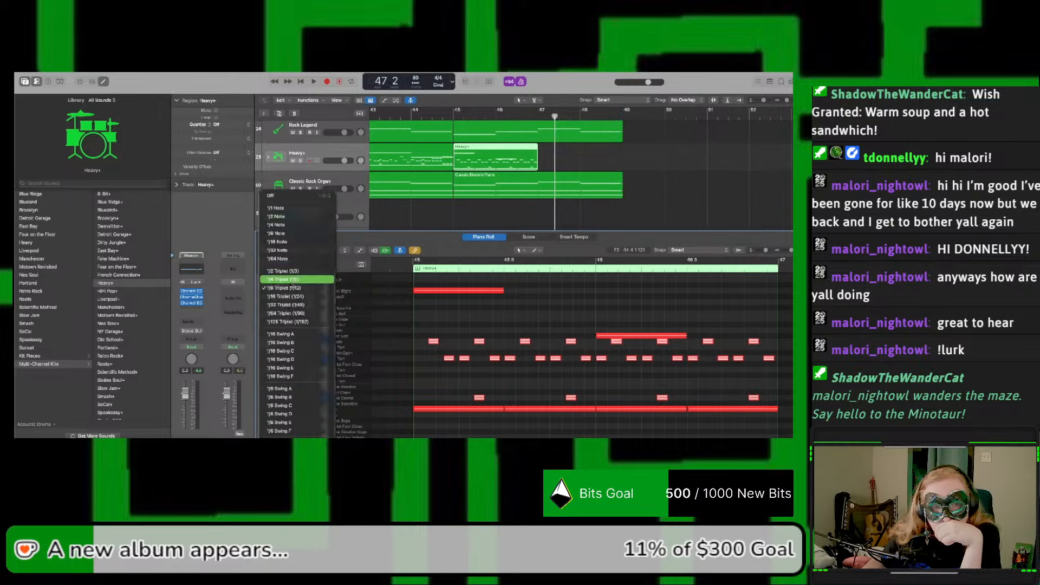
pyautogui.click(291, 280)
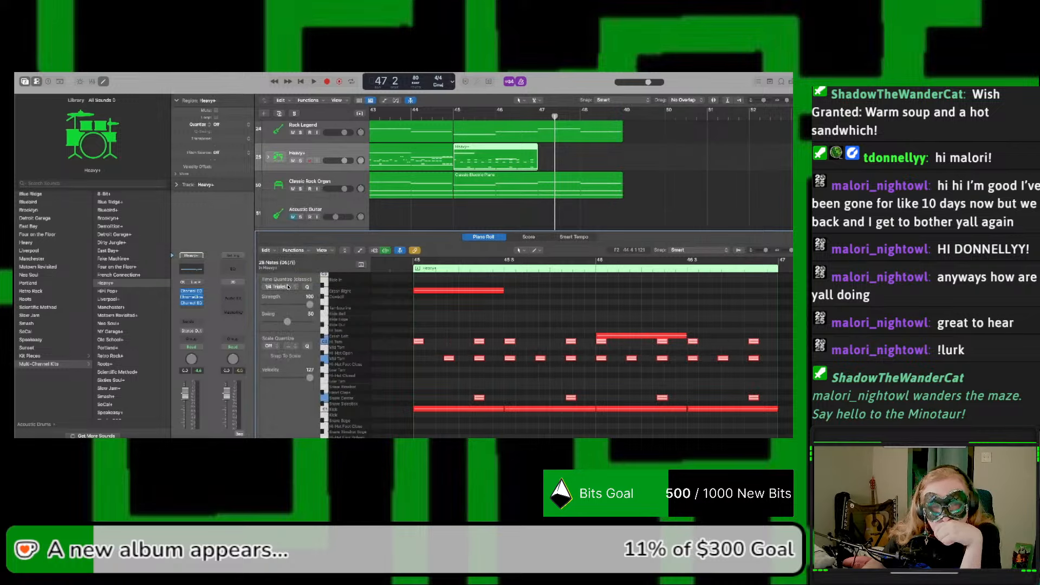
pyautogui.click(288, 286)
pyautogui.click(284, 296)
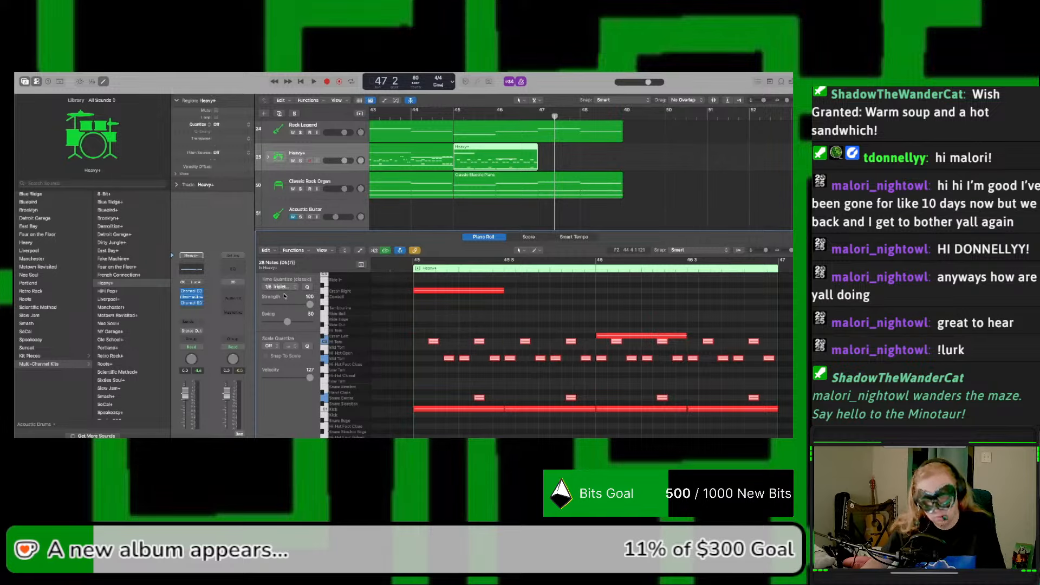
pyautogui.press('super+z')
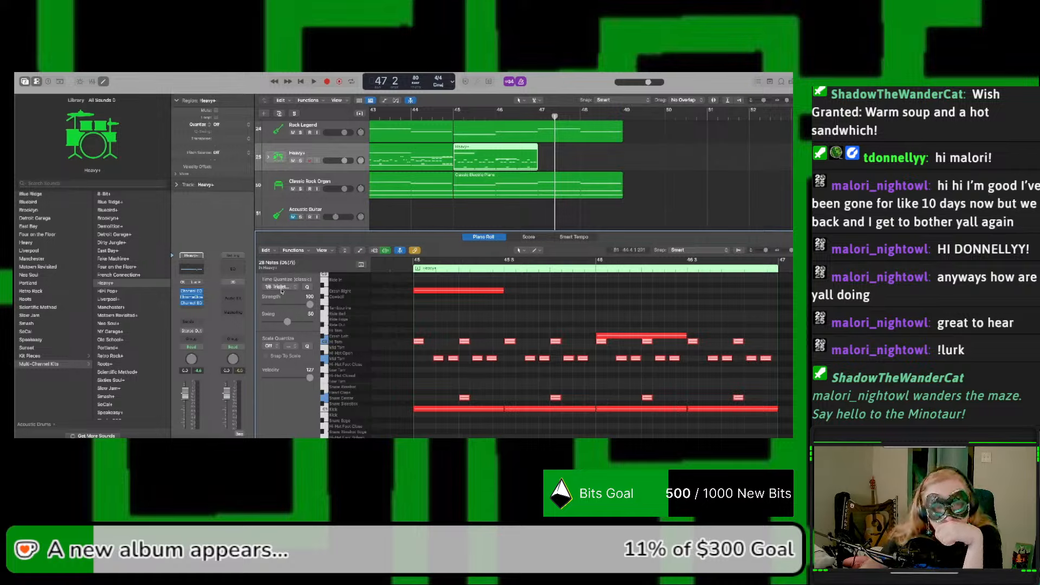
# Step: Quantize the selected tom and snare notes to 1/16 Triplet and shift them earlier so the first Hi Tom falls at bar 45
pyautogui.click(281, 289)
pyautogui.click(280, 297)
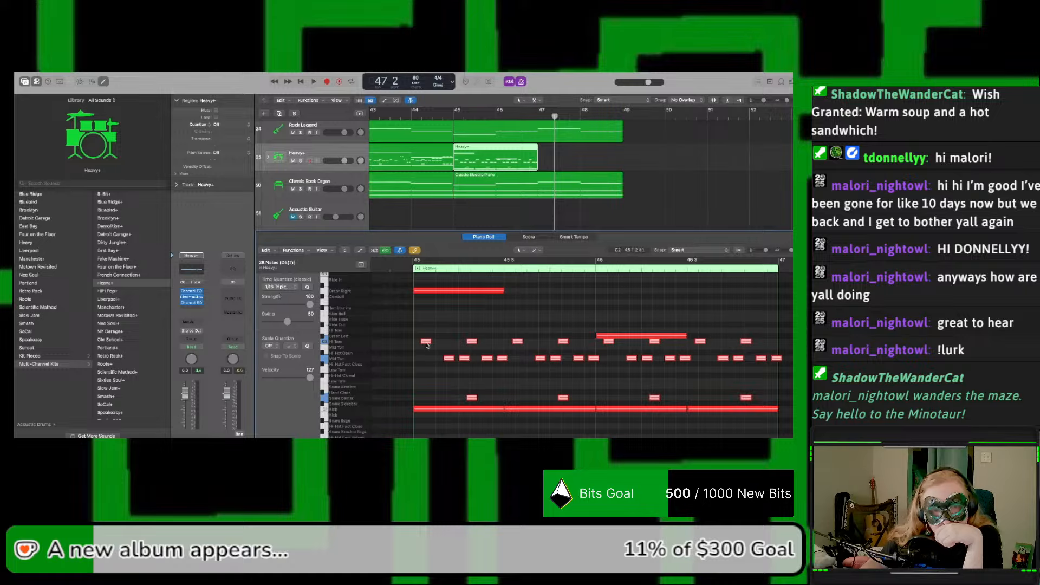
pyautogui.moveTo(427, 345); pyautogui.dragTo(420, 346)
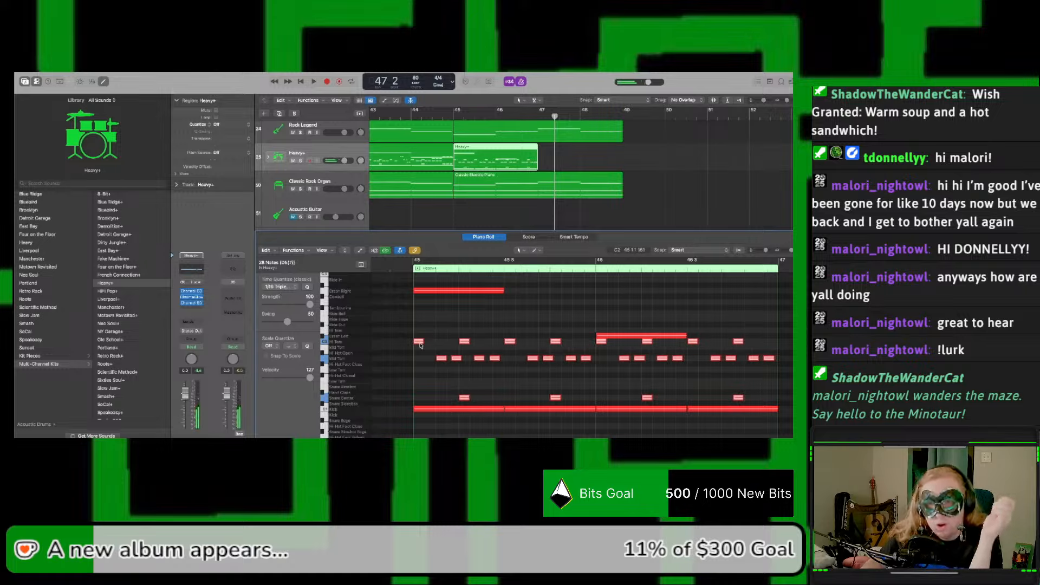
# Step: Audition the edited drums, copy the Heavy+ region from bar 45 to bar 47, and continue playback
pyautogui.hotkey('shift', 'space')
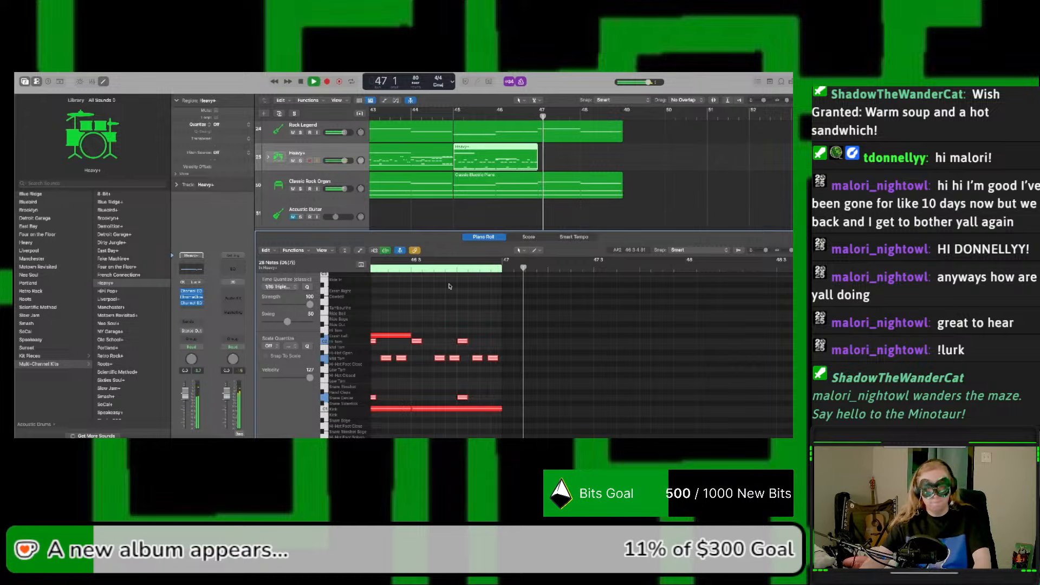
pyautogui.press('space')
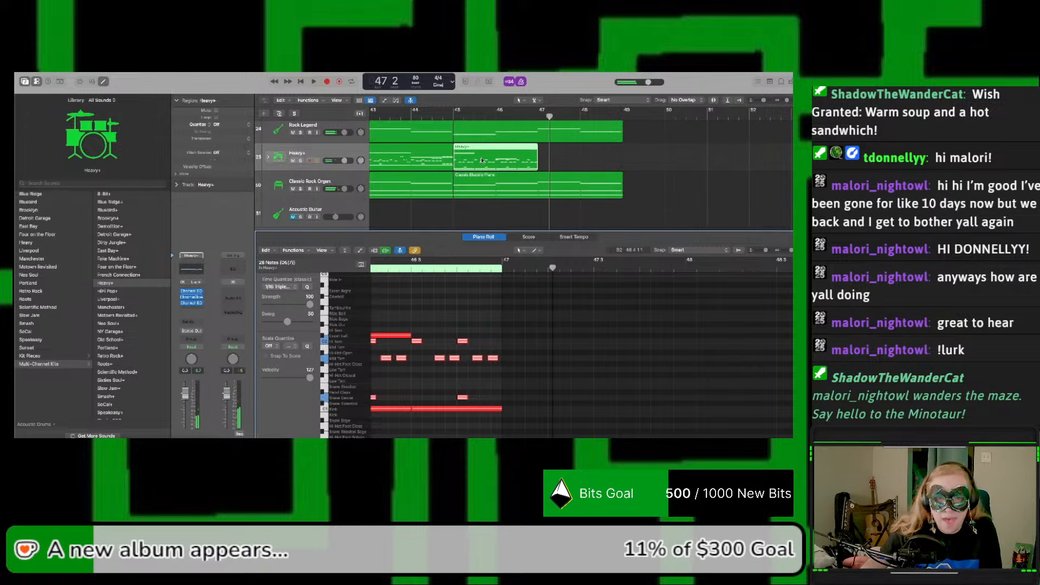
pyautogui.moveTo(482, 160); pyautogui.dragTo(566, 159)
pyautogui.press('space')
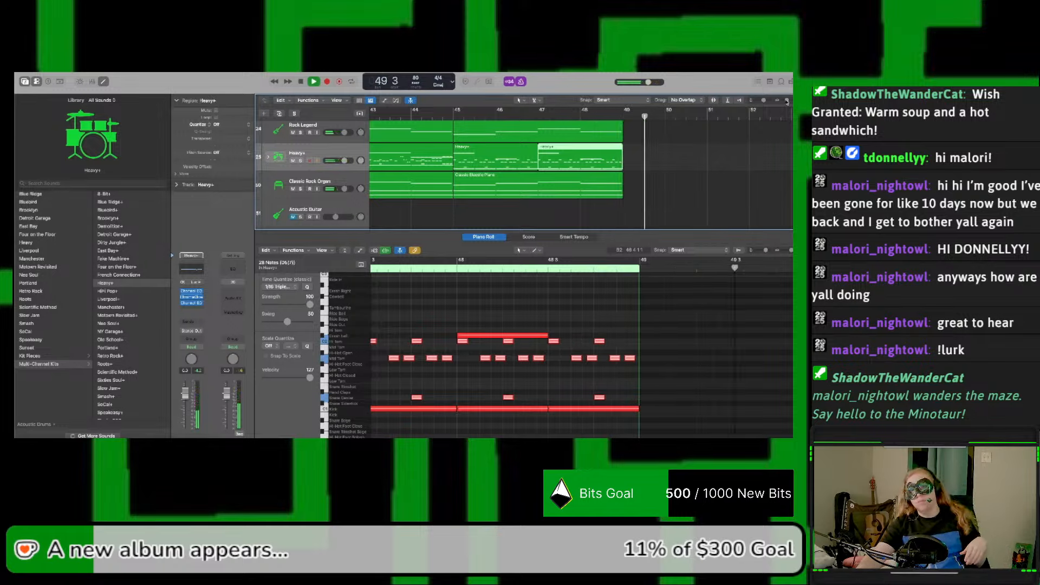
# Step: Join the Heavy+ regions between bars 41 and 45 into a single four-bar region
pyautogui.moveTo(786, 101); pyautogui.dragTo(769, 119)
pyautogui.scroll(-1, 731, 148)
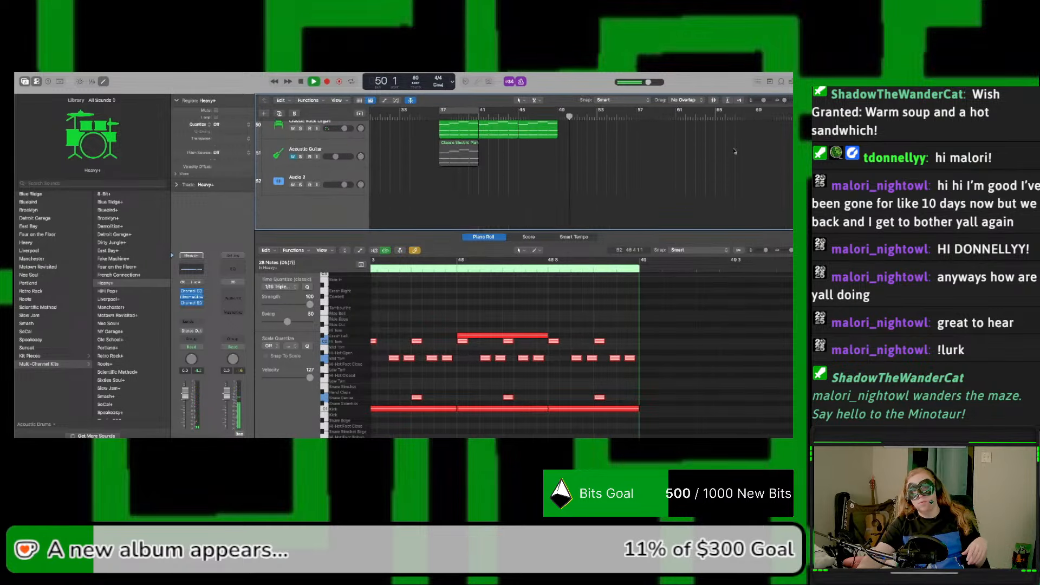
pyautogui.scroll(2, 673, 163)
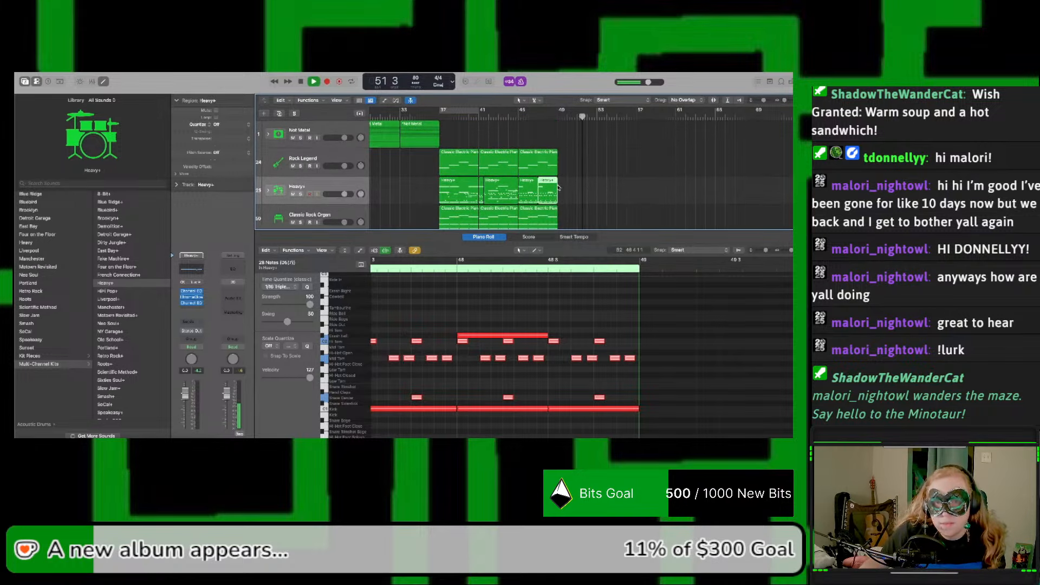
pyautogui.click(490, 186)
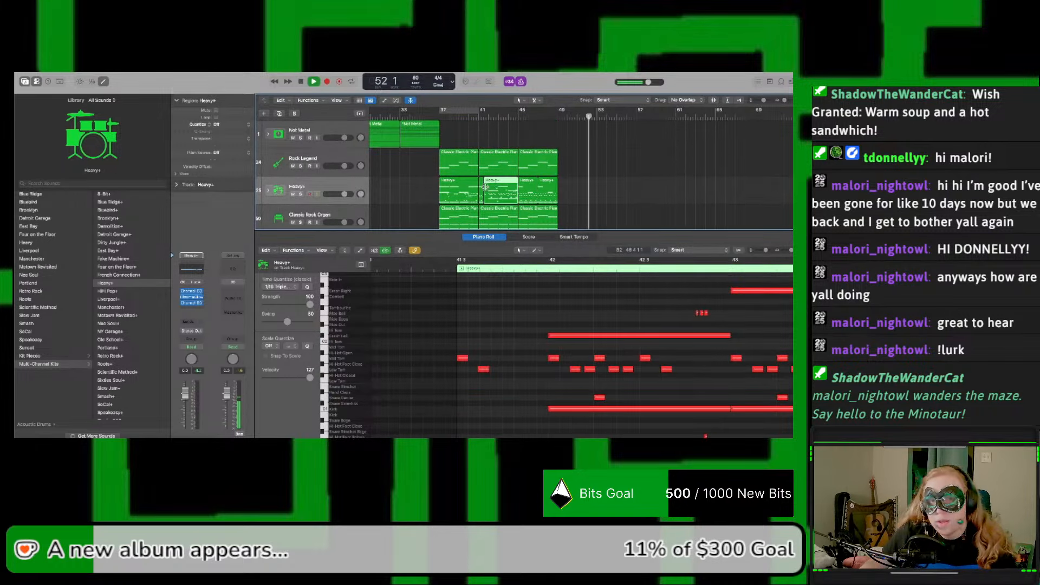
pyautogui.keyDown('shift'); pyautogui.click(481, 192); pyautogui.keyUp('shift')
pyautogui.click(508, 195)
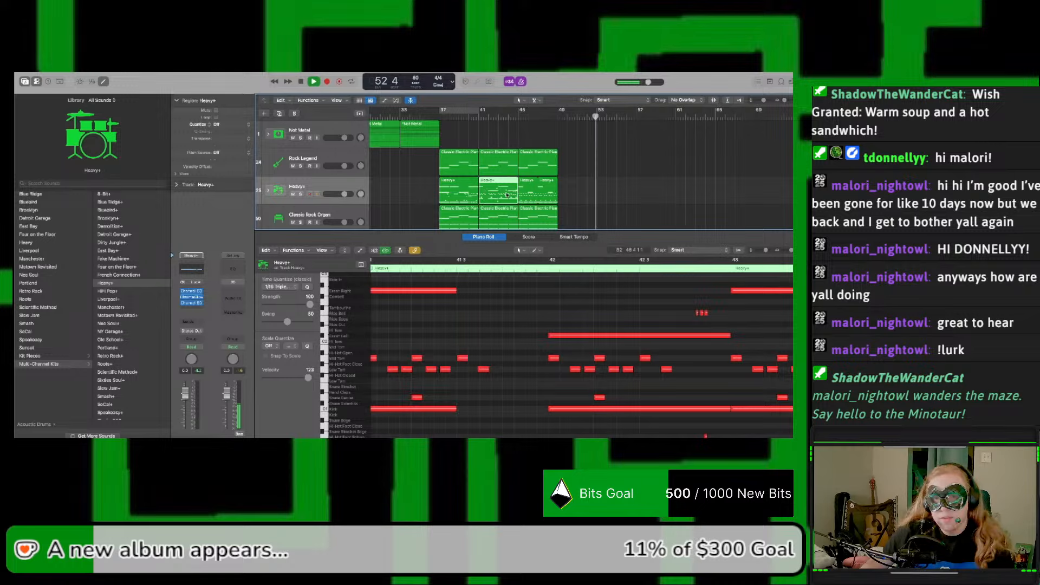
# Step: Join the two Heavy+ regions starting at bars 45 and 47 into a single region
pyautogui.click(554, 196)
pyautogui.keyDown('shift'); pyautogui.click(532, 196); pyautogui.keyUp('shift')
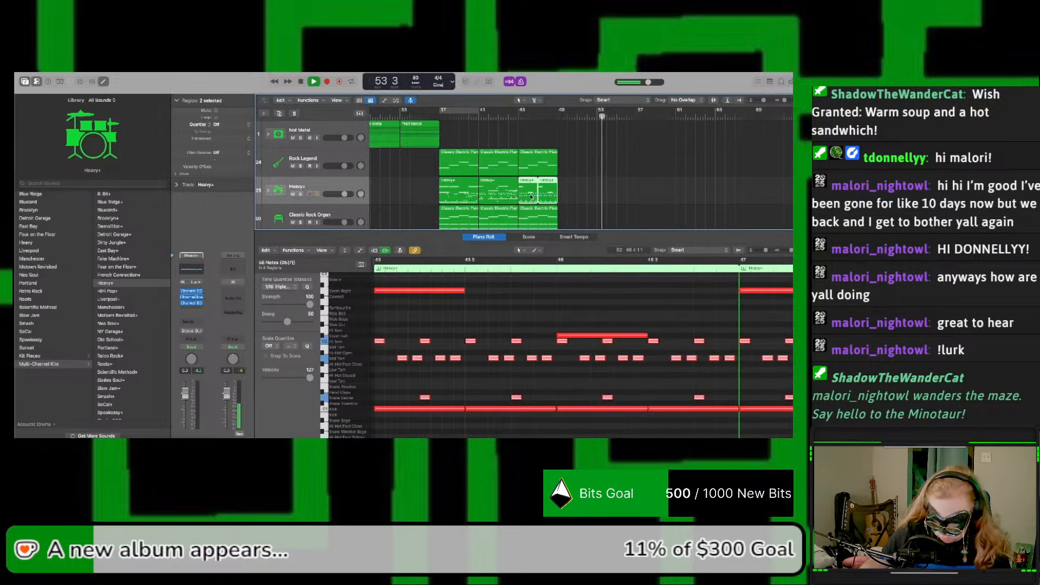
pyautogui.press('super+j')
# Step: Copy the Rock Legend, Heavy+ and Classic Rock Organ regions from bar 45 to bar 49, and play the song from the beginning
pyautogui.scroll(-1, 547, 173)
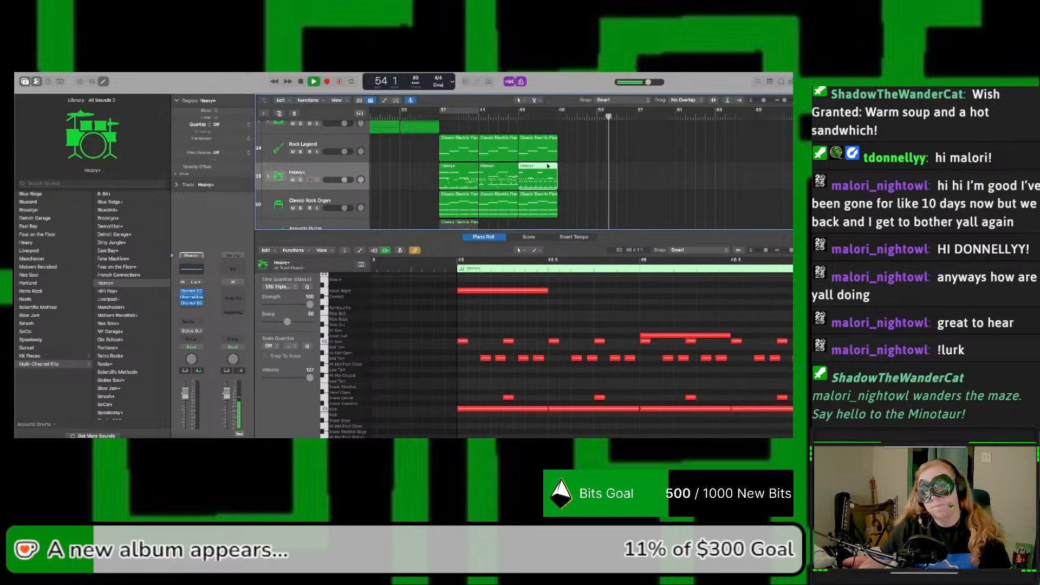
pyautogui.keyDown('shift'); pyautogui.click(543, 138); pyautogui.keyUp('shift')
pyautogui.keyDown('shift'); pyautogui.click(545, 202); pyautogui.keyUp('shift')
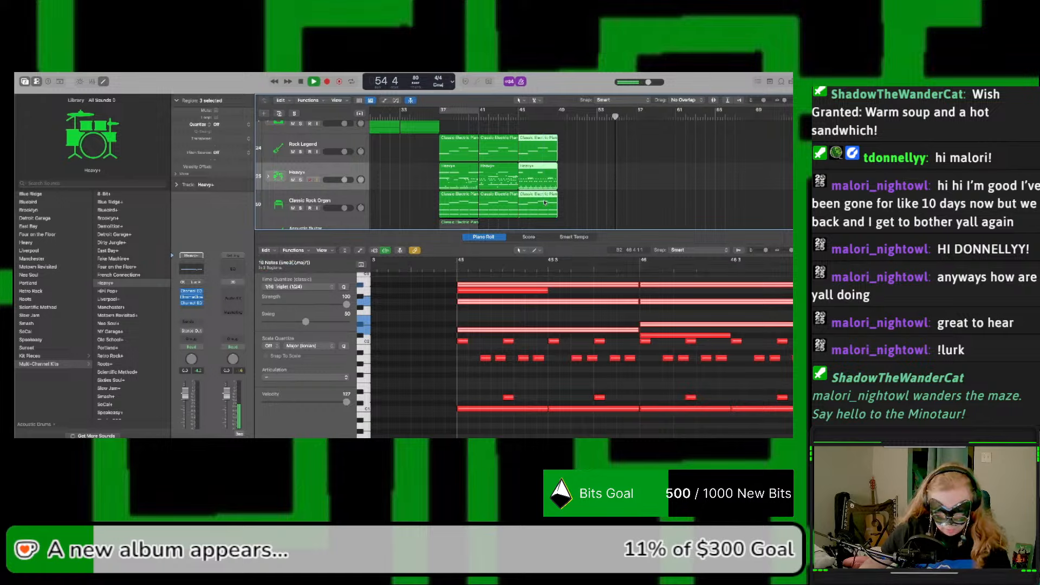
pyautogui.moveTo(539, 205); pyautogui.dragTo(573, 205)
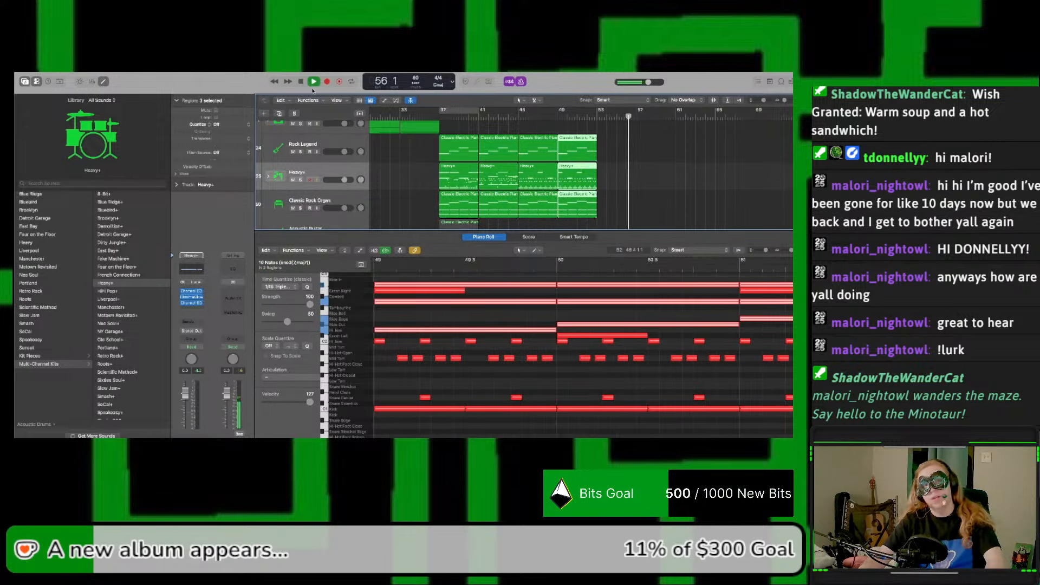
pyautogui.press('Return')
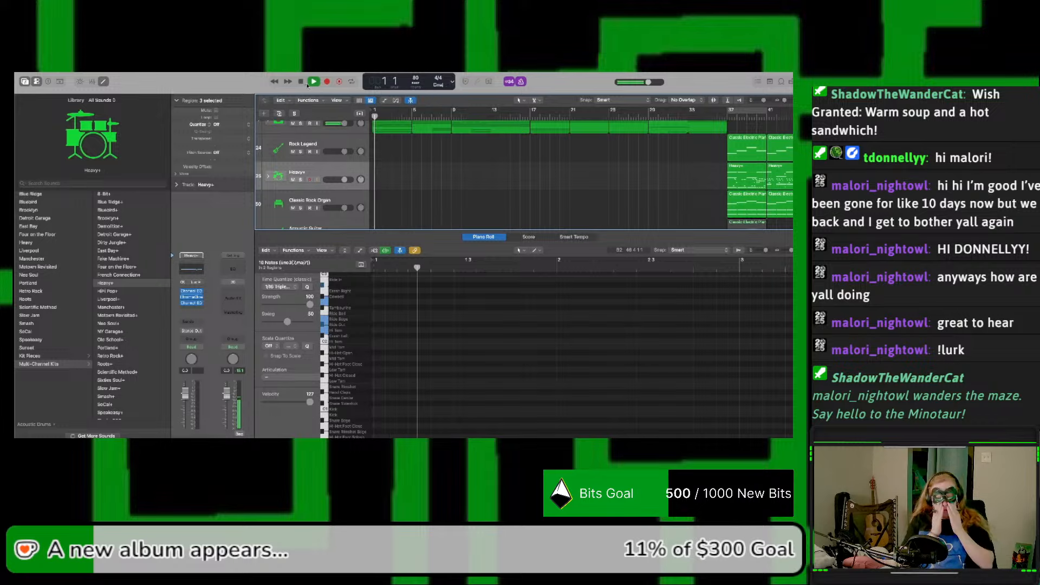
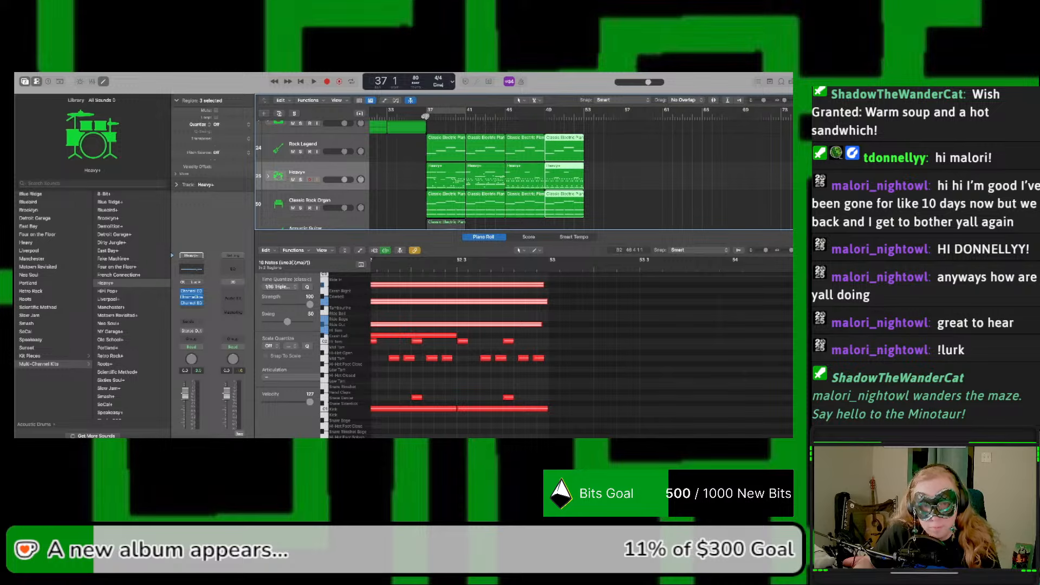
# Step: Audition the heavy section from bar 37 and inspect the first two Heavy+ regions' notes
pyautogui.press('space')
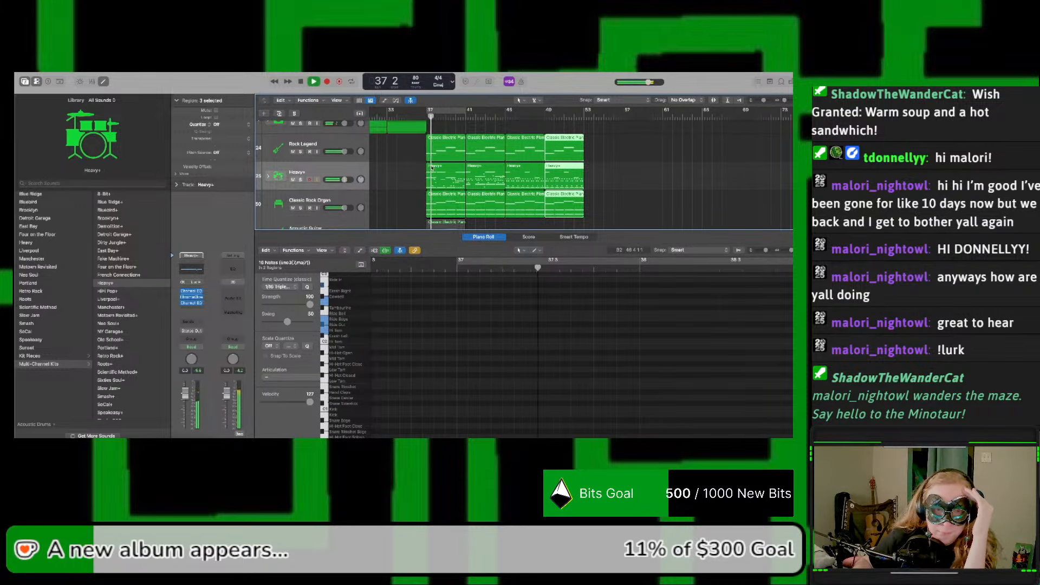
pyautogui.click(432, 168)
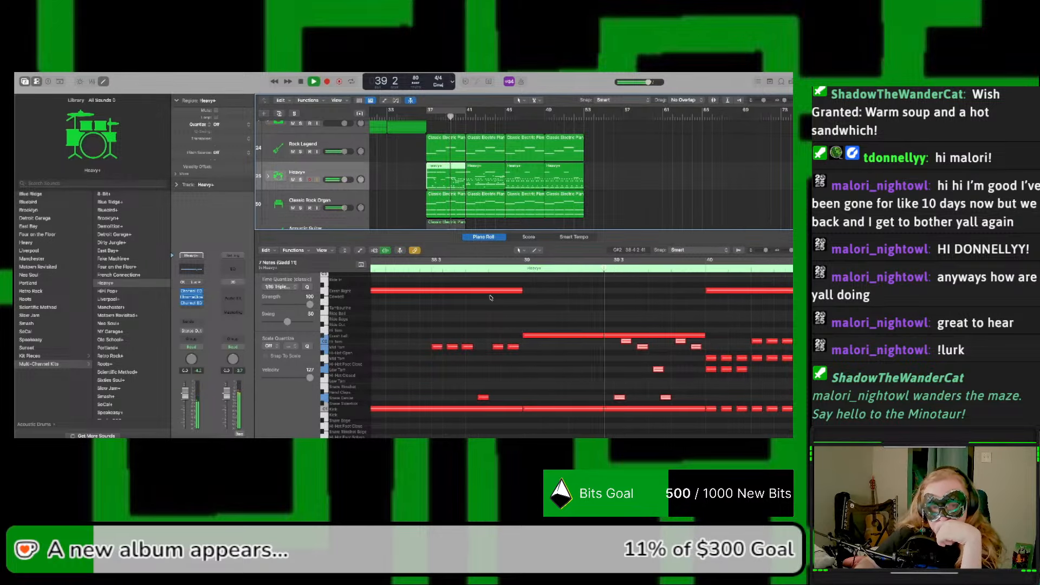
pyautogui.click(478, 358)
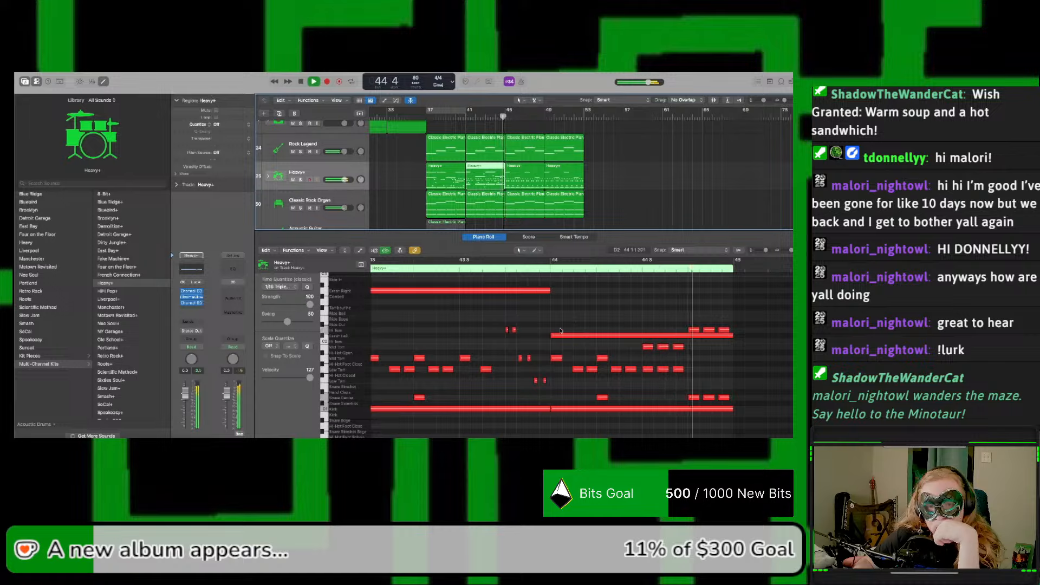
pyautogui.press('space')
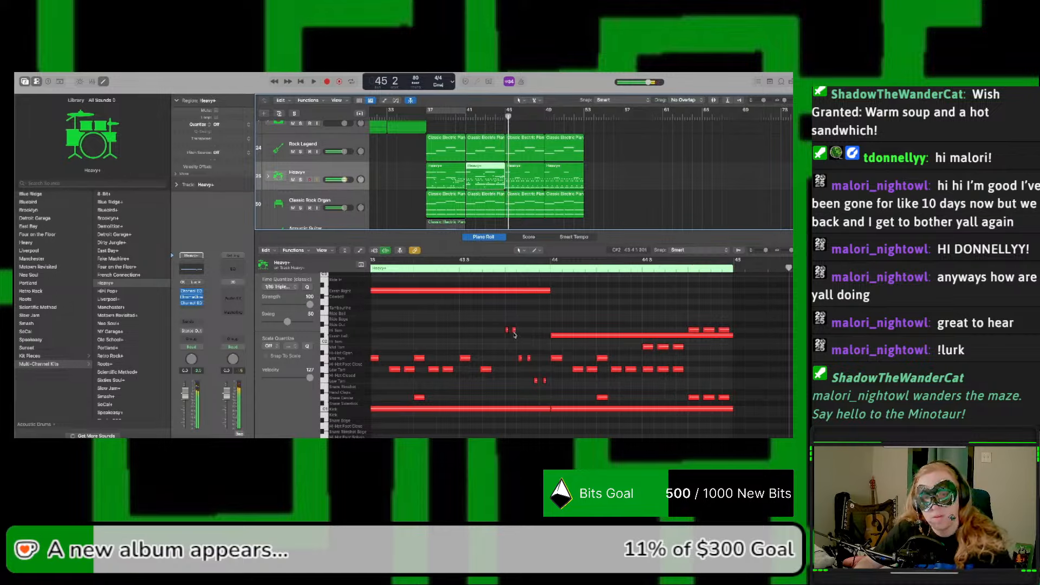
# Step: Select the six short tom notes near the end of bar 43 in the second Heavy+ region and quantize them to 1/64 triplets
pyautogui.moveTo(499, 329); pyautogui.dragTo(544, 385)
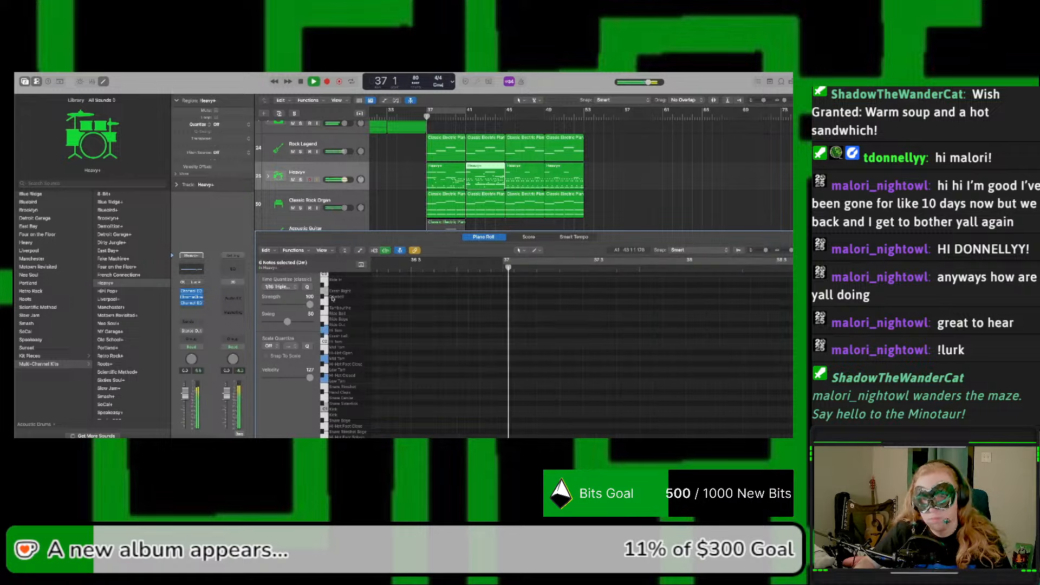
pyautogui.click(465, 116)
pyautogui.press('space')
pyautogui.hscroll(4, 580, 332)
pyautogui.hscroll(5, 579, 332)
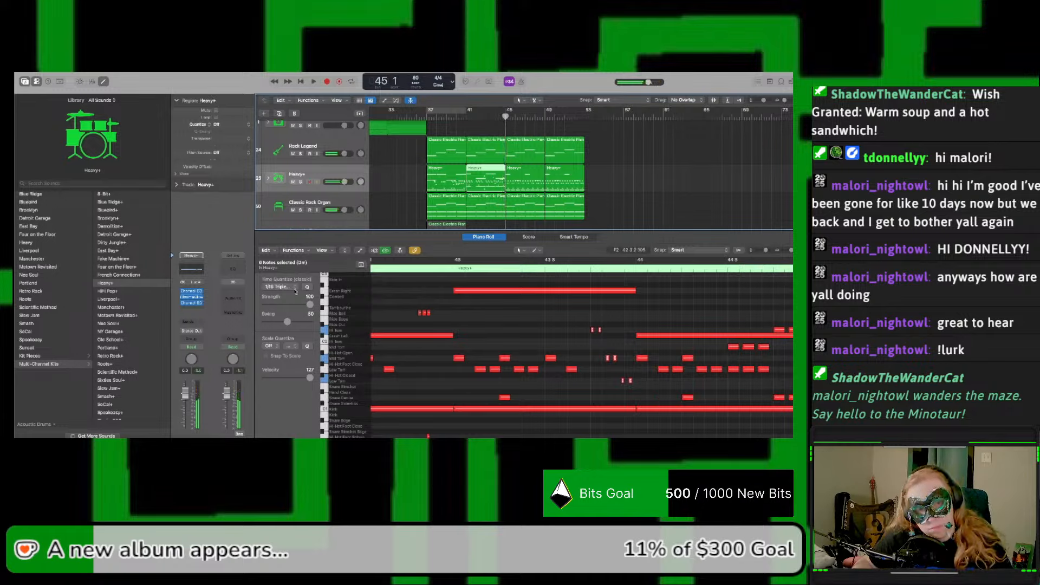
pyautogui.click(295, 291)
pyautogui.click(302, 291)
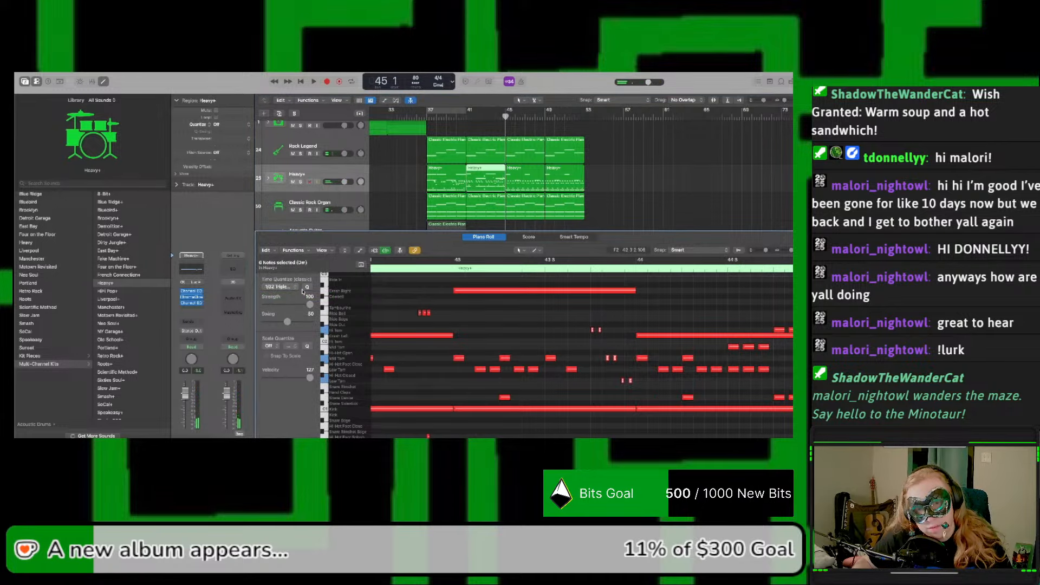
pyautogui.click(291, 288)
pyautogui.click(289, 296)
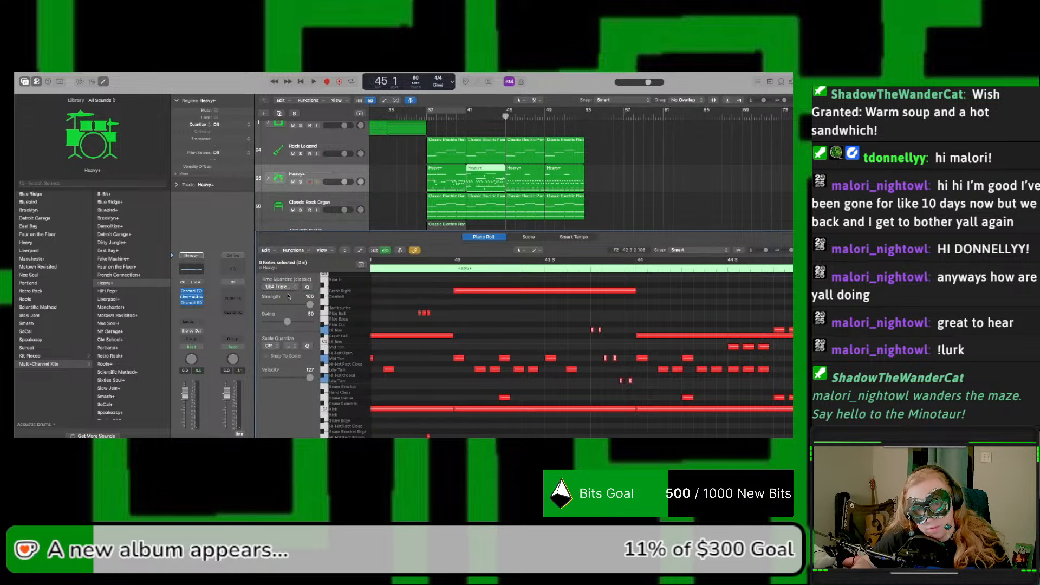
# Step: Audition the heavy section with the requantized tom fill through its end at bar 53 and examine the empty arrangement beyond it
pyautogui.press('space')
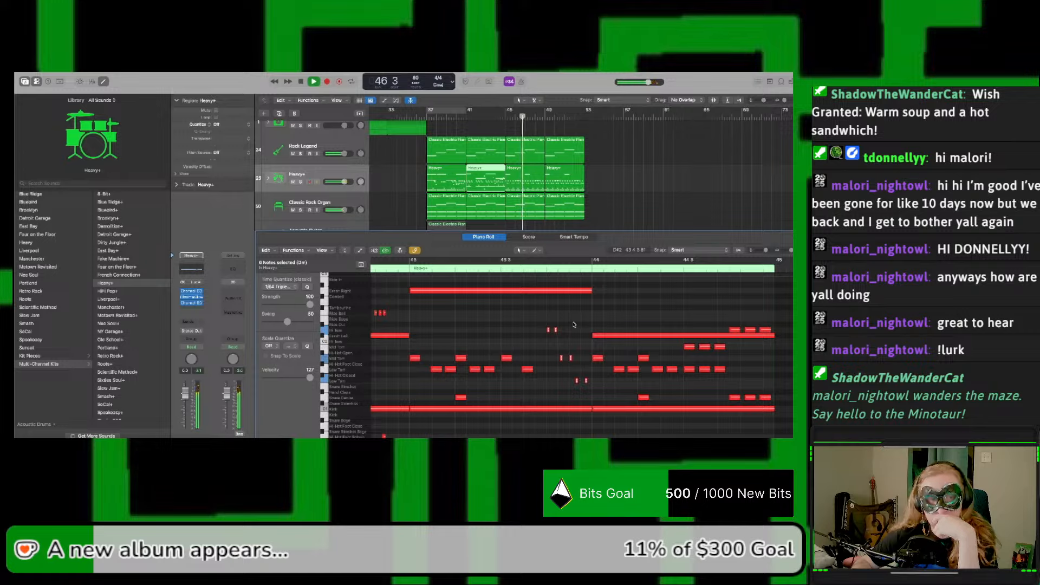
pyautogui.click(625, 217)
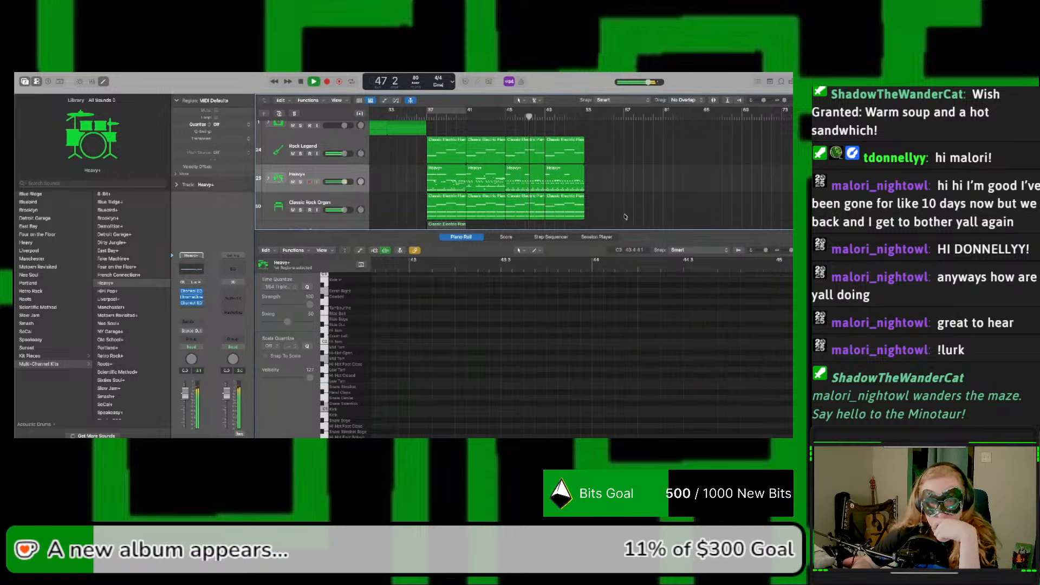
pyautogui.scroll(-3, 625, 217)
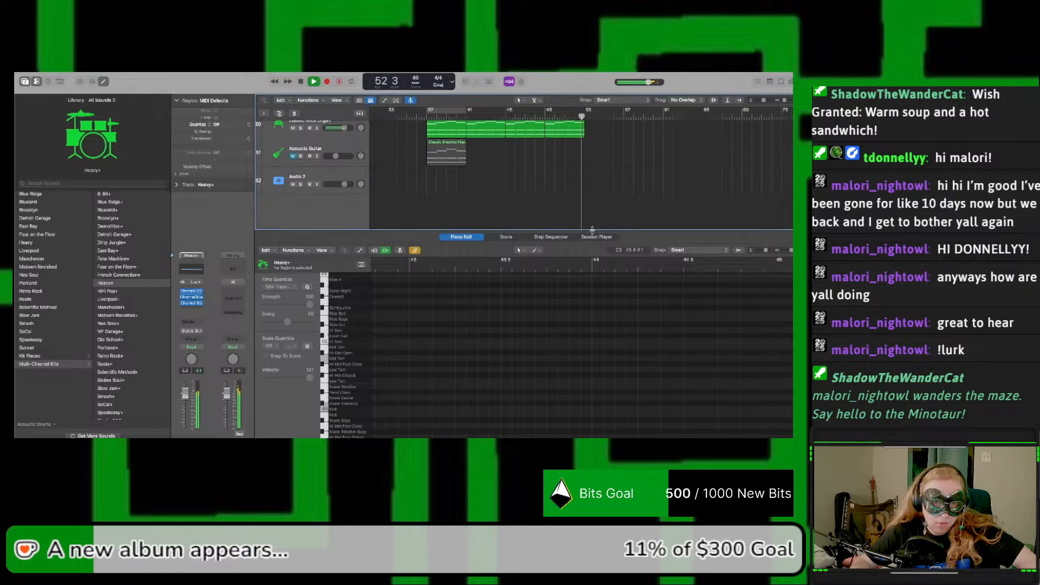
pyautogui.scroll(2, 603, 199)
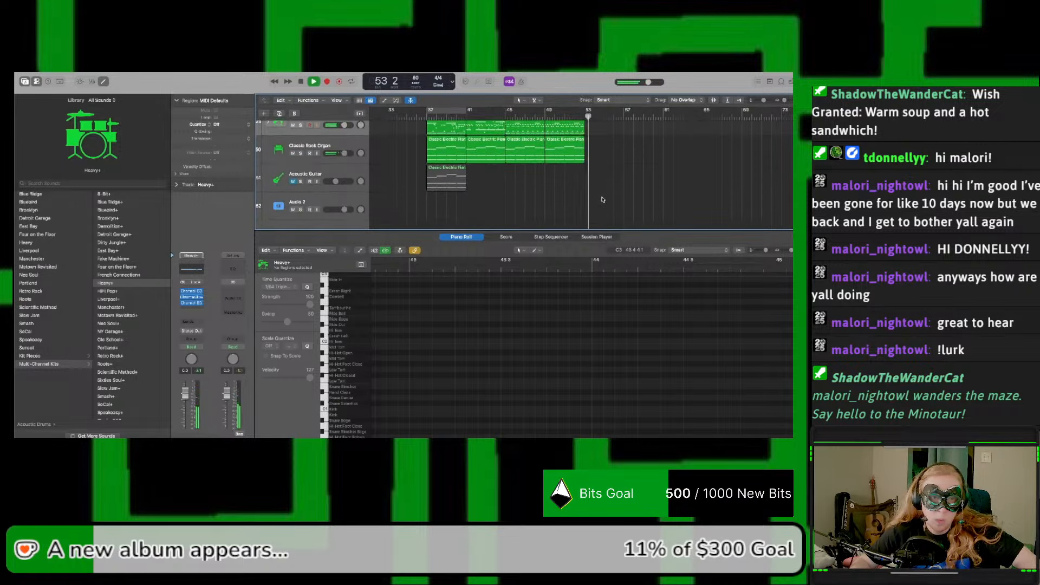
pyautogui.scroll(4, 602, 199)
pyautogui.hscroll(-5, 603, 199)
pyautogui.hscroll(10, 602, 200)
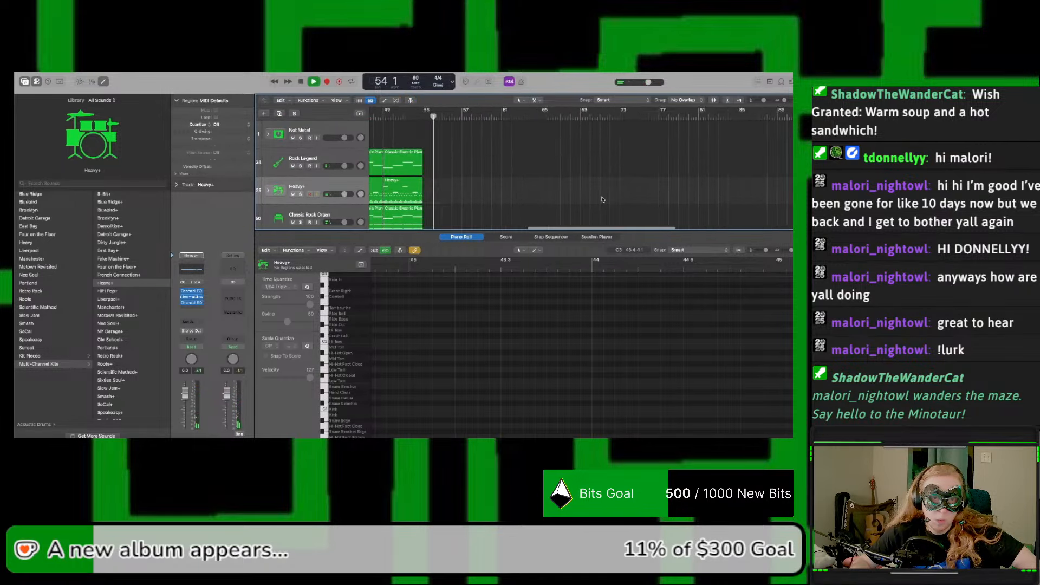
pyautogui.hscroll(-6, 602, 199)
pyautogui.hscroll(3, 602, 199)
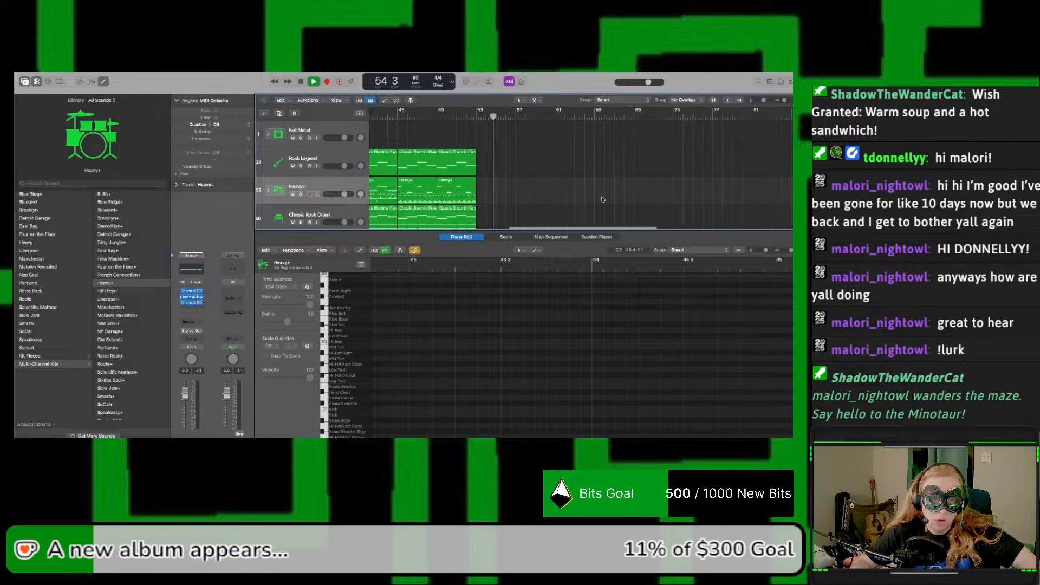
pyautogui.hscroll(5, 602, 200)
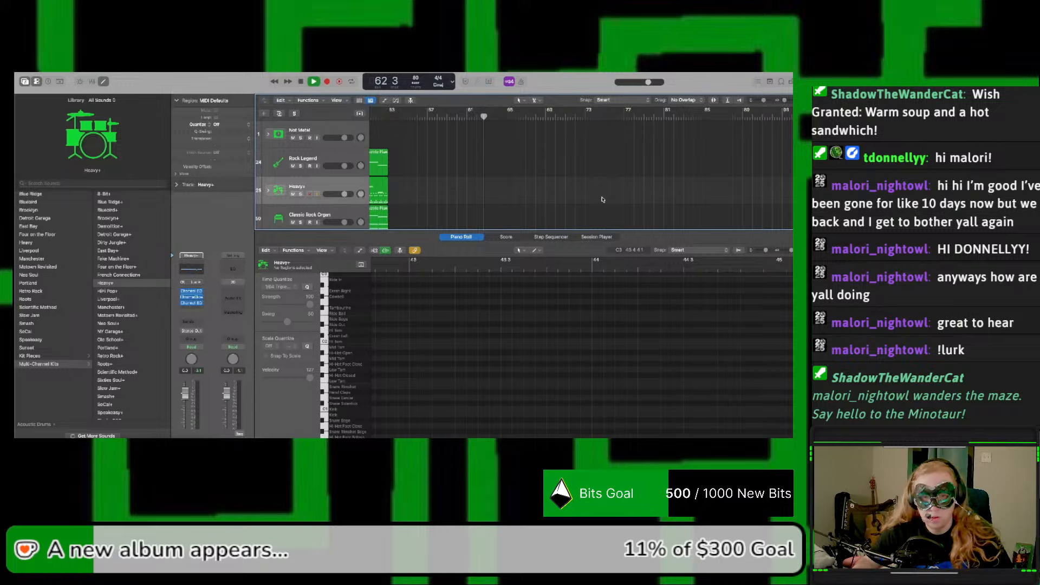
# Step: Expand the Not Metal track stack and close the piano roll to show the earlier sections' tracks in full
pyautogui.click(265, 135)
pyautogui.hscroll(-15, 381, 155)
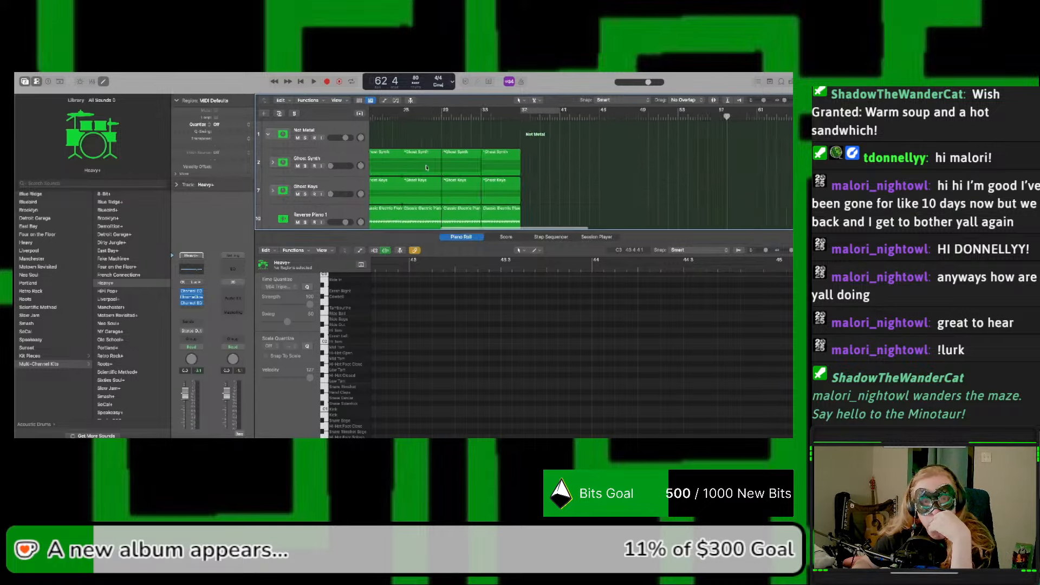
pyautogui.scroll(-2, 426, 167)
pyautogui.scroll(3, 426, 167)
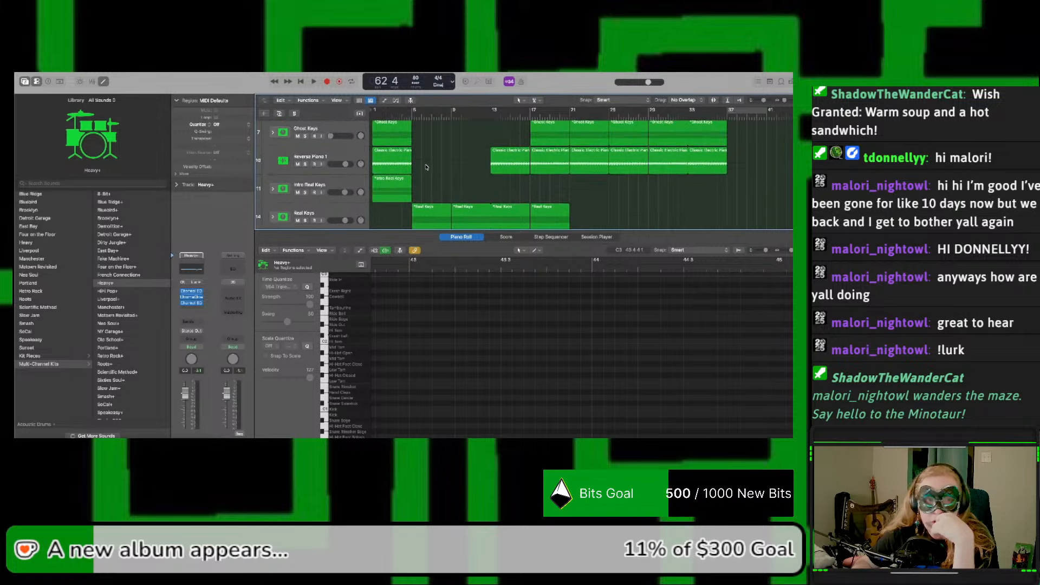
pyautogui.scroll(-10, 427, 167)
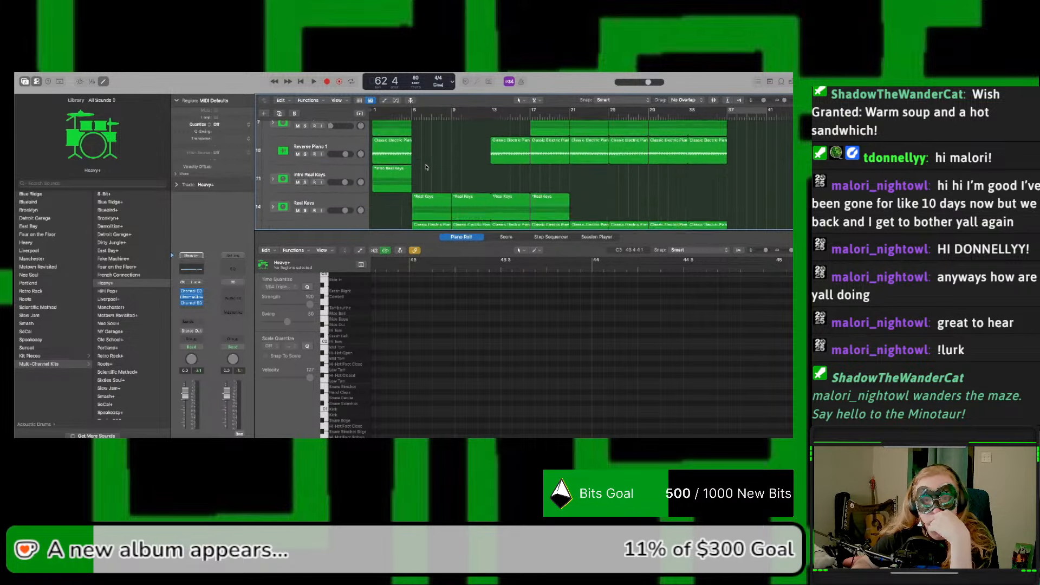
pyautogui.scroll(8, 427, 167)
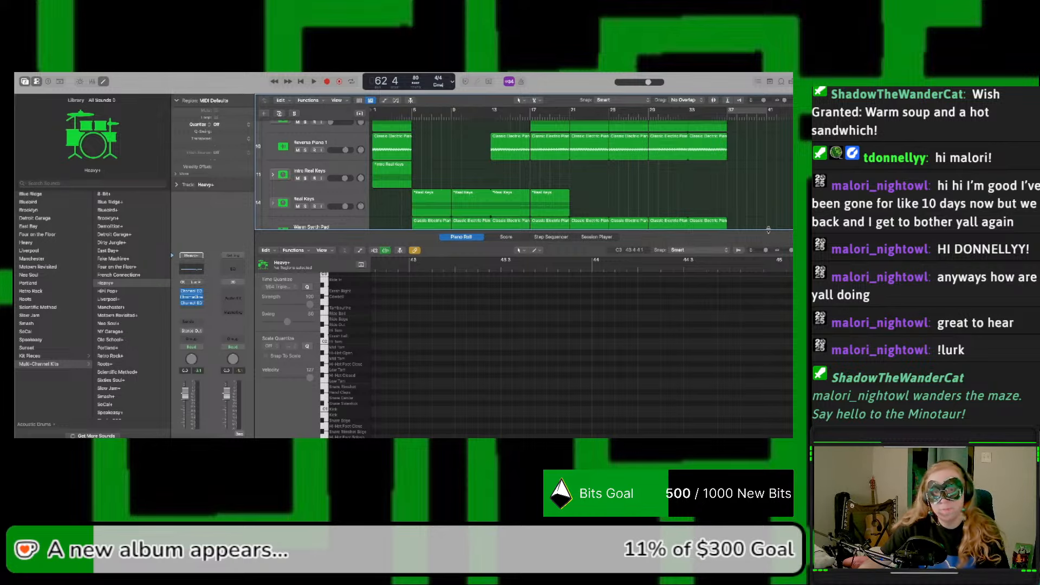
pyautogui.press('e')
pyautogui.doubleClick(750, 116)
pyautogui.hscroll(-5, 727, 141)
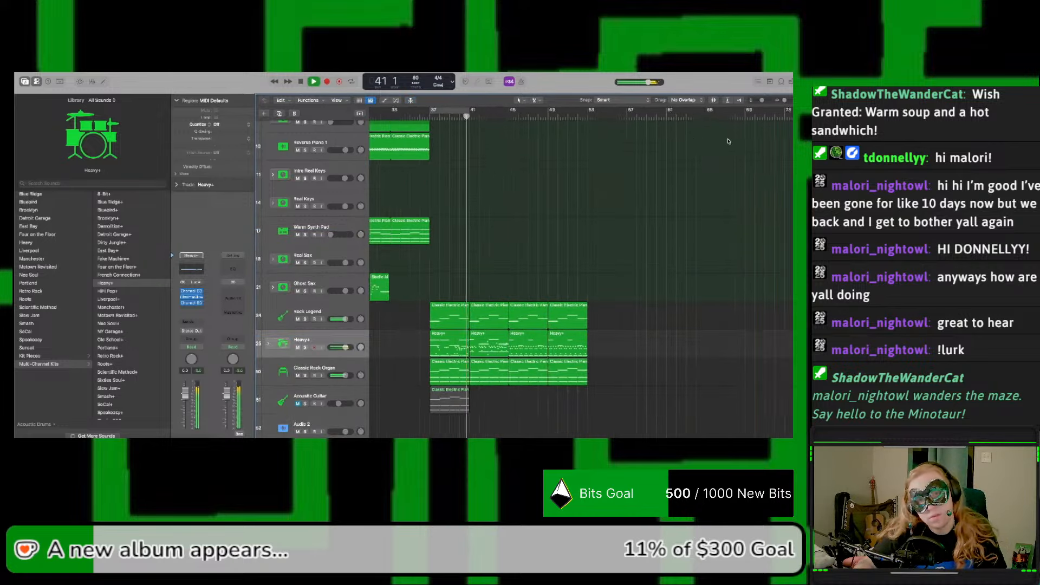
pyautogui.hscroll(-5, 565, 124)
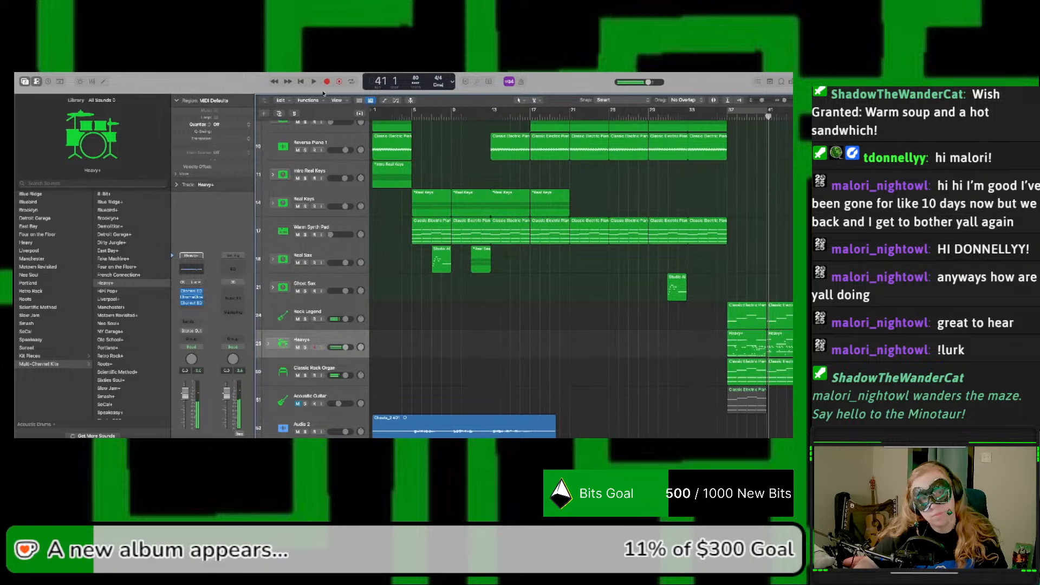
# Step: Audition the song from the beginning and sample the passages at bars 13, 17 and 21
pyautogui.click(302, 82)
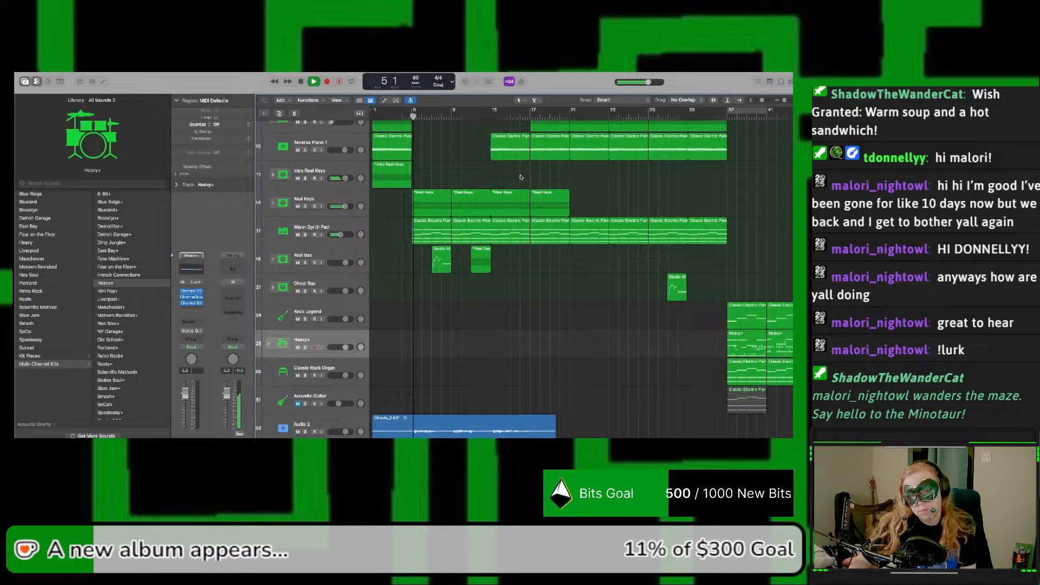
pyautogui.click(495, 121)
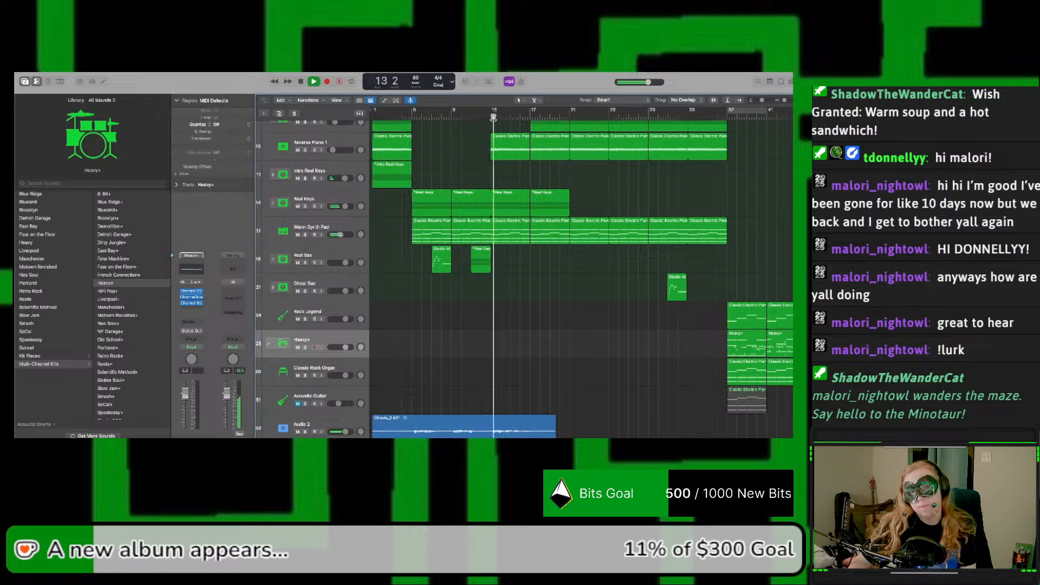
pyautogui.click(526, 120)
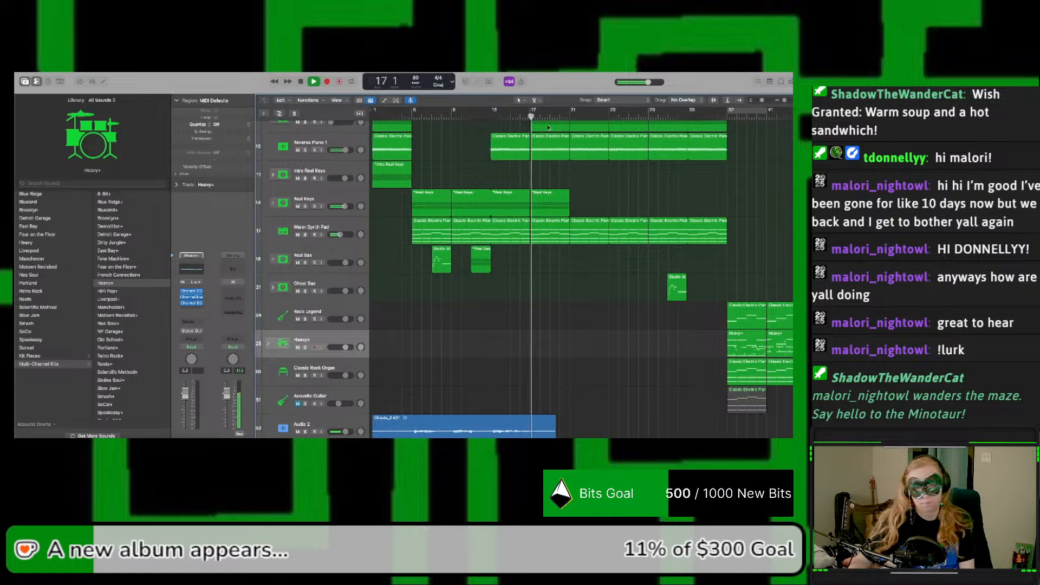
pyautogui.click(569, 120)
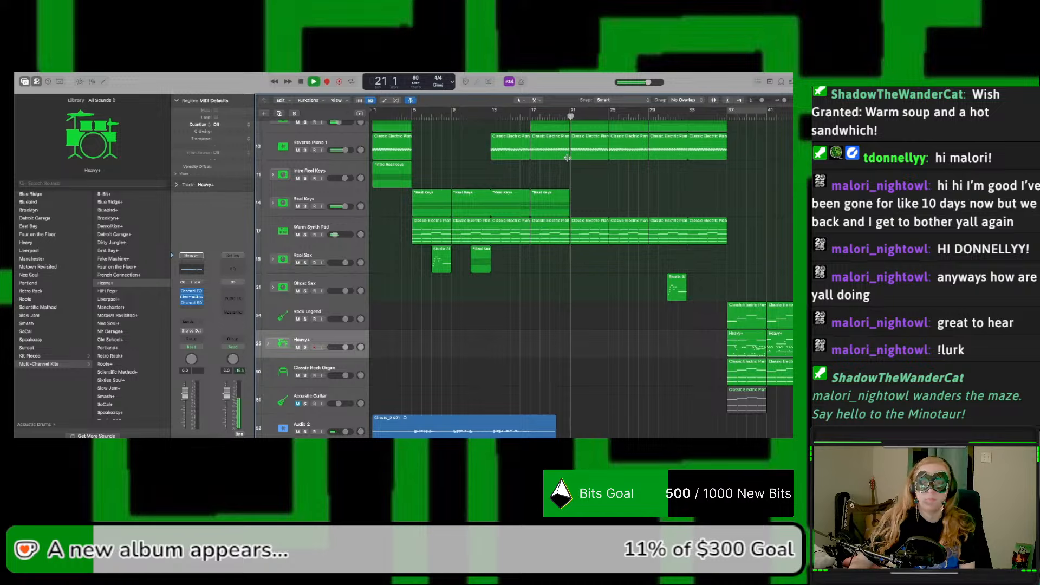
# Step: Copy the Ghost Synth, Ghost Keys, Reverse Piano 1 and Warm Synth Pad regions from bar 21 to bar 53
pyautogui.scroll(5, 574, 176)
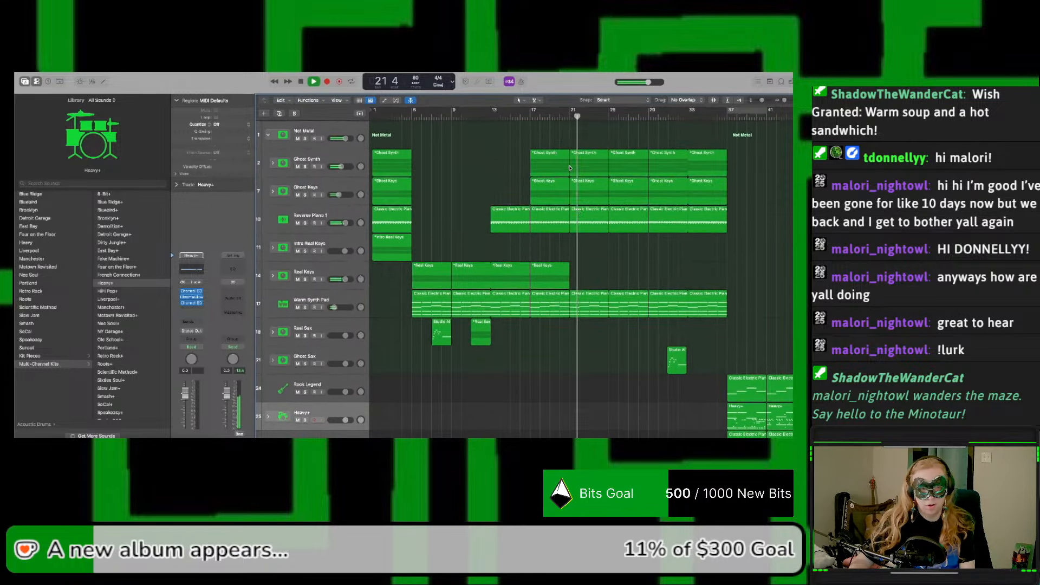
pyautogui.moveTo(596, 328); pyautogui.dragTo(595, 168)
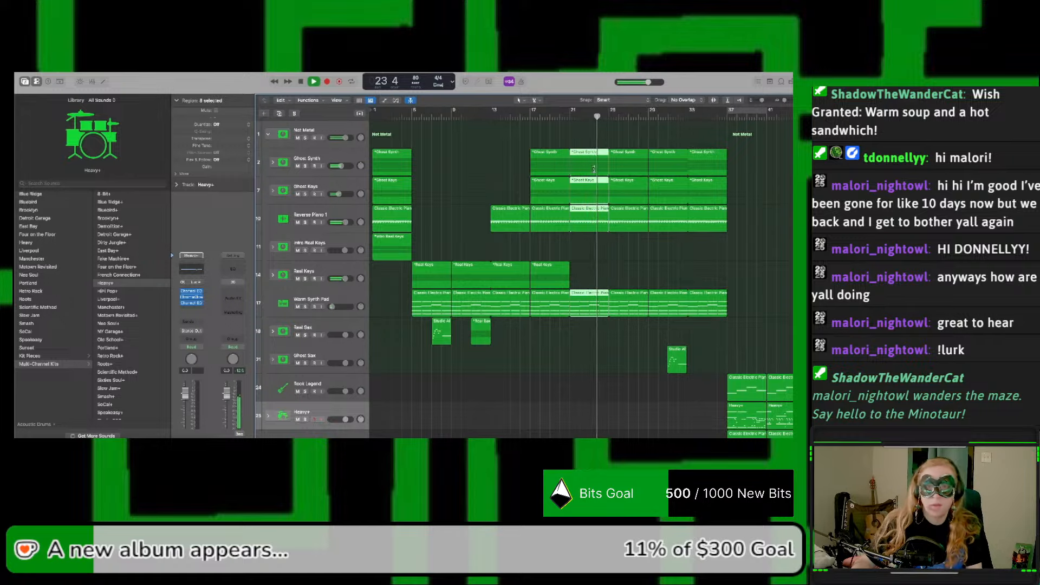
pyautogui.press('space')
pyautogui.hscroll(10, 663, 173)
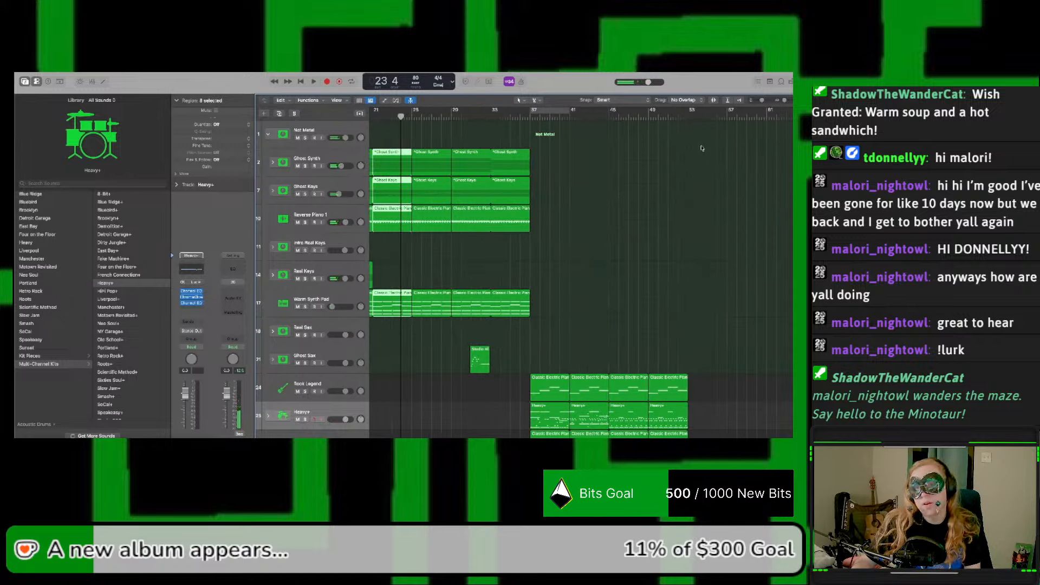
pyautogui.click(706, 117)
pyautogui.moveTo(706, 117); pyautogui.dragTo(689, 123)
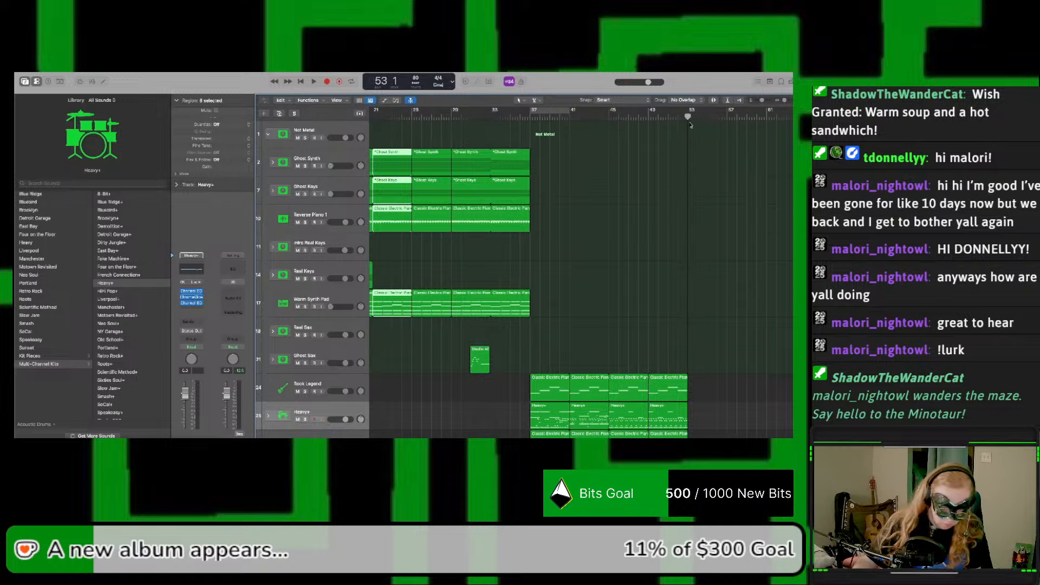
pyautogui.press('super+v')
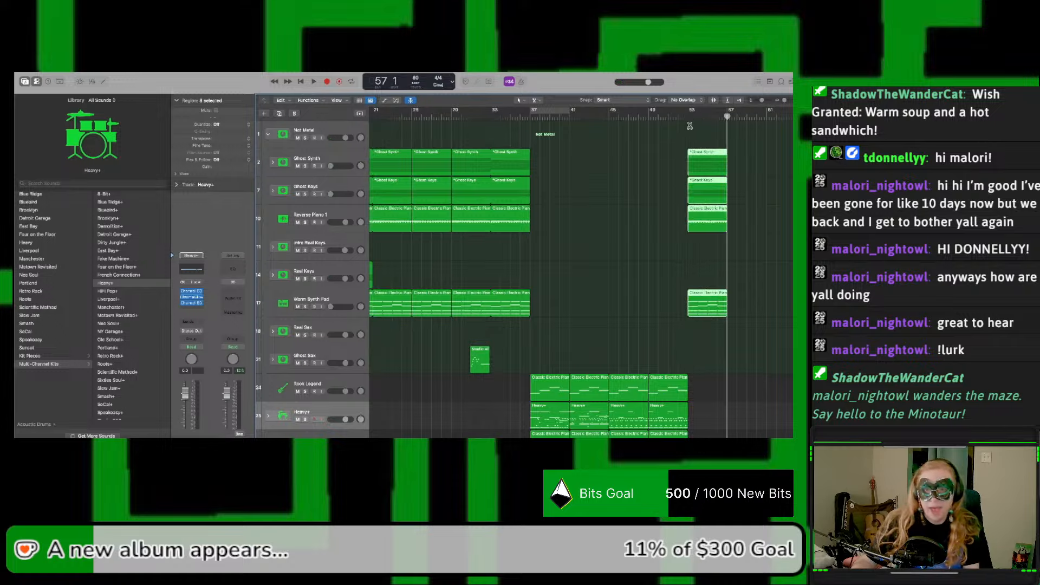
# Step: Audition the transition from the end of the heavy section into the copied regions at bar 53
pyautogui.click(653, 117)
pyautogui.press('space')
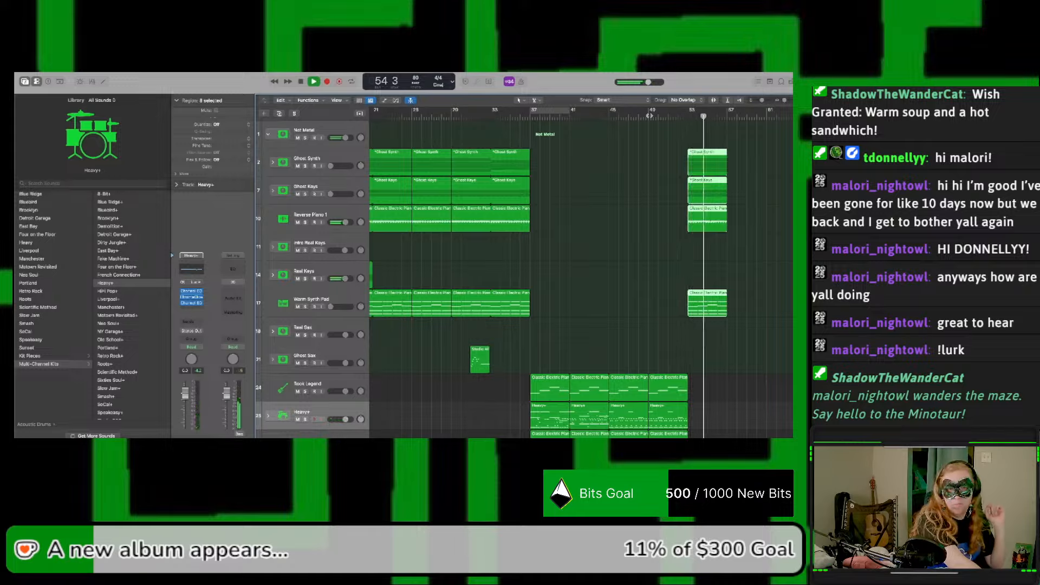
pyautogui.press('space')
# Step: Raise the volume automation from bar 37 onward to about -6.5 dB on Ghost Synth and about -7.9 dB on Ghost Keys
pyautogui.press('a')
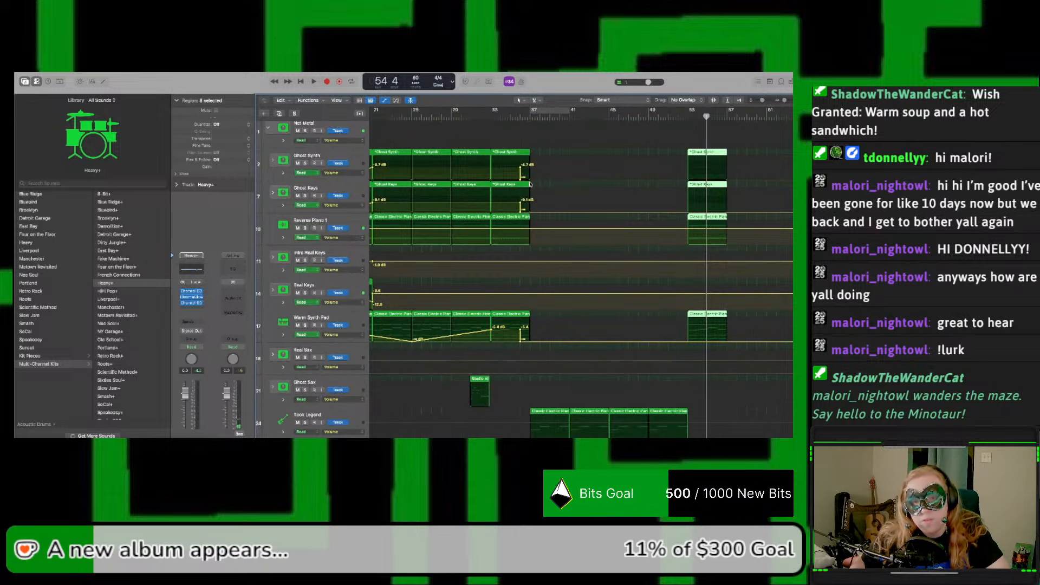
pyautogui.moveTo(538, 183); pyautogui.dragTo(531, 167)
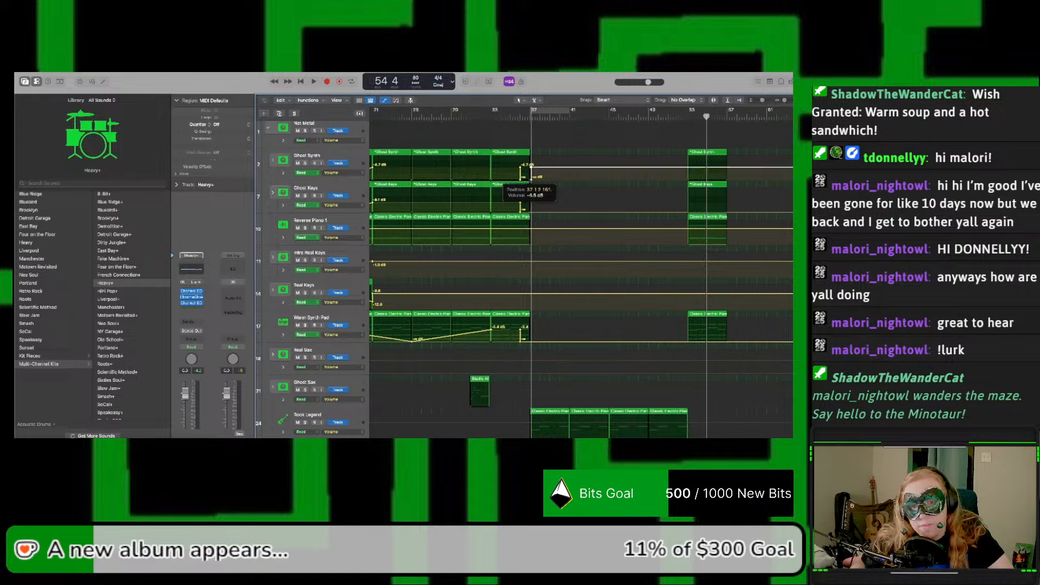
pyautogui.moveTo(531, 168); pyautogui.dragTo(531, 170)
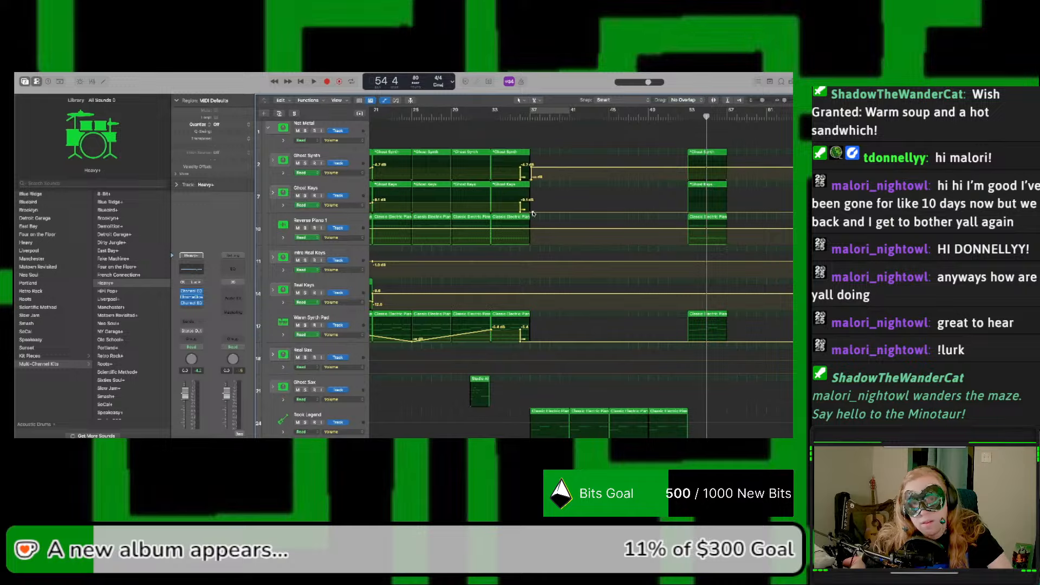
pyautogui.moveTo(533, 213); pyautogui.dragTo(542, 202)
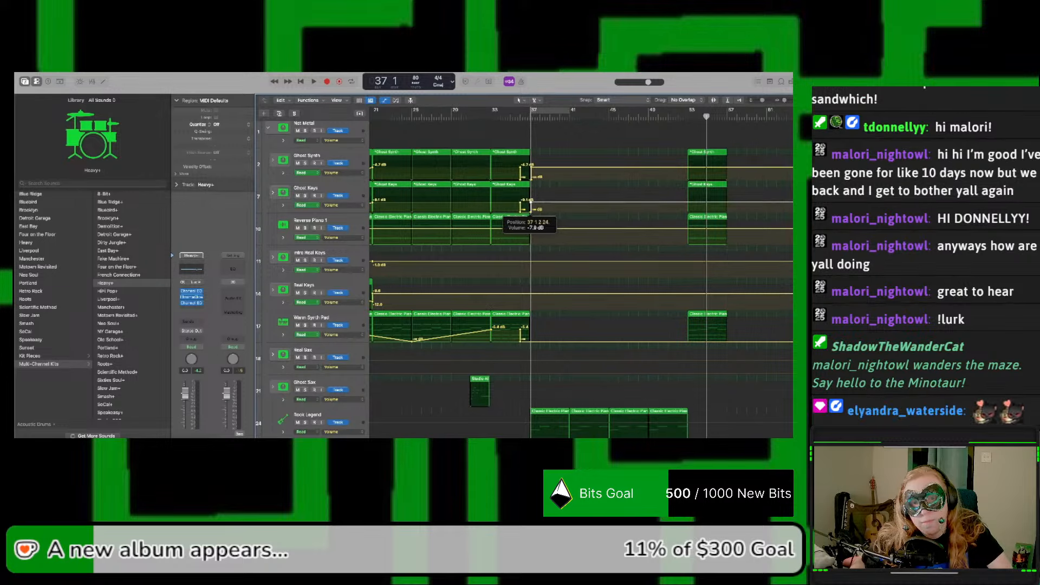
pyautogui.moveTo(533, 209); pyautogui.dragTo(534, 210)
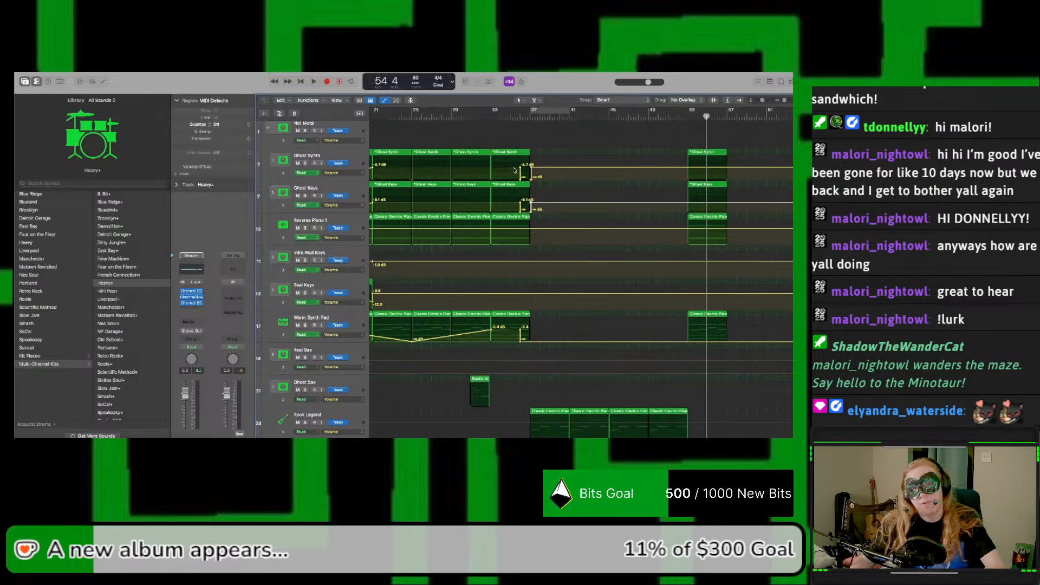
# Step: Audition the song from around bar 35 through the heavy section and into the copied regions at bar 53
pyautogui.hscroll(-1, 519, 139)
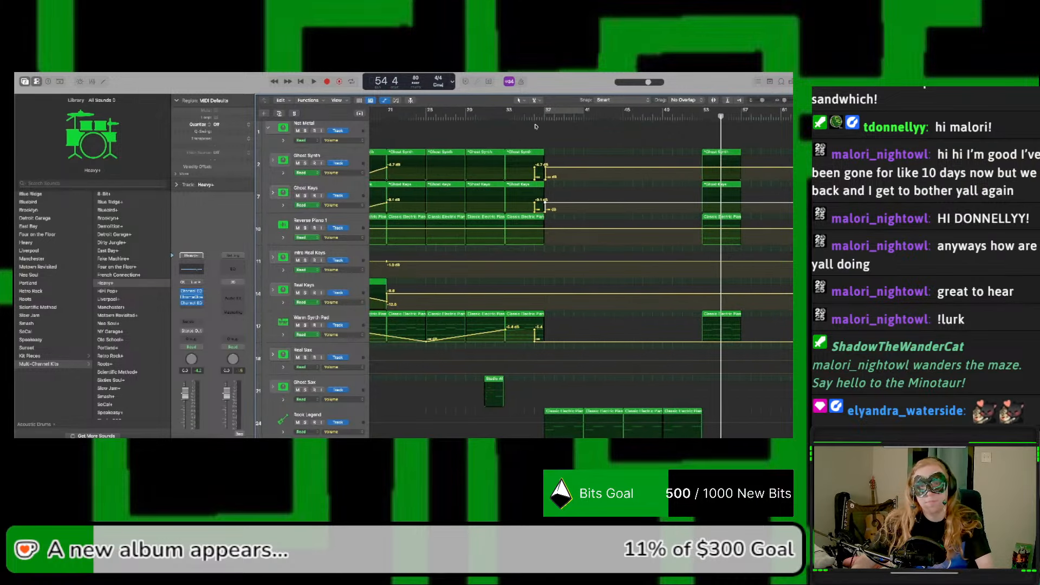
pyautogui.click(529, 117)
pyautogui.press('space')
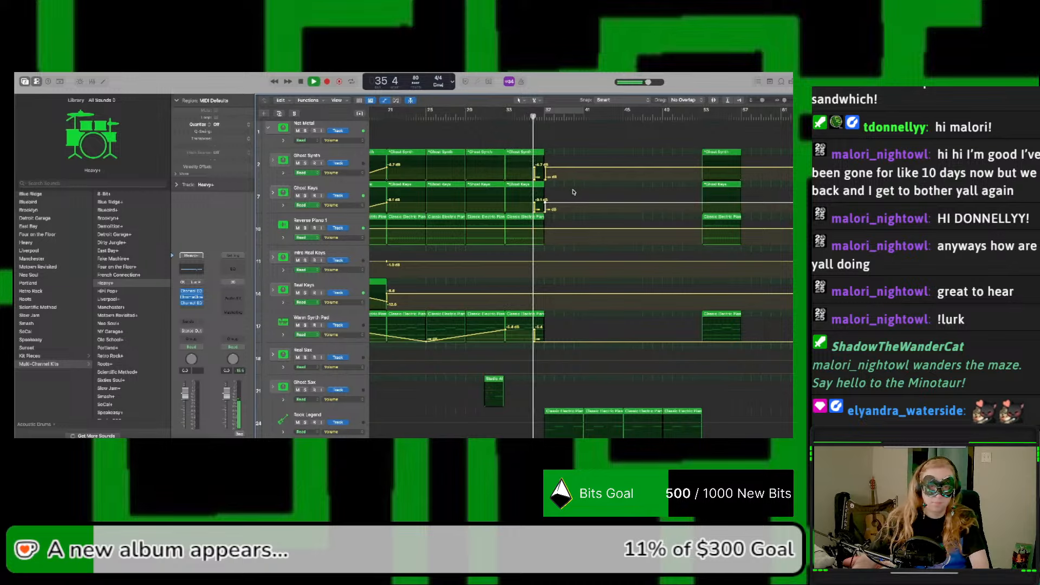
pyautogui.scroll(-3, 574, 209)
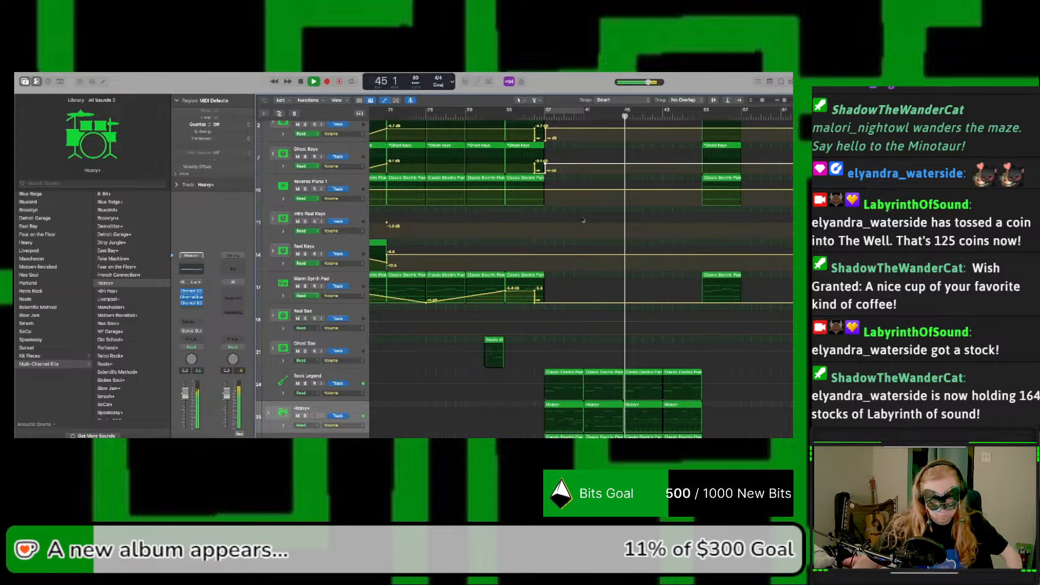
pyautogui.hscroll(3, 638, 225)
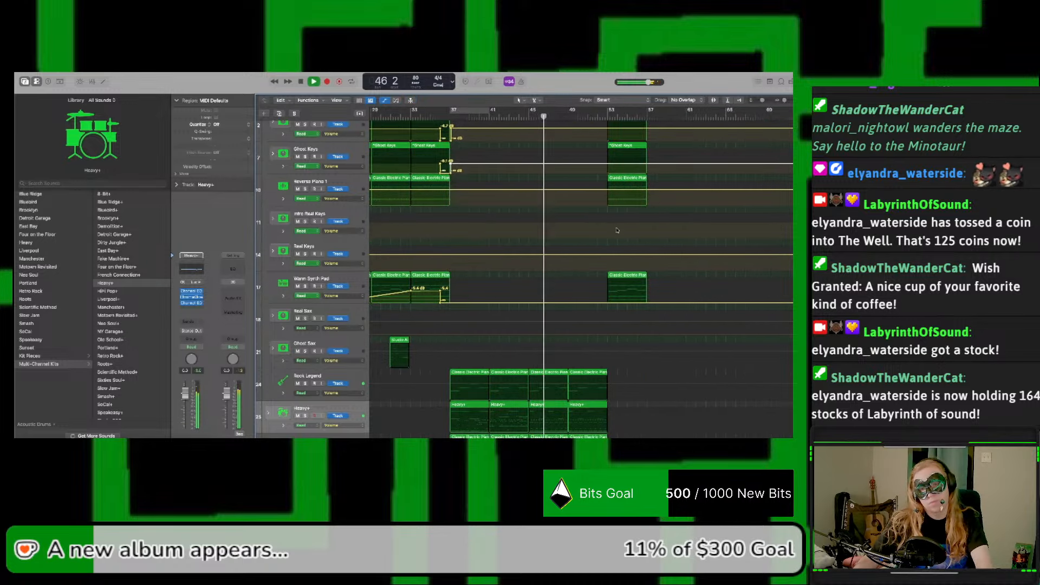
pyautogui.press('a')
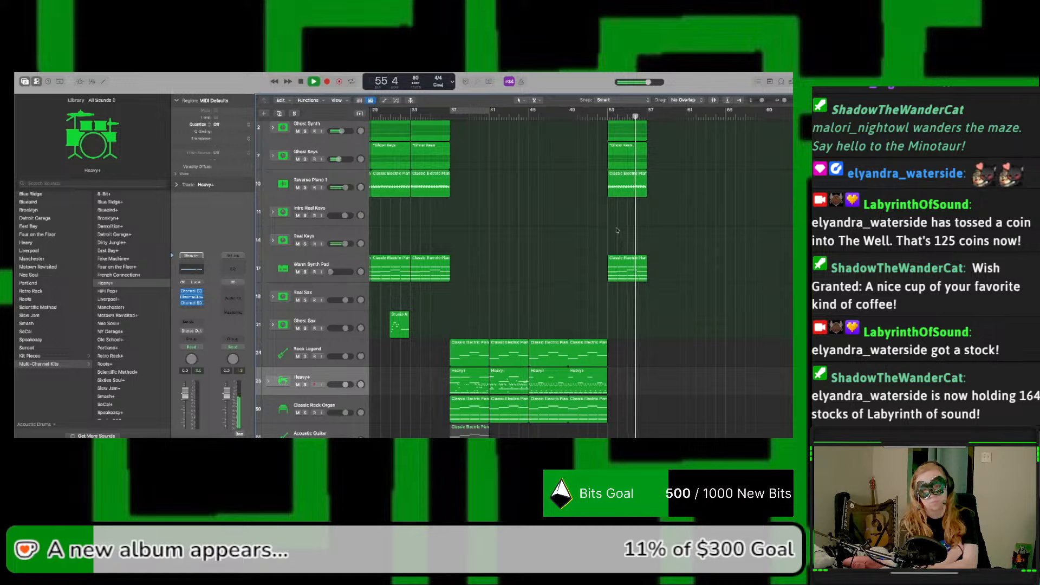
pyautogui.press('space')
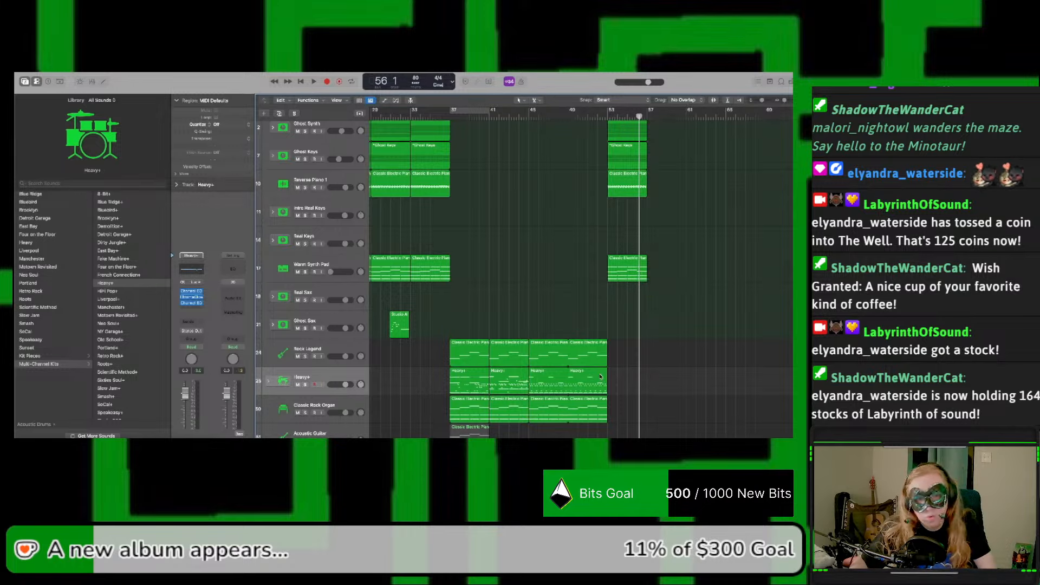
# Step: Copy the last Classic Rock Organ and Rock Legend regions to bar 53 and fade out both tracks' volume from bar 53 to about bar 55
pyautogui.moveTo(579, 414); pyautogui.dragTo(618, 413)
pyautogui.moveTo(575, 352); pyautogui.dragTo(615, 353)
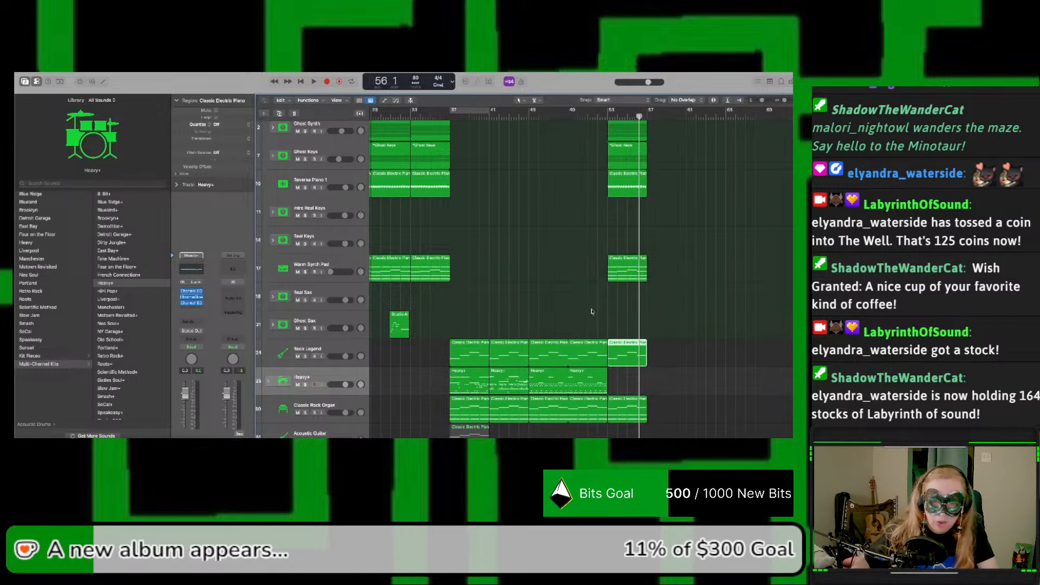
pyautogui.press('a')
pyautogui.click(609, 361)
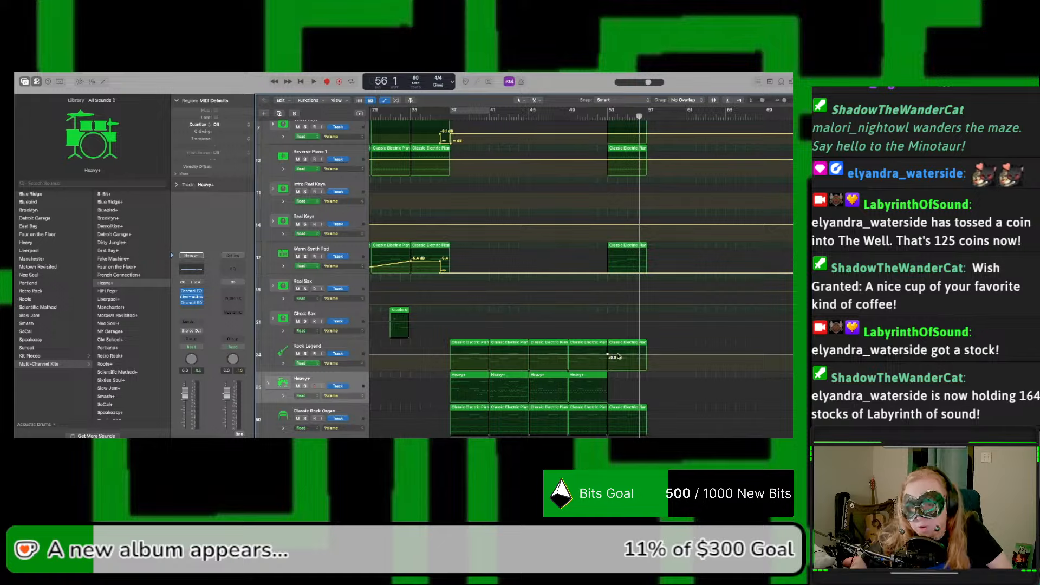
pyautogui.moveTo(618, 356); pyautogui.dragTo(629, 370)
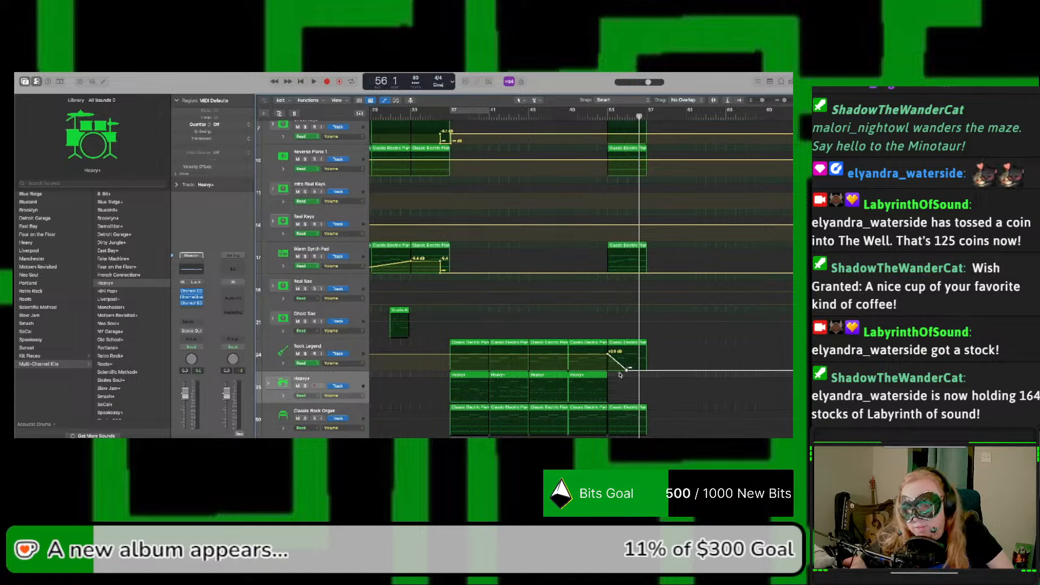
pyautogui.click(608, 421)
pyautogui.click(607, 419)
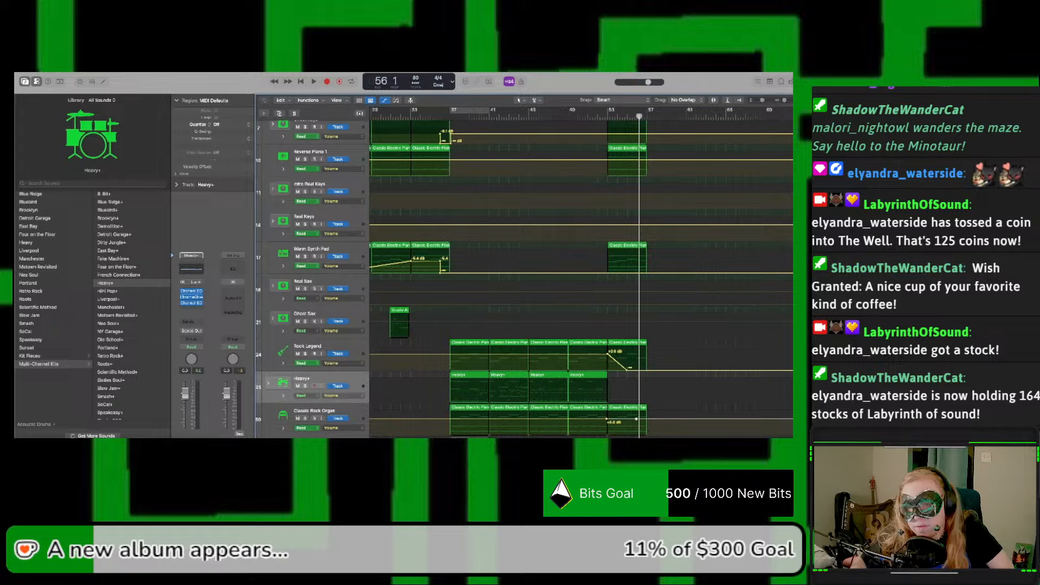
pyautogui.moveTo(636, 418); pyautogui.dragTo(629, 427)
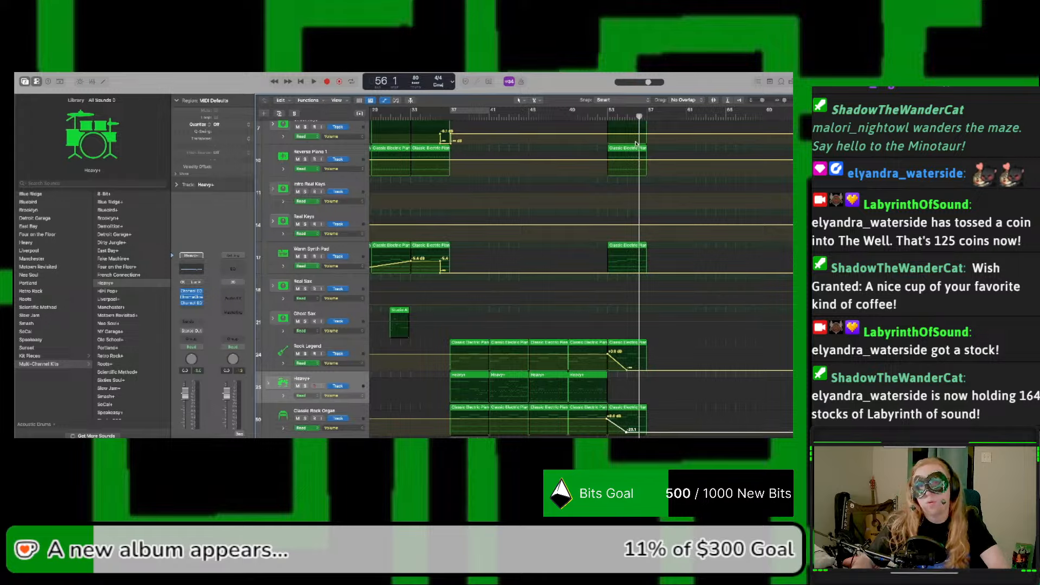
# Step: Audition the Rock Legend and Classic Rock Organ fade-out from bar 53
pyautogui.click(609, 116)
pyautogui.press('space')
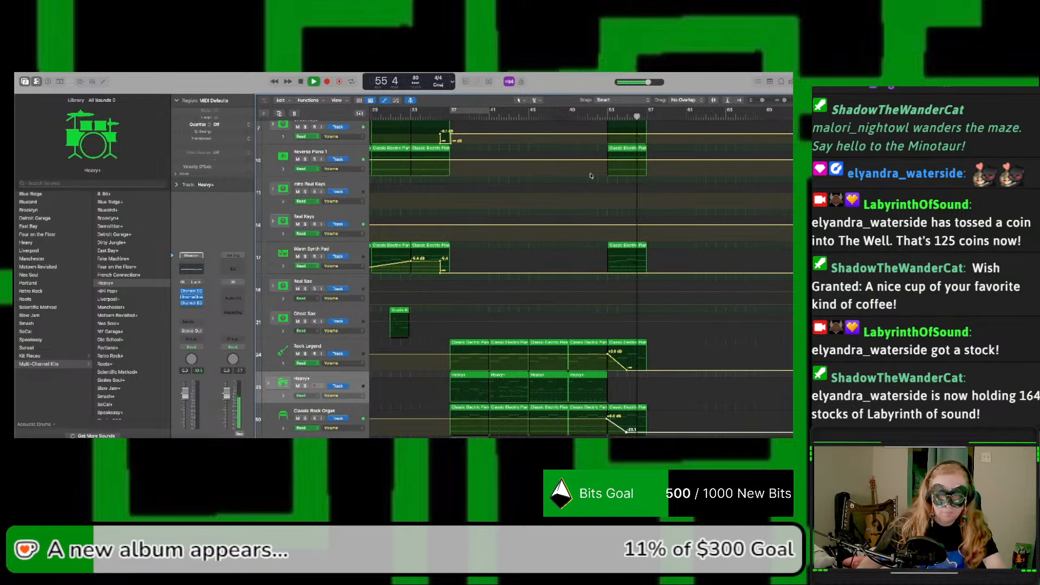
pyautogui.press('a')
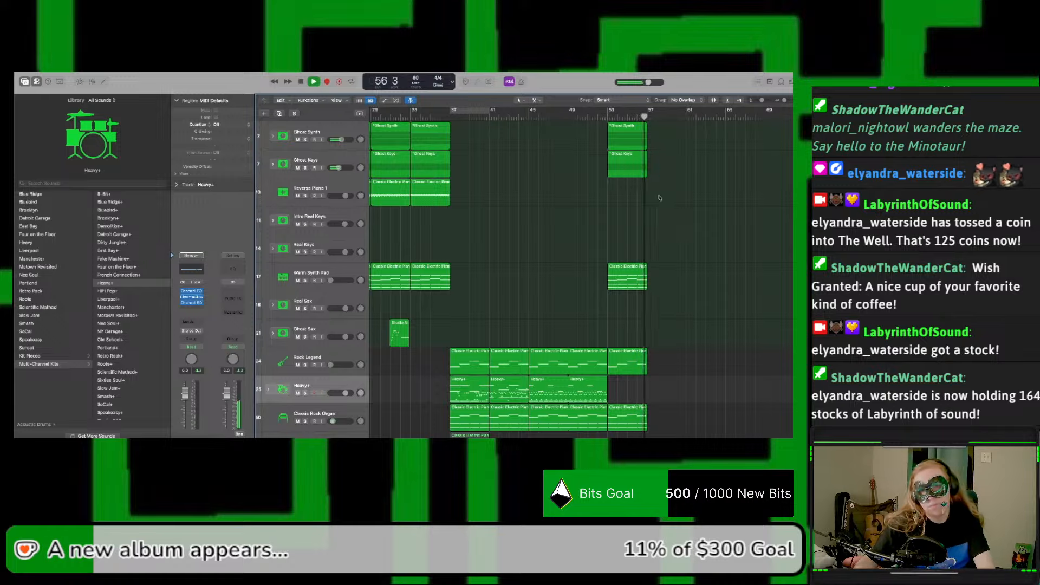
pyautogui.hscroll(-3, 657, 198)
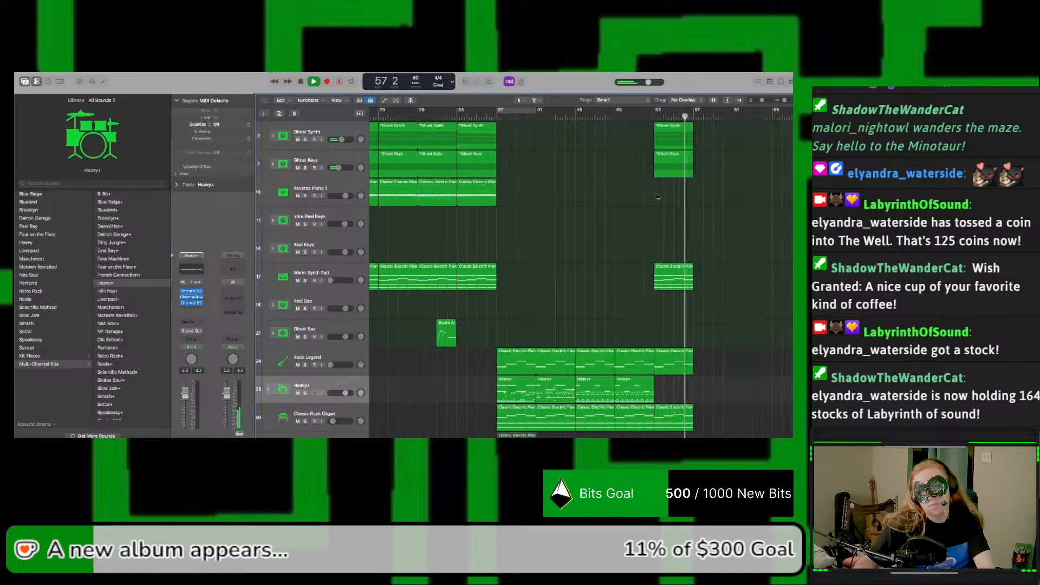
pyautogui.hscroll(2, 657, 200)
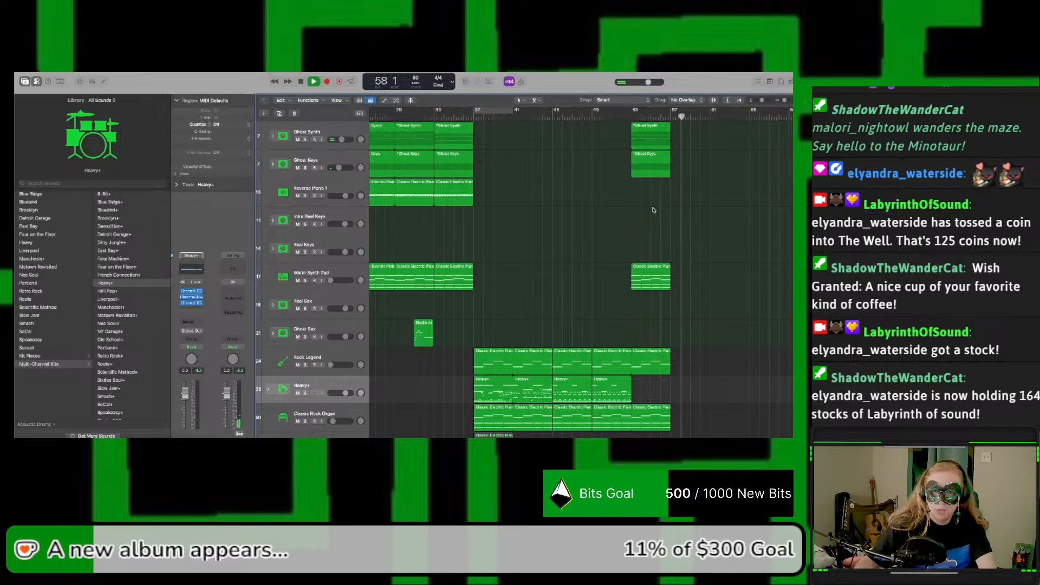
# Step: Restore the deleted Reverse Piano 1 region at bar 53 and copy the Ghost Synth, Ghost Keys, Reverse Piano 1 and Warm Synth Pad regions to bar 57
pyautogui.press('super+z')
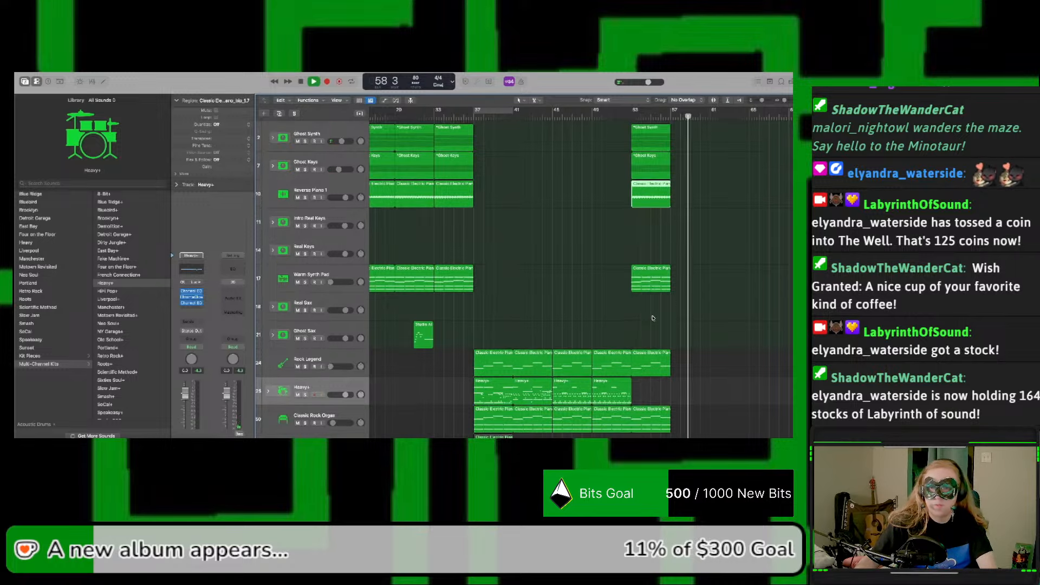
pyautogui.press('space')
pyautogui.moveTo(652, 314); pyautogui.dragTo(683, 131)
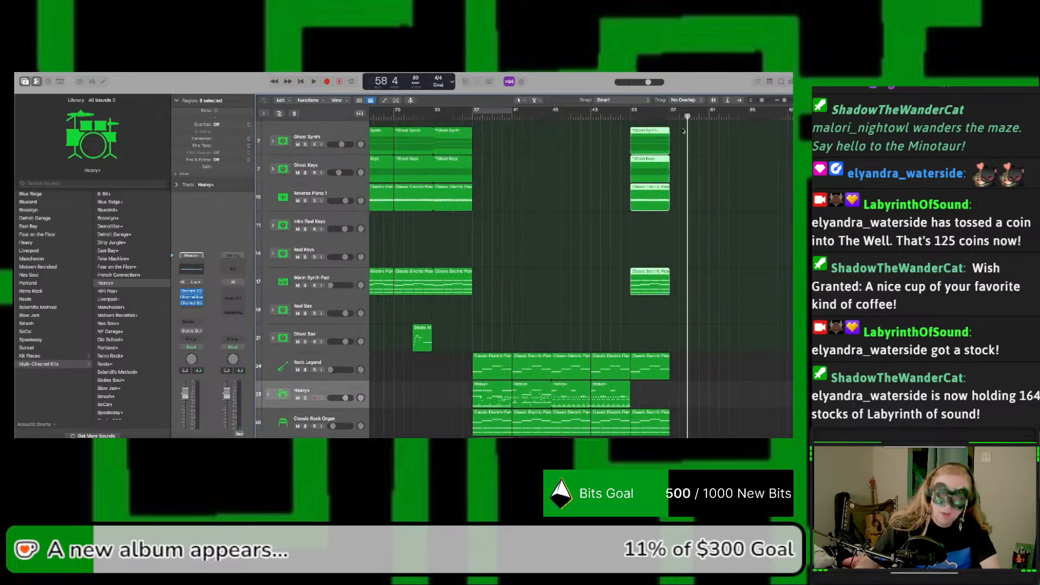
pyautogui.moveTo(644, 285); pyautogui.dragTo(685, 289)
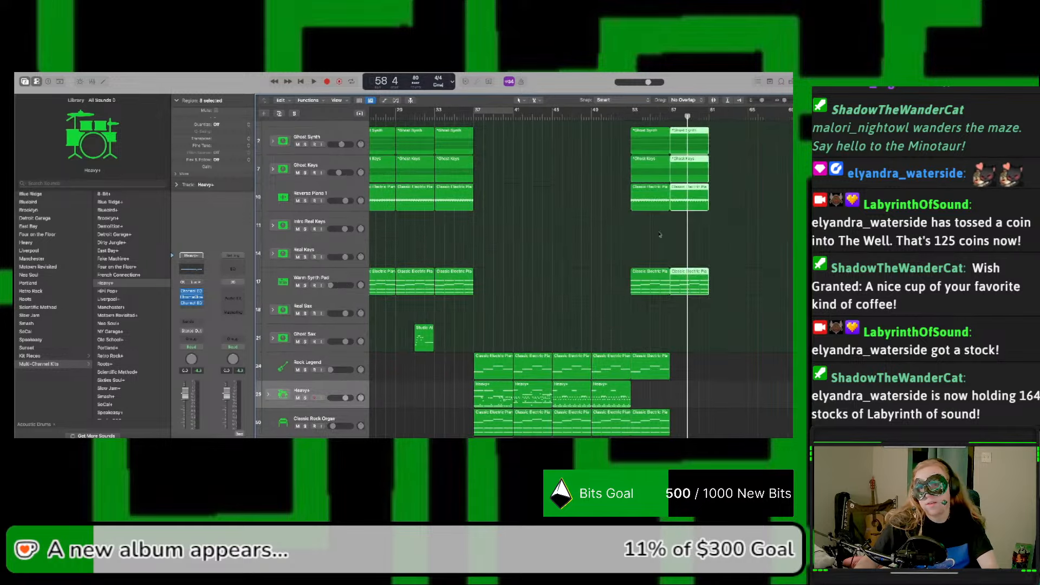
# Step: Add Reverse Piano 1 volume points at bars 37, 53 and 57, lowering the bar 53 point to create a fade-in up to bar 57
pyautogui.click(649, 203)
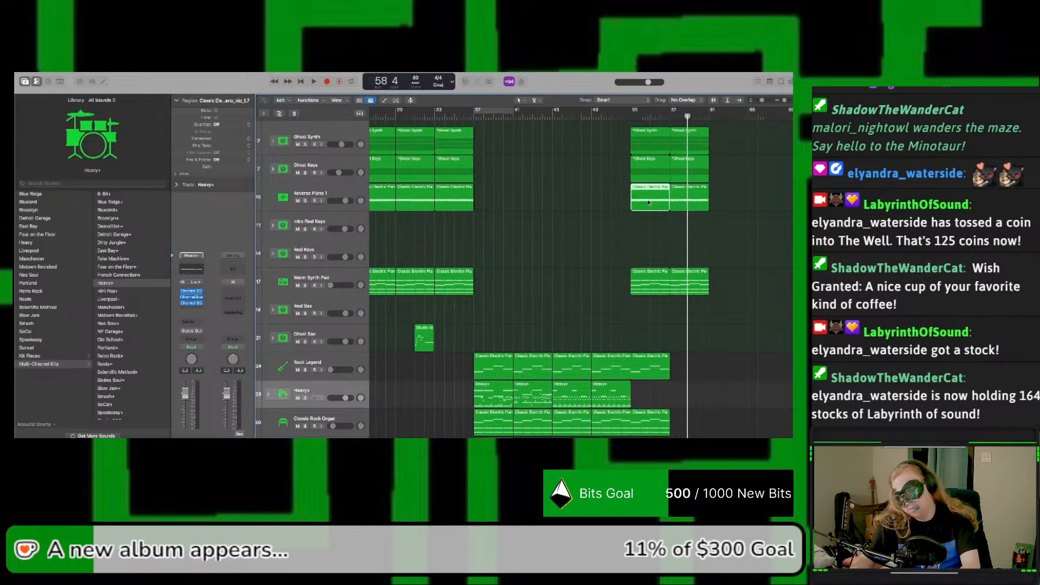
pyautogui.press('a')
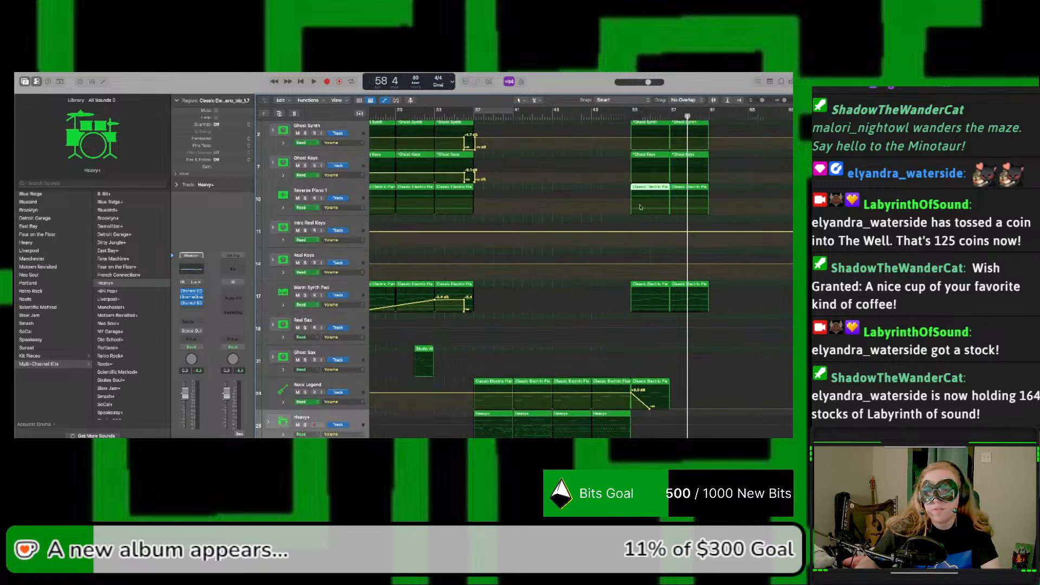
pyautogui.click(633, 202)
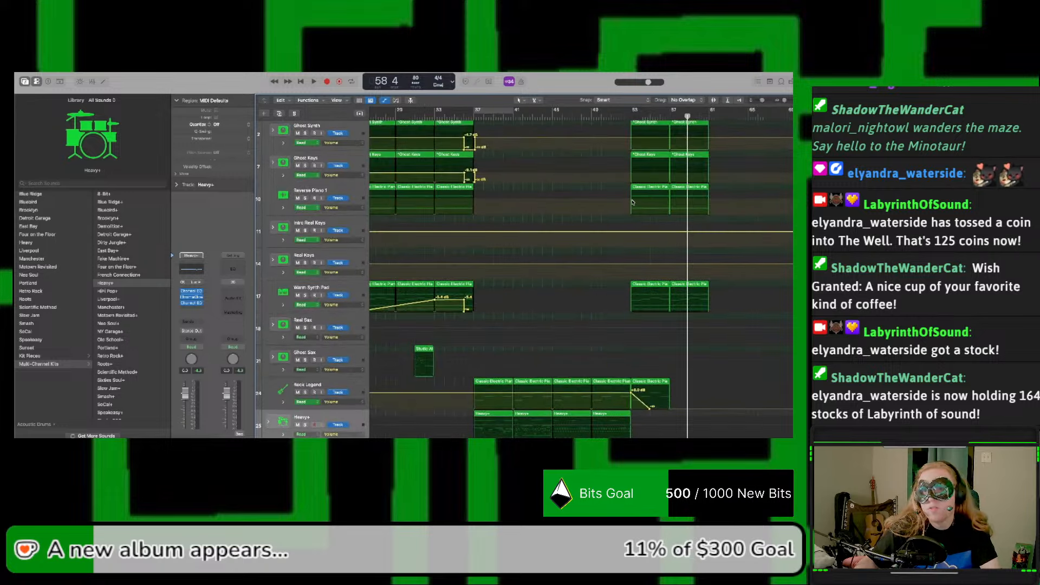
pyautogui.click(670, 200)
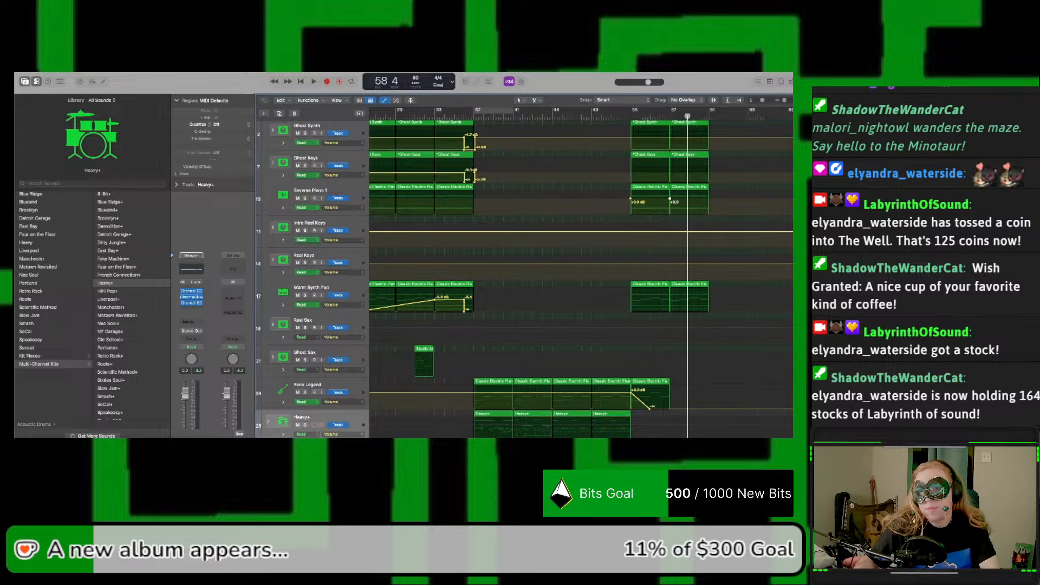
pyautogui.moveTo(631, 200)
pyautogui.mouseDown()
pyautogui.moveTo(630, 215)
pyautogui.moveTo(631, 200)
pyautogui.mouseUp()
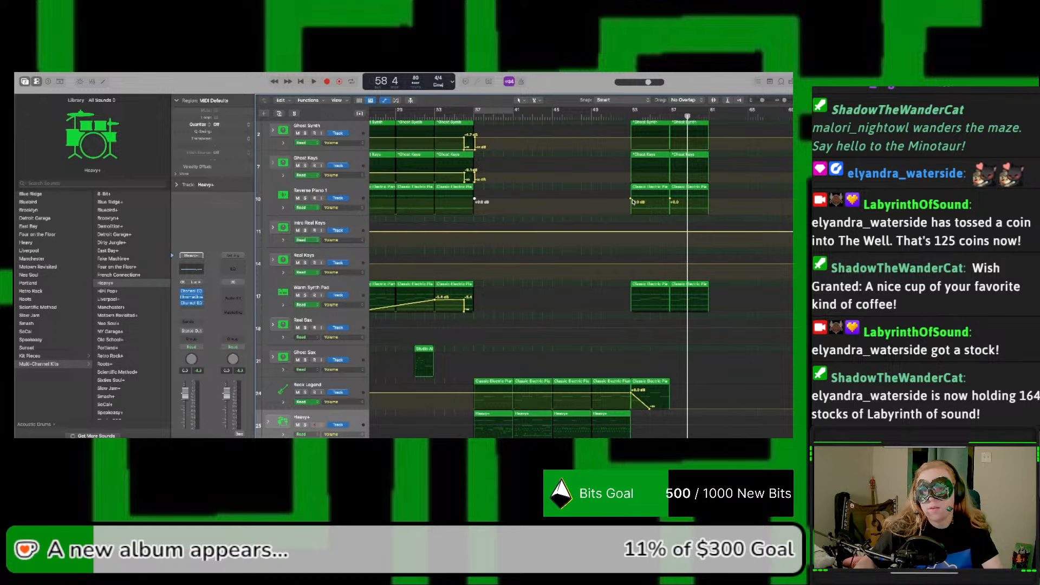
pyautogui.moveTo(632, 201); pyautogui.dragTo(631, 216)
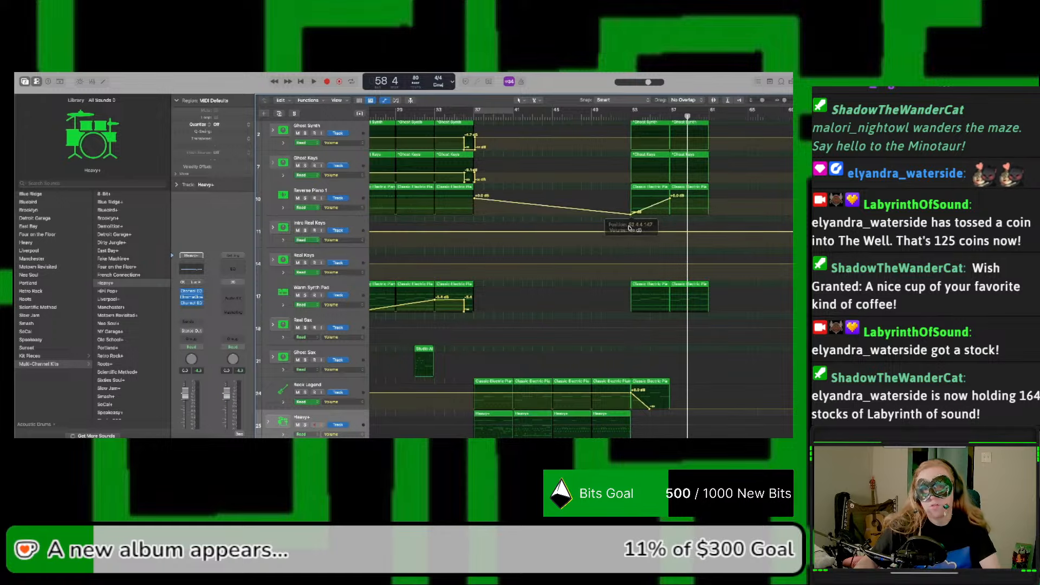
# Step: Audition the end of the heavy section and the returning section with the Reverse Piano 1 fade-in, through bar 63
pyautogui.press('space')
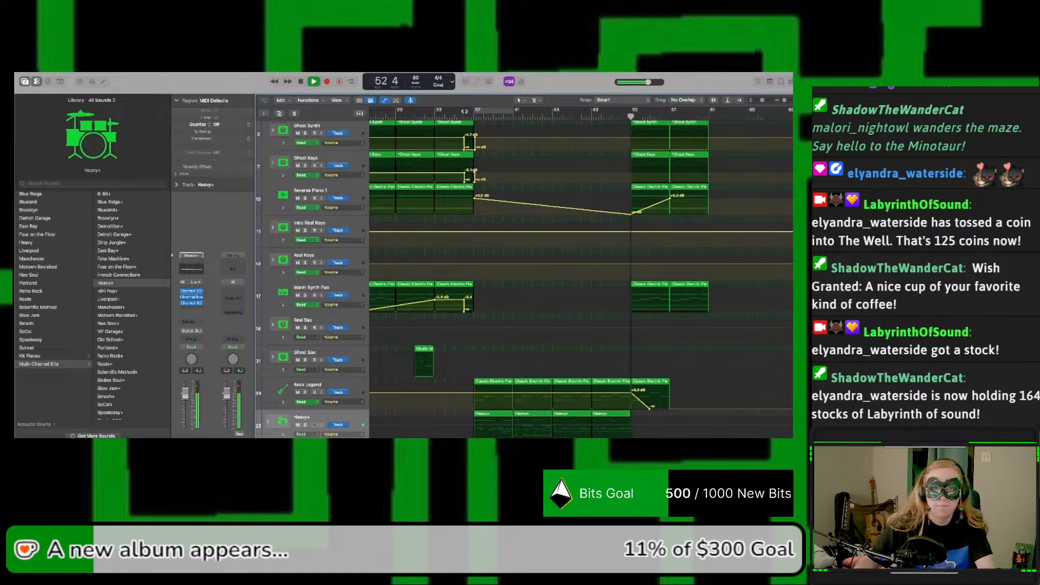
pyautogui.press('a')
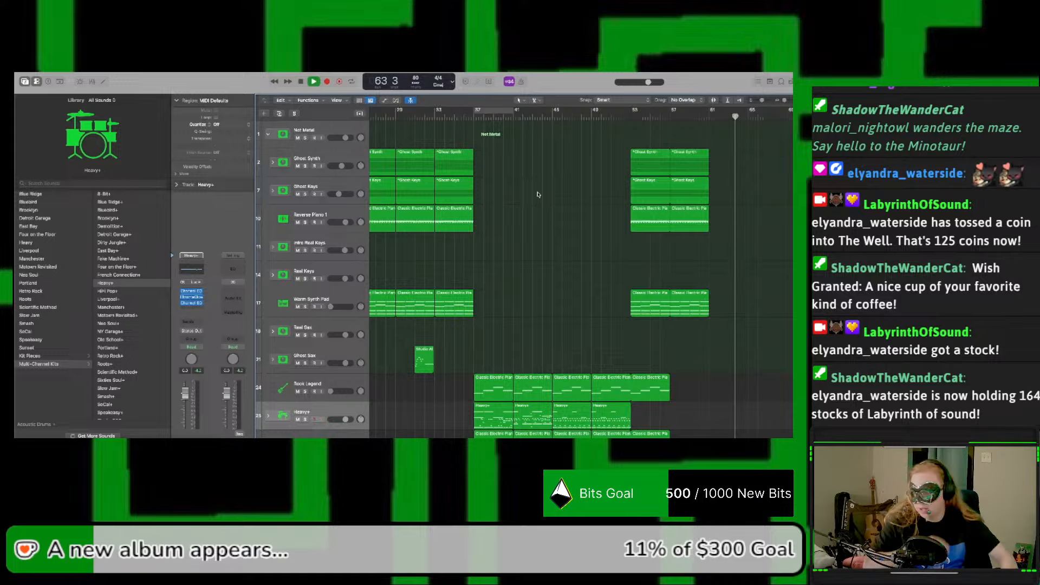
pyautogui.press('space')
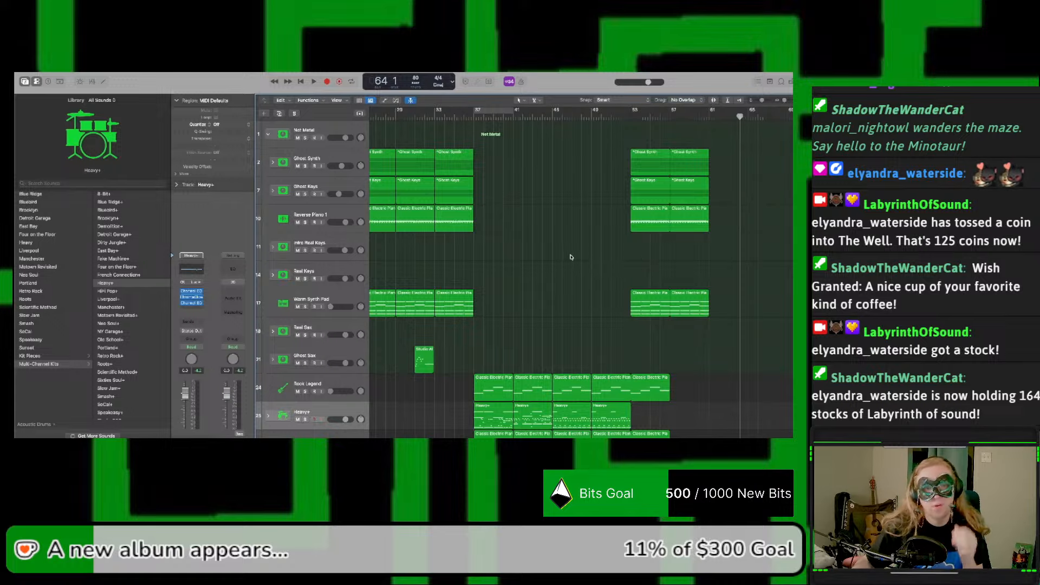
pyautogui.hscroll(-10, 571, 257)
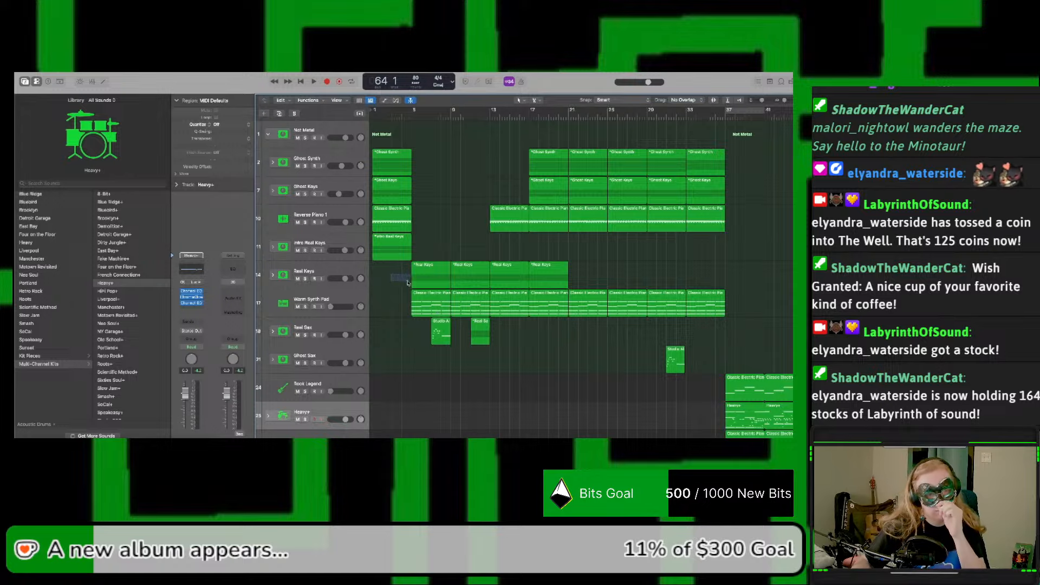
pyautogui.moveTo(408, 283); pyautogui.dragTo(418, 299)
pyautogui.hscroll(5, 595, 278)
pyautogui.hscroll(-5, 595, 277)
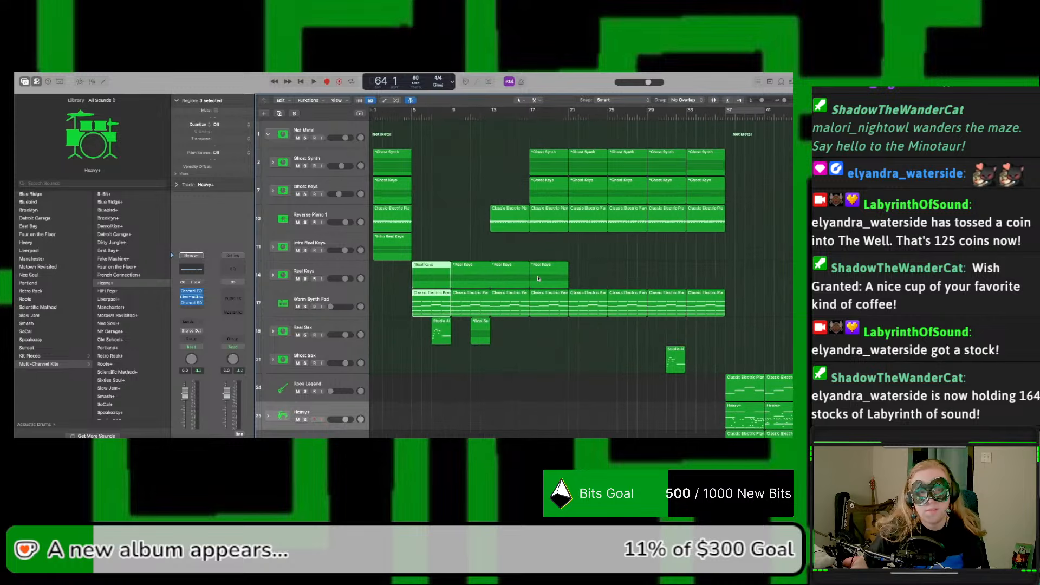
pyautogui.click(405, 282)
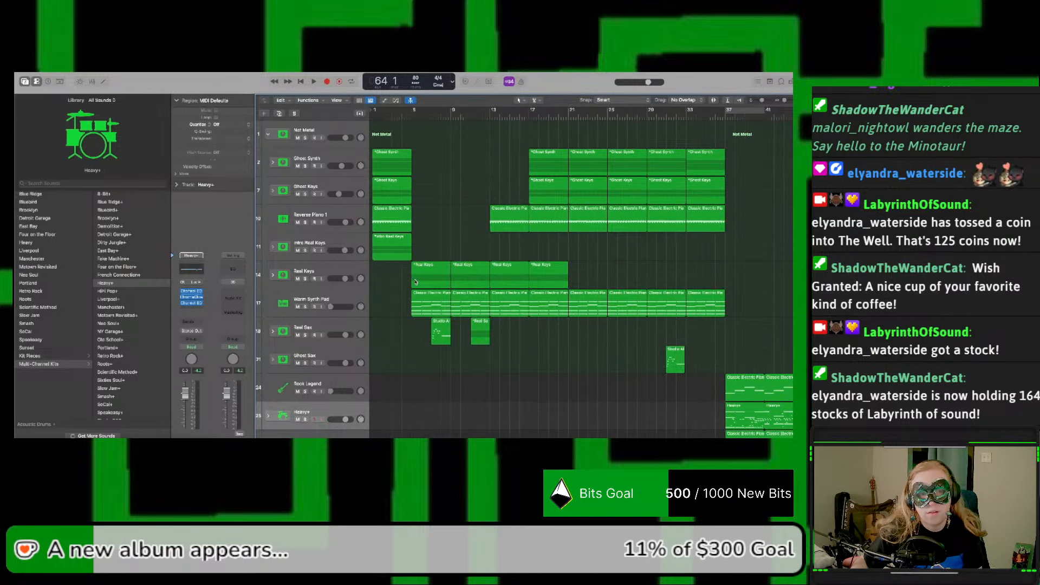
# Step: Paste copies of the first Real Keys region at bars 61 and 65, and duplicate it to bar 57
pyautogui.click(427, 283)
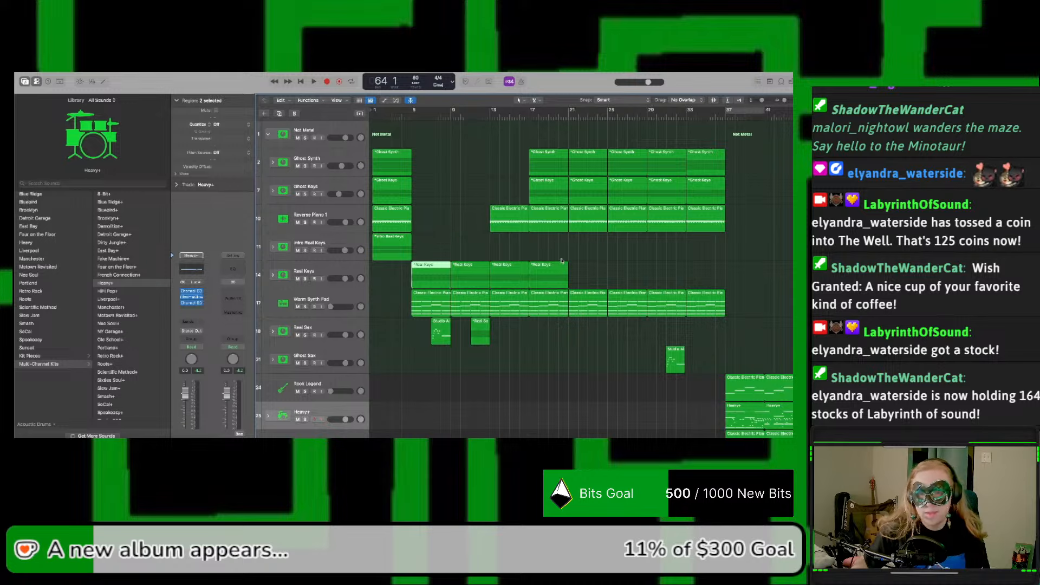
pyautogui.hscroll(15, 562, 260)
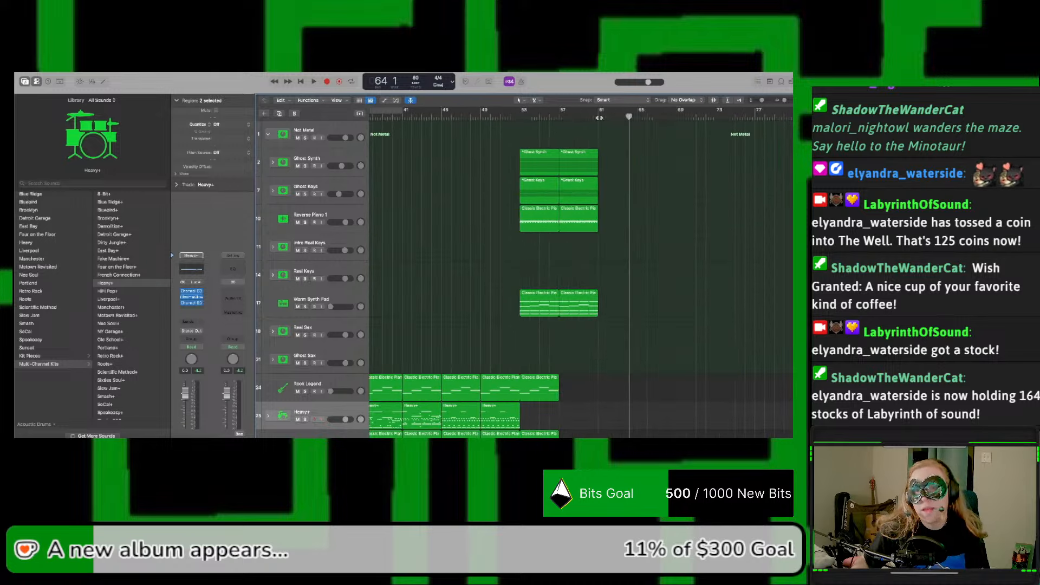
pyautogui.click(598, 117)
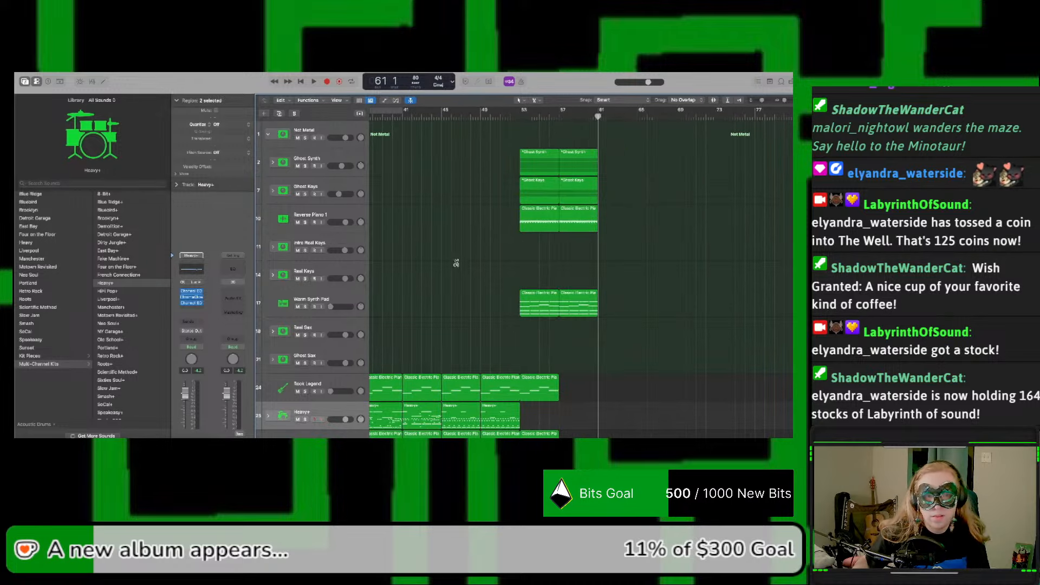
pyautogui.click(352, 270)
pyautogui.press('super+v')
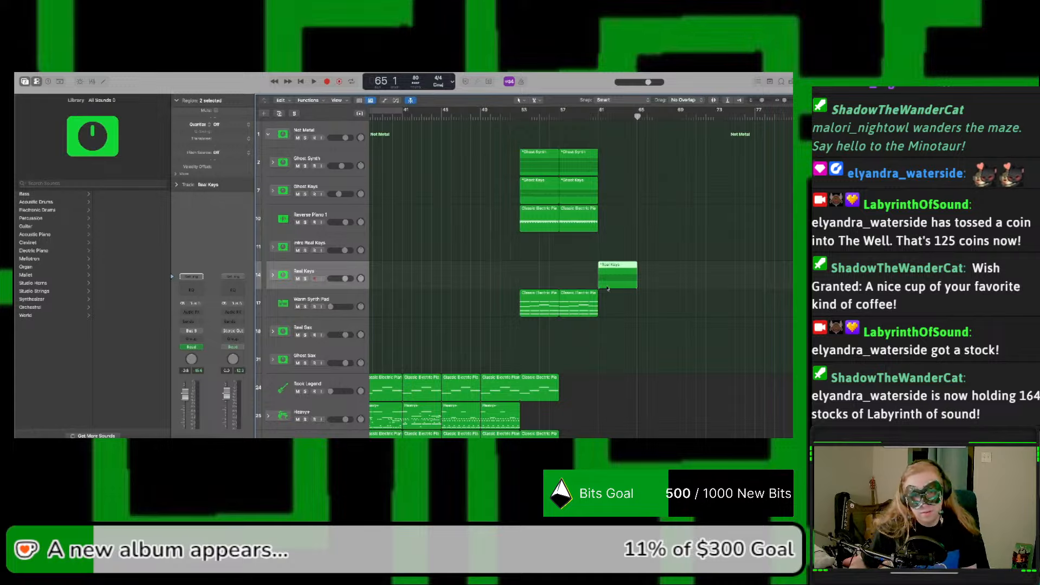
pyautogui.press('super+v')
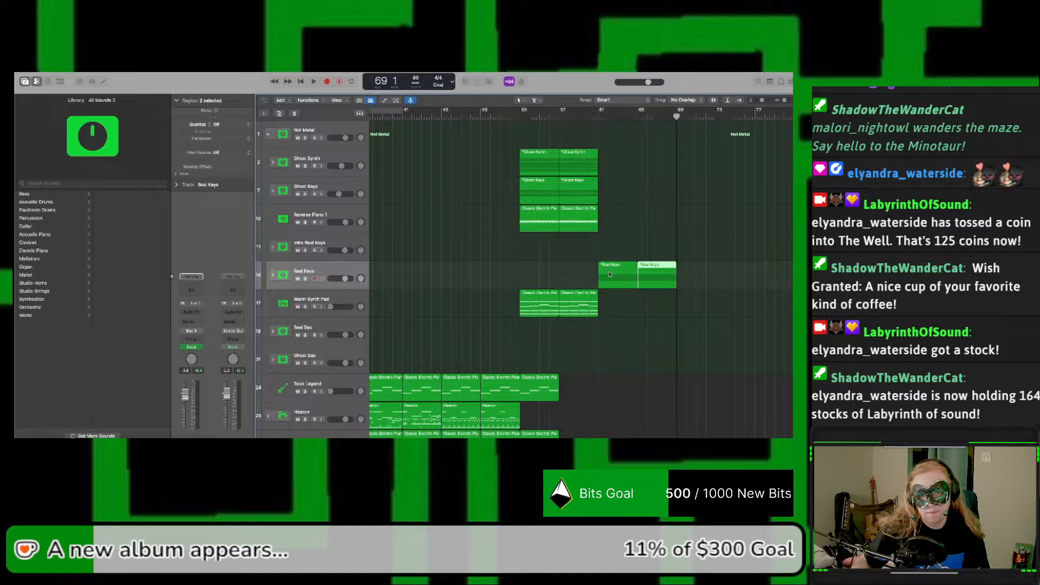
pyautogui.moveTo(609, 274); pyautogui.dragTo(571, 273)
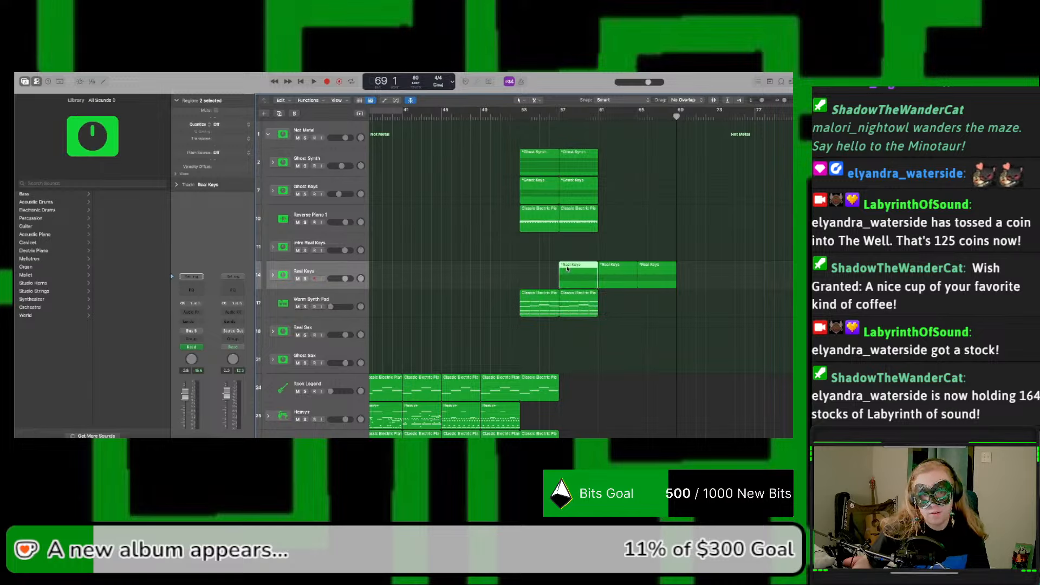
# Step: Fade Reverse Piano 1 out from bar 57 to bar 61 with volume automation, and fade Real Keys in over the same bars
pyautogui.hscroll(-15, 569, 268)
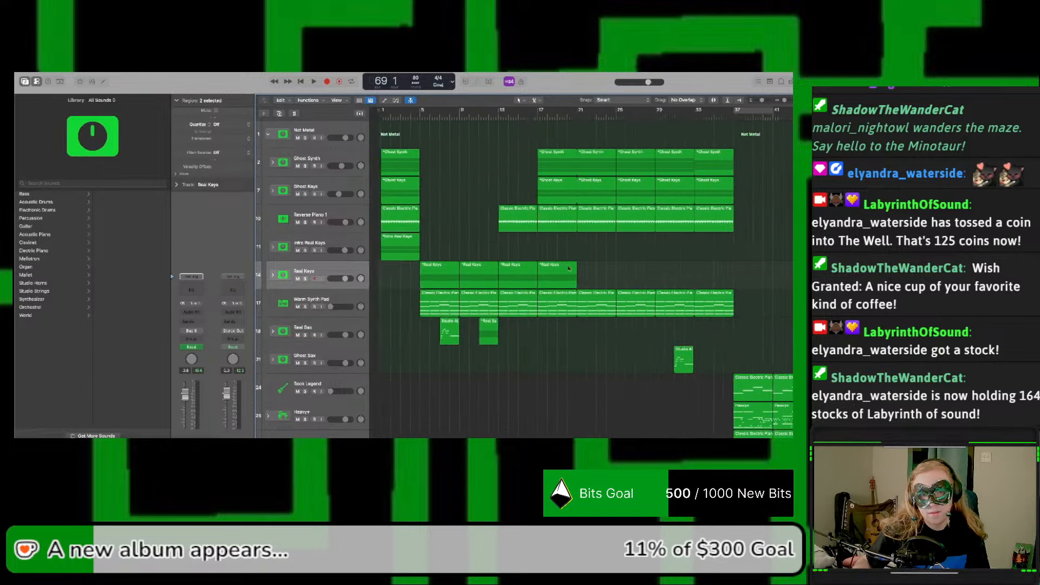
pyautogui.hscroll(12, 569, 267)
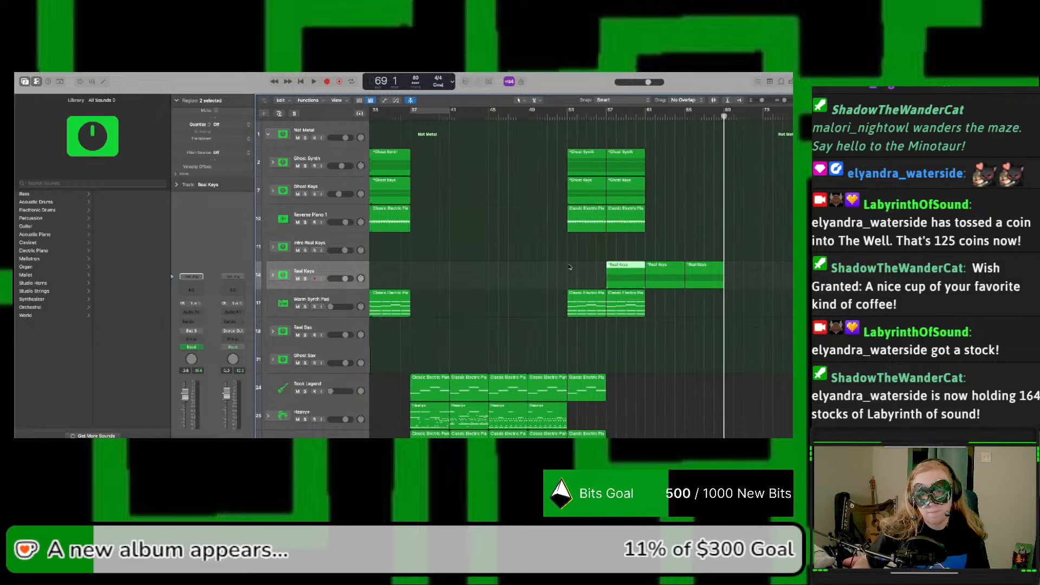
pyautogui.hscroll(-3, 571, 271)
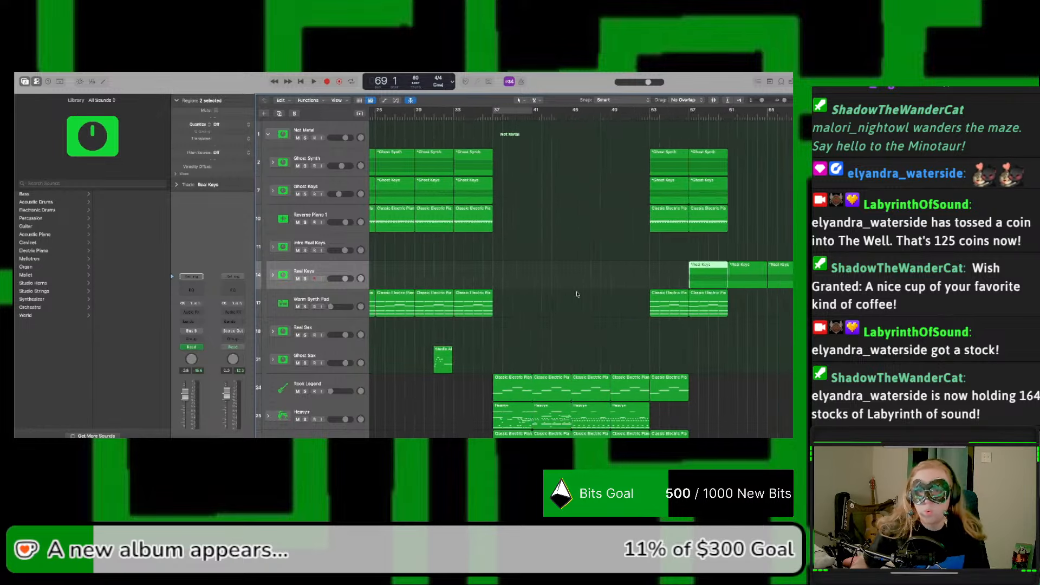
pyautogui.hscroll(3, 573, 280)
pyautogui.press('a')
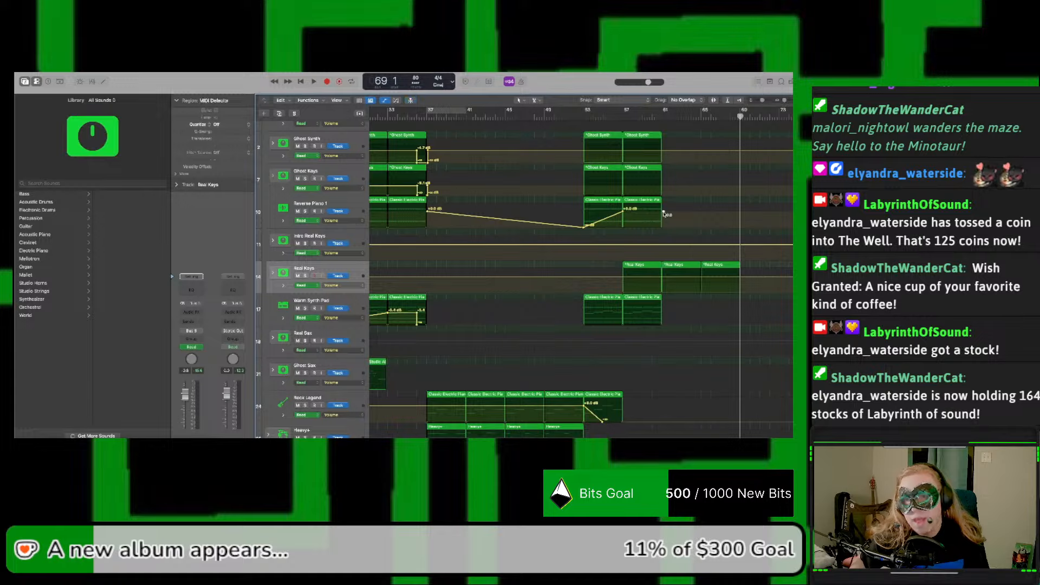
pyautogui.moveTo(663, 215); pyautogui.dragTo(664, 226)
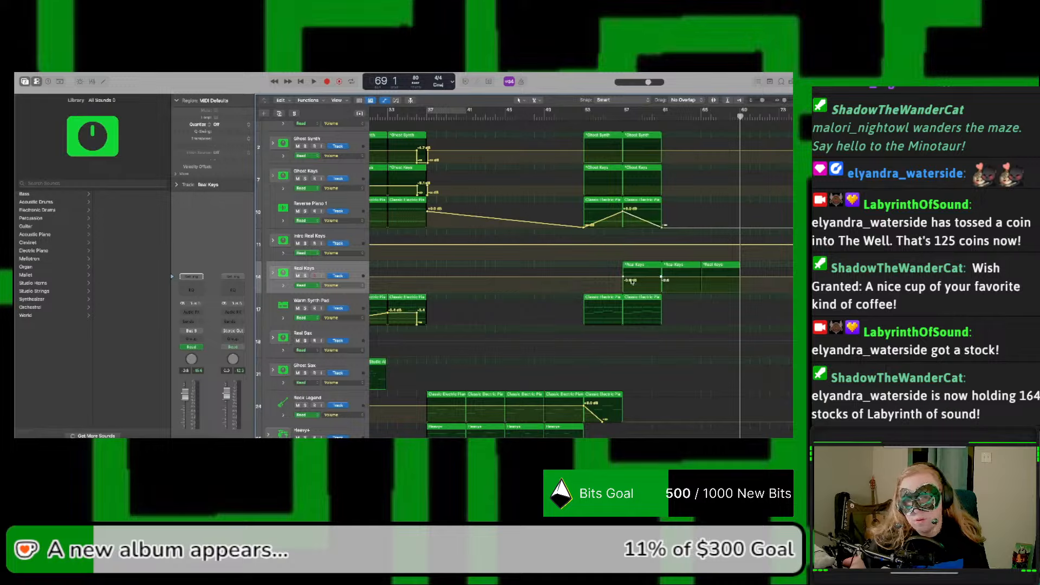
pyautogui.moveTo(624, 278); pyautogui.dragTo(623, 291)
# Step: Solo Reverse Piano 1 and audition it from bar 53, undoing the Real Keys volume drop at bar 57
pyautogui.click(579, 114)
pyautogui.press('space')
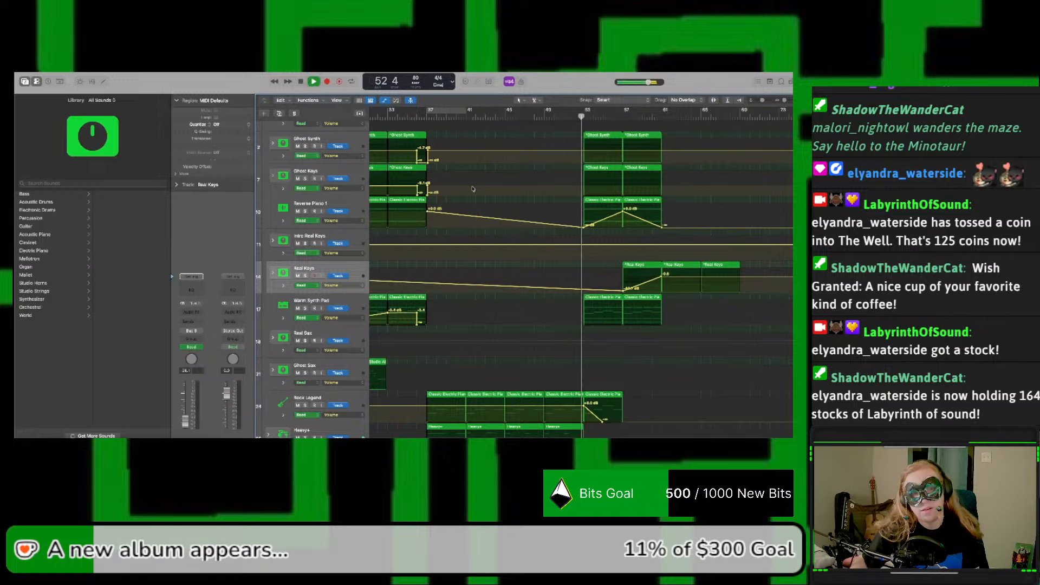
pyautogui.click(306, 211)
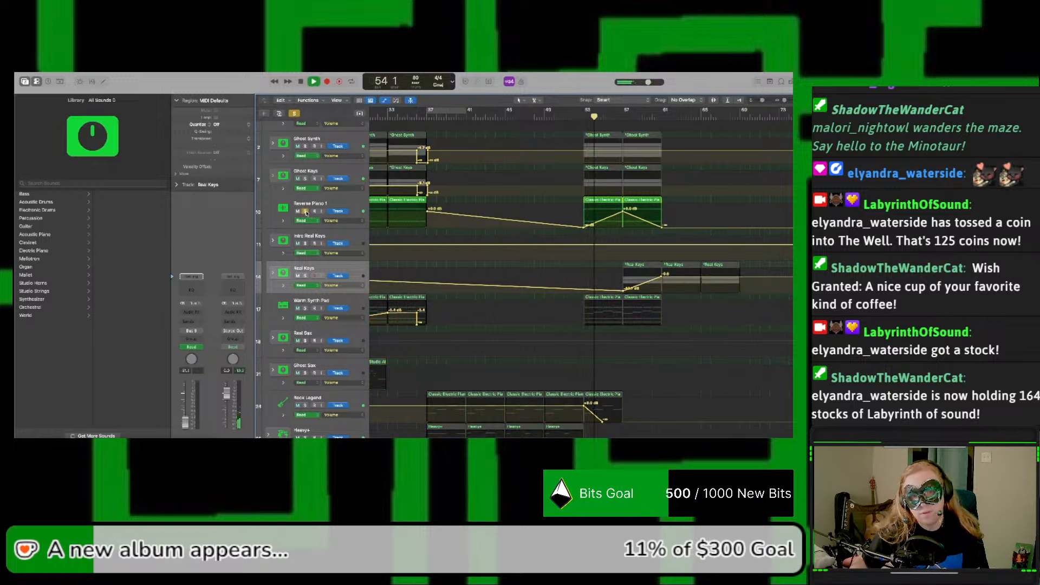
pyautogui.press('space')
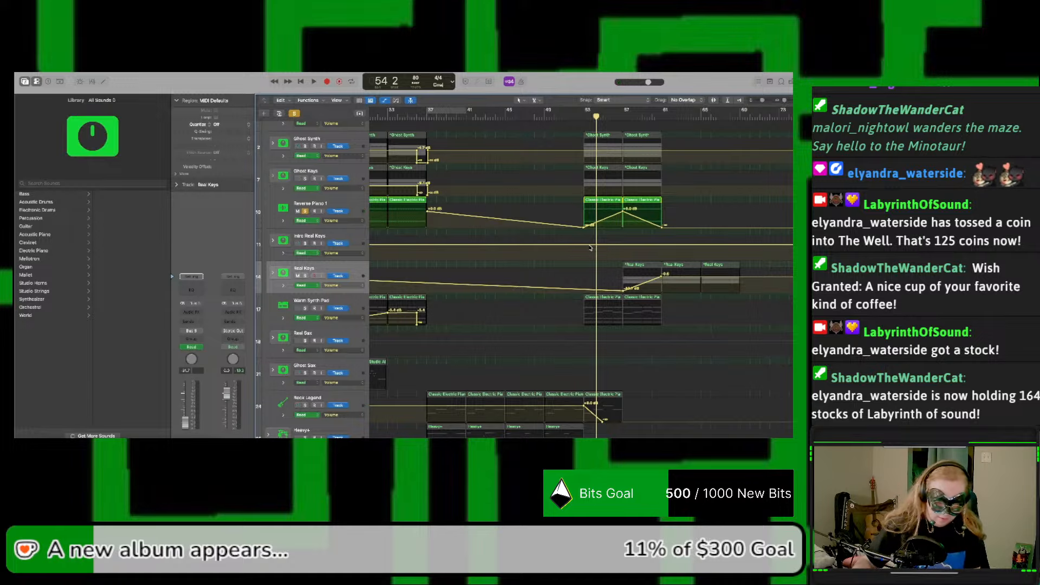
pyautogui.press('super+z')
pyautogui.press('space')
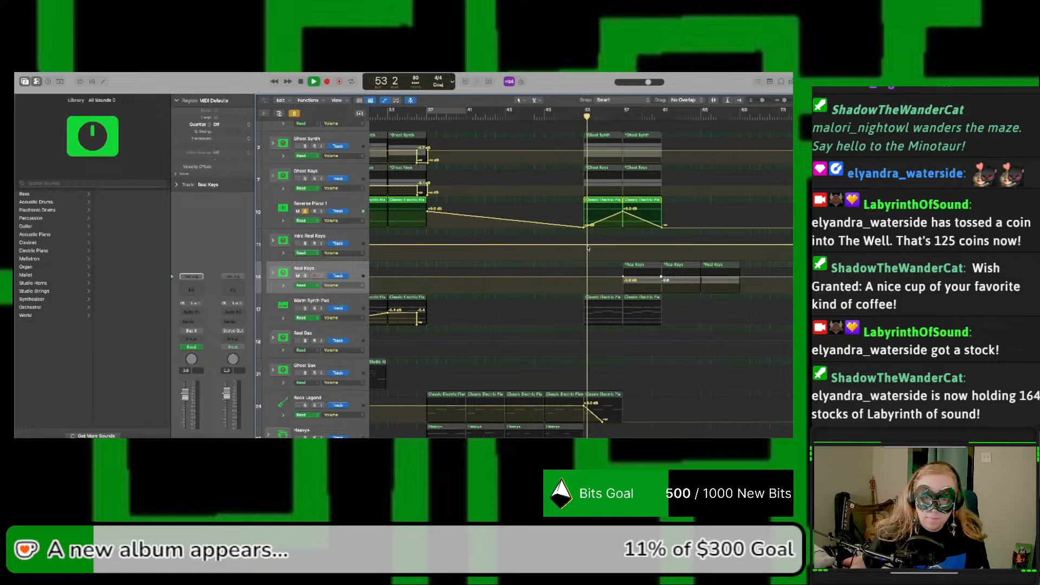
pyautogui.press('space')
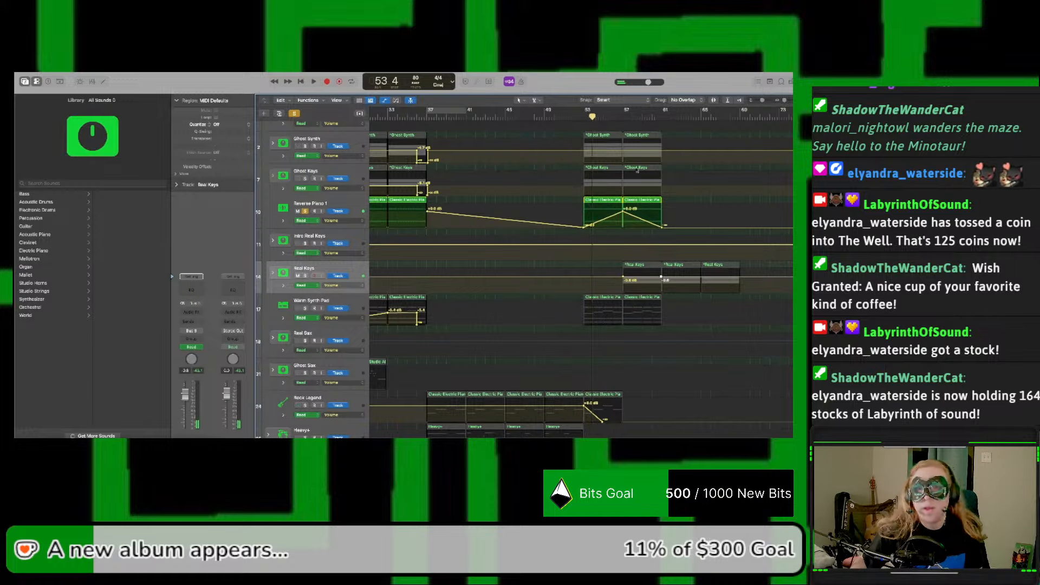
# Step: Add a lowered Real Keys volume point at bar 53 to create a fade-in up to bar 57
pyautogui.moveTo(586, 279); pyautogui.dragTo(583, 291)
pyautogui.click(584, 281)
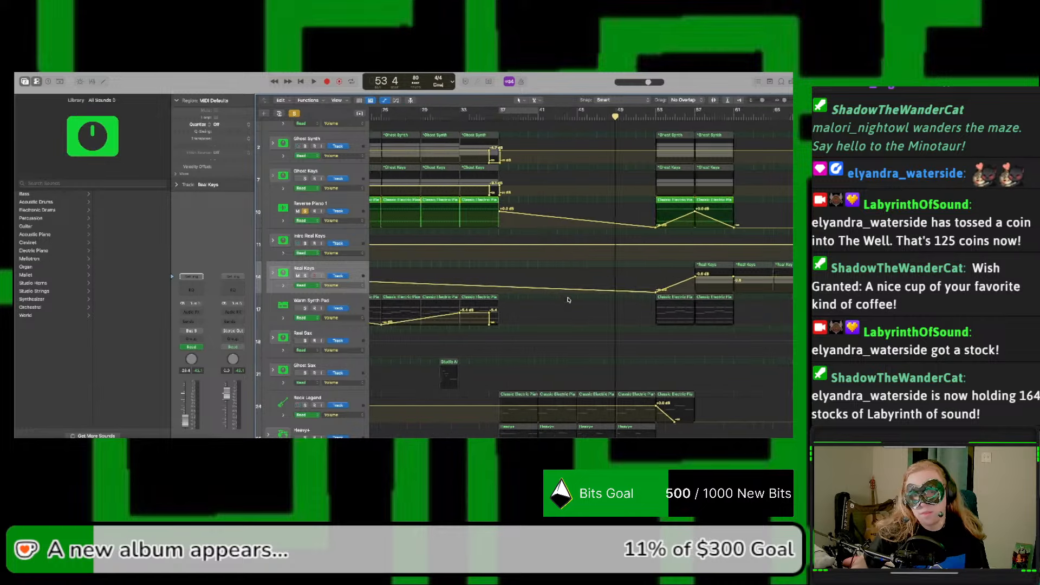
pyautogui.hscroll(-10, 568, 300)
pyautogui.hscroll(4, 602, 275)
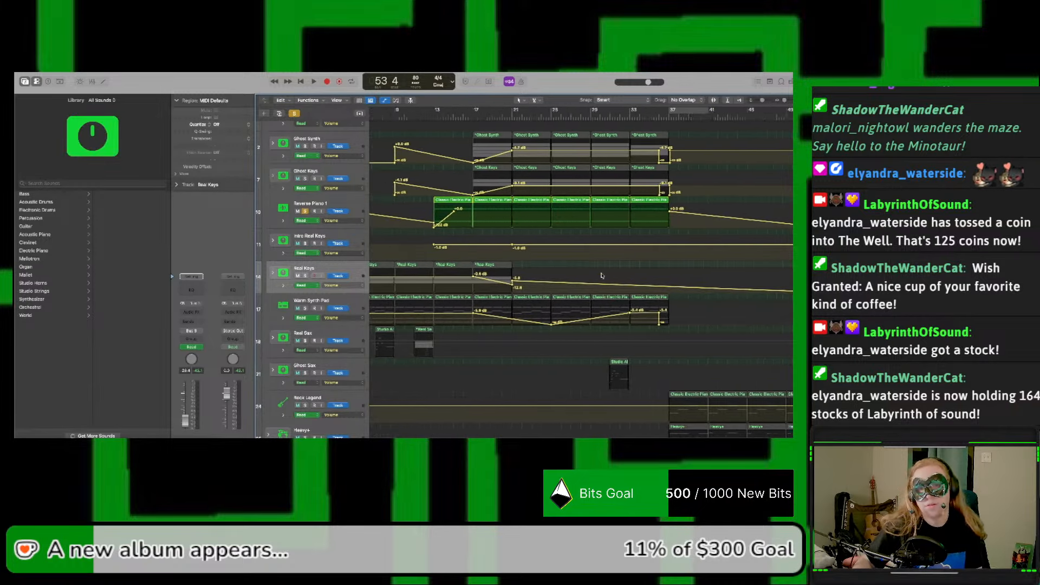
pyautogui.hscroll(3, 570, 271)
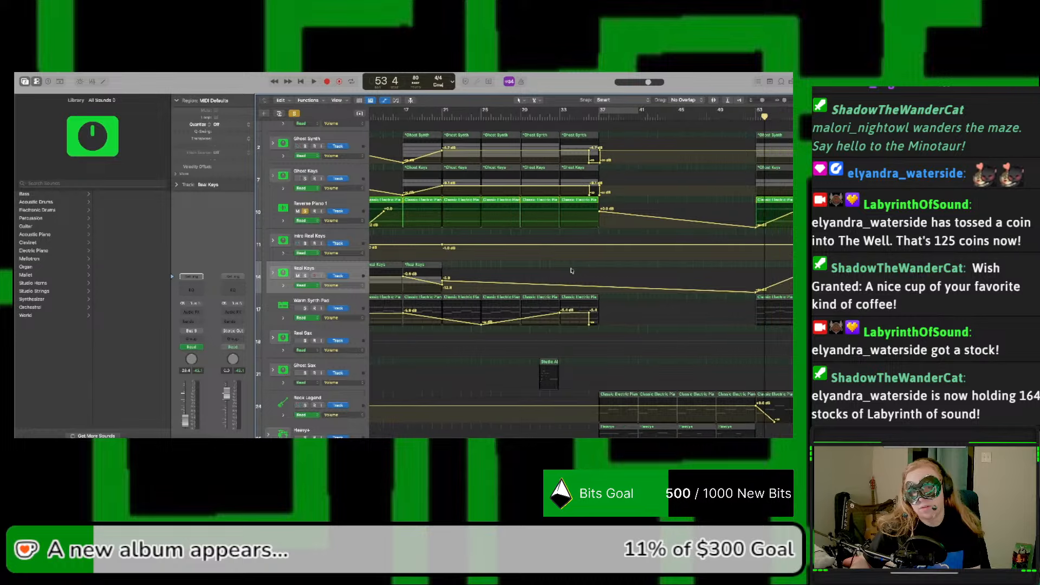
pyautogui.hscroll(3, 573, 270)
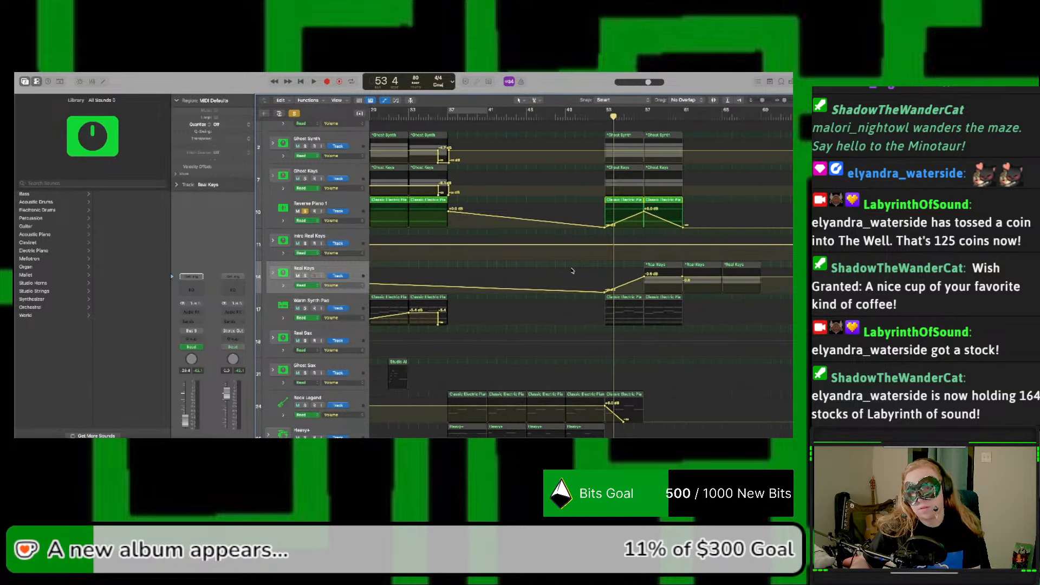
# Step: Audition the soloed Reverse Piano 1 fade-in from bar 53 through bar 57
pyautogui.press('space')
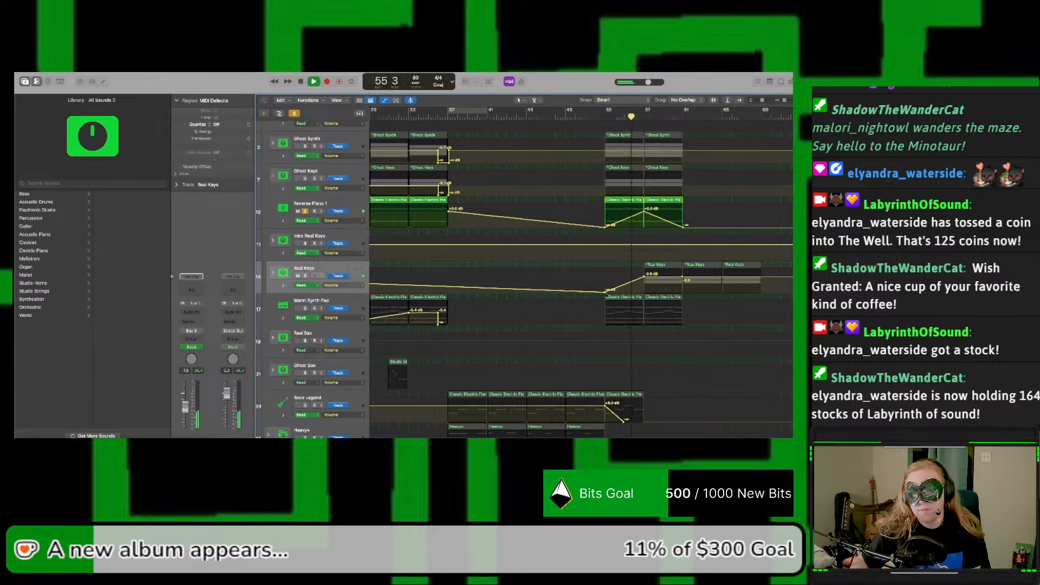
pyautogui.click(614, 295)
pyautogui.moveTo(614, 296); pyautogui.dragTo(609, 292)
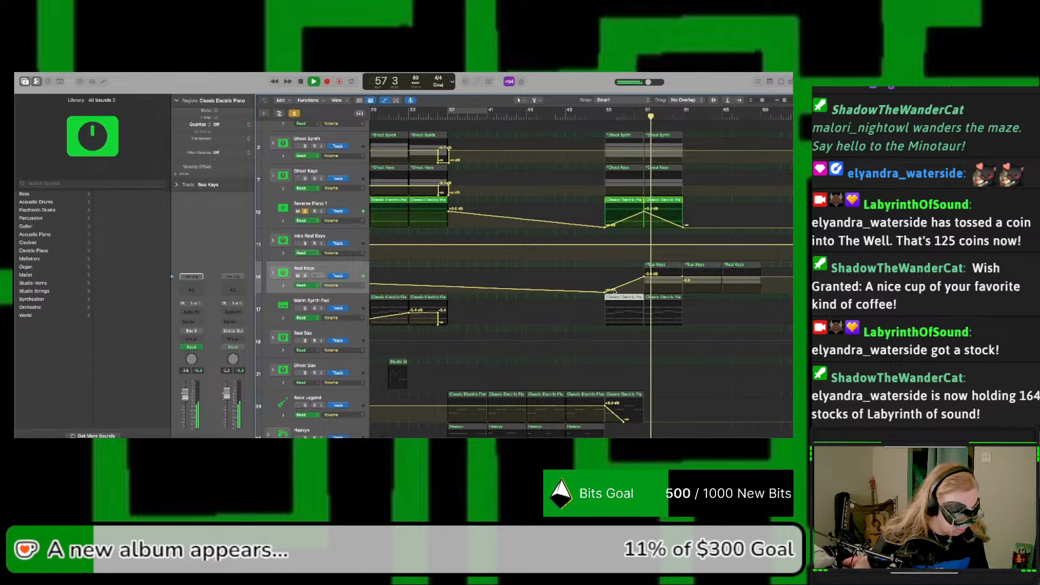
pyautogui.press('space')
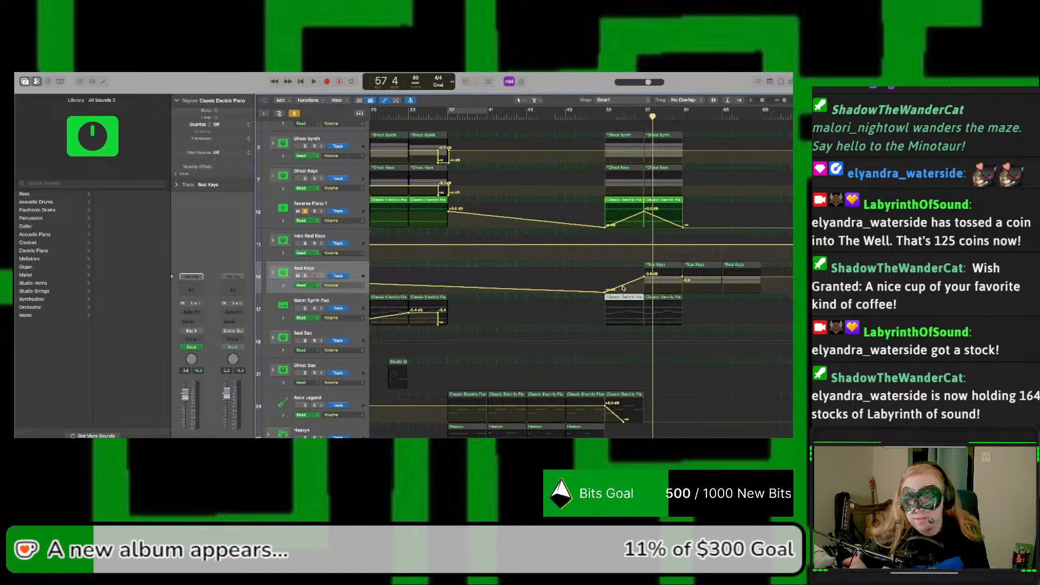
# Step: Shift the Real Keys fade-in to bars 57 to 61 and raise its volume point at bar 53 to +0.1 dB
pyautogui.moveTo(605, 293); pyautogui.dragTo(683, 276)
pyautogui.press('space')
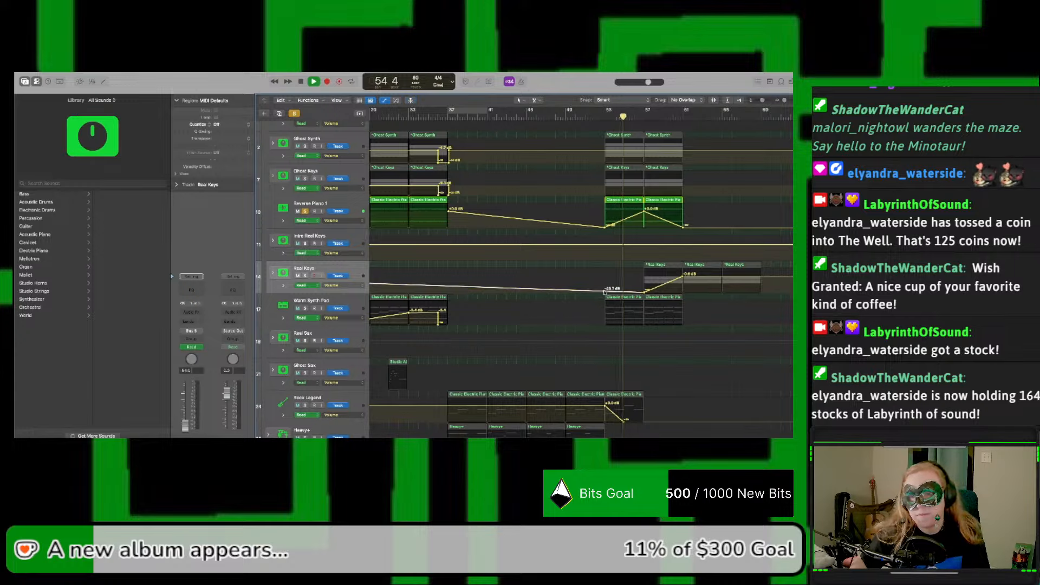
pyautogui.moveTo(604, 291); pyautogui.dragTo(604, 277)
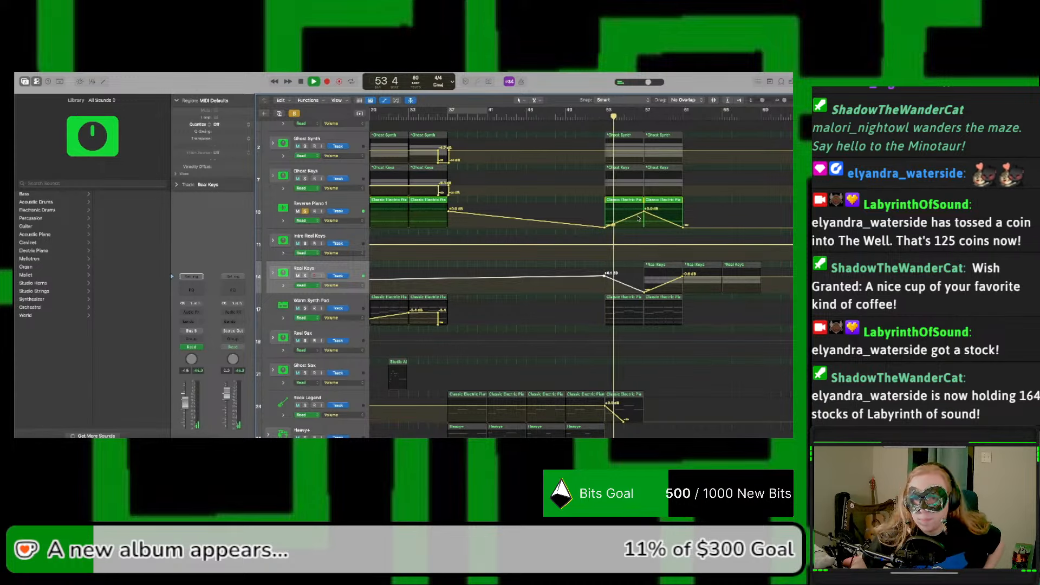
# Step: Raise the Reverse Piano 1 volume peak at bar 57 and solo Real Keys to audition it alongside
pyautogui.moveTo(645, 215); pyautogui.dragTo(644, 206)
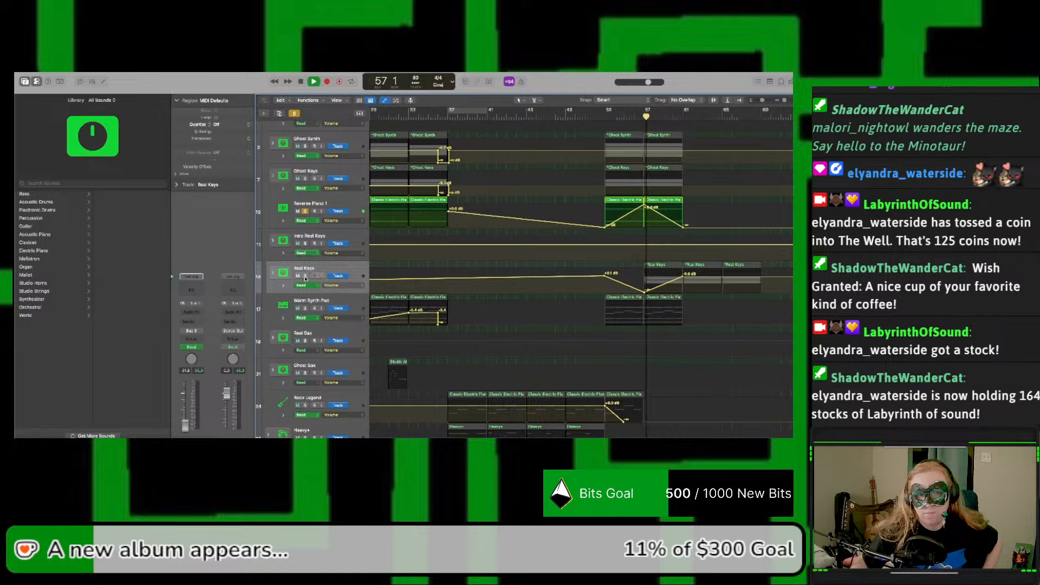
pyautogui.click(306, 277)
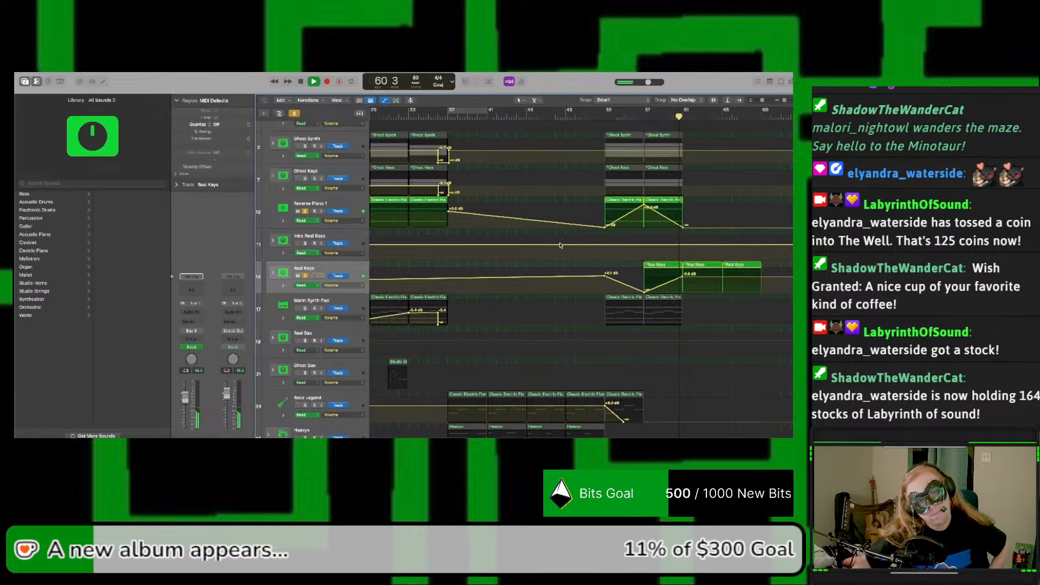
pyautogui.click(270, 273)
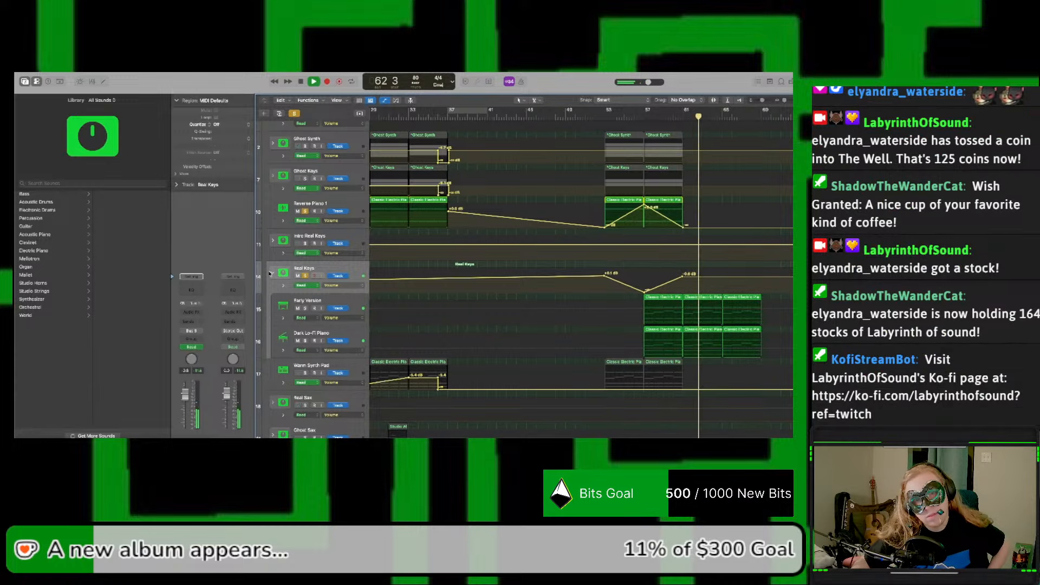
pyautogui.click(270, 273)
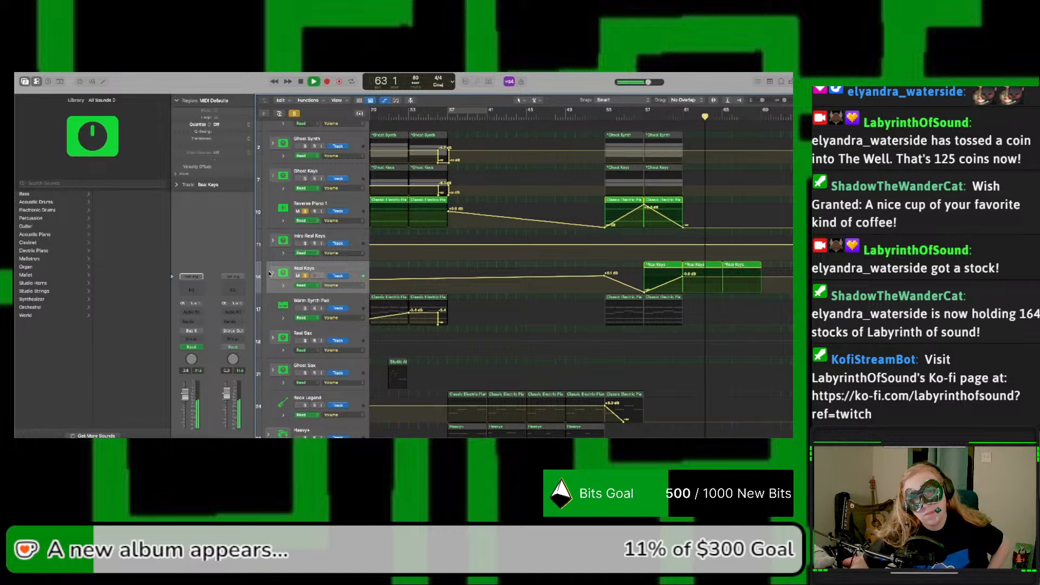
# Step: Replay from bar 53, try a higher Real Keys volume at bar 57, and lower the Reverse Piano 1 peak there slightly
pyautogui.click(603, 115)
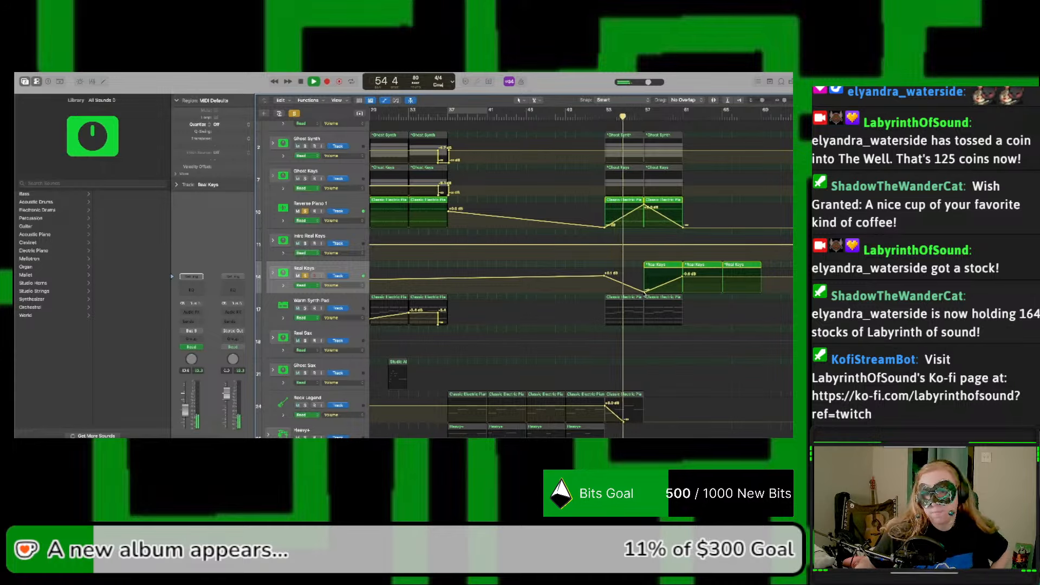
pyautogui.moveTo(645, 292); pyautogui.dragTo(645, 277)
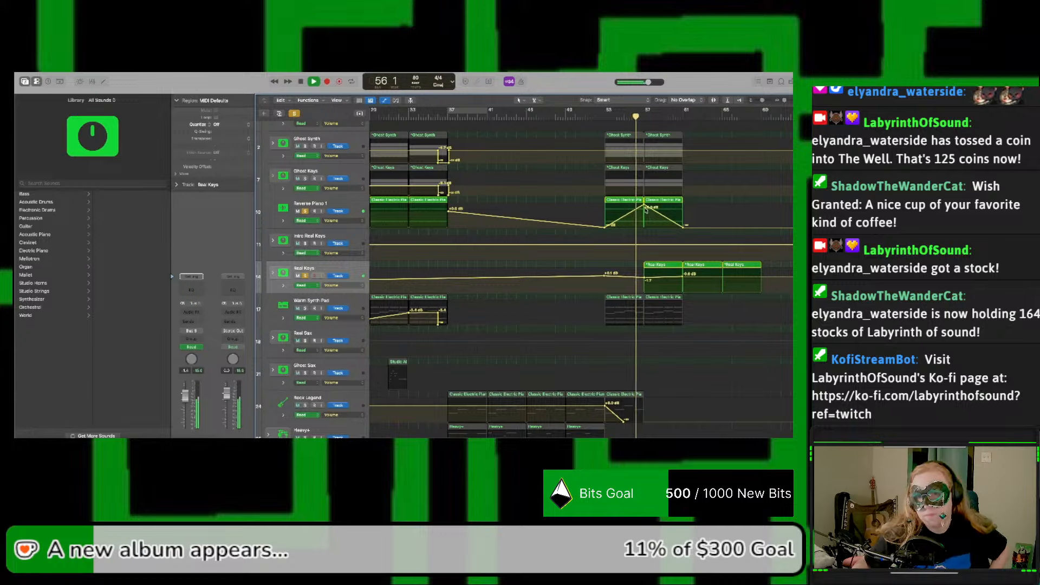
pyautogui.moveTo(644, 206); pyautogui.dragTo(644, 211)
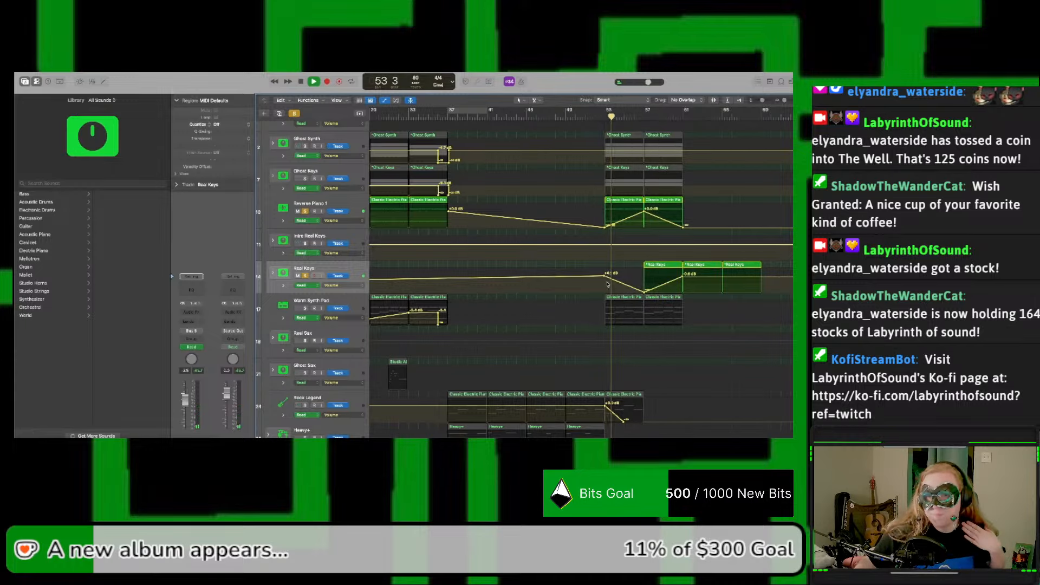
# Step: Move the Real Keys volume point from bar 53 to bar 55 and slightly raise the low point at bar 57 where the fade-in starts
pyautogui.moveTo(606, 278); pyautogui.dragTo(628, 277)
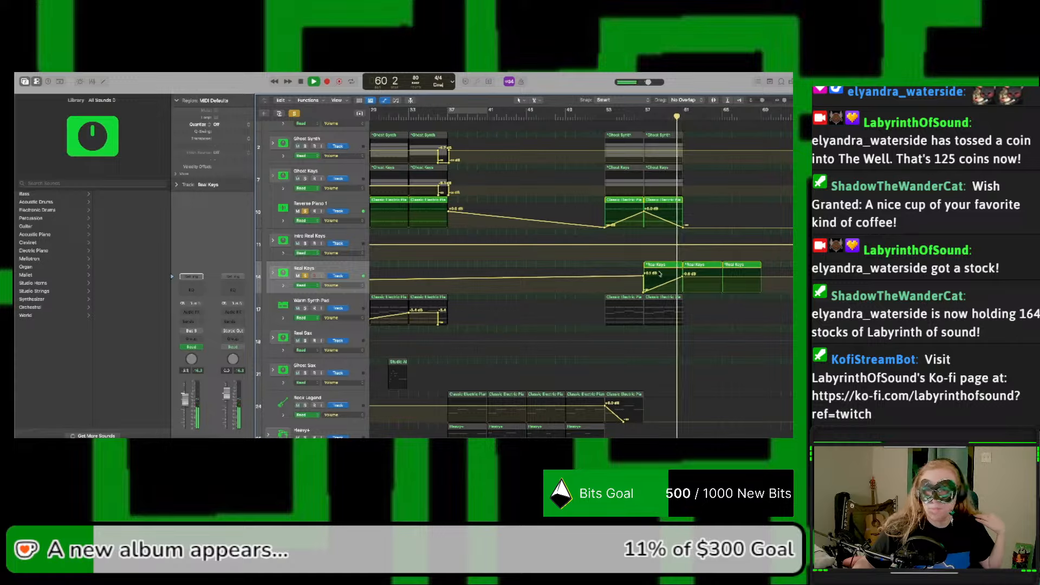
pyautogui.moveTo(643, 278); pyautogui.dragTo(623, 276)
pyautogui.click(611, 119)
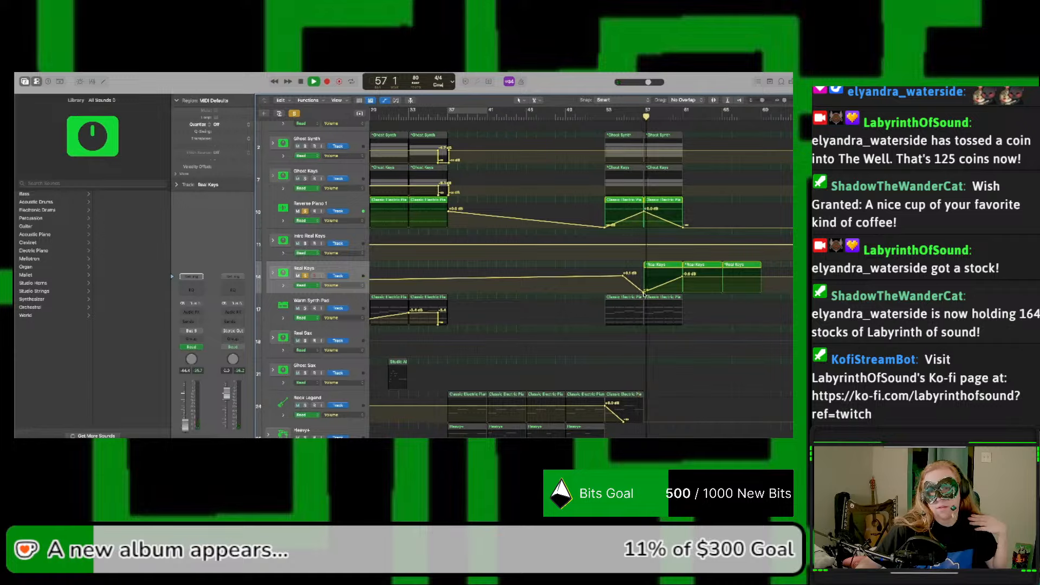
pyautogui.moveTo(643, 292); pyautogui.dragTo(644, 288)
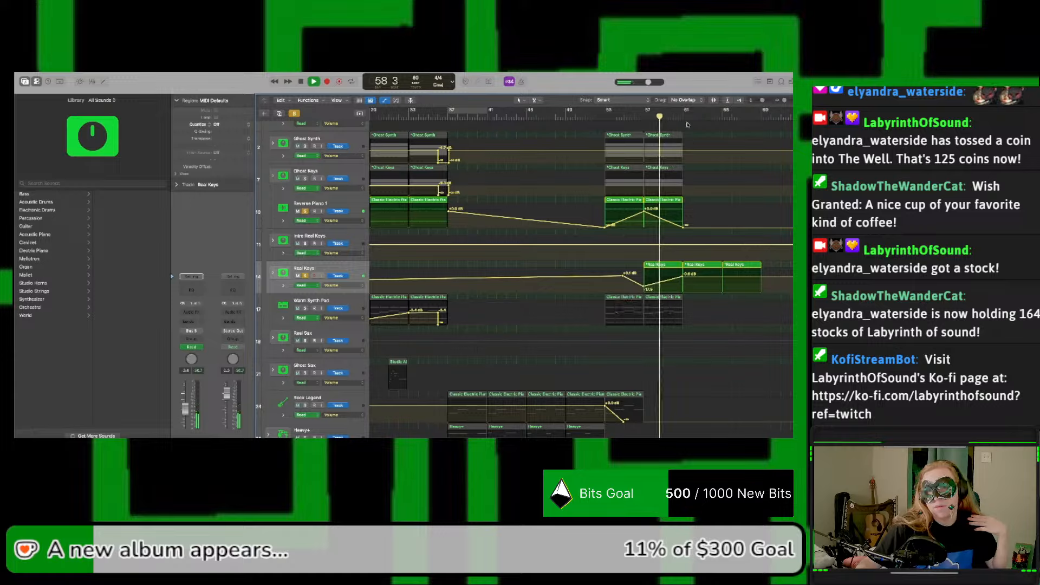
# Step: Replay the crossfade from bars 57 and 53, and look over the earlier arrangement for matching key parts
pyautogui.click(642, 117)
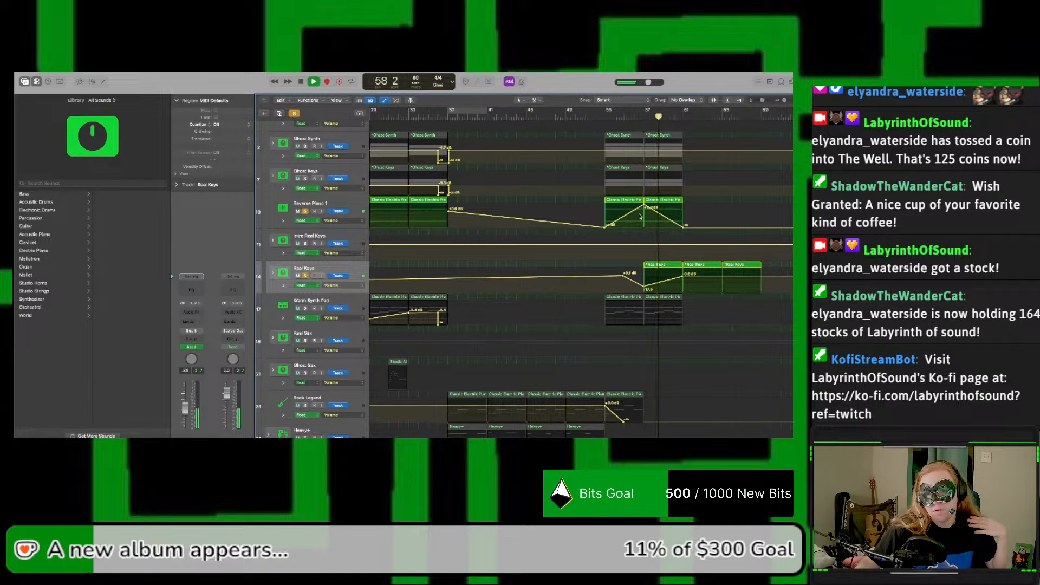
pyautogui.click(607, 116)
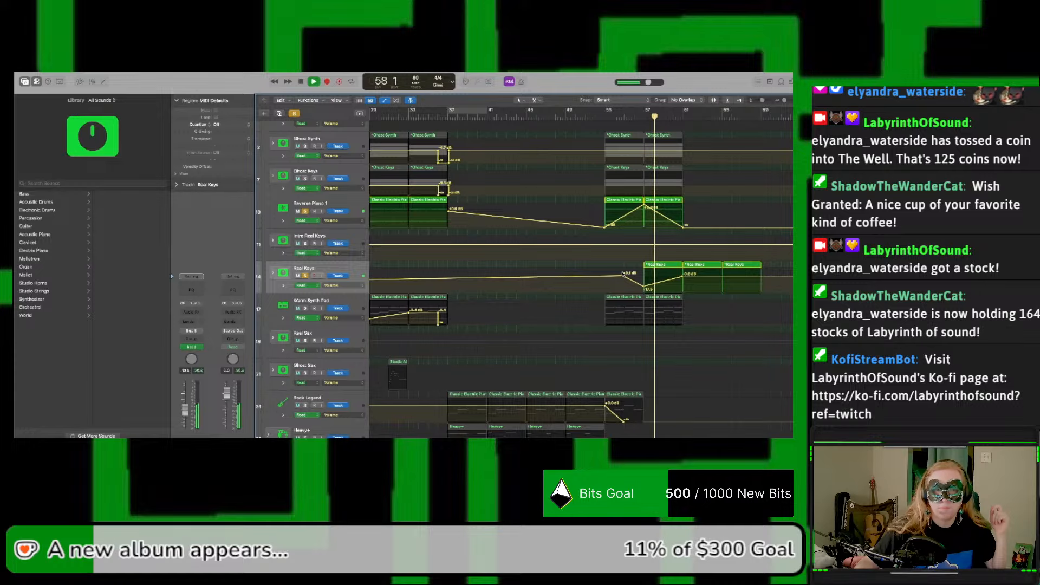
pyautogui.hscroll(-2, 606, 260)
pyautogui.scroll(2, 606, 258)
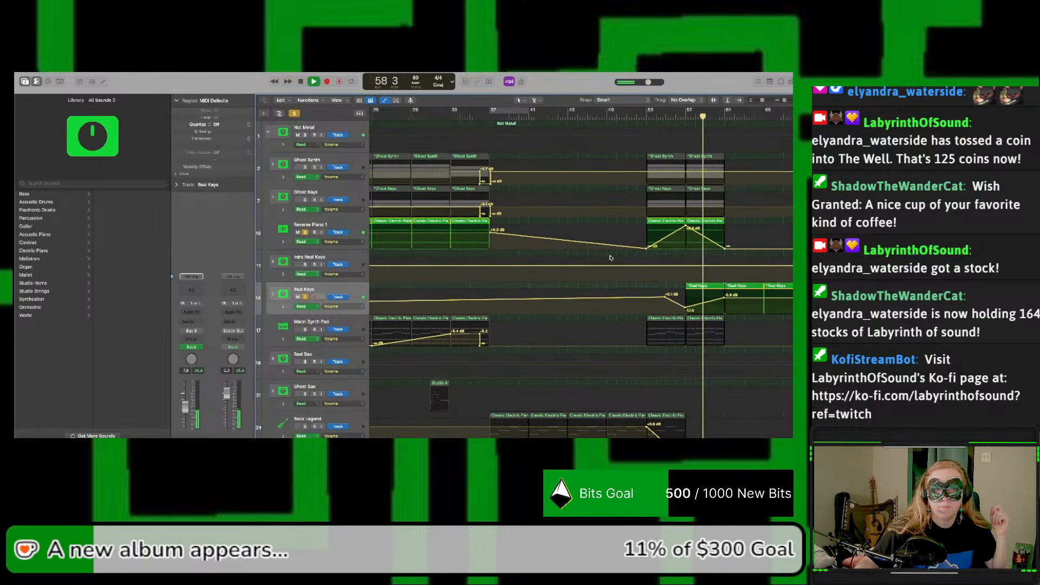
pyautogui.scroll(-1, 610, 258)
pyautogui.hscroll(-1, 611, 258)
pyautogui.scroll(-1, 610, 258)
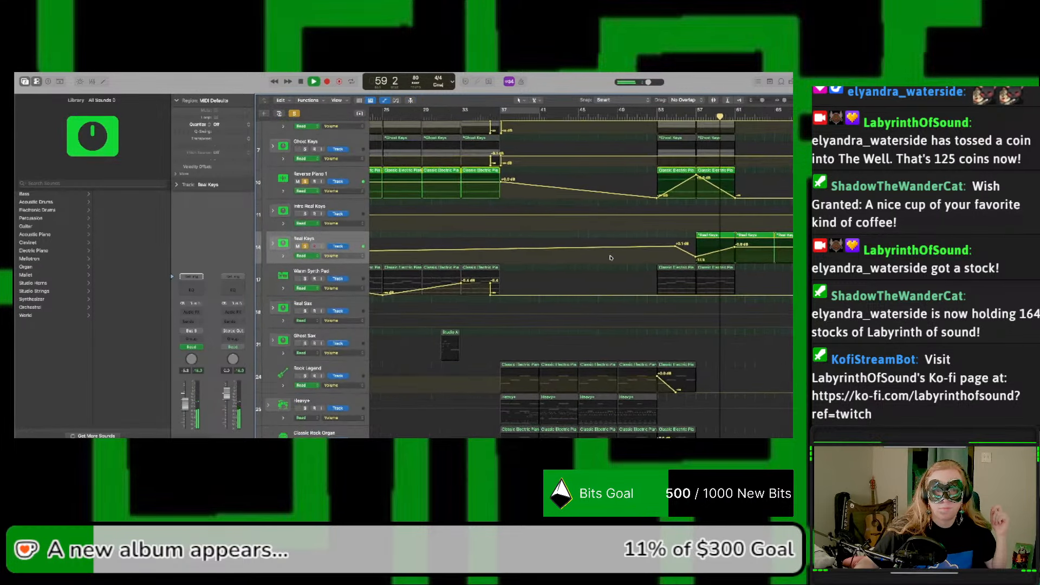
pyautogui.hscroll(-2, 612, 258)
pyautogui.scroll(-2, 611, 258)
pyautogui.hscroll(-4, 612, 258)
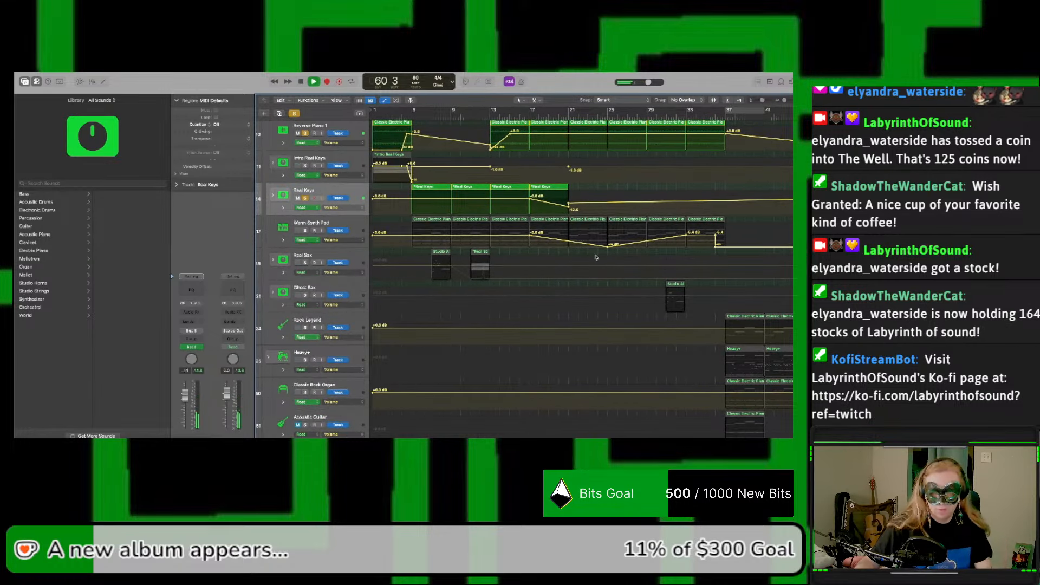
pyautogui.hscroll(7, 596, 258)
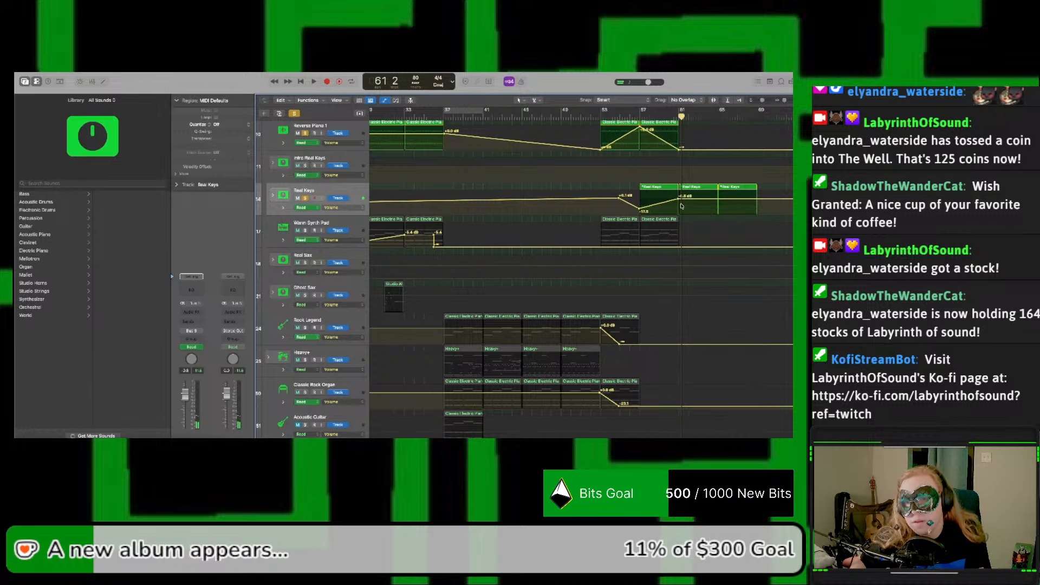
# Step: Hide automation, unfold and solo the Intro Real Keys stack, and select its two regions at bar 1
pyautogui.press('a')
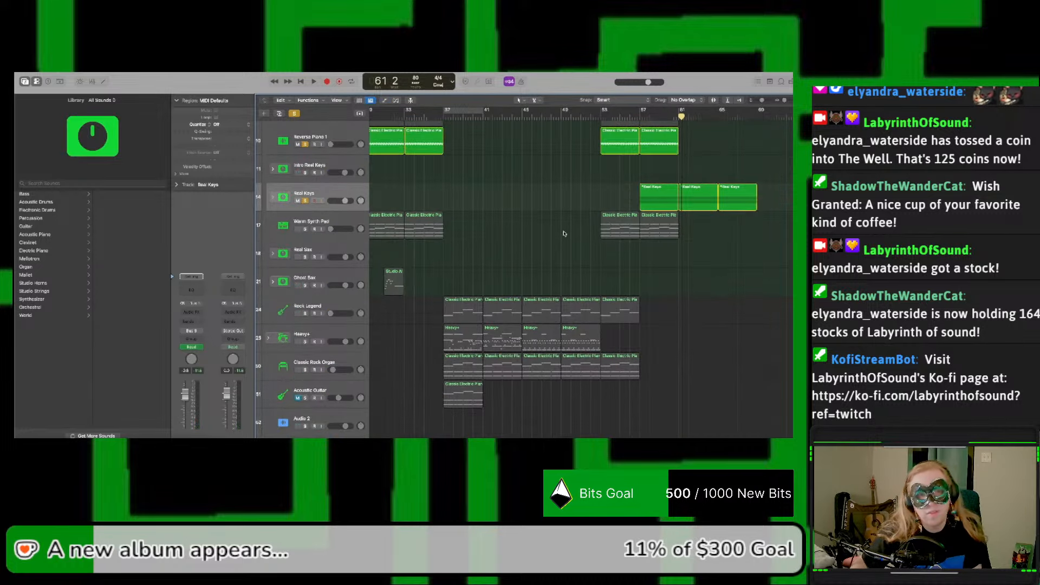
pyautogui.hscroll(-7, 480, 236)
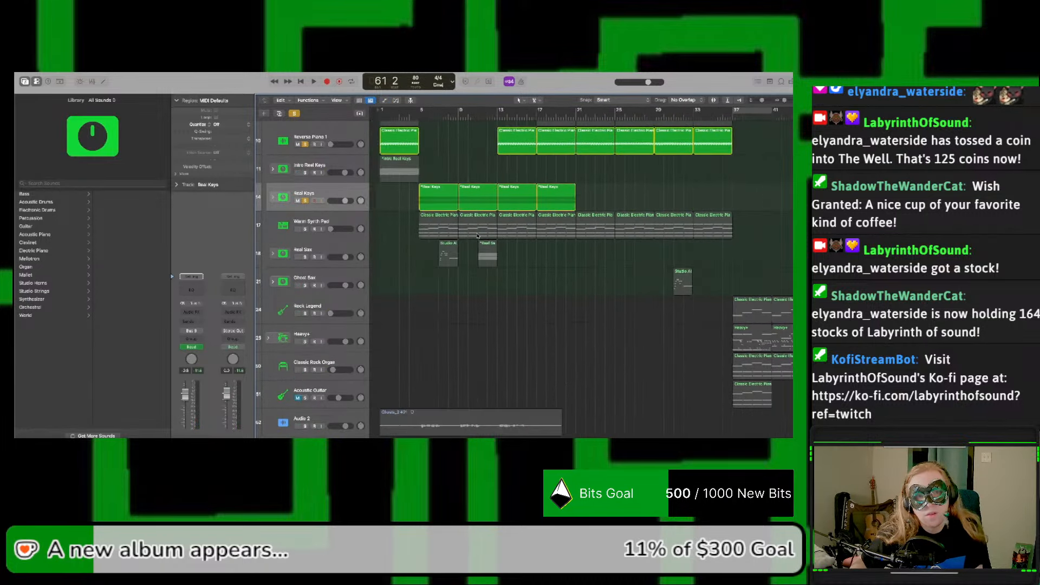
pyautogui.click(273, 169)
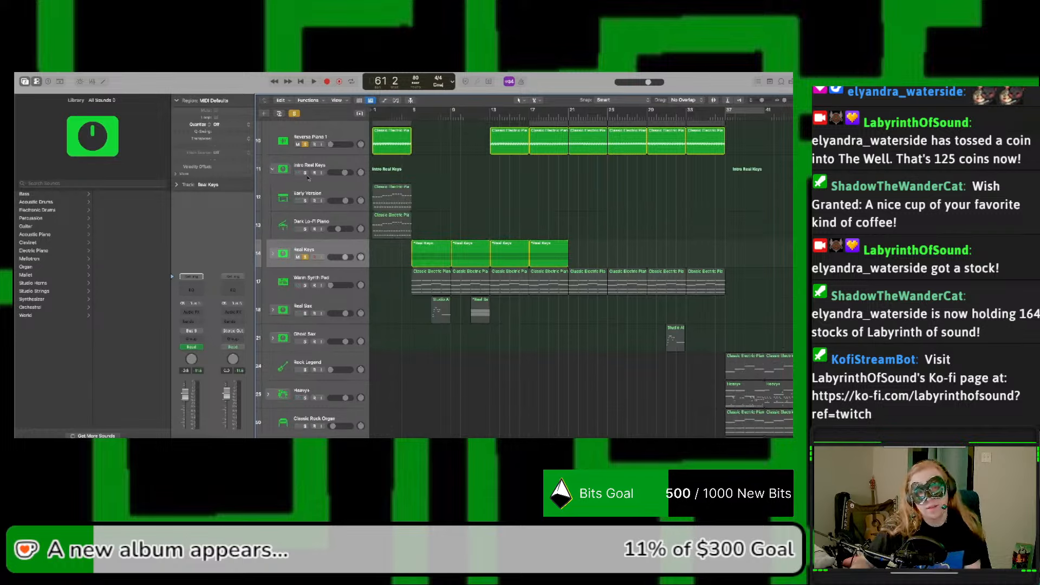
pyautogui.click(306, 172)
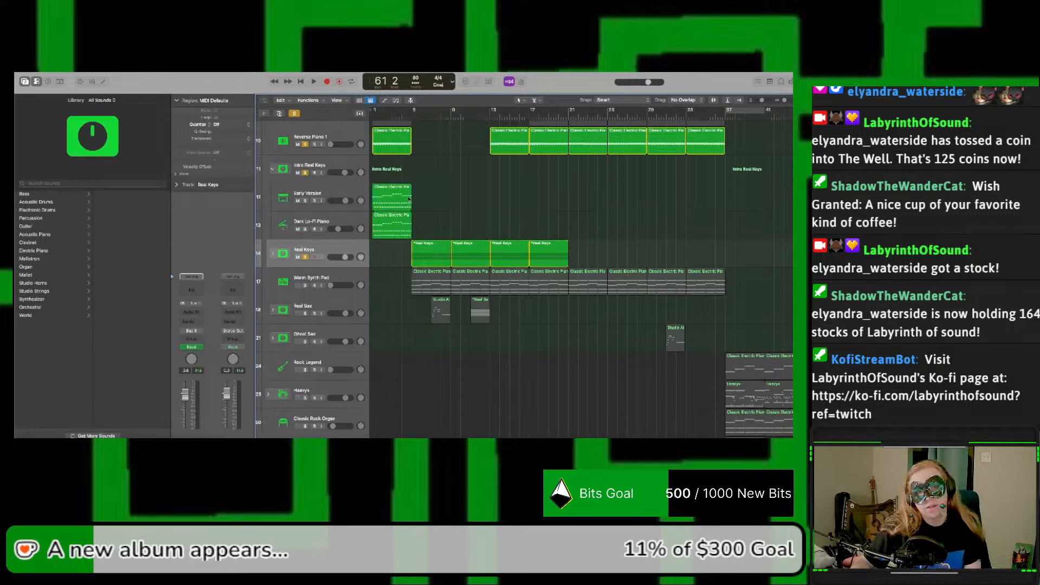
pyautogui.moveTo(422, 198); pyautogui.dragTo(389, 221)
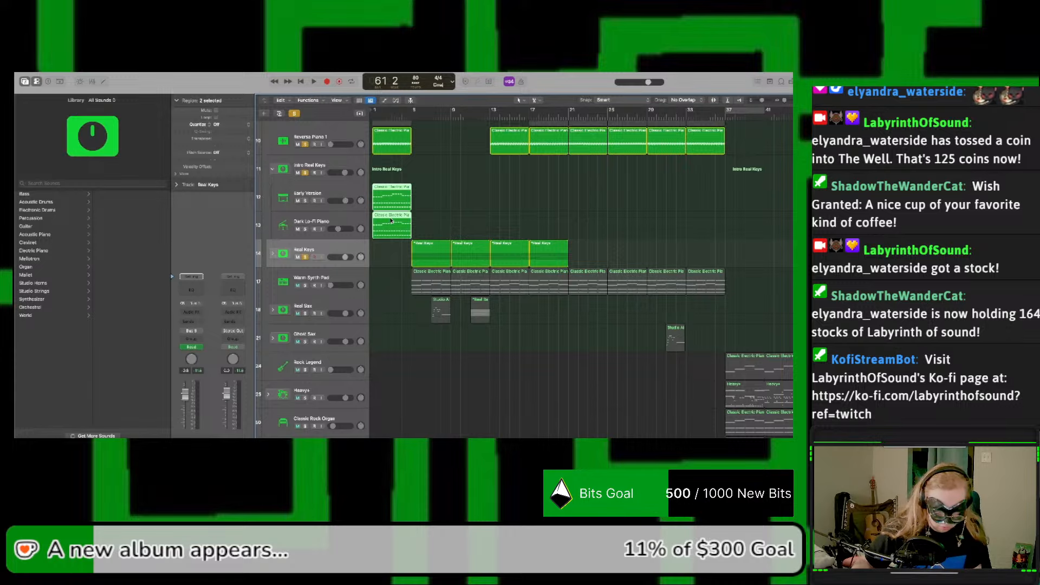
pyautogui.hscroll(10, 563, 192)
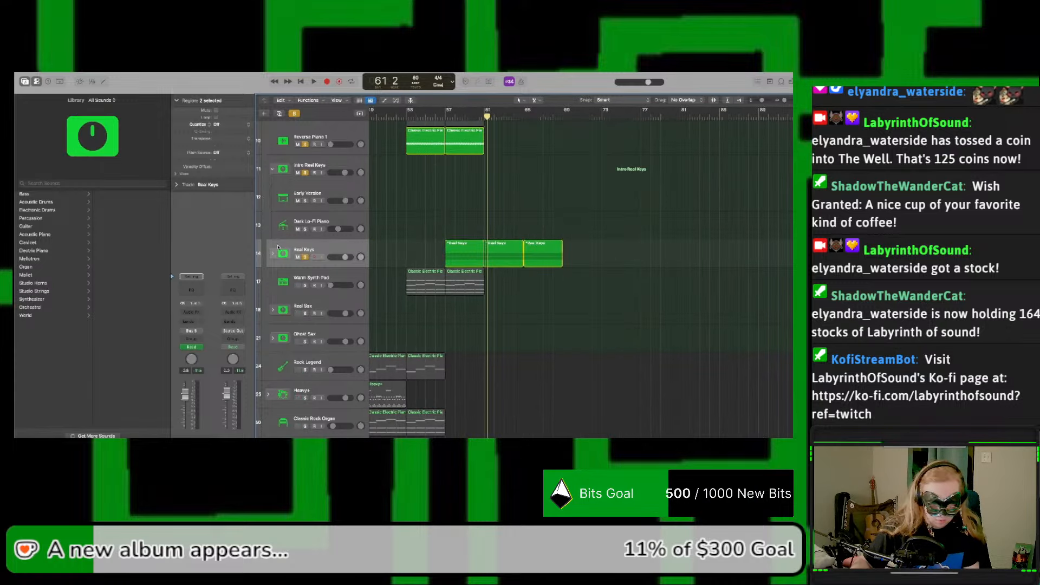
# Step: Show automation, unfold the Real Keys stack, and copy its volume points between bars 55 and 61 onto its Early Version subtrack
pyautogui.press('a')
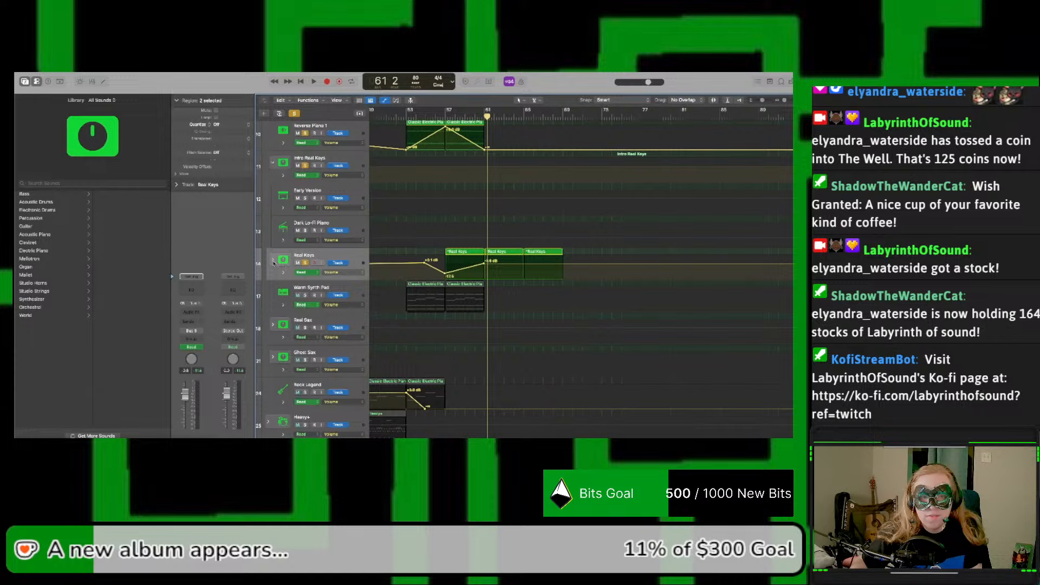
pyautogui.click(273, 263)
pyautogui.moveTo(411, 256); pyautogui.dragTo(490, 275)
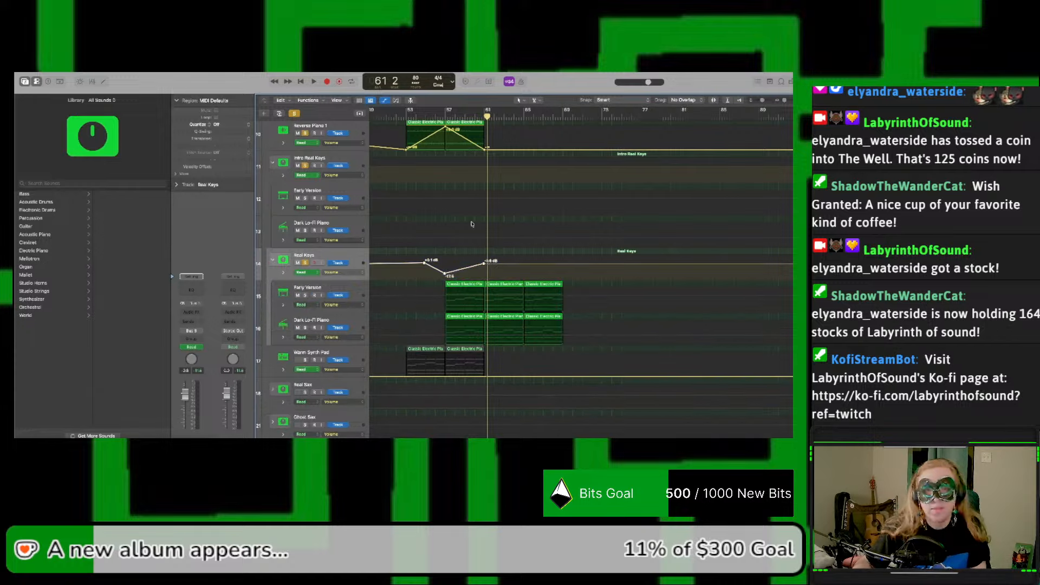
pyautogui.click(419, 300)
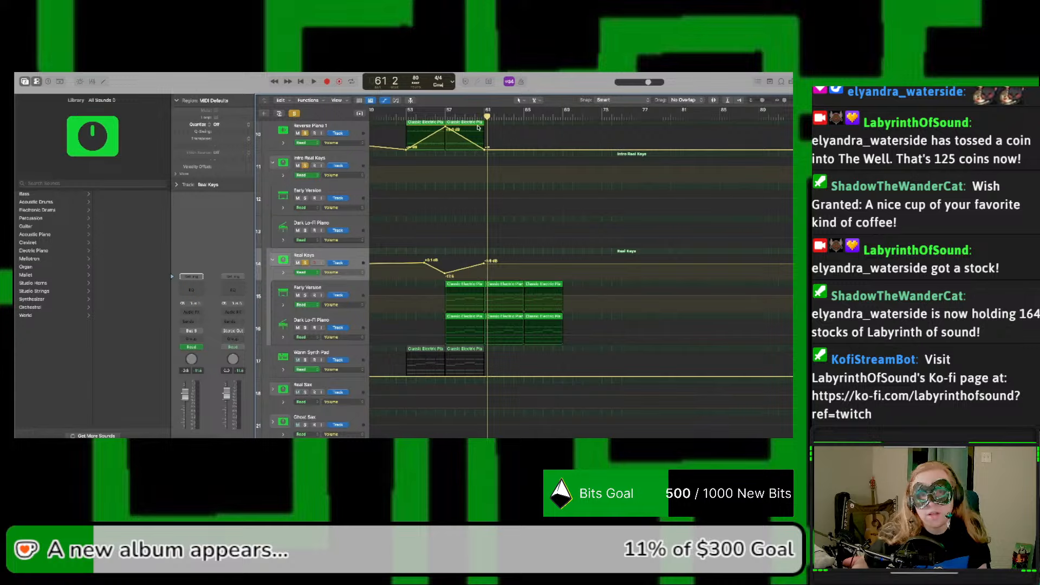
pyautogui.moveTo(487, 132); pyautogui.dragTo(423, 132)
pyautogui.click(345, 287)
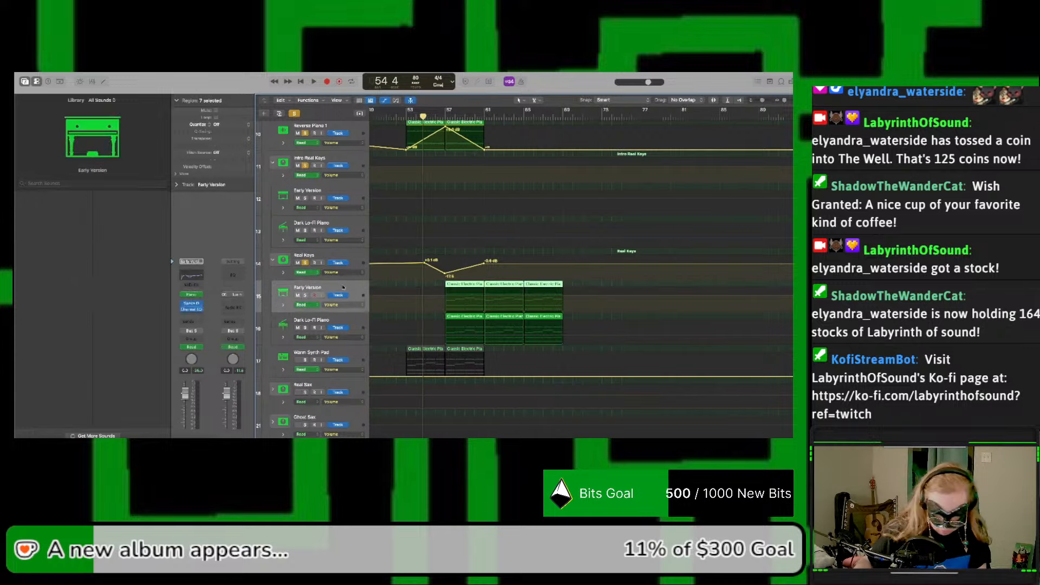
pyautogui.press('super+v')
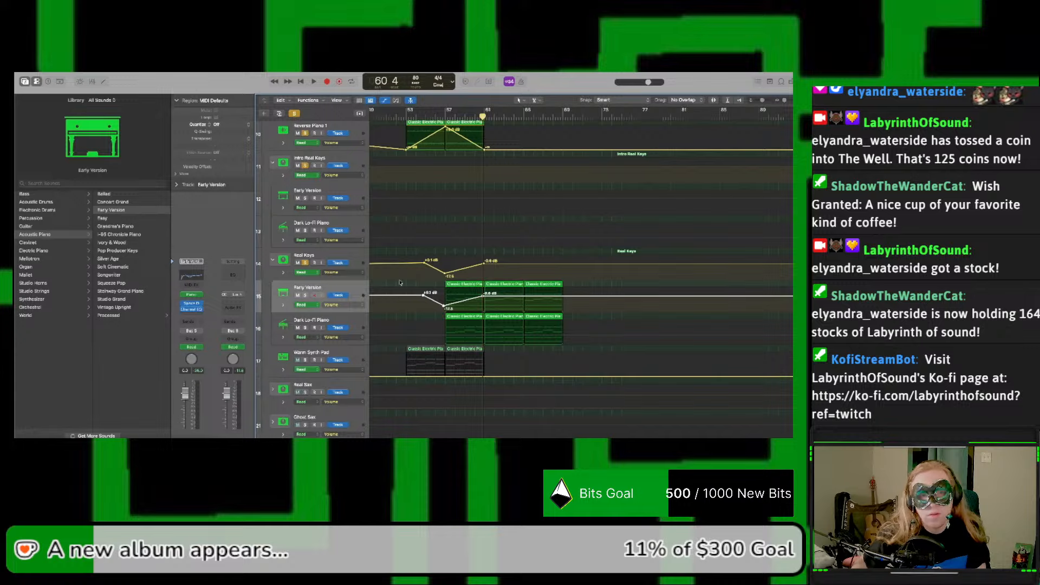
# Step: Paste the same volume fade onto the Real Keys stack's Dark Lo-Fi Piano subtrack and delete the original points from the stack itself
pyautogui.moveTo(445, 115); pyautogui.dragTo(420, 116)
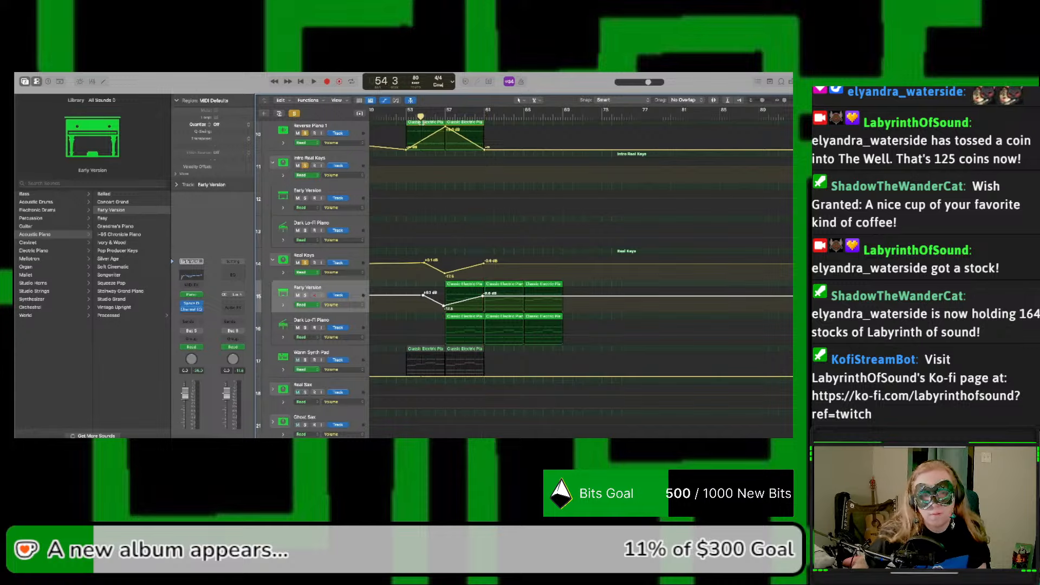
pyautogui.click(365, 317)
pyautogui.press('super+v')
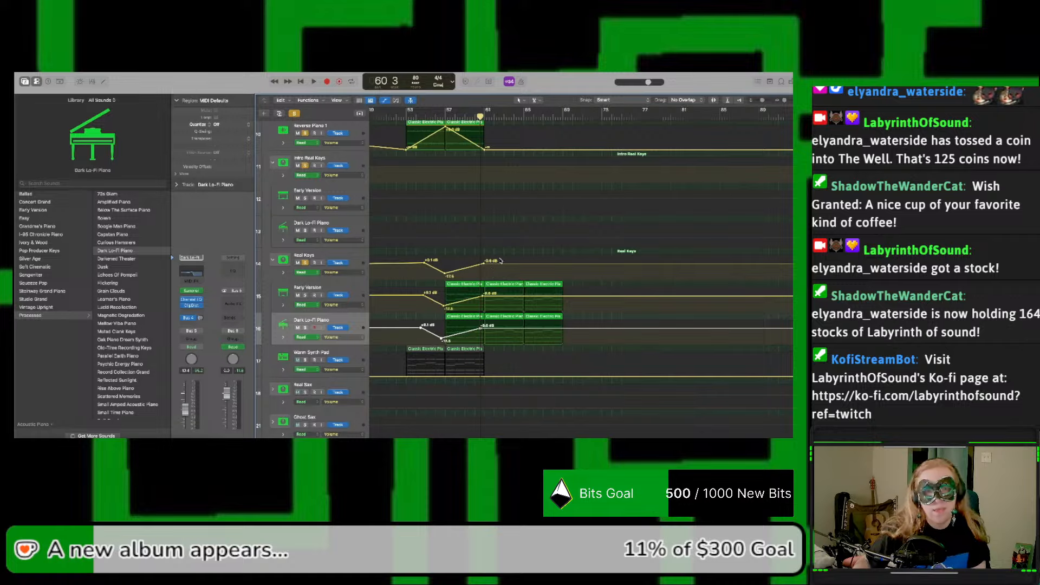
pyautogui.moveTo(500, 261); pyautogui.dragTo(410, 260)
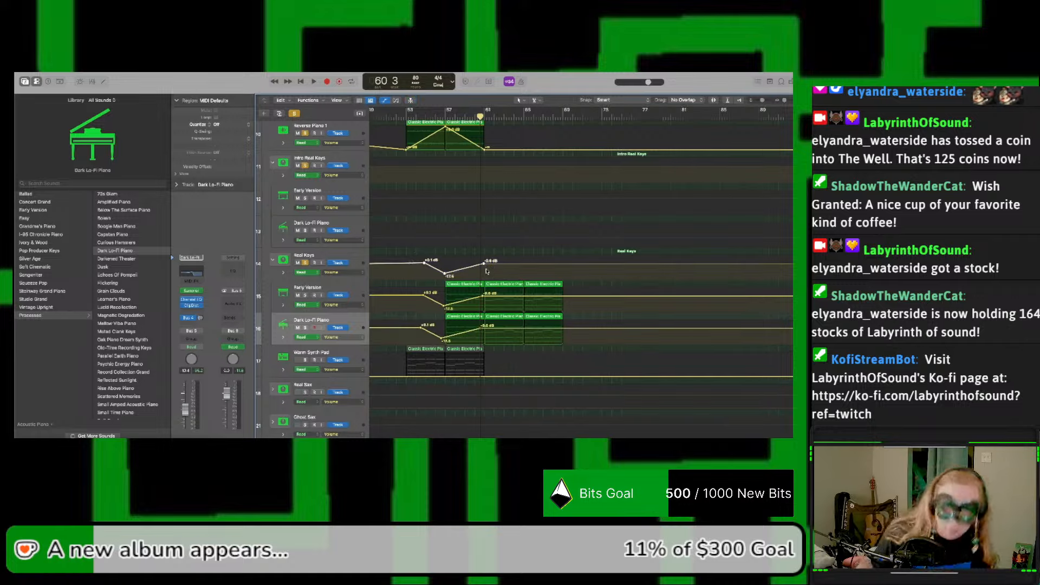
pyautogui.press('Delete')
# Step: Play from bar 53 and slightly lower the Reverse Piano 1 volume peak at bar 57
pyautogui.click(407, 119)
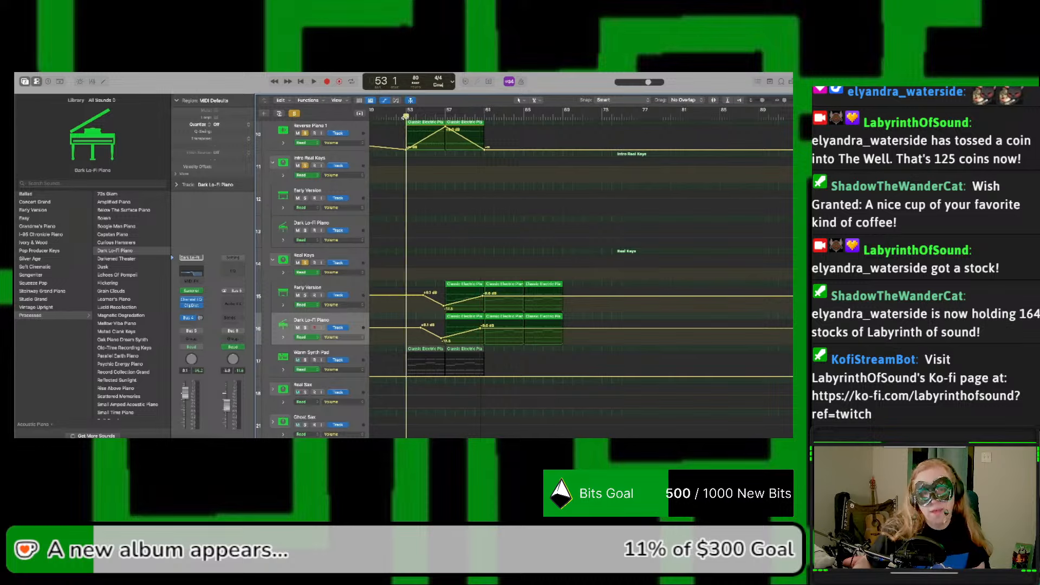
pyautogui.press('space')
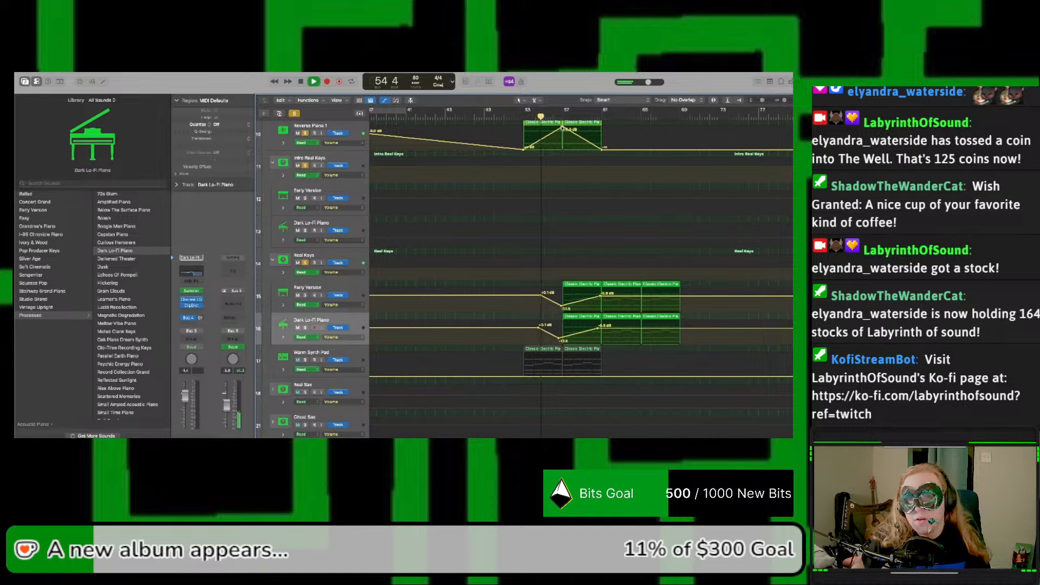
pyautogui.moveTo(562, 128); pyautogui.dragTo(564, 133)
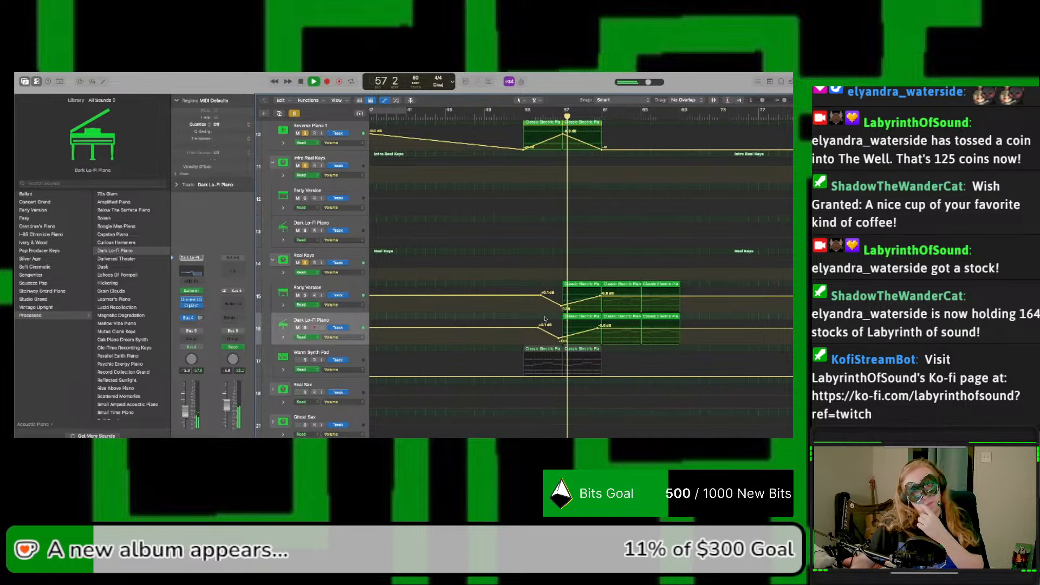
pyautogui.hscroll(4, 544, 319)
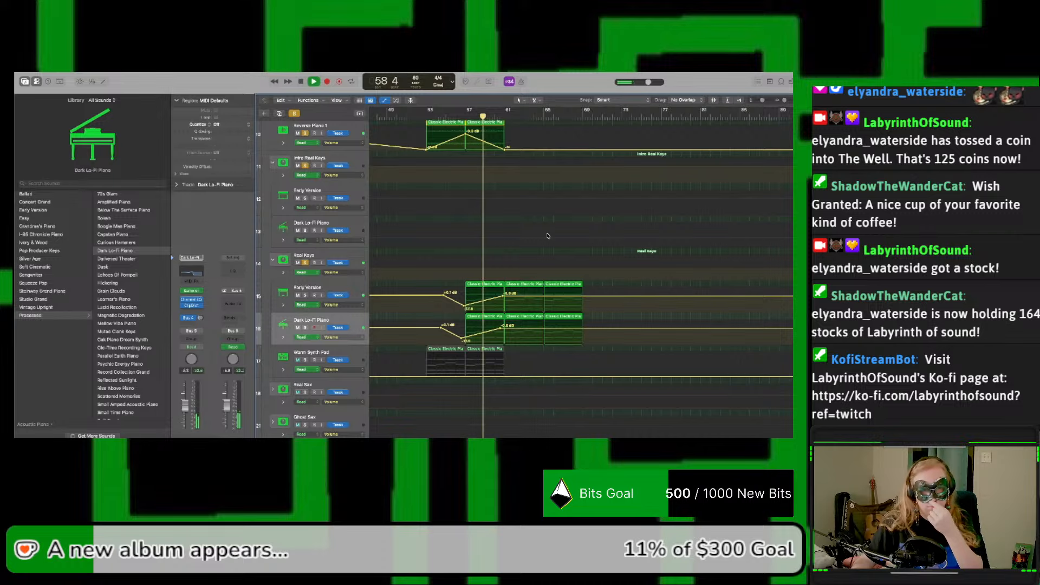
# Step: Hide automation and copy the Early Version and Dark Lo-Fi Piano regions of Intro Real Keys from bar 1 to bar 57
pyautogui.press('a')
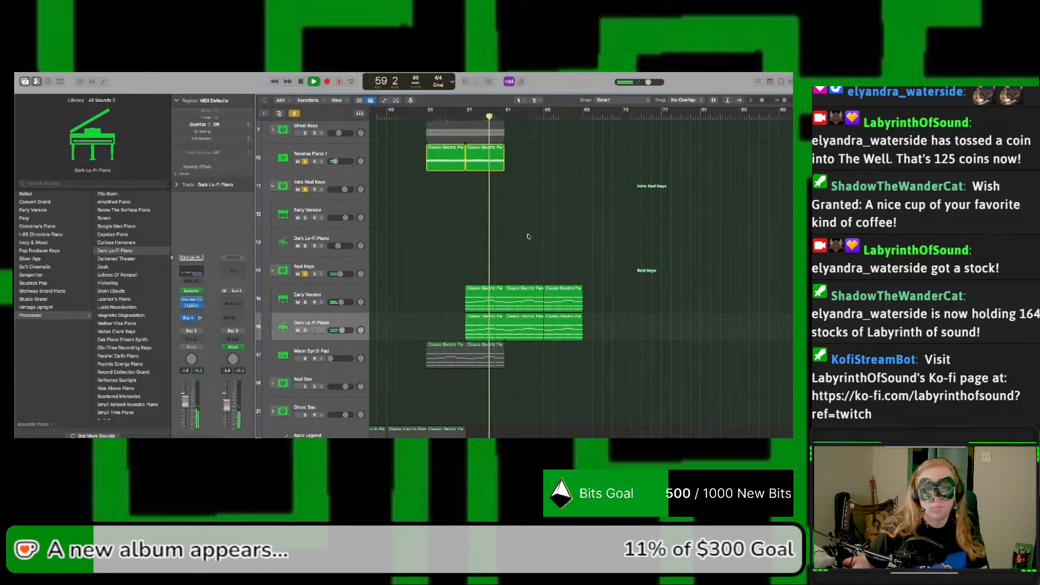
pyautogui.hscroll(-15, 542, 234)
pyautogui.hscroll(-3, 532, 235)
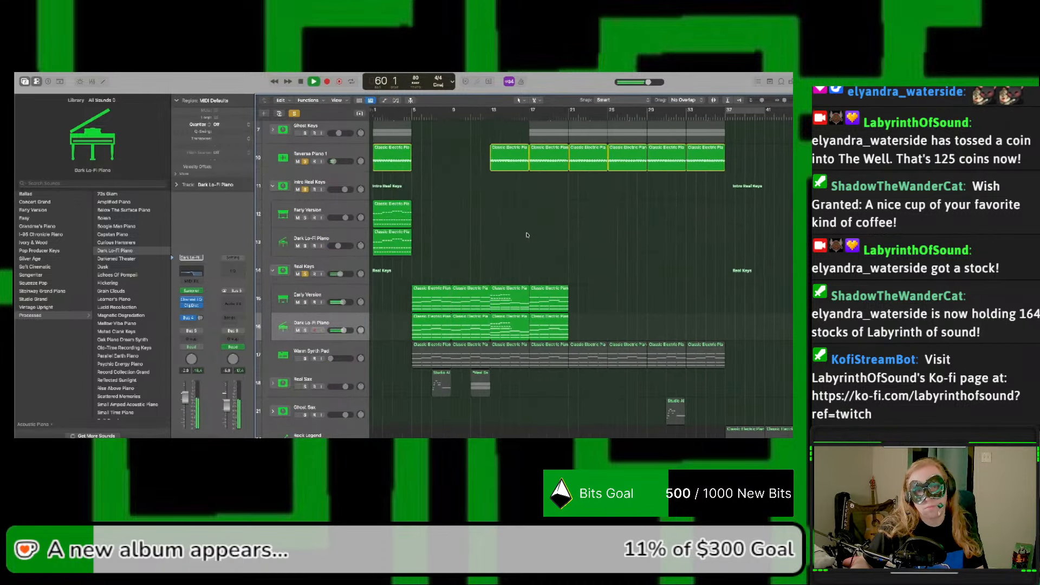
pyautogui.moveTo(423, 237); pyautogui.dragTo(401, 214)
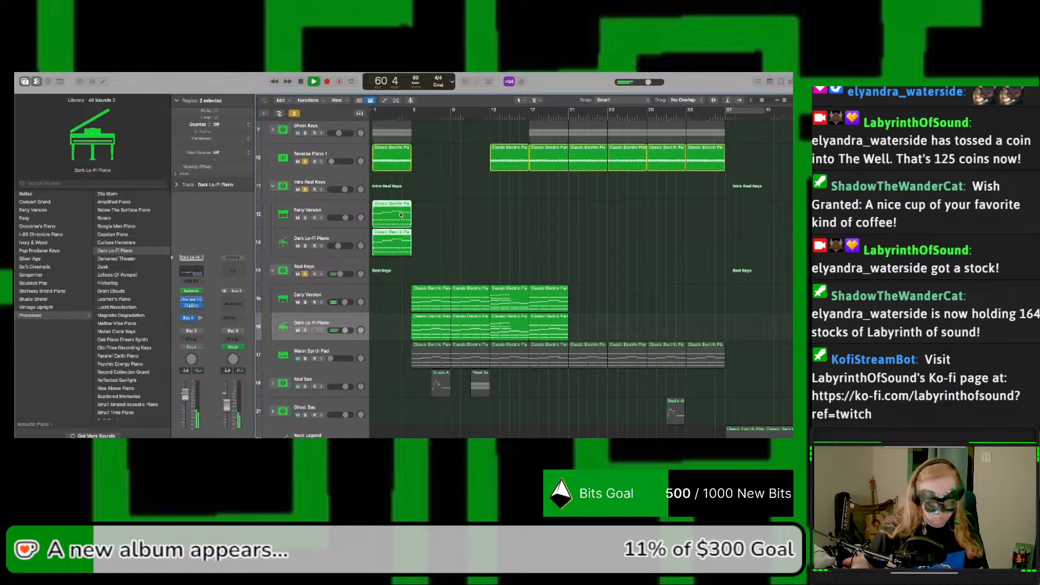
pyautogui.hscroll(13, 673, 238)
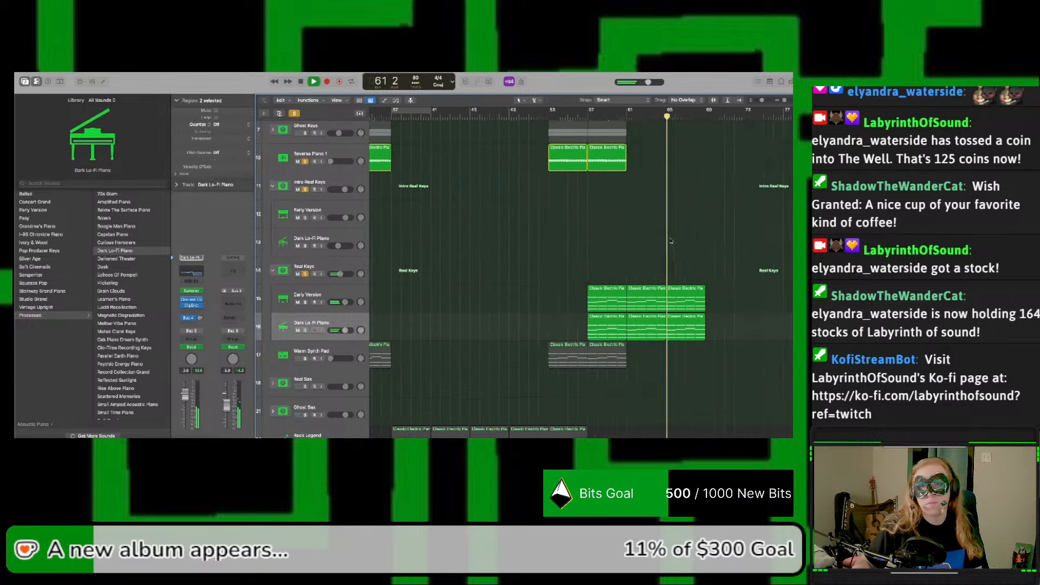
pyautogui.press('space')
pyautogui.click(566, 116)
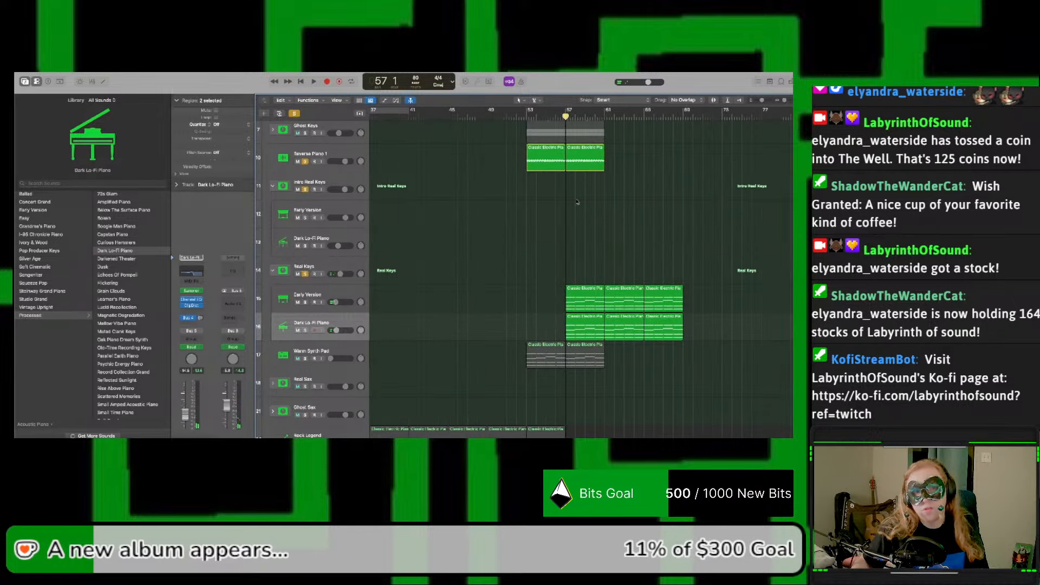
pyautogui.click(330, 209)
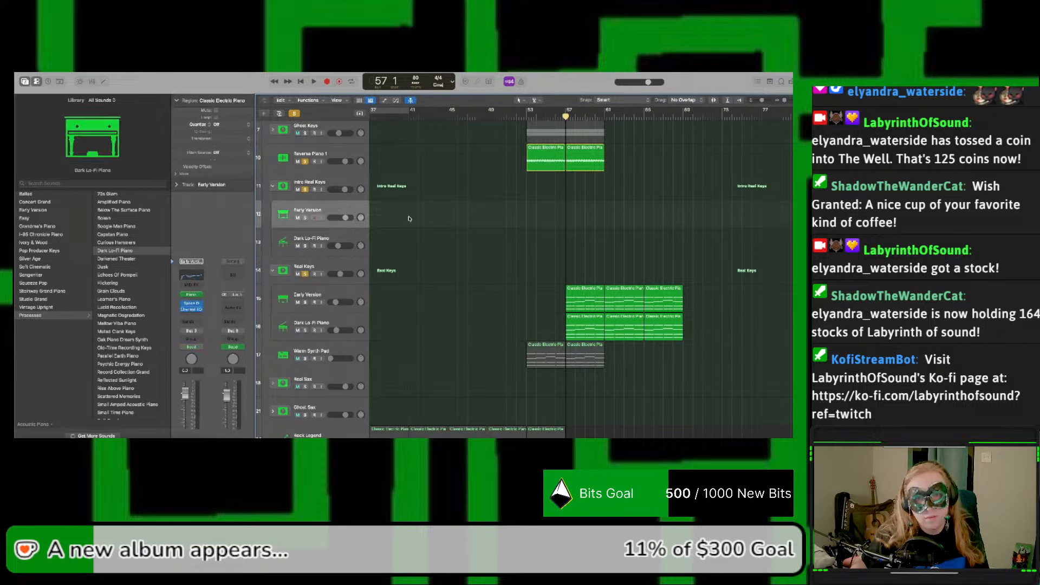
pyautogui.press('super+v')
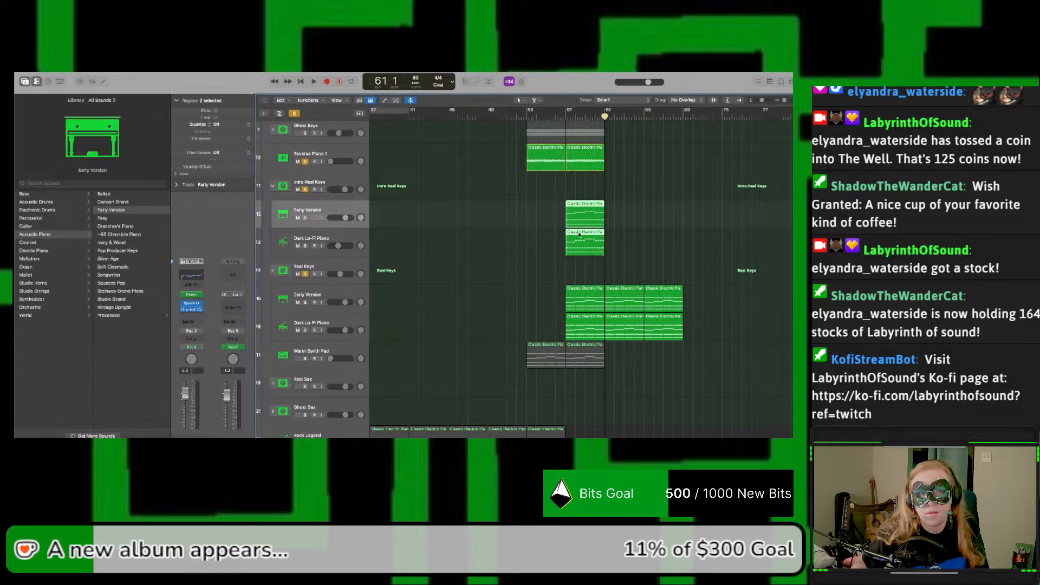
# Step: Show automation and draw a volume fade-in from bar 57 to bar 61 on Intro Real Keys' Early Version subtrack, keeping the level before it flat
pyautogui.click(564, 115)
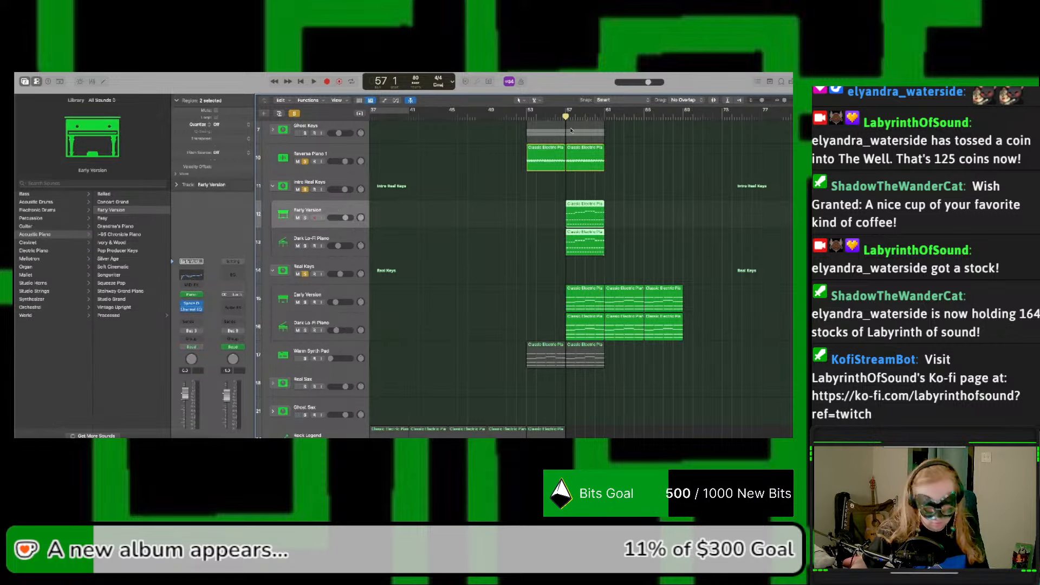
pyautogui.press('a')
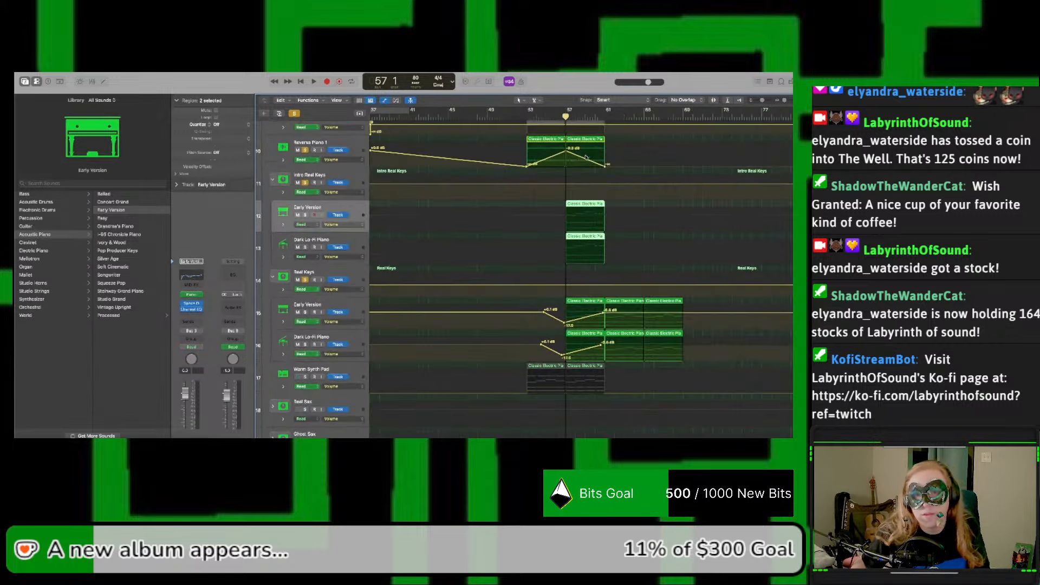
pyautogui.click(561, 220)
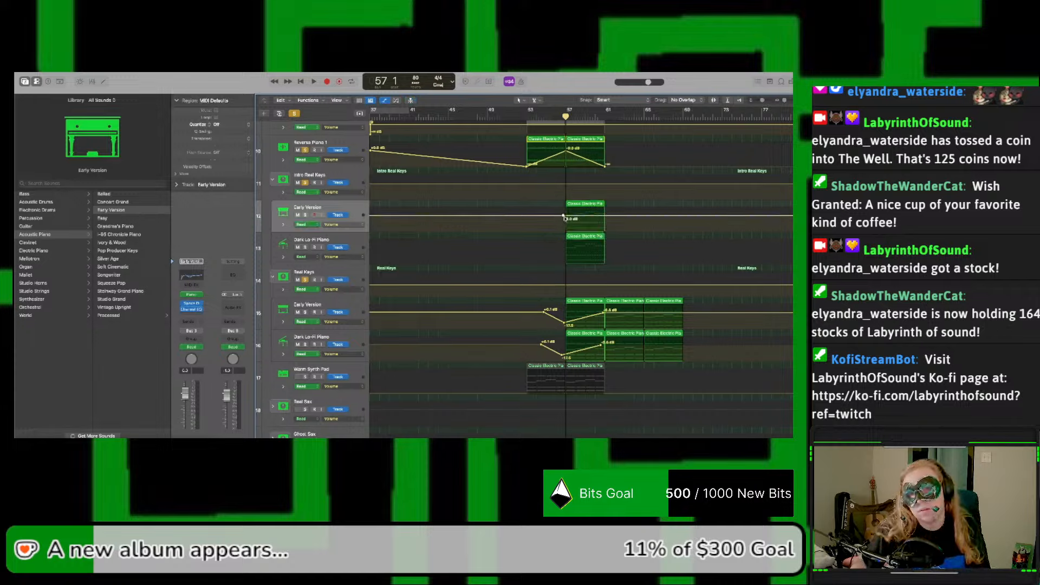
pyautogui.click(564, 217)
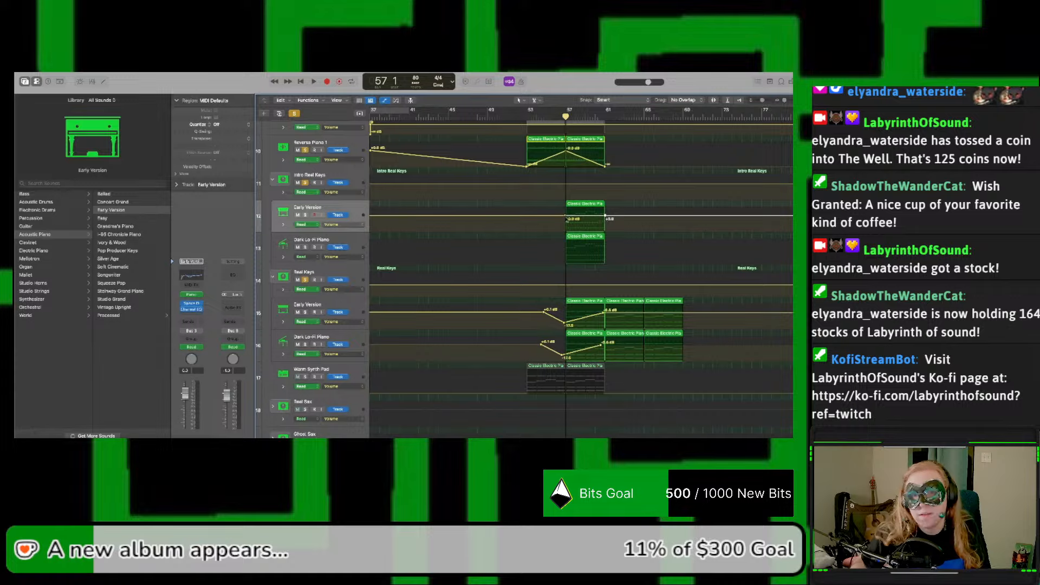
pyautogui.moveTo(565, 218); pyautogui.dragTo(565, 253)
pyautogui.click(566, 256)
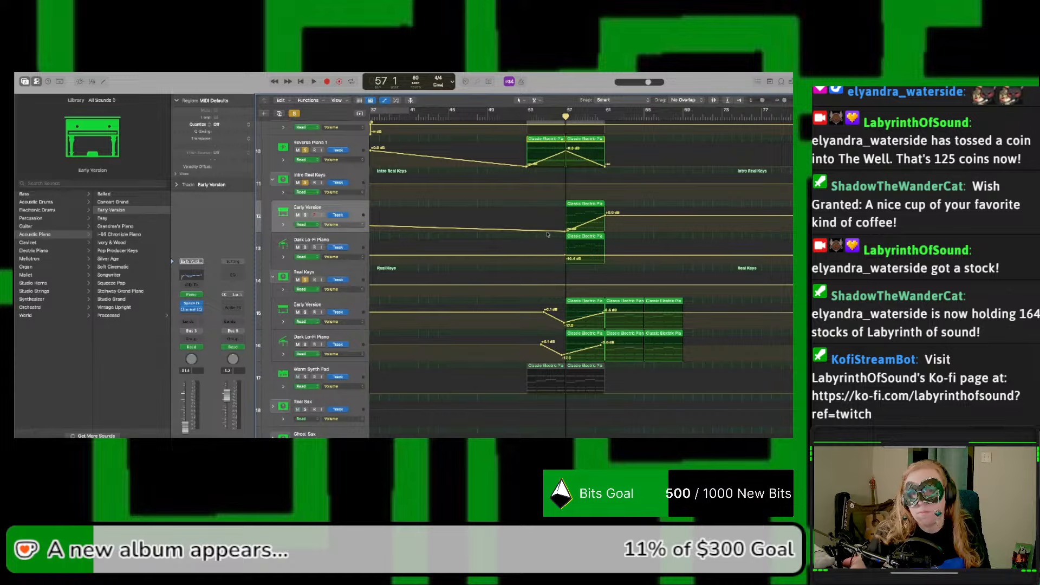
pyautogui.moveTo(547, 232); pyautogui.dragTo(565, 215)
# Step: Shape a matching volume fade-in between bars 57 and 61 on Intro Real Keys' Dark Lo-Fi Piano subtrack
pyautogui.moveTo(565, 257); pyautogui.dragTo(567, 250)
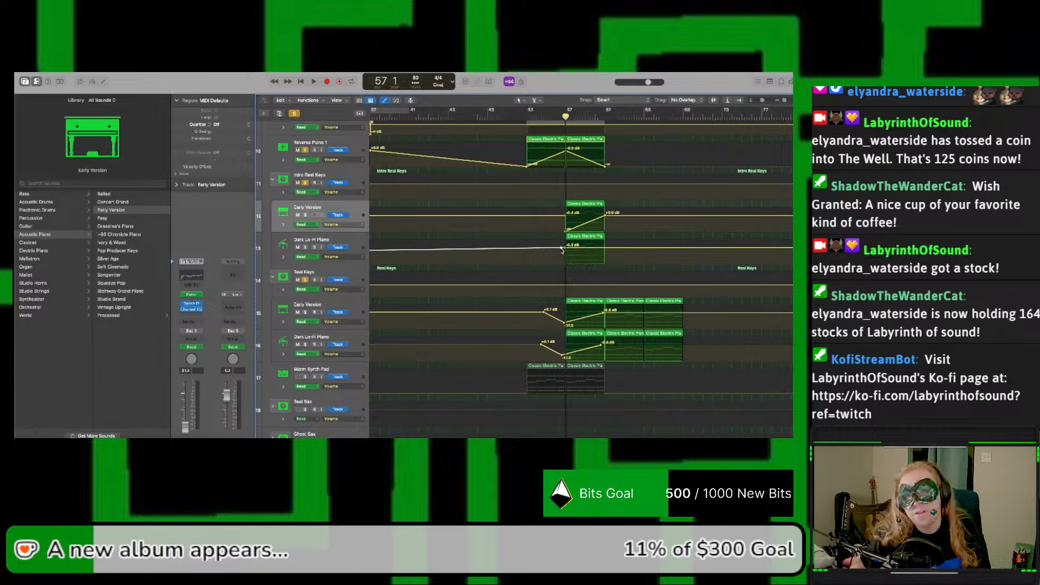
pyautogui.click(563, 247)
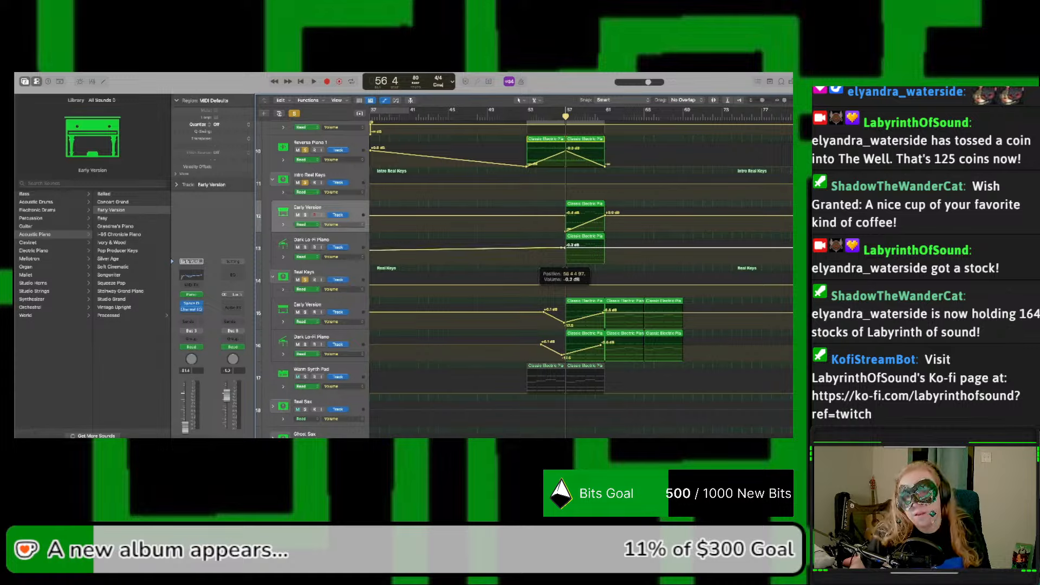
pyautogui.moveTo(563, 247); pyautogui.dragTo(603, 247)
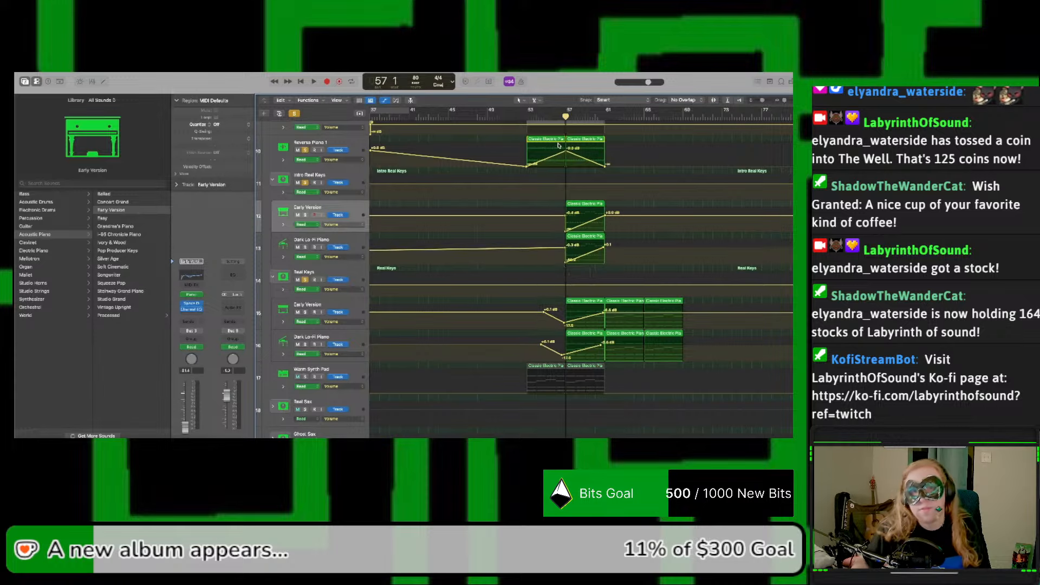
# Step: Play from bar 53 and lower the bar 61 end points of the Intro Real Keys subtrack fades
pyautogui.click(528, 115)
pyautogui.press('space')
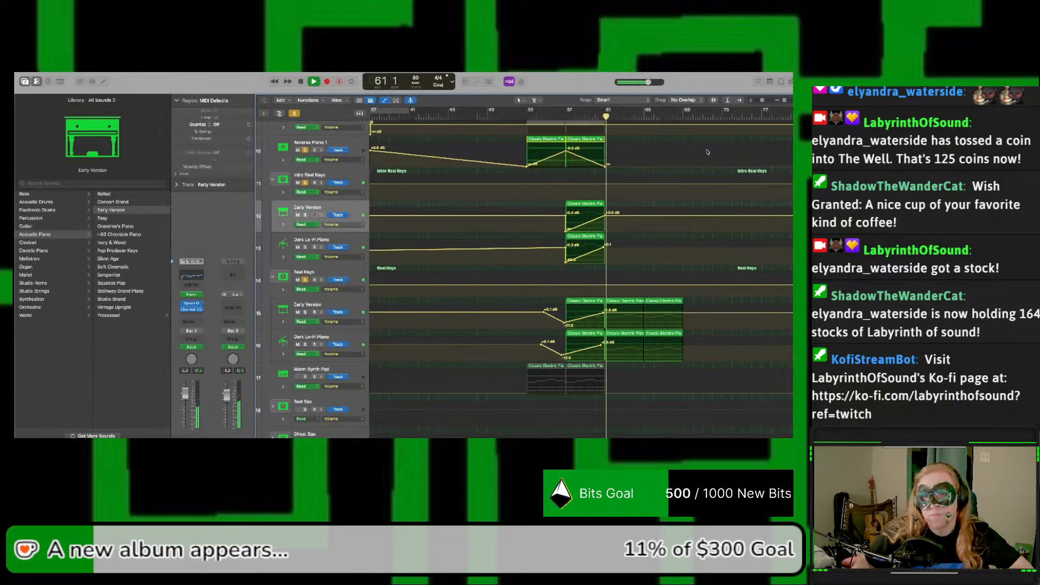
pyautogui.press('space')
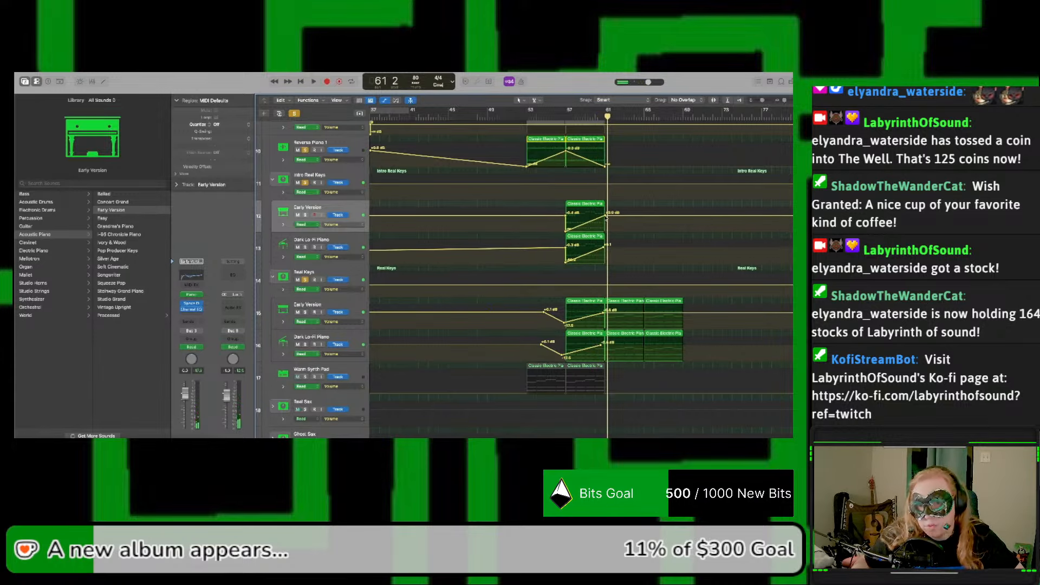
pyautogui.moveTo(606, 214); pyautogui.dragTo(606, 219)
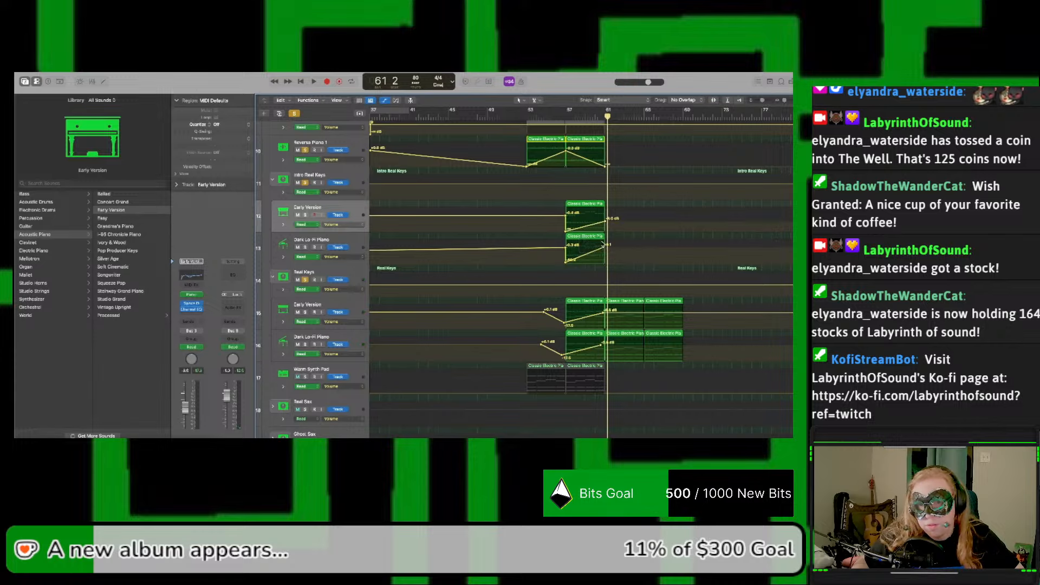
pyautogui.hscroll(-10, 584, 250)
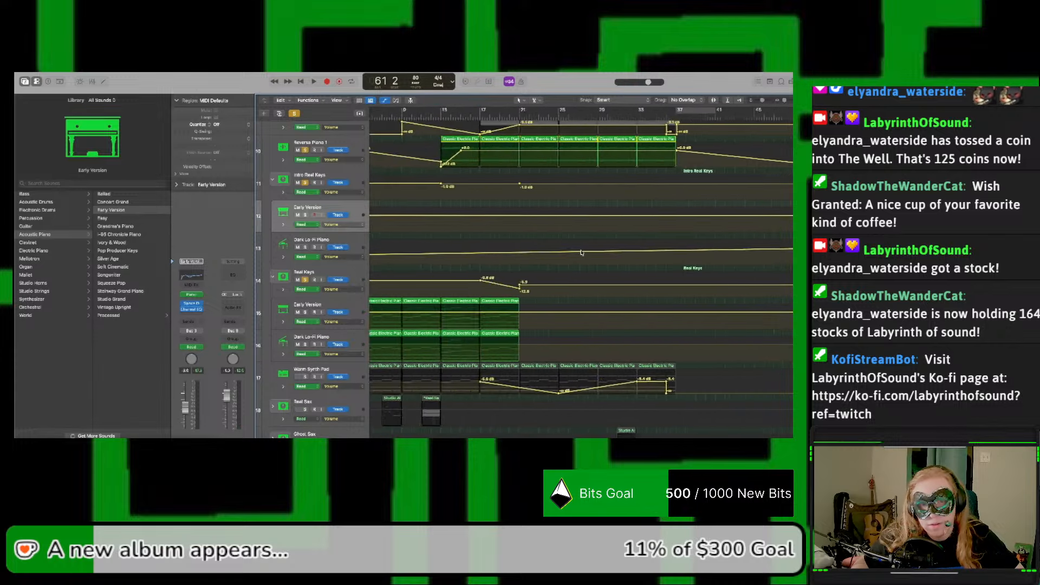
# Step: Play the section, clear all track solos, and raise the Reverse Piano 1 volume peak at bar 57
pyautogui.press('space')
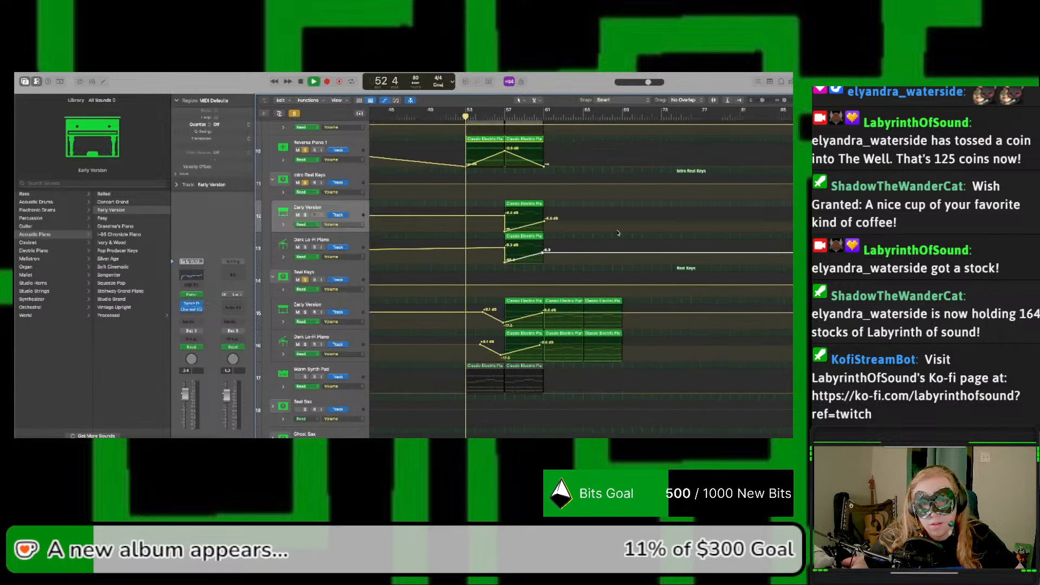
pyautogui.click(295, 114)
pyautogui.scroll(2, 486, 196)
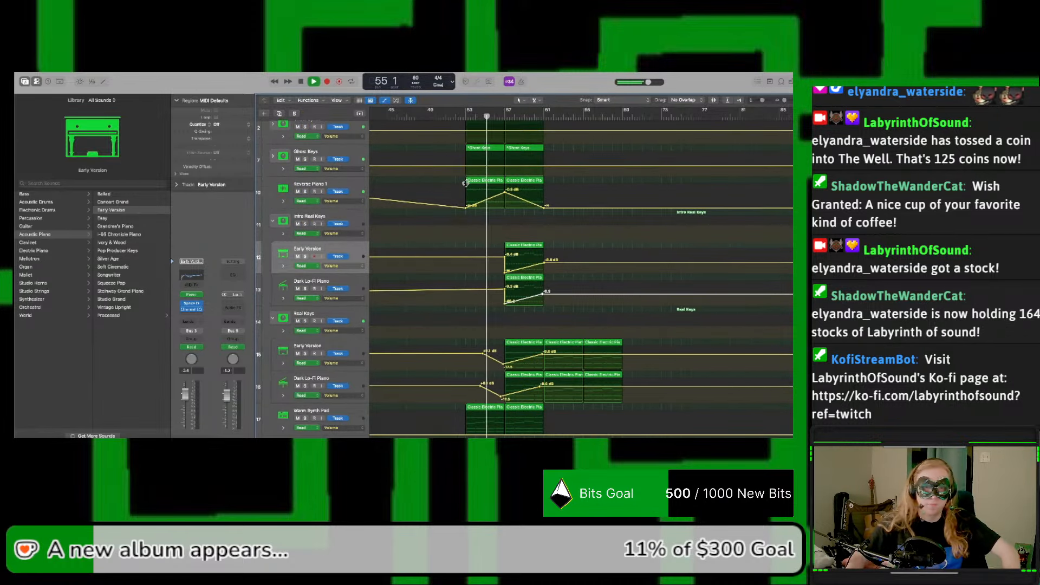
pyautogui.moveTo(505, 194); pyautogui.dragTo(504, 188)
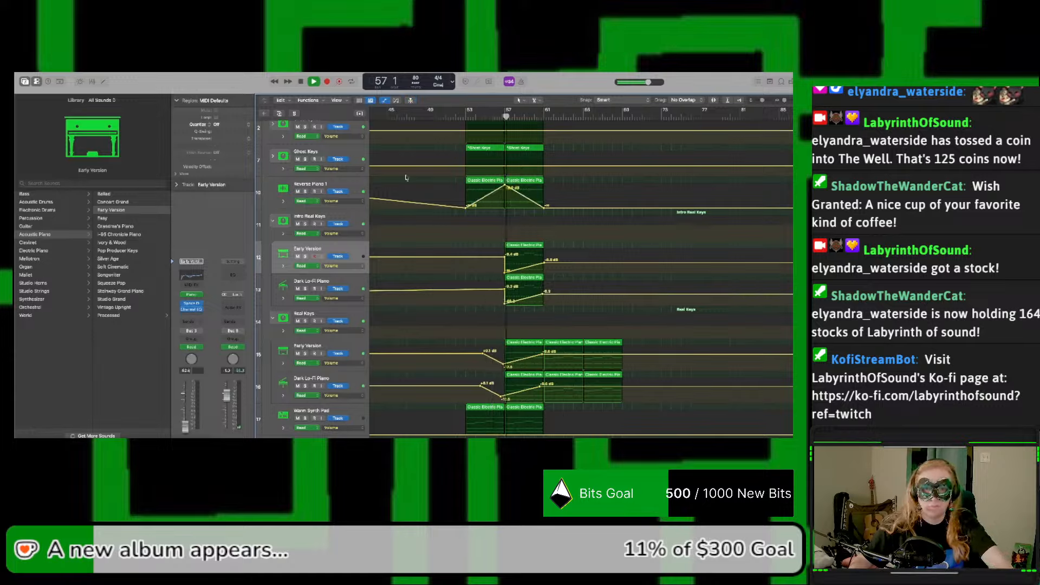
# Step: Collapse the Intro Real Keys and Real Keys stacks and hide automation
pyautogui.click(273, 225)
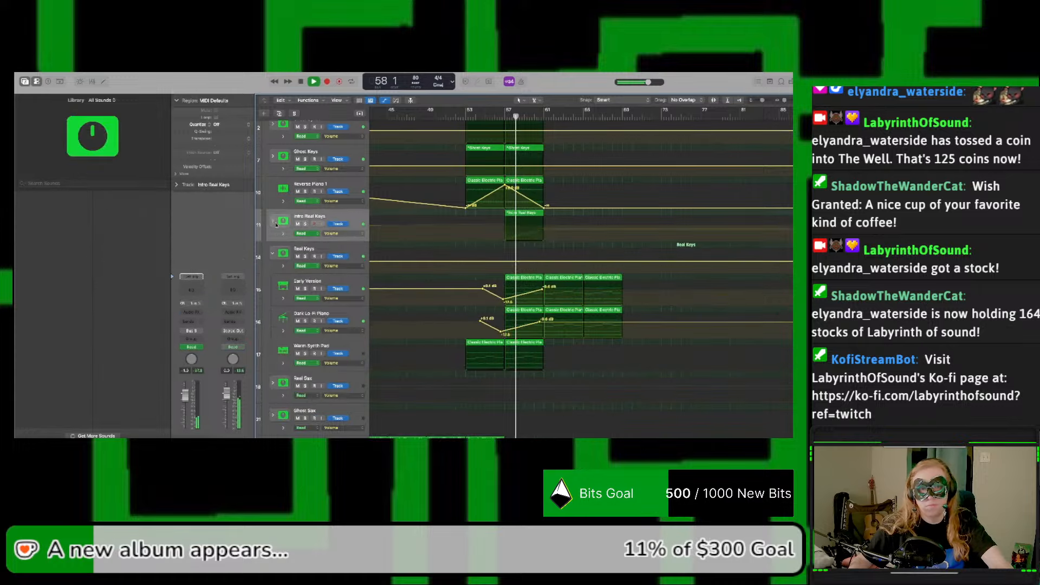
pyautogui.click(272, 252)
pyautogui.scroll(-3, 274, 291)
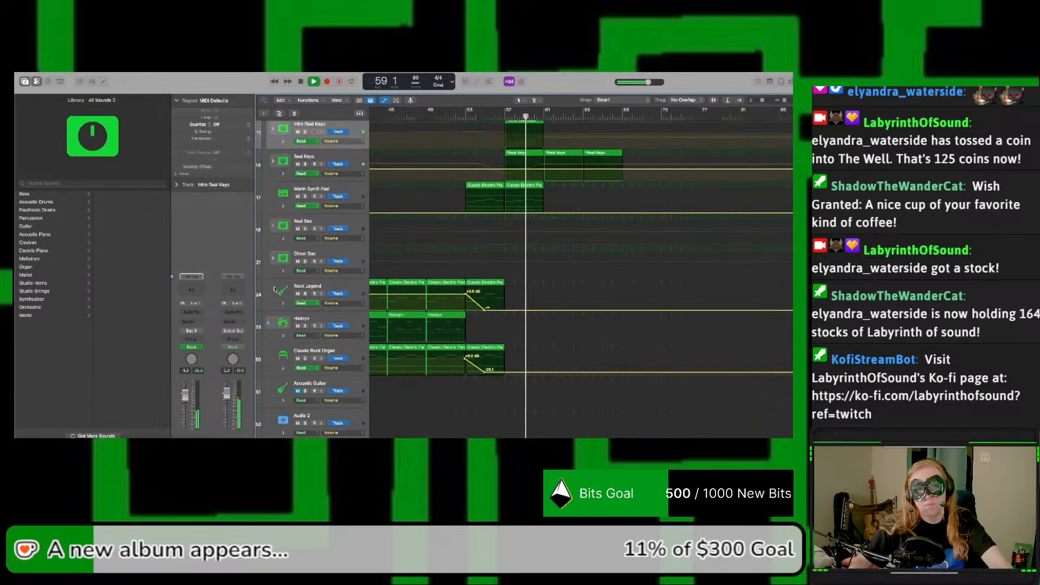
pyautogui.scroll(5, 470, 212)
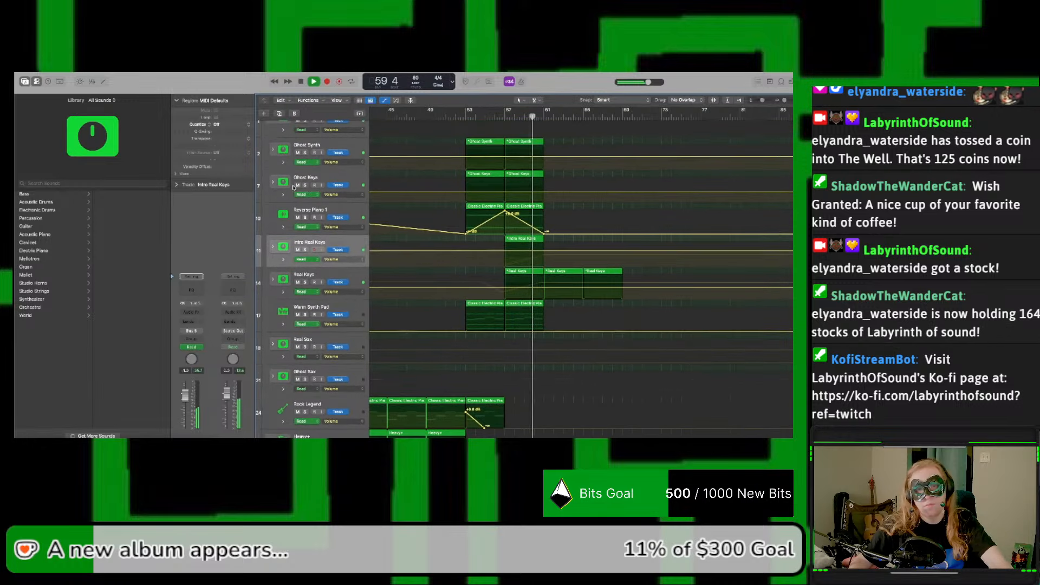
pyautogui.press('a')
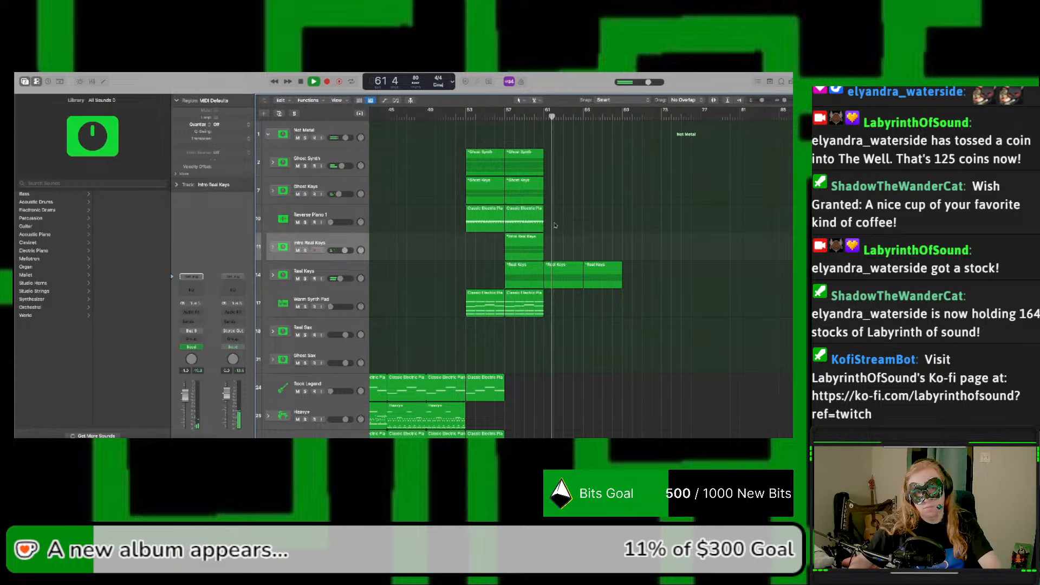
# Step: Copy the Warm Synth Pad region at bar 57 to bar 61 and stop playback
pyautogui.hscroll(-5, 553, 225)
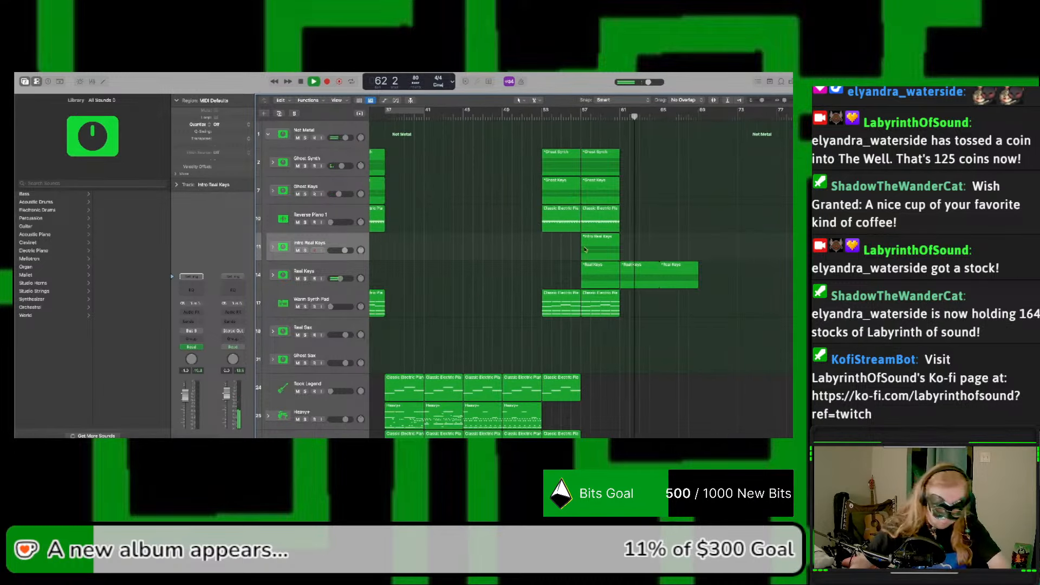
pyautogui.moveTo(611, 315); pyautogui.dragTo(643, 312)
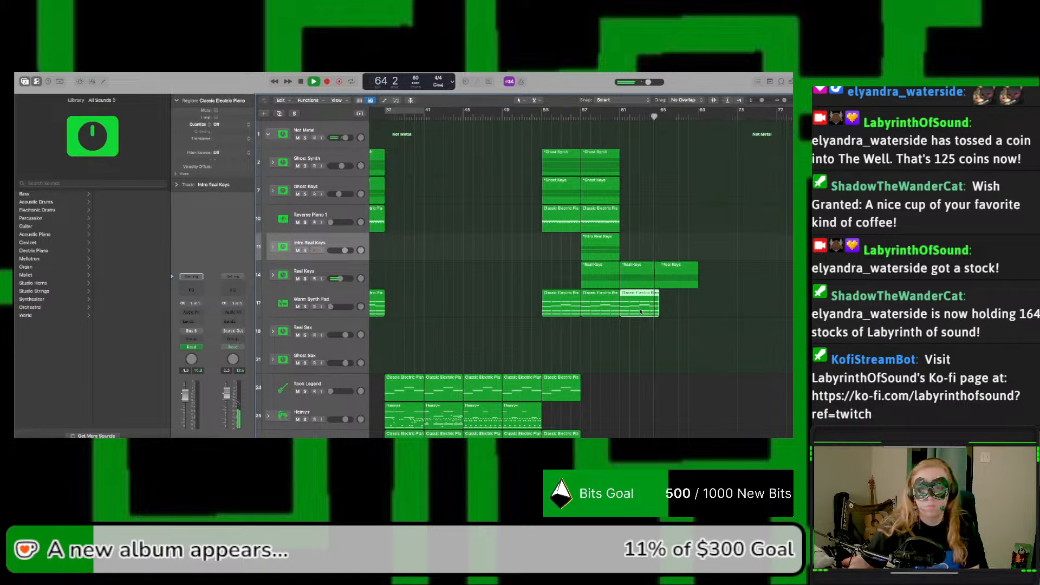
pyautogui.press('space')
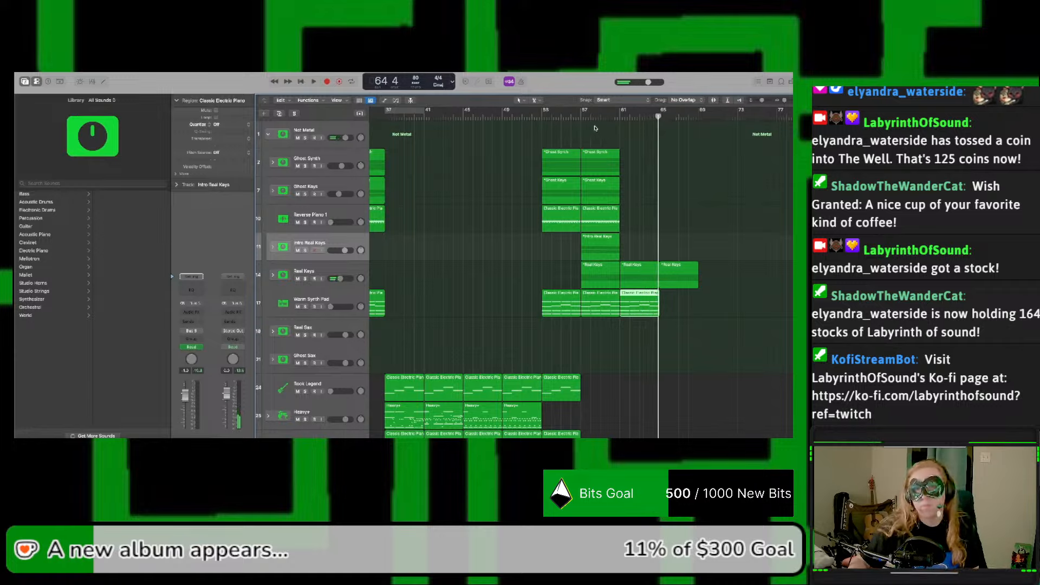
# Step: Play all tracks from bar 53 and copy the Intro Real Keys region at bar 57 to bar 61
pyautogui.click(539, 117)
pyautogui.press('space')
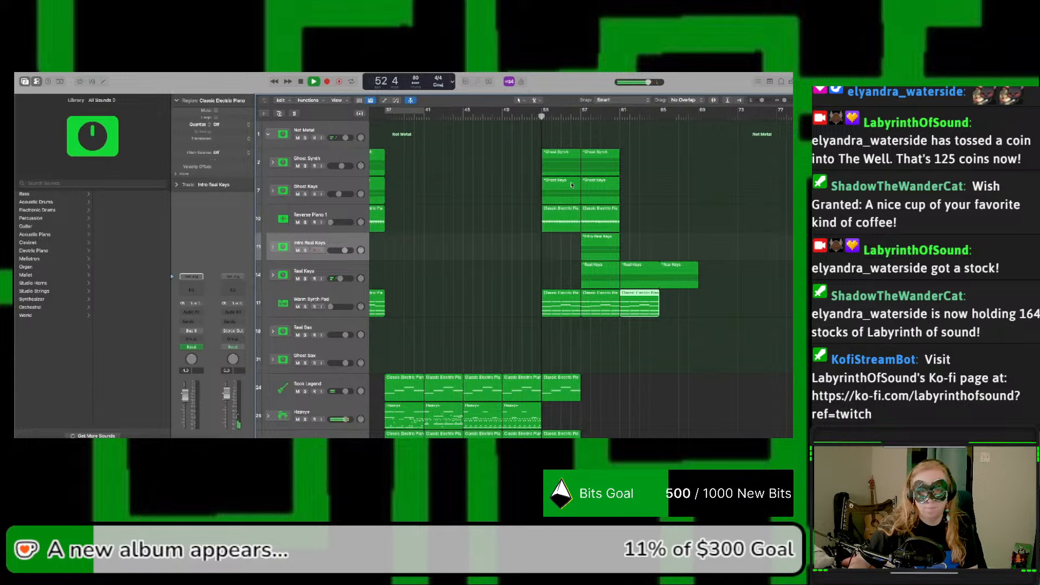
pyautogui.scroll(-5, 634, 208)
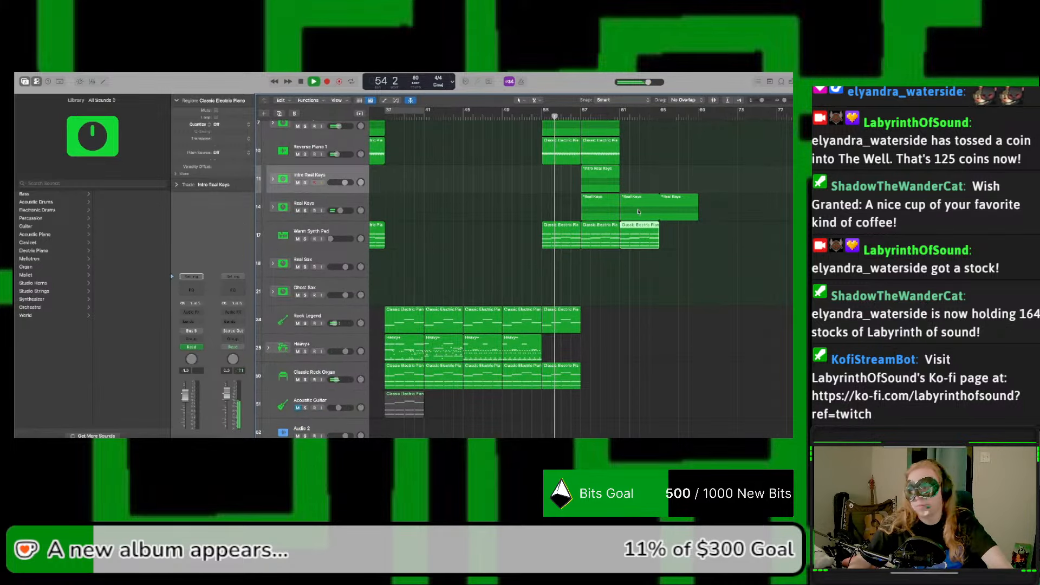
pyautogui.scroll(5, 635, 213)
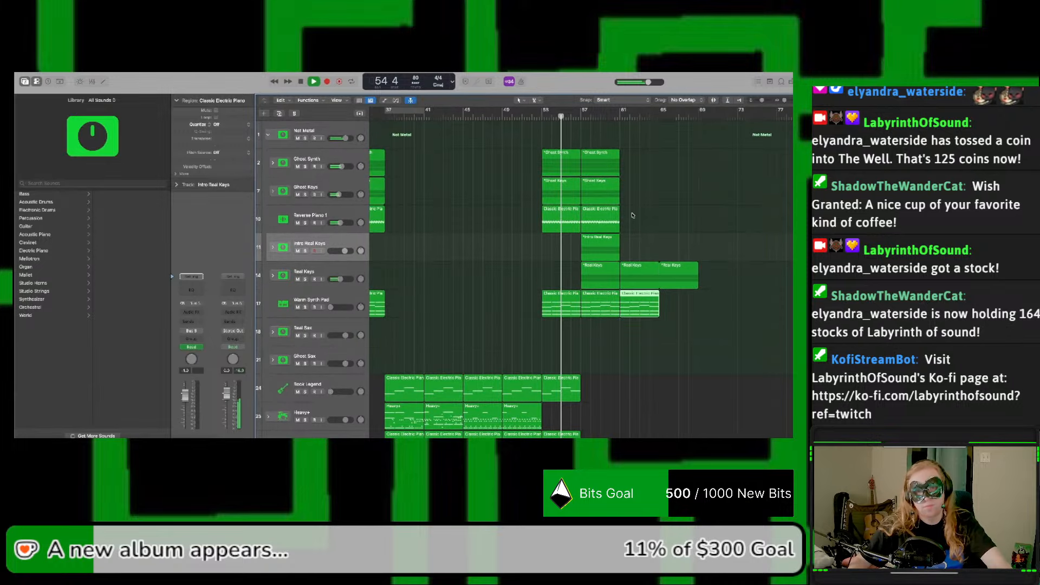
pyautogui.scroll(-3, 633, 215)
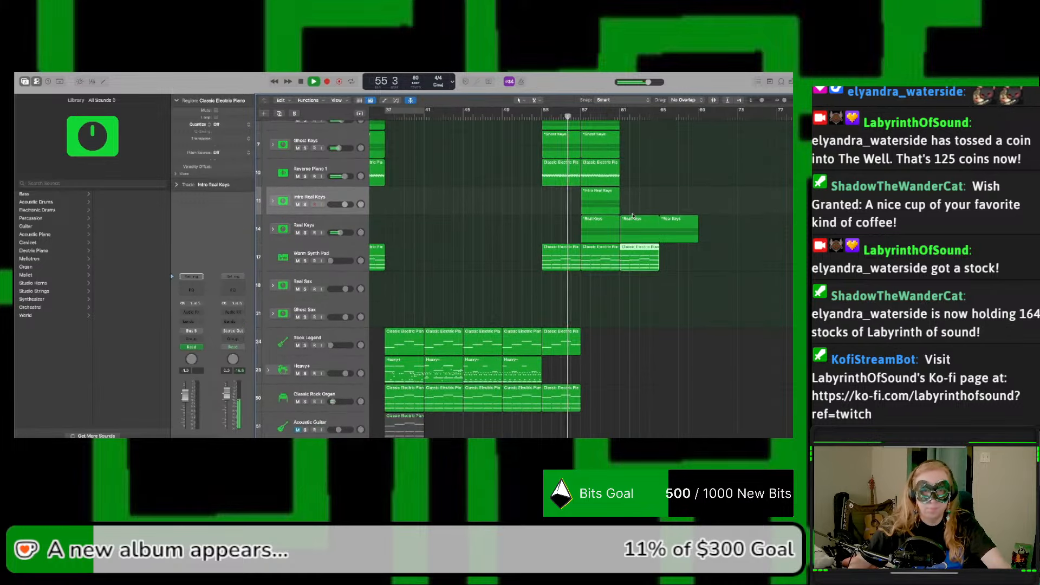
pyautogui.scroll(3, 633, 215)
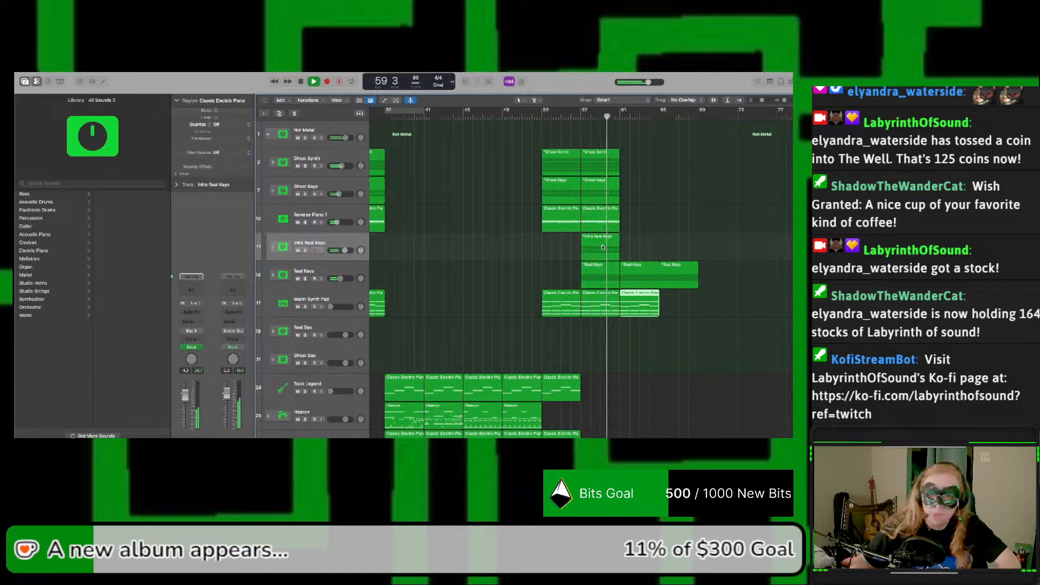
pyautogui.moveTo(602, 247); pyautogui.dragTo(644, 249)
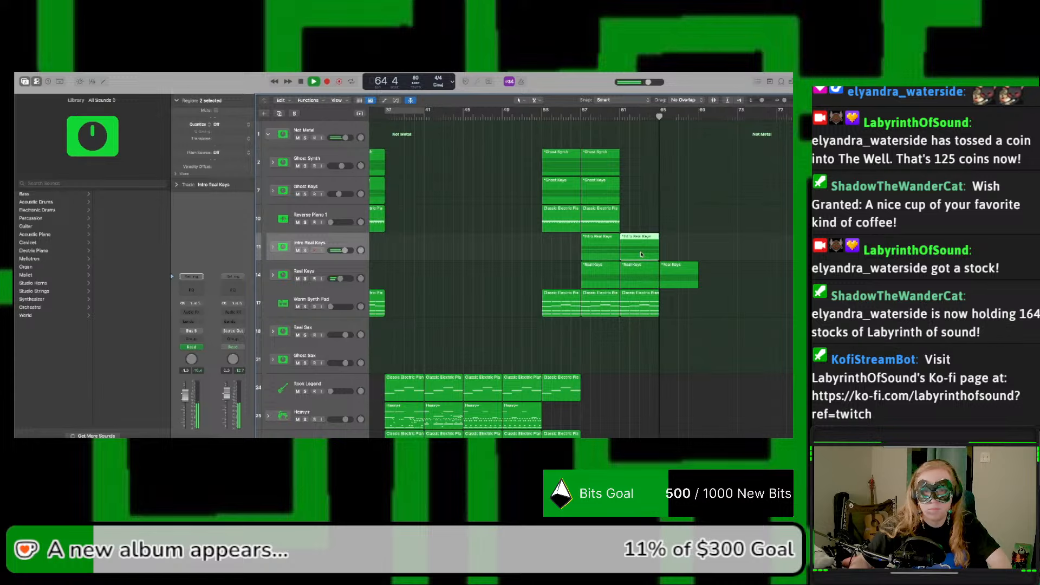
# Step: Show automation, raise the Warm Synth Pad volume from bar 37 onward, and hide automation again
pyautogui.press('a')
pyautogui.hscroll(-5, 558, 328)
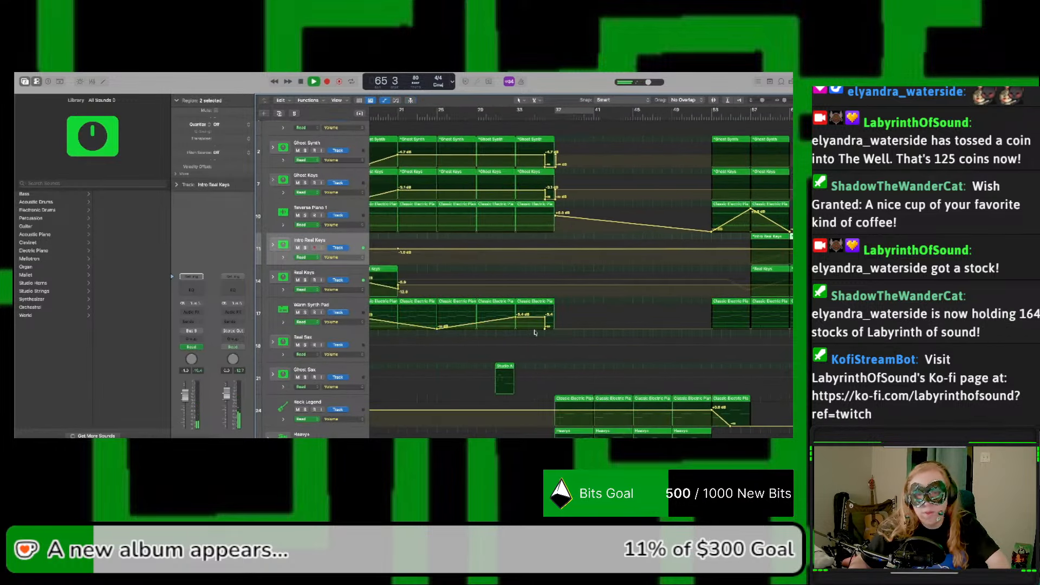
pyautogui.click(556, 328)
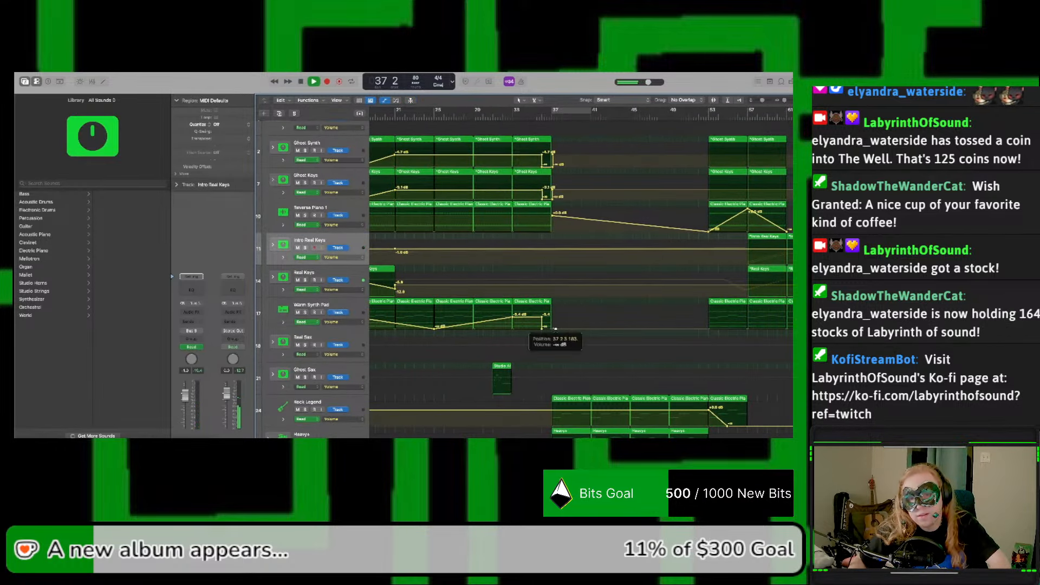
pyautogui.moveTo(551, 330); pyautogui.dragTo(554, 314)
pyautogui.press('a')
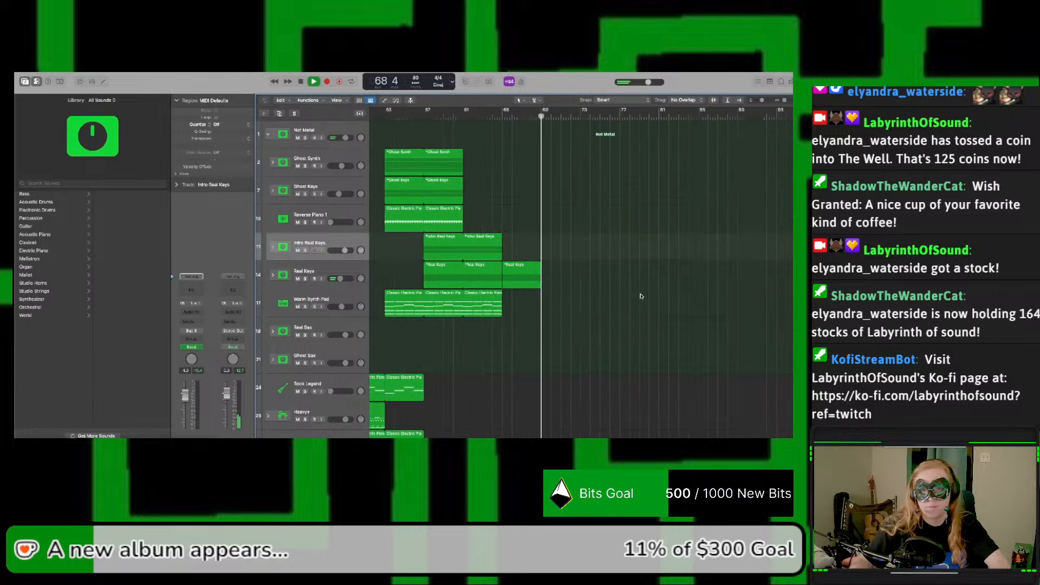
# Step: Replay from bar 53, copy the Ghost Synth and Ghost Keys regions at bar 57 to bar 61, and show automation
pyautogui.press('space')
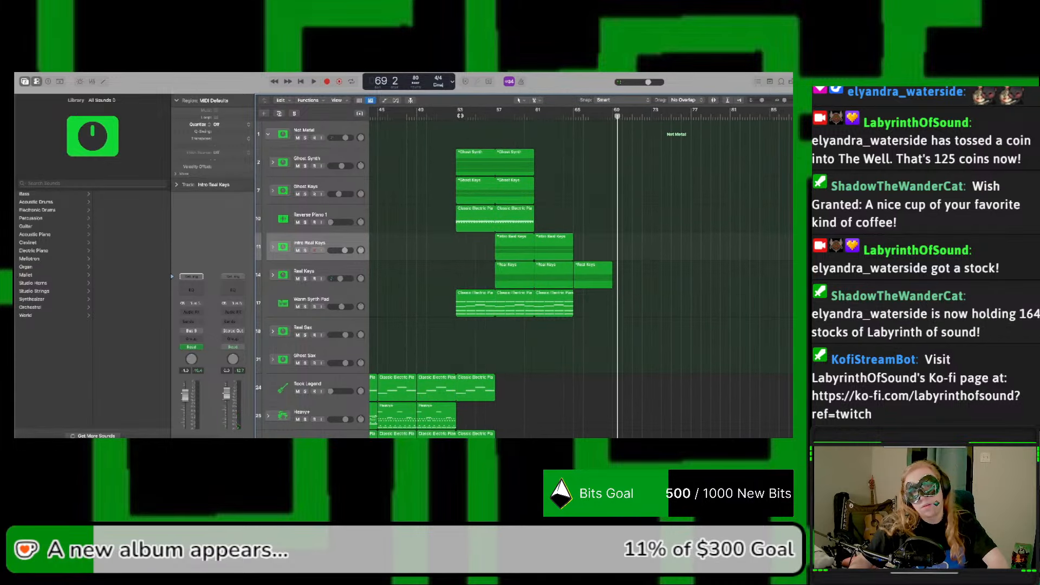
pyautogui.click(460, 115)
pyautogui.press('space')
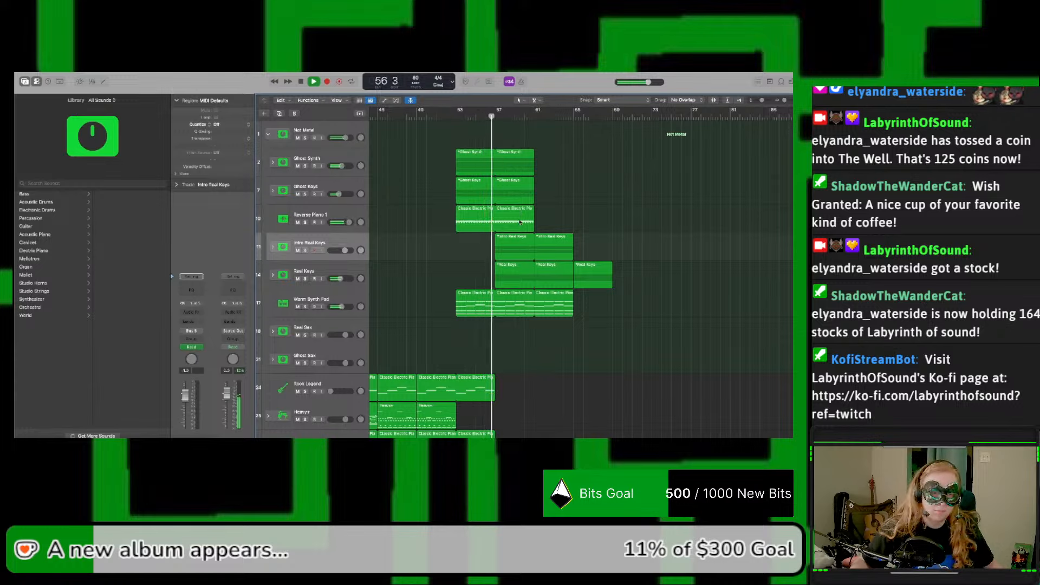
pyautogui.scroll(-1, 521, 222)
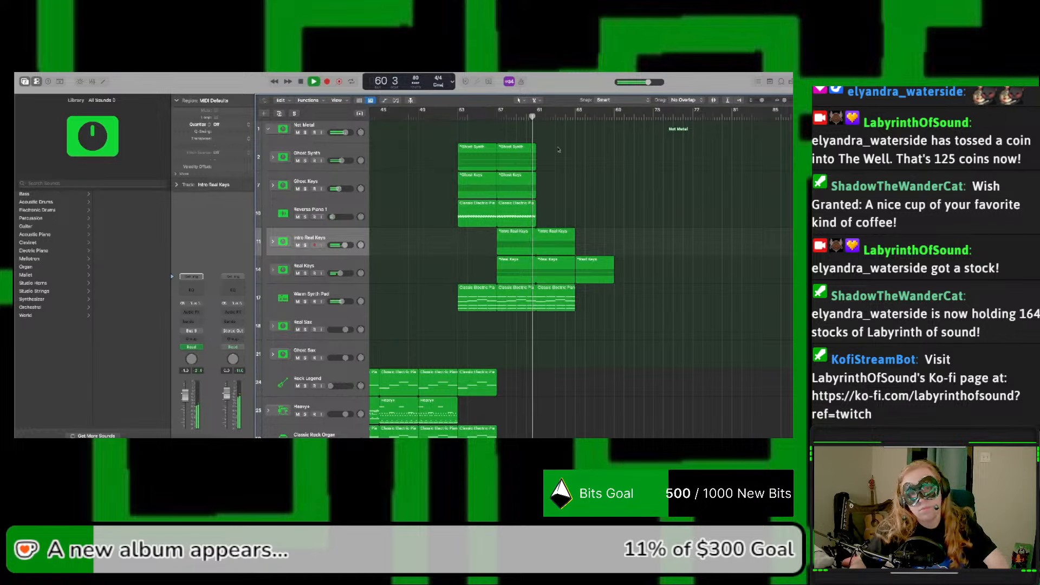
pyautogui.moveTo(559, 150); pyautogui.dragTo(558, 188)
pyautogui.press('a')
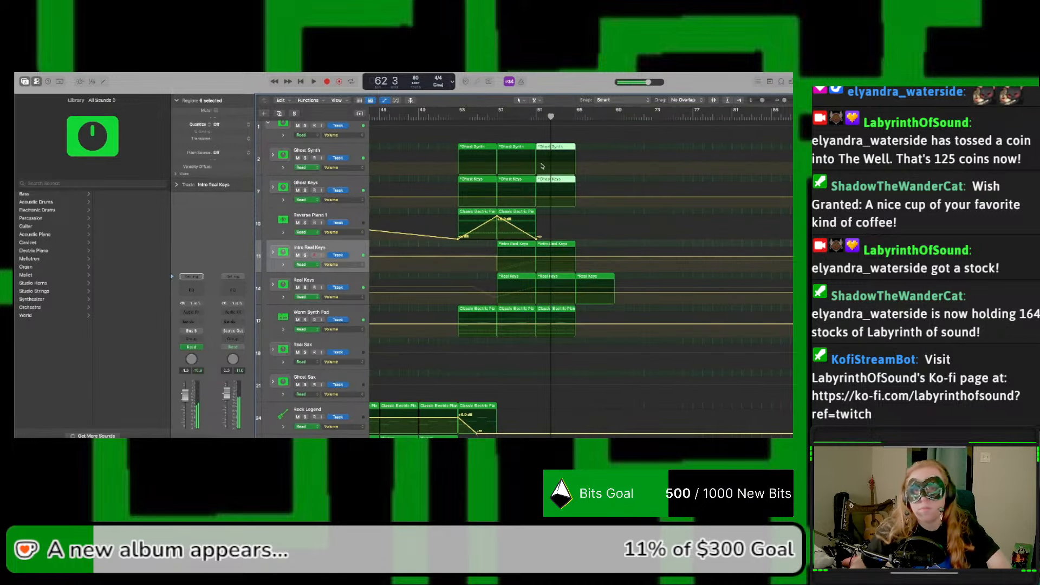
# Step: Fade out the Ghost Synth and Ghost Keys volume automation from bar 61 to bar 65
pyautogui.click(536, 163)
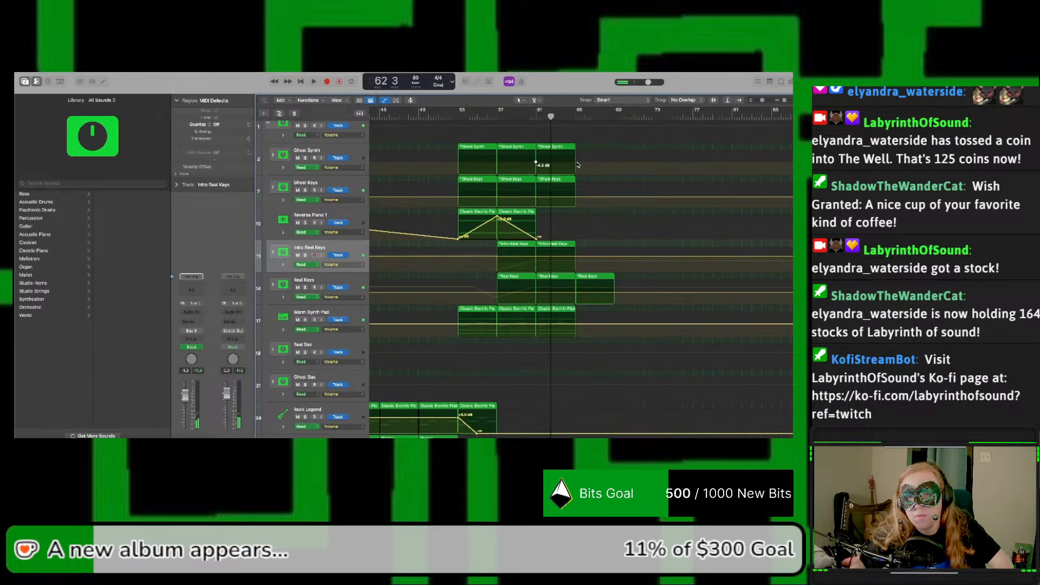
pyautogui.moveTo(577, 163); pyautogui.dragTo(576, 164)
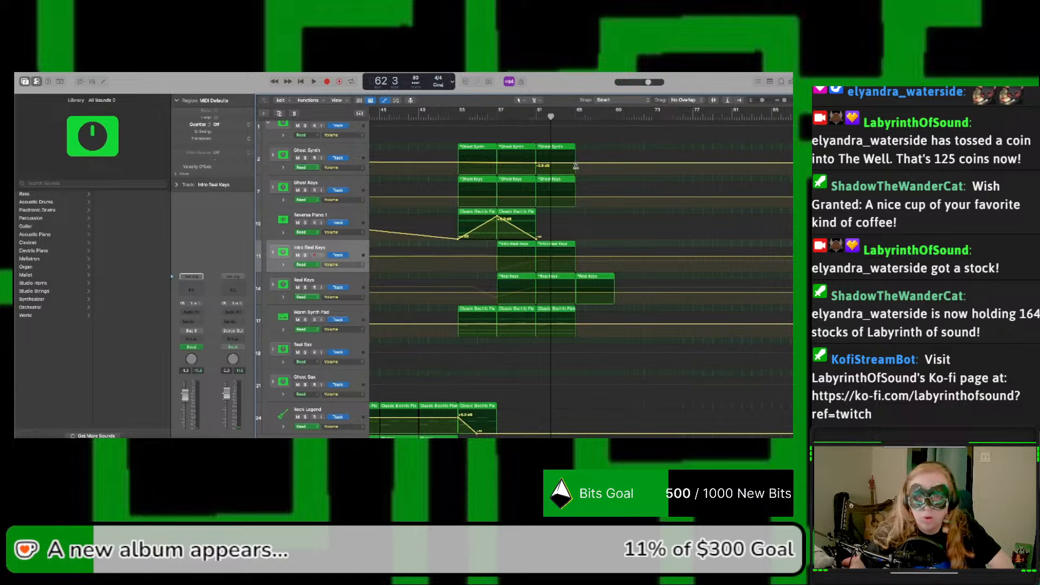
pyautogui.press('super+z')
pyautogui.moveTo(576, 163); pyautogui.dragTo(577, 173)
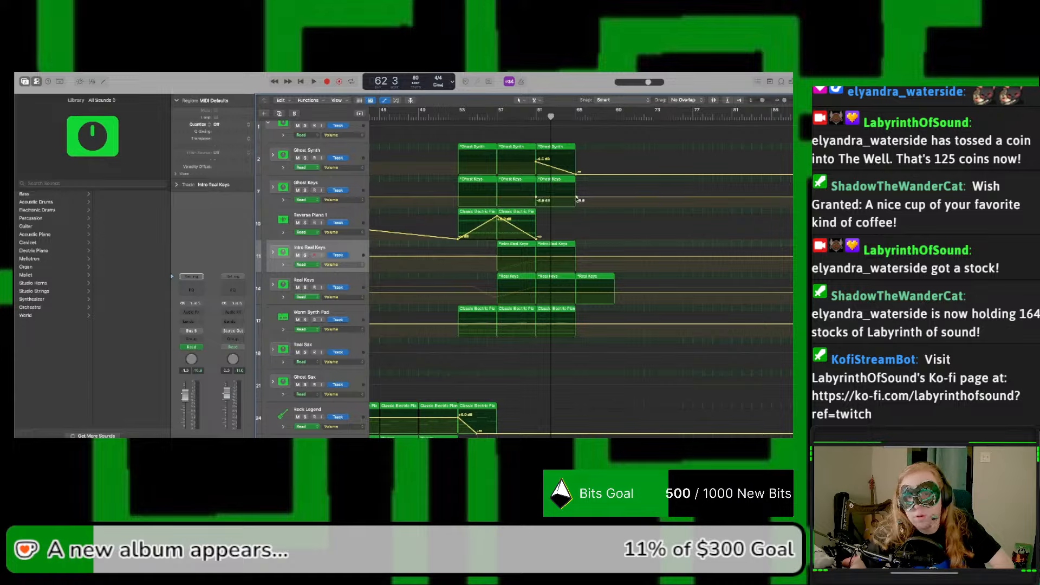
pyautogui.moveTo(577, 200); pyautogui.dragTo(577, 207)
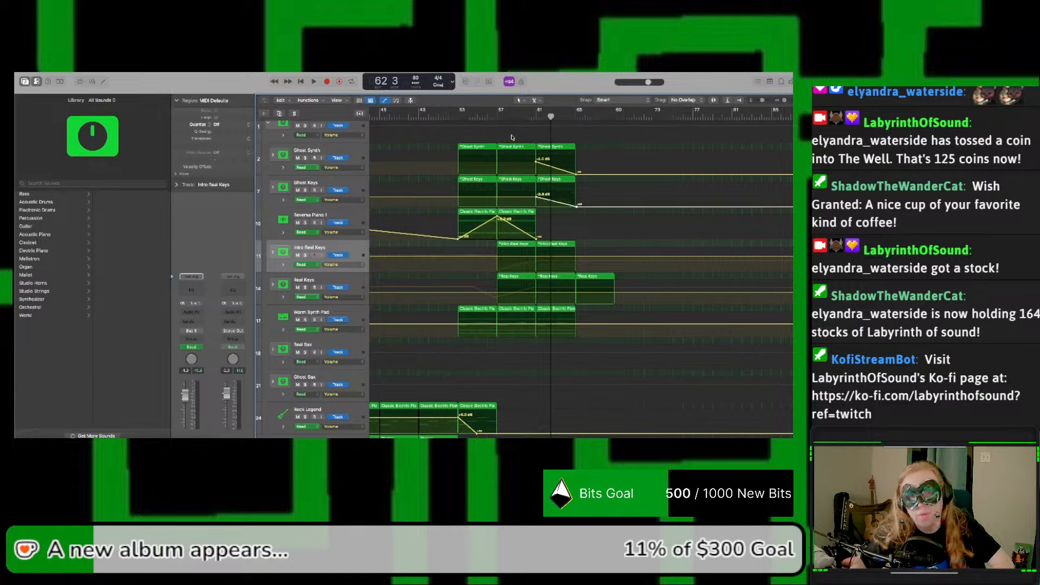
# Step: Replay from bar 53, hide automation, and copy the Warm Synth Pad and Intro Real Keys regions at bar 61 to bar 65
pyautogui.click(459, 119)
pyautogui.press('space')
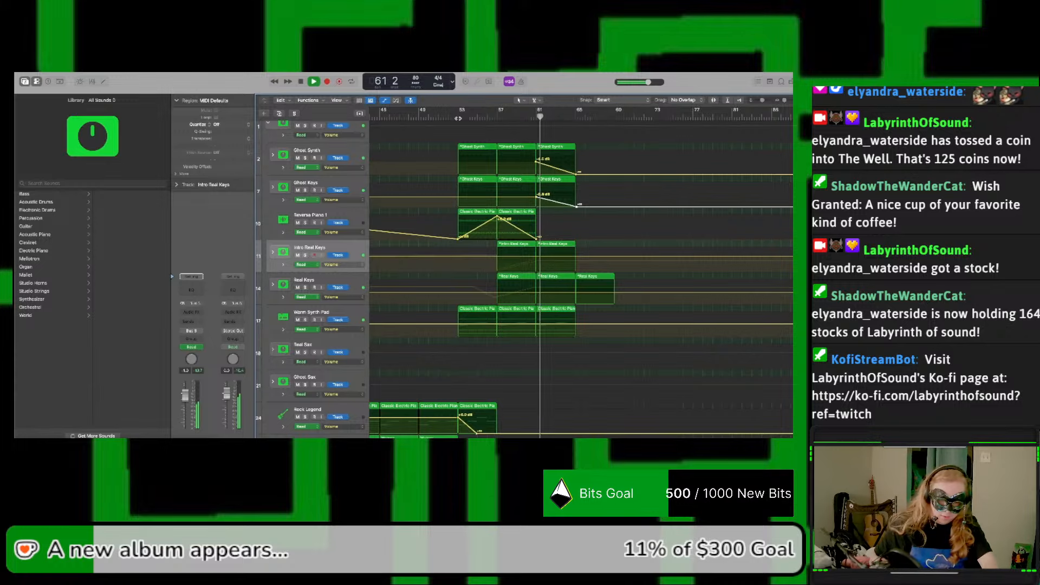
pyautogui.press('a')
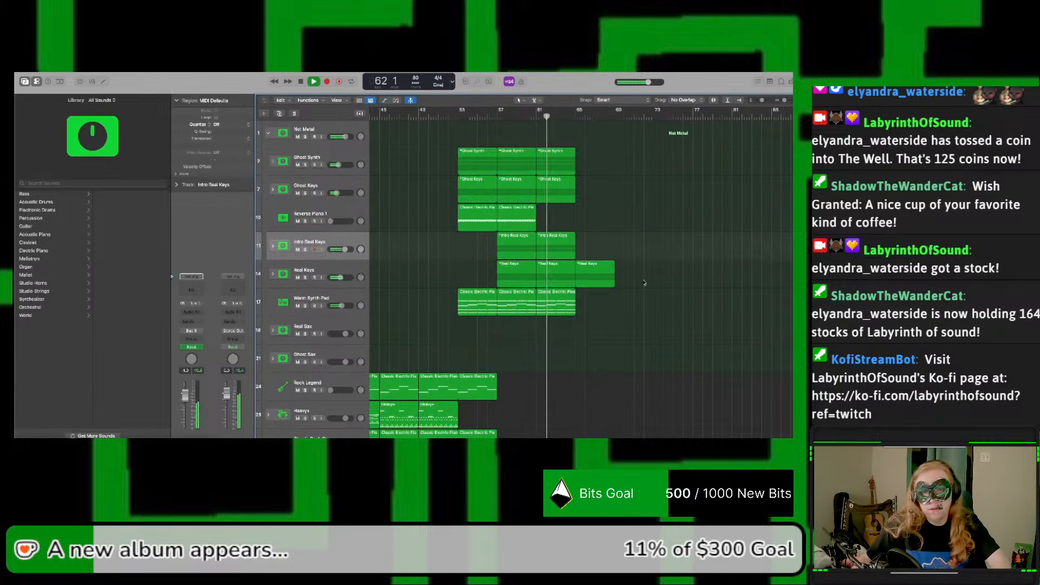
pyautogui.moveTo(554, 303); pyautogui.dragTo(588, 302)
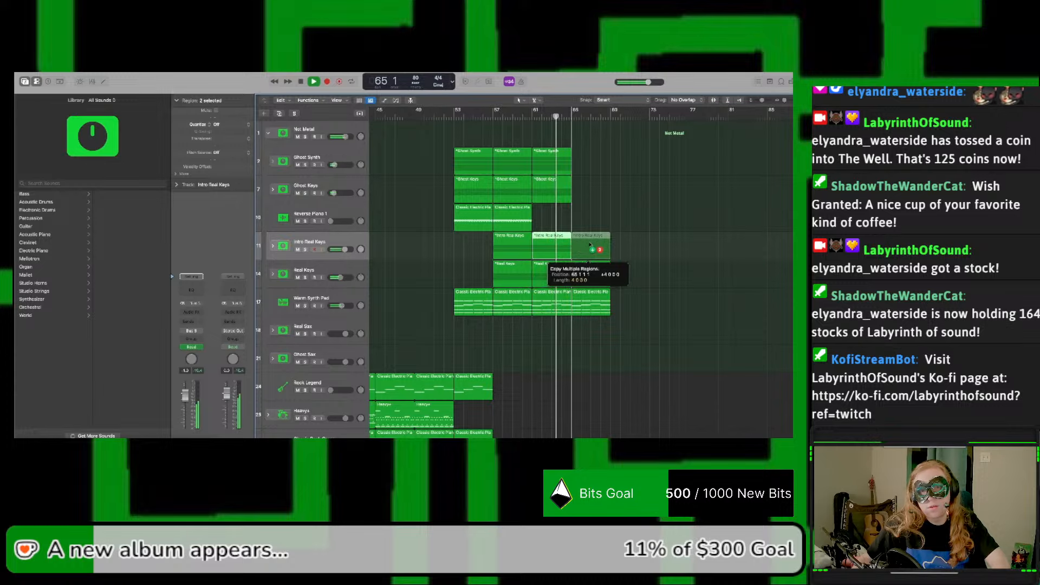
pyautogui.moveTo(593, 245); pyautogui.dragTo(592, 245)
# Step: Follow playback past bar 65 and copy the Intro Real Keys and Real Keys regions at bar 65 to bar 69
pyautogui.scroll(-1, 601, 255)
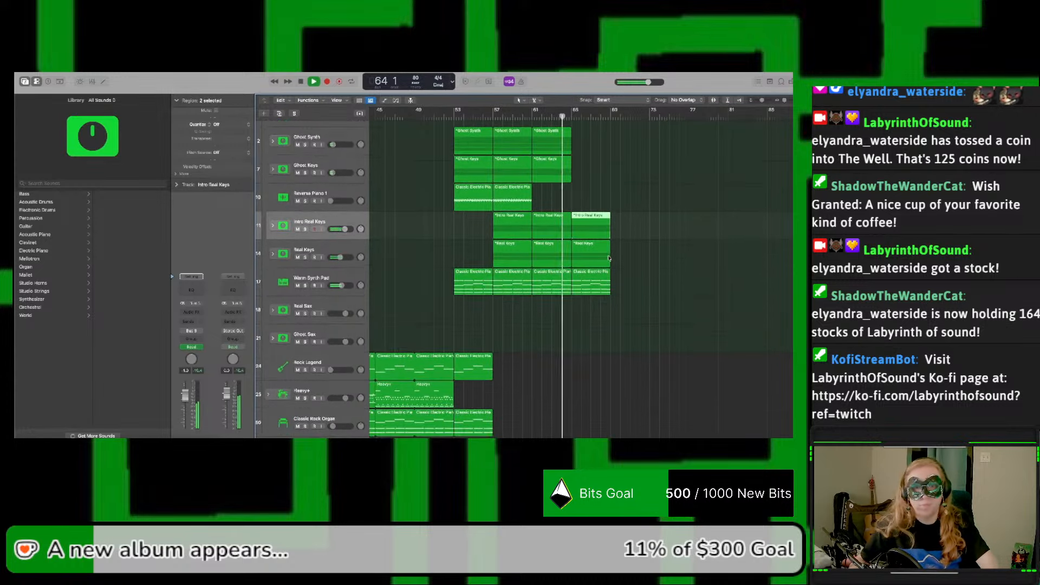
pyautogui.scroll(1, 609, 258)
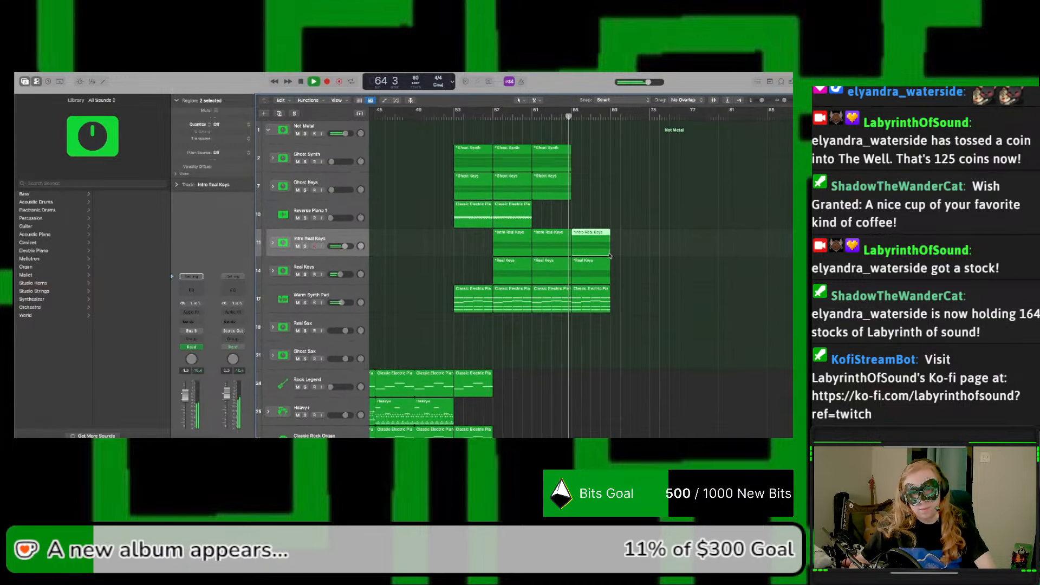
pyautogui.hscroll(2, 609, 255)
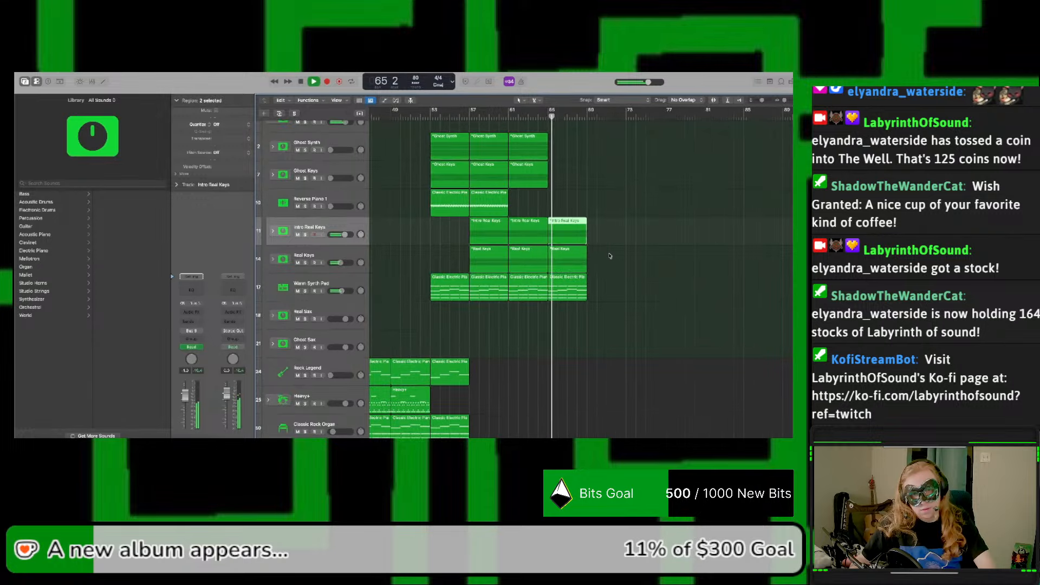
pyautogui.scroll(-2, 610, 255)
pyautogui.scroll(-1, 610, 256)
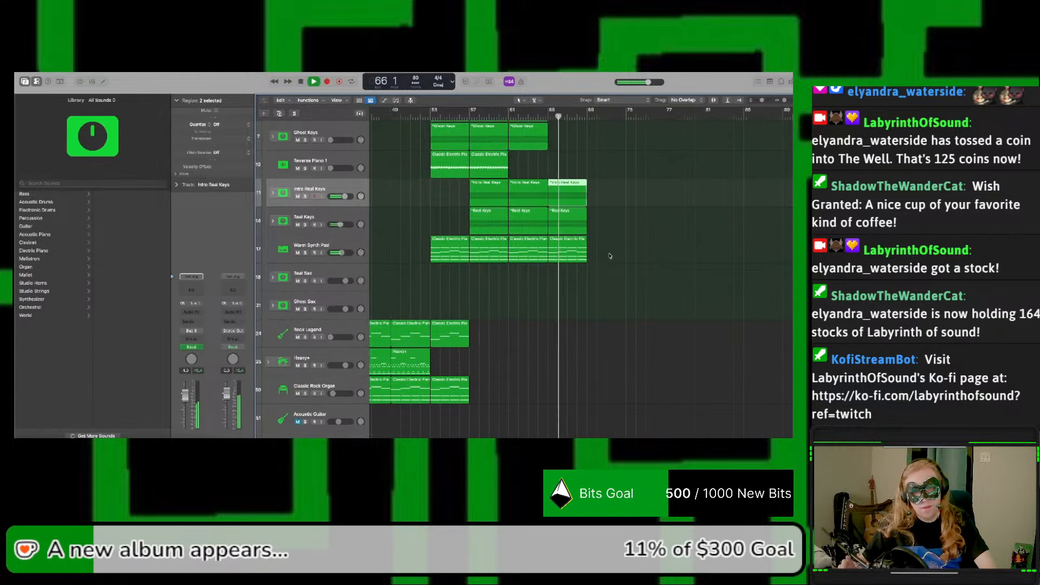
pyautogui.scroll(1, 610, 256)
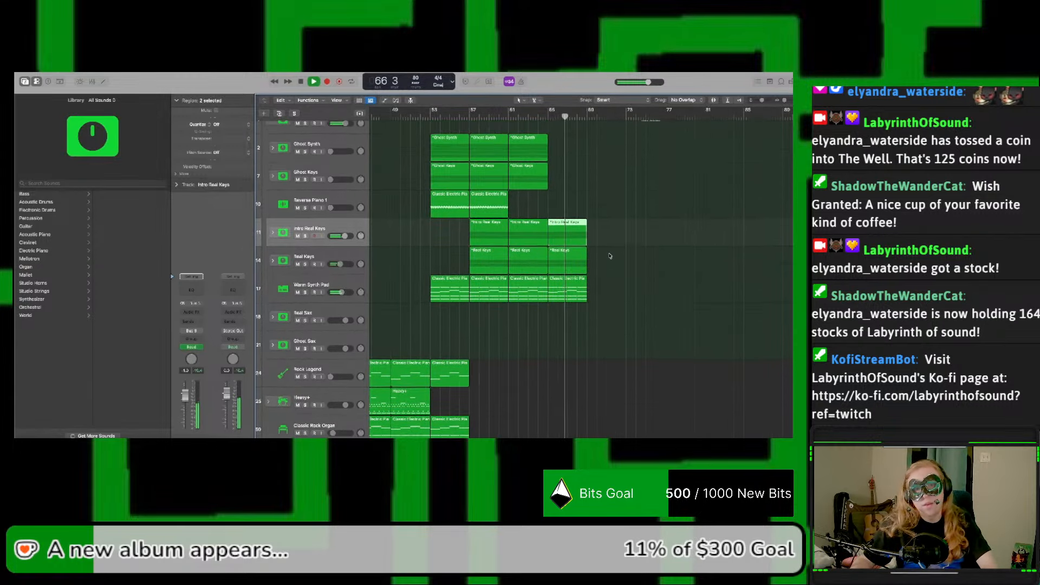
pyautogui.scroll(-3, 609, 261)
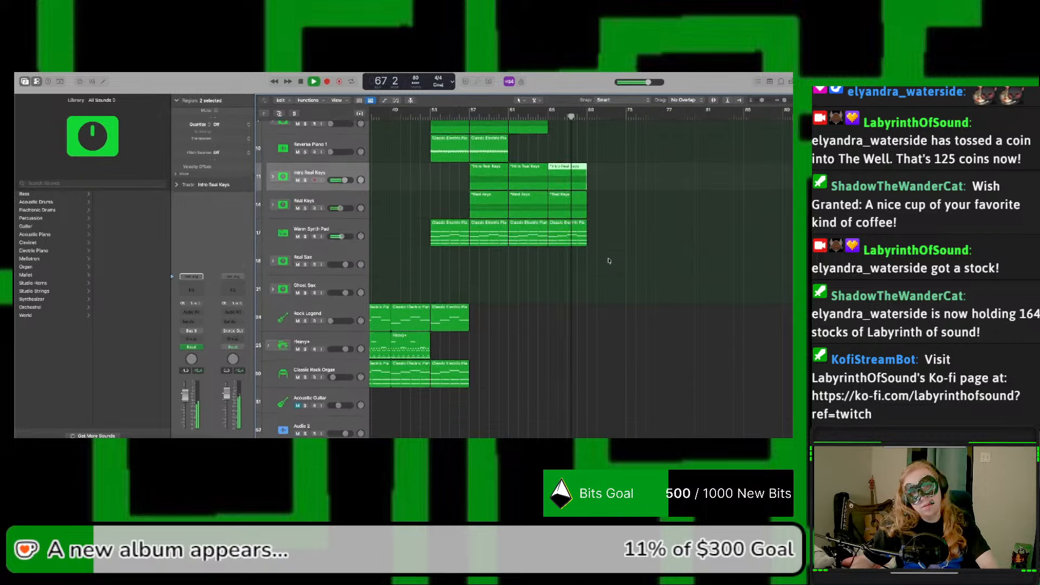
pyautogui.scroll(3, 609, 260)
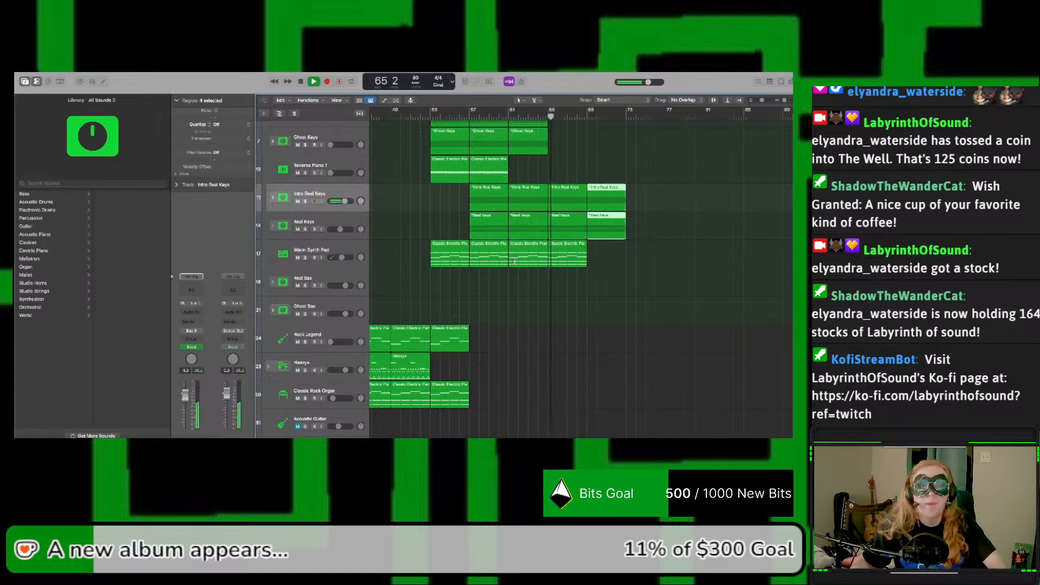
# Step: Play from about bar 53, copy the Ghost Sax region near bar 31 to bar 59, and stop playback
pyautogui.hscroll(-10, 513, 260)
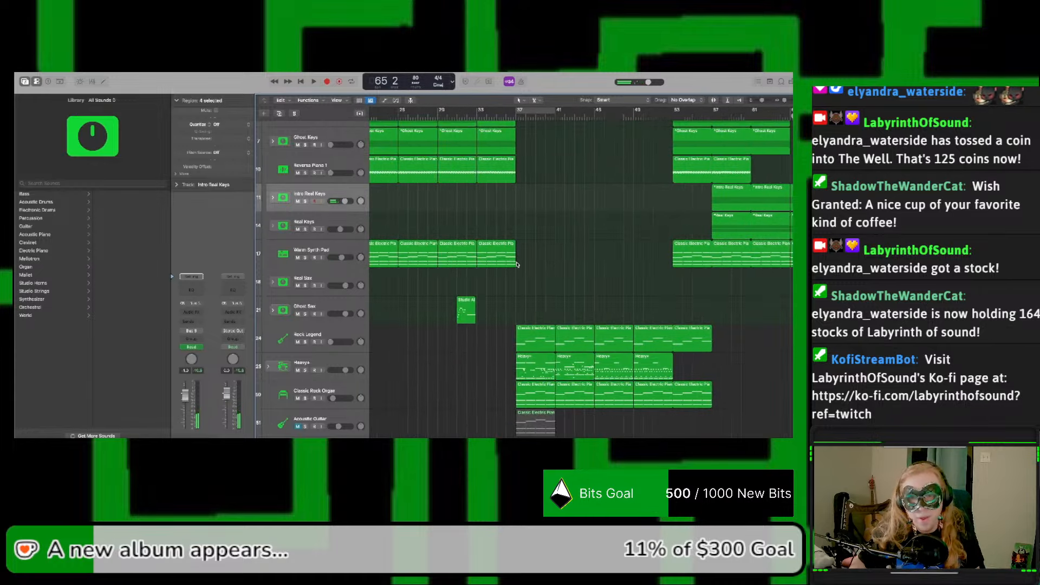
pyautogui.click(630, 115)
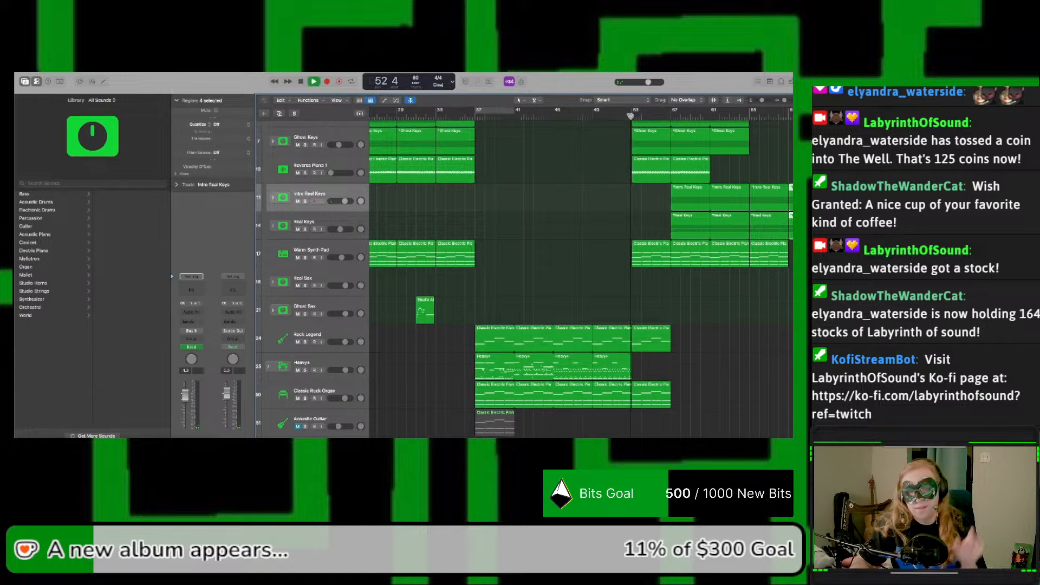
pyautogui.press('space')
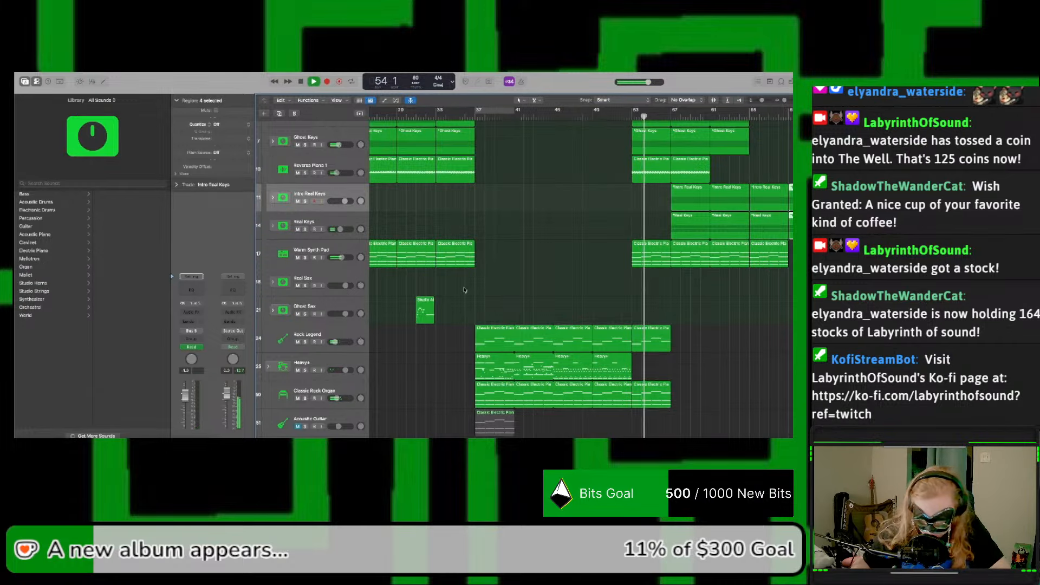
pyautogui.click(426, 310)
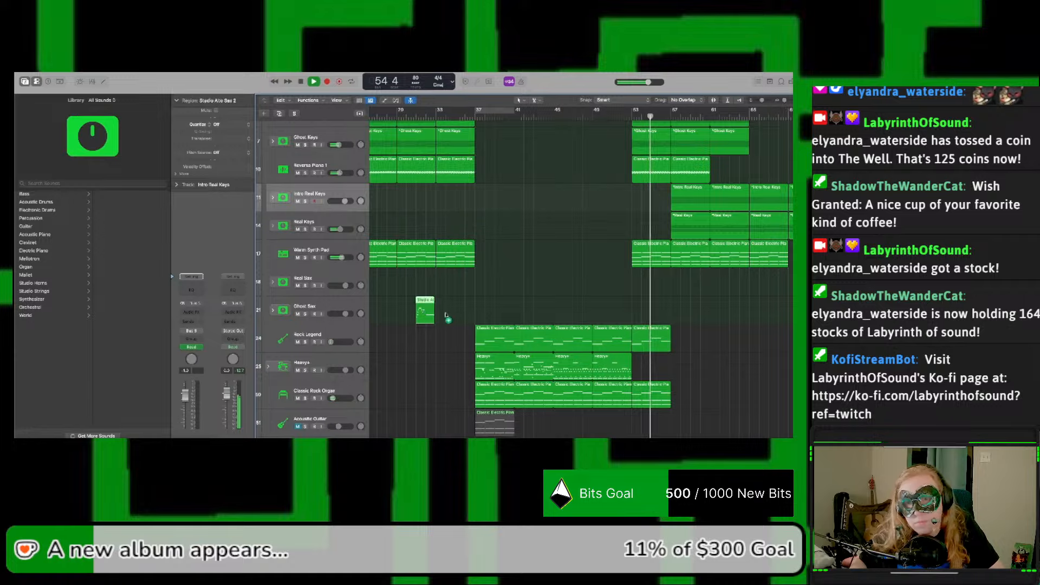
pyautogui.moveTo(446, 316); pyautogui.dragTo(696, 312)
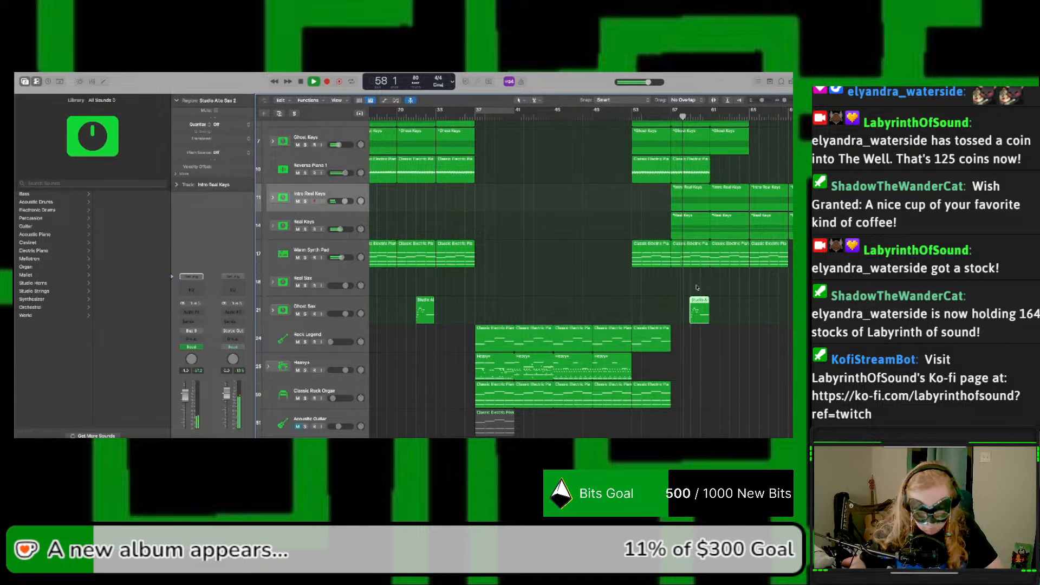
pyautogui.press('space')
# Step: Paste the copied sax region at bar 59 on the Real Sax stack and move it to its Real Sax subtrack
pyautogui.click(339, 275)
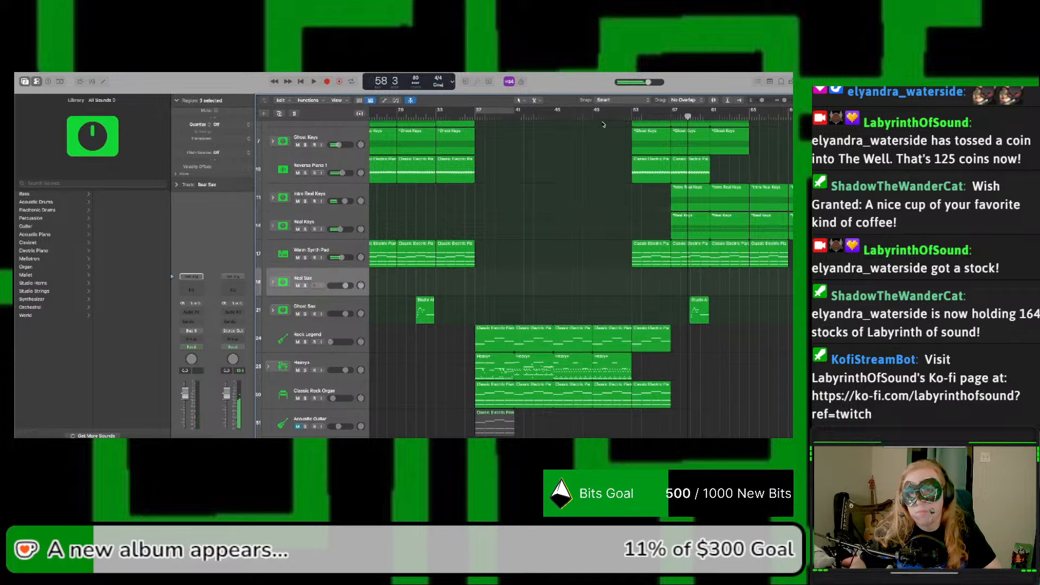
pyautogui.click(692, 117)
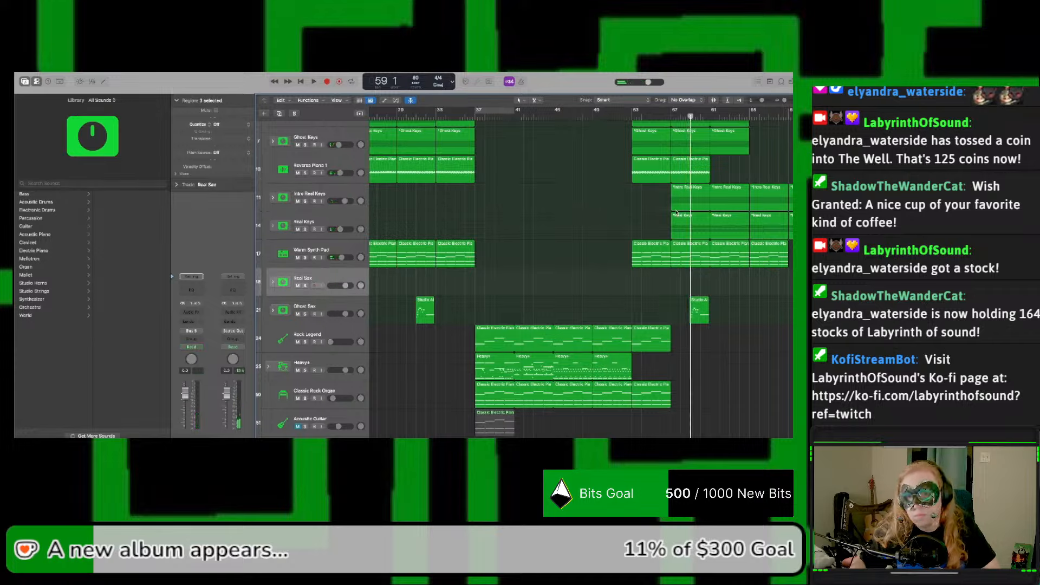
pyautogui.press('super+v')
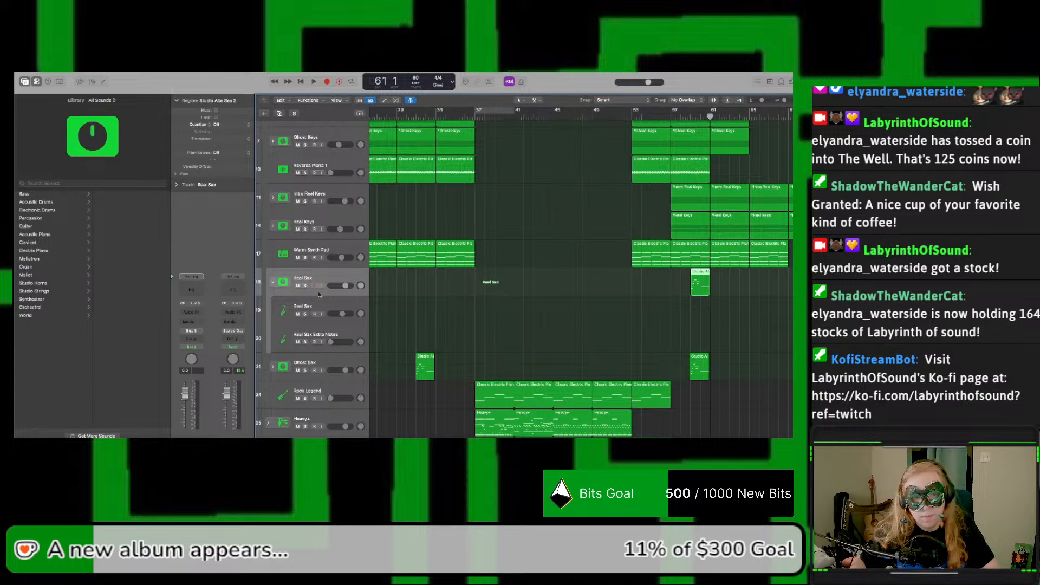
pyautogui.scroll(1, 320, 294)
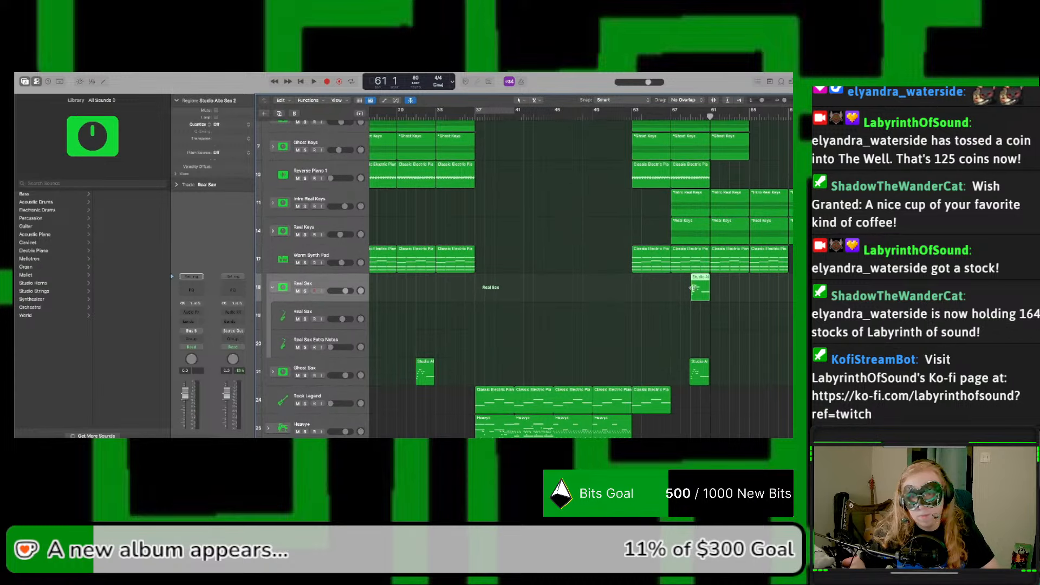
pyautogui.moveTo(693, 288); pyautogui.dragTo(697, 311)
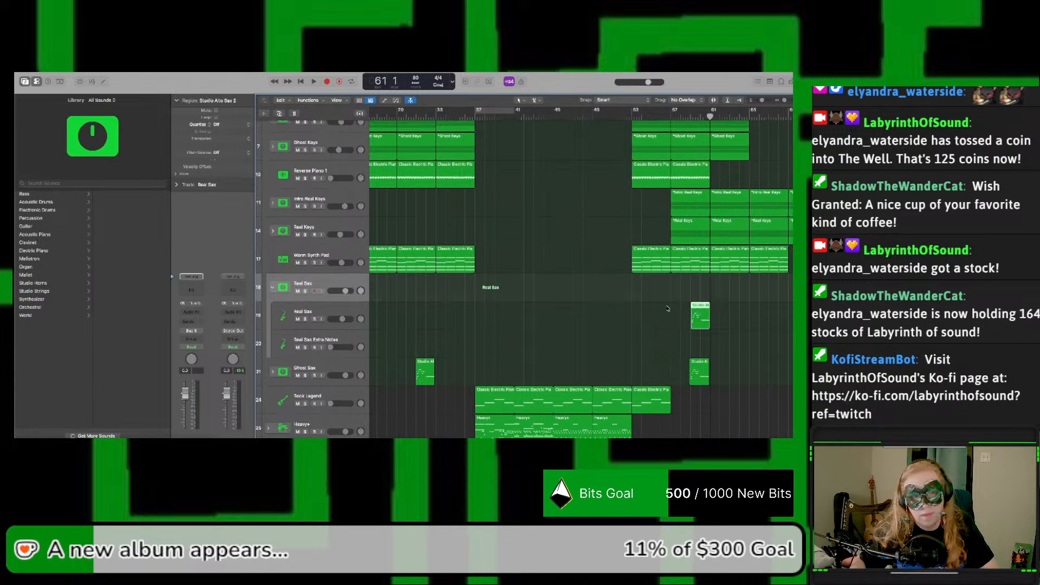
# Step: Expand the Ghost Sax stack, show automation, and add a volume point on the Ghost Sax subtrack at bar 59
pyautogui.click(272, 372)
pyautogui.hscroll(-10, 486, 348)
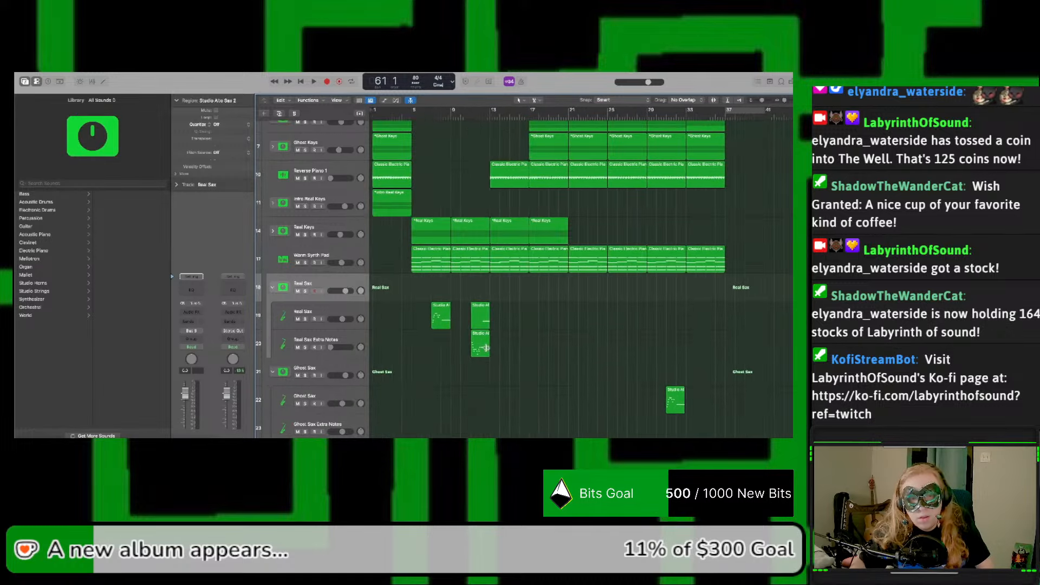
pyautogui.scroll(-1, 508, 355)
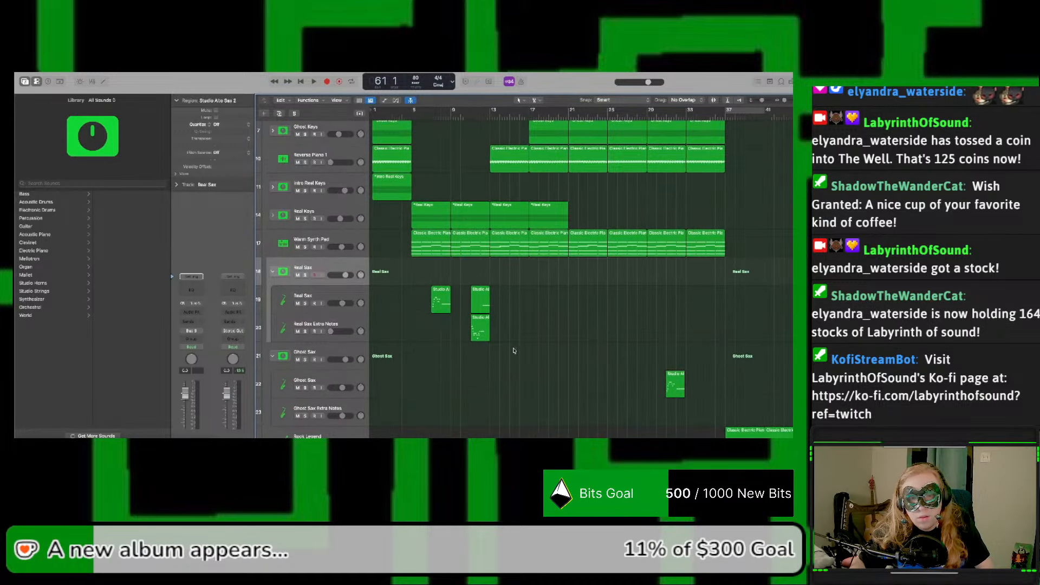
pyautogui.hscroll(12, 514, 351)
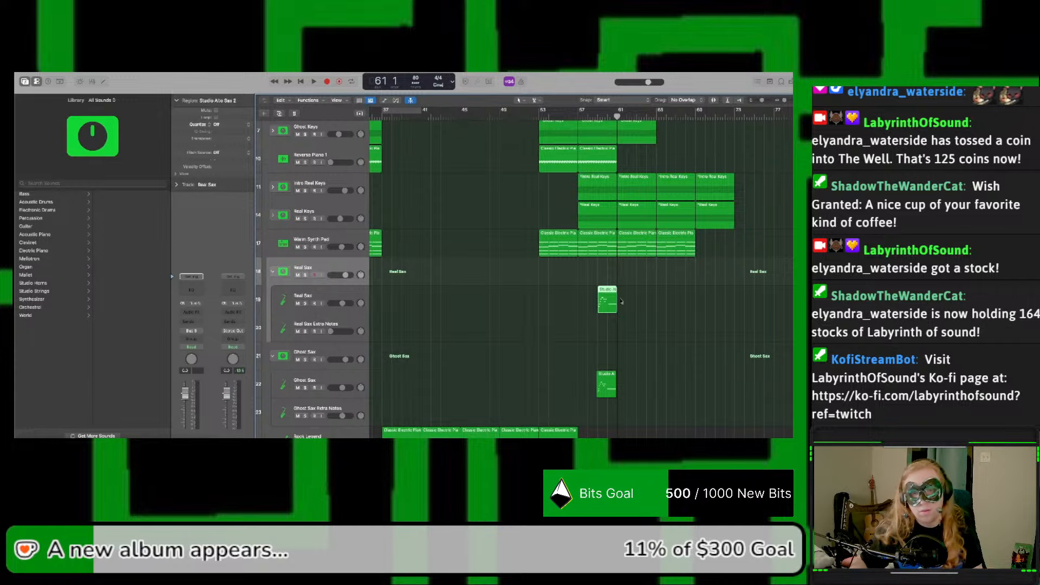
pyautogui.press('a')
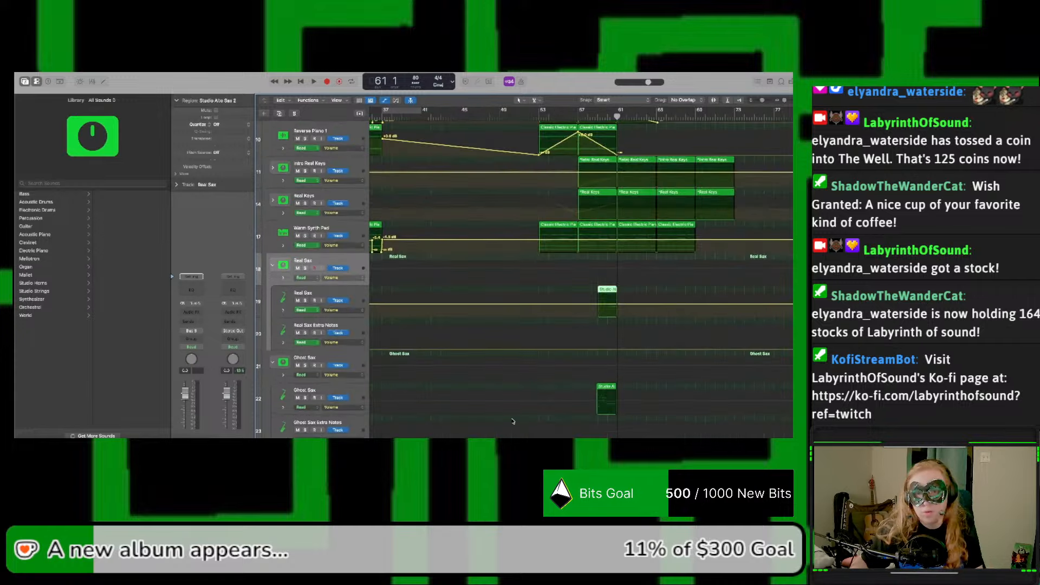
pyautogui.click(599, 404)
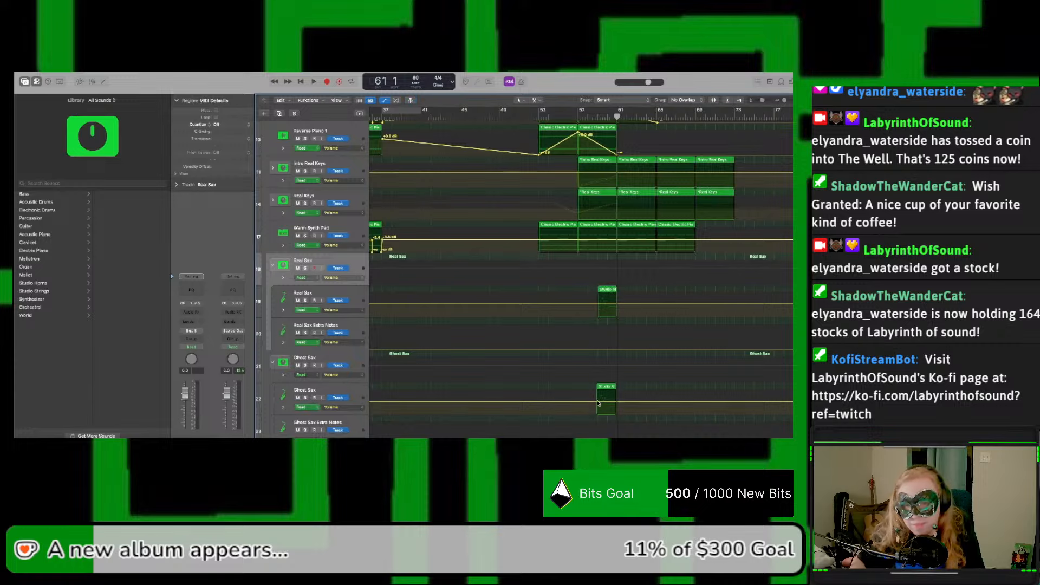
pyautogui.scroll(-3, 590, 325)
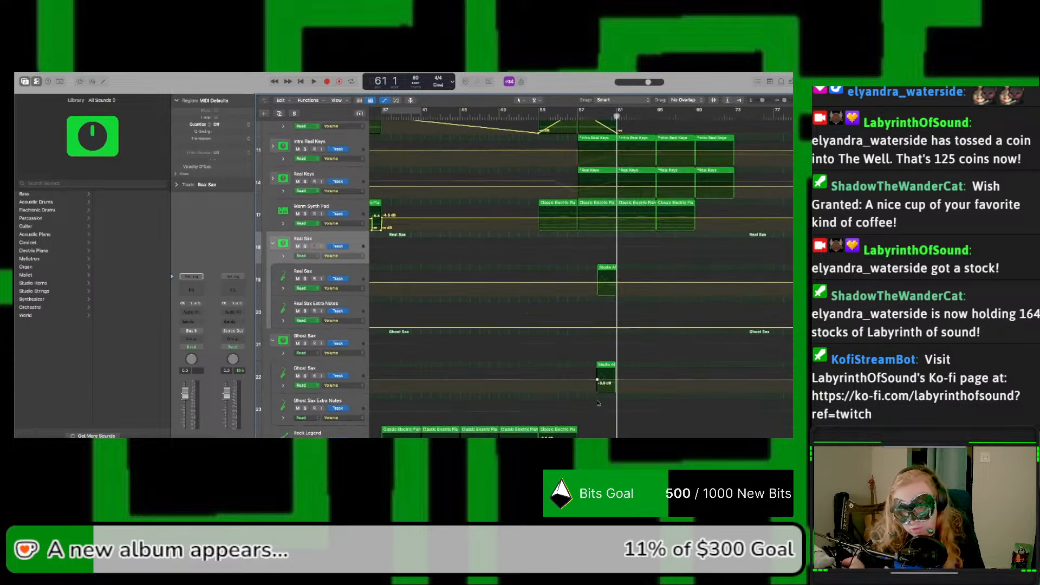
# Step: Shape the Real Sax subtrack's volume to dip at bar 59 and rise back by bar 61
pyautogui.click(597, 284)
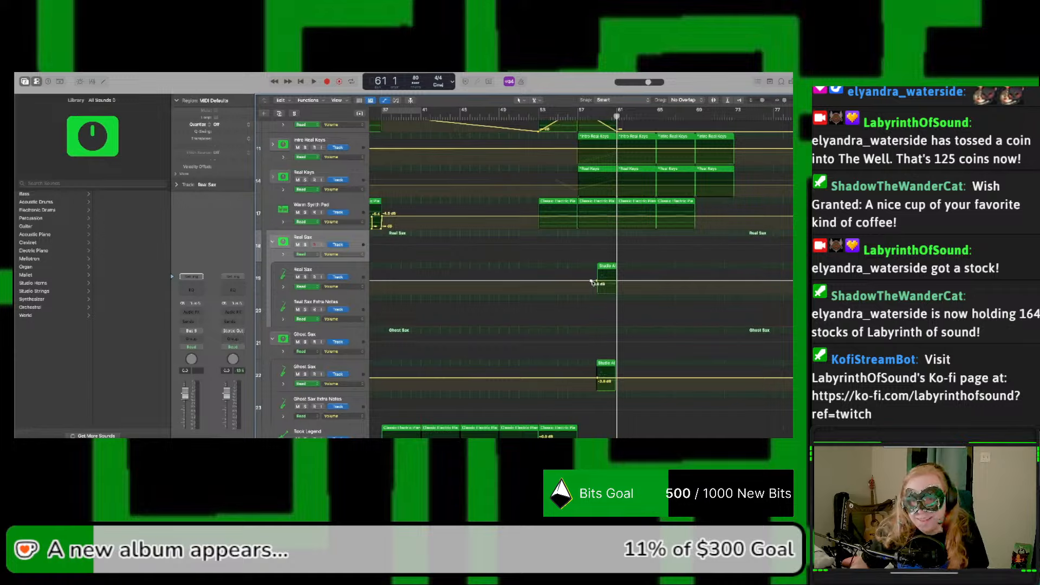
pyautogui.moveTo(593, 282); pyautogui.dragTo(616, 278)
pyautogui.click(612, 294)
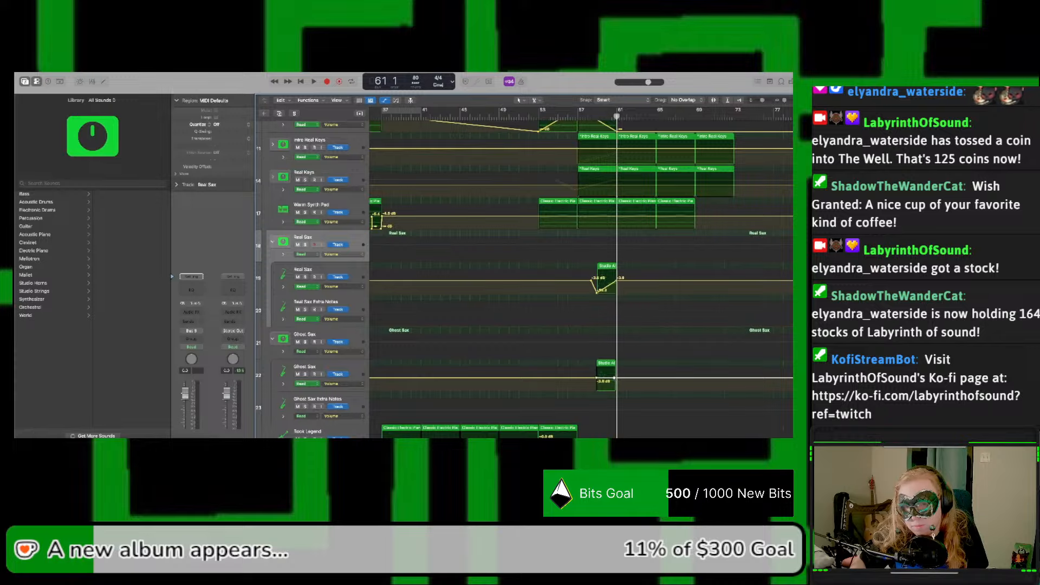
# Step: Fade the Ghost Sax subtrack's volume down from bar 59 to bar 61 and audition the sax crossfade from about bar 57
pyautogui.moveTo(615, 378); pyautogui.dragTo(617, 393)
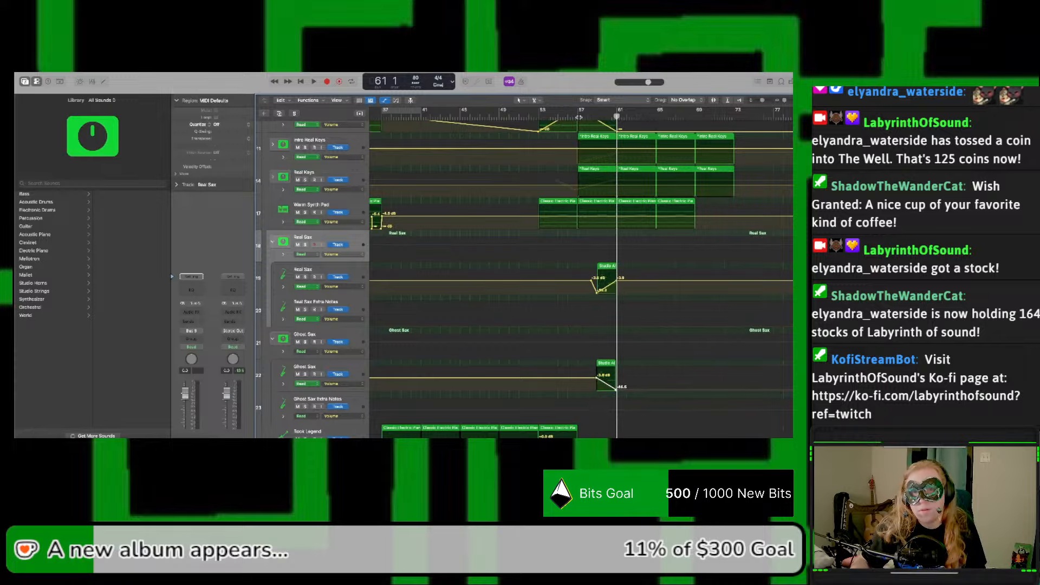
pyautogui.click(577, 117)
pyautogui.press('space')
pyautogui.press('a')
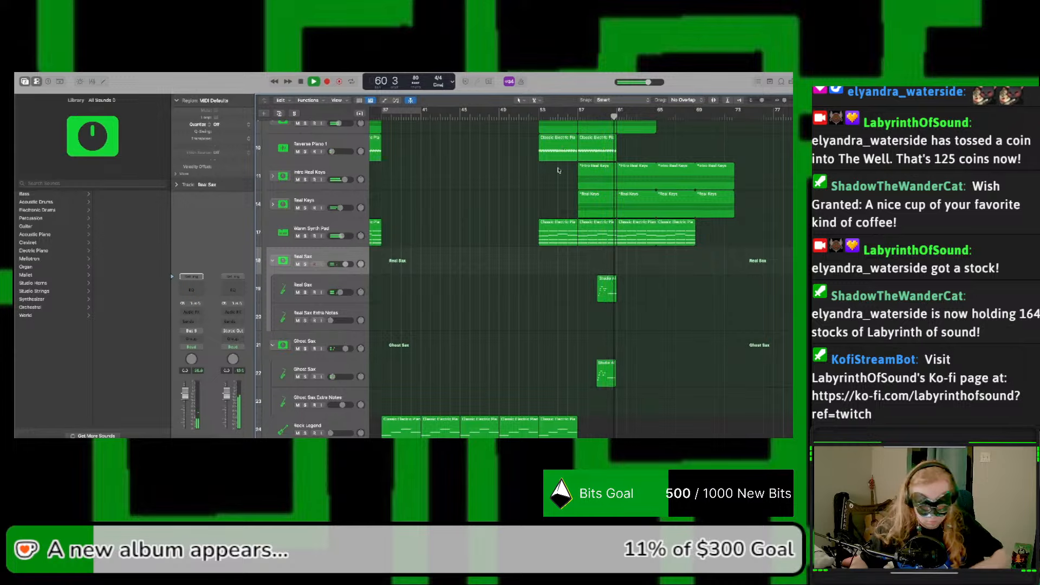
pyautogui.press('a')
pyautogui.press('space')
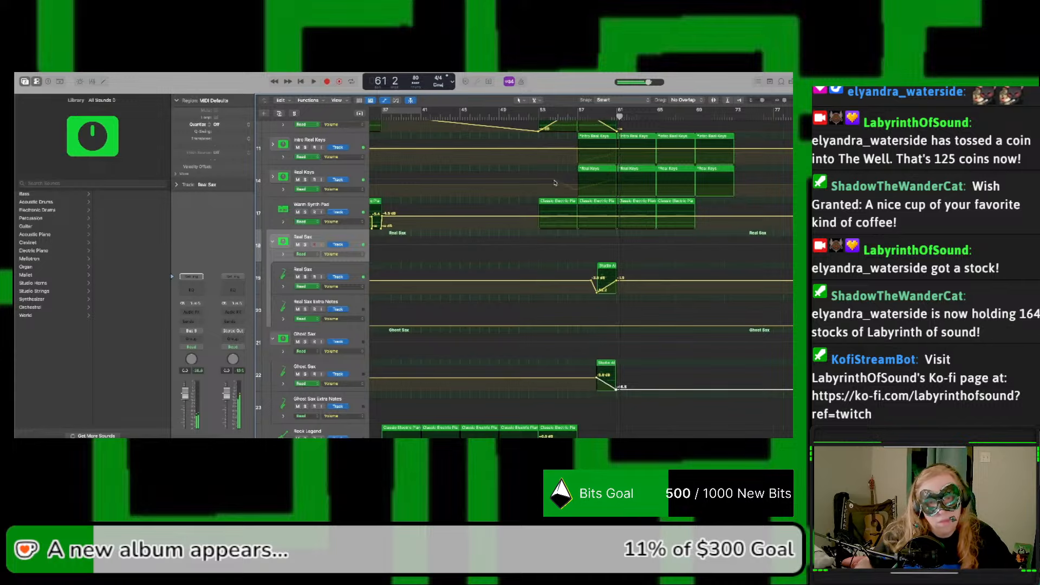
# Step: Solo the Real Sax stack together with Ghost Sax and audition the sax crossfade from bar 59
pyautogui.click(305, 245)
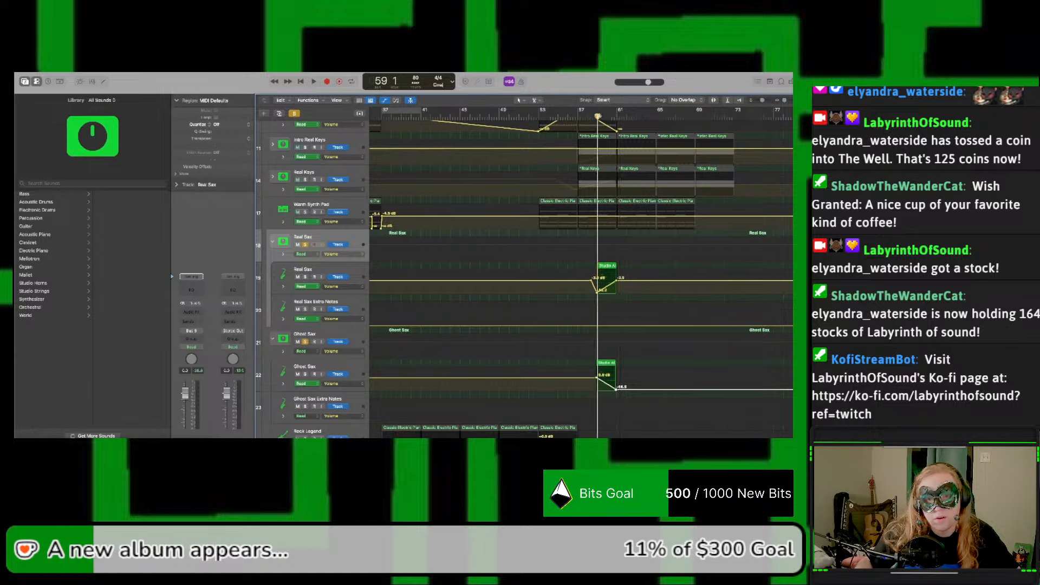
pyautogui.press('space')
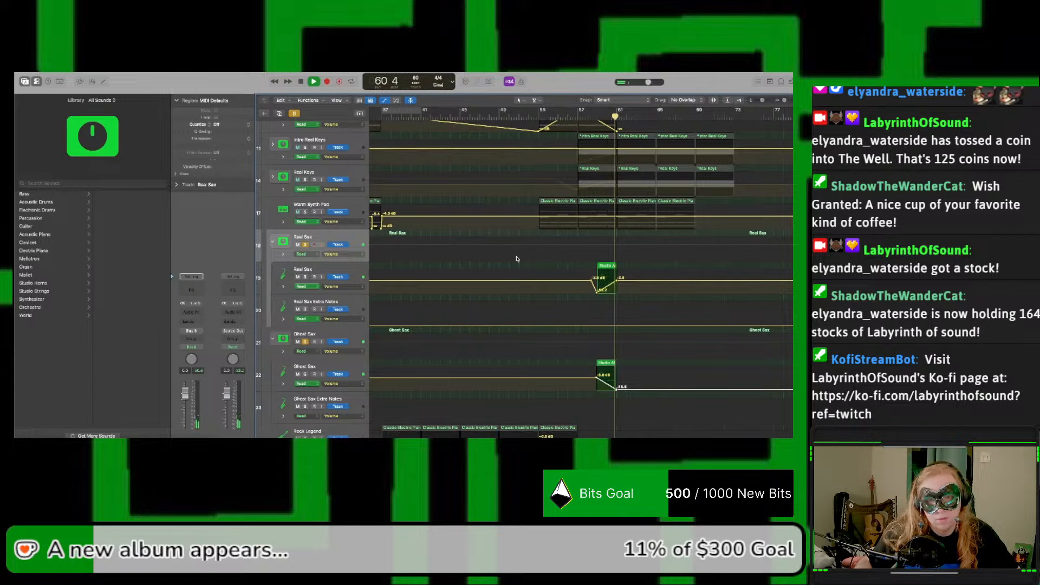
pyautogui.press('space')
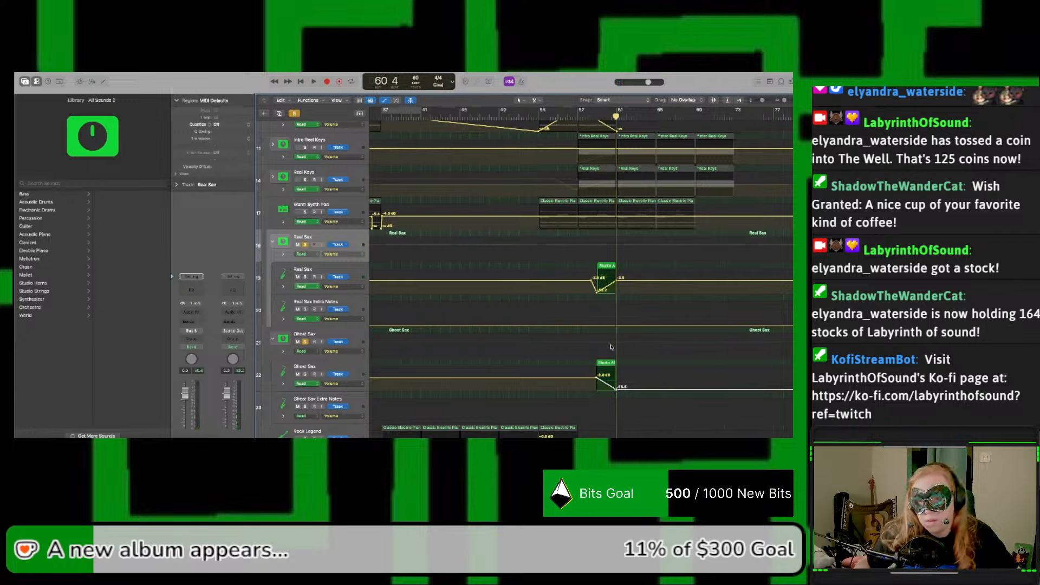
# Step: Pull the end of the Real Sax subtrack's volume rise earlier to about bar 60, listen past bar 61, and hide the automation
pyautogui.moveTo(618, 279); pyautogui.dragTo(607, 283)
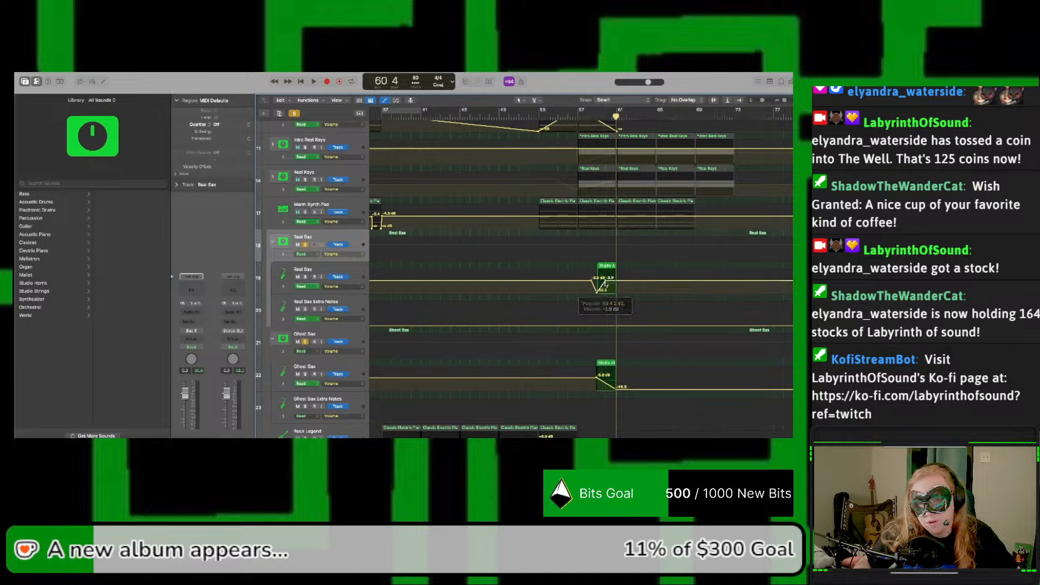
pyautogui.press('space')
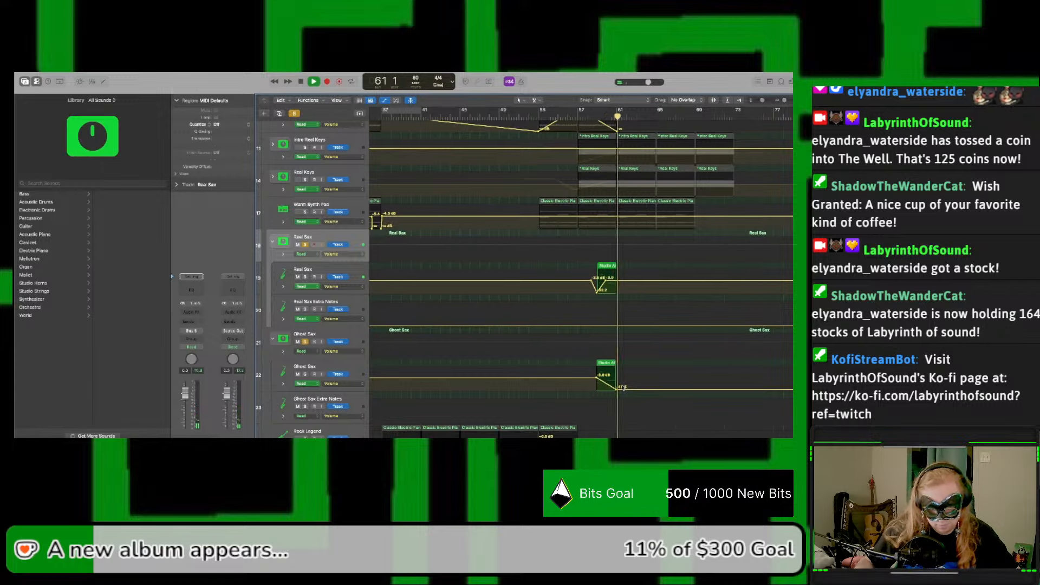
pyautogui.press('a')
pyautogui.press('space')
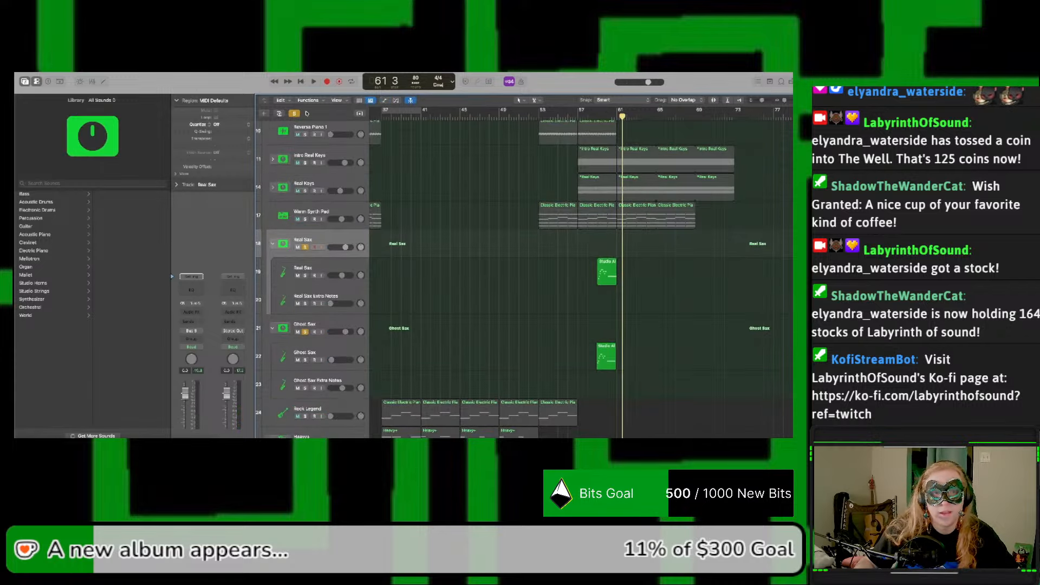
# Step: Clear the solos, audition the full mix from bar 57 to bar 64, and collapse the Real Sax stack
pyautogui.click(293, 113)
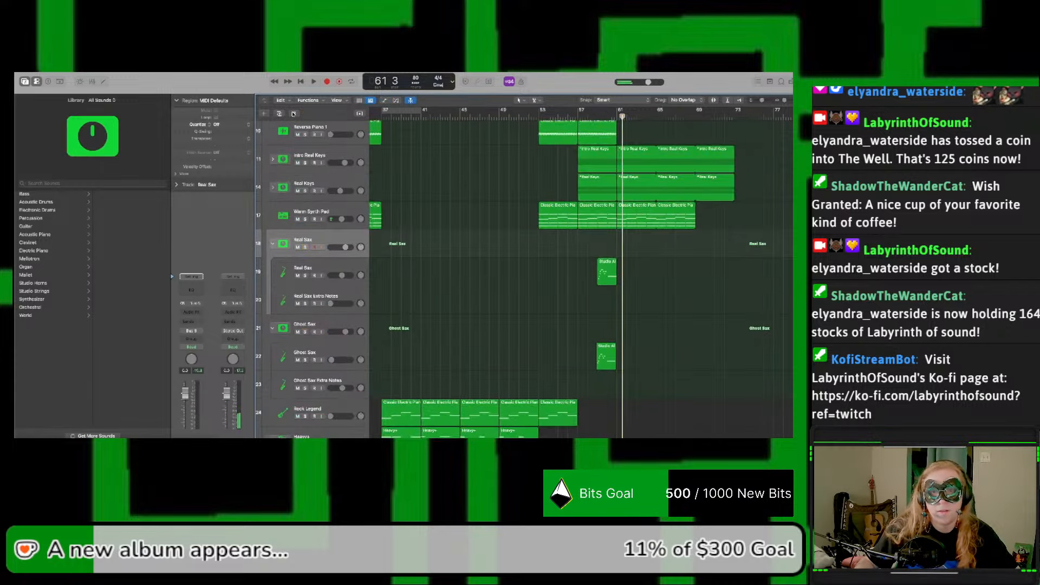
pyautogui.click(577, 115)
pyautogui.press('space')
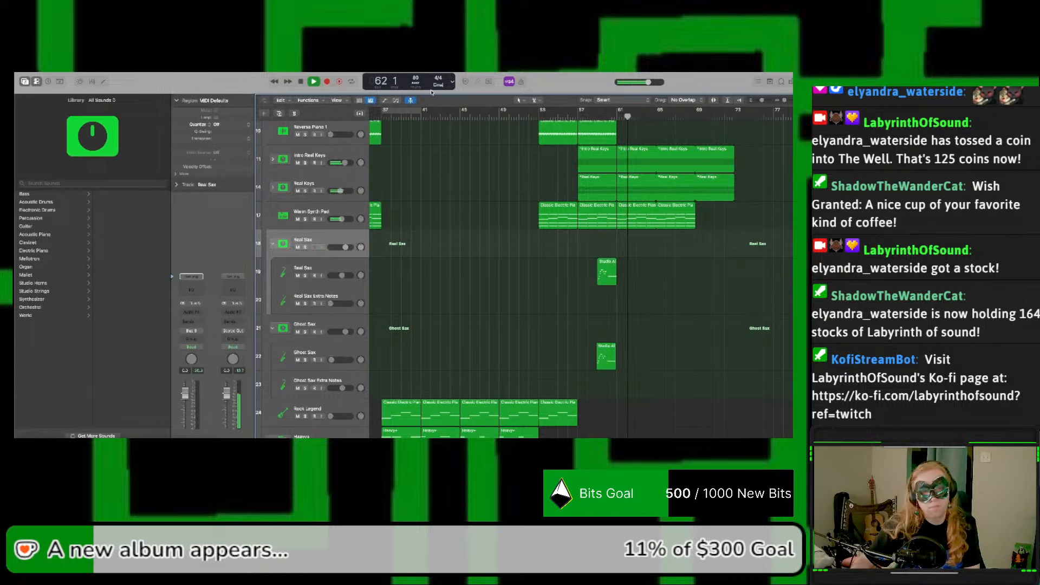
pyautogui.click(273, 245)
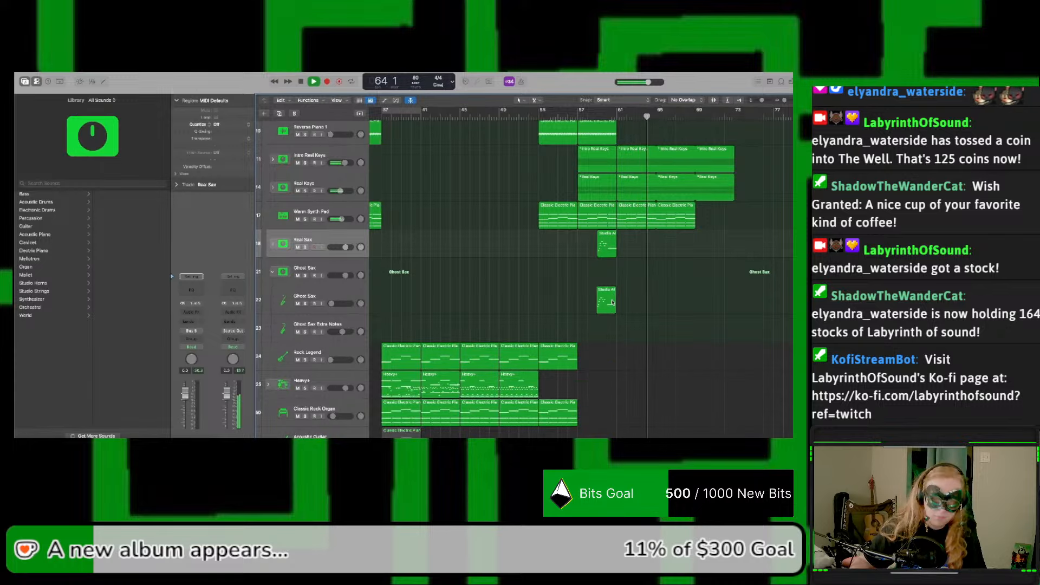
pyautogui.press('space')
# Step: Copy the sax phrase at bar 11 of the Real Sax stack and expand the stack to show its two regions
pyautogui.hscroll(-10, 609, 301)
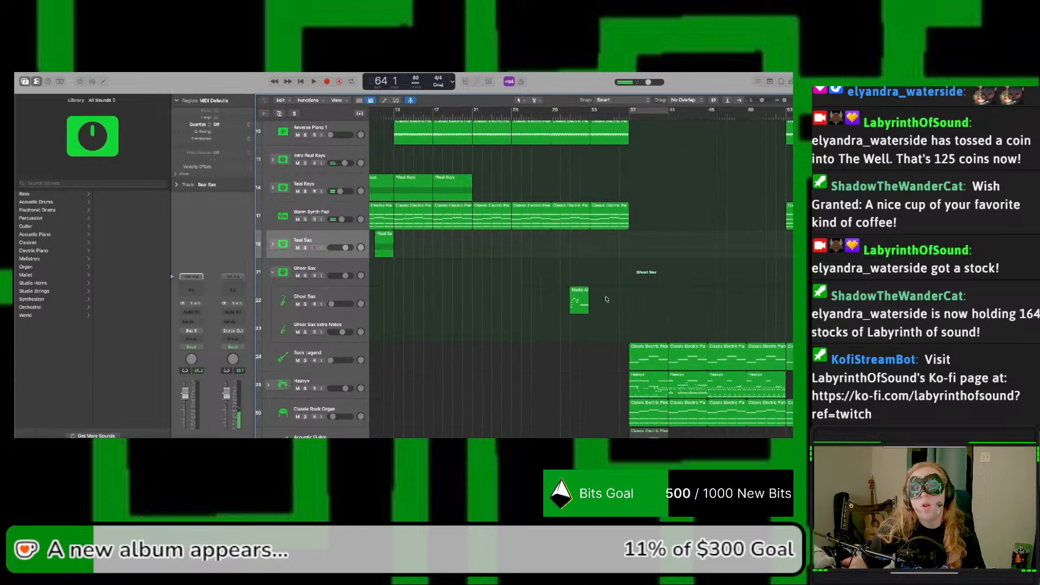
pyautogui.hscroll(-5, 607, 299)
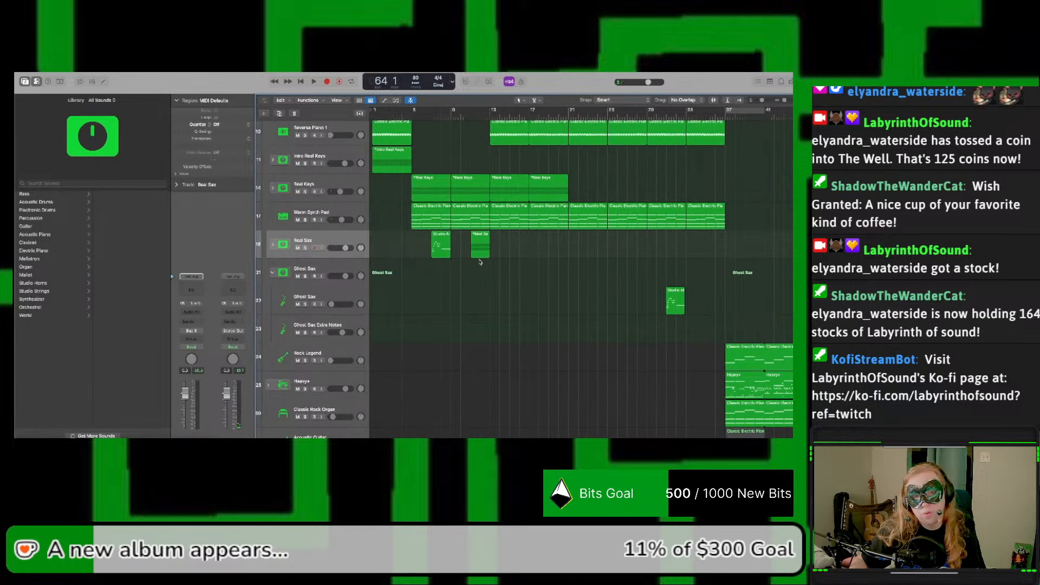
pyautogui.keyDown('shift'); pyautogui.click(477, 250); pyautogui.keyUp('shift')
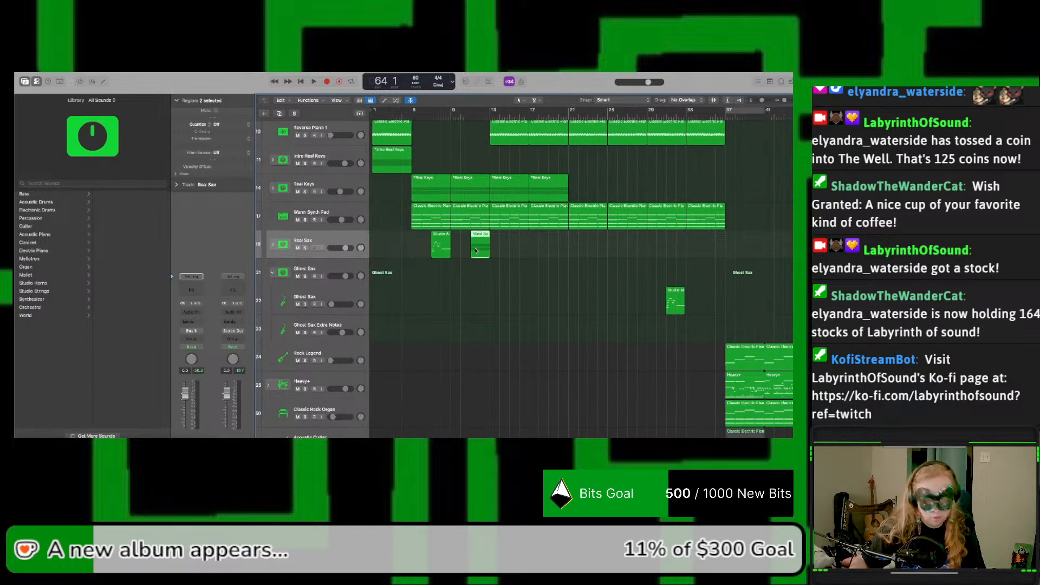
pyautogui.hscroll(12, 515, 274)
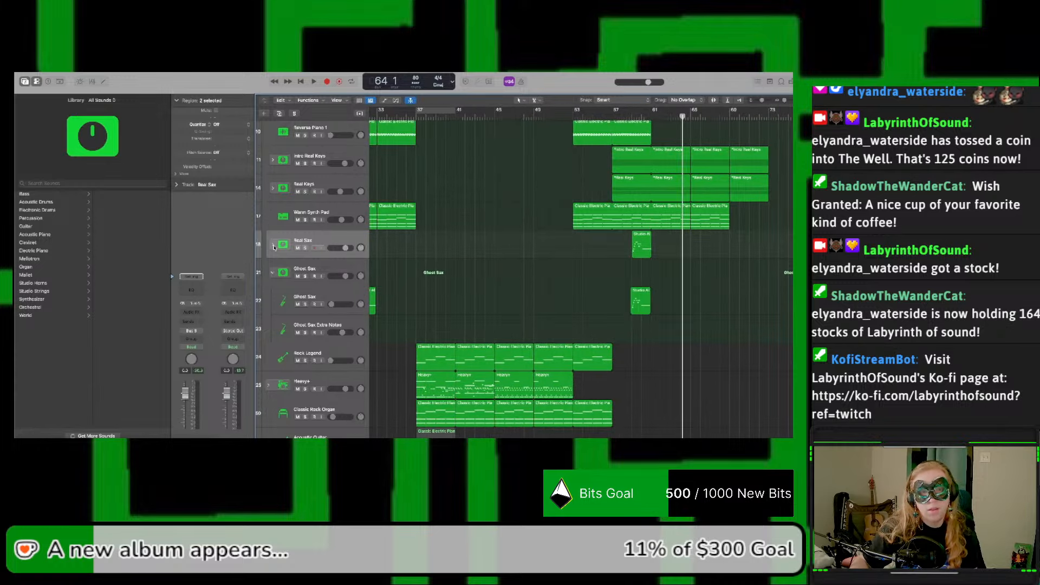
pyautogui.click(274, 248)
pyautogui.hscroll(-12, 490, 267)
pyautogui.click(513, 301)
pyautogui.moveTo(513, 301); pyautogui.dragTo(480, 273)
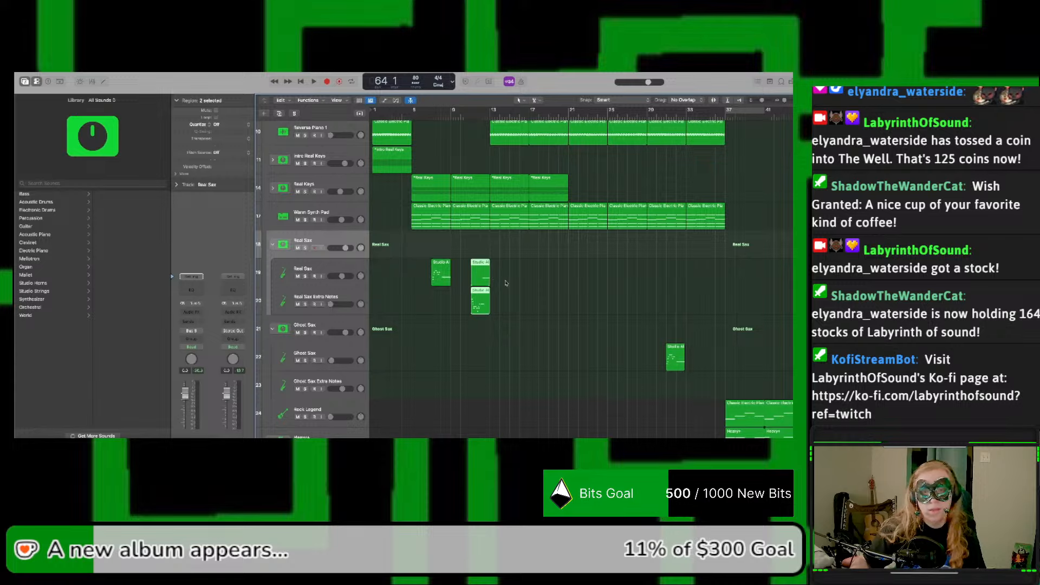
# Step: Paste the copied sax phrase at bar 63 on the Real Sax and Real Sax Extra Notes subtracks
pyautogui.hscroll(12, 506, 282)
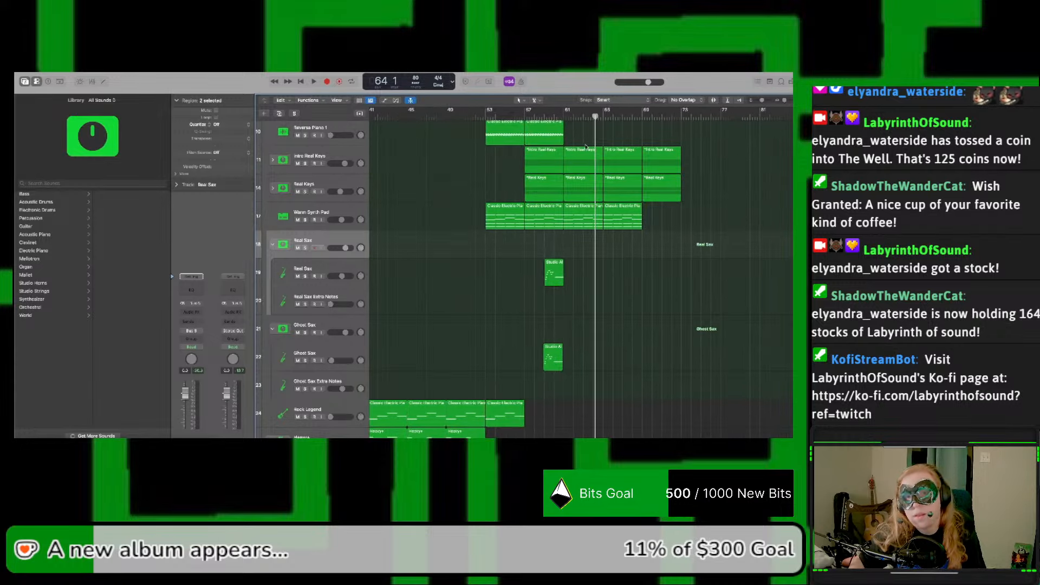
pyautogui.moveTo(596, 118); pyautogui.dragTo(584, 122)
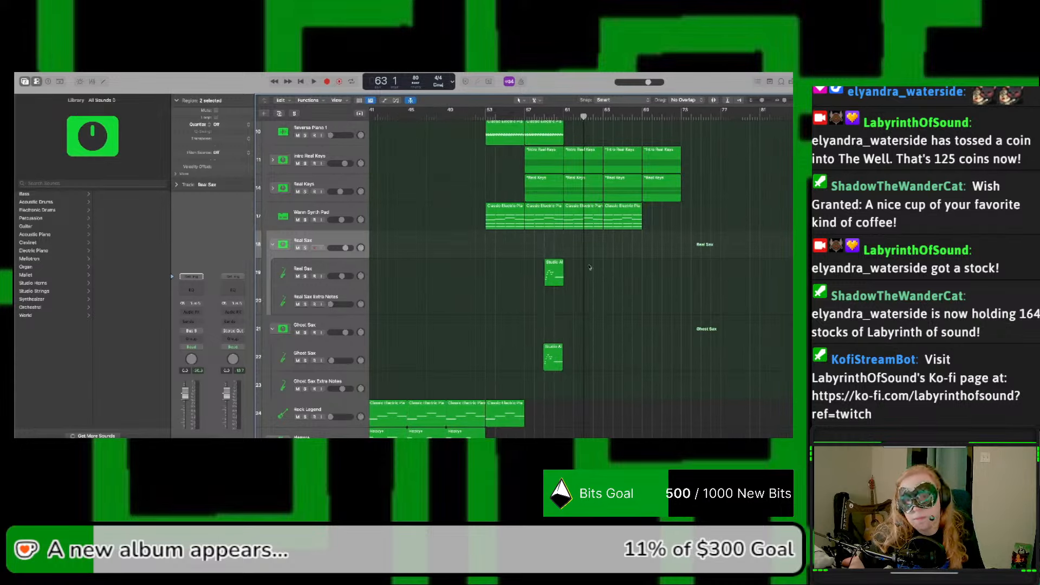
pyautogui.press('super+v')
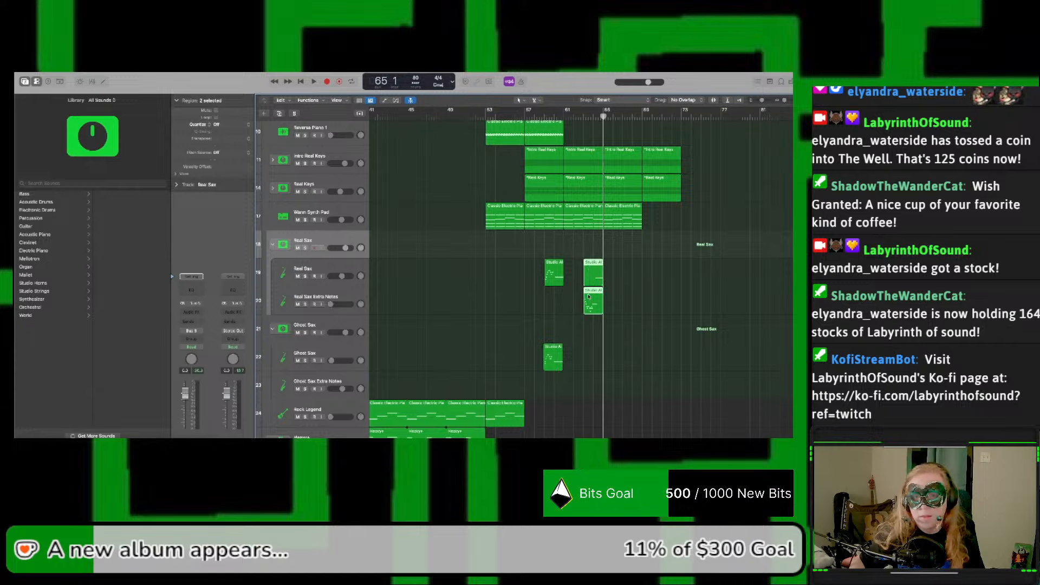
# Step: Paste the phrase at bar 63 again and move both regions to the Ghost Sax and Ghost Sax Extra Notes subtracks
pyautogui.click(336, 353)
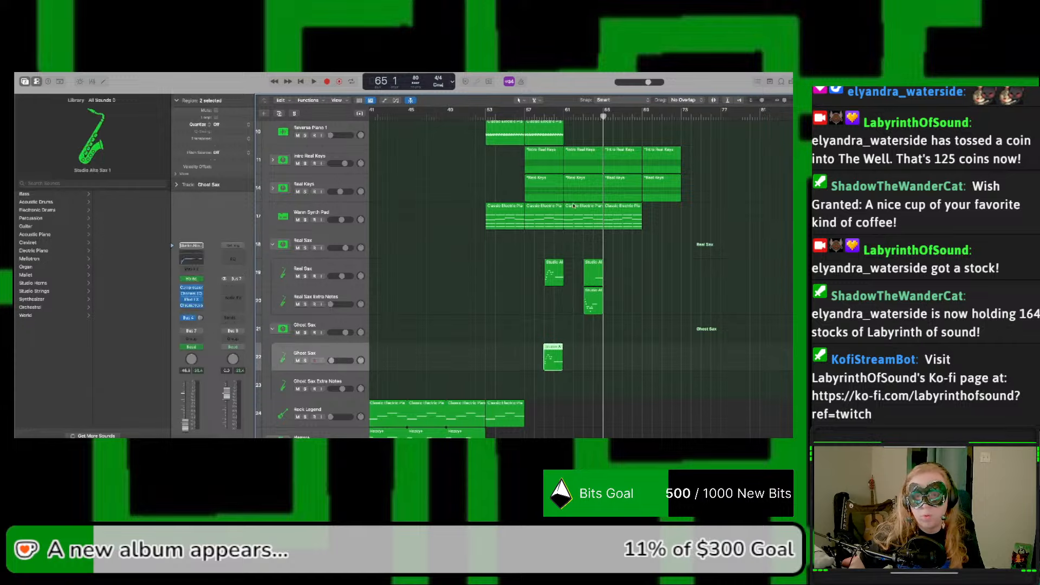
pyautogui.click(585, 118)
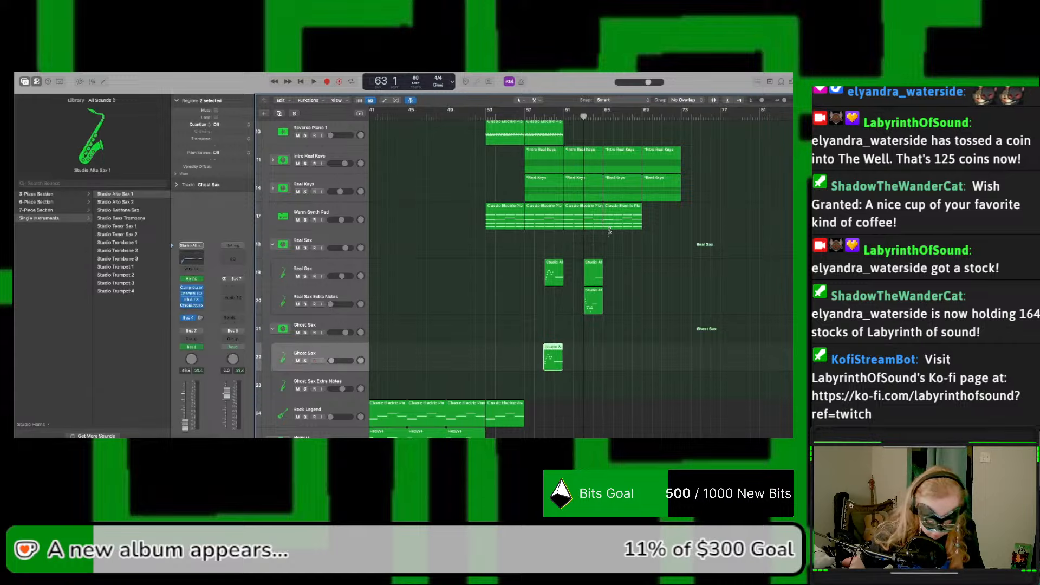
pyautogui.press('super+v')
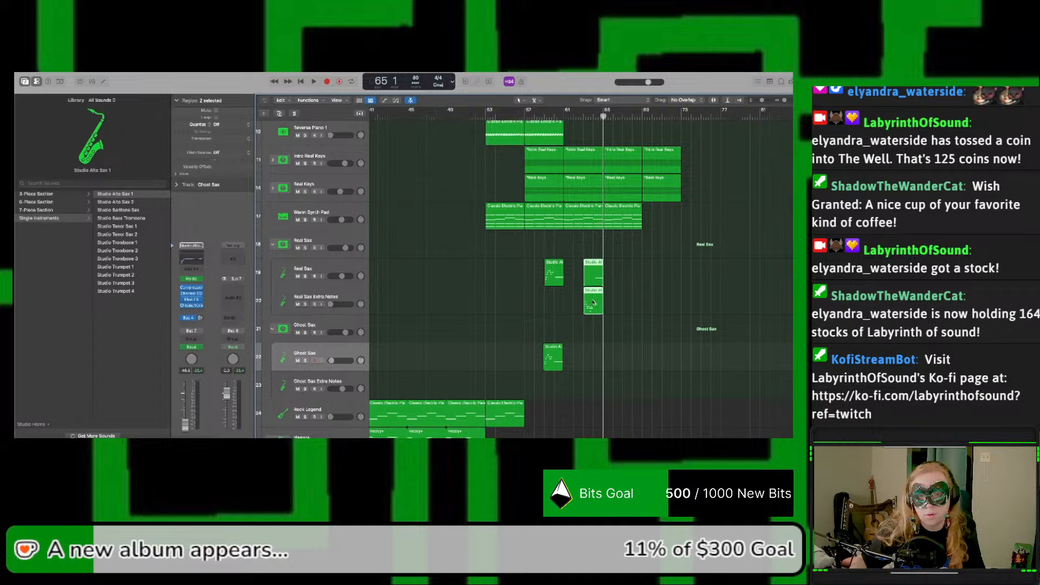
pyautogui.moveTo(594, 303); pyautogui.dragTo(591, 378)
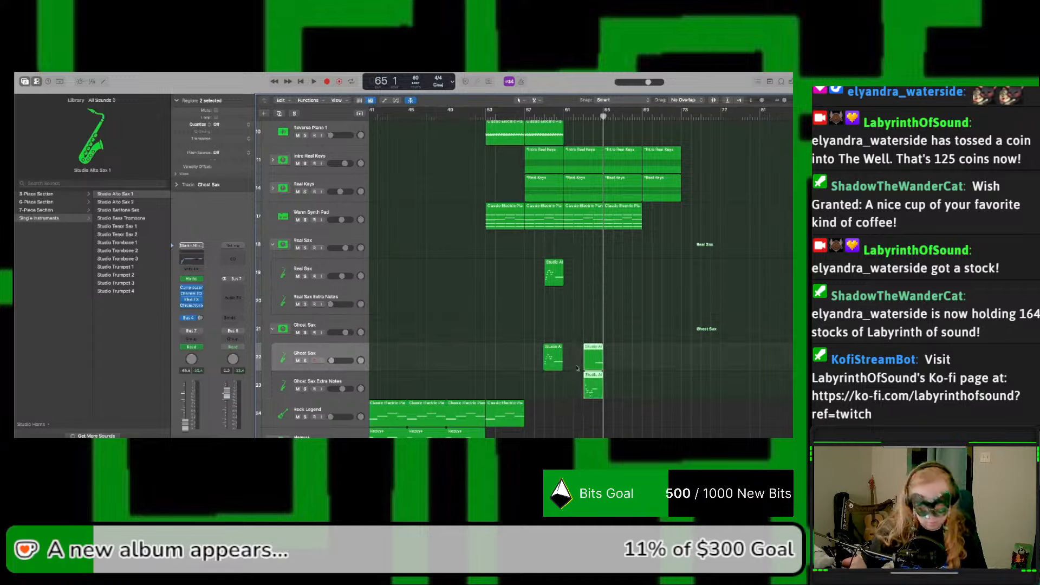
# Step: Select the Real Sax subtrack and paste the copied two-region phrase back onto the real sax subtracks at bar 63
pyautogui.click(375, 259)
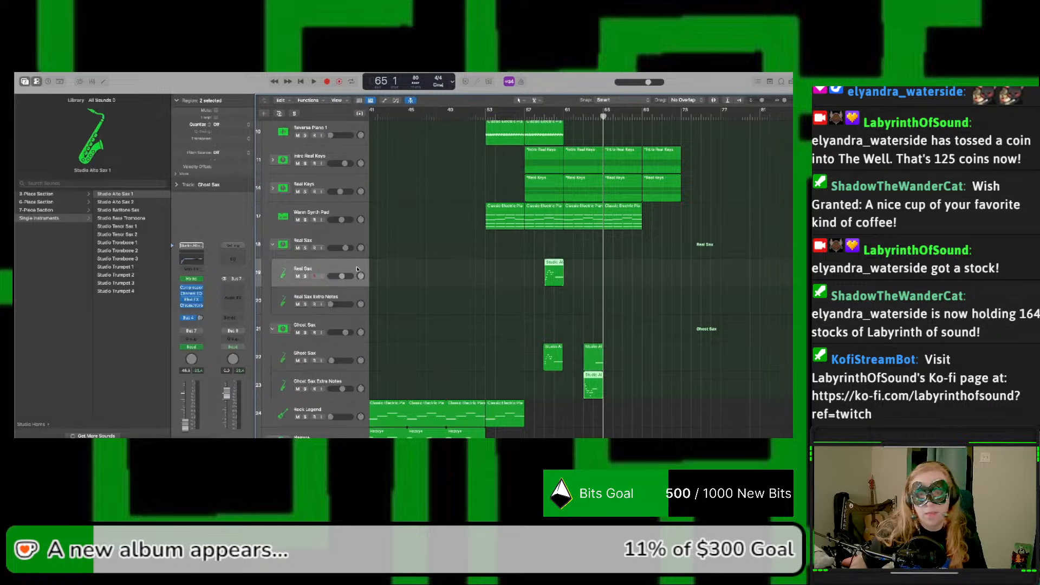
pyautogui.click(584, 117)
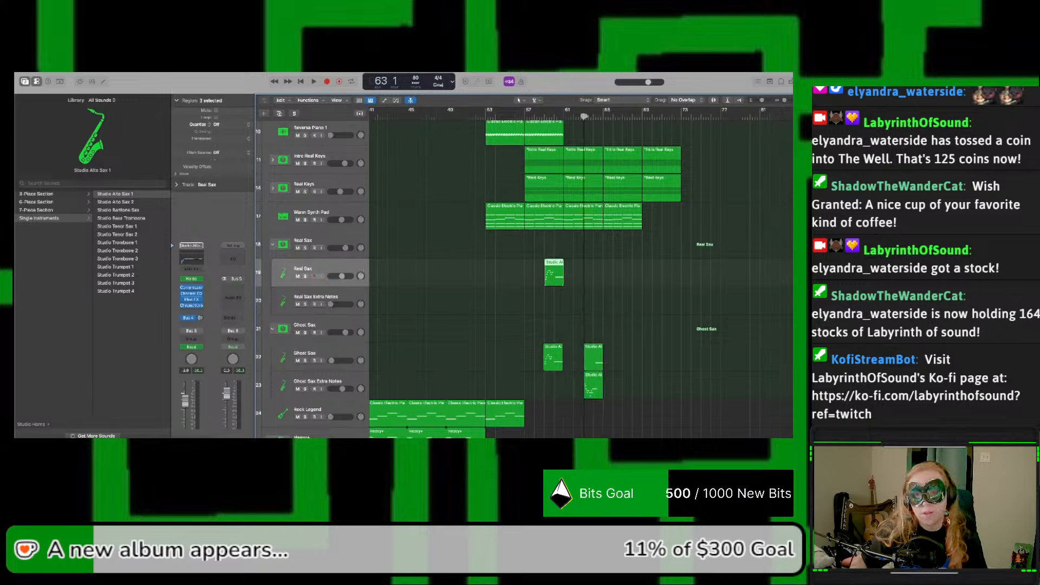
pyautogui.press('super+v')
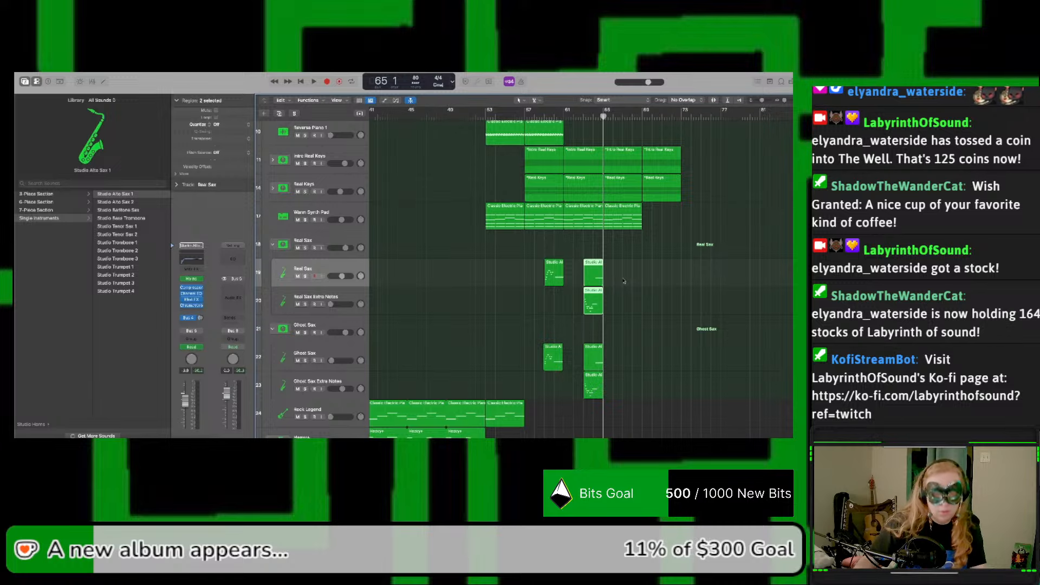
# Step: Show automation, end the Real Sax volume rise at bar 61, and shift the Ghost Sax fade-down to bars 63–65
pyautogui.press('a')
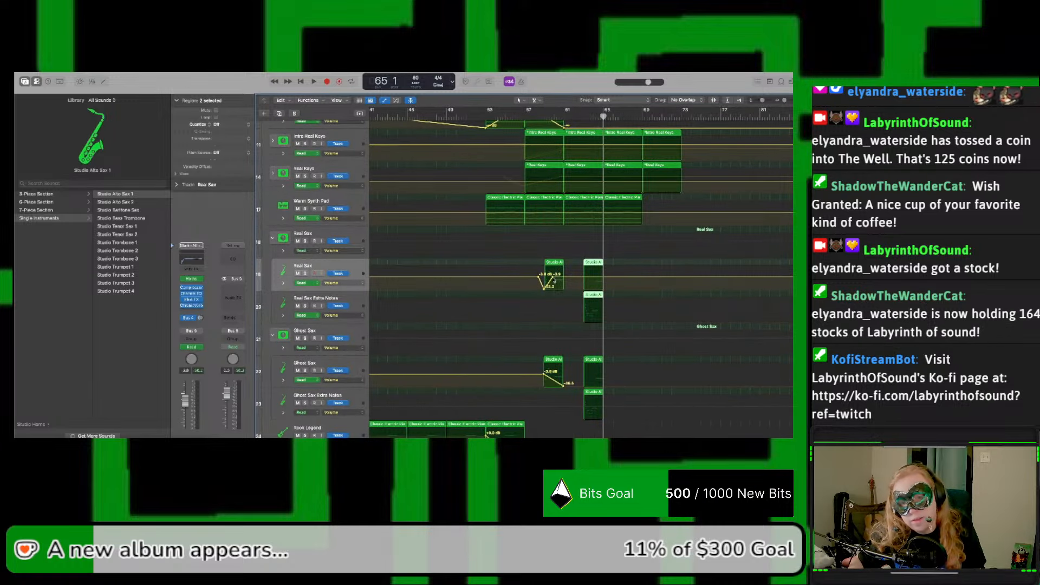
pyautogui.moveTo(554, 276); pyautogui.dragTo(564, 277)
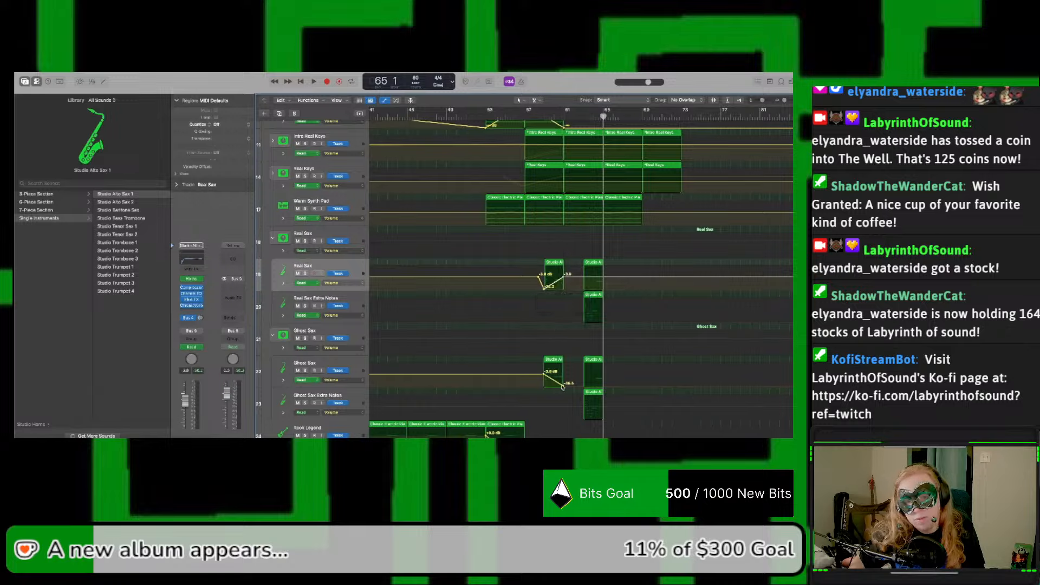
pyautogui.moveTo(564, 383); pyautogui.dragTo(600, 385)
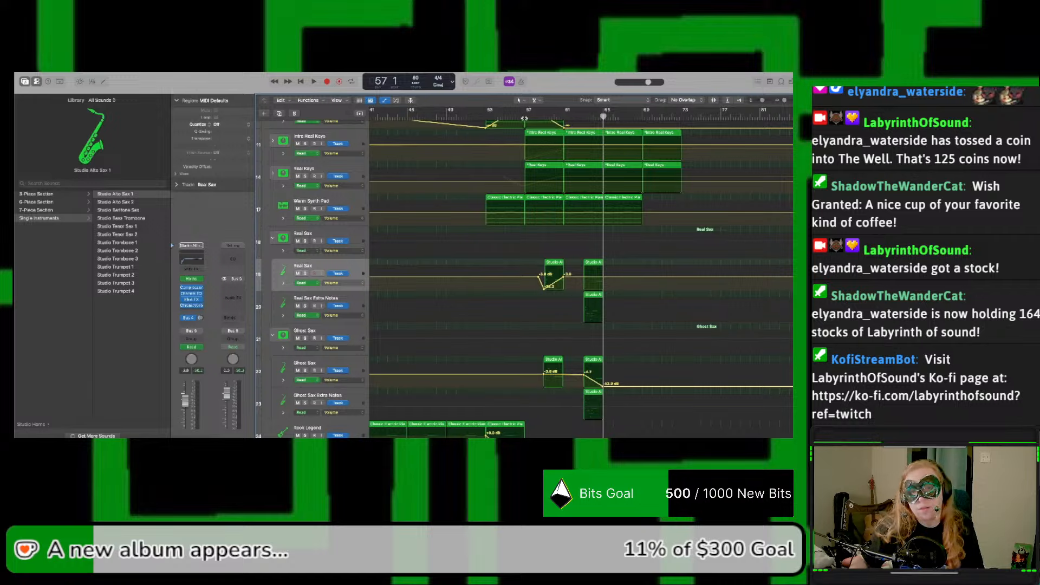
# Step: Audition the arrangement from bar 57 to bar 65 and hide the automation
pyautogui.press('space')
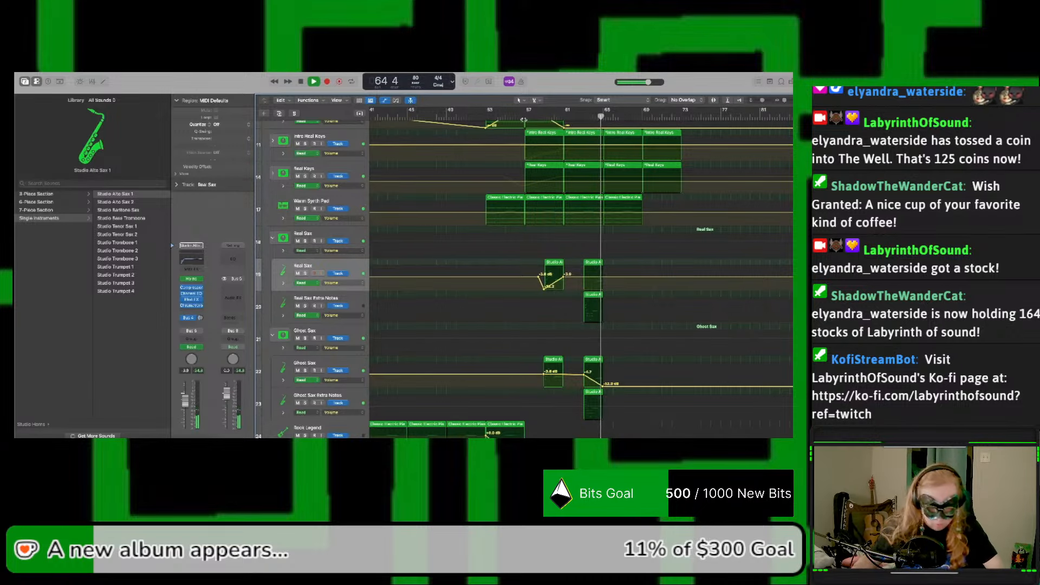
pyautogui.press('a')
pyautogui.press('space')
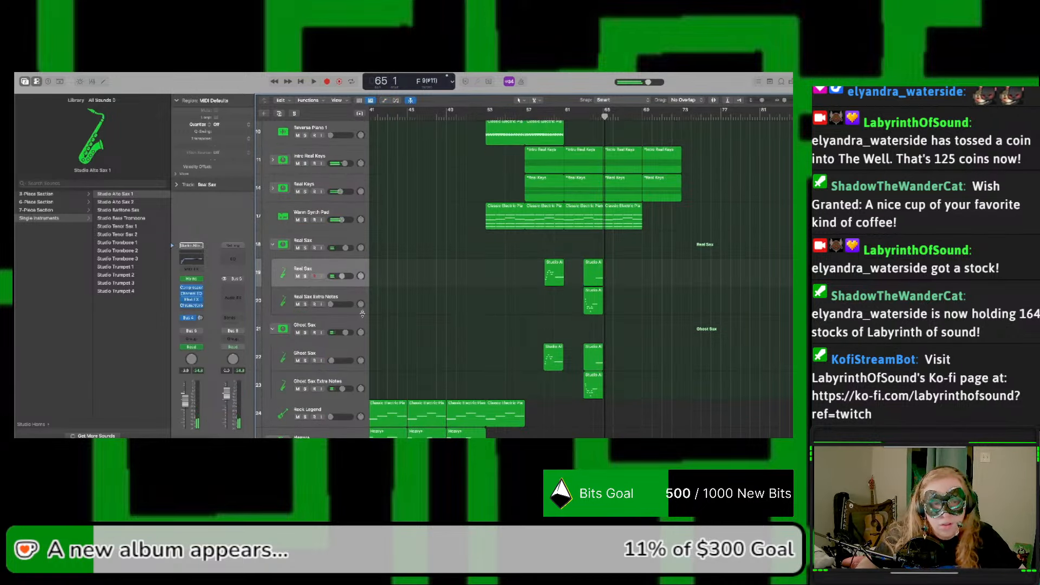
# Step: Solo the real and ghost sax subtracks, including Extra Notes, audition them from bar 63, and show the automation
pyautogui.click(305, 277)
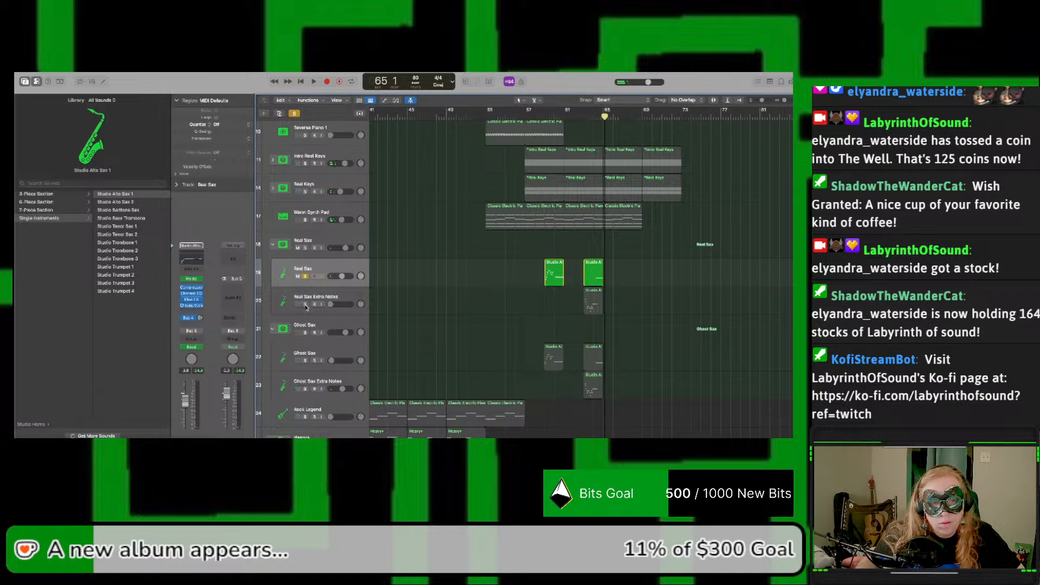
pyautogui.click(305, 333)
pyautogui.click(306, 360)
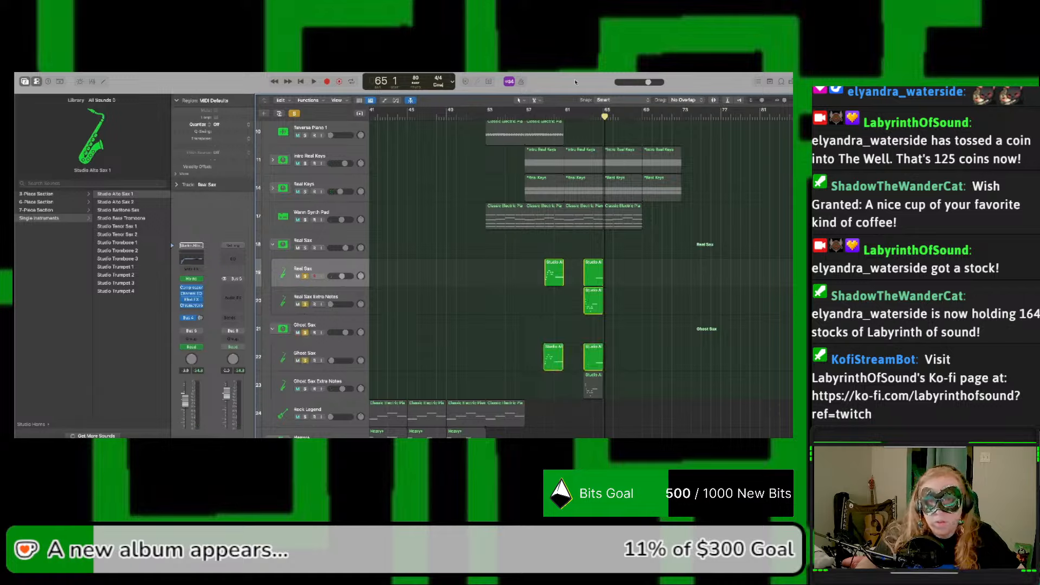
pyautogui.click(588, 117)
pyautogui.click(582, 117)
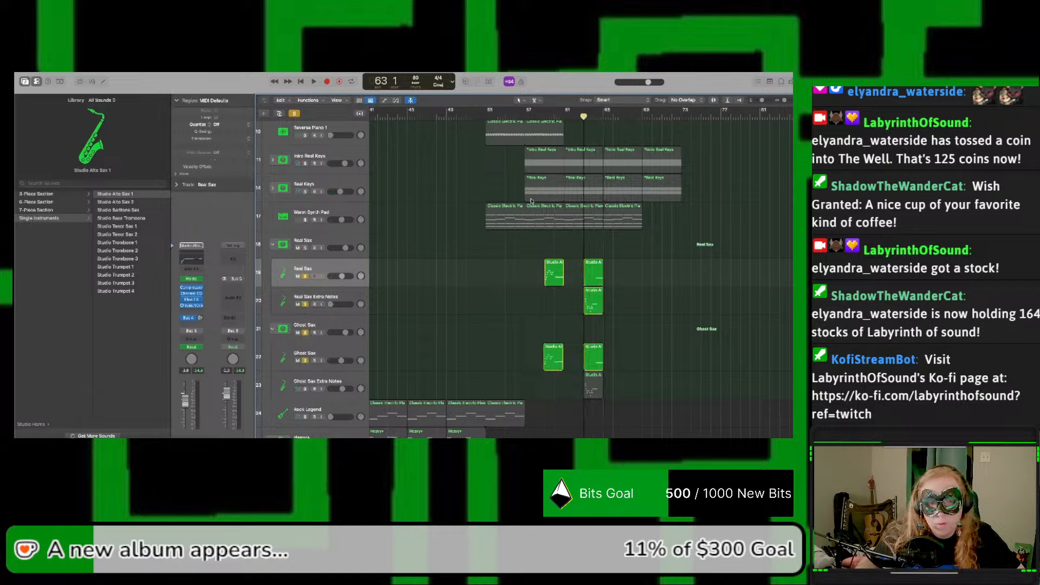
pyautogui.press('space')
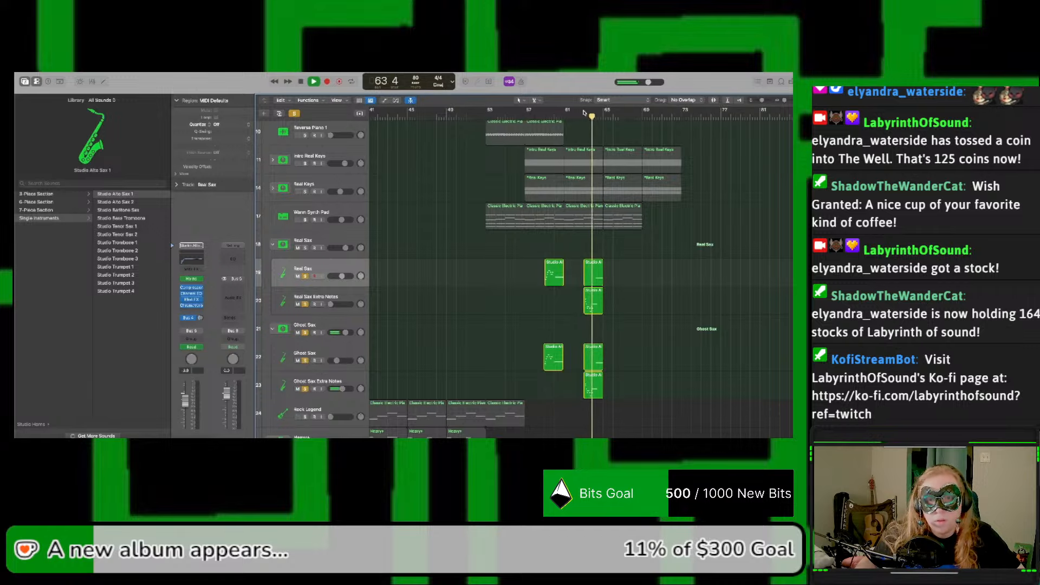
pyautogui.press('space')
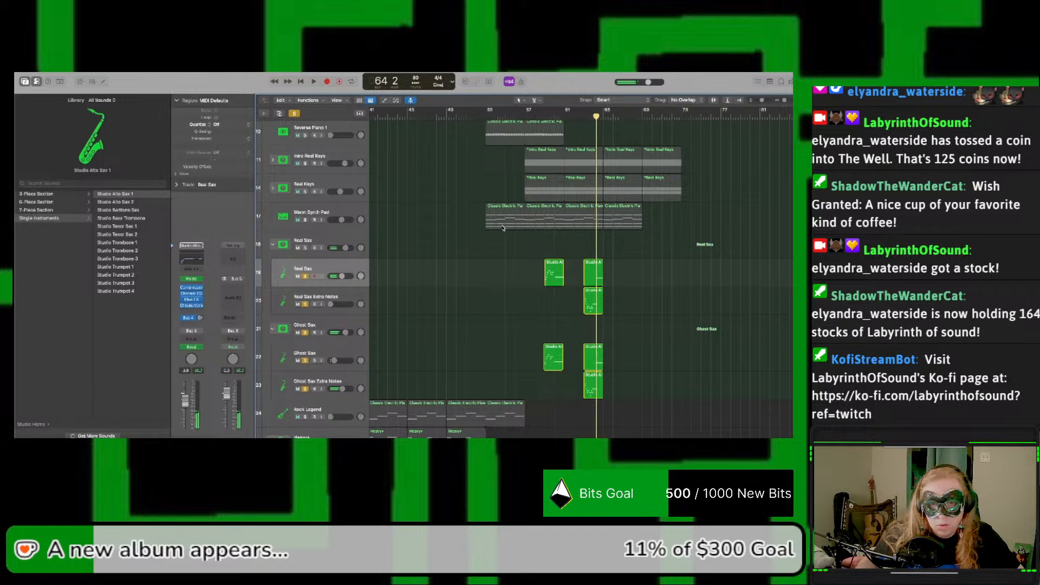
pyautogui.press('a')
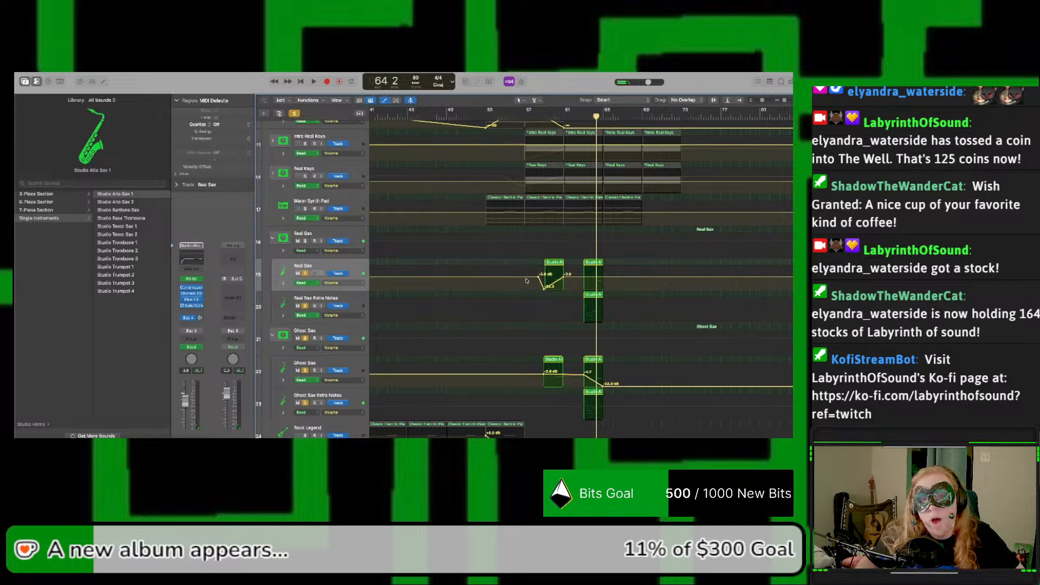
# Step: Copy the Real Sax volume dip and rise between bars 58 and 61 onto the Real Sax Extra Notes subtrack at the same position
pyautogui.moveTo(526, 281); pyautogui.dragTo(571, 284)
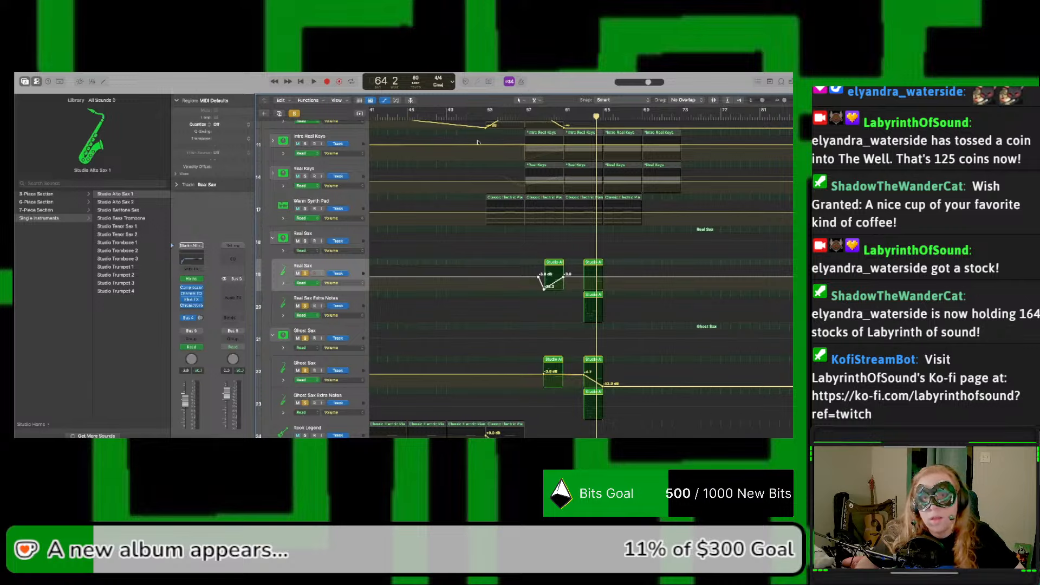
pyautogui.moveTo(527, 117); pyautogui.dragTo(539, 119)
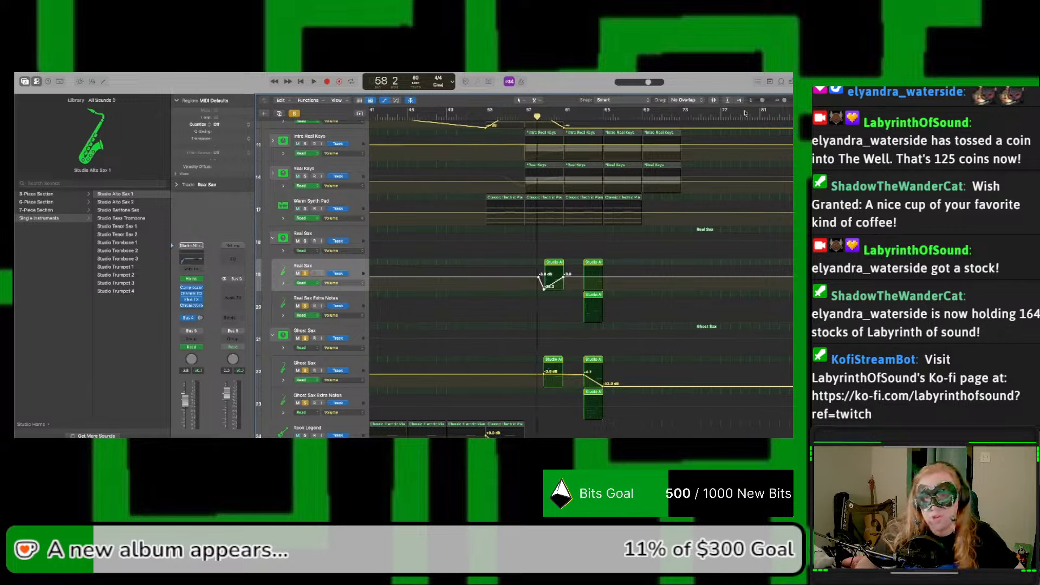
pyautogui.moveTo(785, 103); pyautogui.dragTo(787, 102)
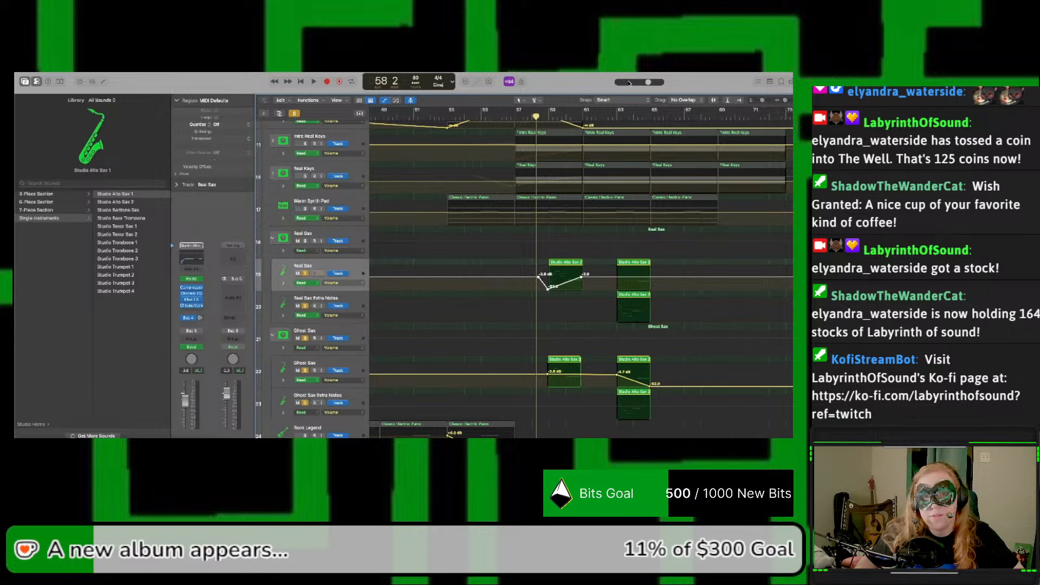
pyautogui.moveTo(537, 117); pyautogui.dragTo(538, 118)
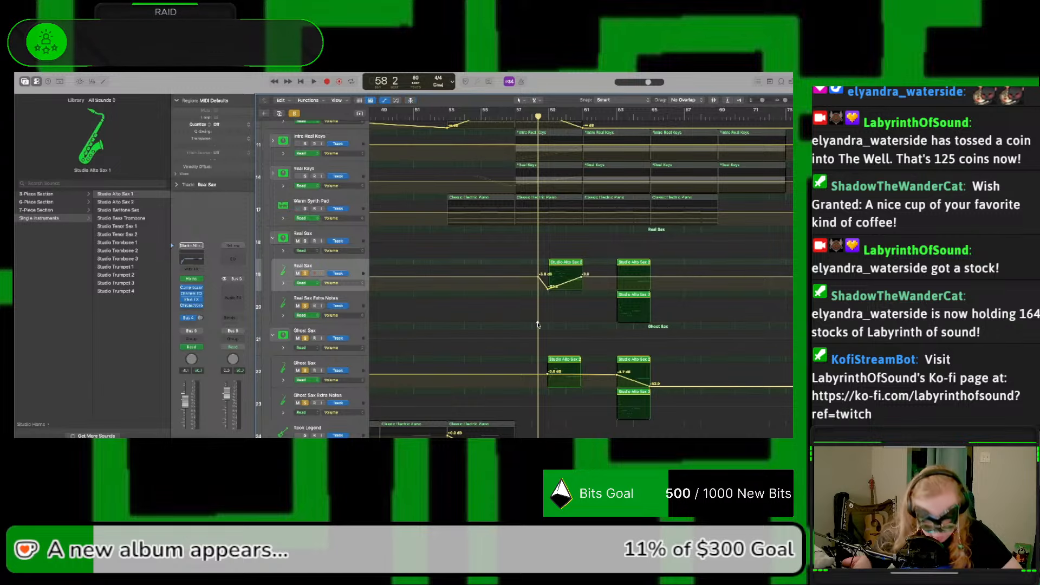
pyautogui.press('super+v')
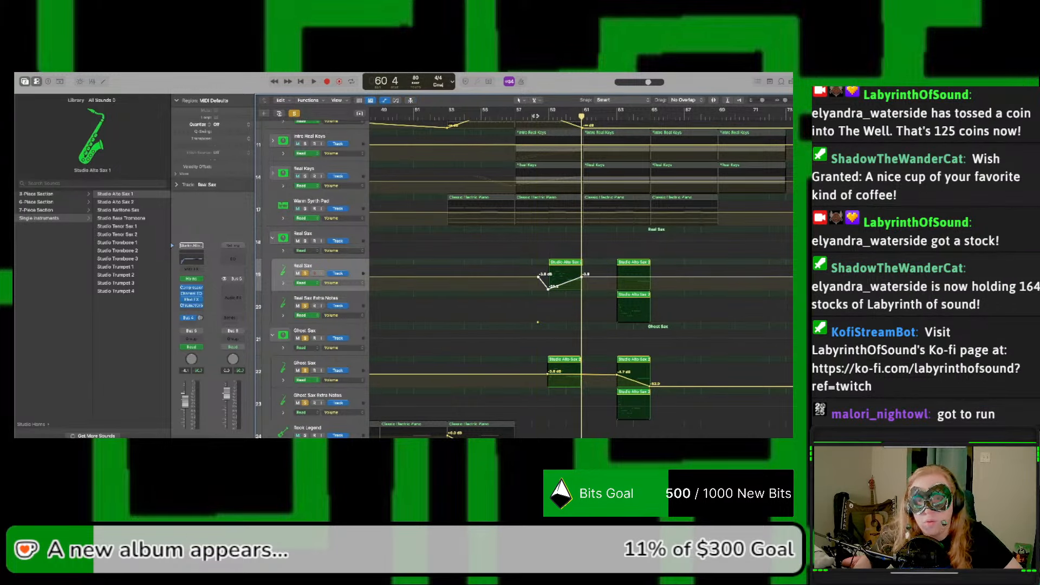
pyautogui.click(536, 116)
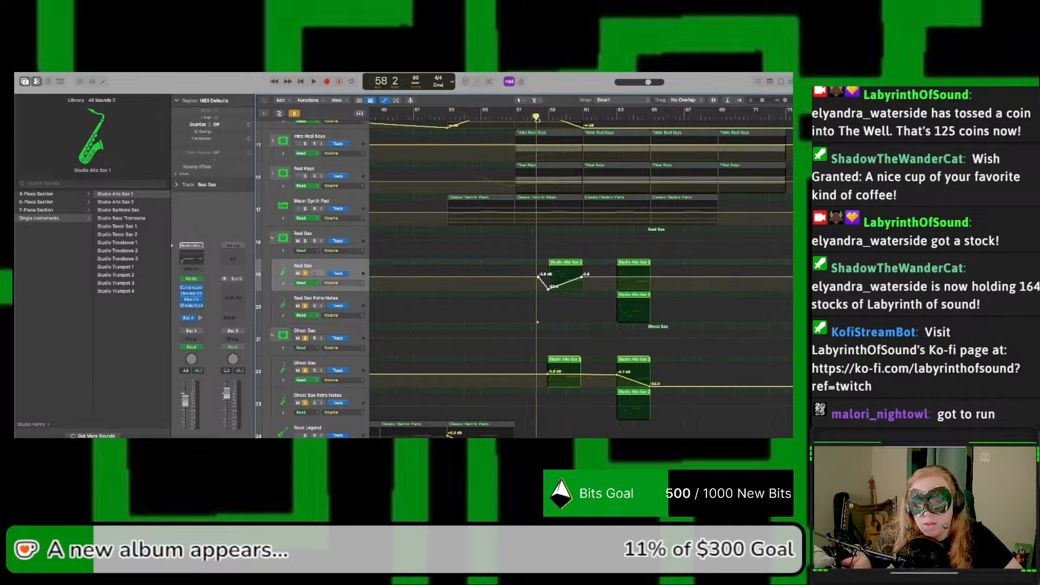
pyautogui.click(538, 119)
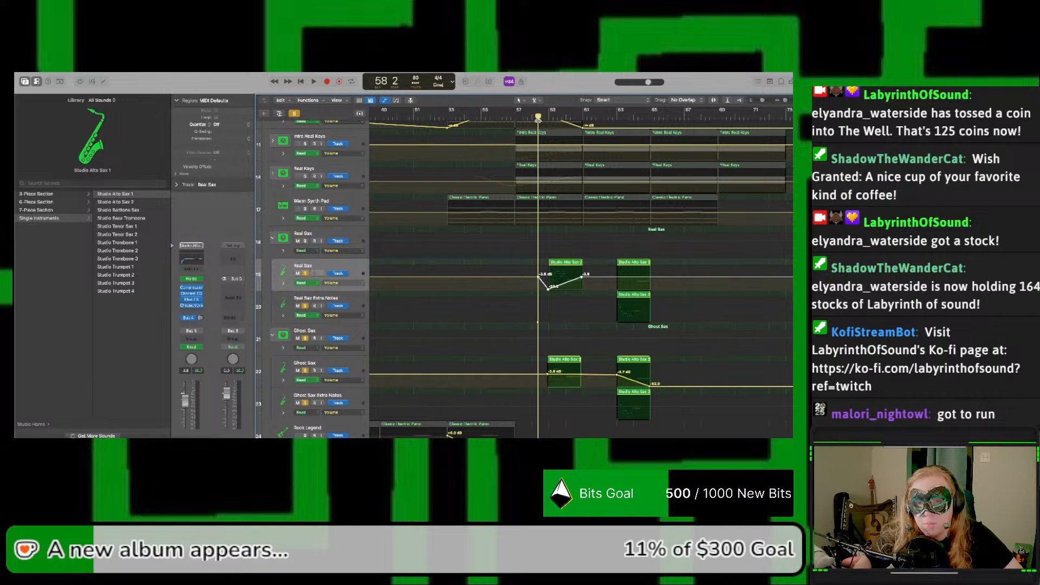
pyautogui.click(345, 297)
pyautogui.press('super+v')
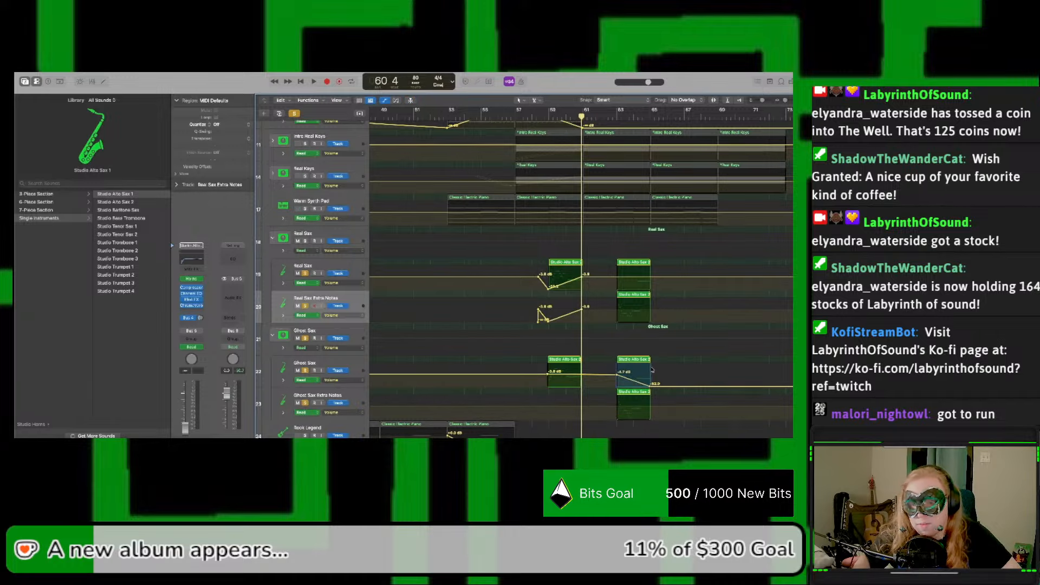
# Step: Copy the Ghost Sax volume fade-down between bars 63 and 65 onto the Ghost Sax Extra Notes subtrack at bar 63
pyautogui.moveTo(652, 370); pyautogui.dragTo(652, 370)
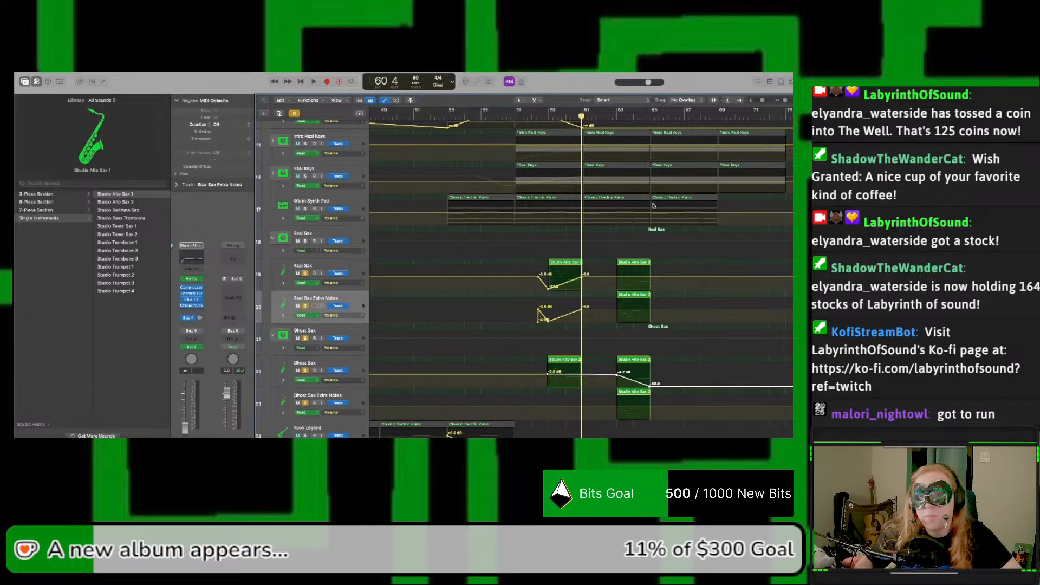
pyautogui.scroll(1, 653, 206)
pyautogui.click(616, 116)
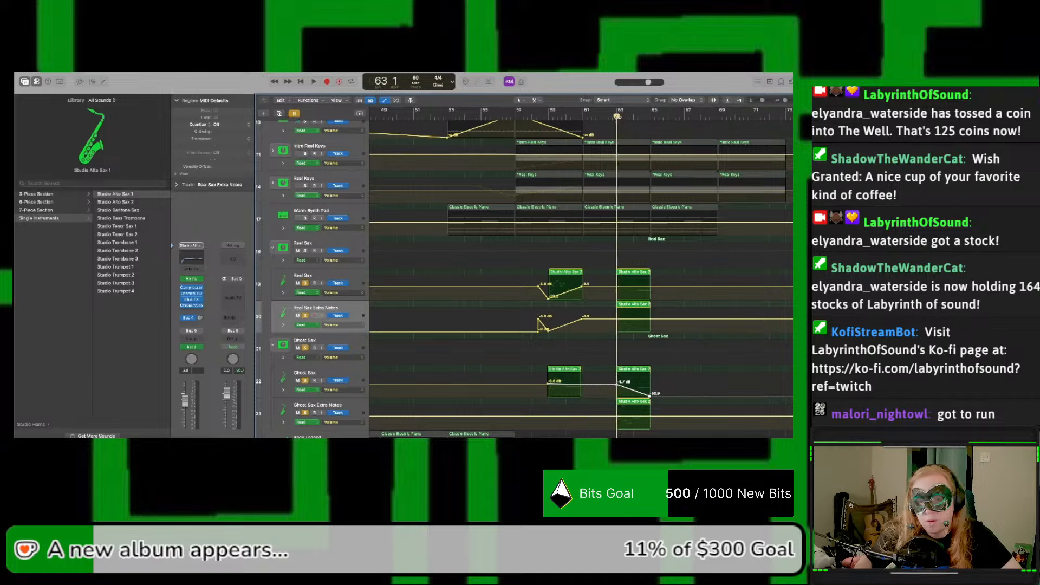
pyautogui.click(314, 407)
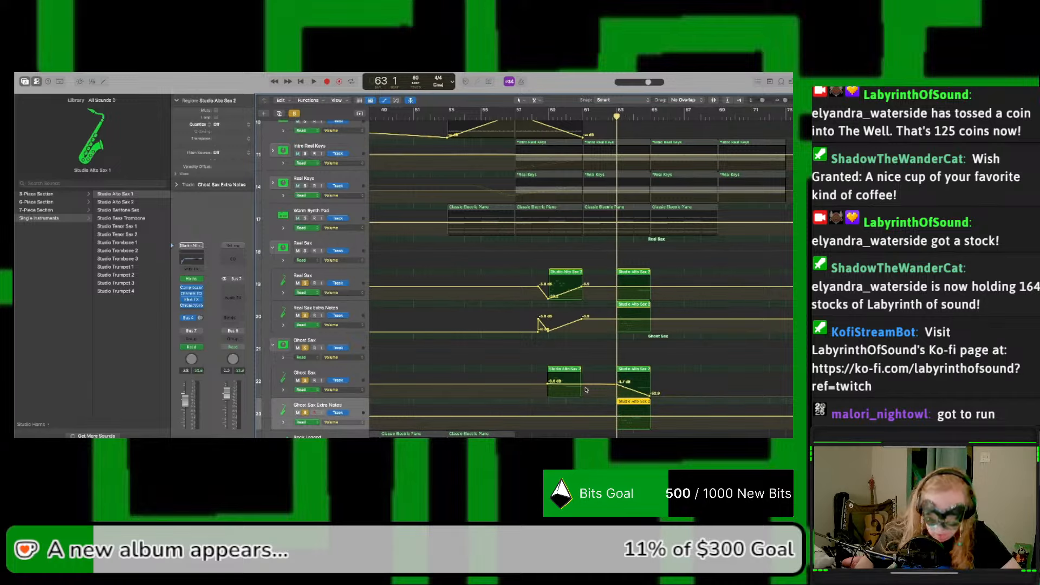
pyautogui.press('super+v')
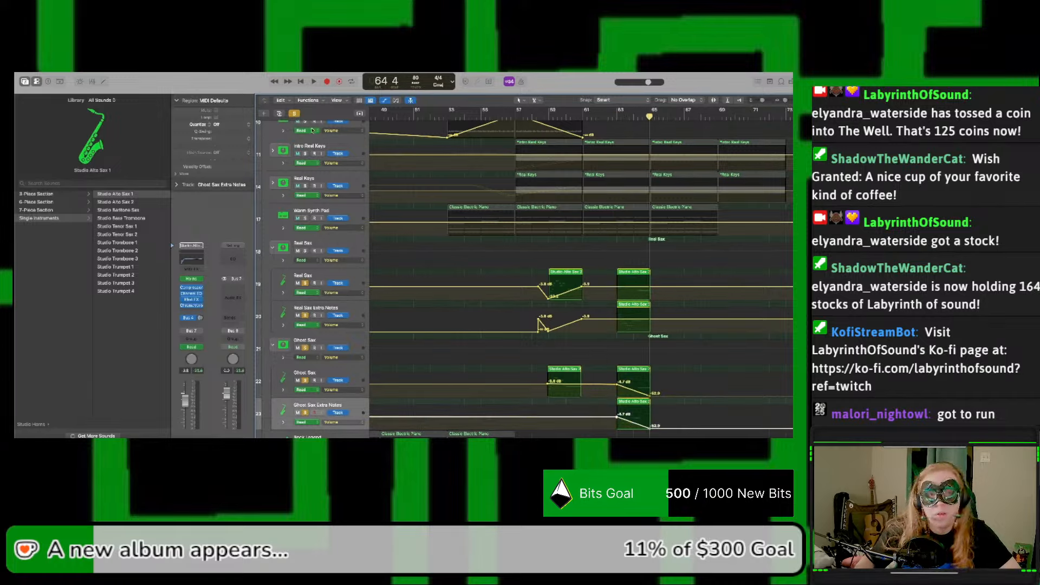
# Step: Clear the solo from the sax subtracks and play the full arrangement from bar 53
pyautogui.click(297, 114)
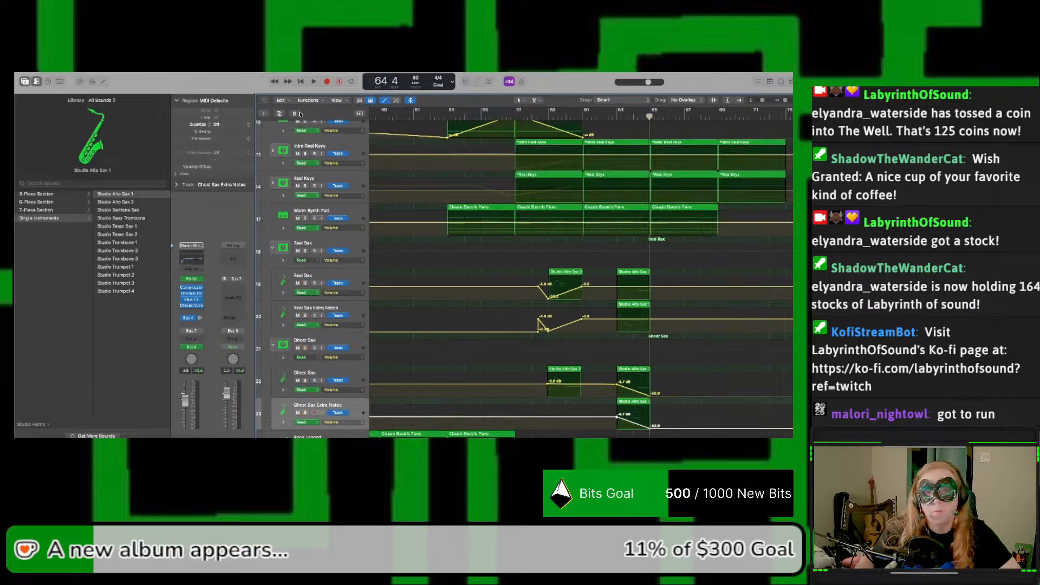
pyautogui.click(448, 116)
pyautogui.press('space')
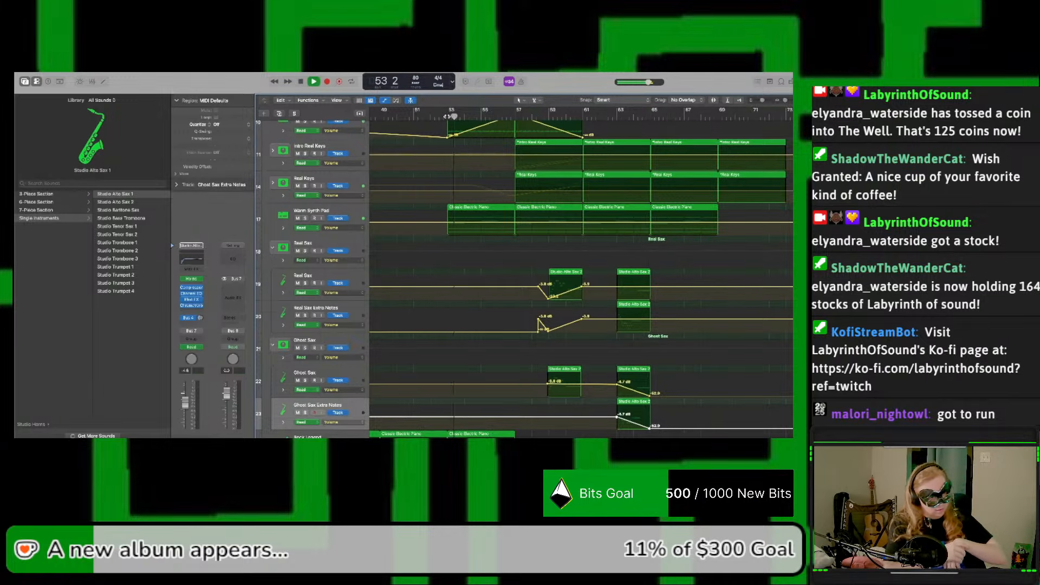
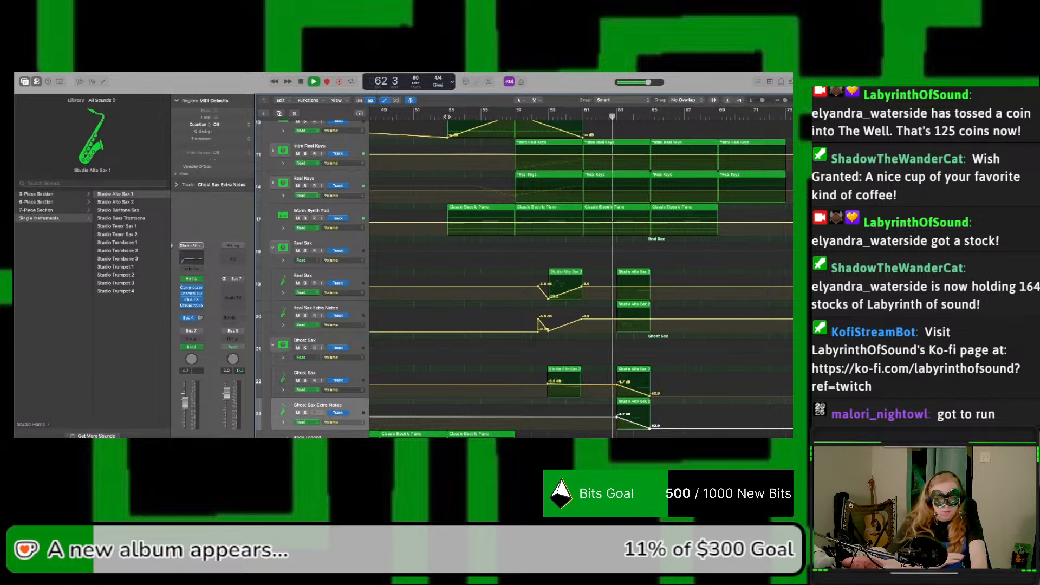
# Step: Hide the track automation and delete the Warm Synth Pad region that starts at bar 65
pyautogui.press('a')
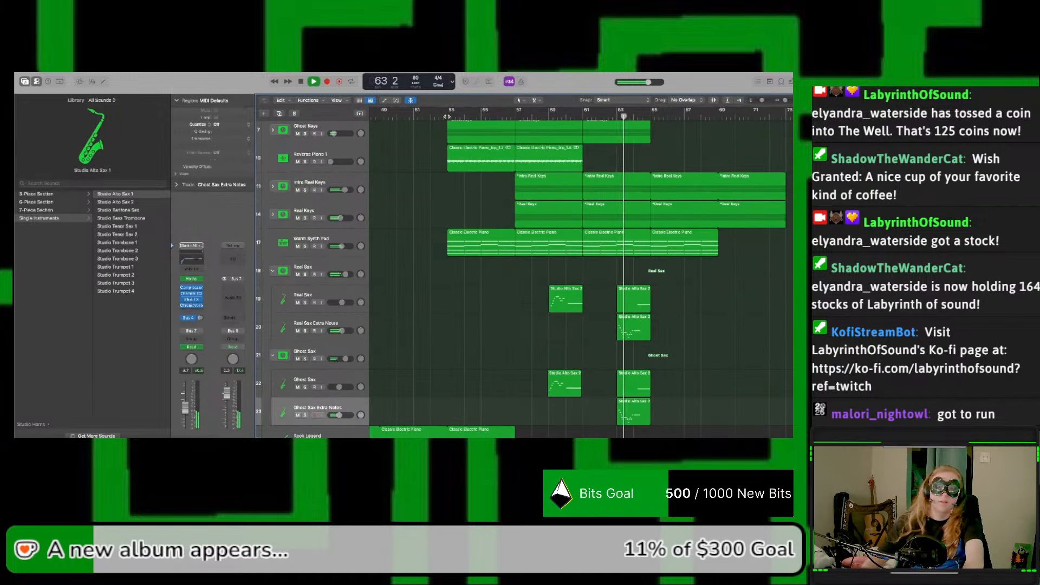
pyautogui.scroll(3, 567, 199)
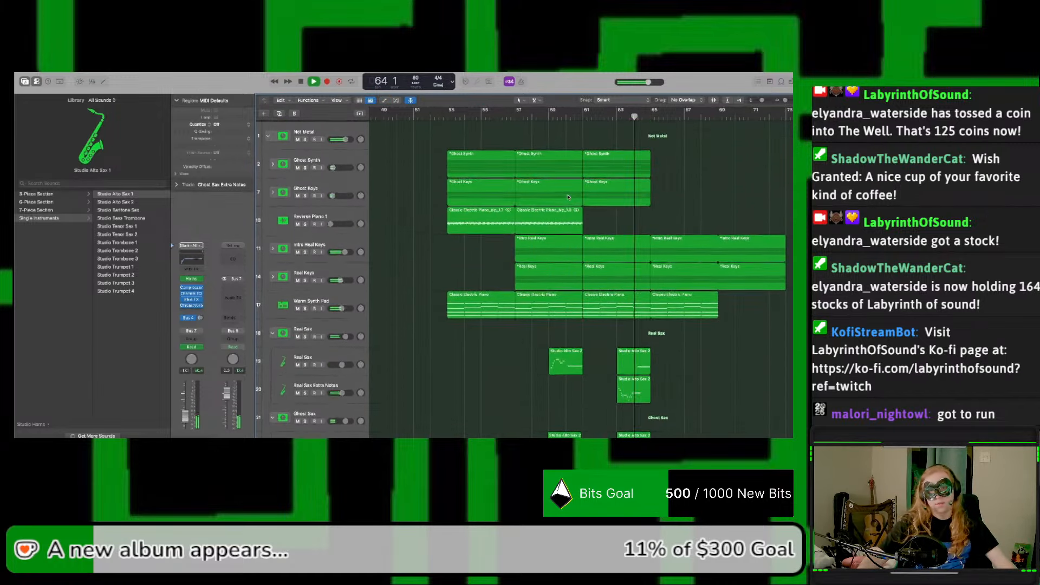
pyautogui.scroll(-3, 567, 198)
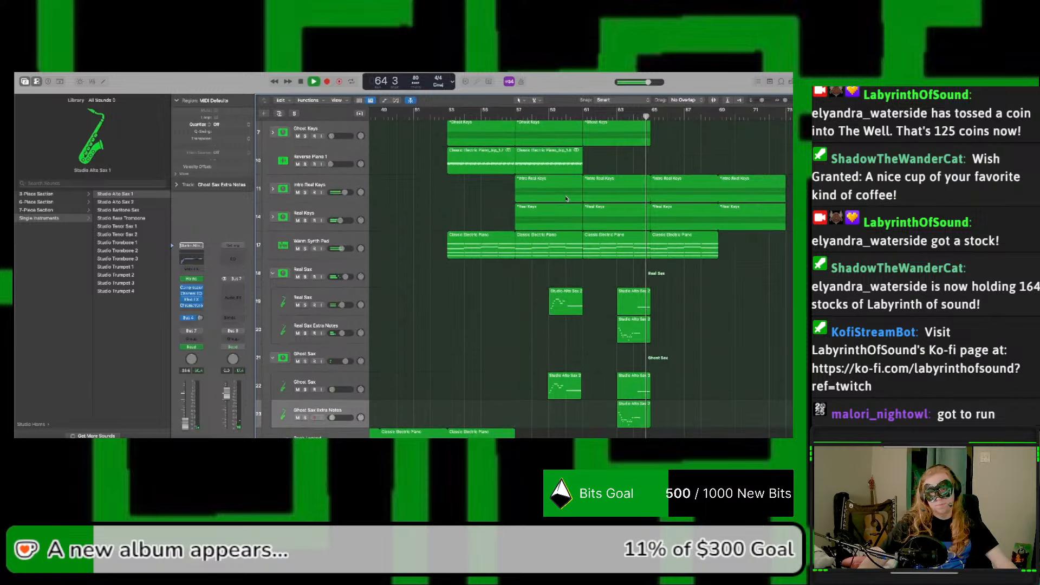
pyautogui.click(706, 251)
pyautogui.press('Delete')
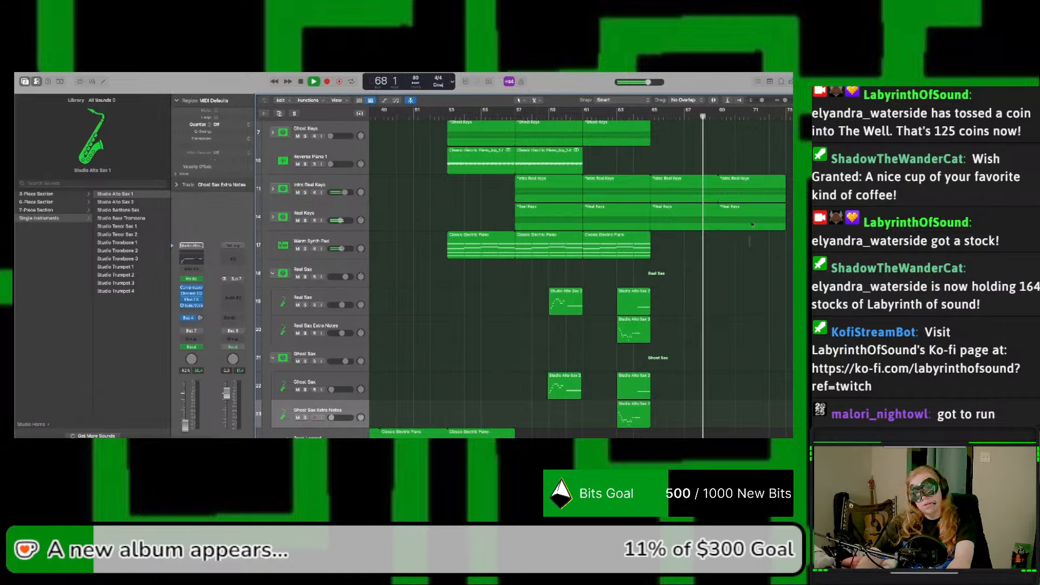
# Step: Delete the Intro Real Keys and Real Keys regions that start at bar 69 and audition the ending from bar 65
pyautogui.moveTo(780, 227); pyautogui.dragTo(745, 133)
pyautogui.press('Delete')
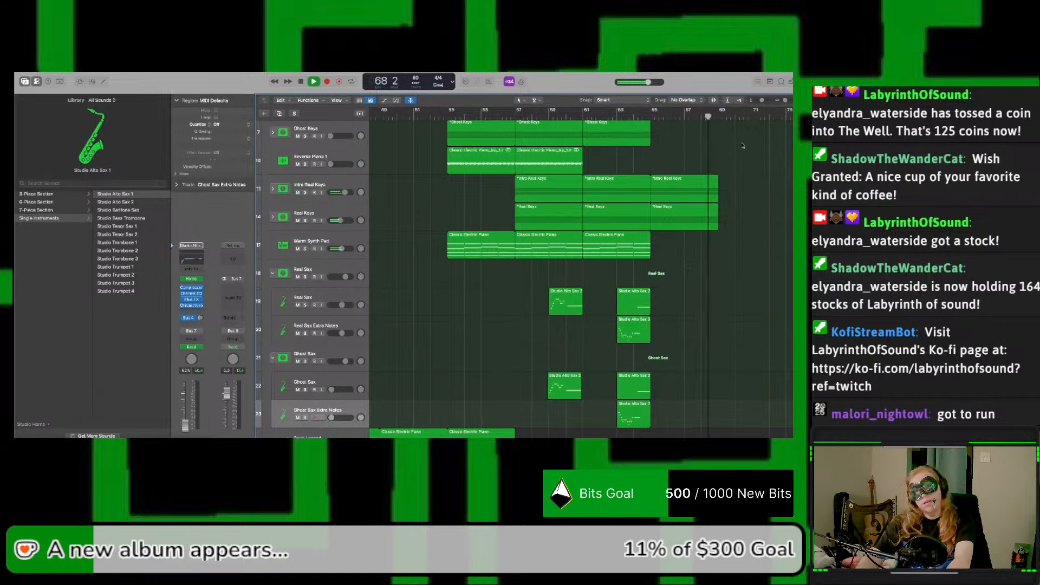
pyautogui.click(652, 115)
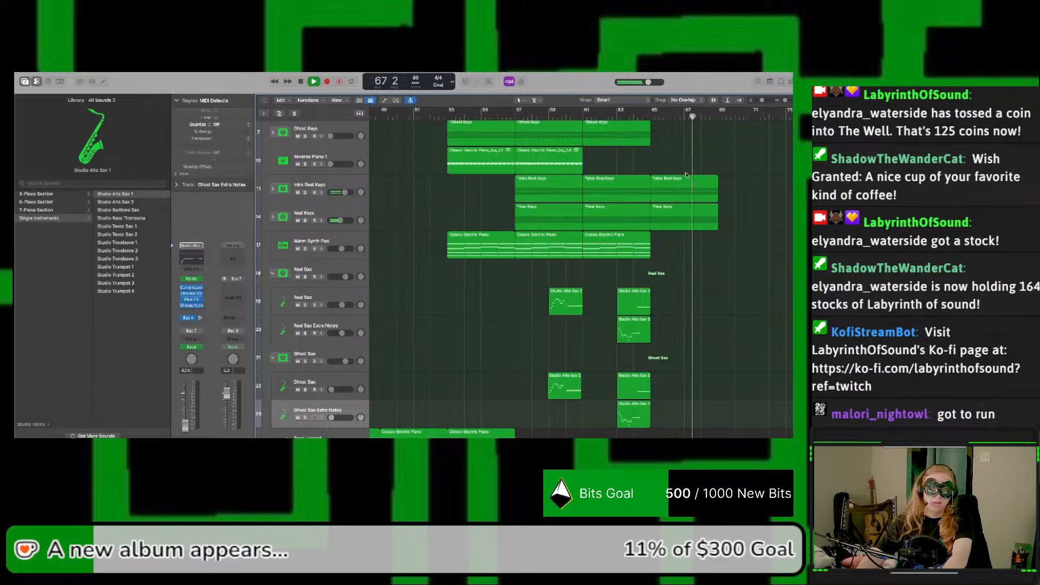
pyautogui.press('space')
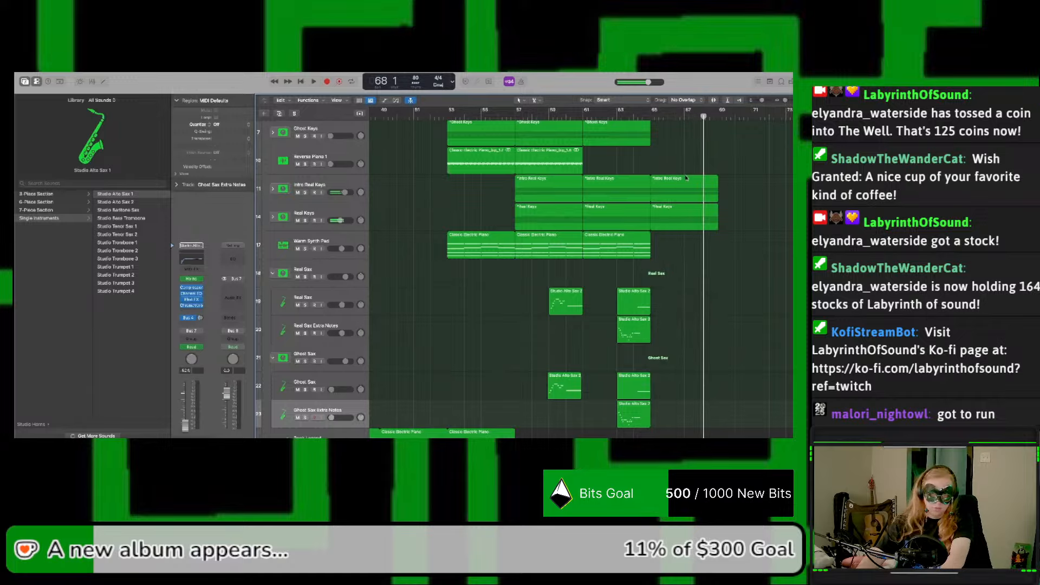
# Step: Select the Intro Real Keys region at bar 65 and expand its track stack to show the Early Version and Dark Lo-Fi Piano regions
pyautogui.click(689, 182)
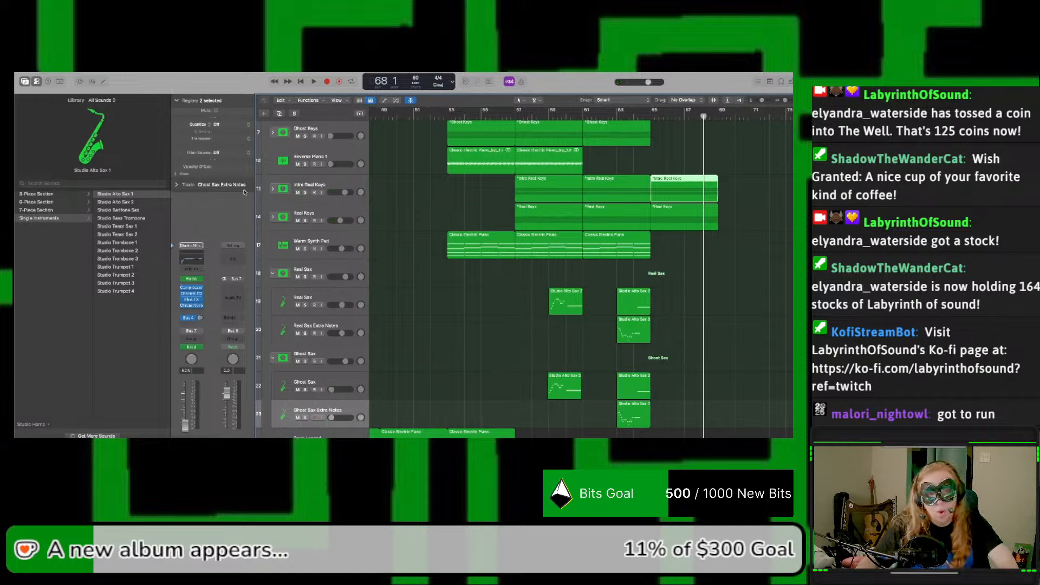
pyautogui.click(272, 190)
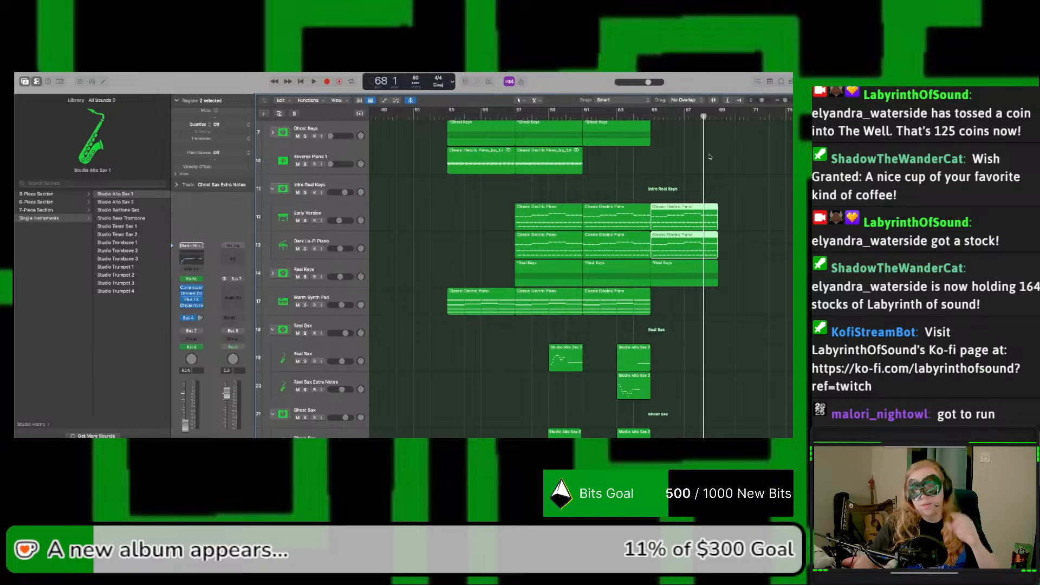
pyautogui.moveTo(786, 101); pyautogui.dragTo(791, 104)
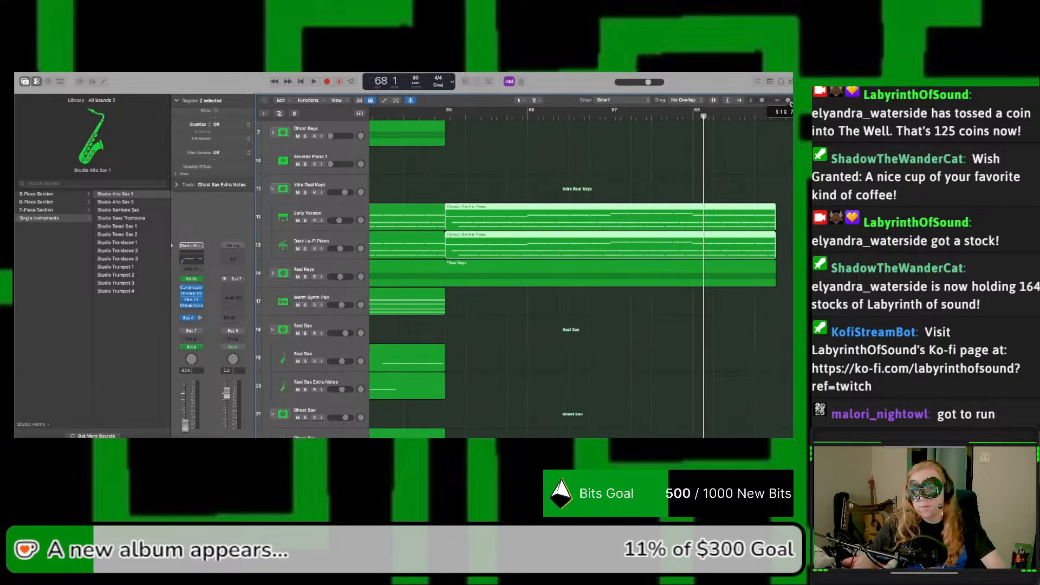
# Step: Try trimming the Early Version and Dark Lo-Fi Piano regions in Intro Real Keys to end just after bar 68, and audition the cut
pyautogui.moveTo(774, 226); pyautogui.dragTo(743, 218)
pyautogui.hotkey('shift', 'space')
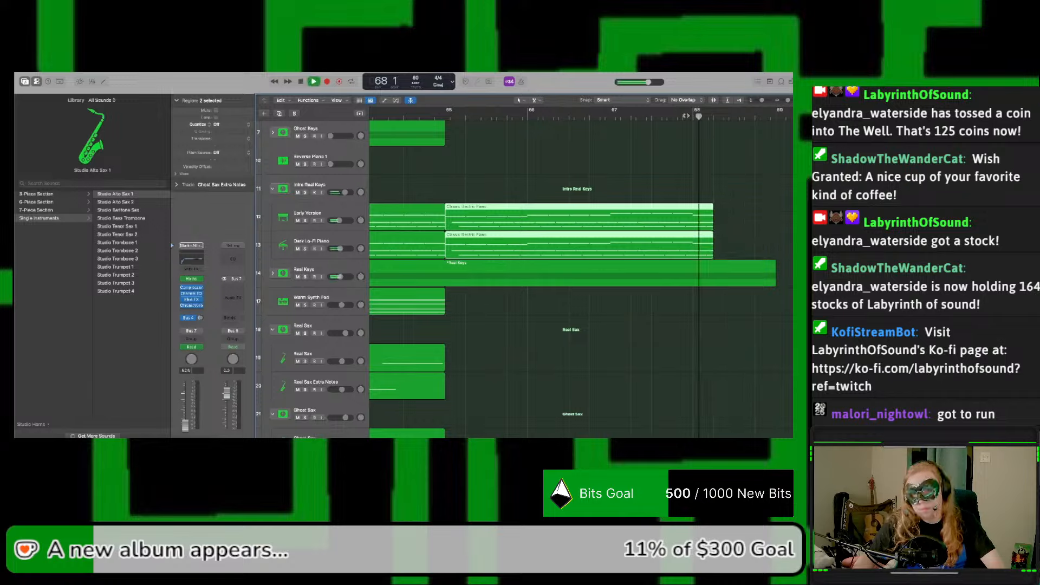
pyautogui.click(608, 116)
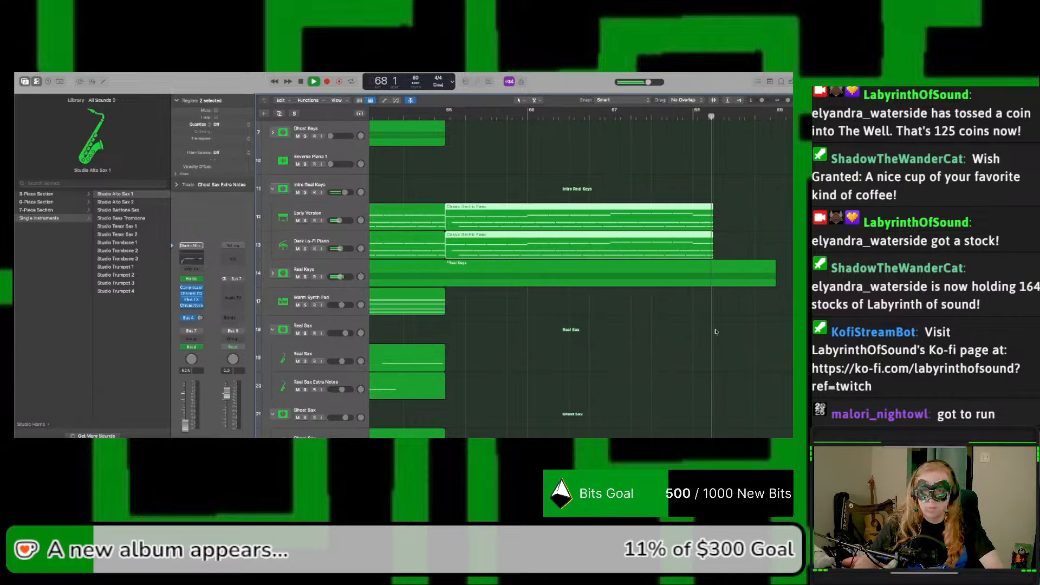
pyautogui.press('space')
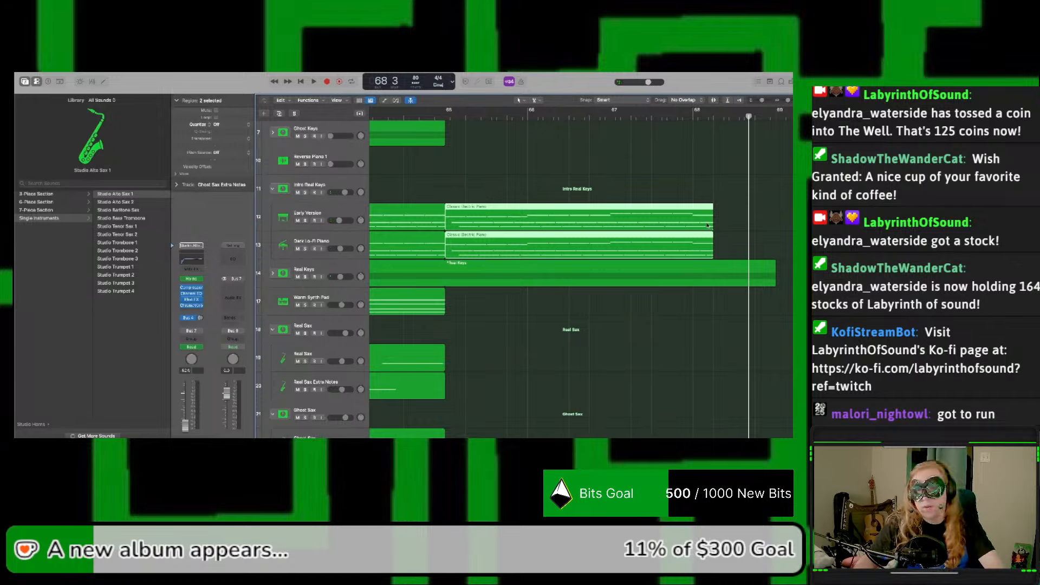
pyautogui.moveTo(711, 224); pyautogui.dragTo(770, 252)
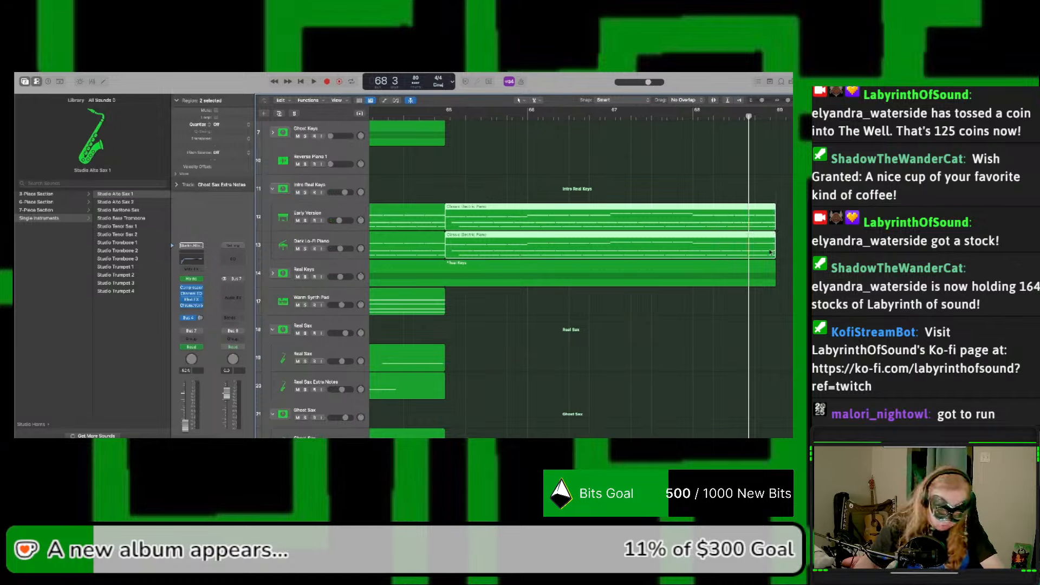
# Step: Open the two Intro Real Keys regions in the Piano Roll, audition bar 68, and delete the repeated notes after its first chord
pyautogui.doubleClick(710, 215)
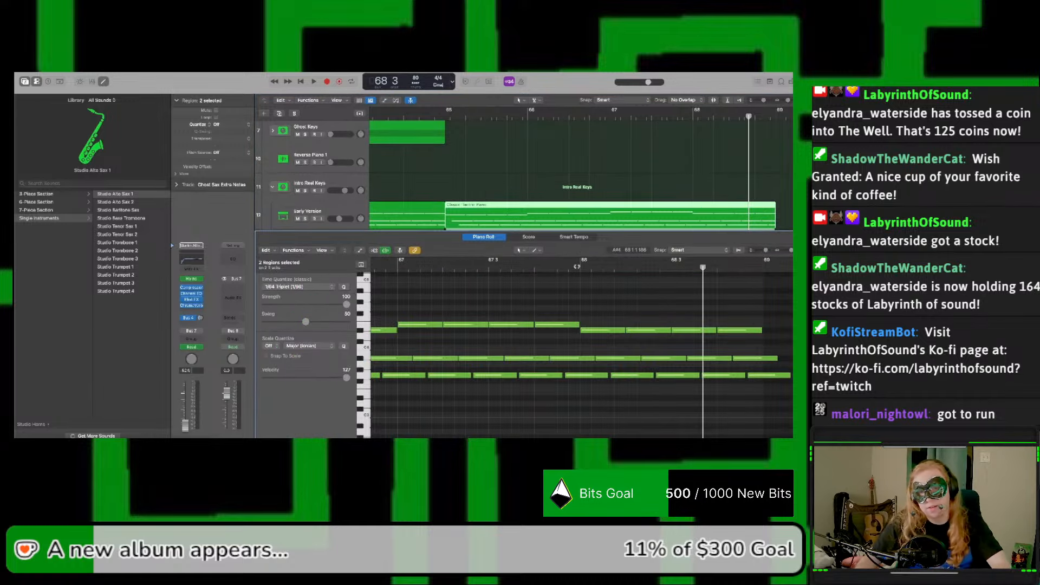
pyautogui.moveTo(577, 266); pyautogui.dragTo(557, 267)
pyautogui.press('space')
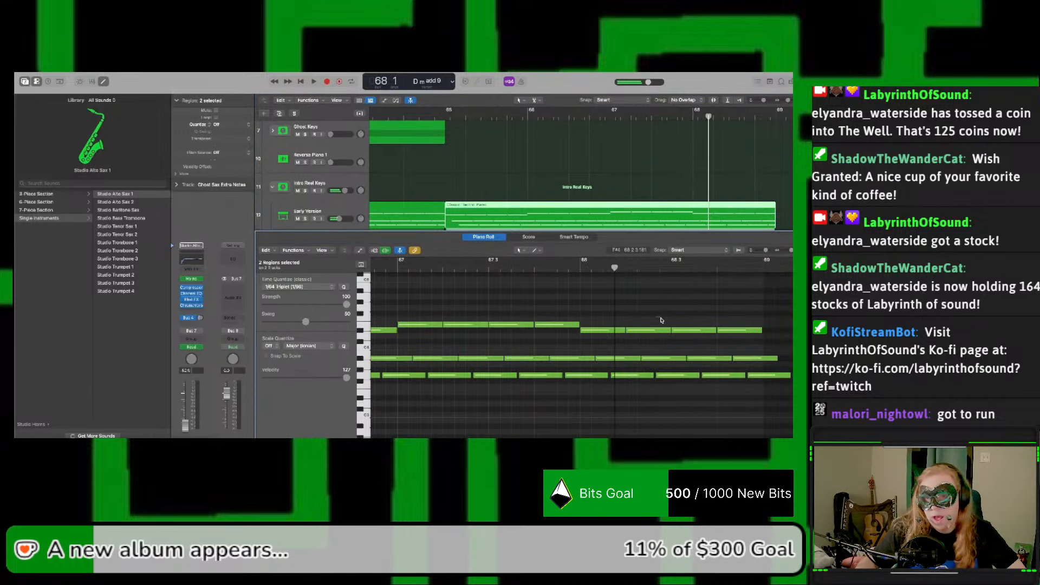
pyautogui.moveTo(660, 318); pyautogui.dragTo(758, 385)
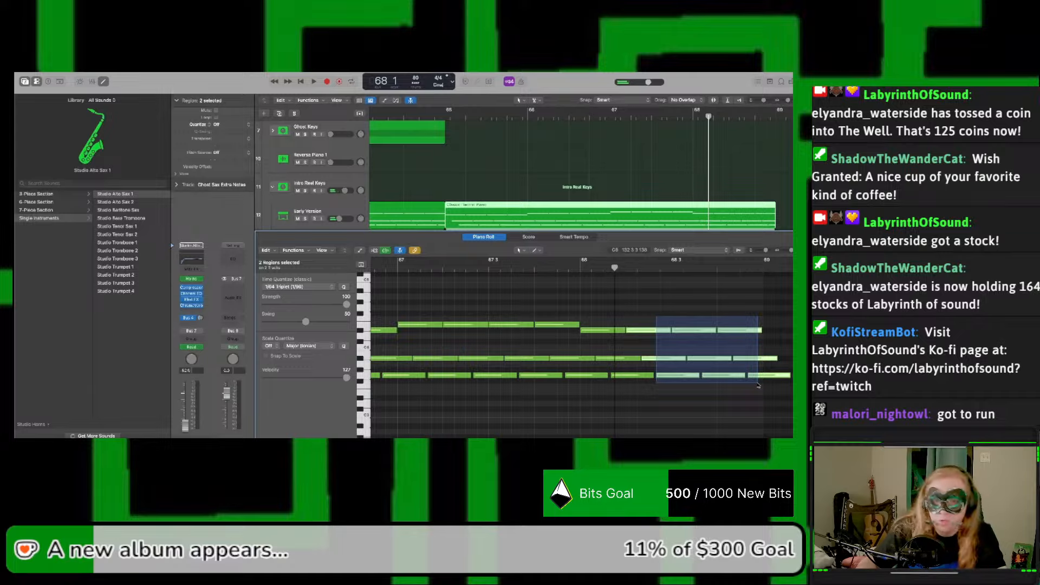
pyautogui.press('Delete')
# Step: Lengthen the remaining bar 68 notes of both Intro Real Keys regions so they all hold until just before bar 69
pyautogui.moveTo(627, 320); pyautogui.dragTo(628, 386)
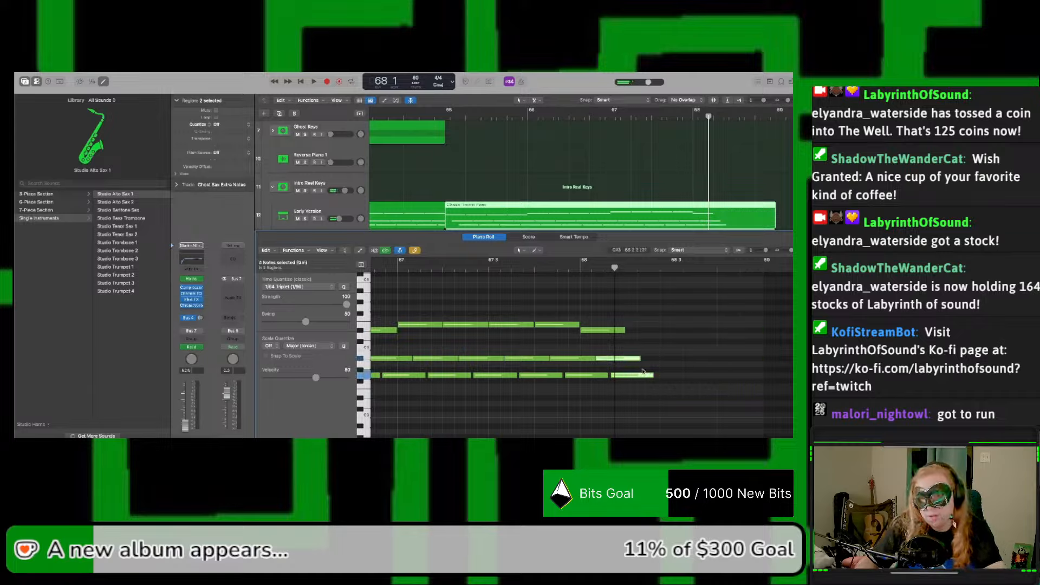
pyautogui.moveTo(616, 318); pyautogui.dragTo(761, 359)
pyautogui.click(751, 357)
pyautogui.click(746, 359)
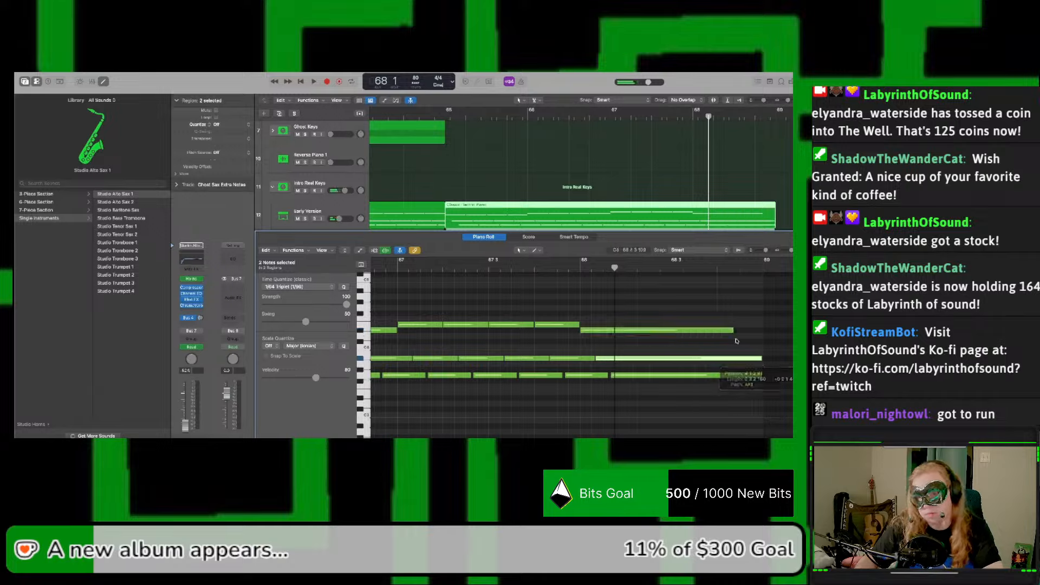
pyautogui.moveTo(726, 313); pyautogui.dragTo(762, 331)
# Step: Select and expand the Real Keys track stack to show its subtrack regions around bar 65
pyautogui.scroll(-5, 686, 168)
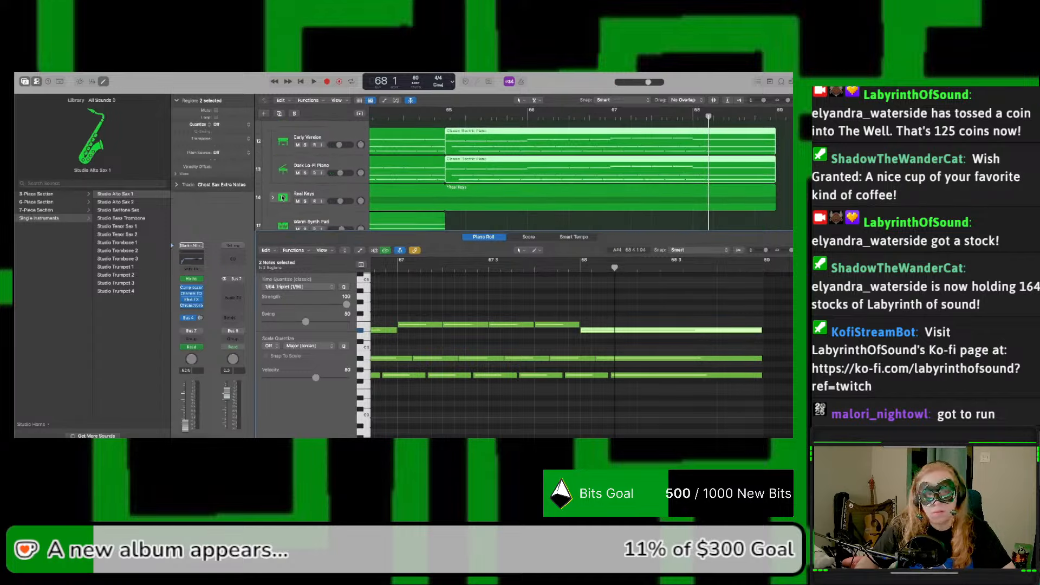
pyautogui.click(282, 198)
pyautogui.click(272, 198)
pyautogui.scroll(-2, 672, 195)
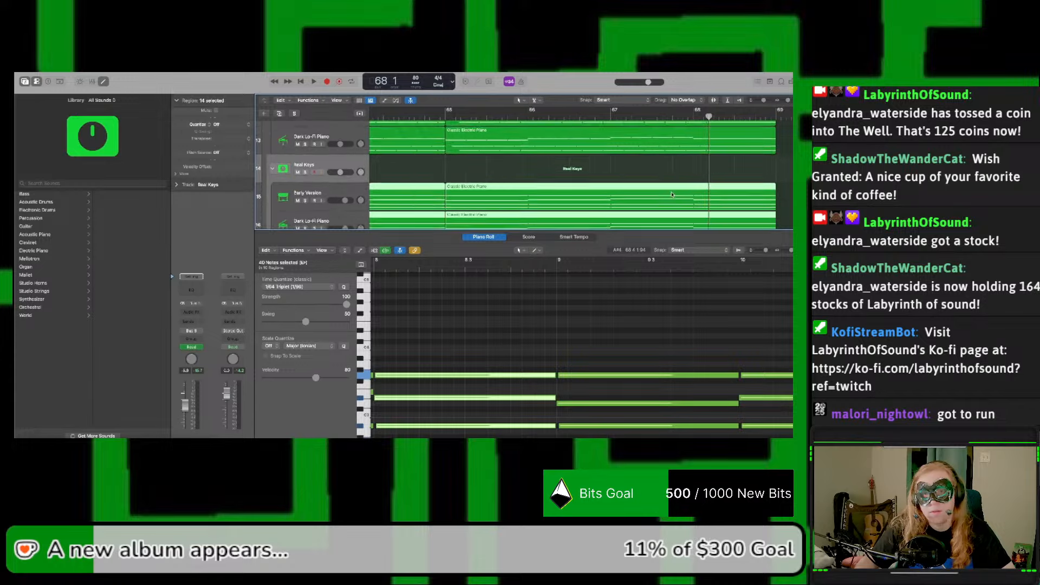
pyautogui.scroll(1, 672, 194)
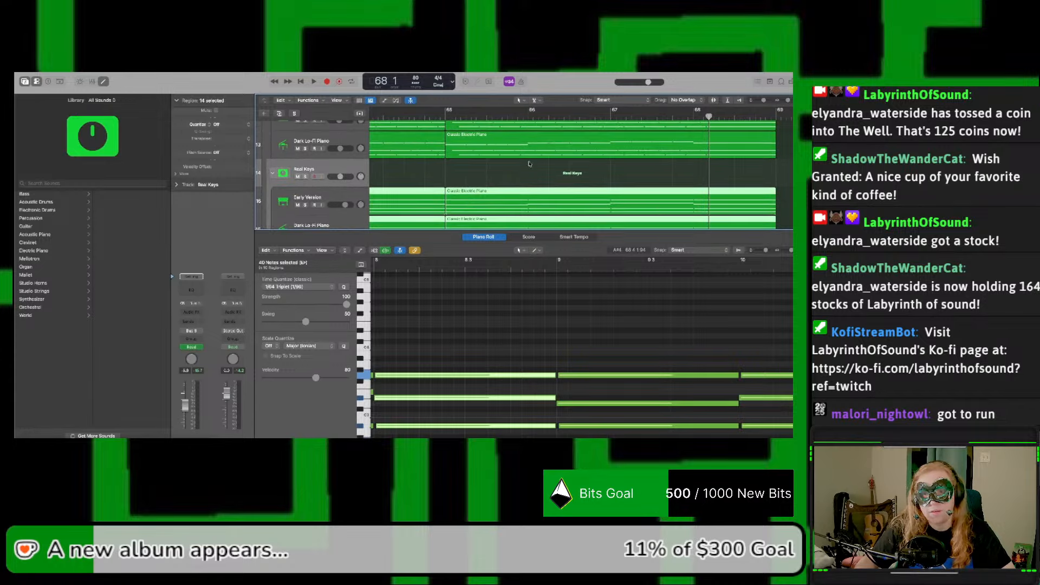
pyautogui.hscroll(2, 681, 325)
pyautogui.click(519, 268)
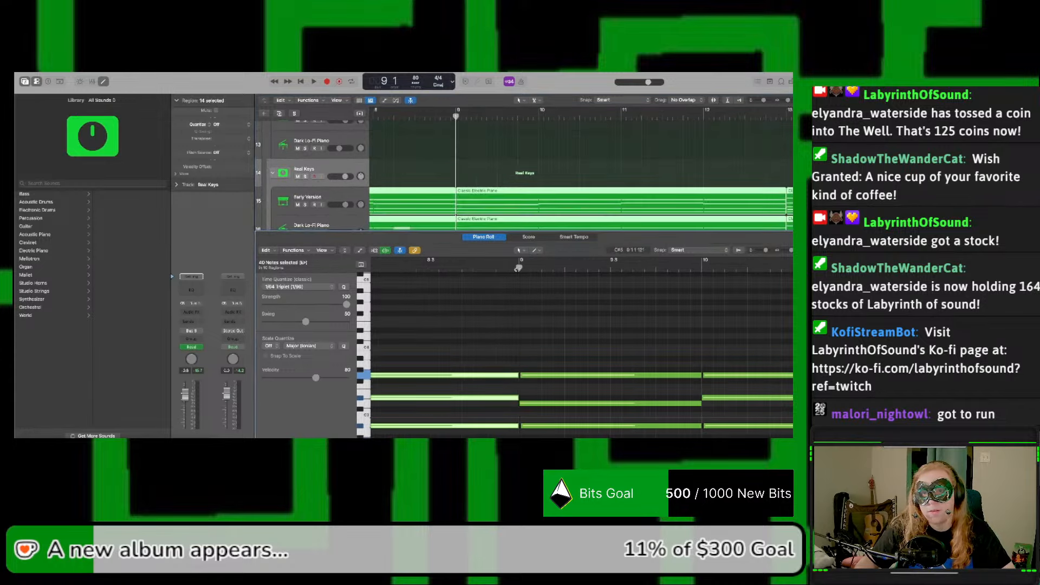
pyautogui.hscroll(10, 681, 154)
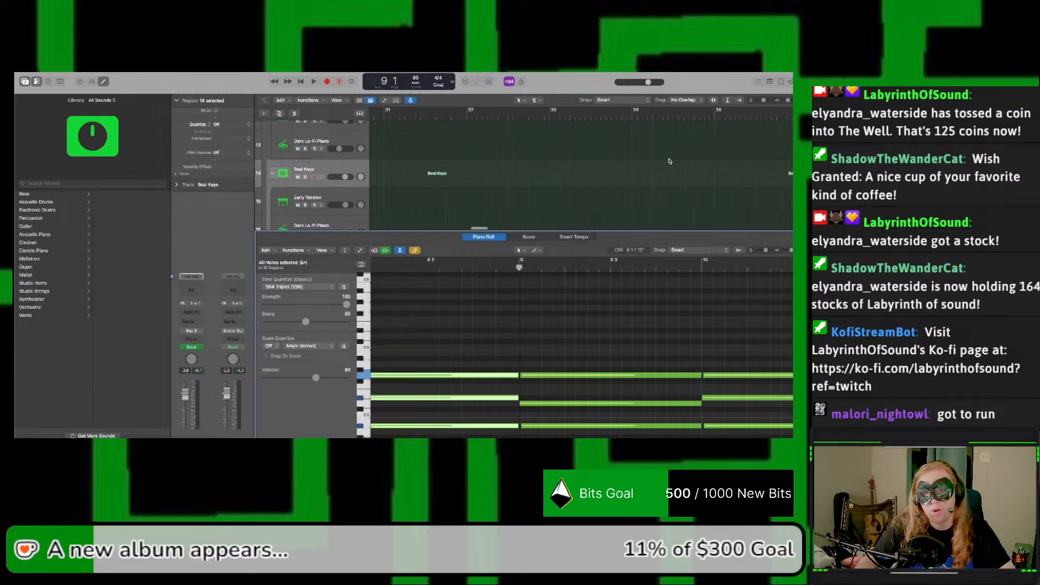
pyautogui.hscroll(15, 669, 161)
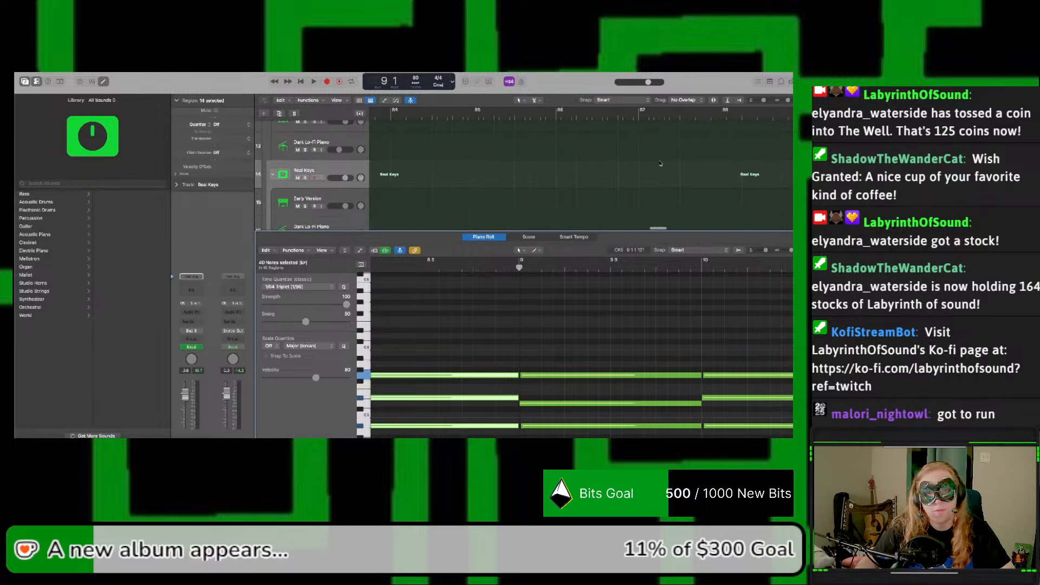
pyautogui.hscroll(-3, 662, 163)
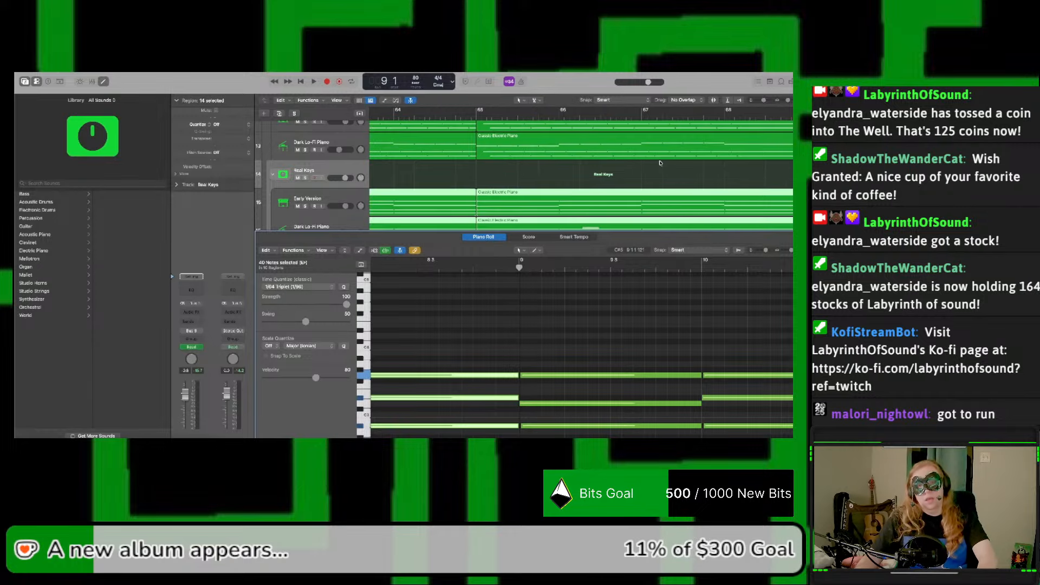
# Step: Play the section from bar 65 through bar 69 and close the Piano Roll to check how all the keys tracks end
pyautogui.click(481, 116)
pyautogui.press('space')
pyautogui.scroll(-3, 511, 172)
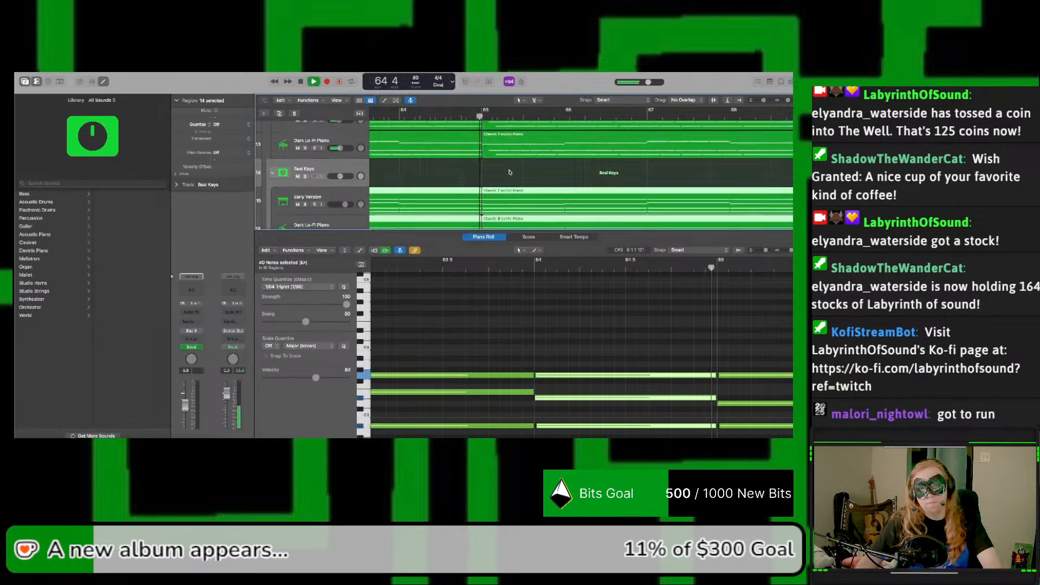
pyautogui.scroll(2, 518, 167)
pyautogui.hscroll(1, 518, 166)
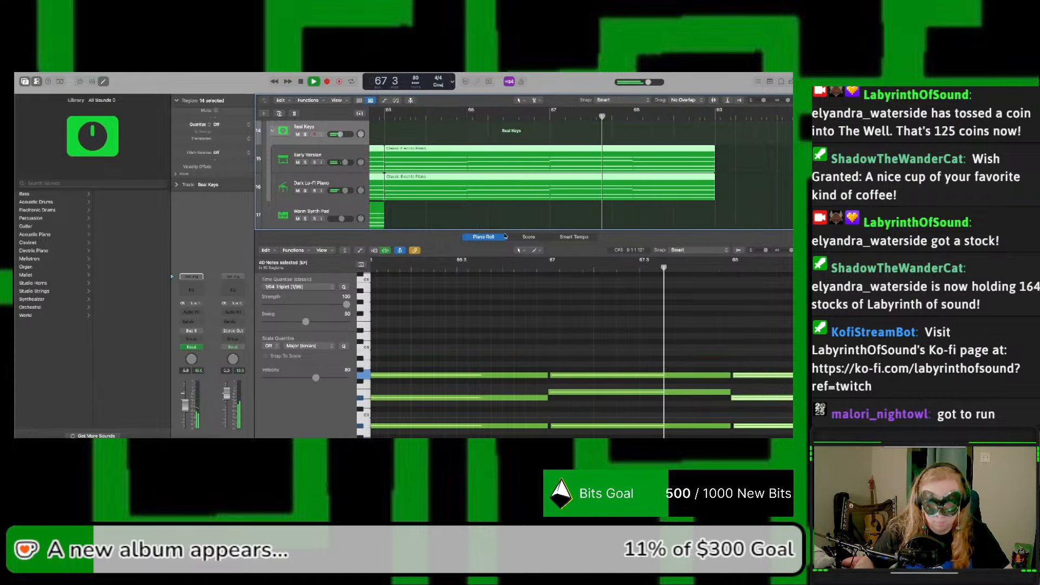
pyautogui.press('e')
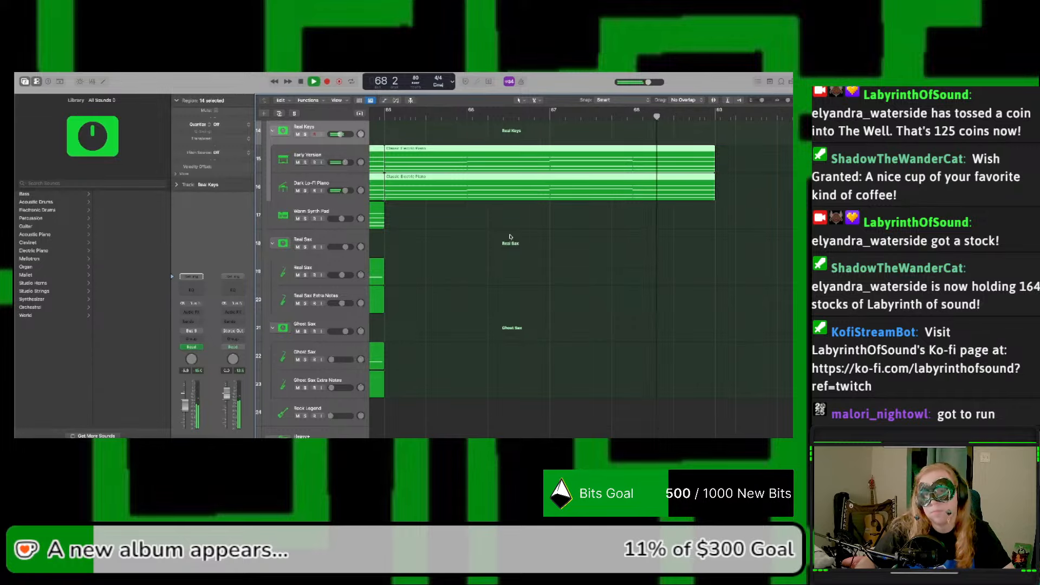
pyautogui.scroll(-1, 511, 236)
pyautogui.scroll(5, 511, 236)
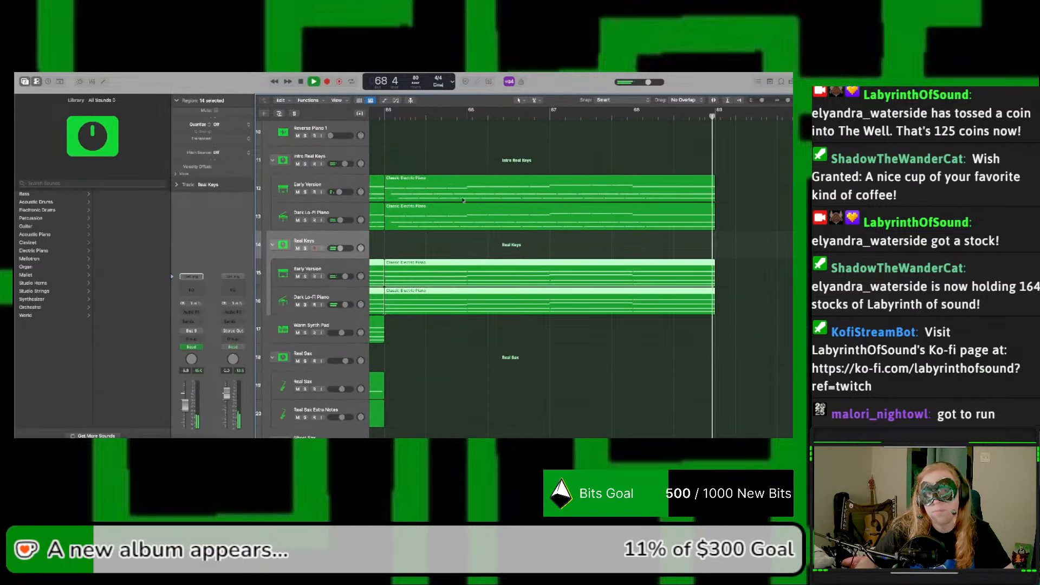
pyautogui.click(384, 117)
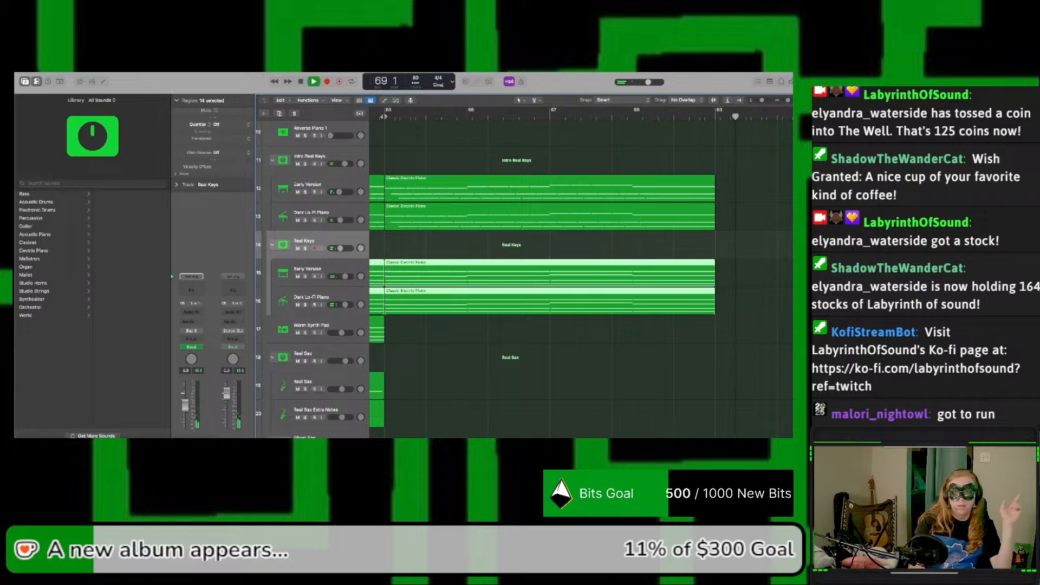
pyautogui.press('space')
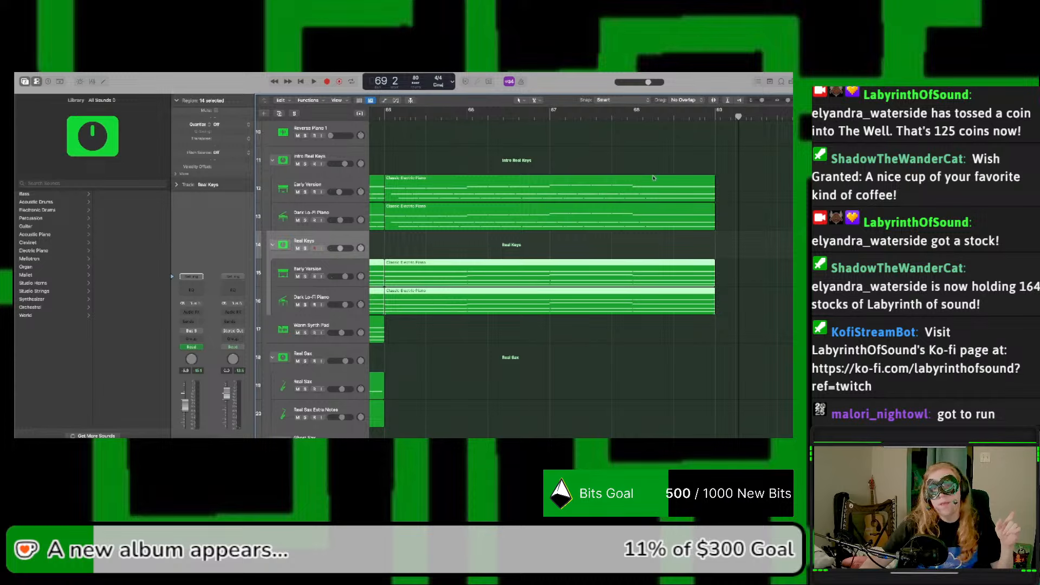
# Step: Open the last two Intro Real Keys regions in the Piano Roll and move the middle and lowest bar 68 notes back to the start of bar 68
pyautogui.moveTo(657, 167); pyautogui.dragTo(663, 216)
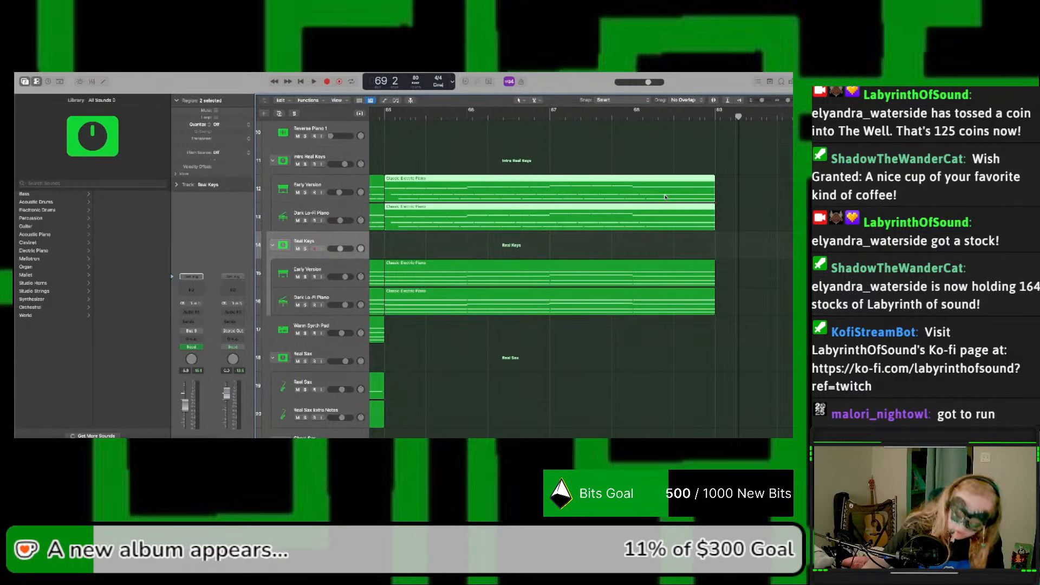
pyautogui.press('e')
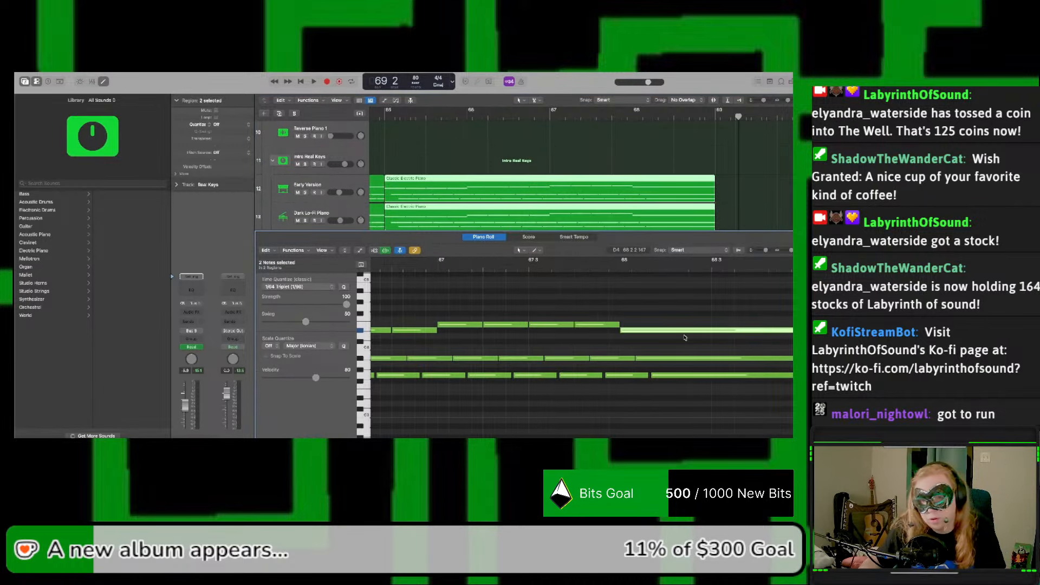
pyautogui.moveTo(663, 356); pyautogui.dragTo(741, 362)
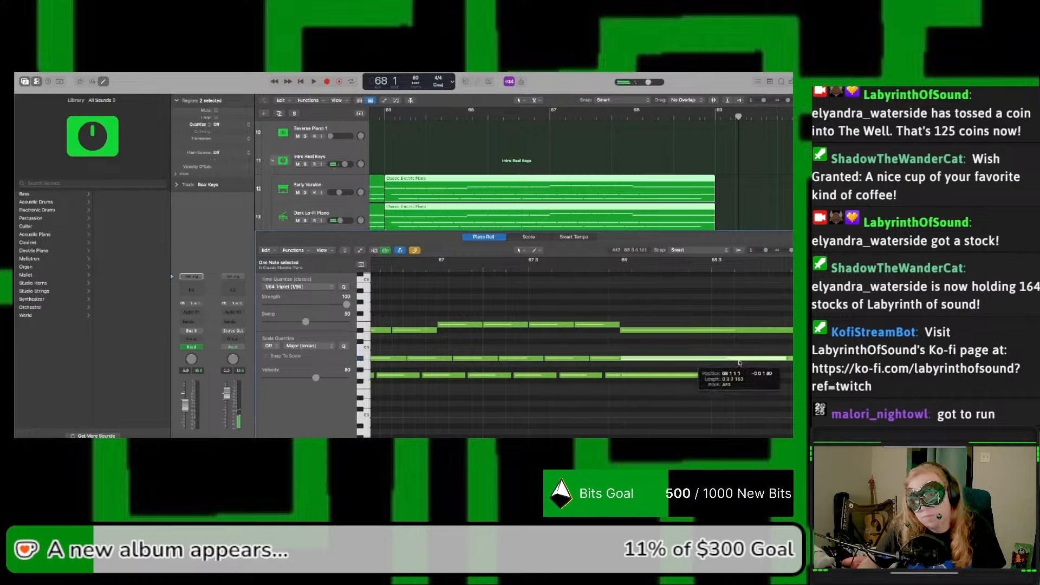
pyautogui.moveTo(741, 363); pyautogui.dragTo(741, 363)
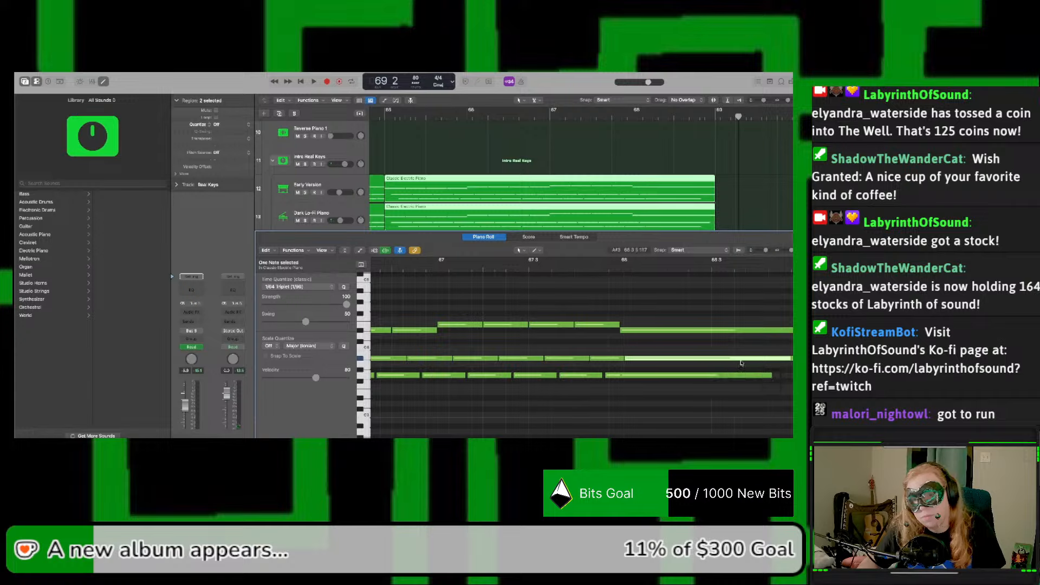
pyautogui.moveTo(634, 358); pyautogui.dragTo(769, 361)
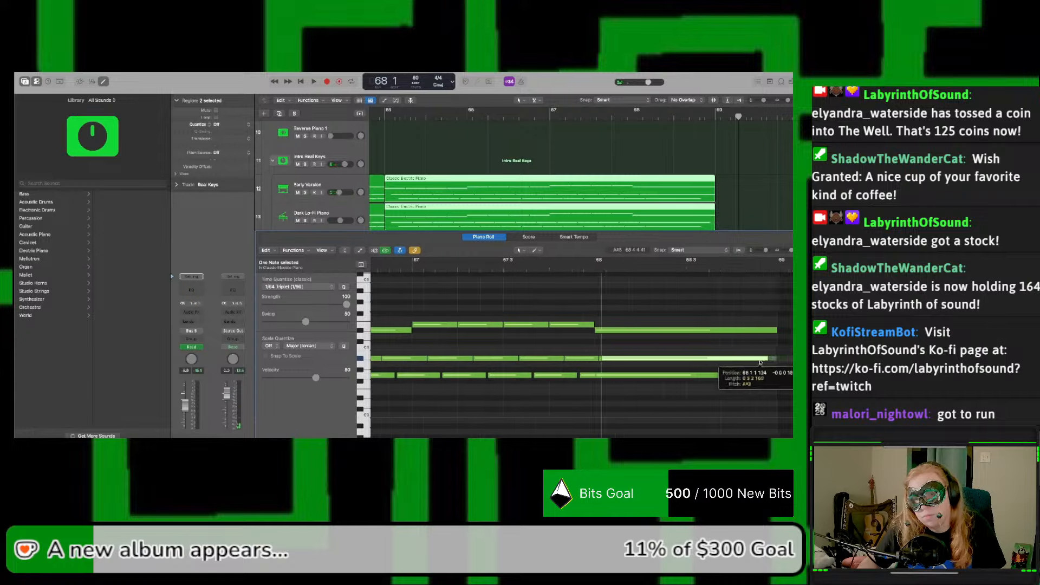
pyautogui.moveTo(758, 363); pyautogui.dragTo(758, 362)
# Step: Lengthen the middle and lowest bar 68 notes in both Intro Real Keys regions so they end at bar 69
pyautogui.press('space')
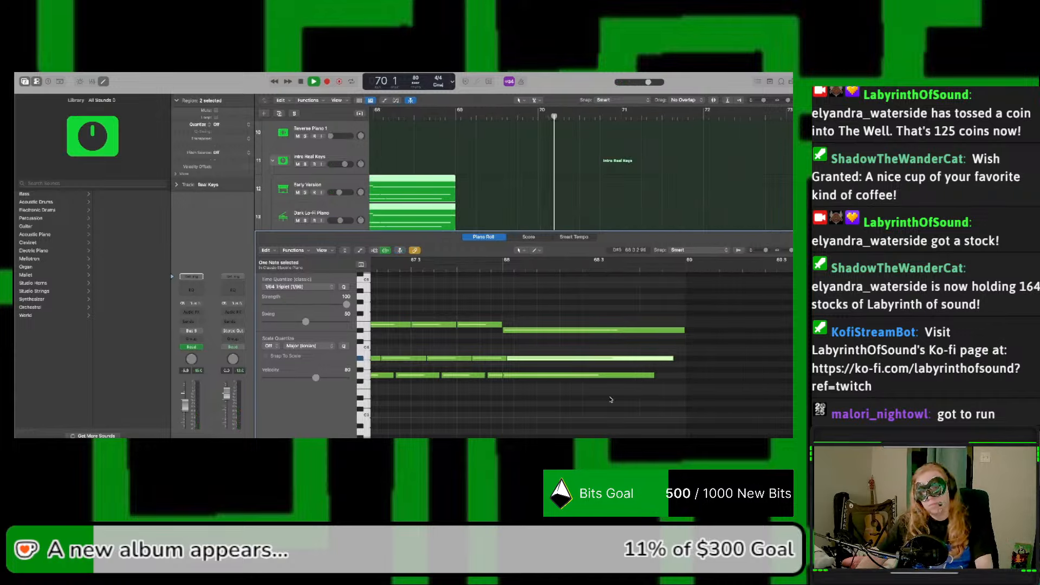
pyautogui.moveTo(610, 400); pyautogui.dragTo(685, 376)
pyautogui.click(661, 380)
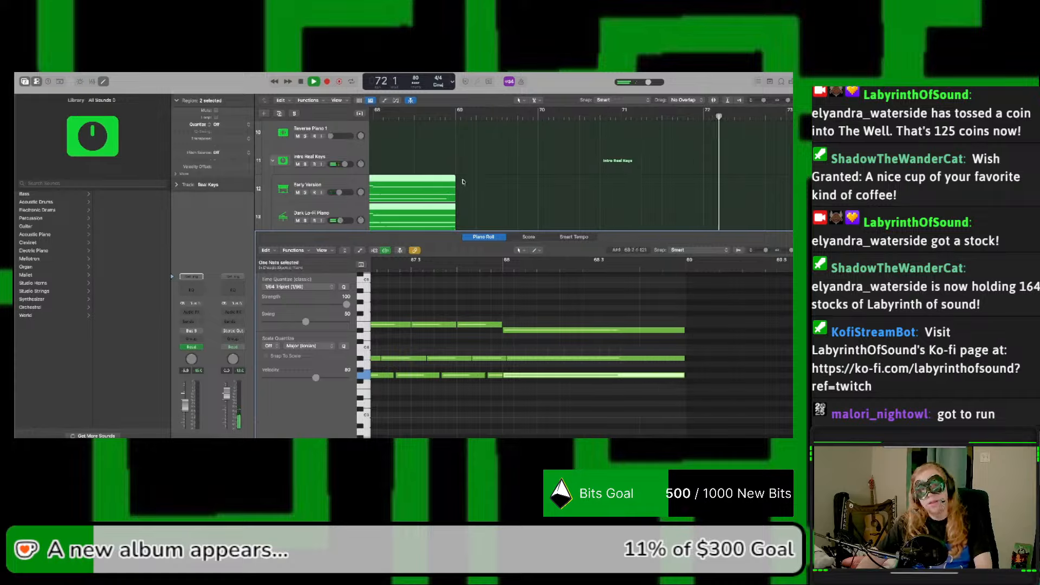
pyautogui.click(483, 201)
pyautogui.click(453, 192)
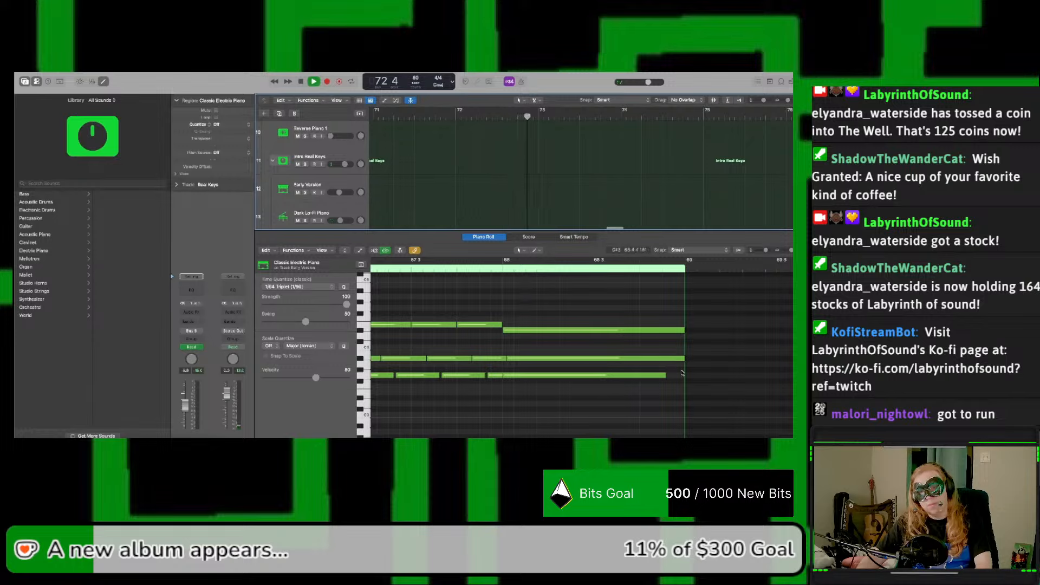
pyautogui.moveTo(665, 376); pyautogui.dragTo(684, 376)
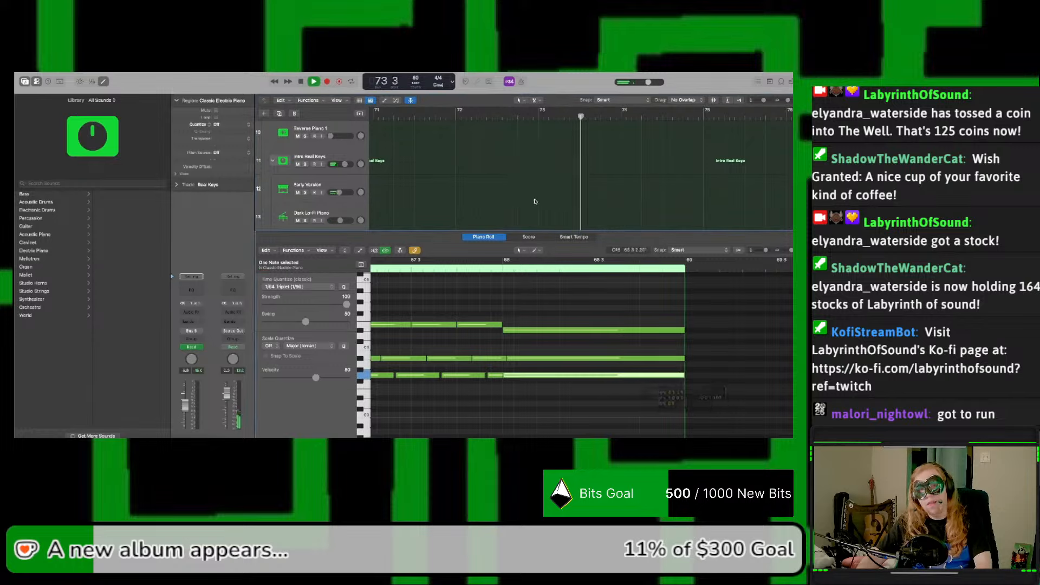
# Step: Extend the last Early Version and Dark Lo-Fi Piano regions under Intro Real Keys to end at bar 70
pyautogui.hscroll(-5, 513, 181)
pyautogui.scroll(-3, 578, 180)
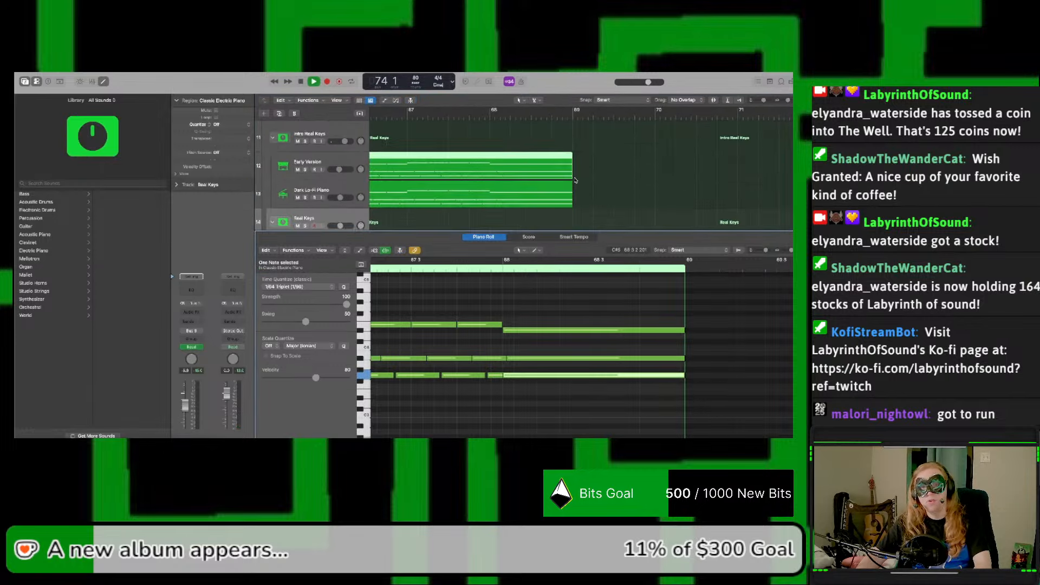
pyautogui.scroll(2, 291, 177)
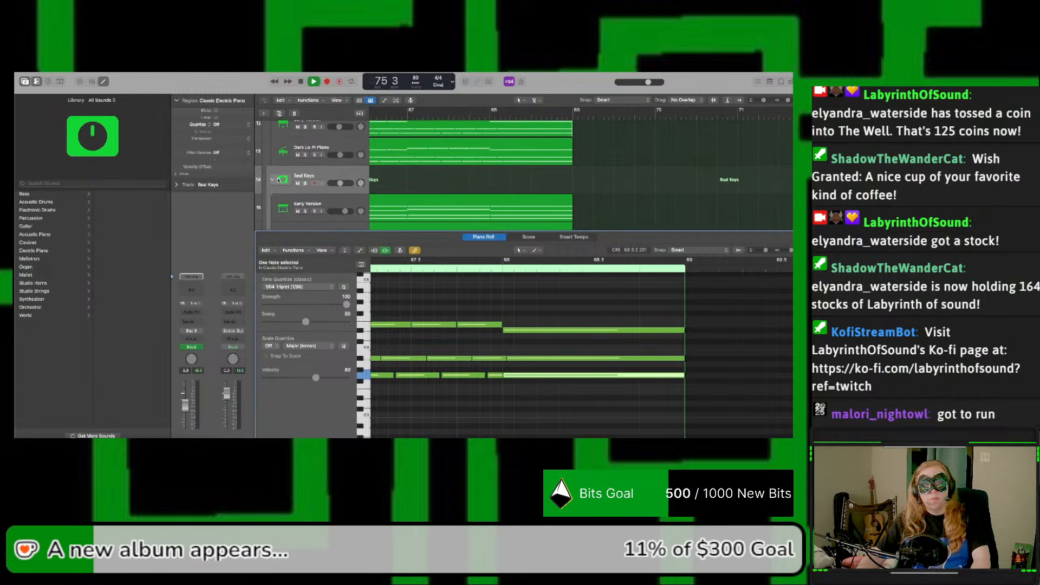
pyautogui.scroll(3, 279, 180)
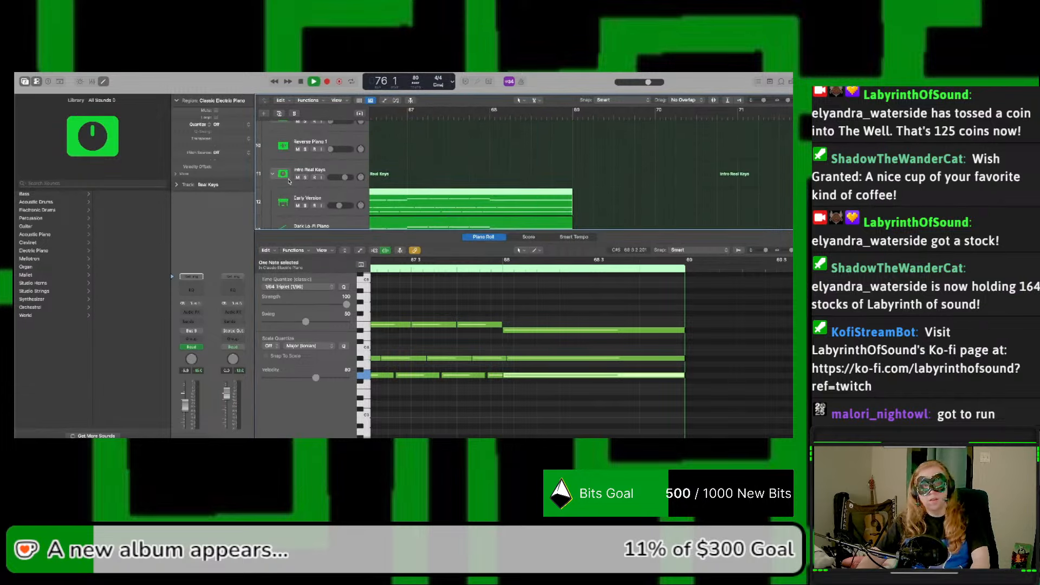
pyautogui.click(272, 175)
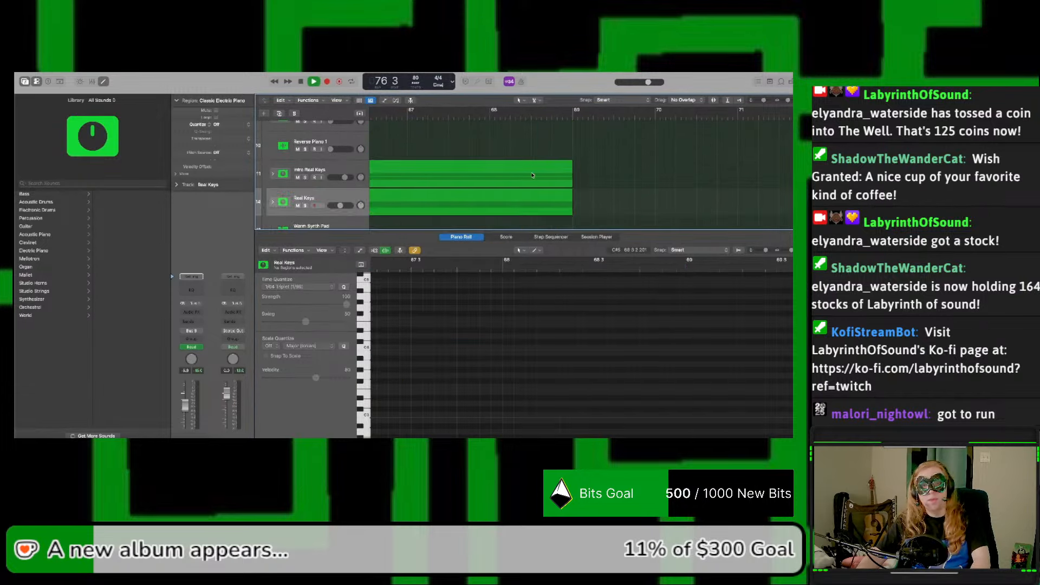
pyautogui.click(572, 185)
pyautogui.moveTo(571, 185); pyautogui.dragTo(571, 187)
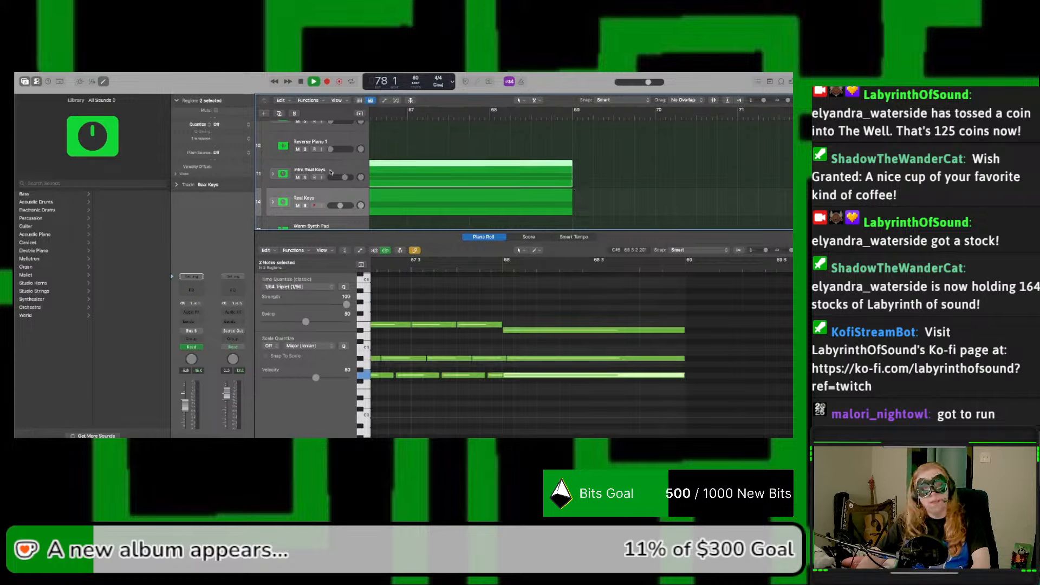
pyautogui.click(272, 174)
pyautogui.scroll(-1, 568, 218)
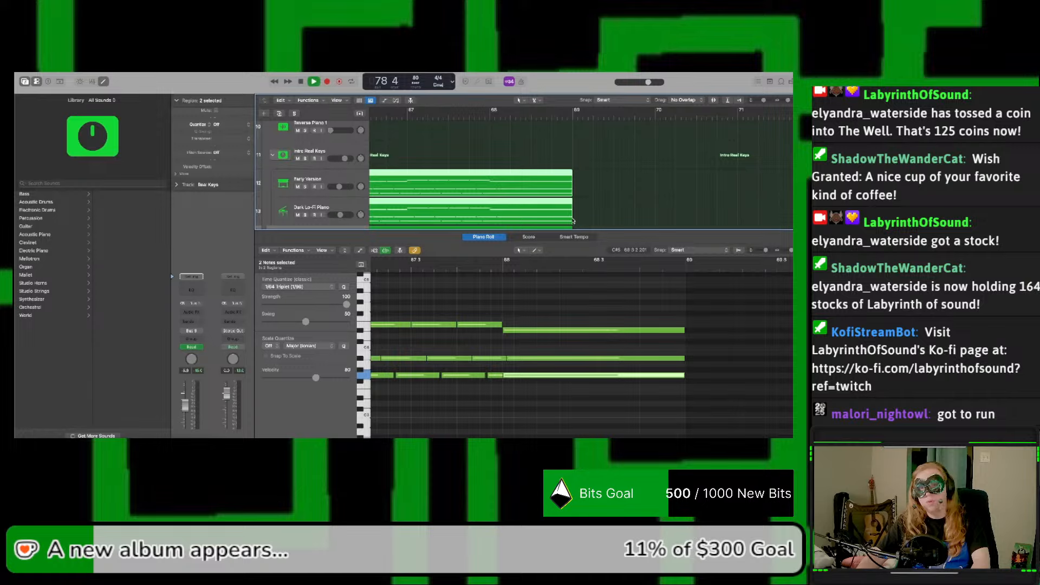
pyautogui.moveTo(572, 219); pyautogui.dragTo(650, 219)
# Step: Extend the two last Real Keys subtrack regions to bar 70 and lengthen their bar 68 chord notes to the new region end
pyautogui.scroll(-3, 302, 124)
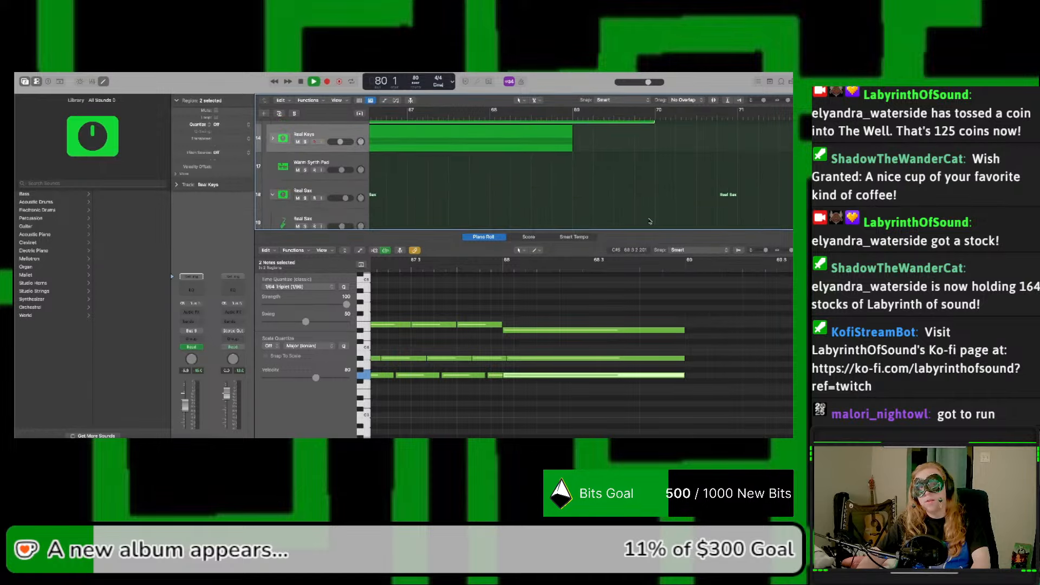
pyautogui.click(273, 140)
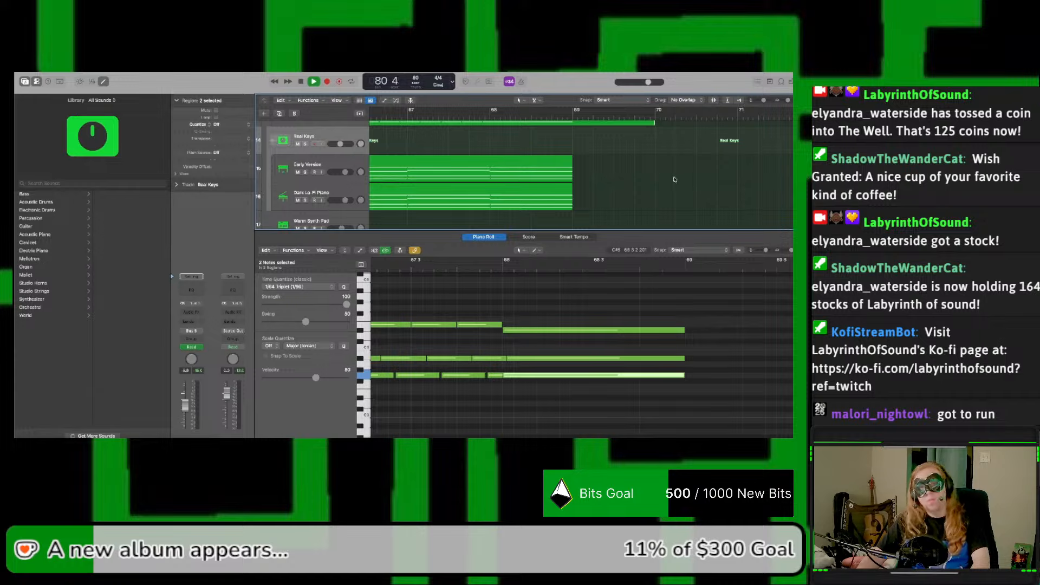
pyautogui.moveTo(645, 178); pyautogui.dragTo(655, 208)
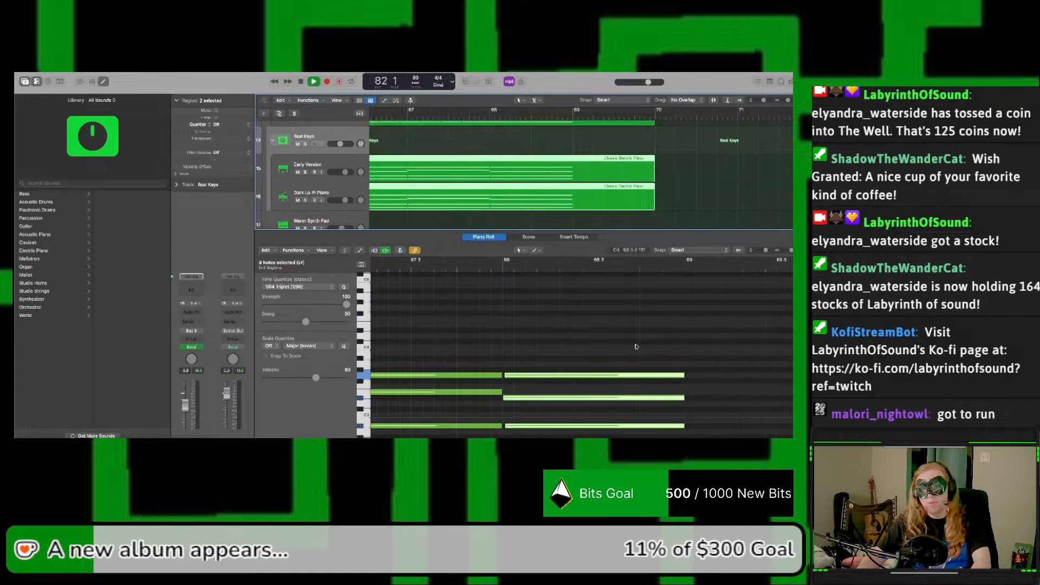
pyautogui.hscroll(2, 639, 363)
pyautogui.scroll(-2, 640, 363)
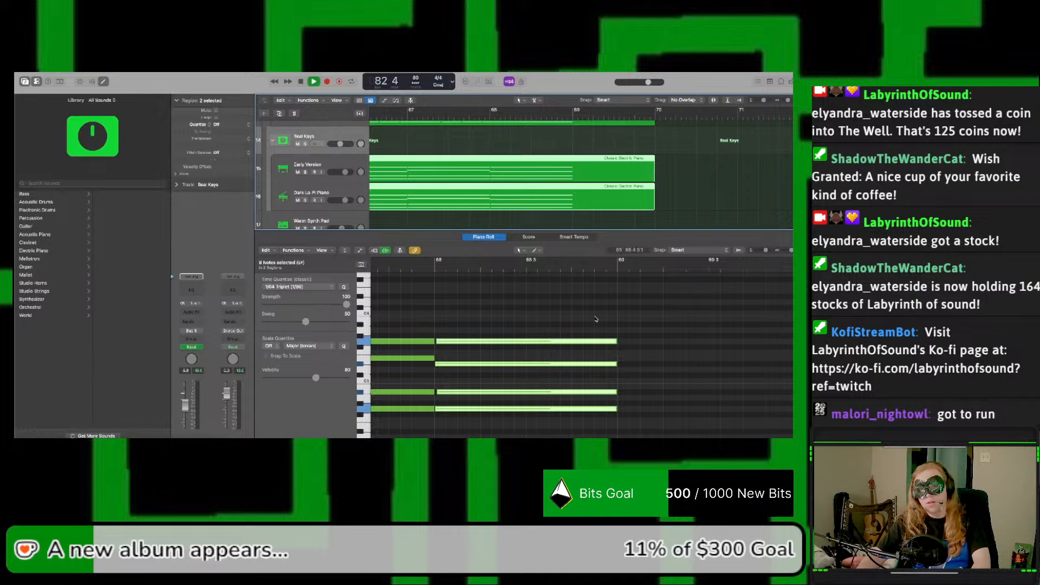
pyautogui.moveTo(596, 320); pyautogui.dragTo(716, 417)
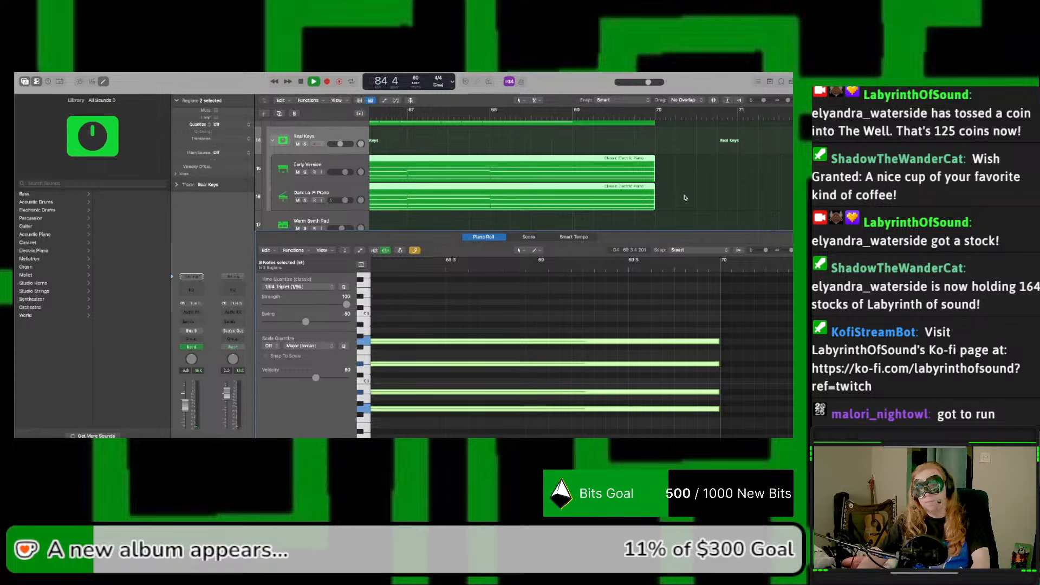
# Step: Select the two last Intro Real Keys regions and lengthen their held bar 68 notes to bar 70
pyautogui.scroll(2, 685, 198)
pyautogui.click(623, 132)
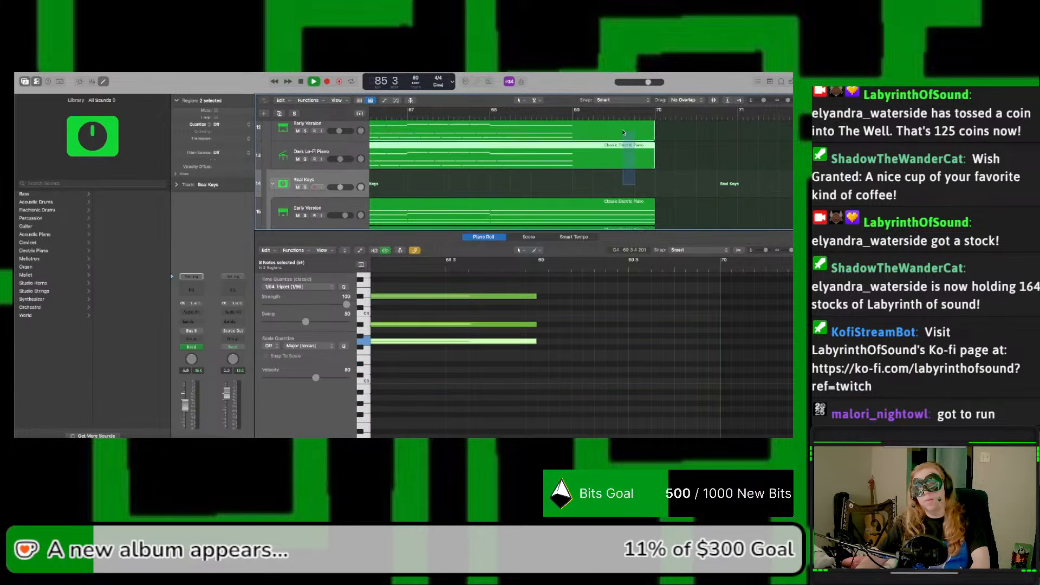
pyautogui.moveTo(623, 132); pyautogui.dragTo(623, 130)
pyautogui.moveTo(526, 370); pyautogui.dragTo(738, 298)
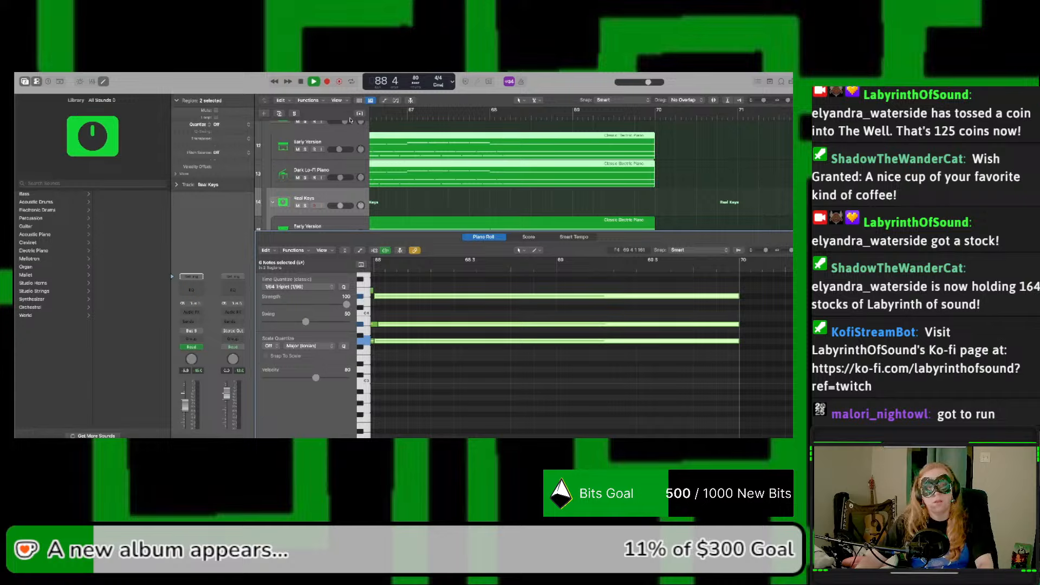
# Step: Play the ending from bar 65 until past bar 70 to check the longer held chord
pyautogui.hscroll(-5, 478, 144)
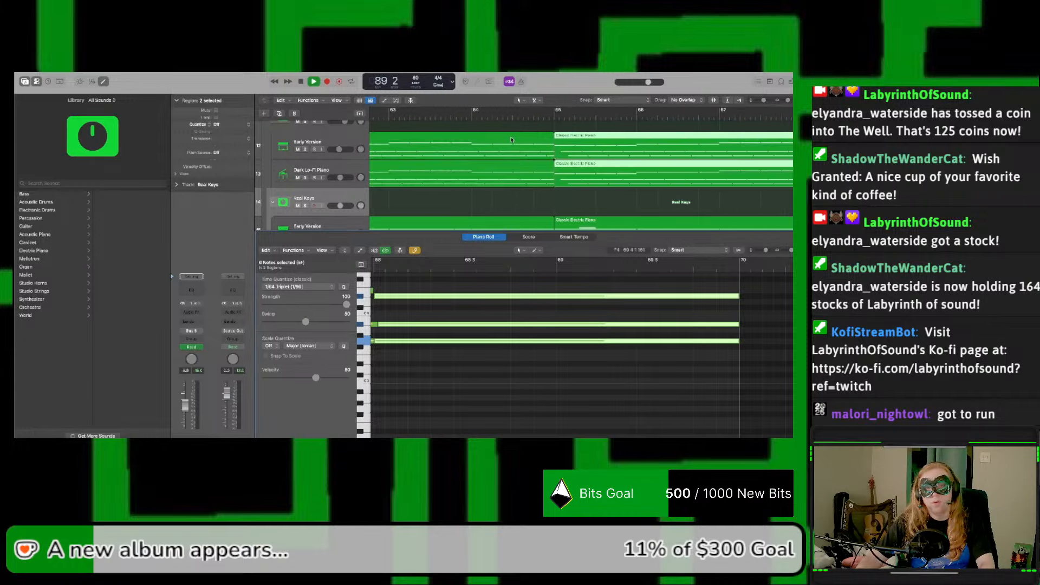
pyautogui.press('space')
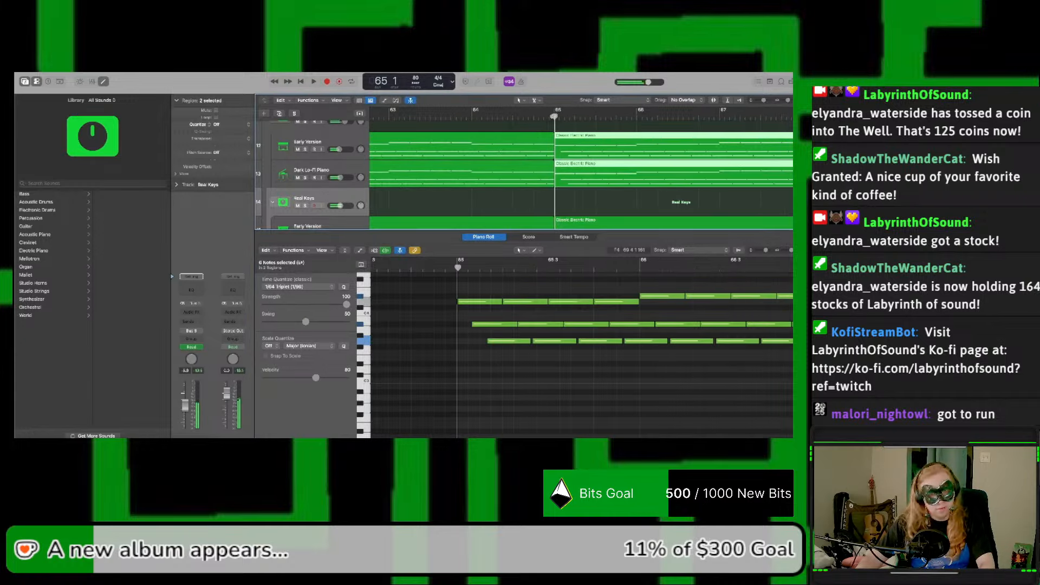
pyautogui.press('space')
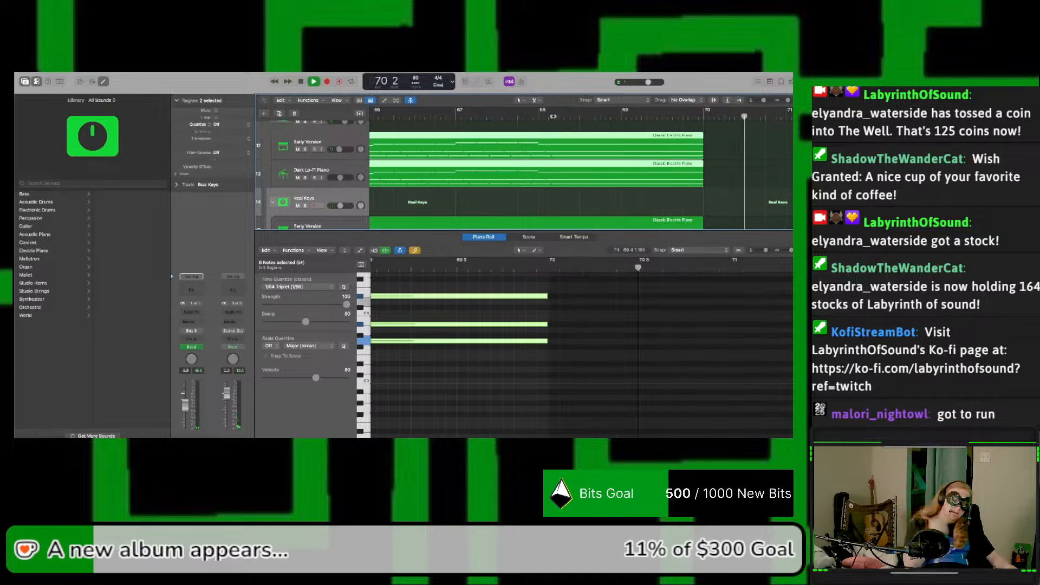
pyautogui.press('space')
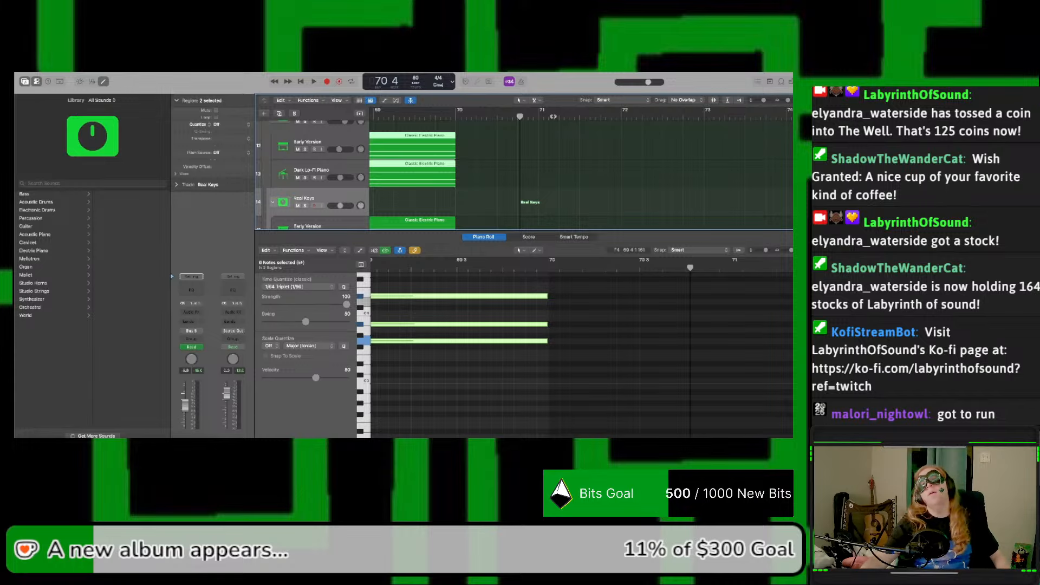
# Step: Zoom out the arrangement and examine how the returning section from bar 53 to bar 70 sits across all tracks
pyautogui.hscroll(-1, 595, 113)
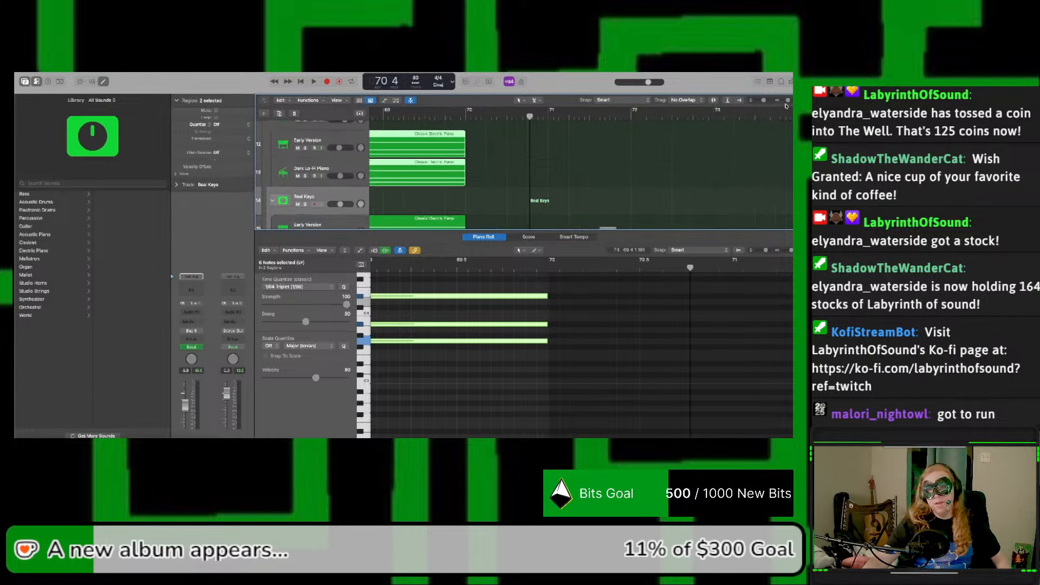
pyautogui.moveTo(788, 101); pyautogui.dragTo(786, 102)
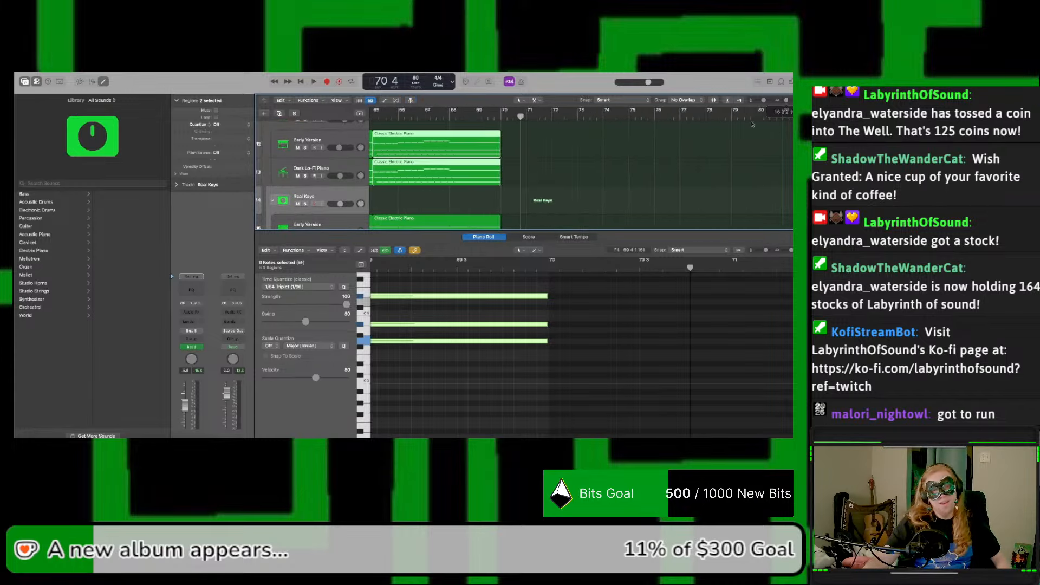
pyautogui.hscroll(-5, 716, 140)
pyautogui.hscroll(-15, 714, 141)
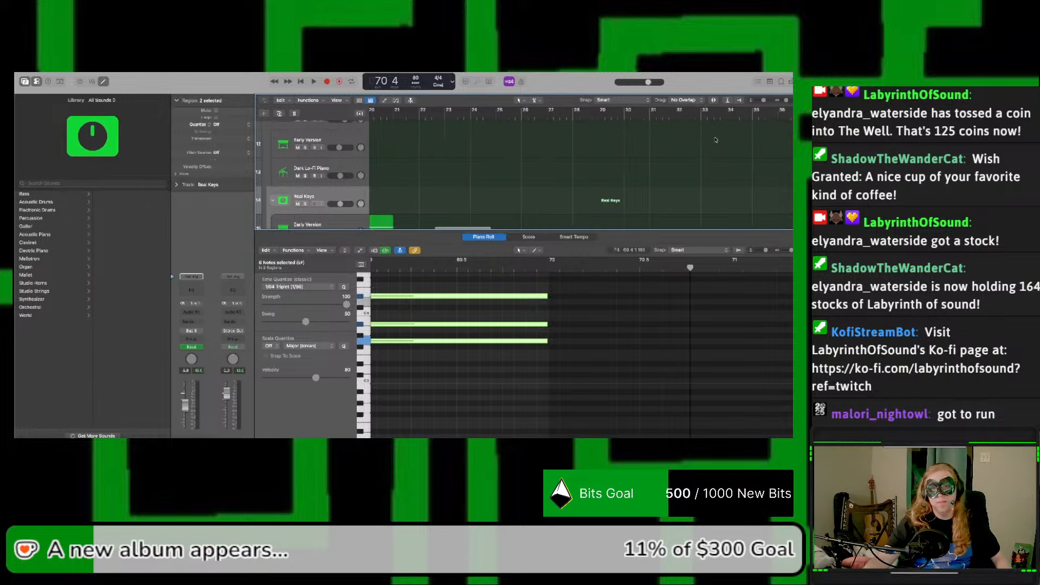
pyautogui.hscroll(1, 761, 111)
pyautogui.moveTo(786, 100); pyautogui.dragTo(763, 101)
pyautogui.scroll(-4, 765, 124)
pyautogui.scroll(-8, 764, 124)
pyautogui.scroll(5, 516, 174)
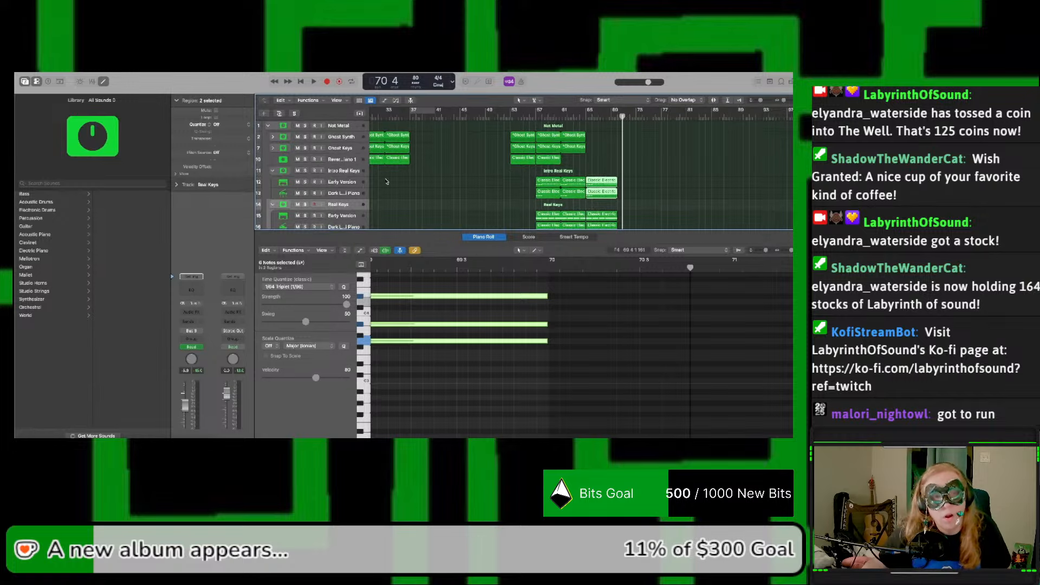
# Step: Collapse the Intro Real Keys, Real Keys, Real Sax and Ghost Sax track stacks
pyautogui.click(272, 172)
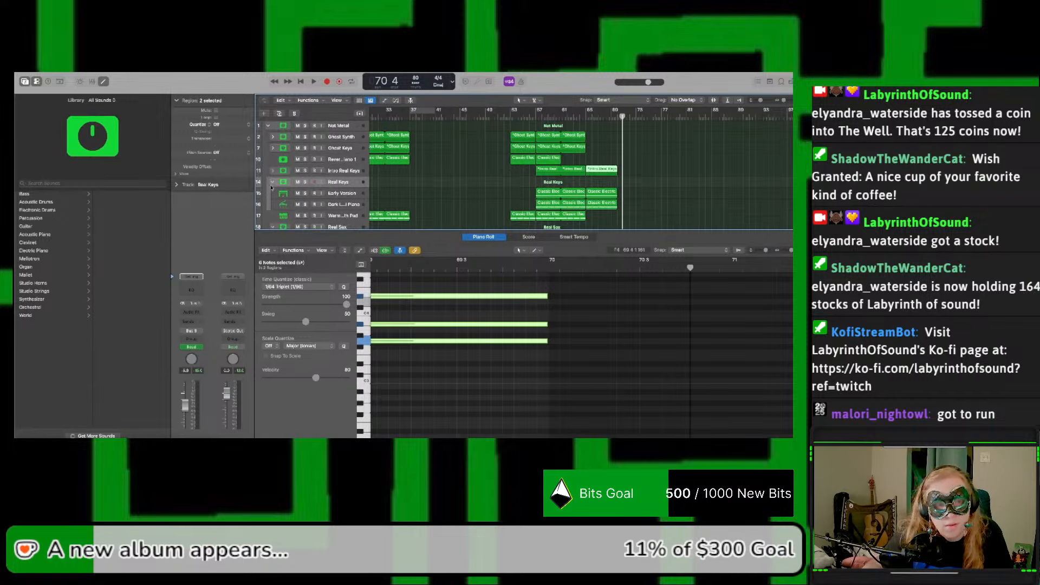
pyautogui.click(271, 186)
pyautogui.click(273, 203)
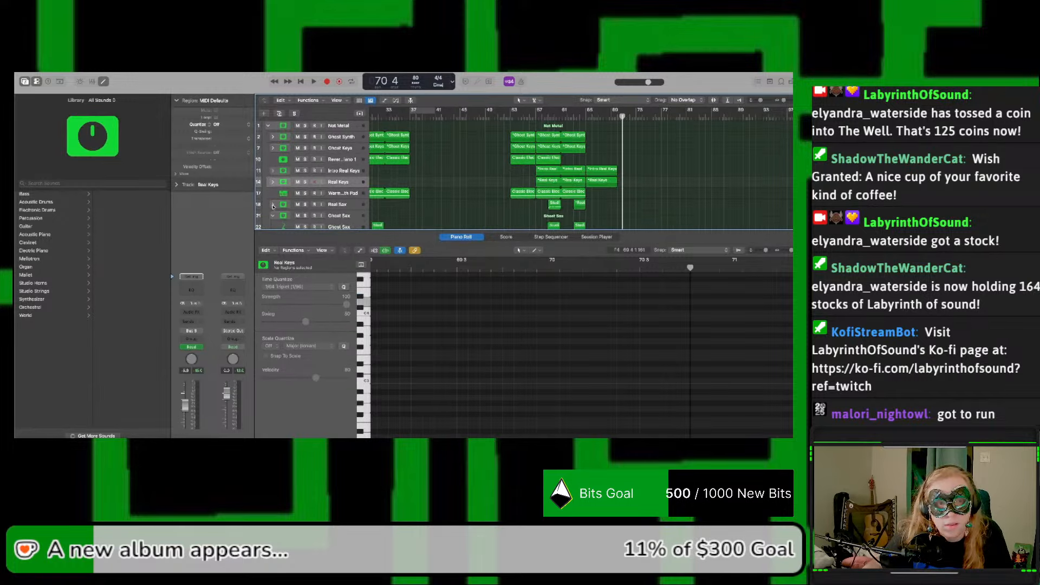
pyautogui.scroll(-2, 274, 203)
pyautogui.click(273, 194)
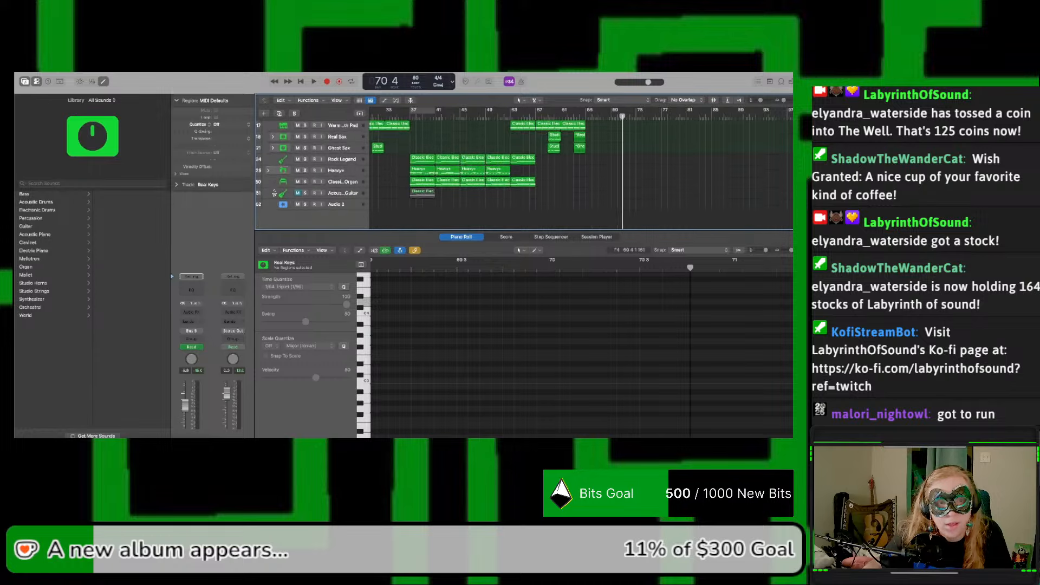
pyautogui.scroll(2, 328, 137)
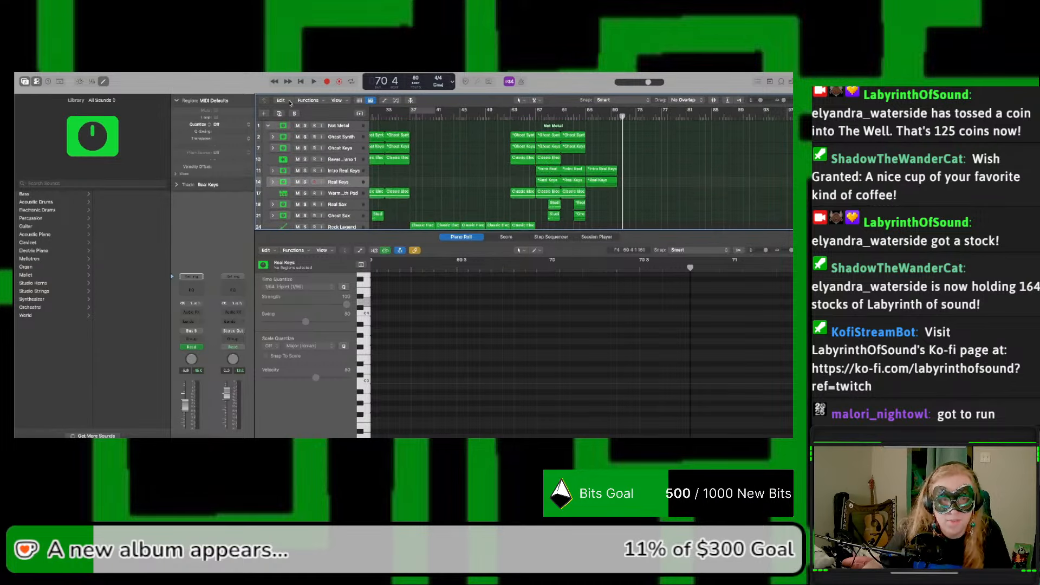
# Step: Return to bar 1, mute the Audio 2 track and delete the Acoustic Guitar track along with its region
pyautogui.click(300, 81)
pyautogui.scroll(-5, 297, 179)
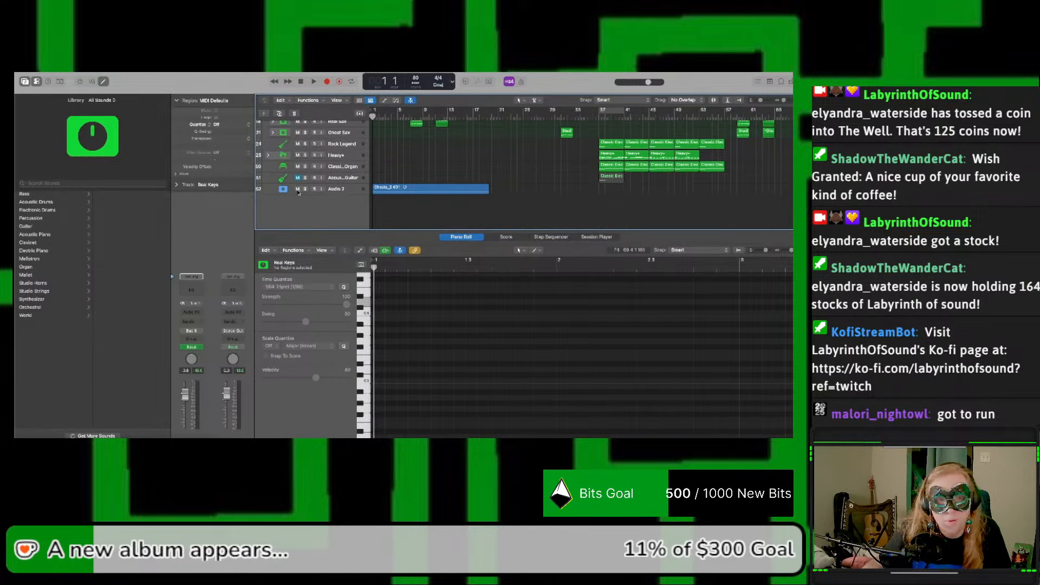
pyautogui.scroll(1, 420, 172)
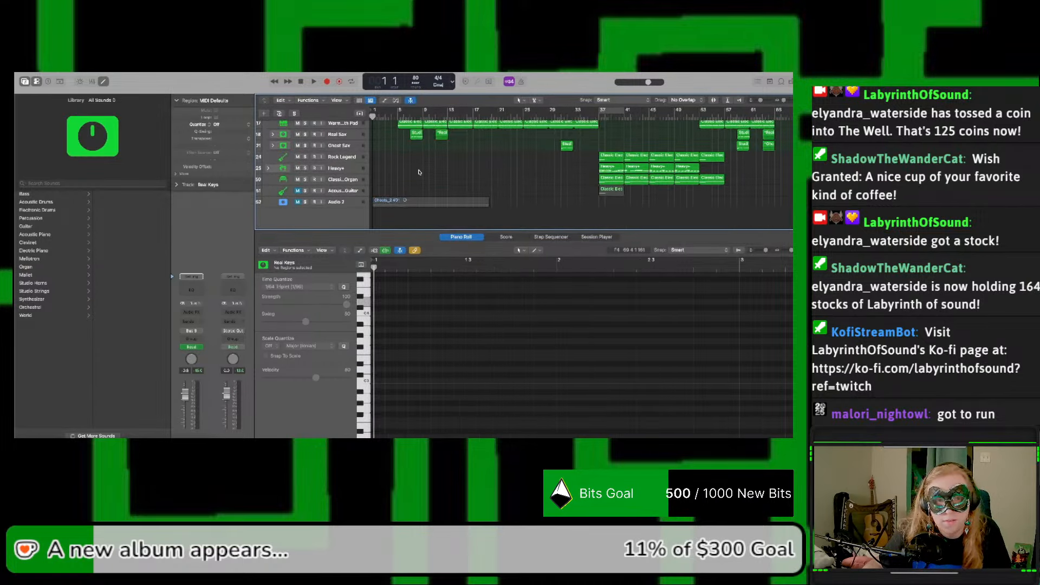
pyautogui.click(345, 194)
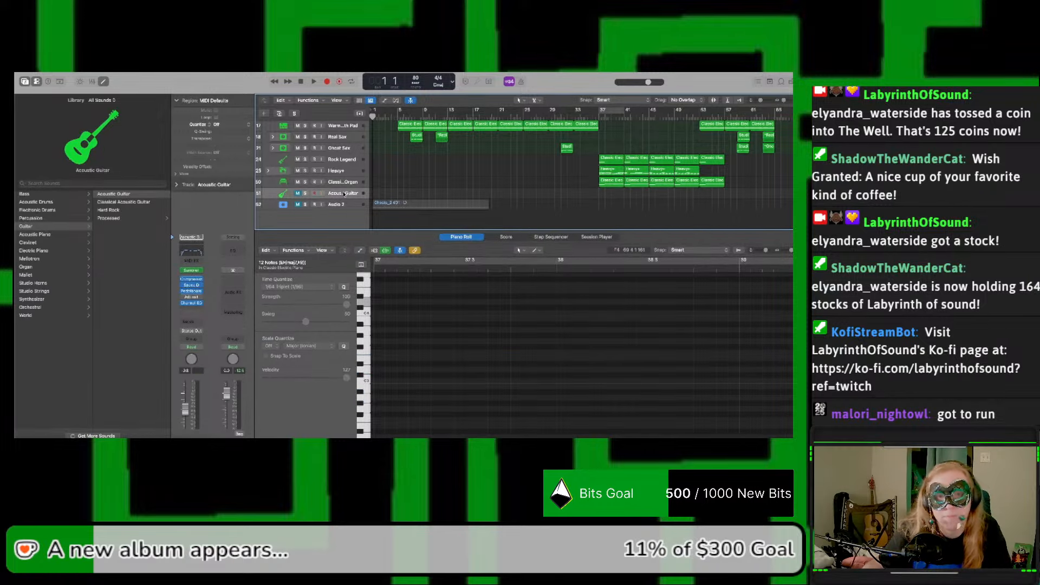
pyautogui.press('super+BackSpace')
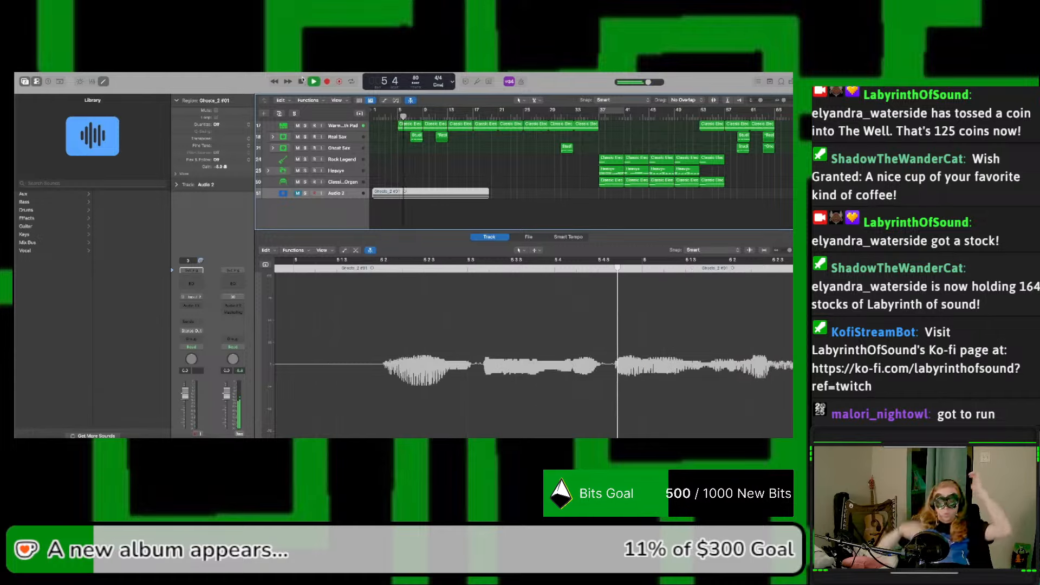
# Step: Close the lower editor and play the song from the start into the returning section past bar 53
pyautogui.press('p')
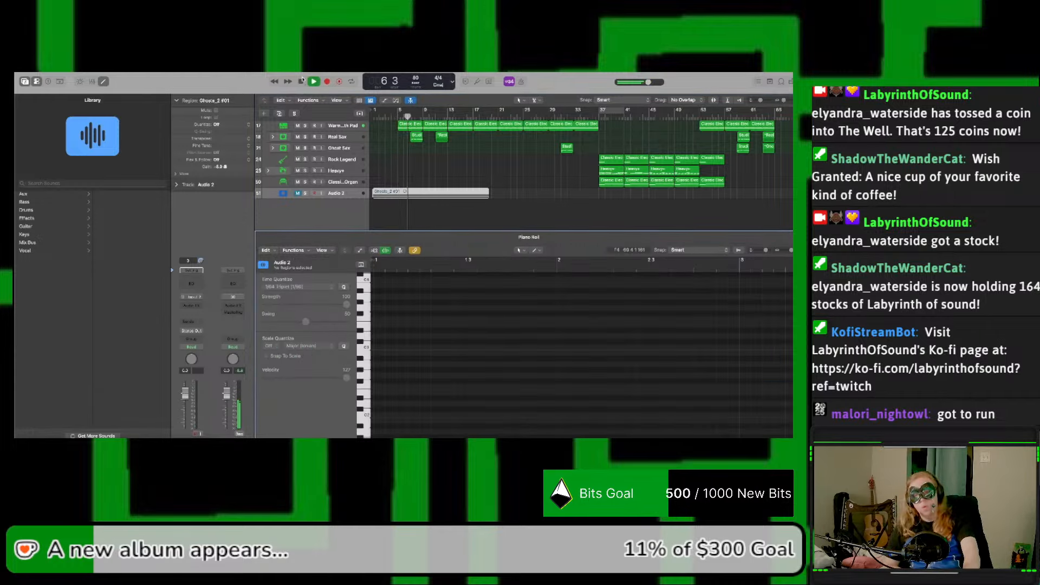
pyautogui.press('p')
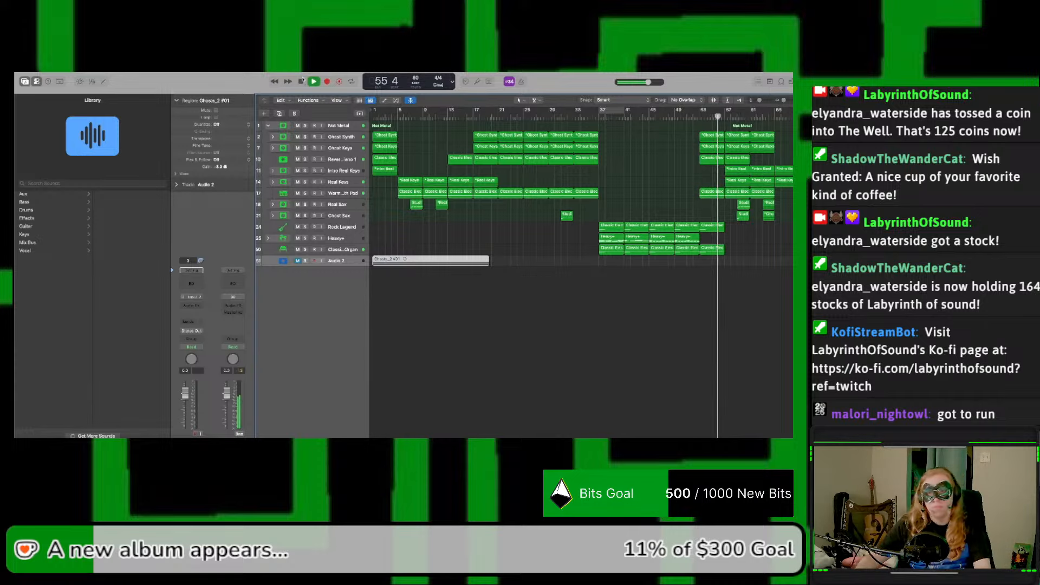
# Step: Lengthen the Classic Rock Organ volume fade-out so that it ends at about bar 57, where its last region stops
pyautogui.press('a')
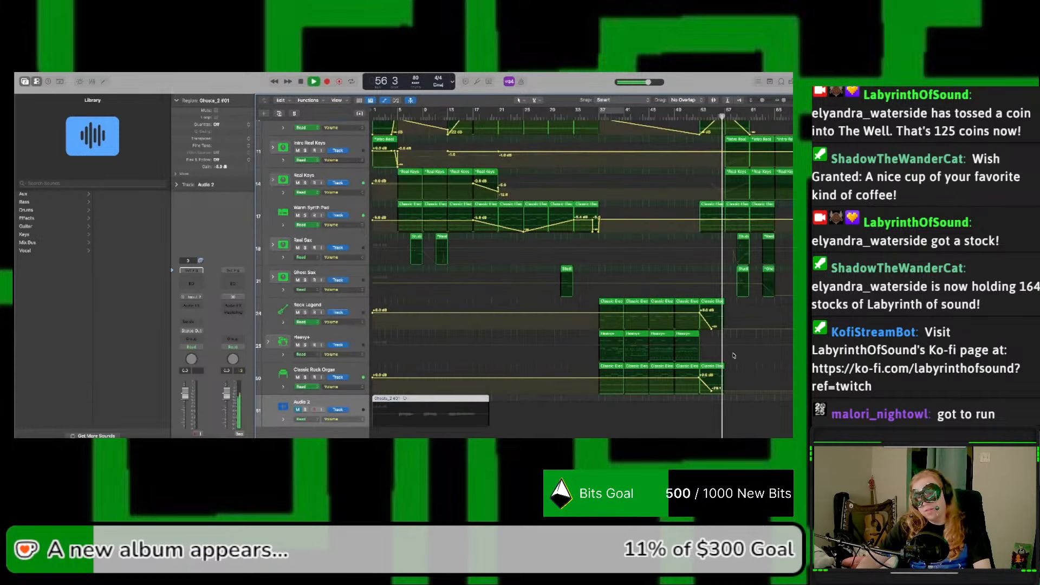
pyautogui.click(689, 329)
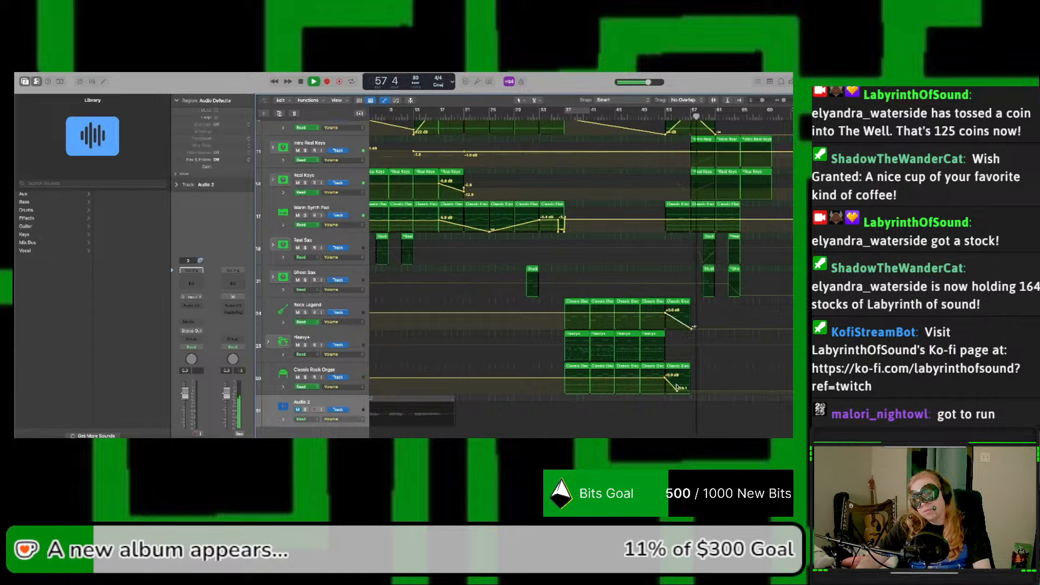
pyautogui.moveTo(678, 392); pyautogui.dragTo(690, 391)
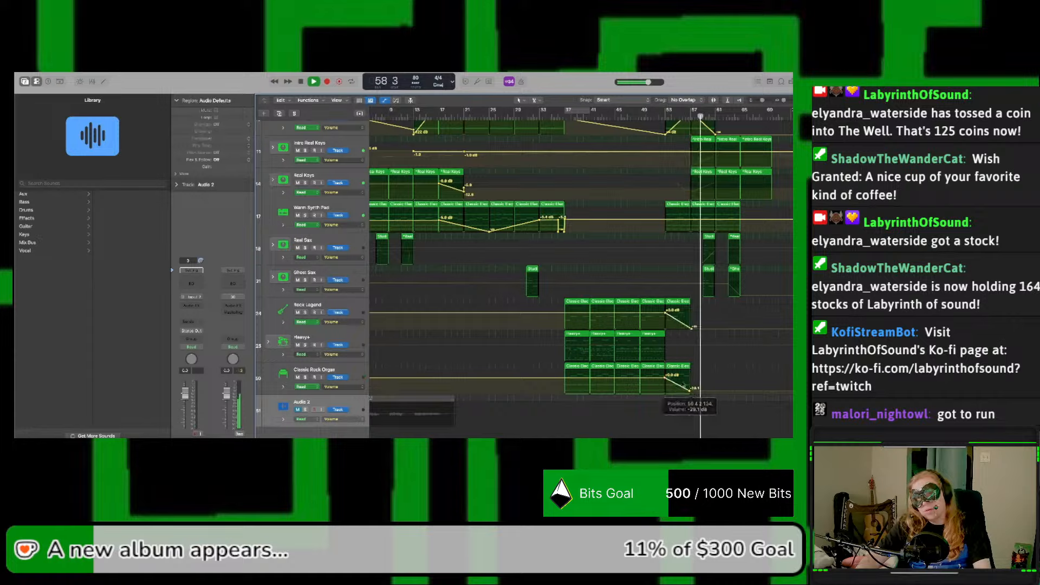
# Step: Play from bar 45 through the ending, and replay the returning section from bar 53 until bar 61
pyautogui.click(618, 114)
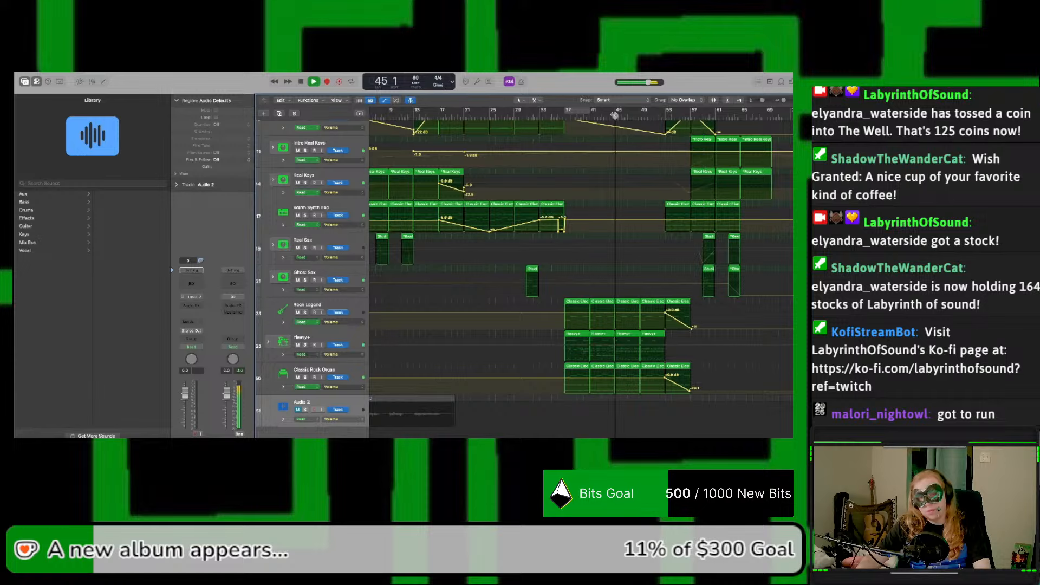
pyautogui.press('a')
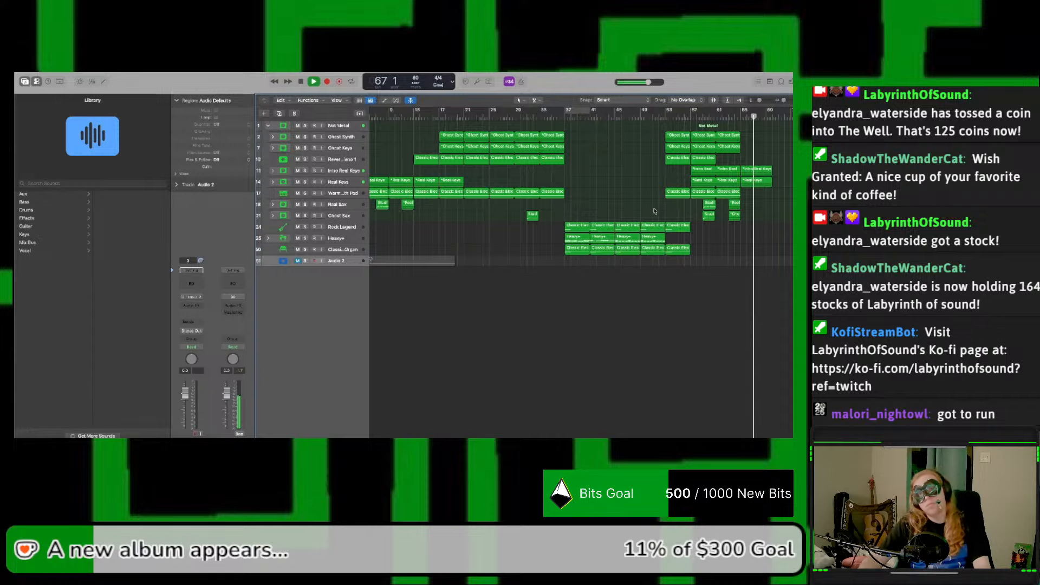
pyautogui.hscroll(5, 747, 194)
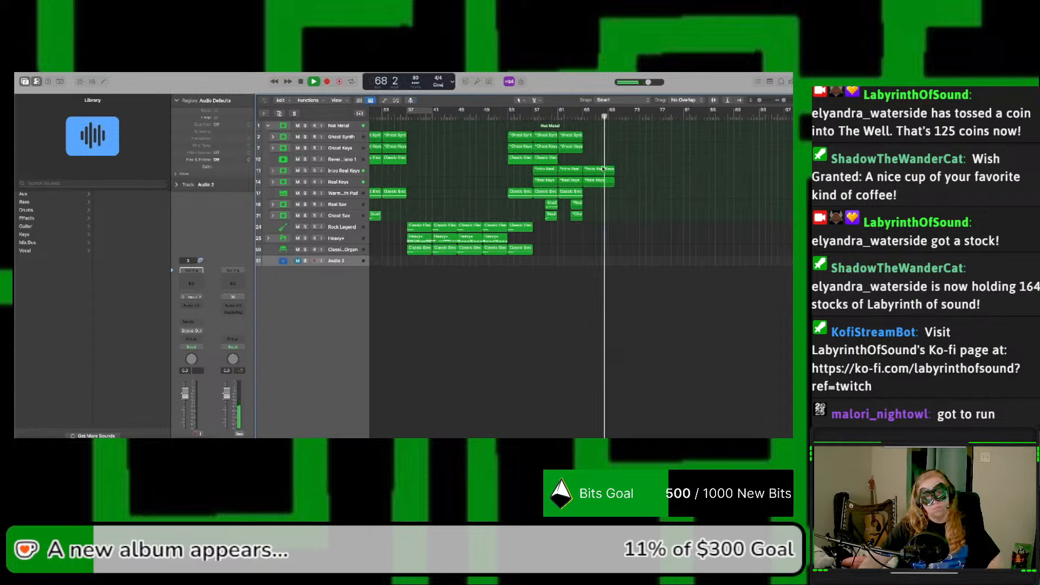
pyautogui.click(510, 116)
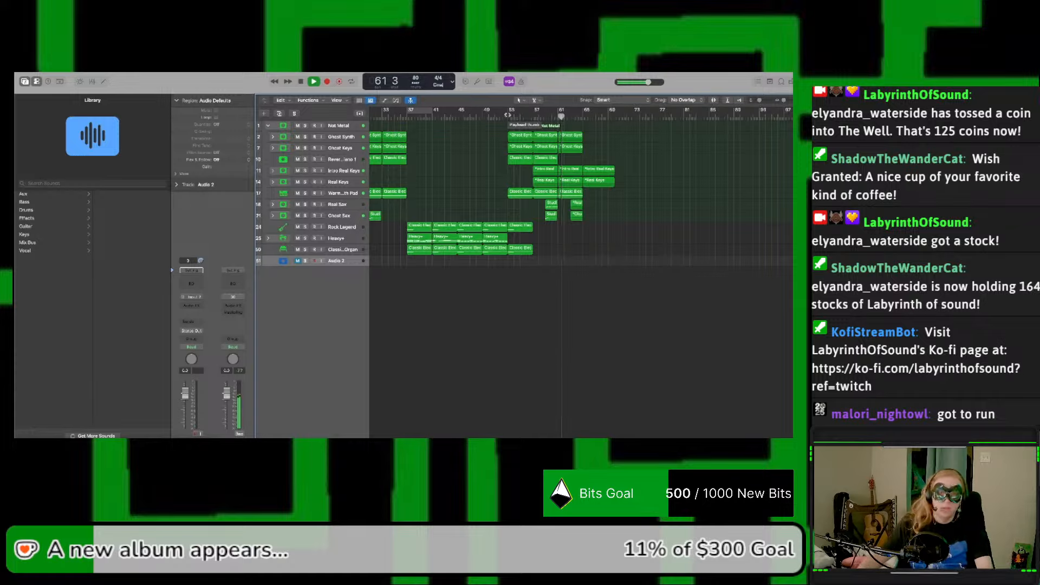
pyautogui.press('space')
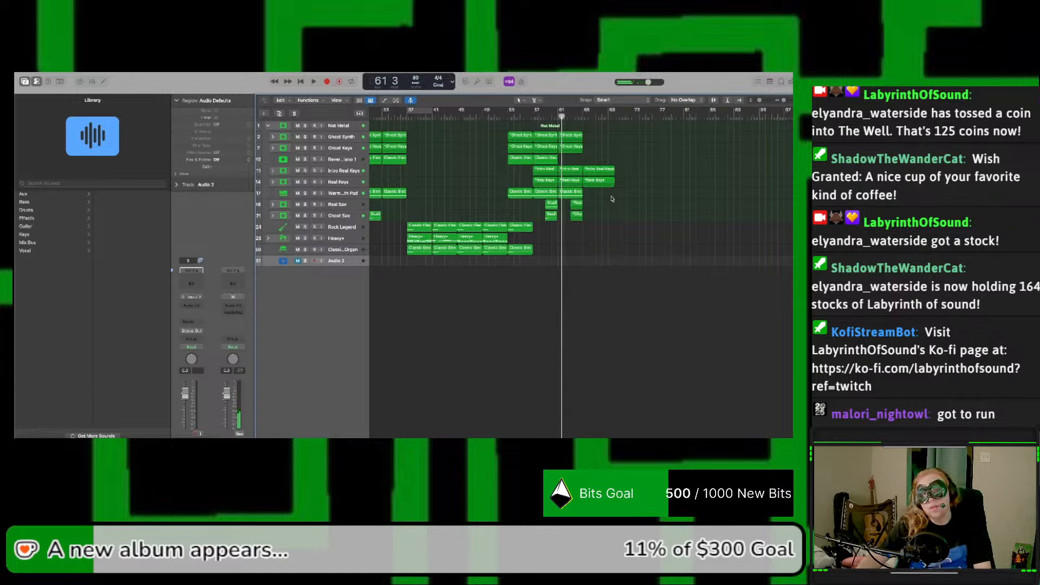
# Step: Move the keys, synth and pad regions from bar 61 onward four bars later and copy the bar 57 regions into the gap
pyautogui.moveTo(613, 199); pyautogui.dragTo(568, 143)
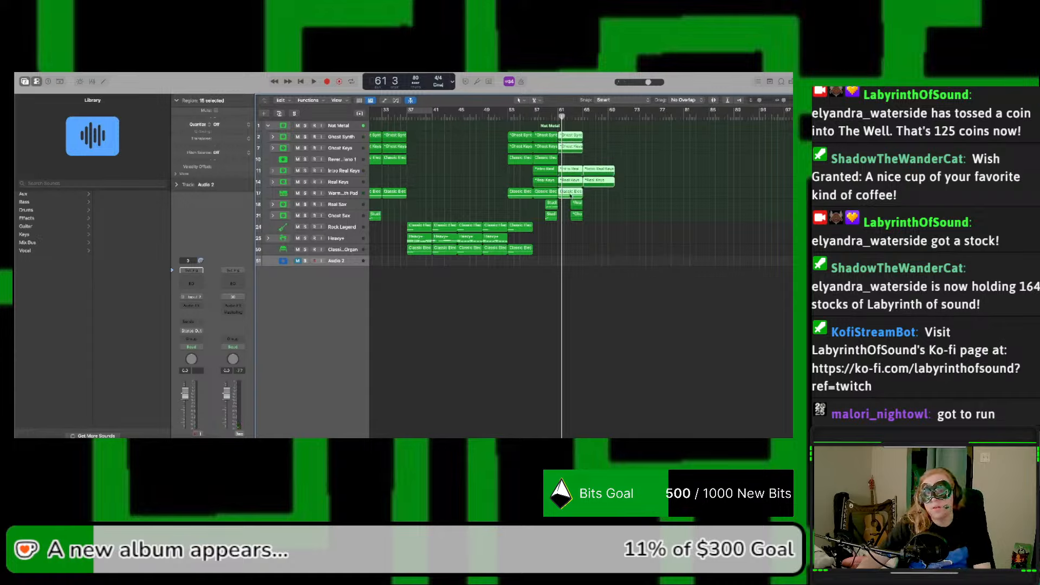
pyautogui.moveTo(570, 196); pyautogui.dragTo(574, 140)
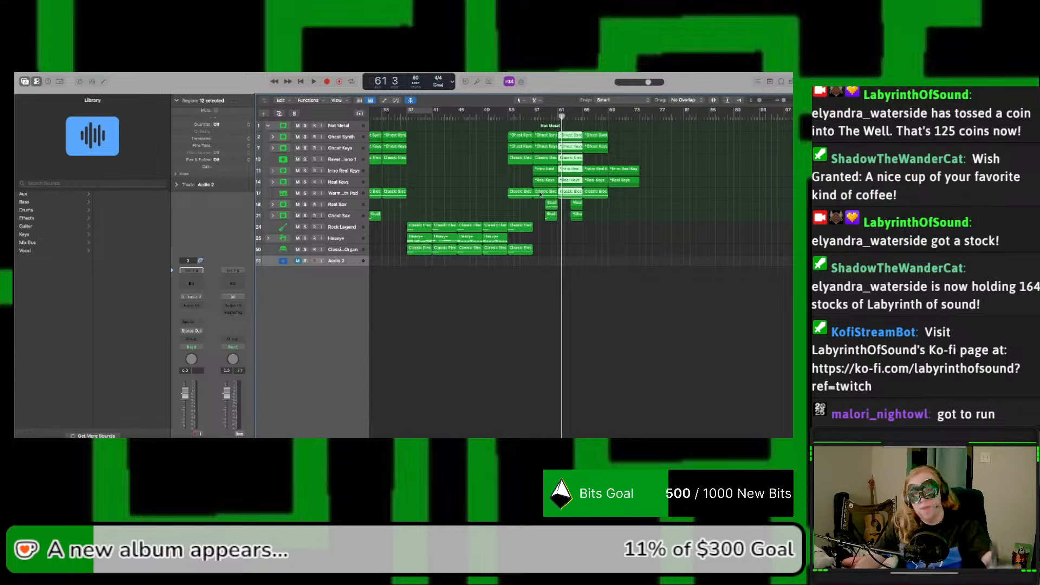
# Step: Show the volume automation and move the start of the Ghost Keys and Ghost Synth fade-outs back to bar 57
pyautogui.press('a')
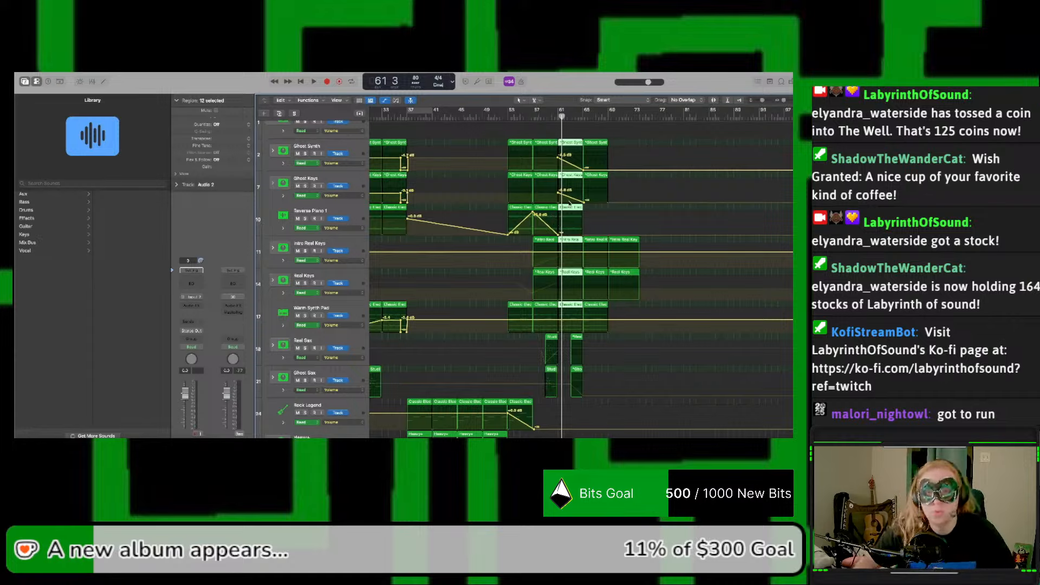
pyautogui.moveTo(558, 194); pyautogui.dragTo(533, 193)
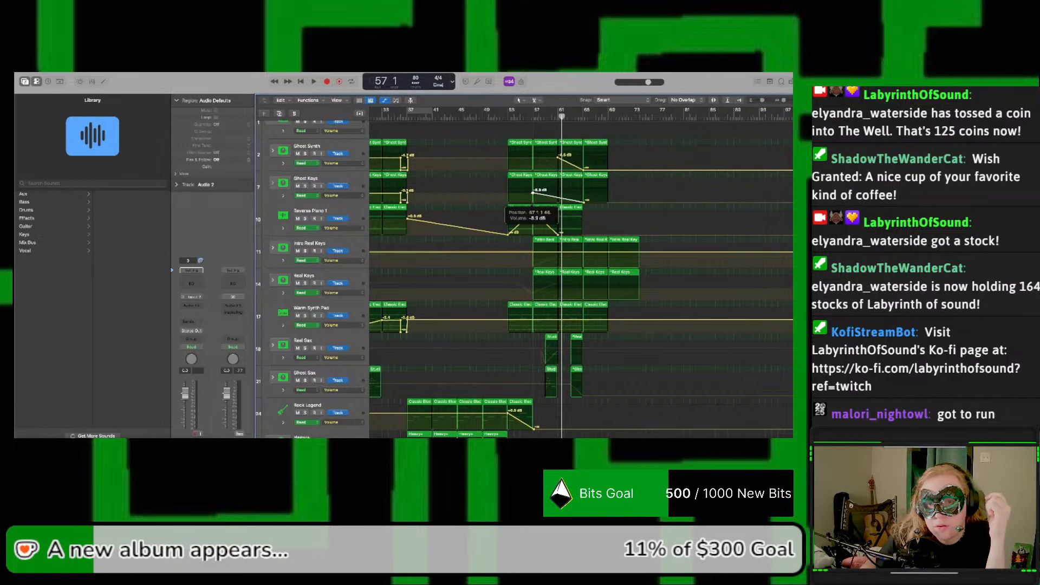
pyautogui.hscroll(-1, 536, 190)
pyautogui.moveTo(561, 159); pyautogui.dragTo(538, 158)
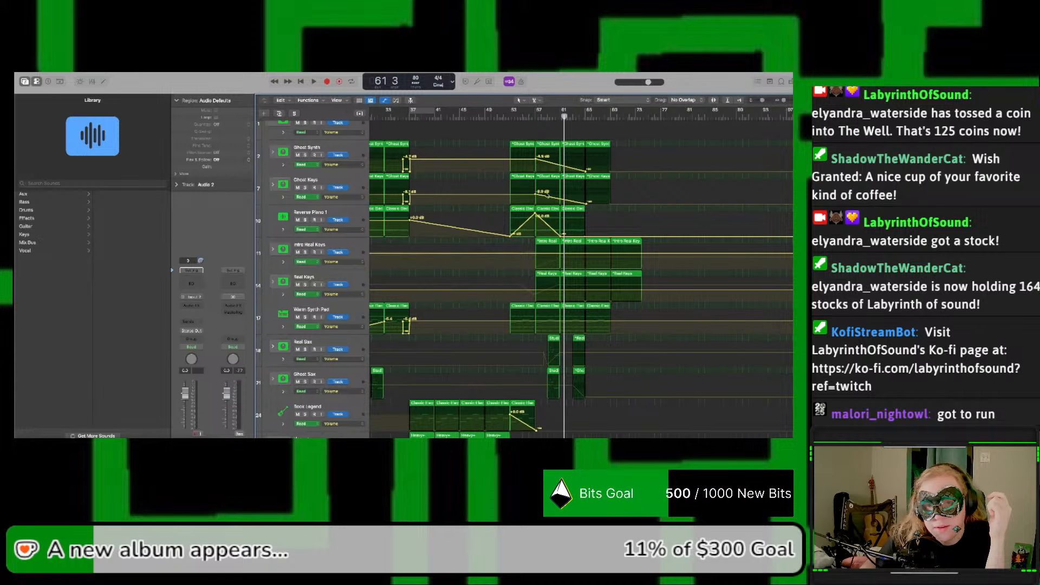
# Step: Stretch the Reverse Piano 1 volume curve so it peaks at about bar 59 and fades out at bar 65
pyautogui.scroll(-2, 546, 197)
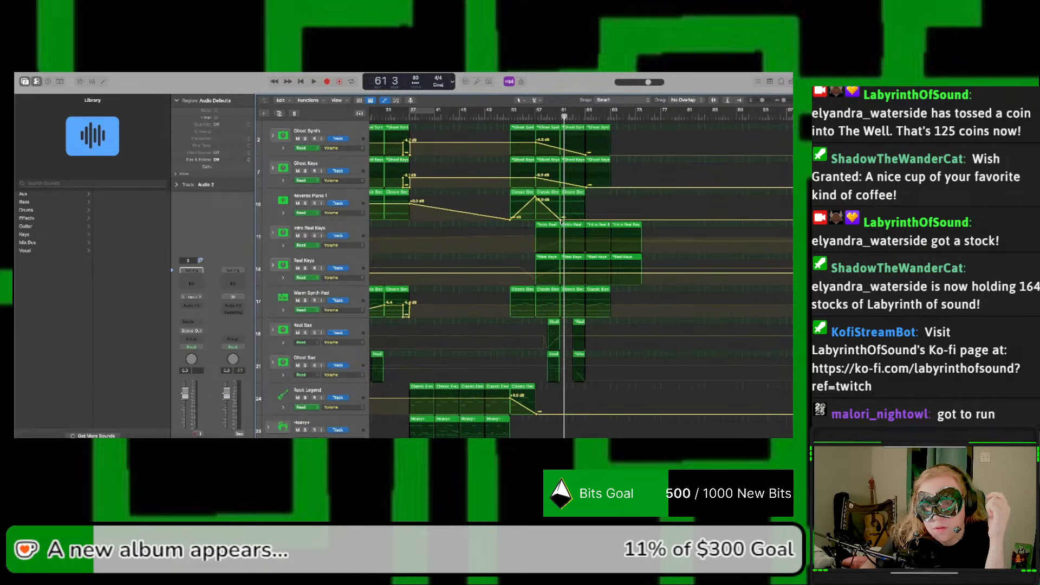
pyautogui.moveTo(562, 222); pyautogui.dragTo(586, 221)
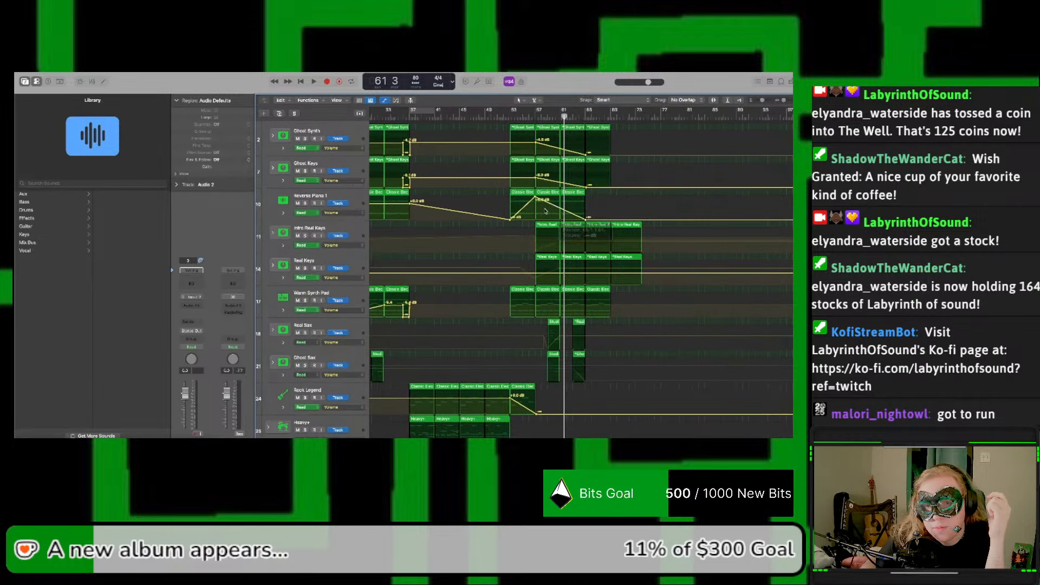
pyautogui.moveTo(534, 198); pyautogui.dragTo(550, 199)
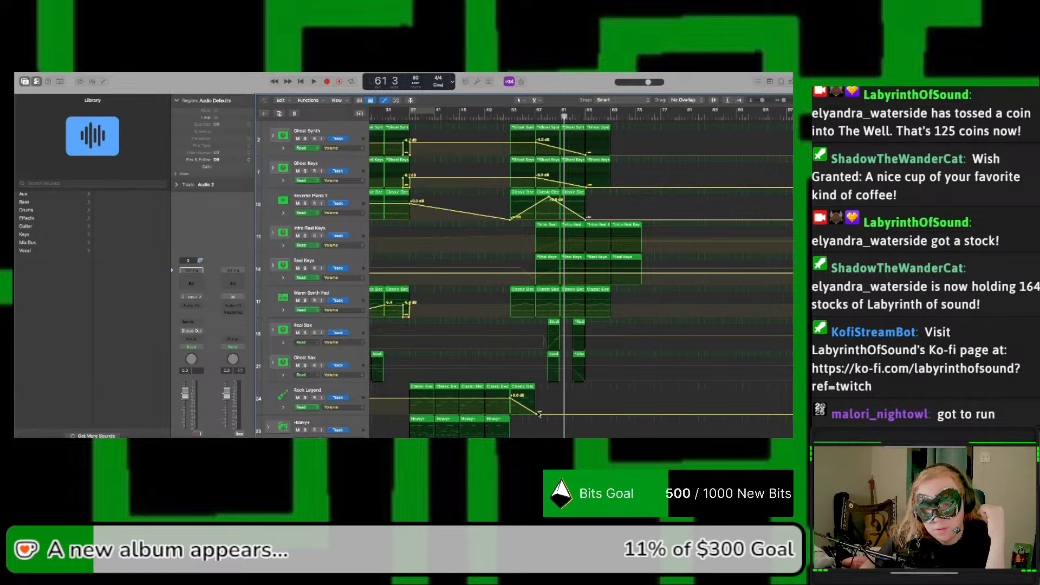
# Step: Expand the Real Keys stack and extend the volume rises of Early Version and Dark Lo-Fi Piano to end at bar 65
pyautogui.scroll(-3, 518, 337)
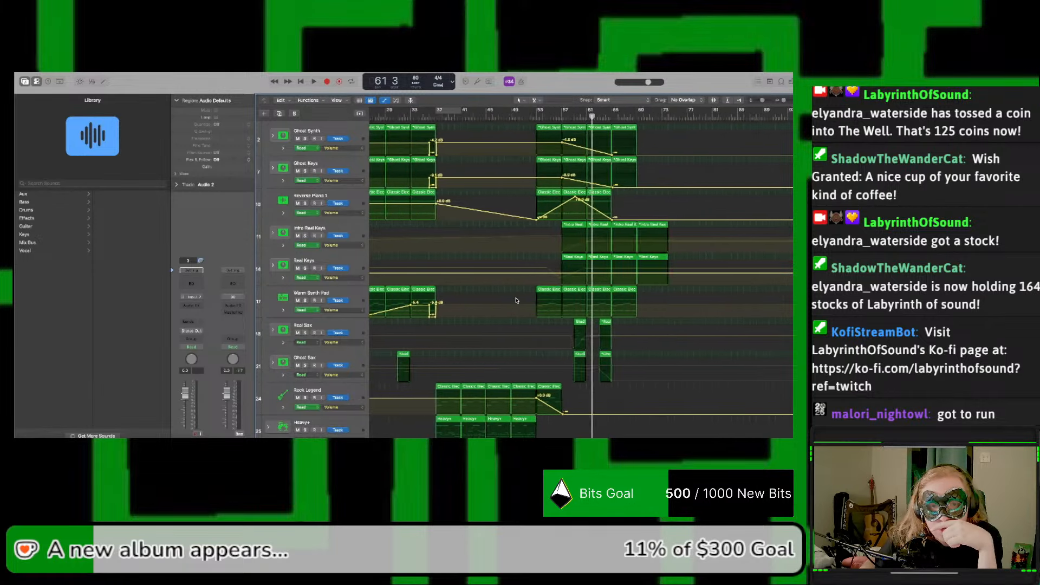
pyautogui.scroll(3, 516, 301)
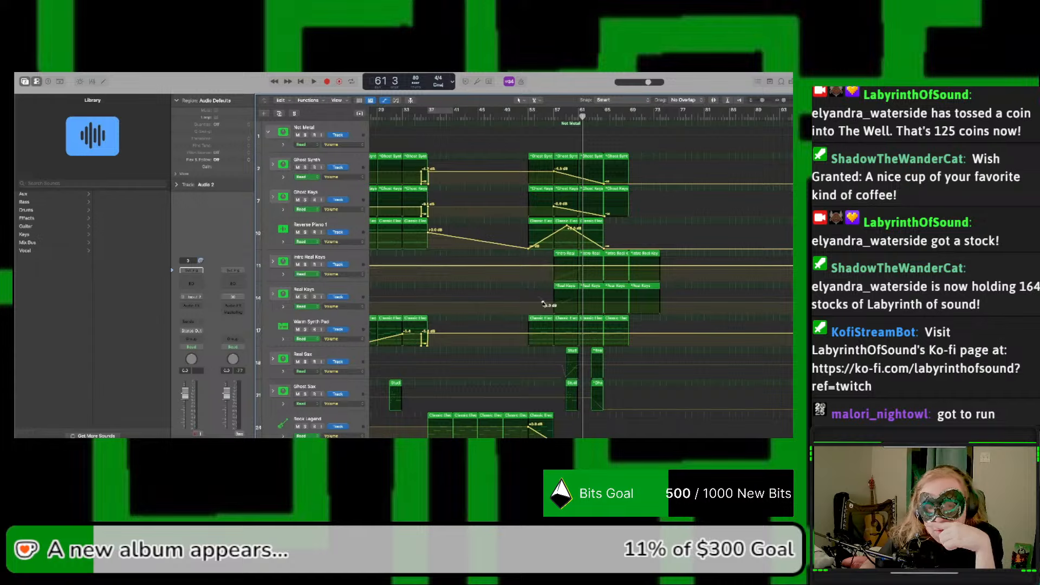
pyautogui.click(273, 295)
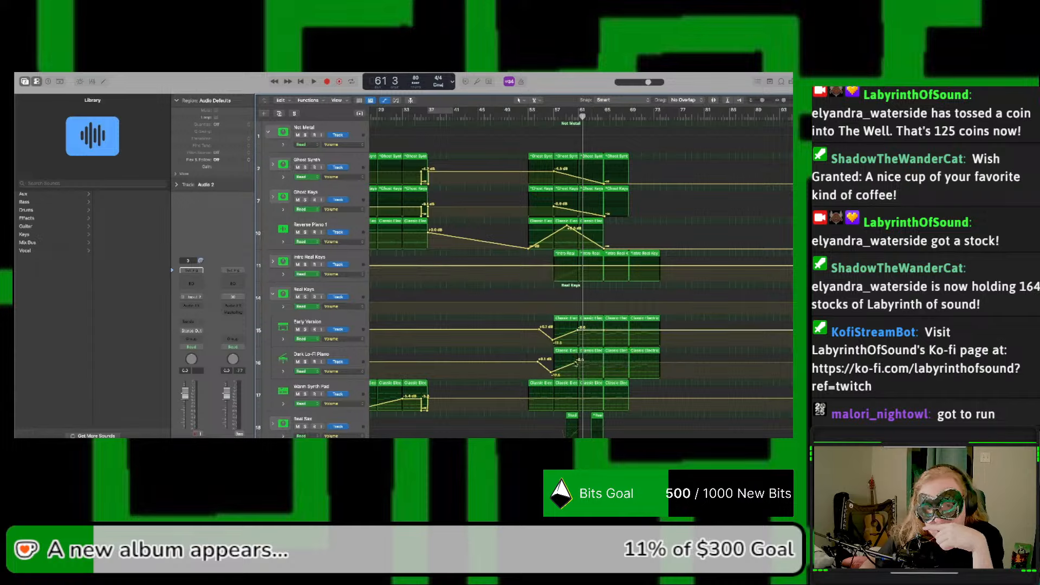
pyautogui.moveTo(579, 363); pyautogui.dragTo(606, 334)
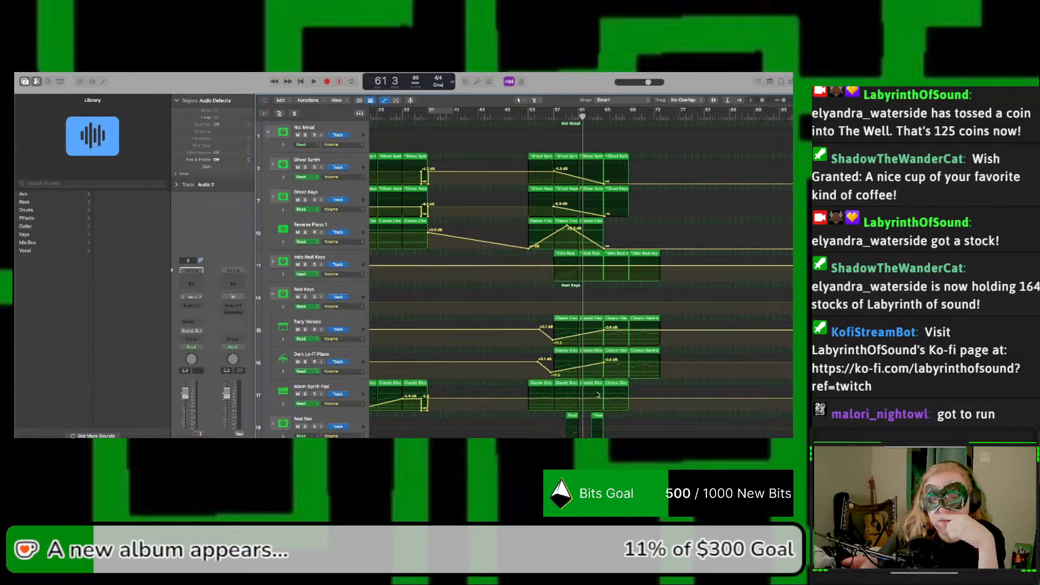
# Step: Try to move the returning section's Real Sax and Ghost Sax regions four bars later with their stacks collapsed, and undo the move
pyautogui.scroll(-5, 596, 388)
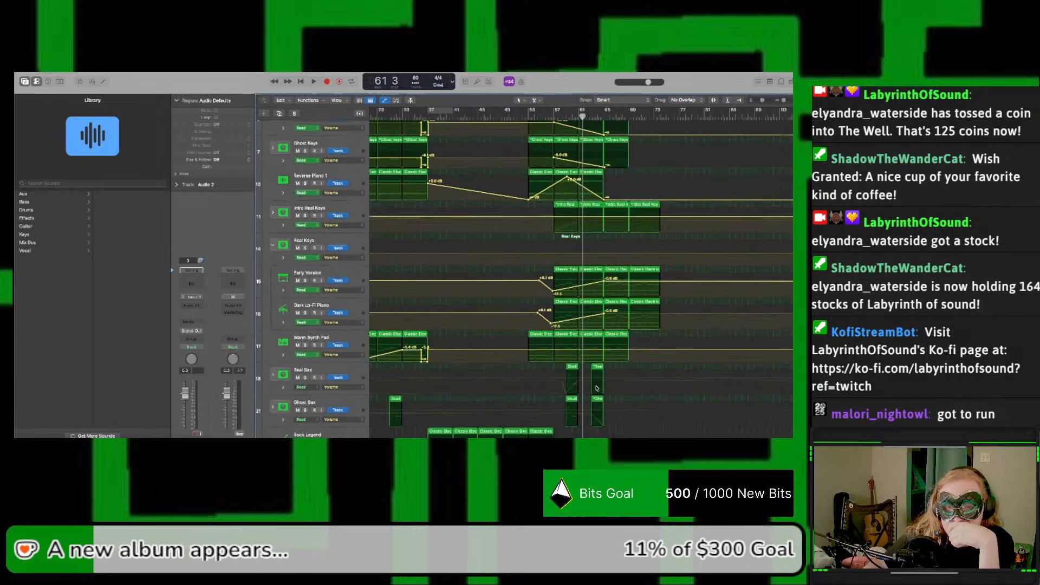
pyautogui.scroll(-1, 597, 388)
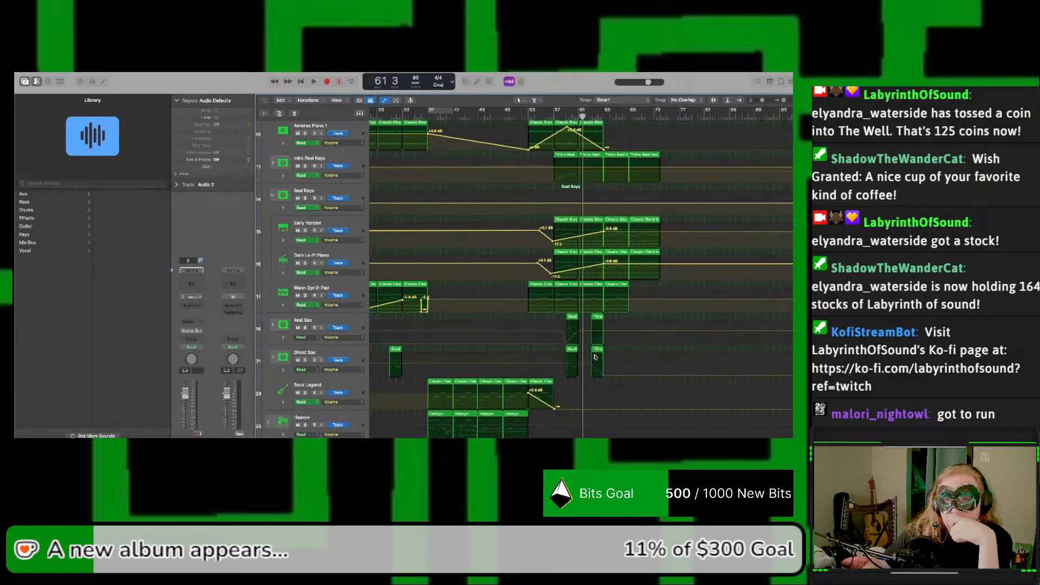
pyautogui.press('a')
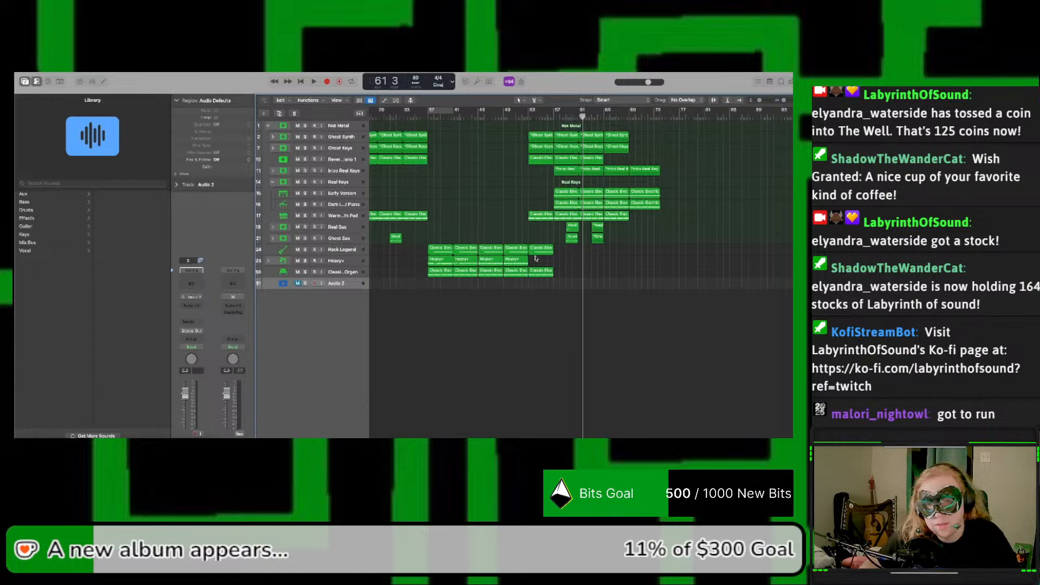
pyautogui.moveTo(549, 230); pyautogui.dragTo(624, 241)
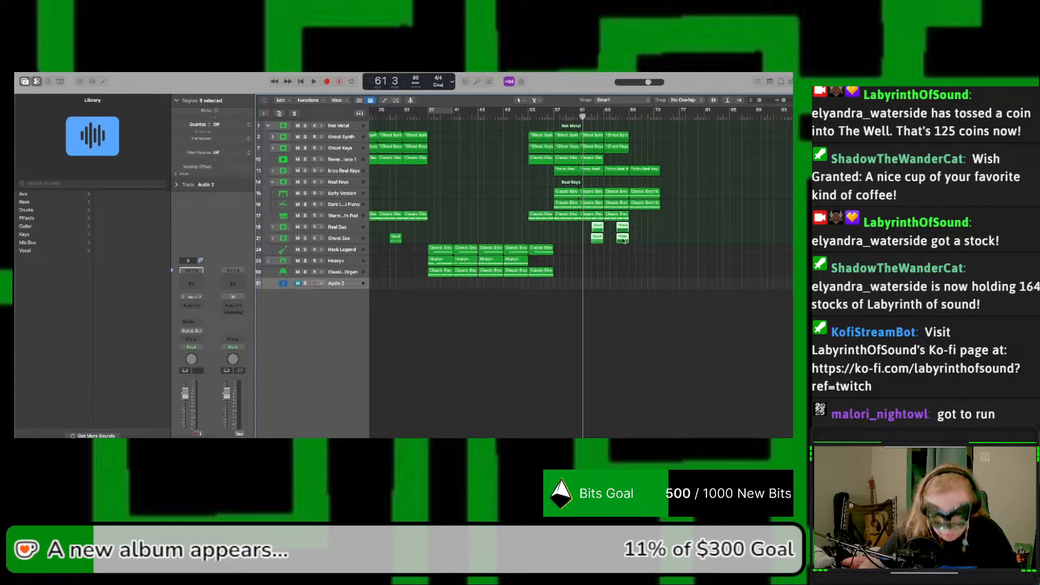
pyautogui.press('a')
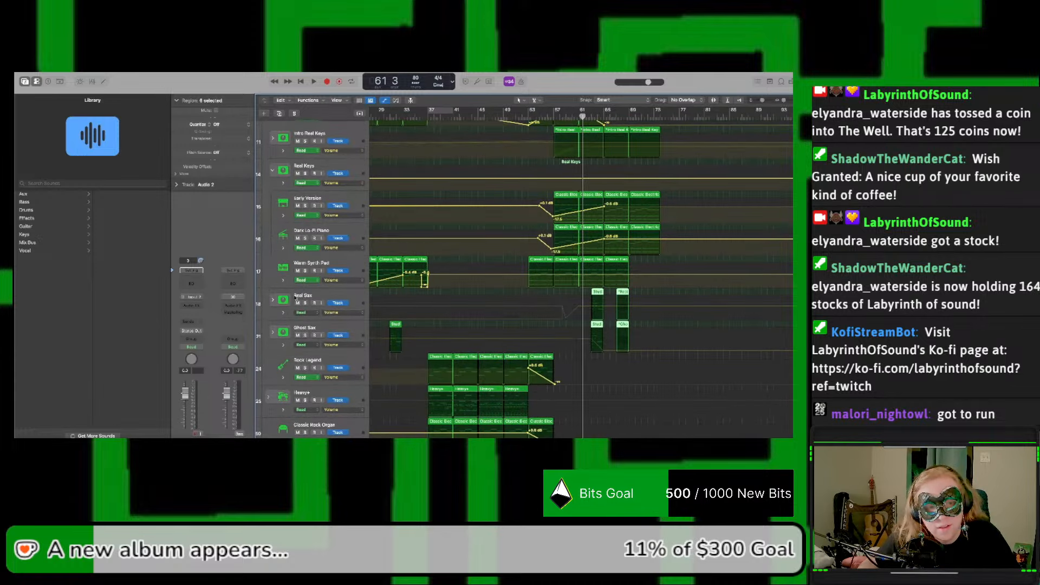
pyautogui.press('super+z')
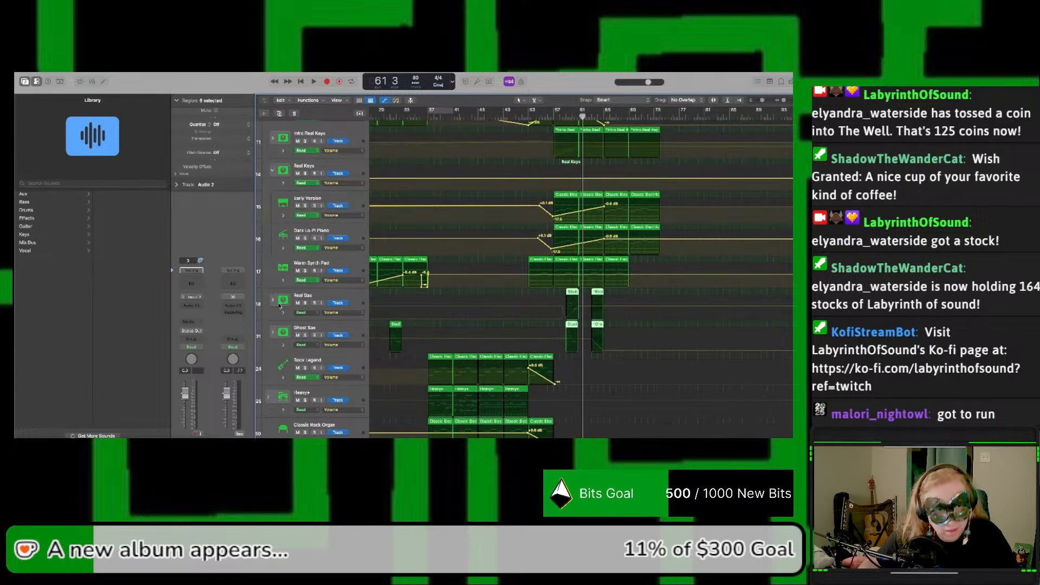
# Step: Expand the Real Sax and Ghost Sax stacks and move their returning-section regions four bars later
pyautogui.click(272, 301)
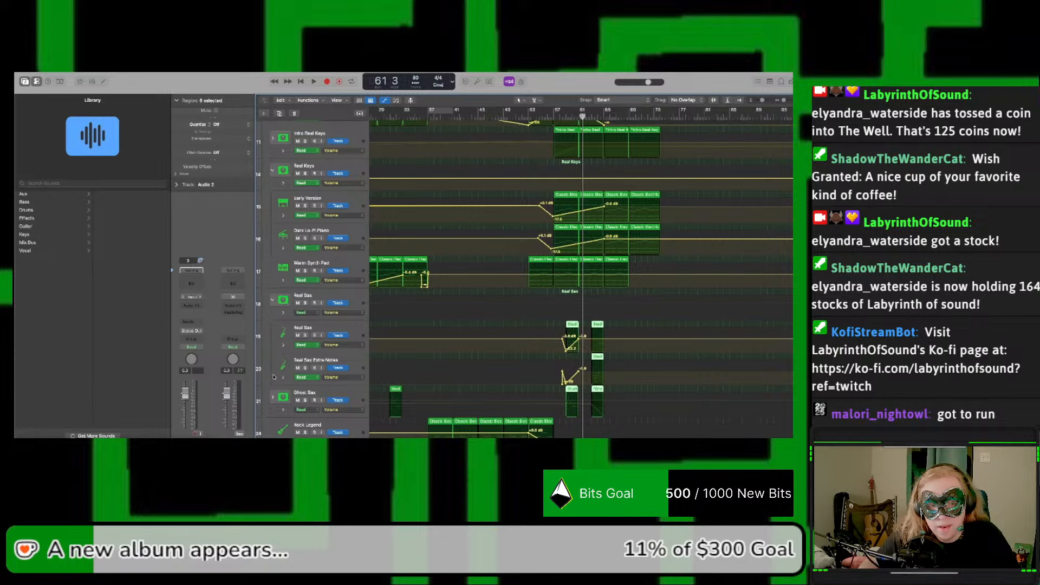
pyautogui.click(273, 399)
pyautogui.press('a')
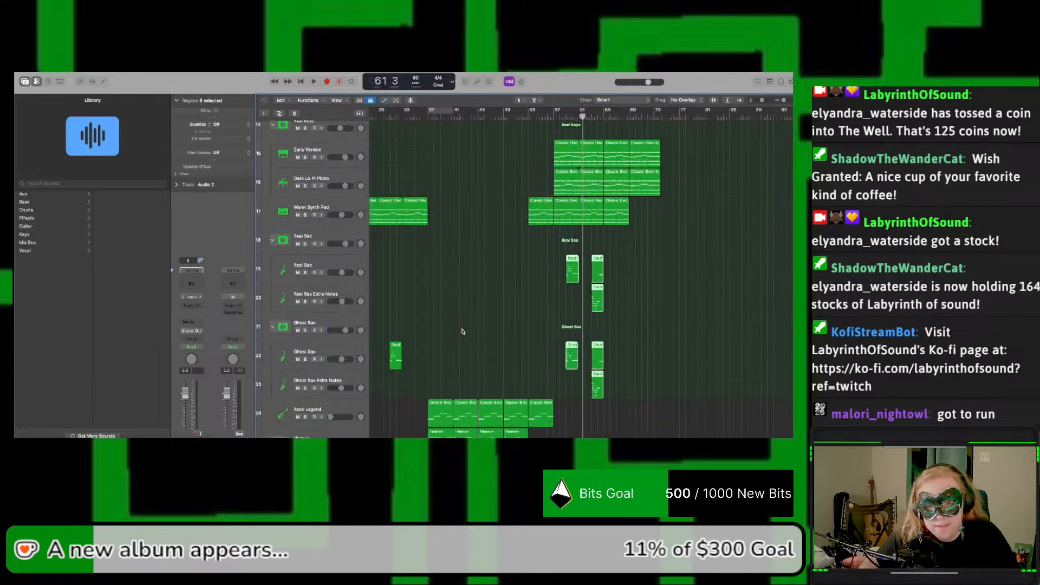
pyautogui.moveTo(615, 287); pyautogui.dragTo(599, 240)
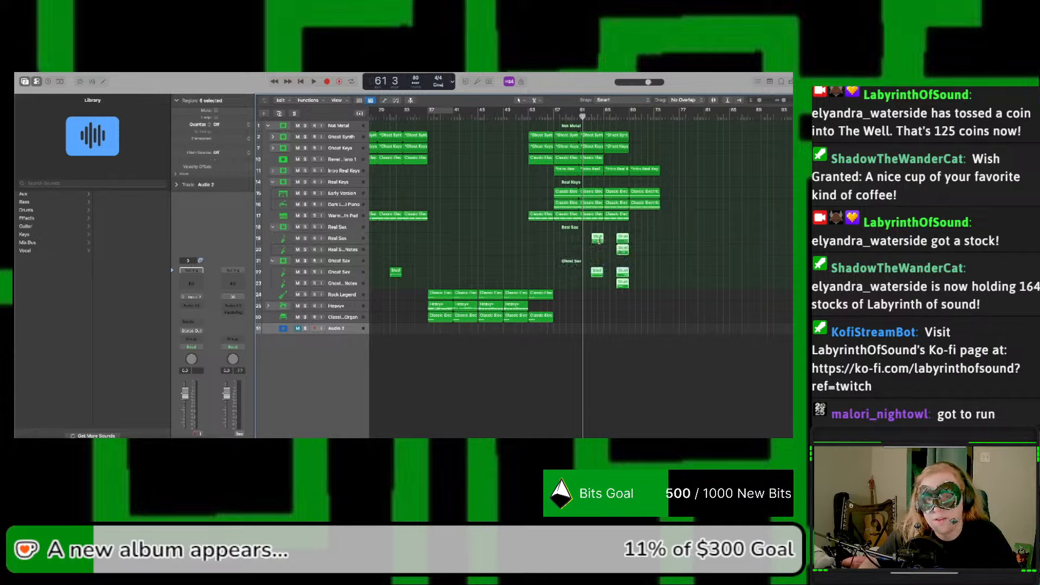
# Step: Redo the four-bar shift of the Real Sax and Ghost Sax regions and move their volume automation points about four bars later
pyautogui.press('super+z')
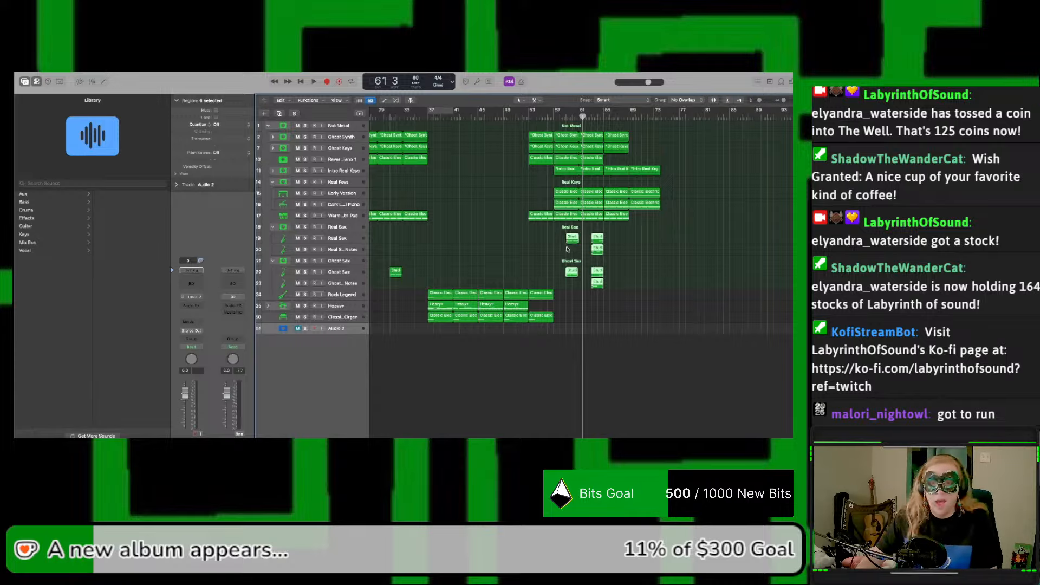
pyautogui.moveTo(572, 242); pyautogui.dragTo(599, 242)
pyautogui.press('a')
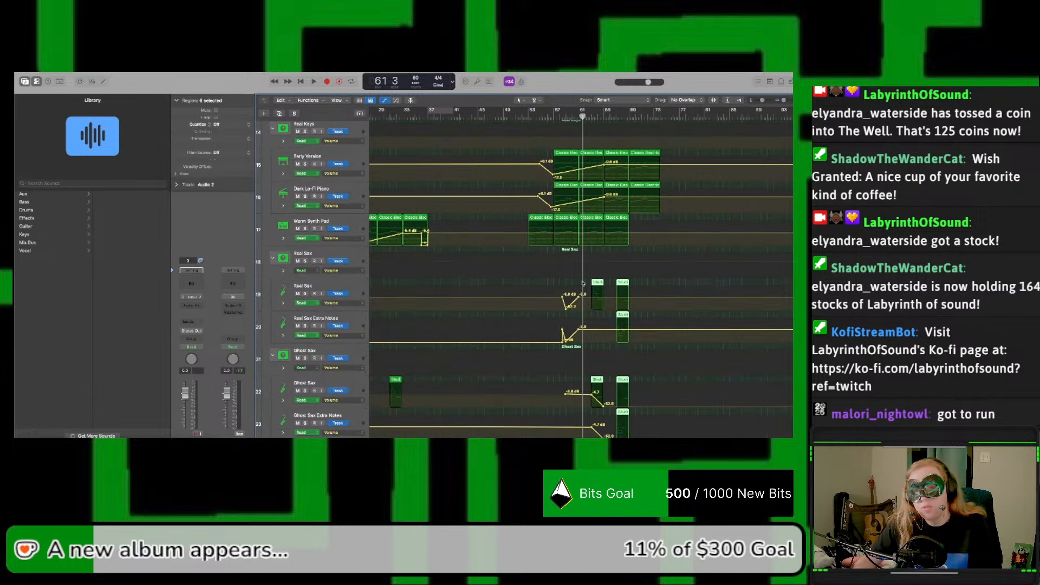
pyautogui.moveTo(540, 285); pyautogui.dragTo(648, 437)
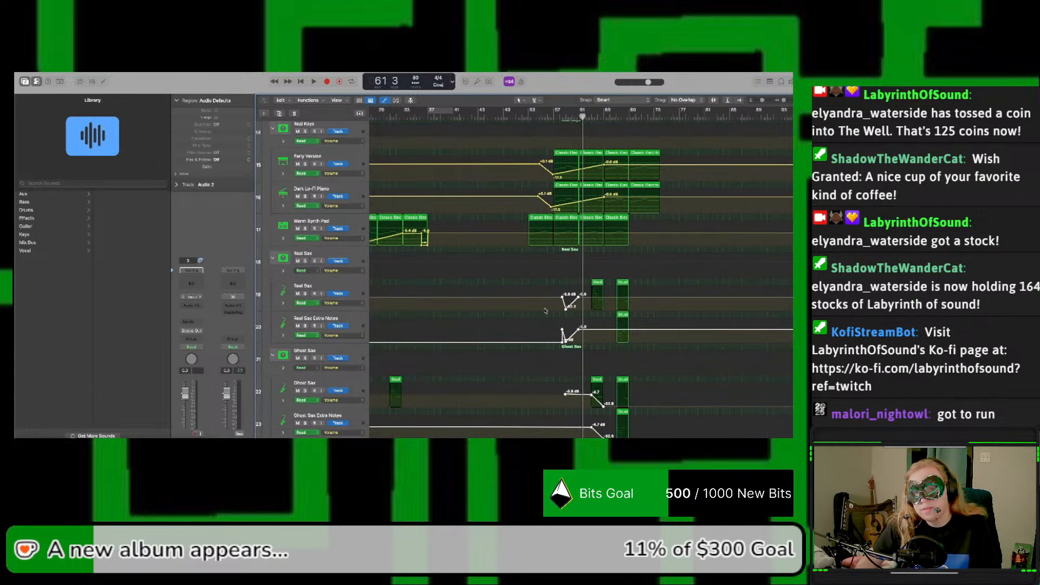
pyautogui.moveTo(562, 297); pyautogui.dragTo(591, 301)
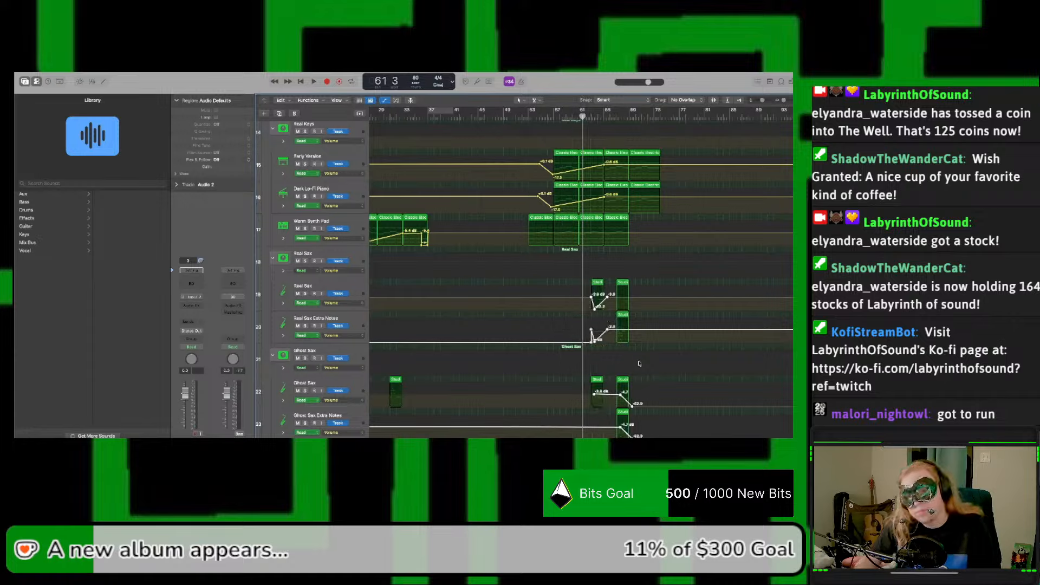
pyautogui.moveTo(592, 301); pyautogui.dragTo(589, 300)
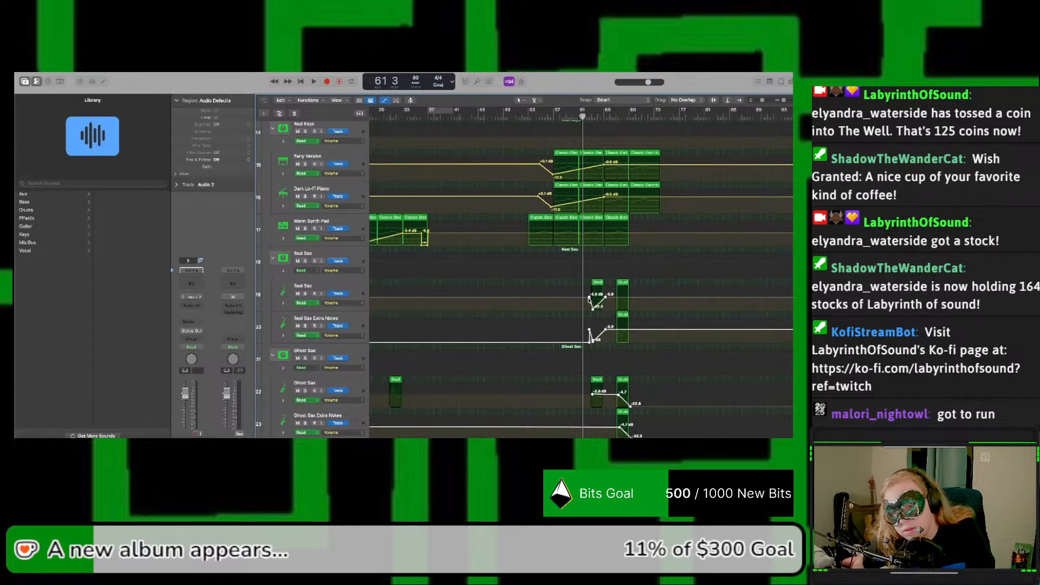
# Step: Play the extended section from bar 53 through its ending and hide the track automation
pyautogui.press('space')
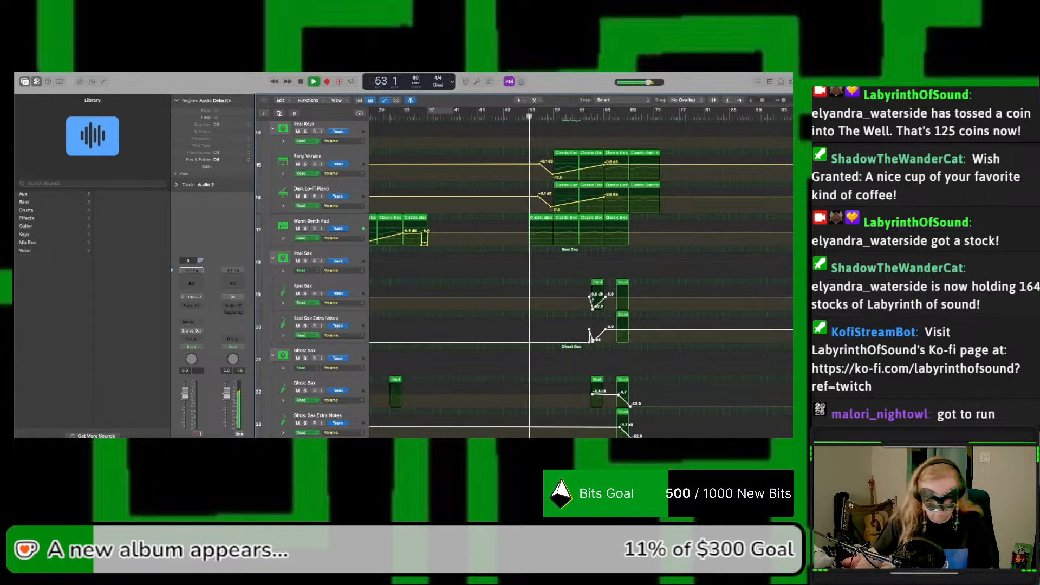
pyautogui.press('a')
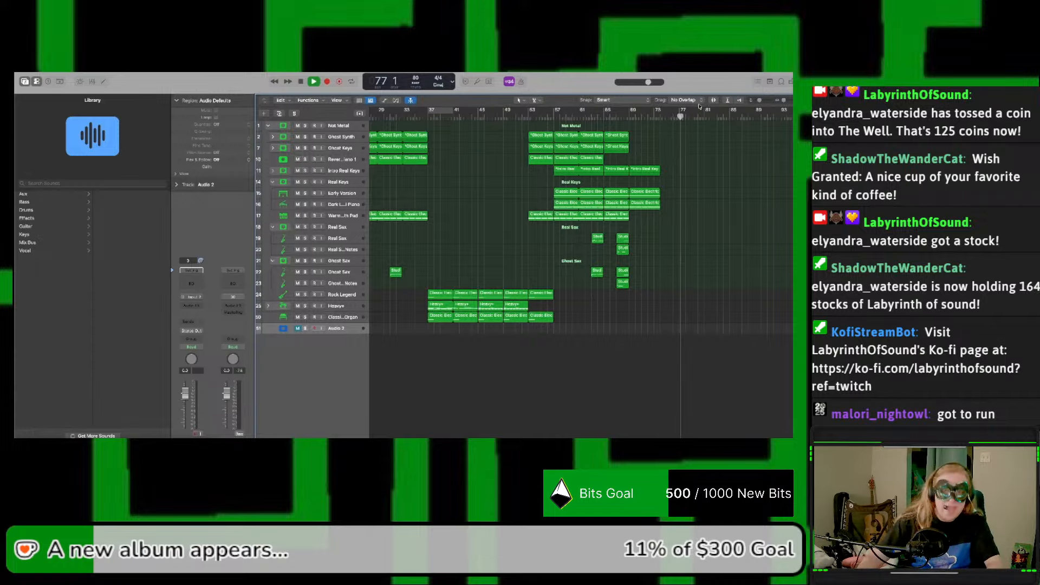
pyautogui.press('space')
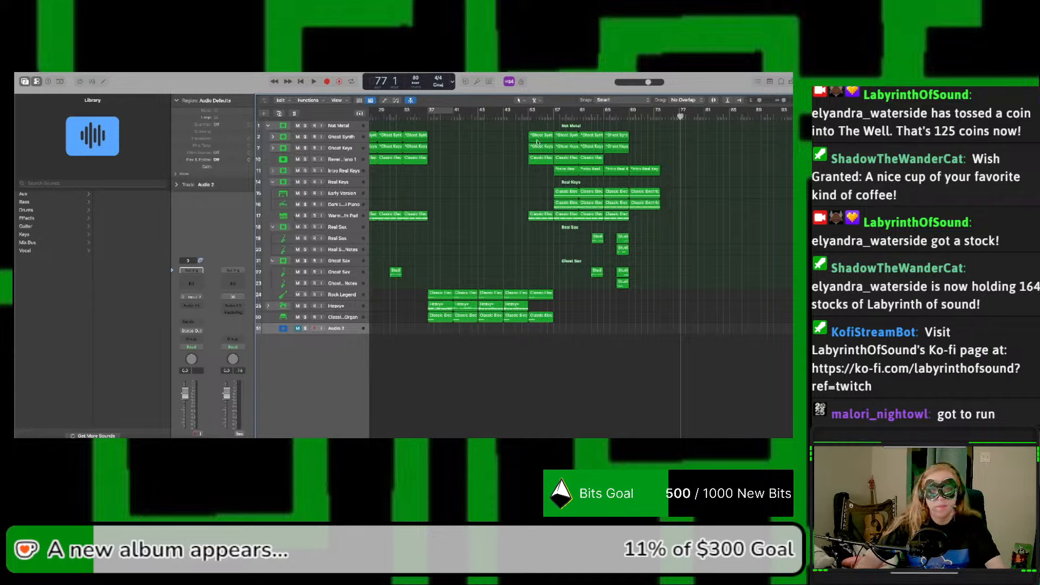
# Step: Collapse the Real Keys, Real Sax, Ghost Sax and Not Metal stacks
pyautogui.click(273, 183)
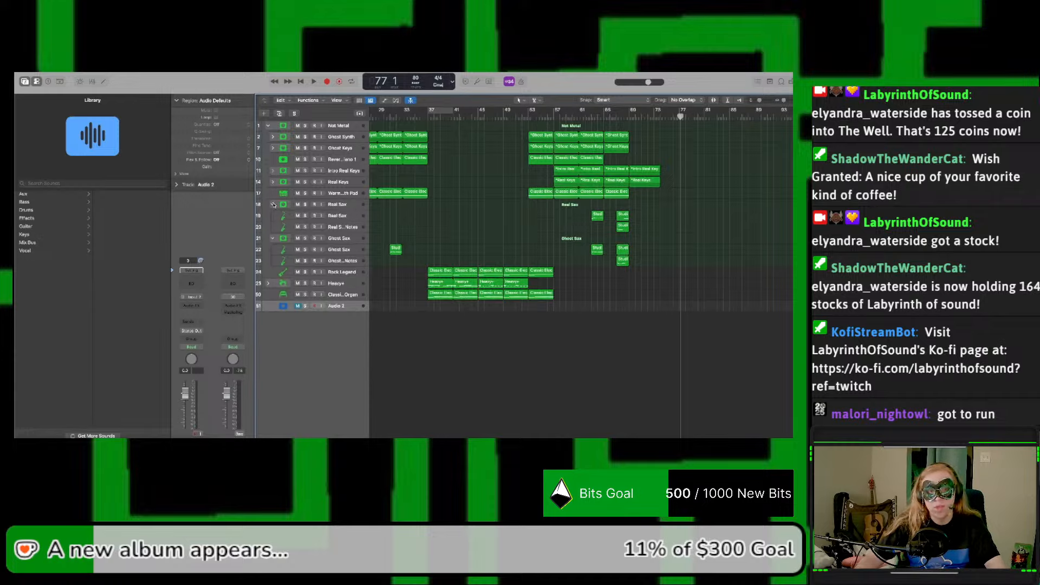
pyautogui.click(273, 205)
pyautogui.click(272, 216)
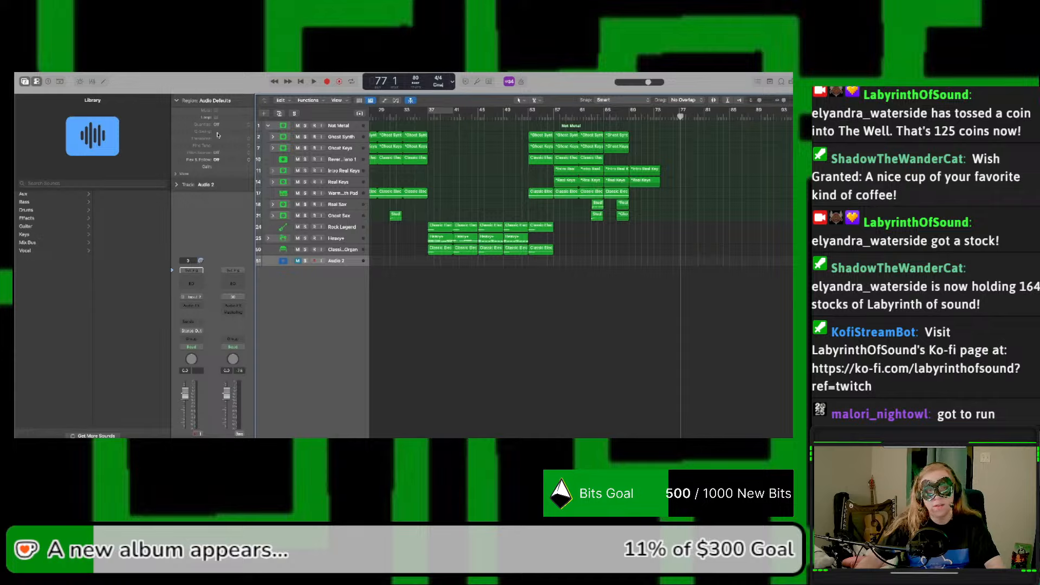
pyautogui.click(266, 127)
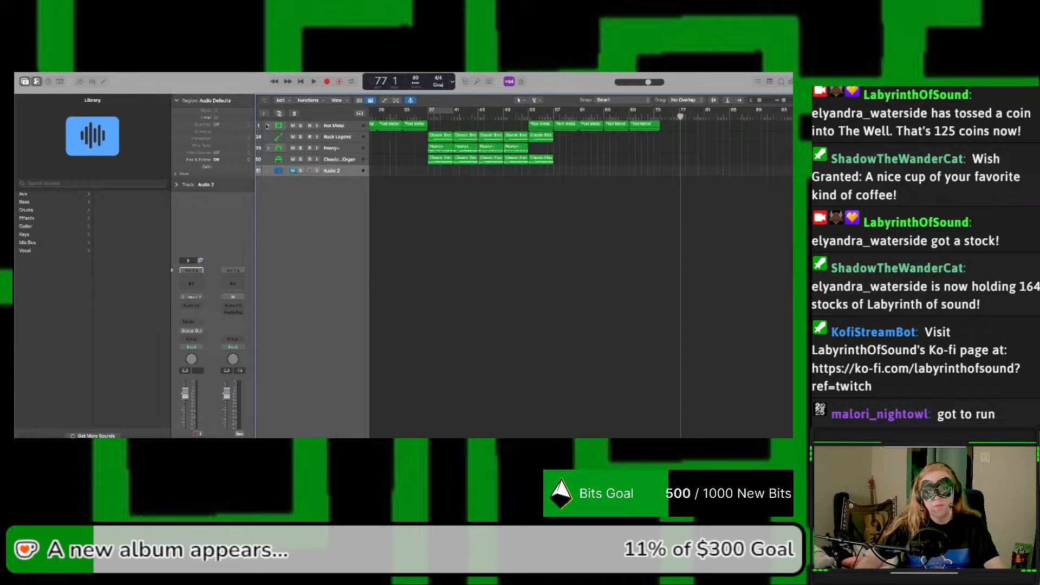
# Step: Group the Rock Legend, Heavy+ and Classic Rock Organ tracks into a summing stack
pyautogui.click(363, 136)
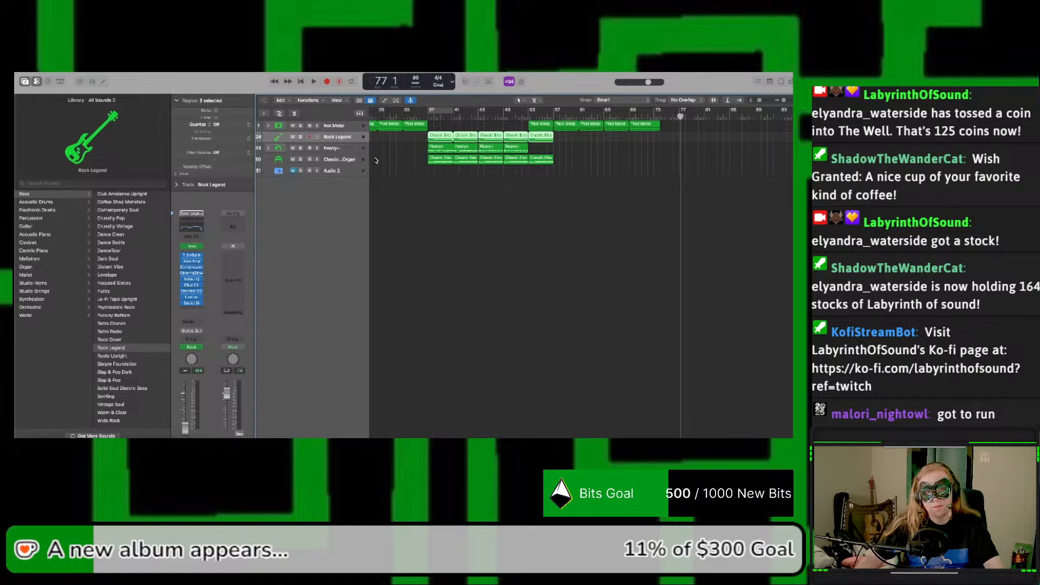
pyautogui.hscroll(-10, 376, 160)
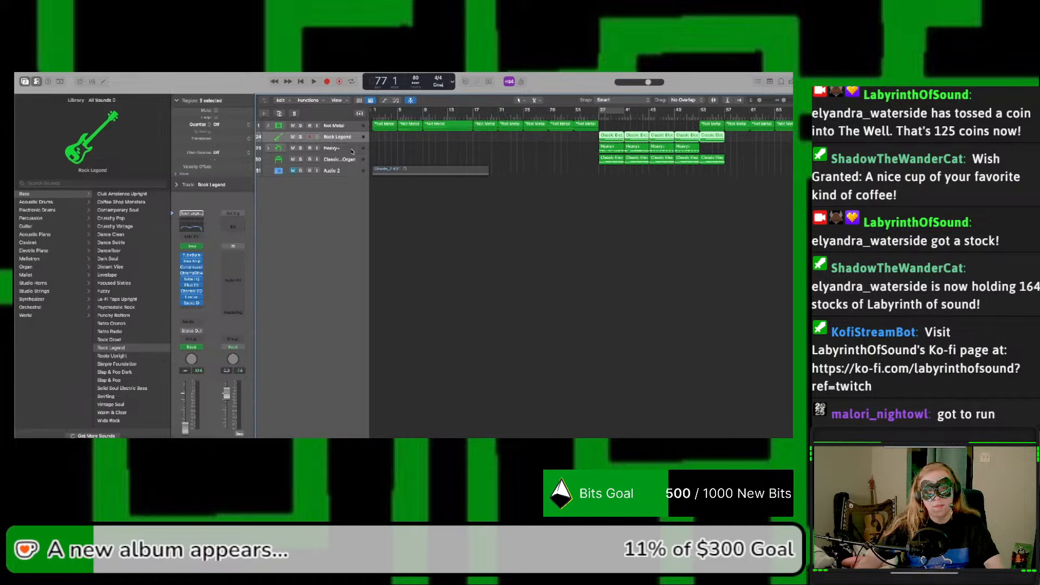
pyautogui.keyDown('shift'); pyautogui.click(338, 160); pyautogui.keyUp('shift')
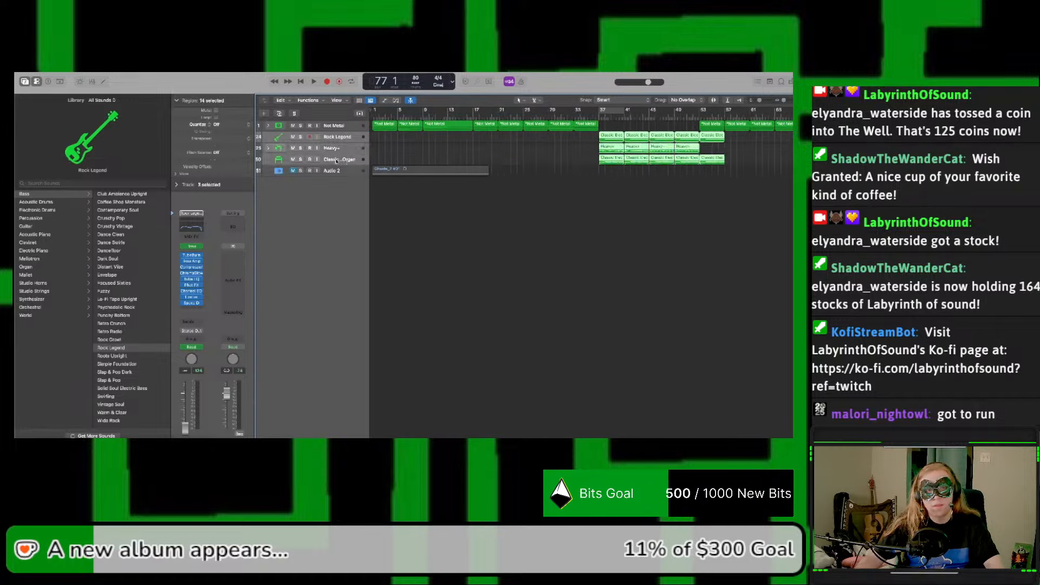
pyautogui.rightClick(358, 140)
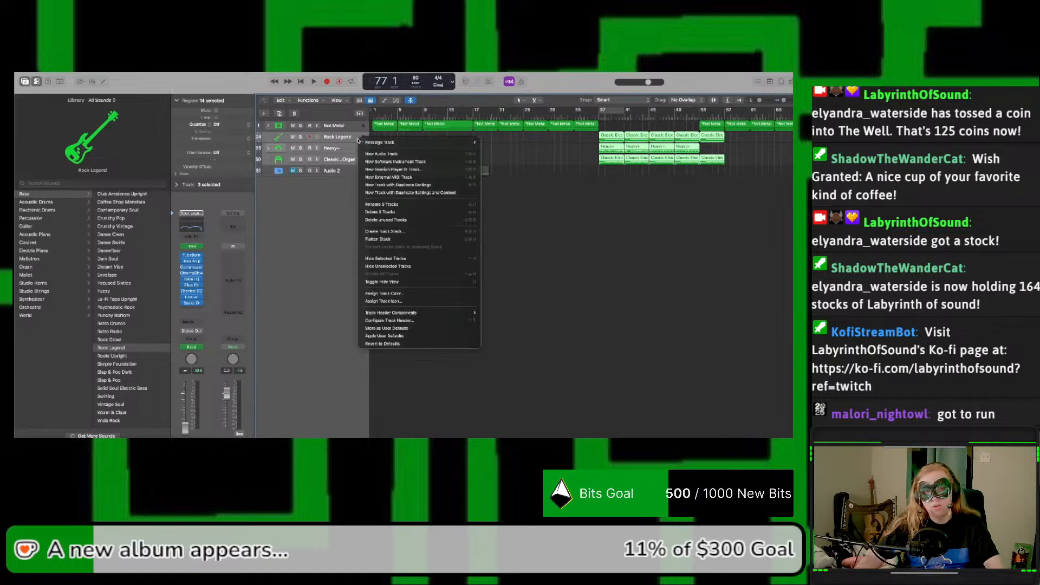
pyautogui.click(388, 233)
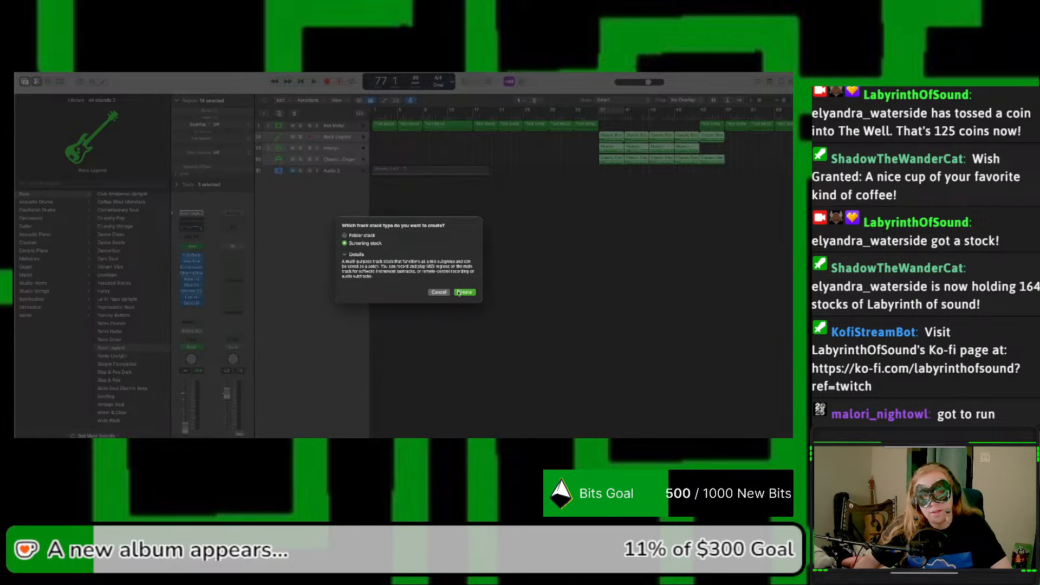
pyautogui.click(464, 292)
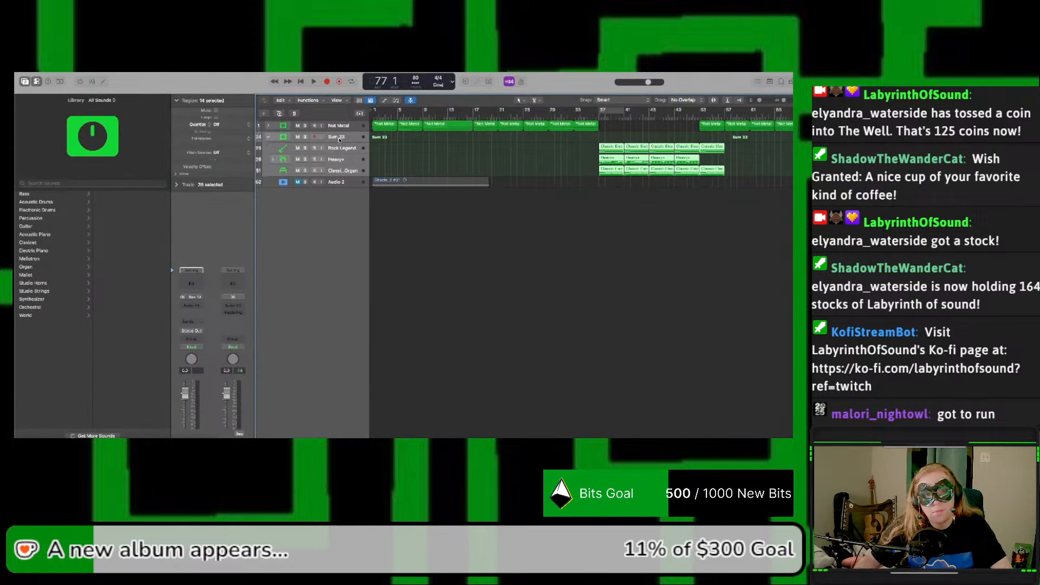
# Step: Rename the new summing stack METAL
pyautogui.doubleClick(340, 139)
pyautogui.write('M')
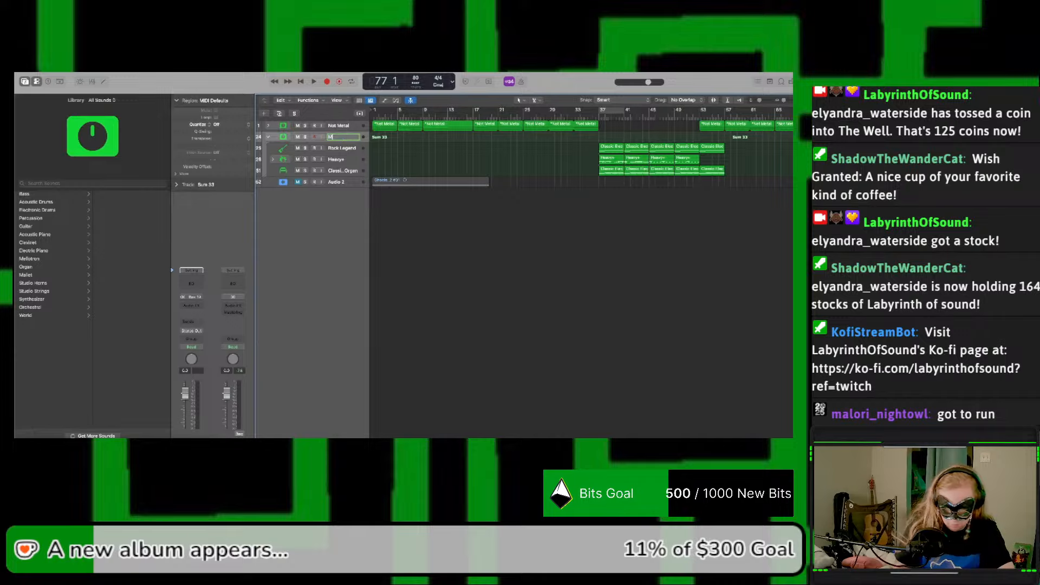
pyautogui.write('ETAL')
pyautogui.press('Return')
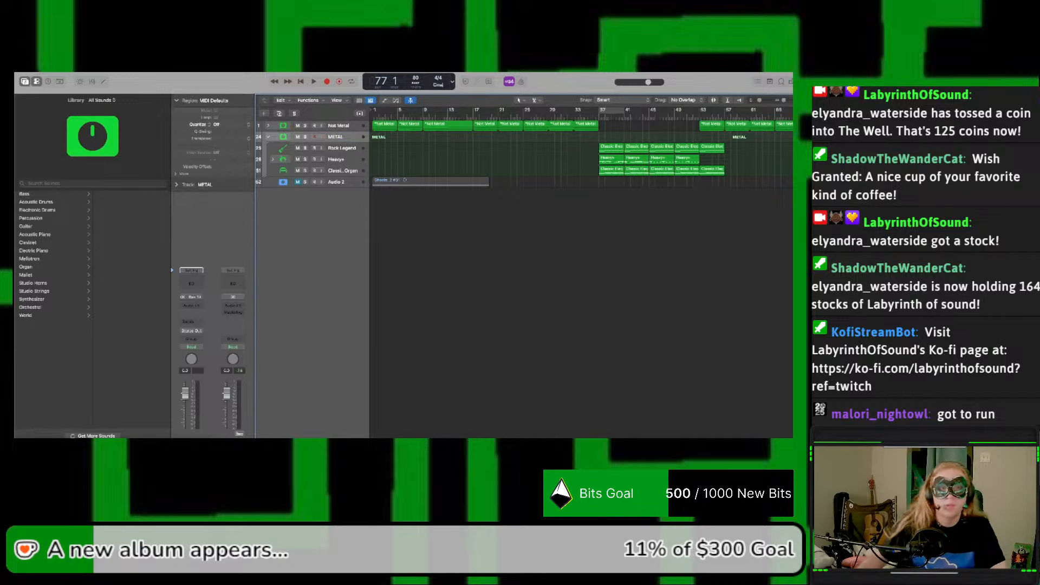
# Step: Create one Guitar or Bass audio track on Input 1 below the Classic Rock Organ track
pyautogui.click(344, 172)
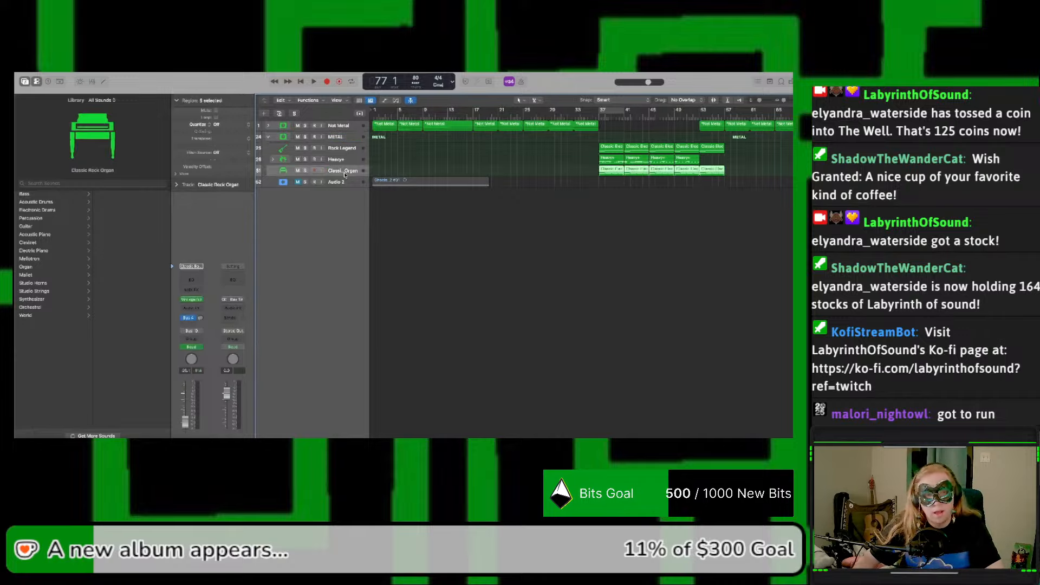
pyautogui.click(264, 115)
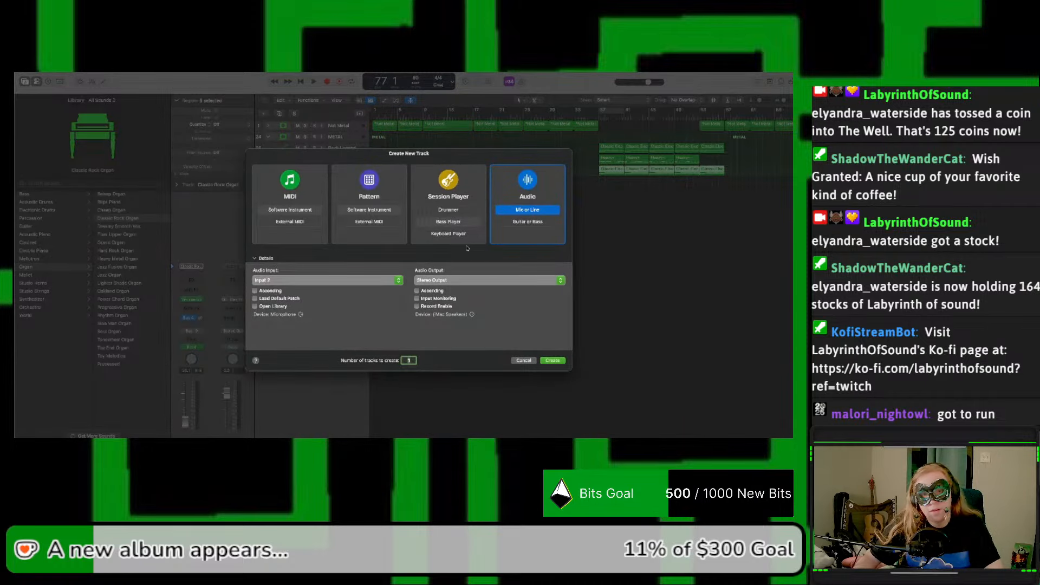
pyautogui.click(545, 222)
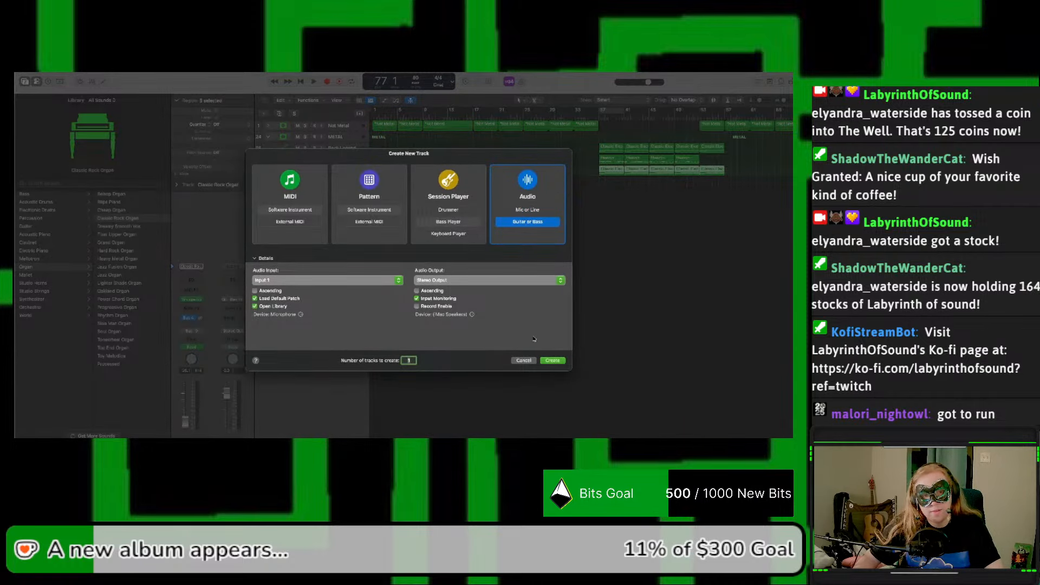
pyautogui.click(551, 361)
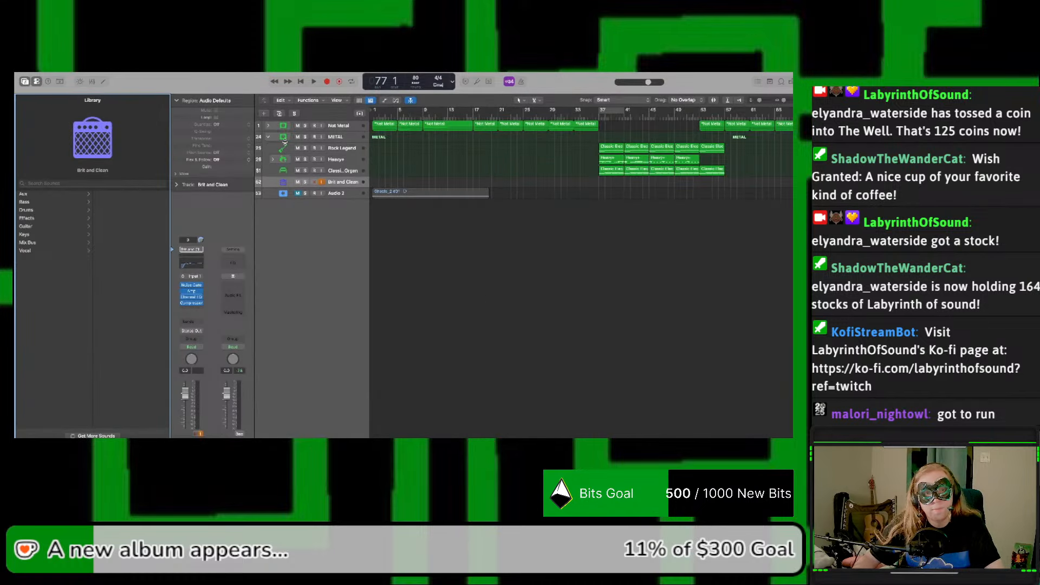
# Step: Move the new Brit and Clean guitar track into the METAL stack
pyautogui.click(267, 138)
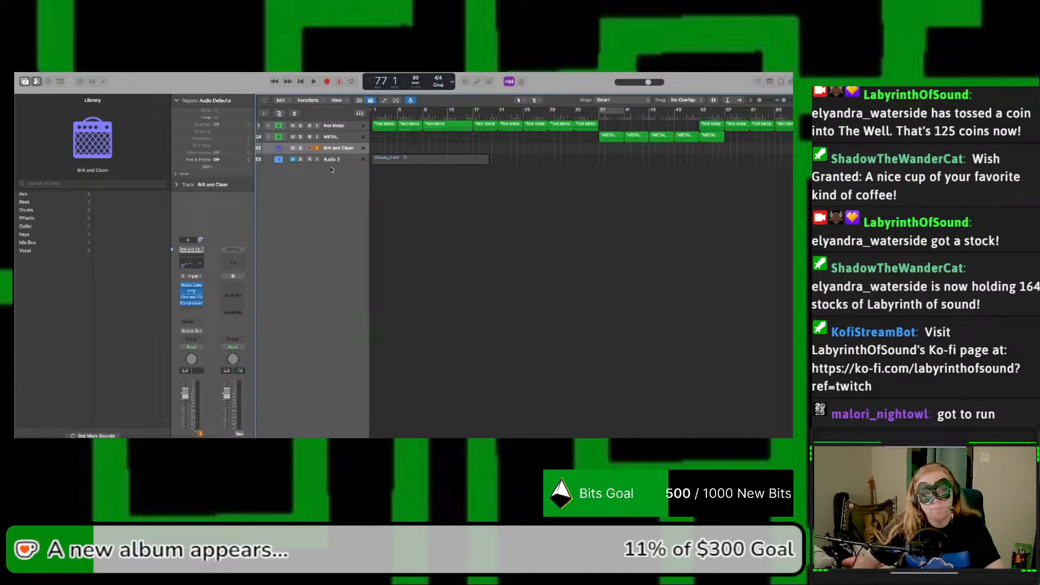
pyautogui.click(266, 137)
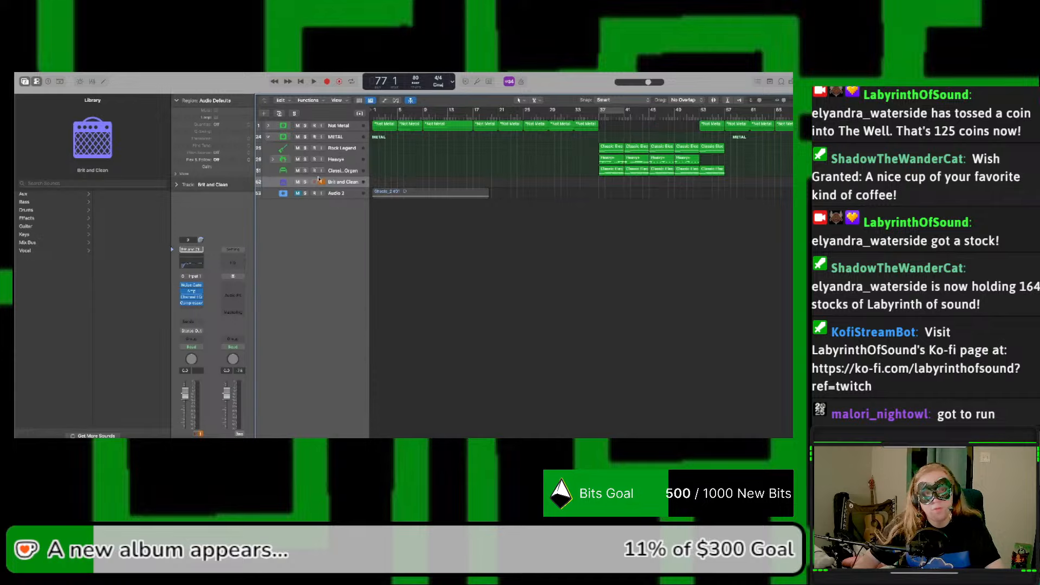
pyautogui.moveTo(337, 183); pyautogui.dragTo(339, 173)
# Step: Rename the guitar track in the METAL stack Wesley
pyautogui.doubleClick(338, 182)
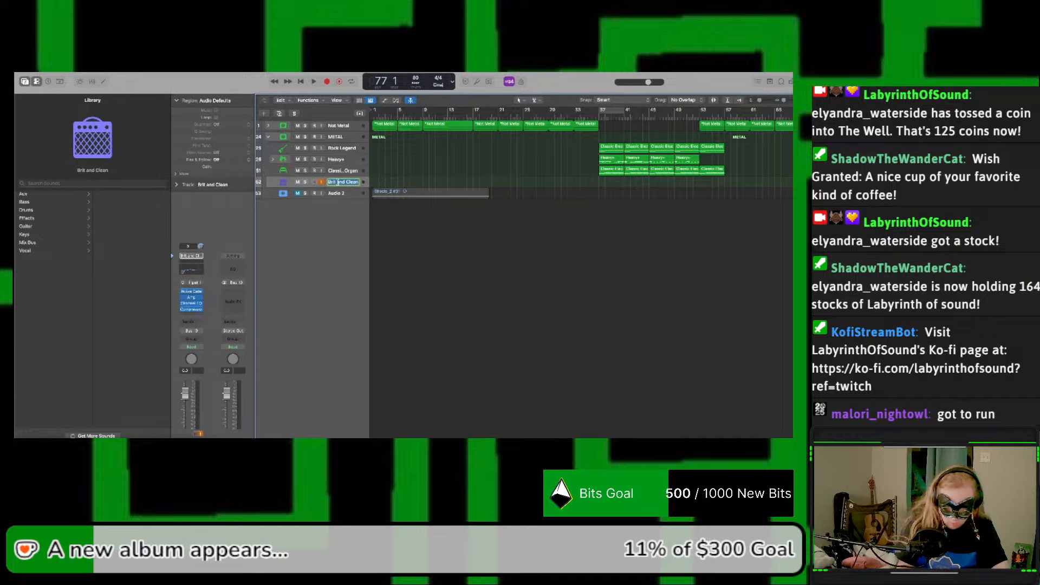
pyautogui.write('Wesley')
pyautogui.press('Return')
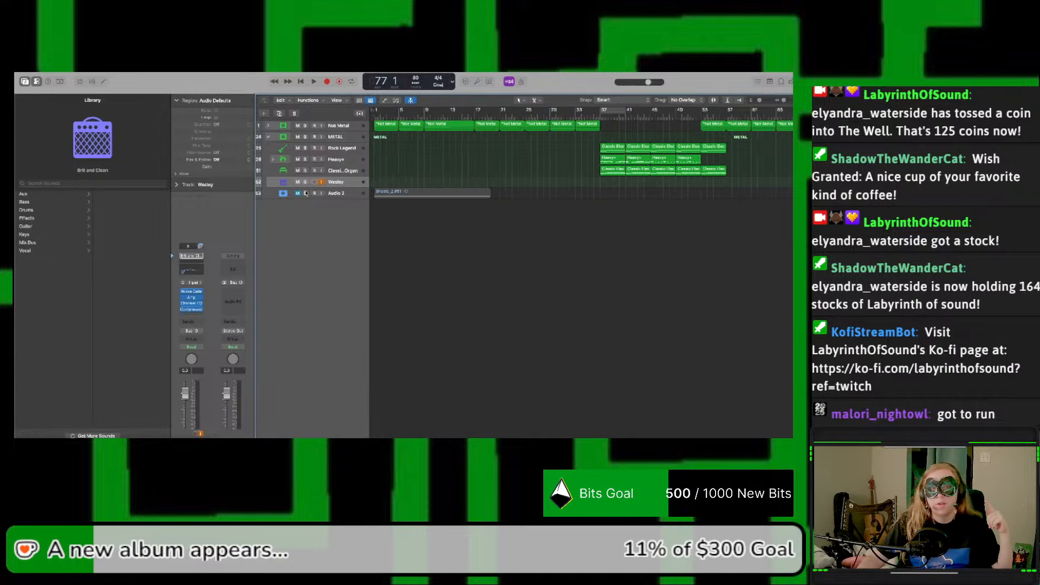
pyautogui.click(269, 137)
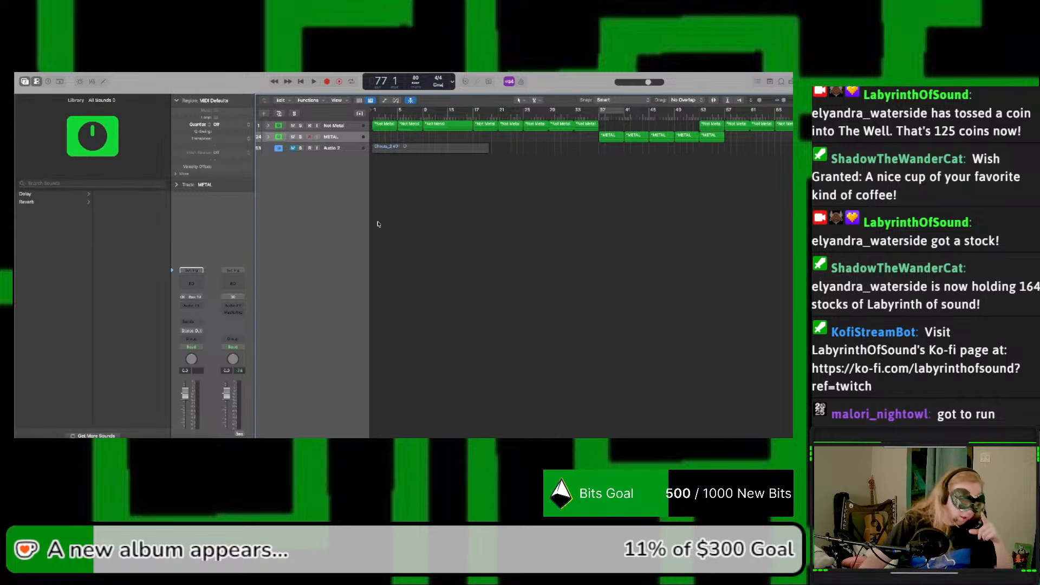
pyautogui.hscroll(10, 380, 233)
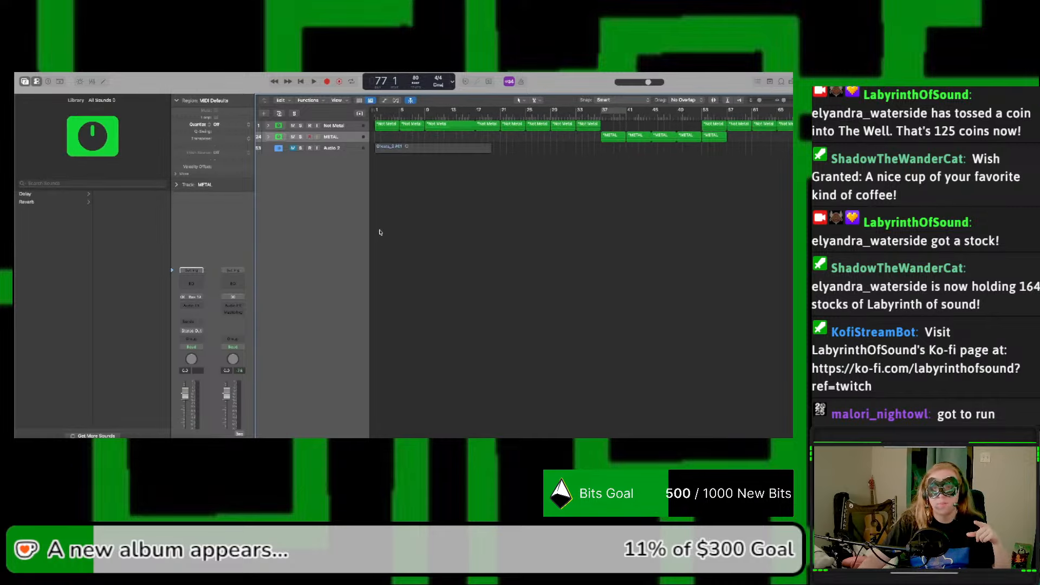
pyautogui.hscroll(-10, 379, 233)
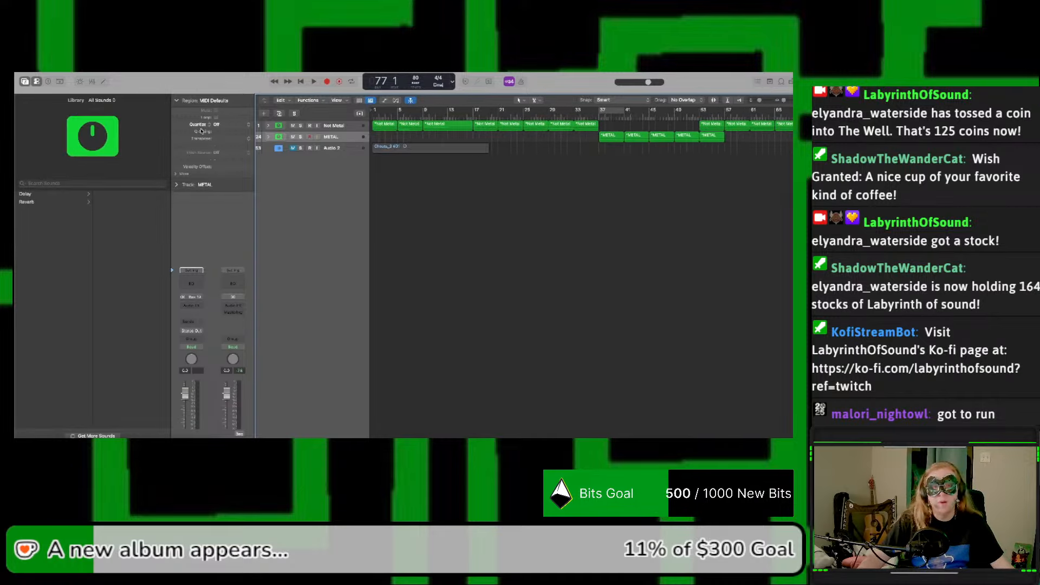
# Step: Expand the METAL and Not Metal stacks and enlarge the track heights to show the whole arrangement
pyautogui.click(268, 138)
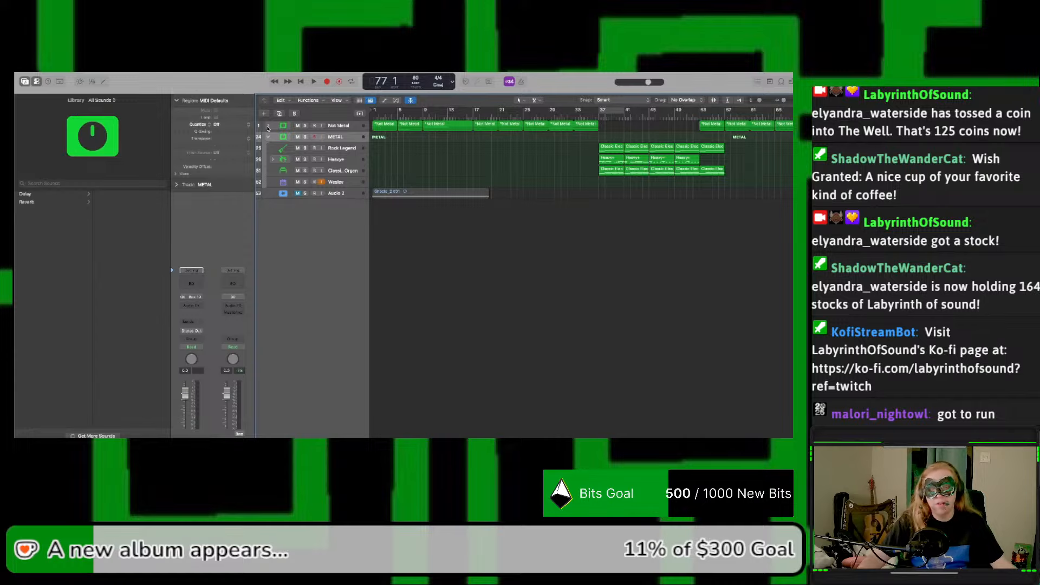
pyautogui.click(268, 126)
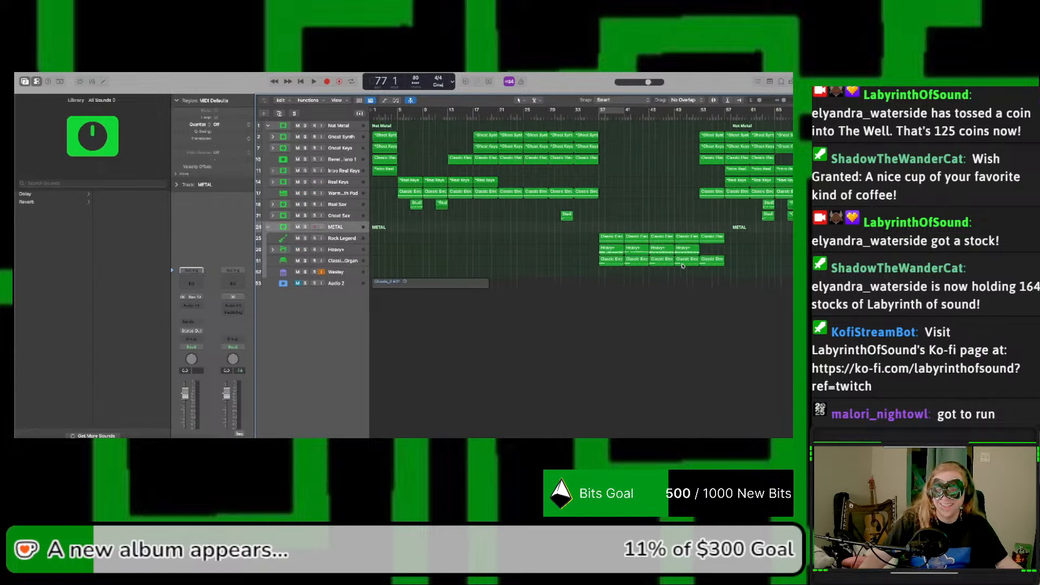
pyautogui.moveTo(759, 101); pyautogui.dragTo(761, 101)
pyautogui.scroll(3, 761, 101)
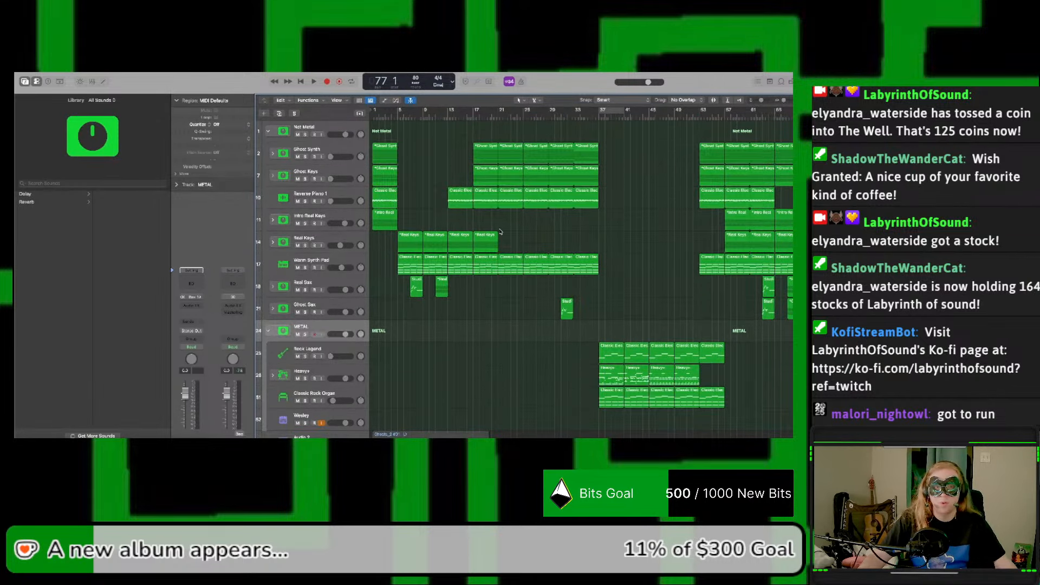
pyautogui.hscroll(-1, 500, 232)
pyautogui.hscroll(8, 493, 231)
pyautogui.hscroll(-8, 487, 232)
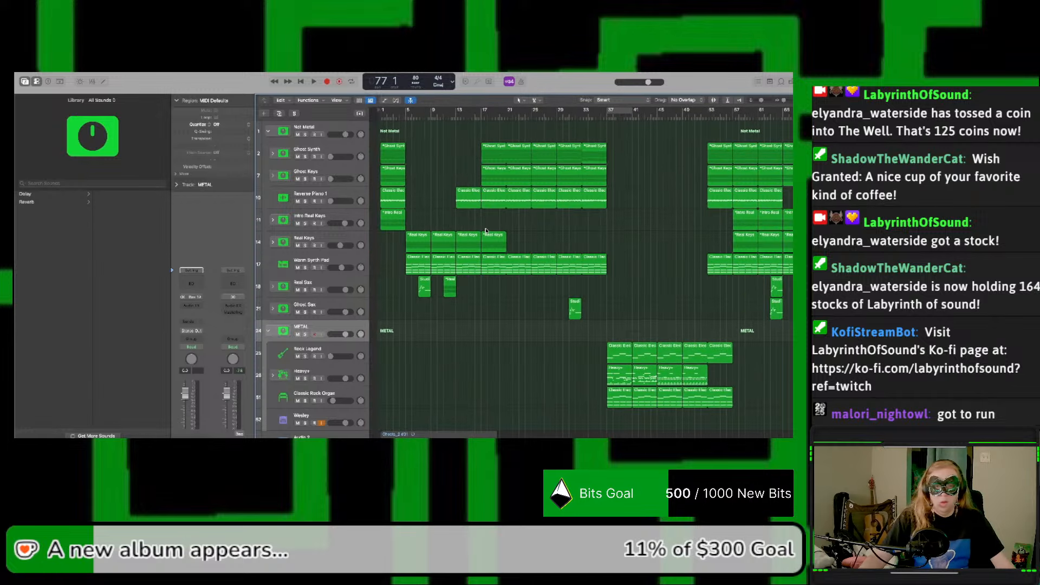
pyautogui.hscroll(5, 485, 231)
pyautogui.hscroll(-5, 486, 232)
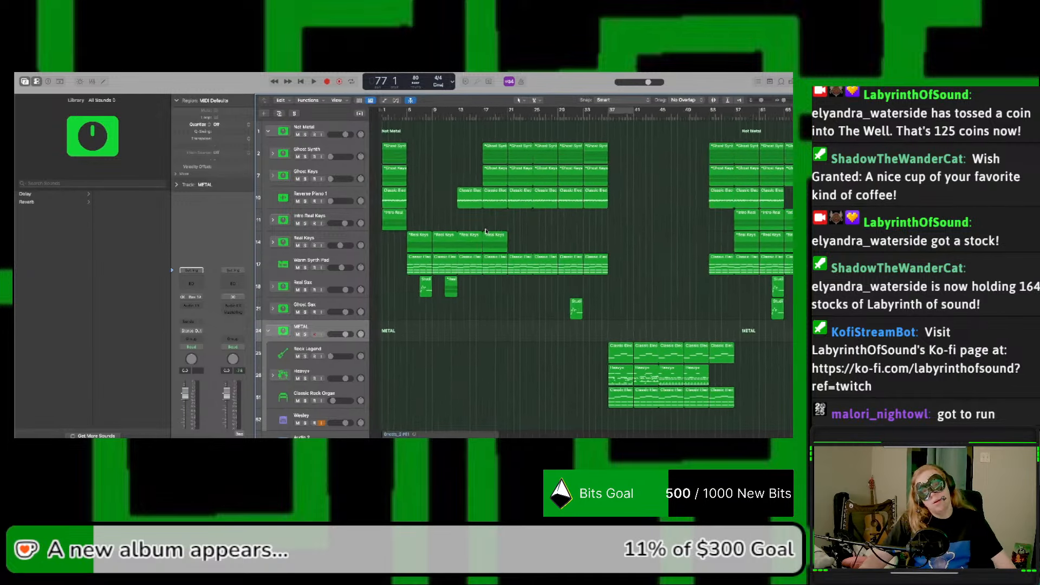
# Step: Review the end of the returning section around bars 64 to 74 and place the playhead at bar 73
pyautogui.hscroll(1, 486, 232)
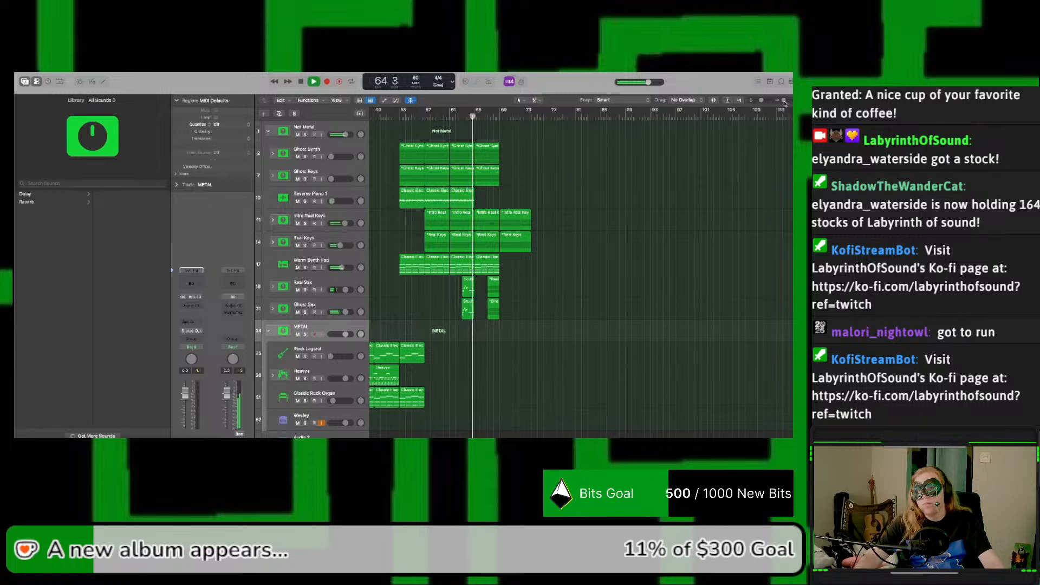
pyautogui.moveTo(784, 101)
pyautogui.mouseDown()
pyautogui.moveTo(783, 113)
pyautogui.moveTo(620, 165)
pyautogui.mouseUp()
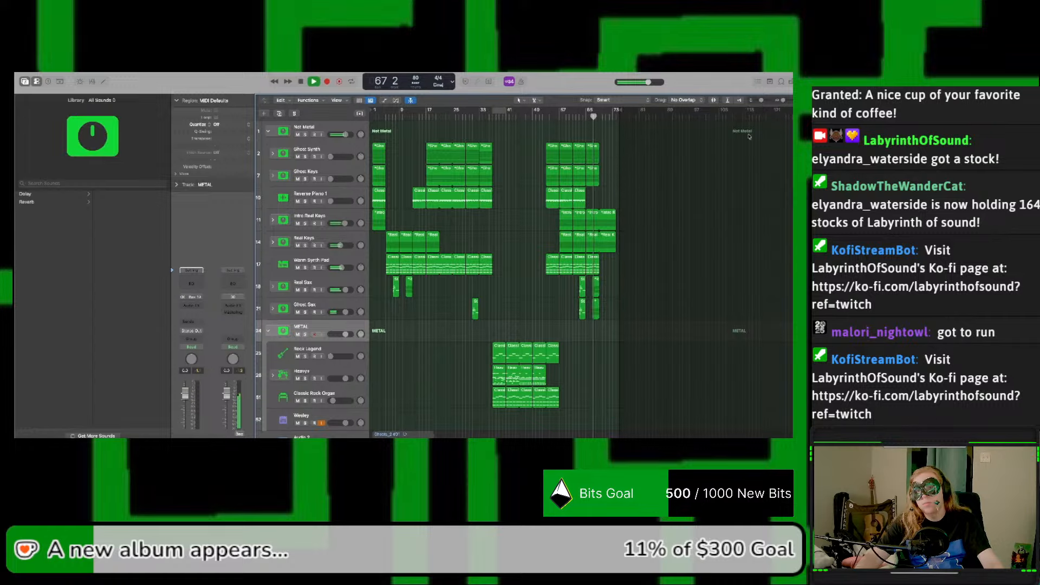
pyautogui.click(785, 103)
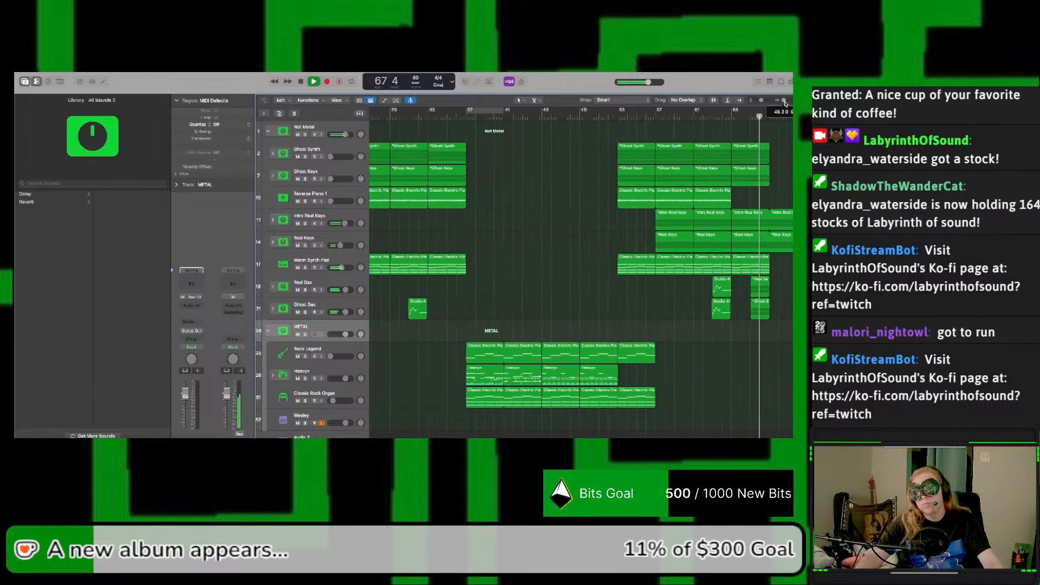
pyautogui.moveTo(785, 102); pyautogui.dragTo(788, 102)
pyautogui.hscroll(5, 756, 186)
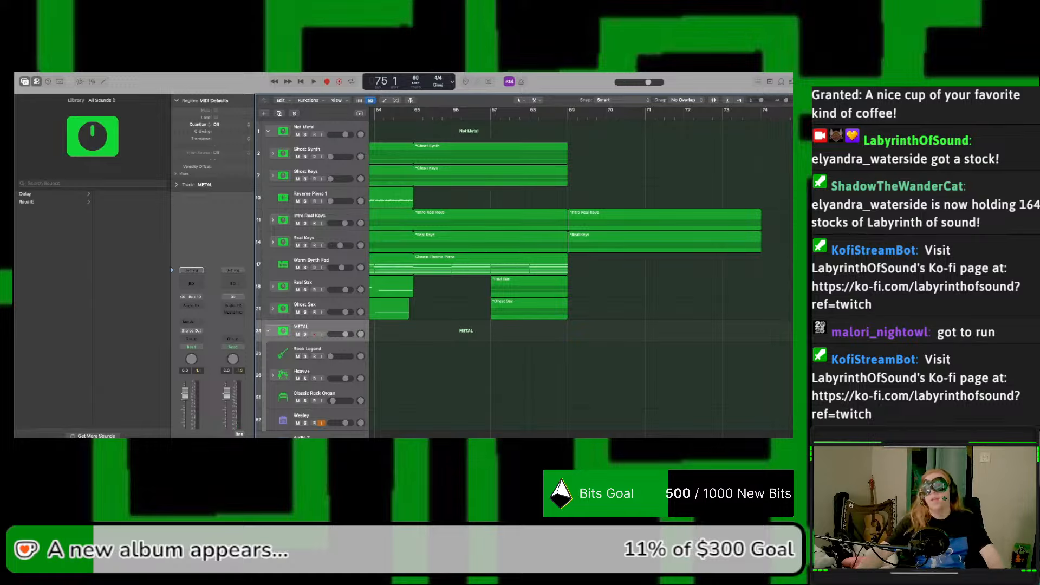
pyautogui.click(723, 117)
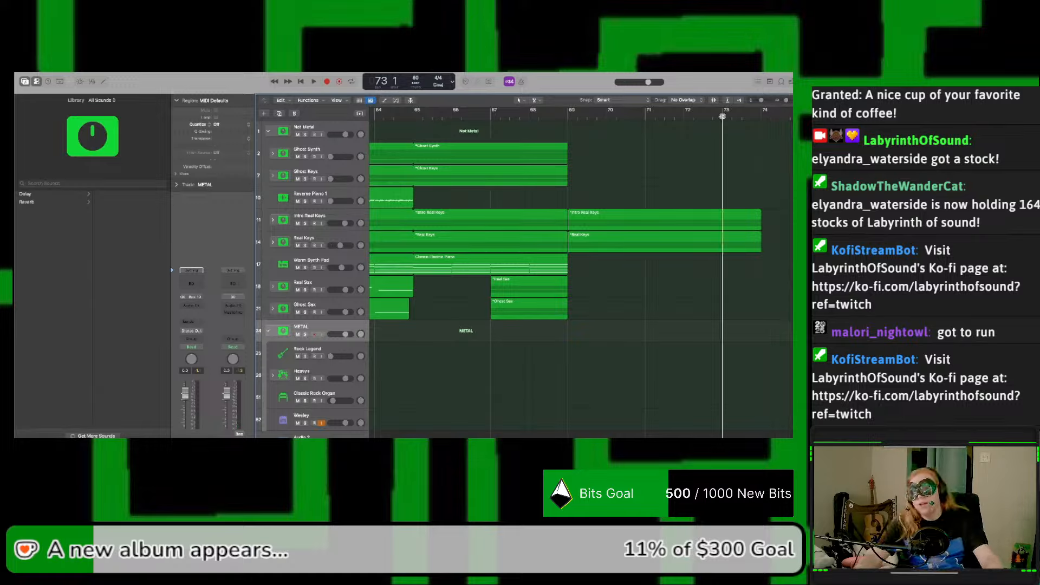
pyautogui.moveTo(799, 113)
pyautogui.mouseDown()
pyautogui.moveTo(763, 128)
pyautogui.moveTo(783, 102)
pyautogui.mouseUp()
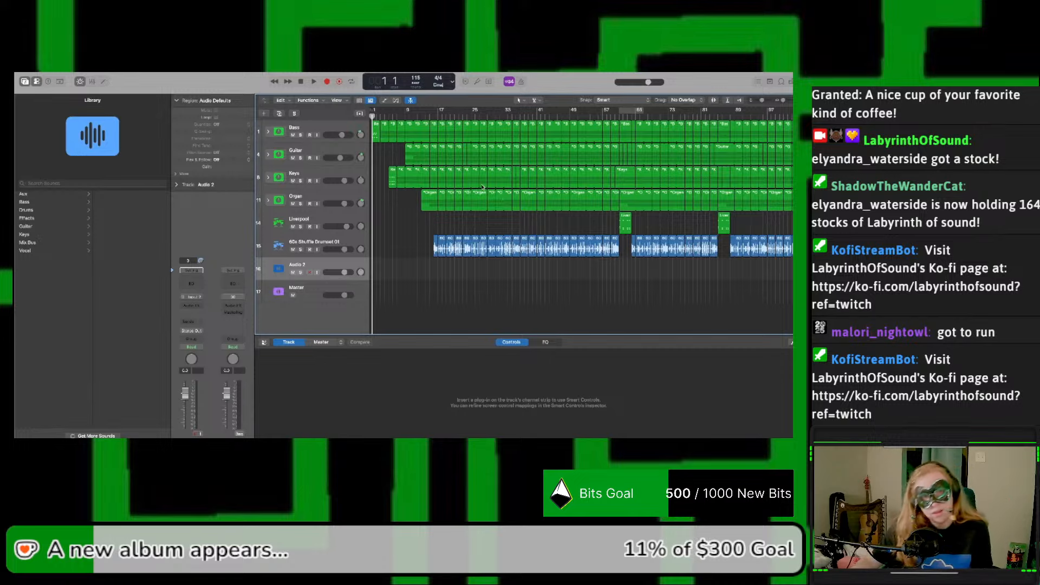
# Step: Inspect the tracks inside the Guitar stack, collapse it again, and play the song from bar 1
pyautogui.click(269, 155)
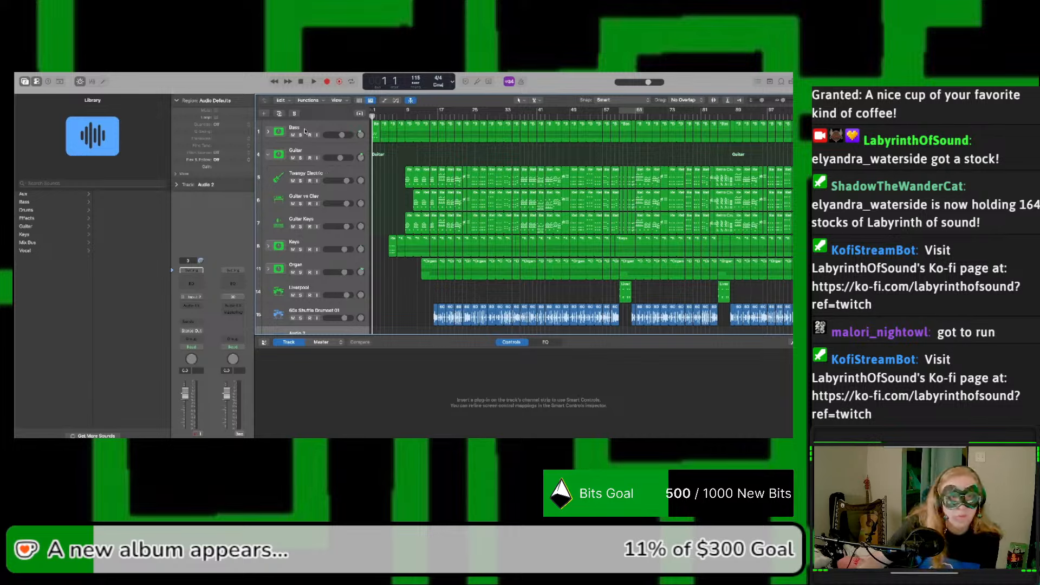
pyautogui.click(268, 156)
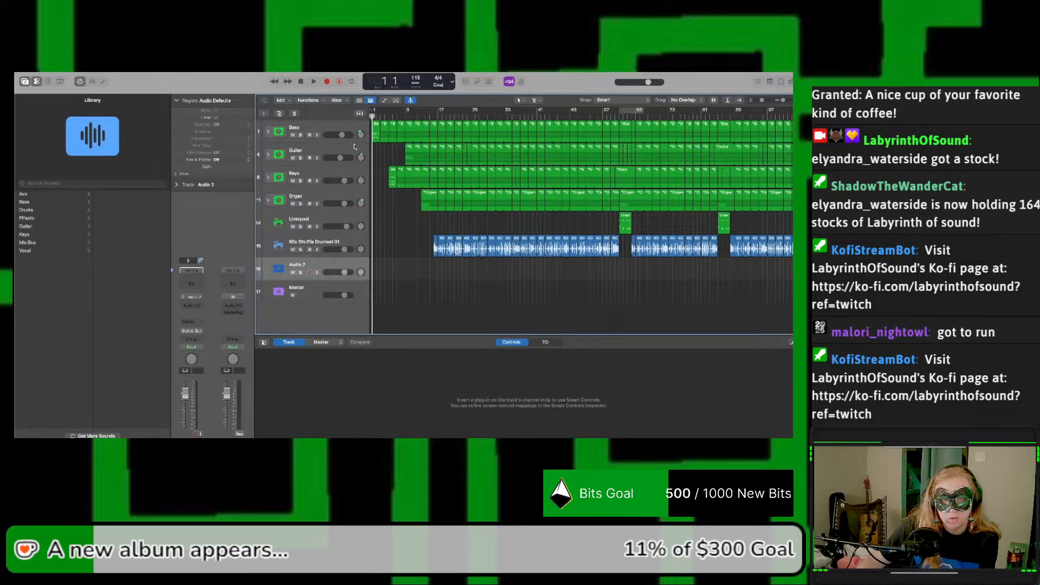
pyautogui.press('space')
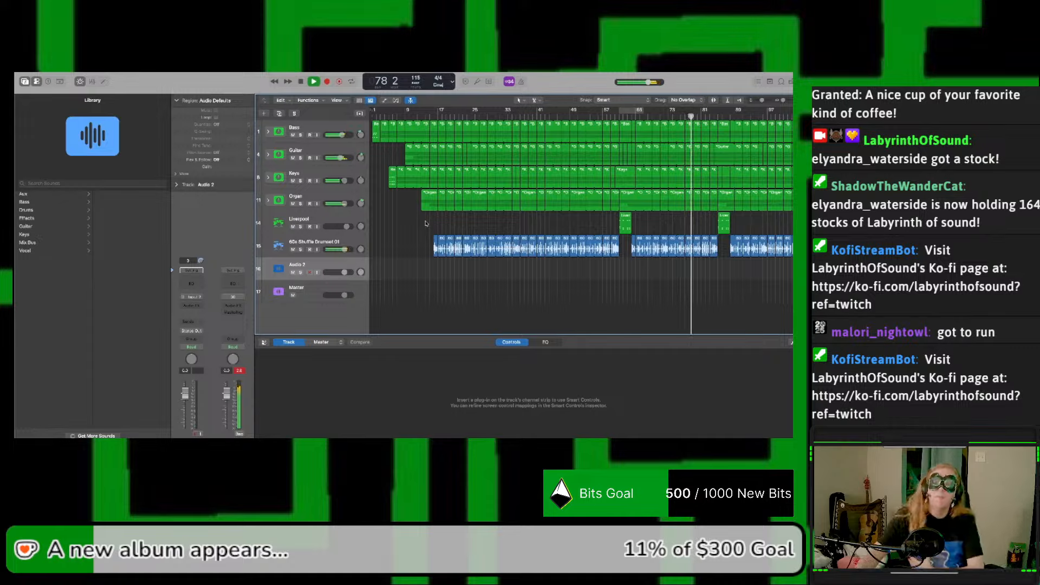
pyautogui.hscroll(1, 613, 300)
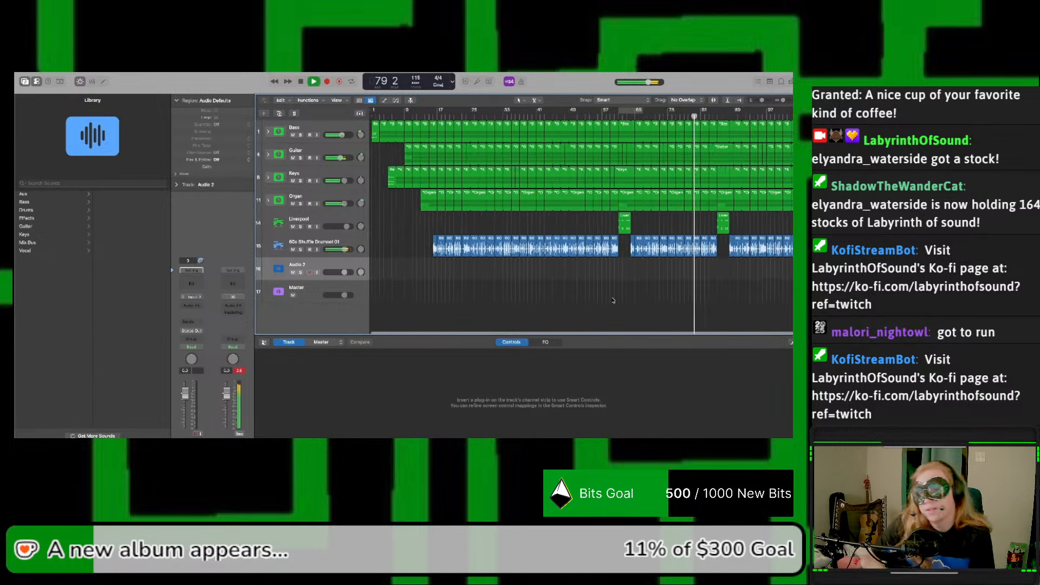
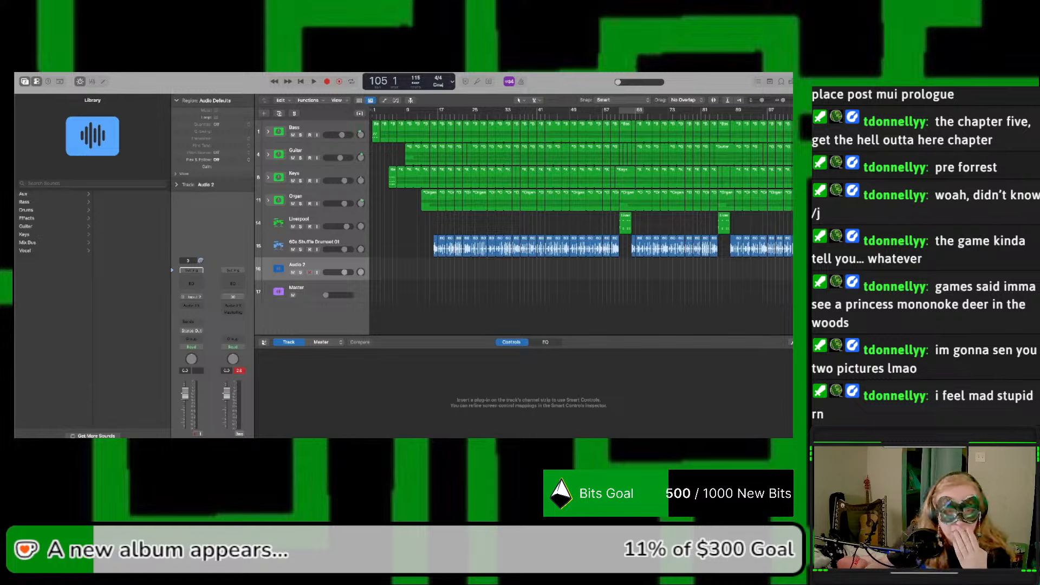
# Step: Return the playhead to the start of the project and listen through the full arrangement
pyautogui.click(486, 263)
pyautogui.press('Return')
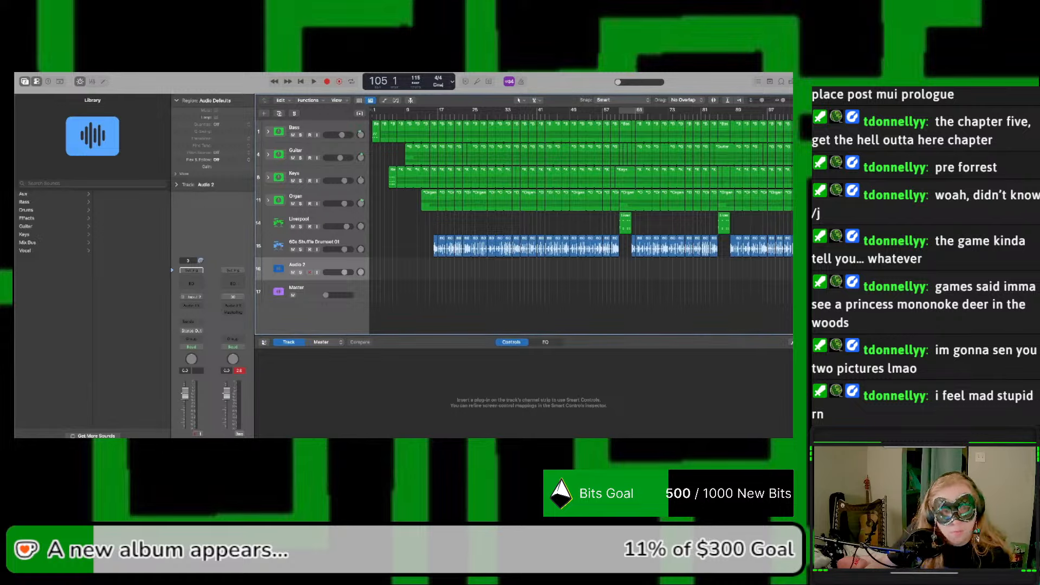
pyautogui.click(310, 82)
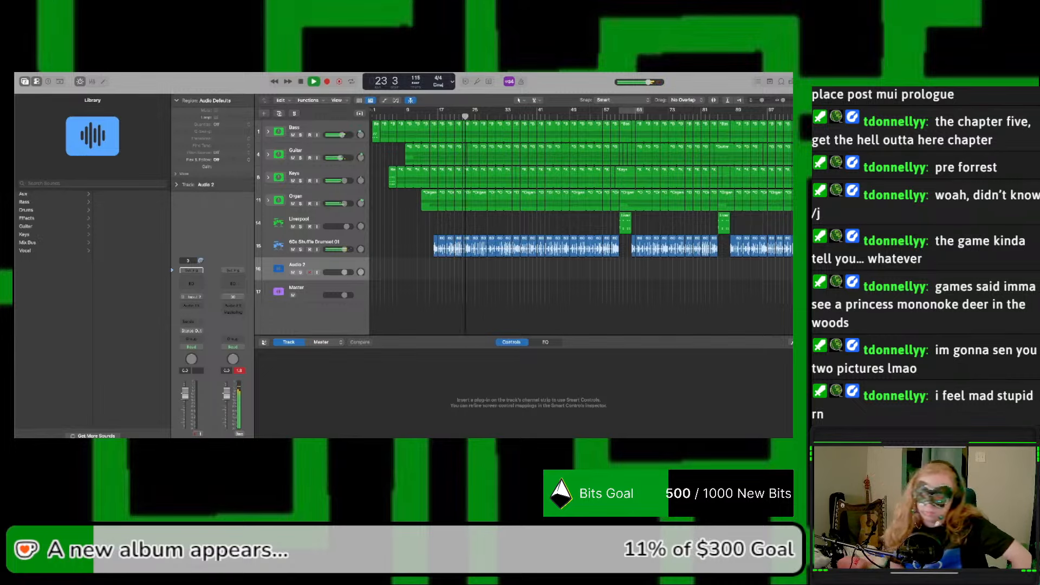
pyautogui.click(568, 396)
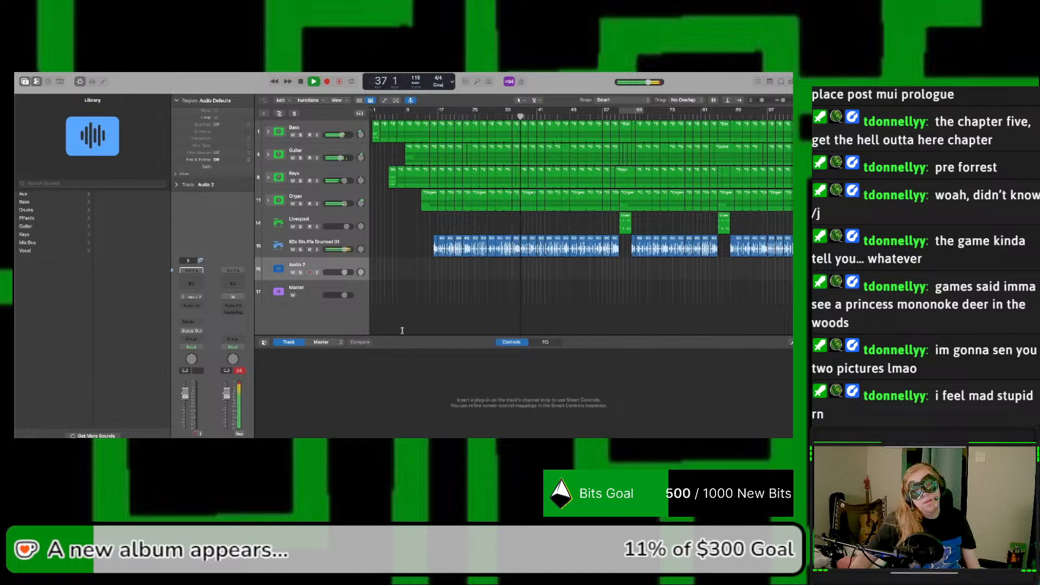
pyautogui.click(534, 389)
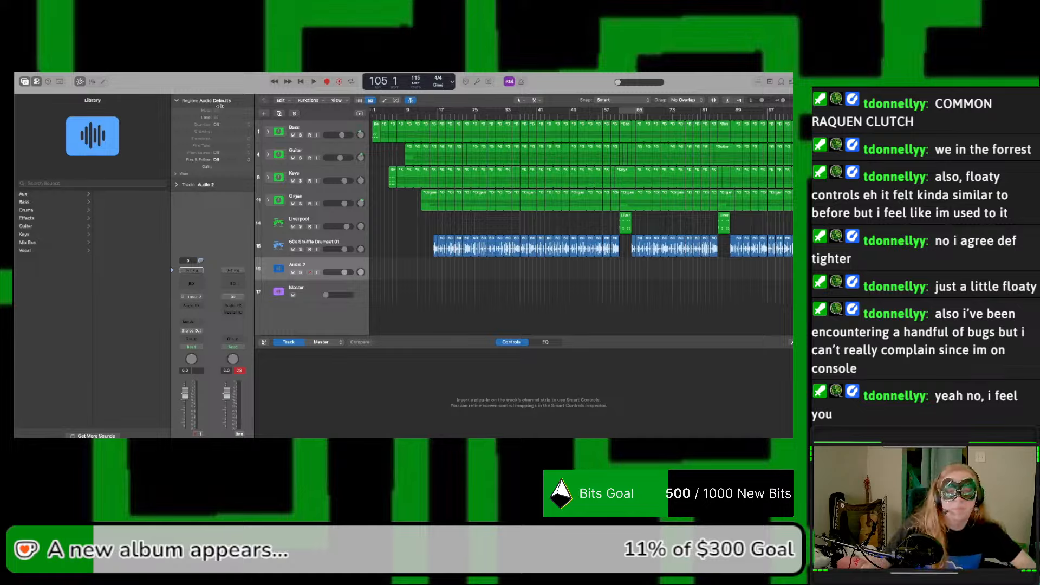
# Step: Replay the arrangement from the beginning and listen up to about bar 94
pyautogui.click(605, 87)
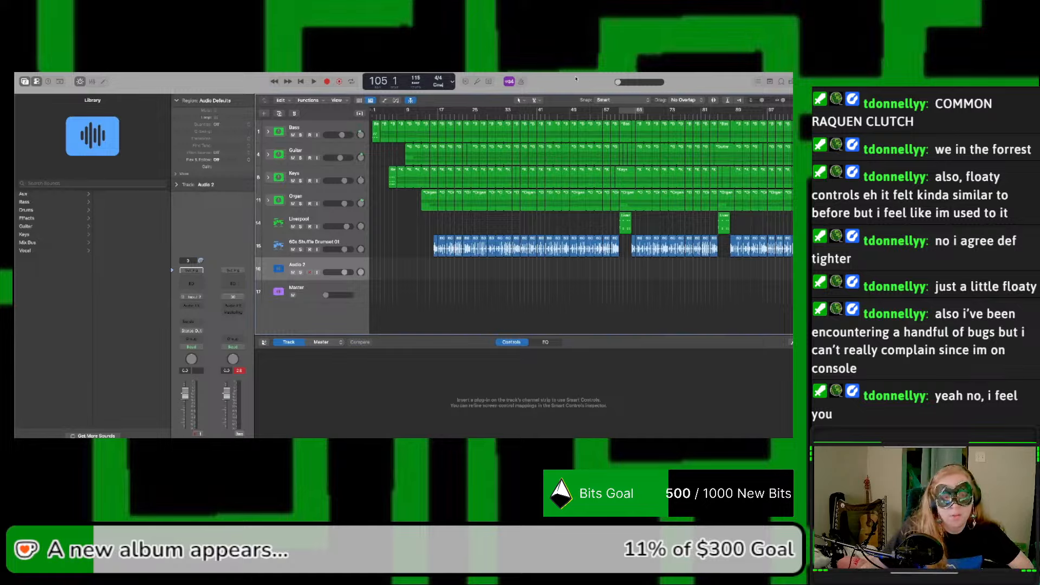
pyautogui.press('Return')
pyautogui.press('space')
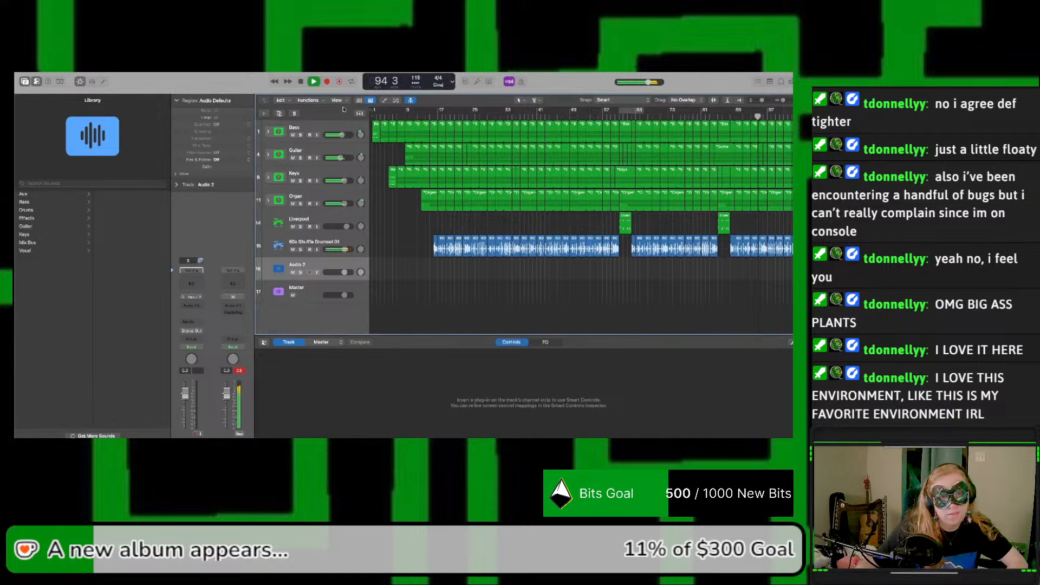
# Step: Send the playhead back to bar 1, play the opening section again and stop at about bar 35
pyautogui.click(301, 82)
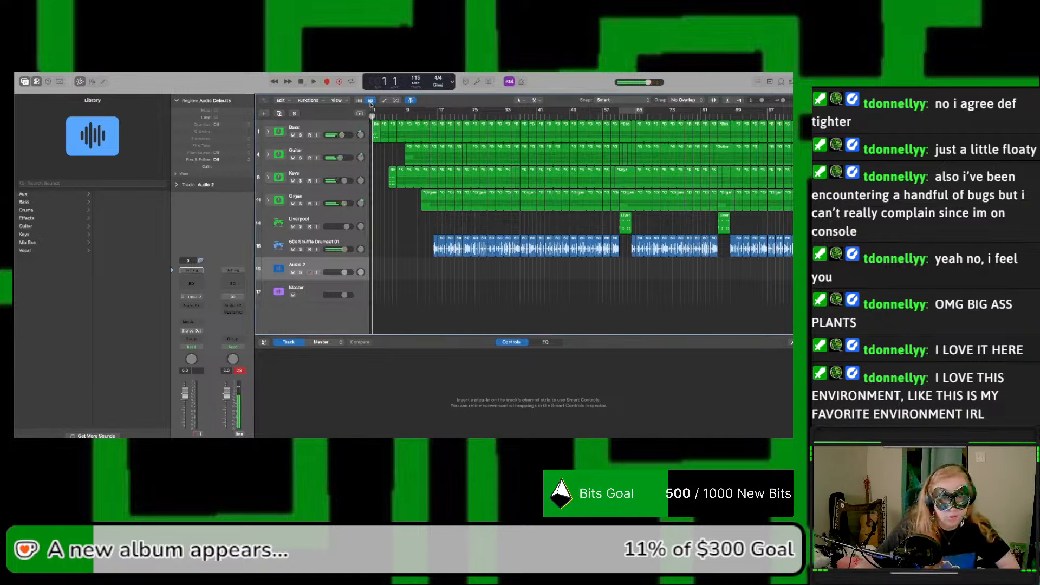
pyautogui.press('space')
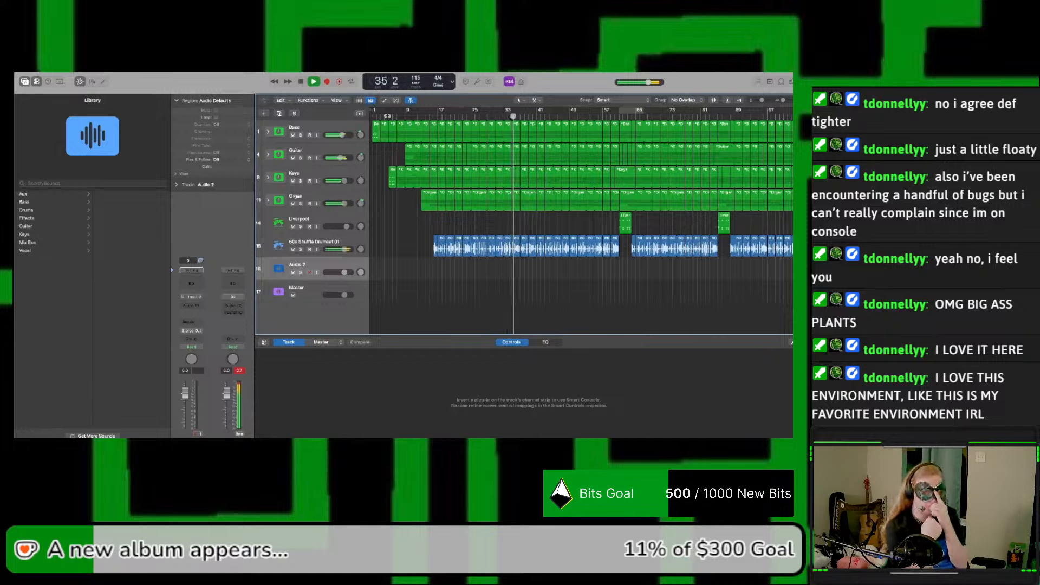
pyautogui.press('space')
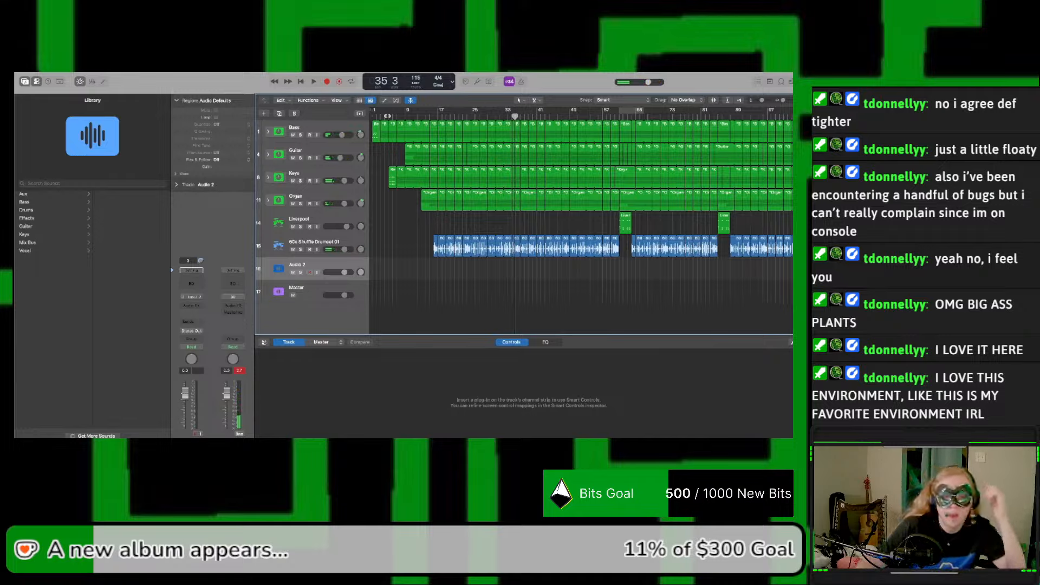
pyautogui.click(330, 242)
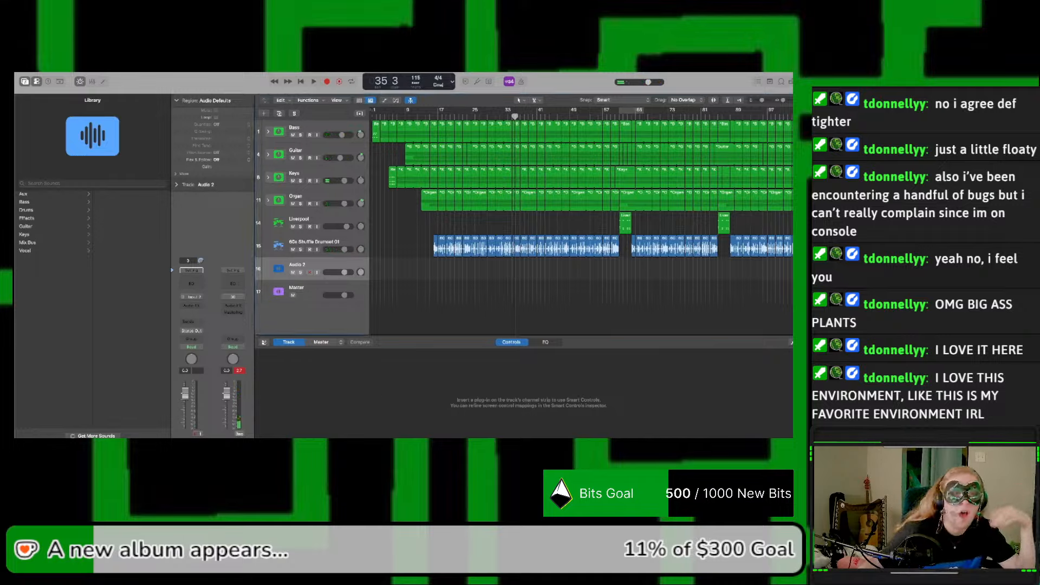
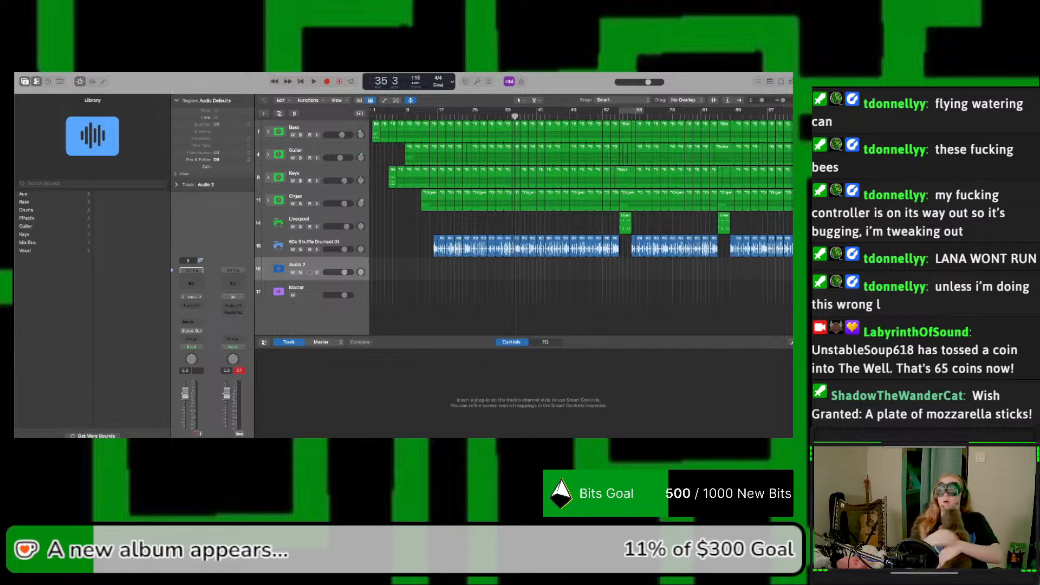
# Step: Return the playhead to the project start, play the intro of the arrangement and stop at bar 18
pyautogui.click(525, 230)
pyautogui.click(301, 81)
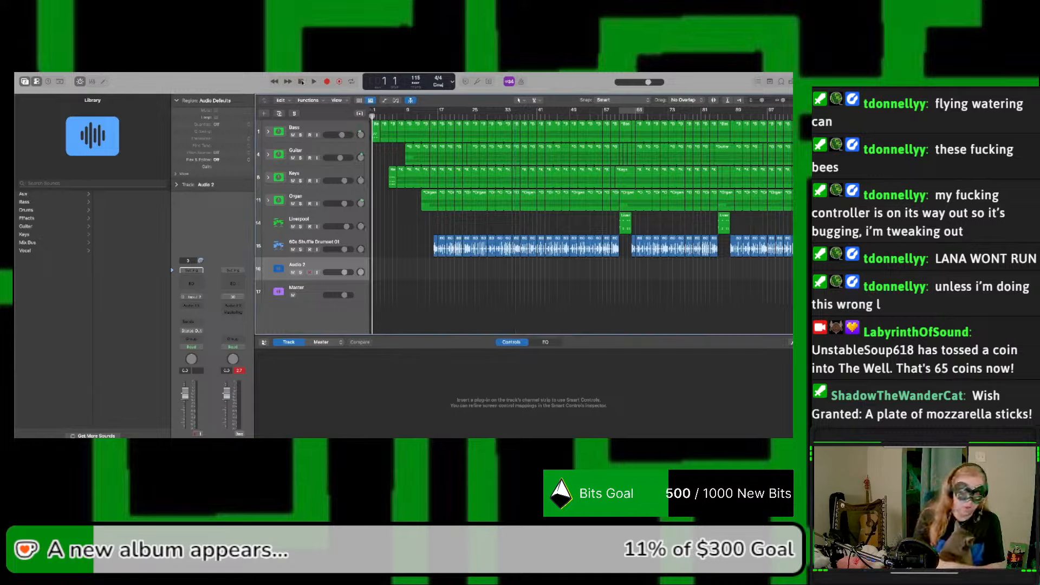
pyautogui.press('space')
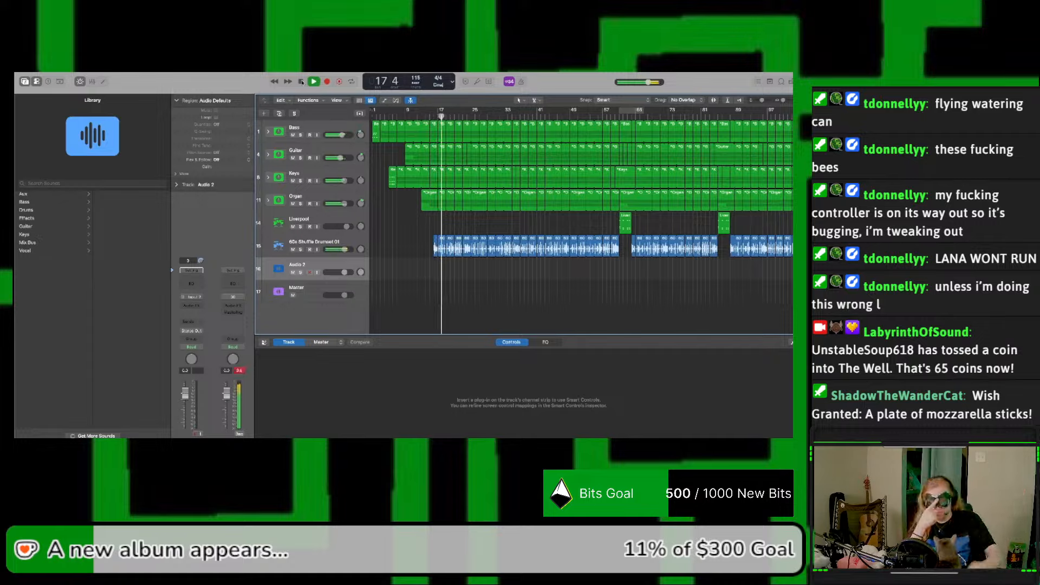
pyautogui.click(302, 81)
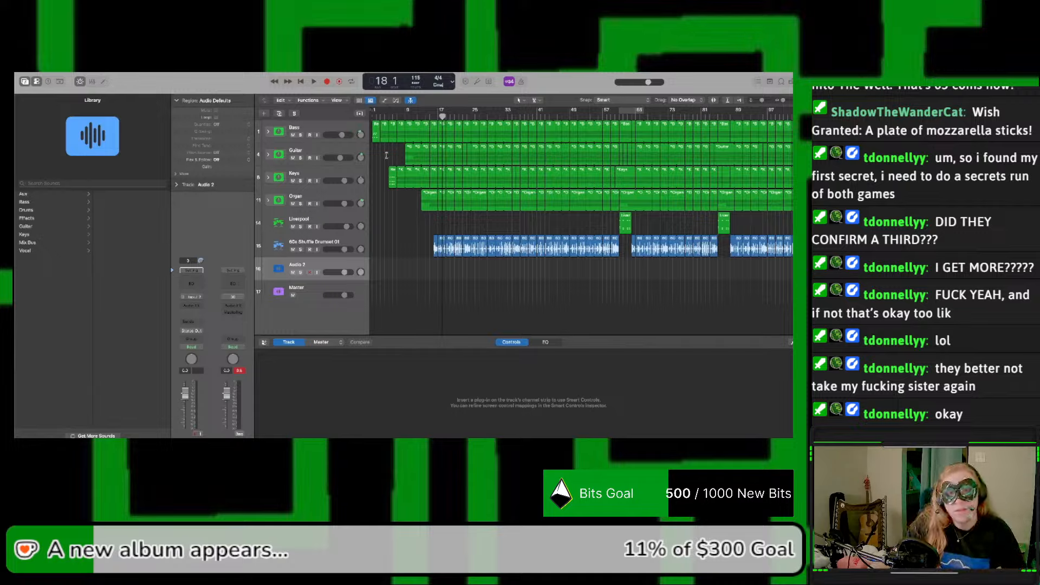
# Step: Play the whole arrangement again from bar 1 and stop playback at bar 105
pyautogui.press('Return')
pyautogui.press('space')
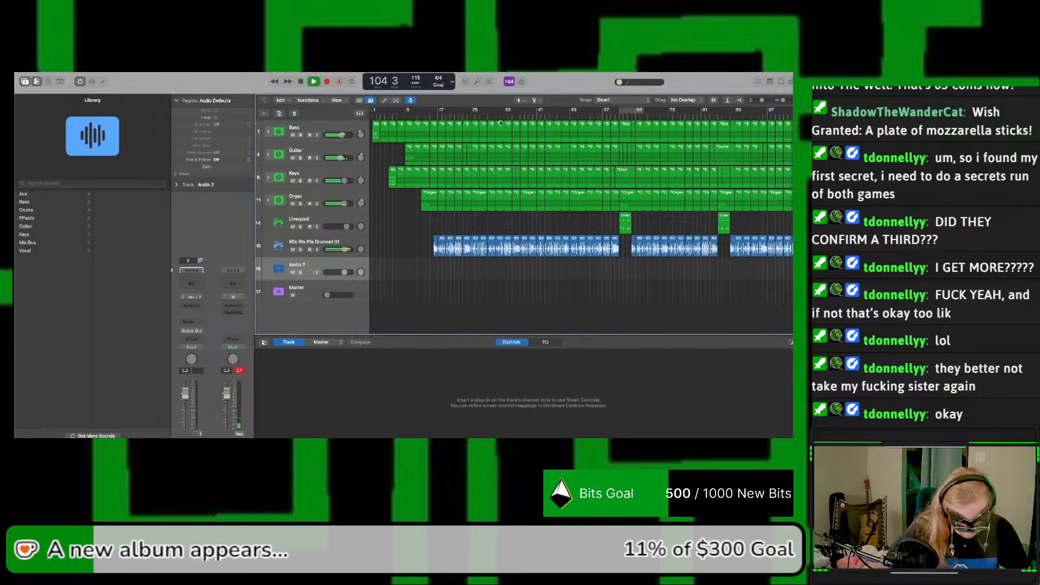
pyautogui.press('space')
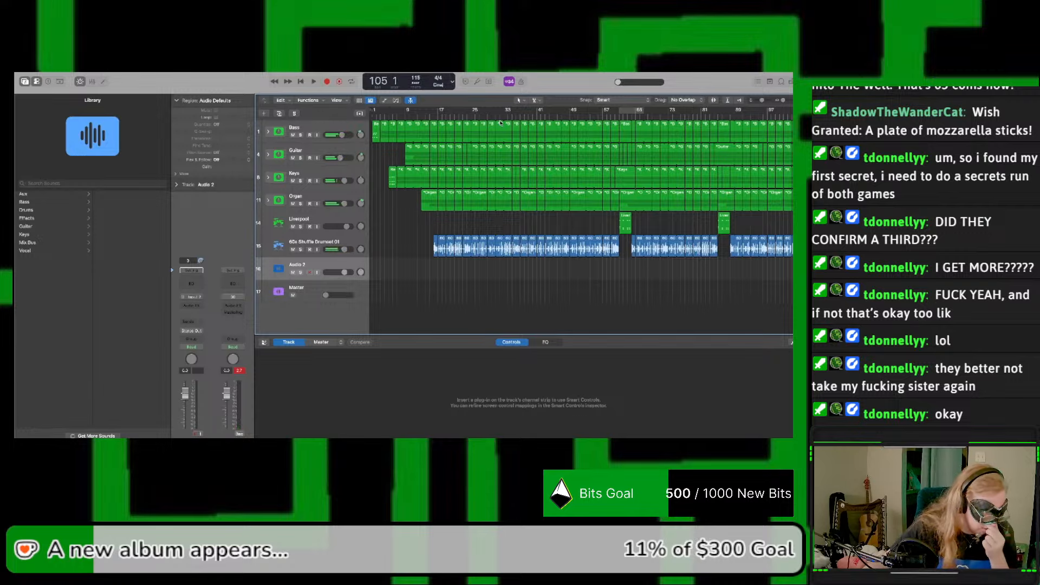